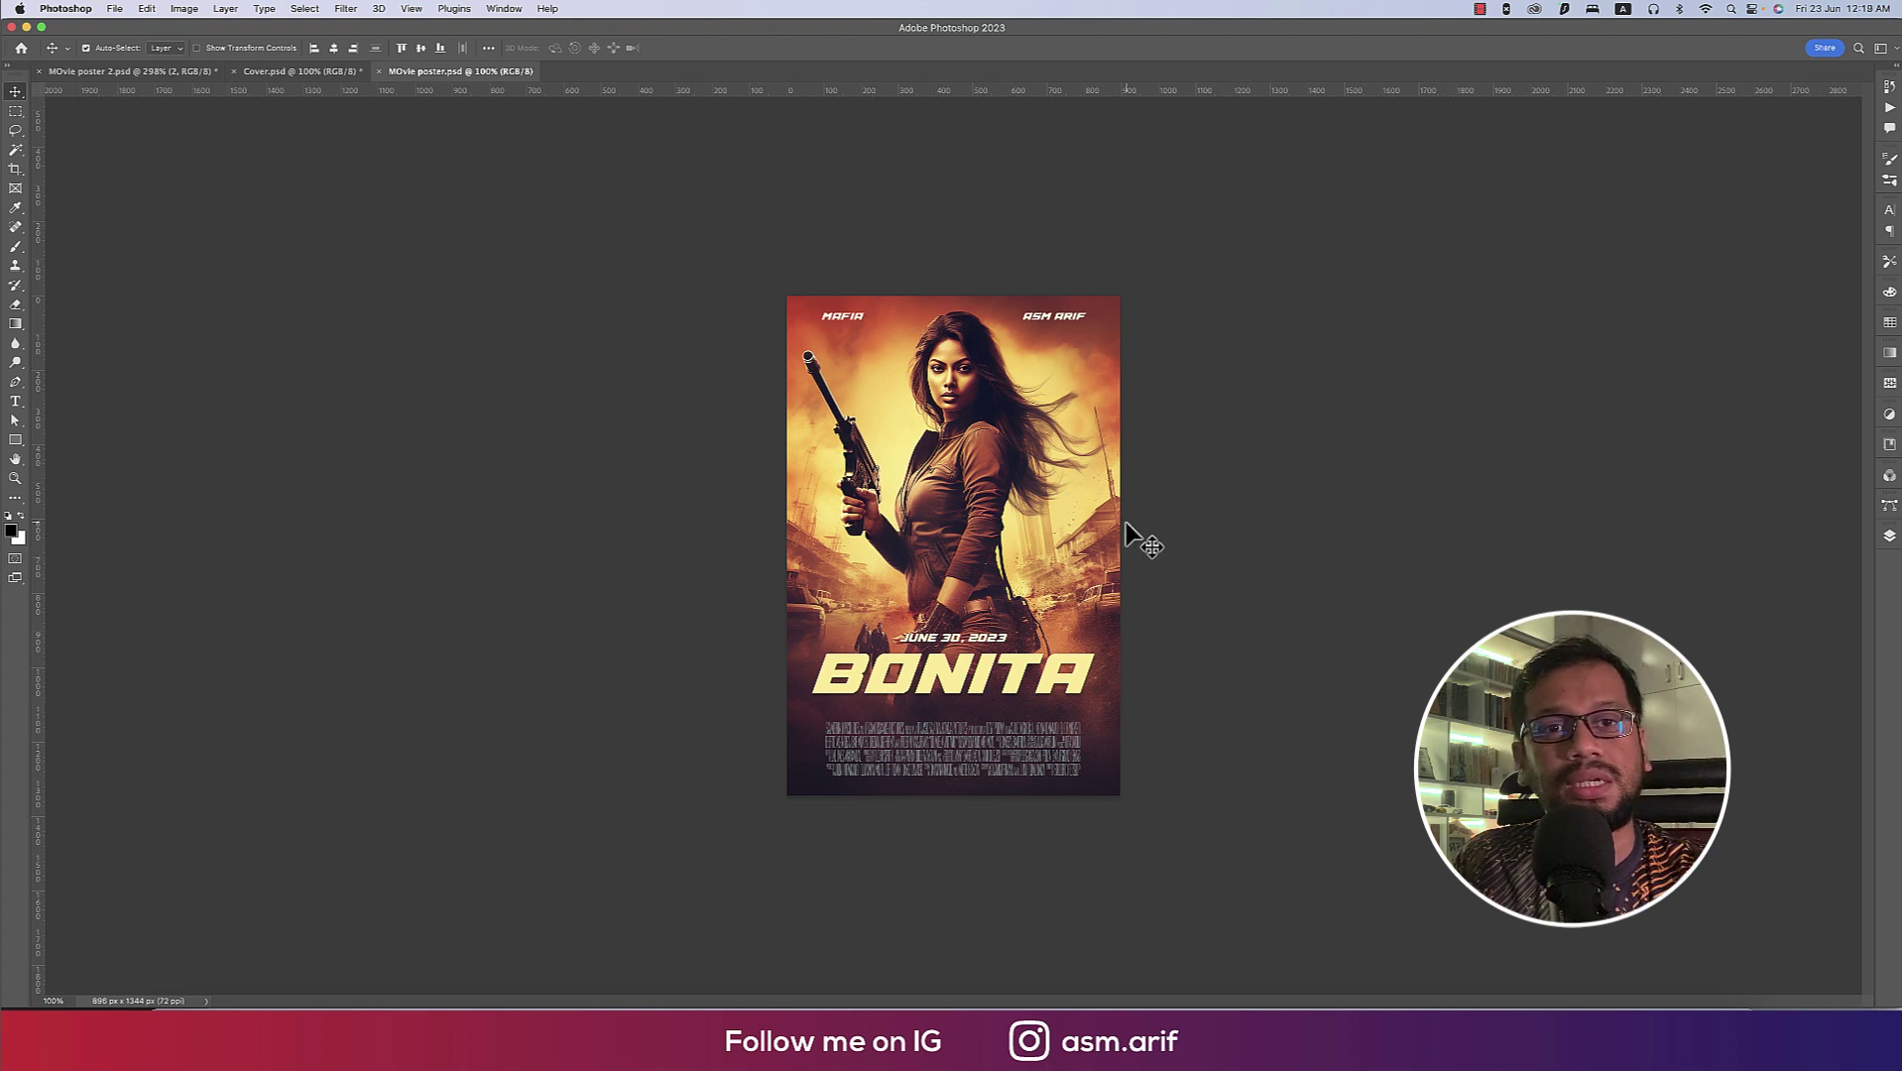
Fit the posters to screen and compare the Cover, Bonita and Extraction designs, ending on Extraction.
{"action": "key", "text": "super+0"}
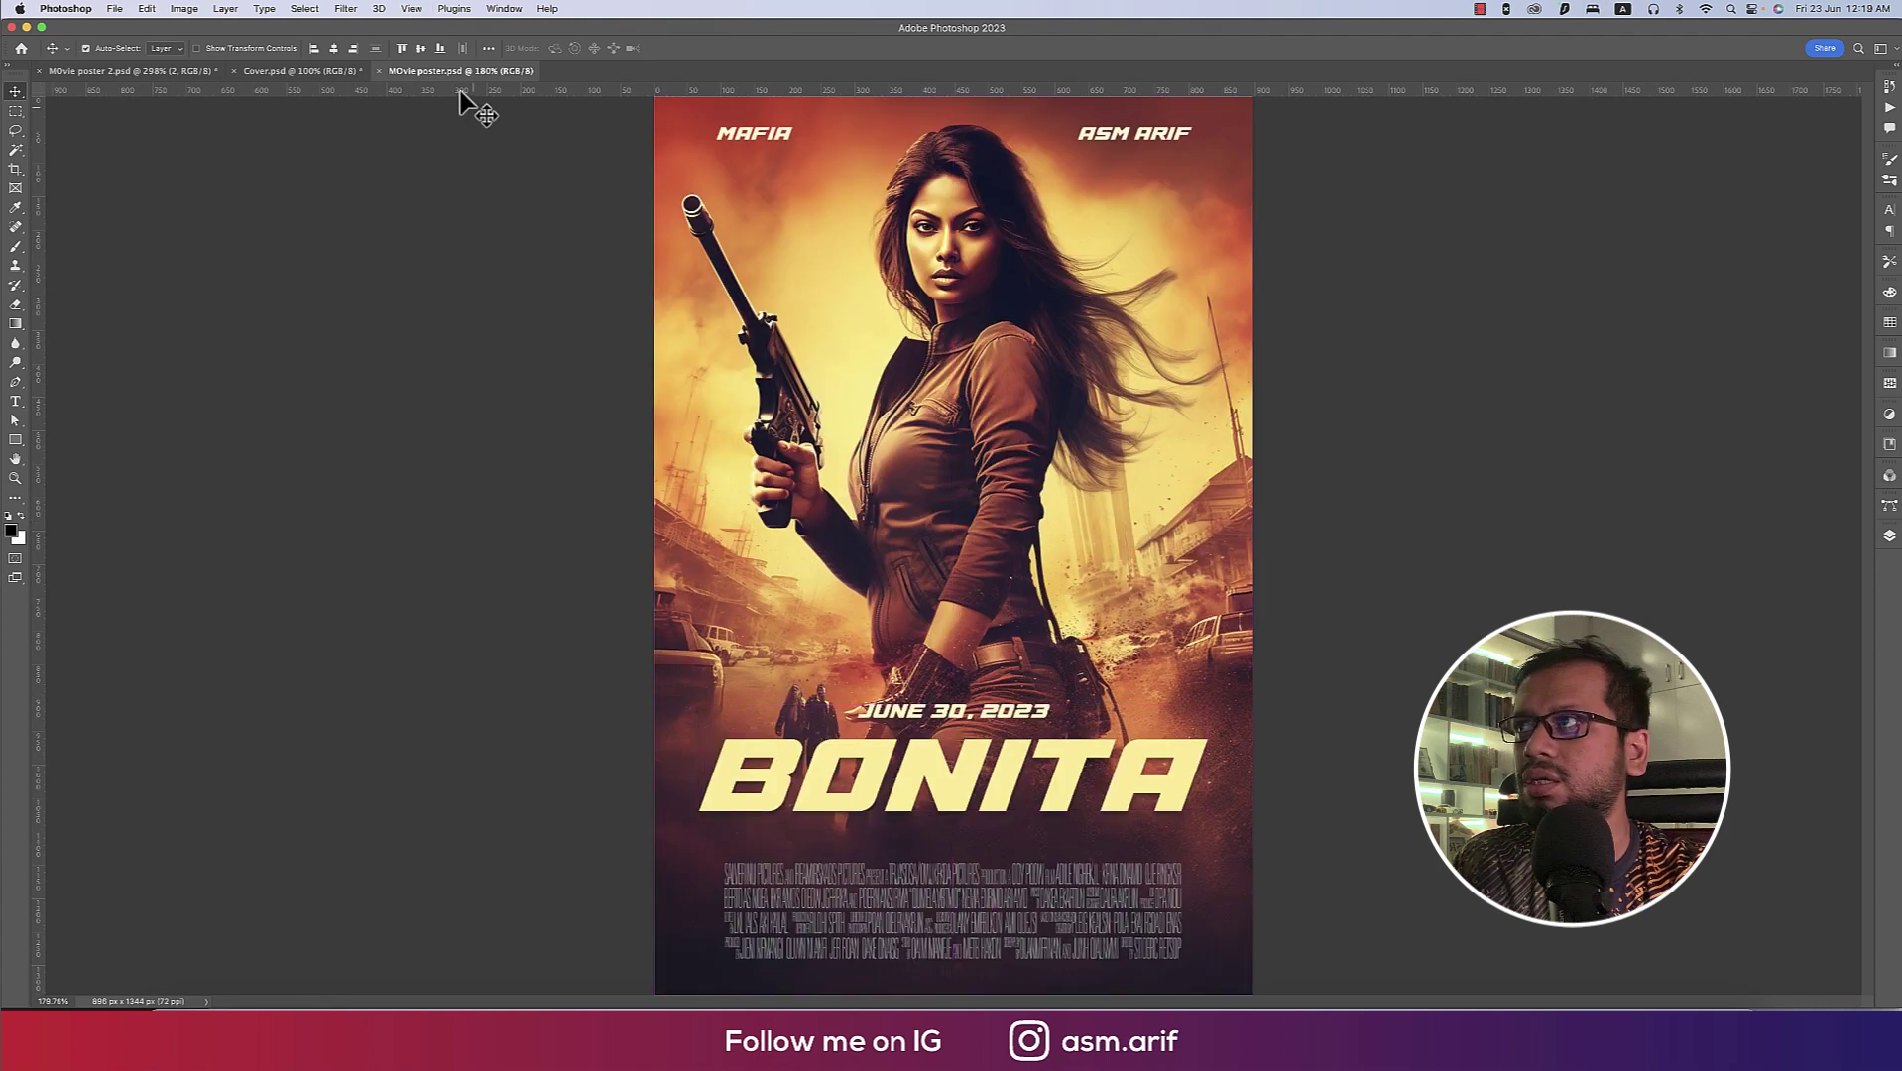
{"action": "left_click", "coordinate": [283, 69]}
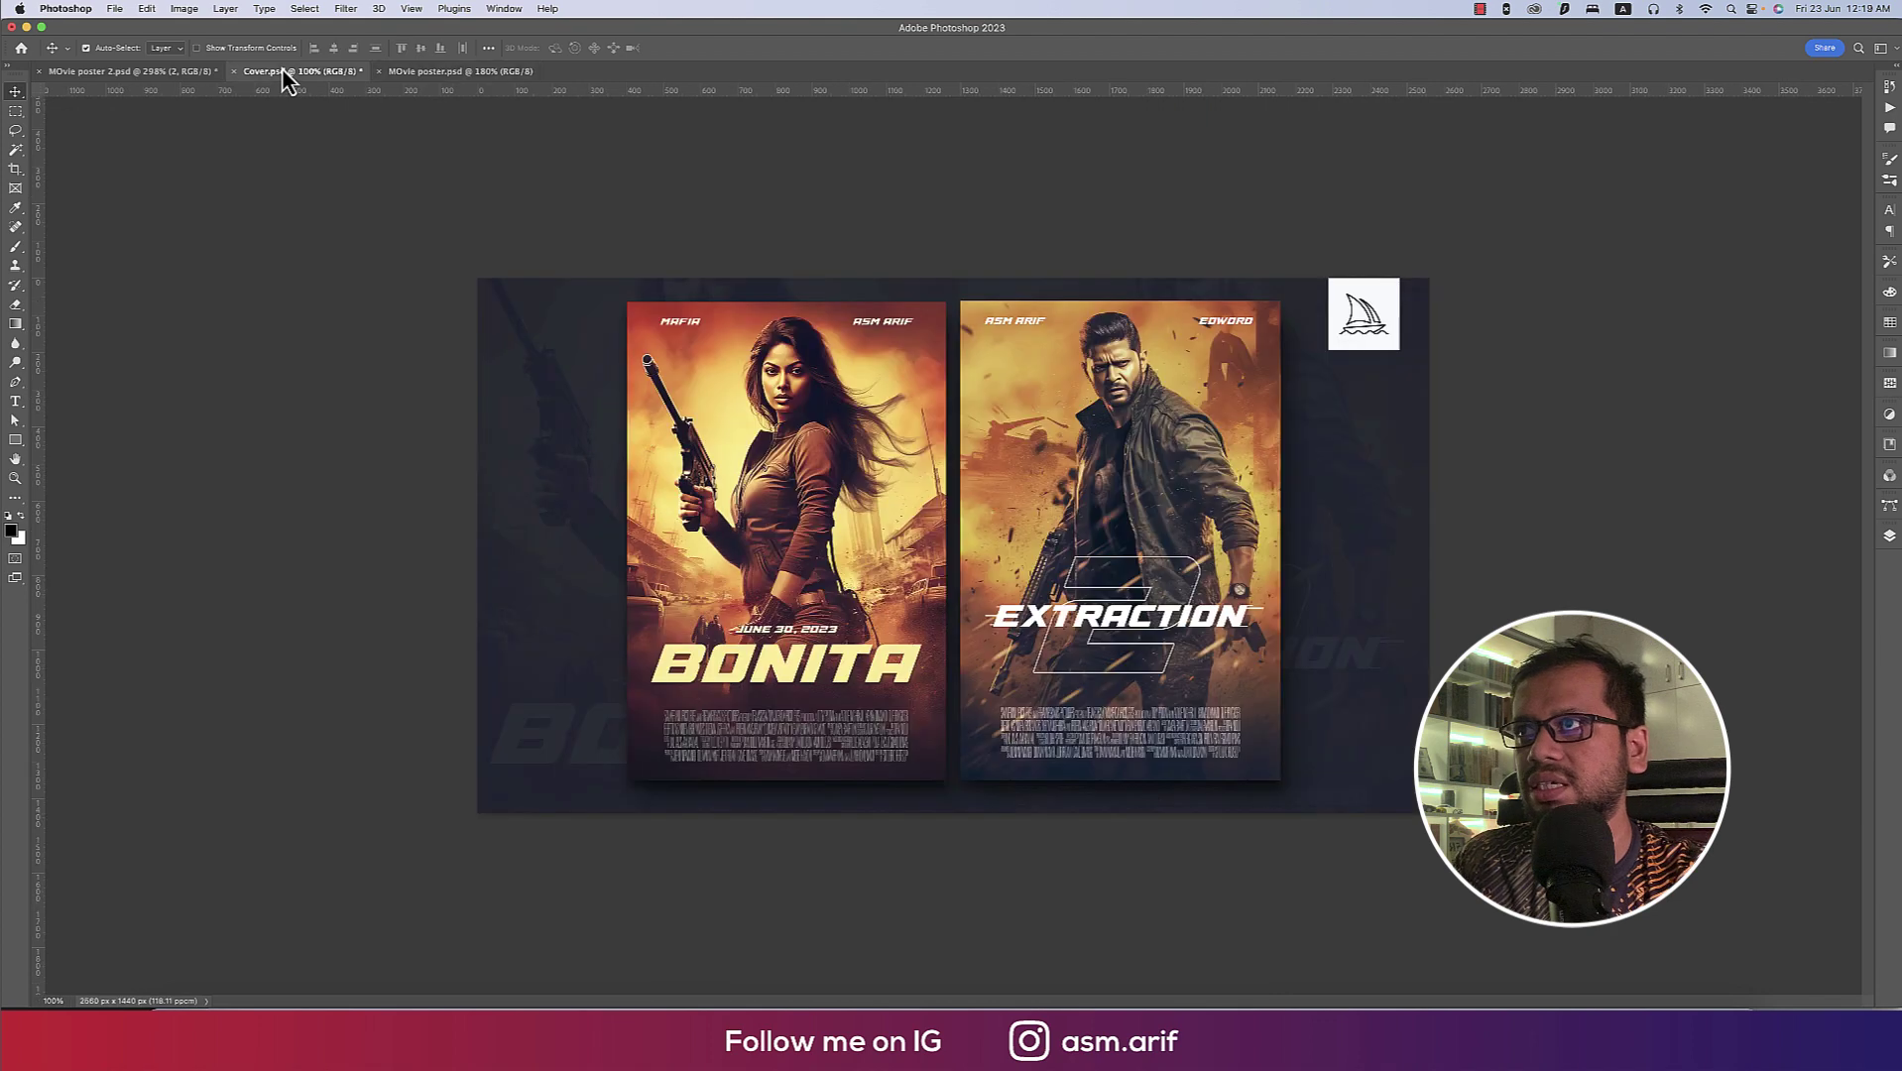
{"action": "left_click", "coordinate": [182, 73]}
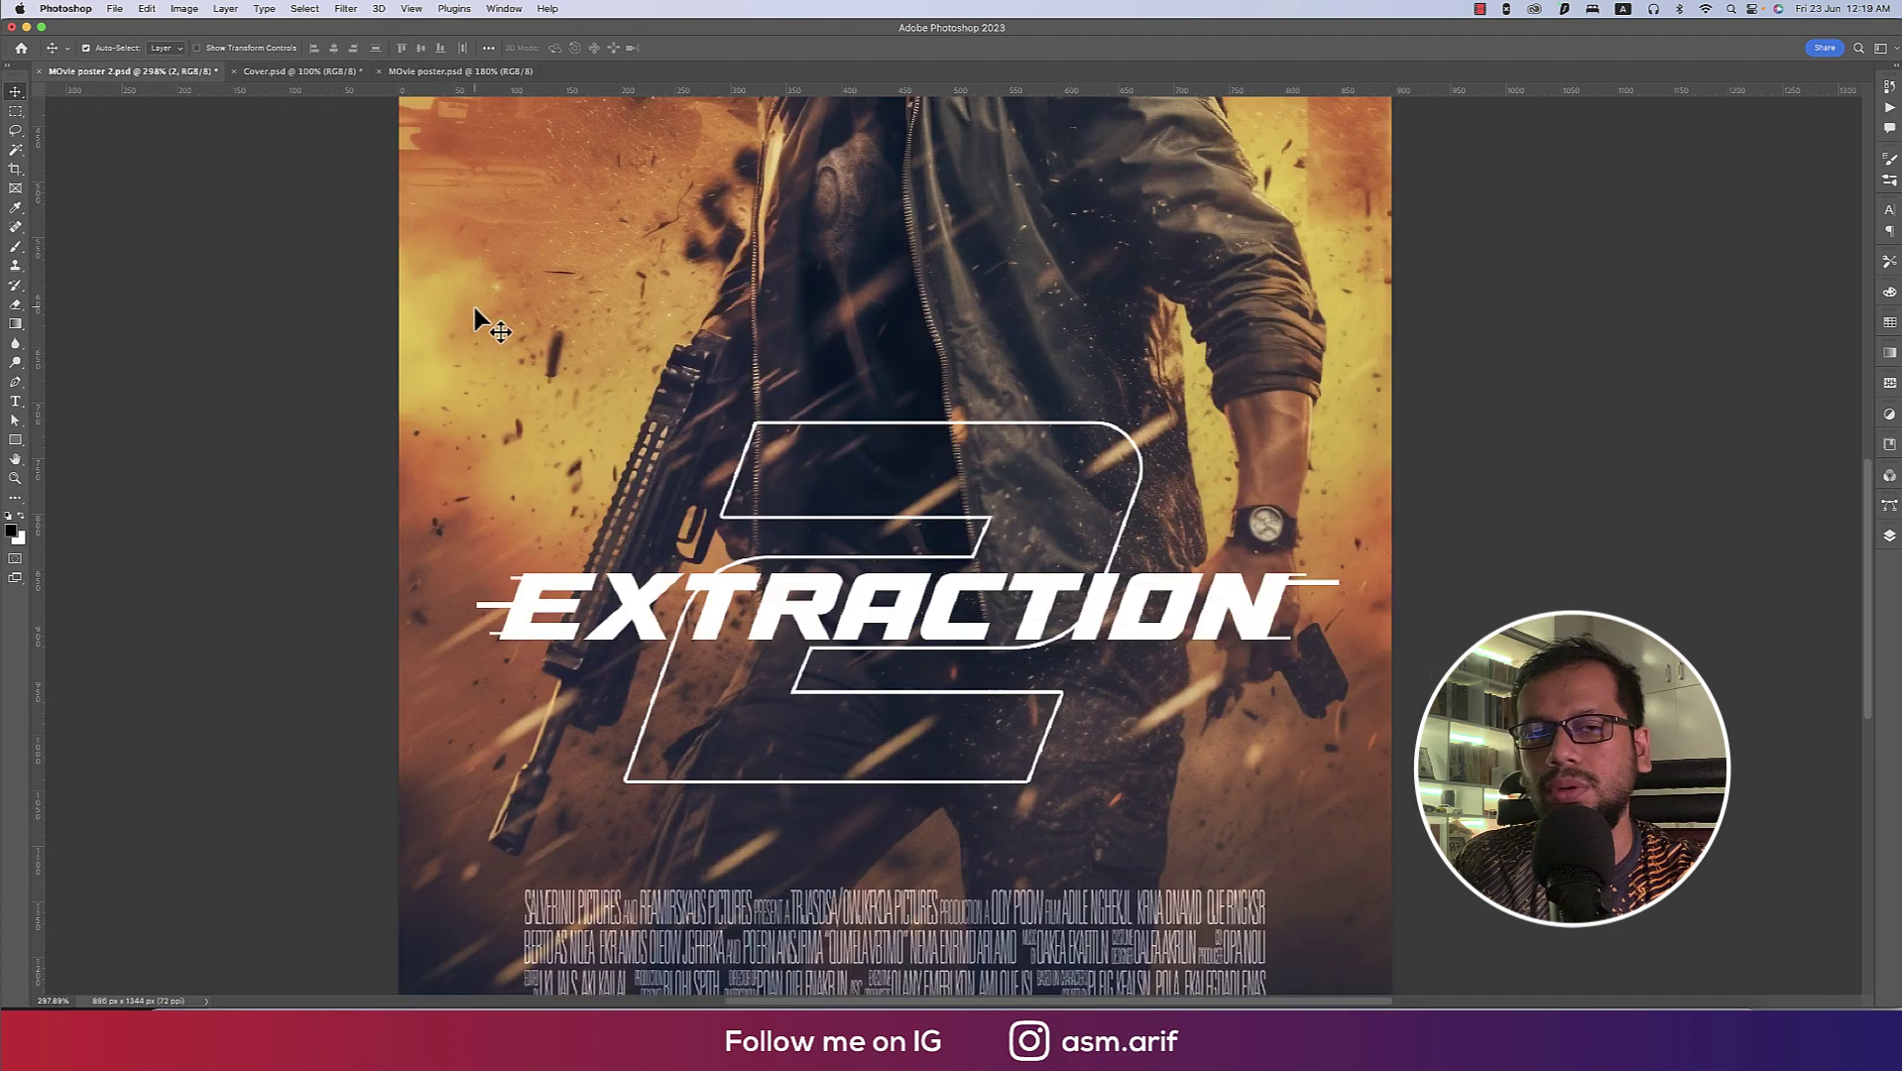
{"action": "key", "text": "super+0"}
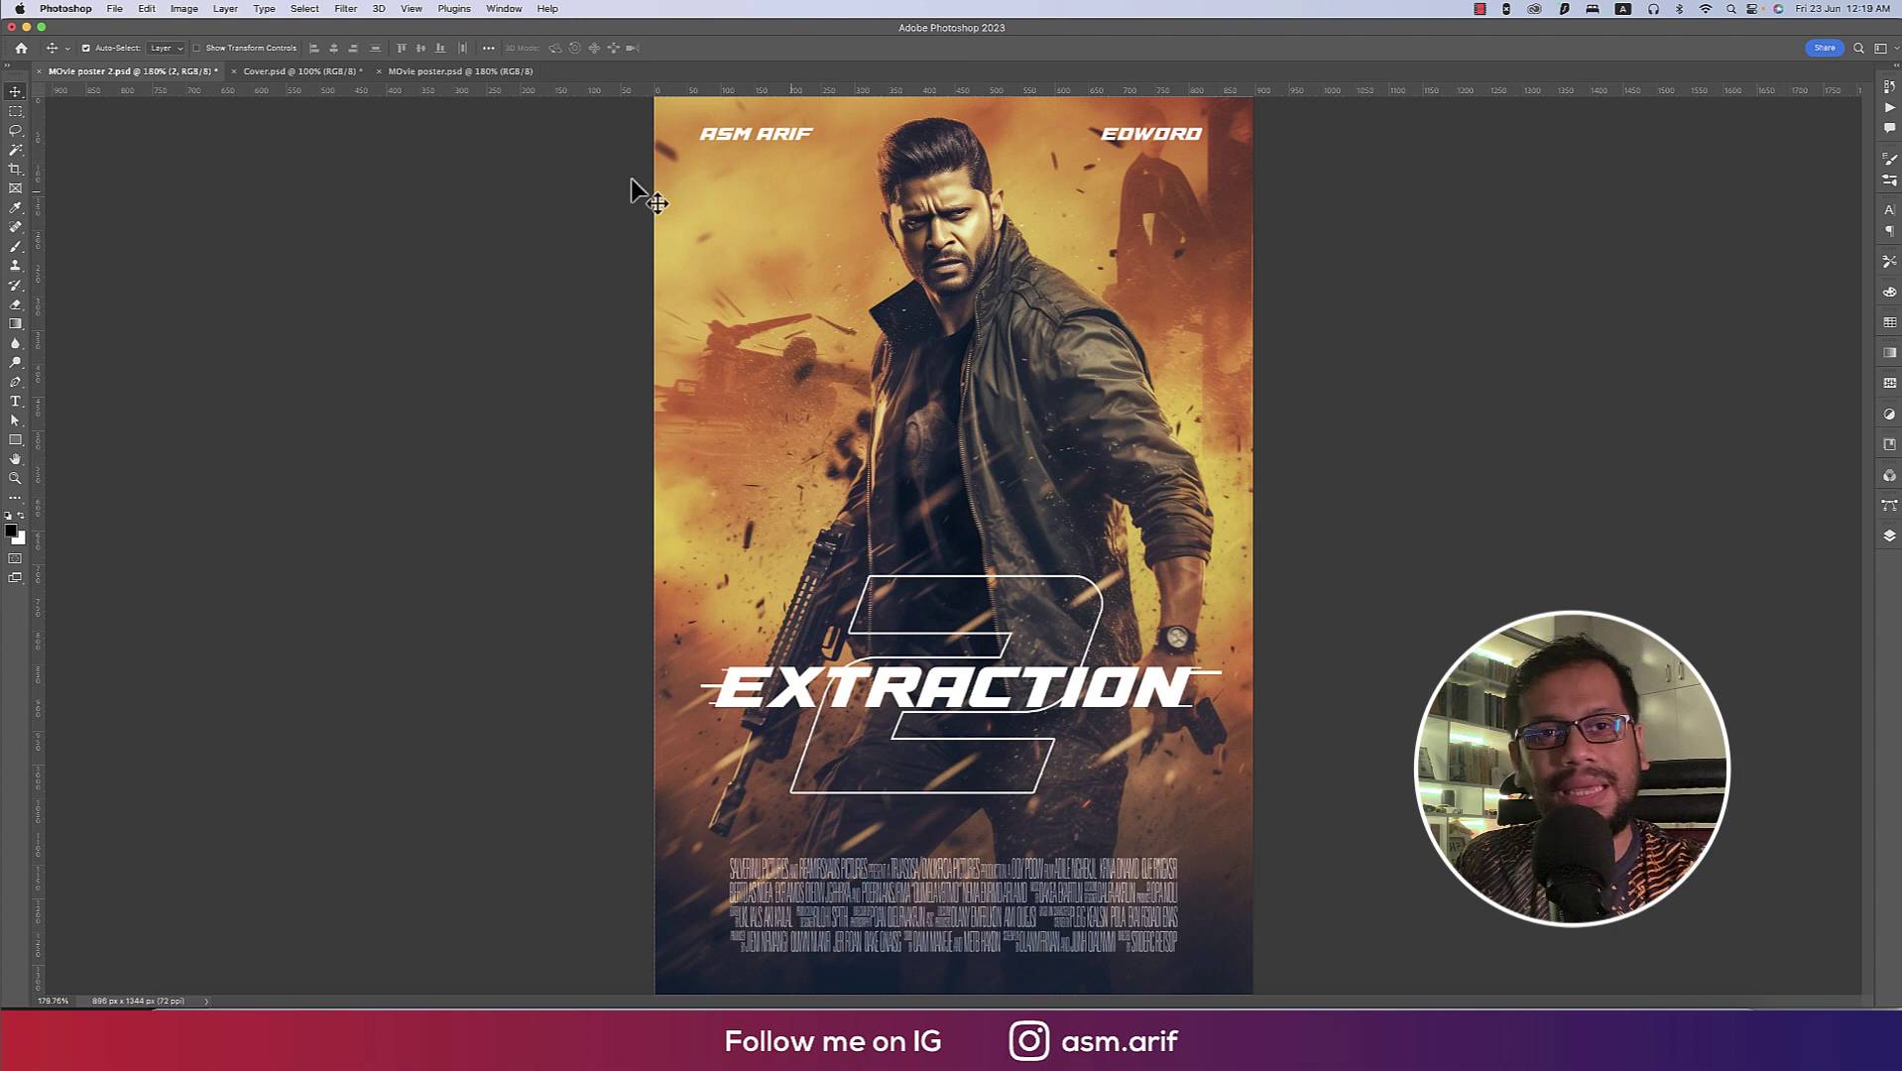
{"action": "left_click", "coordinate": [496, 75]}
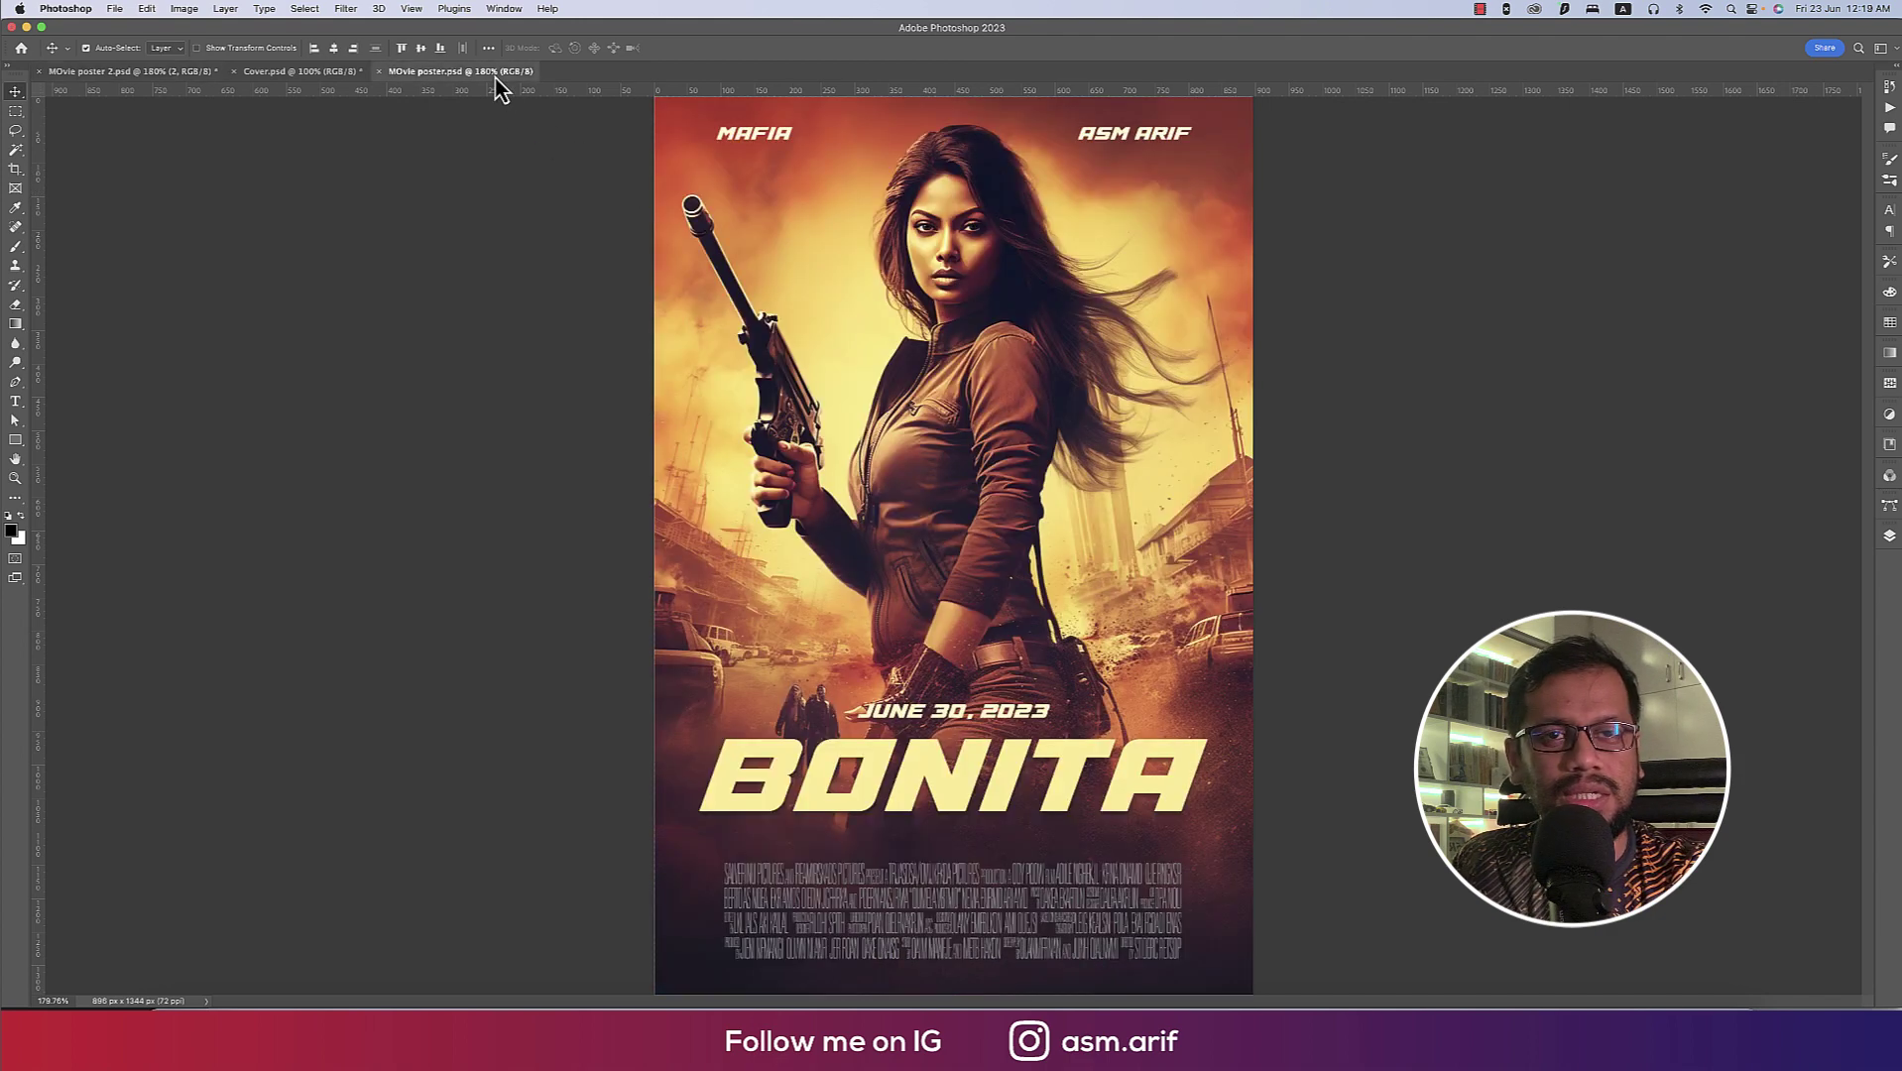
{"action": "left_click", "coordinate": [180, 79]}
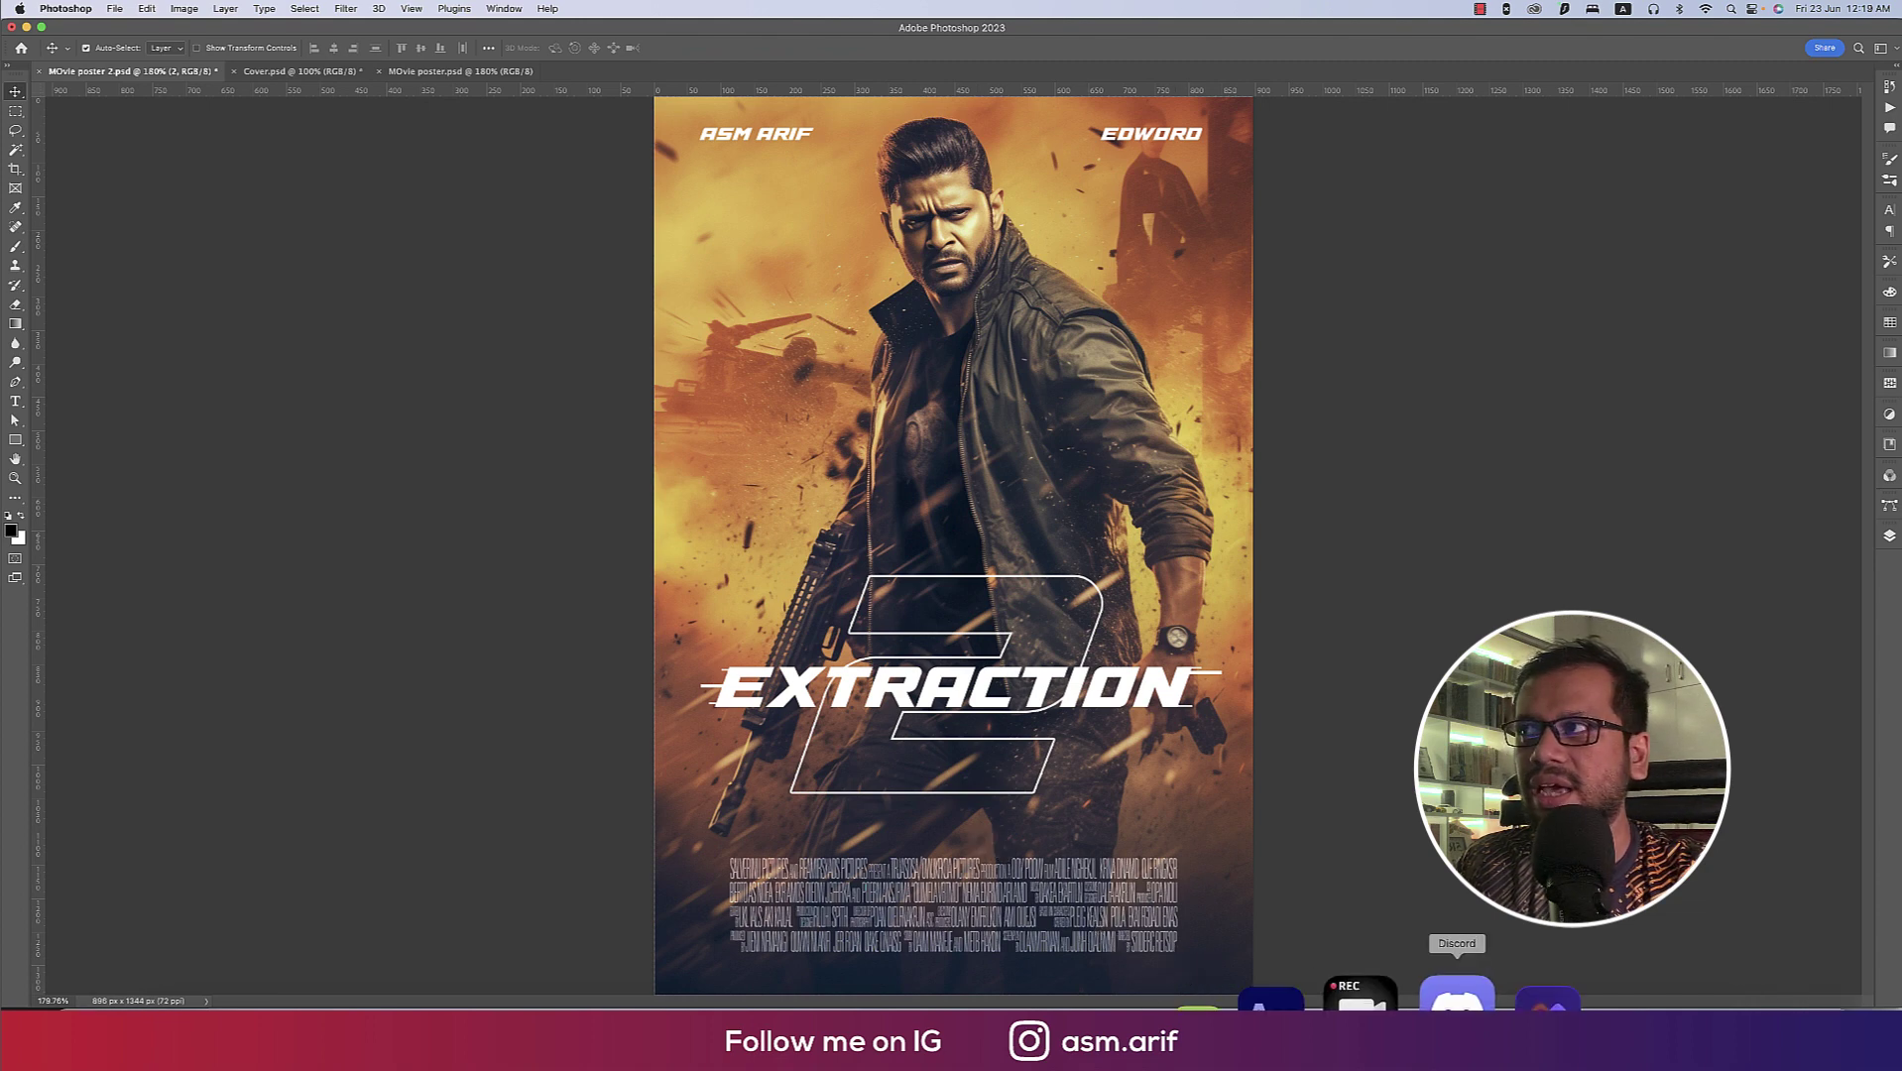
Bring Discord forward and scroll back to the earlier Midjourney action-movie poster prompt and results.
{"action": "left_click", "coordinate": [1457, 1003]}
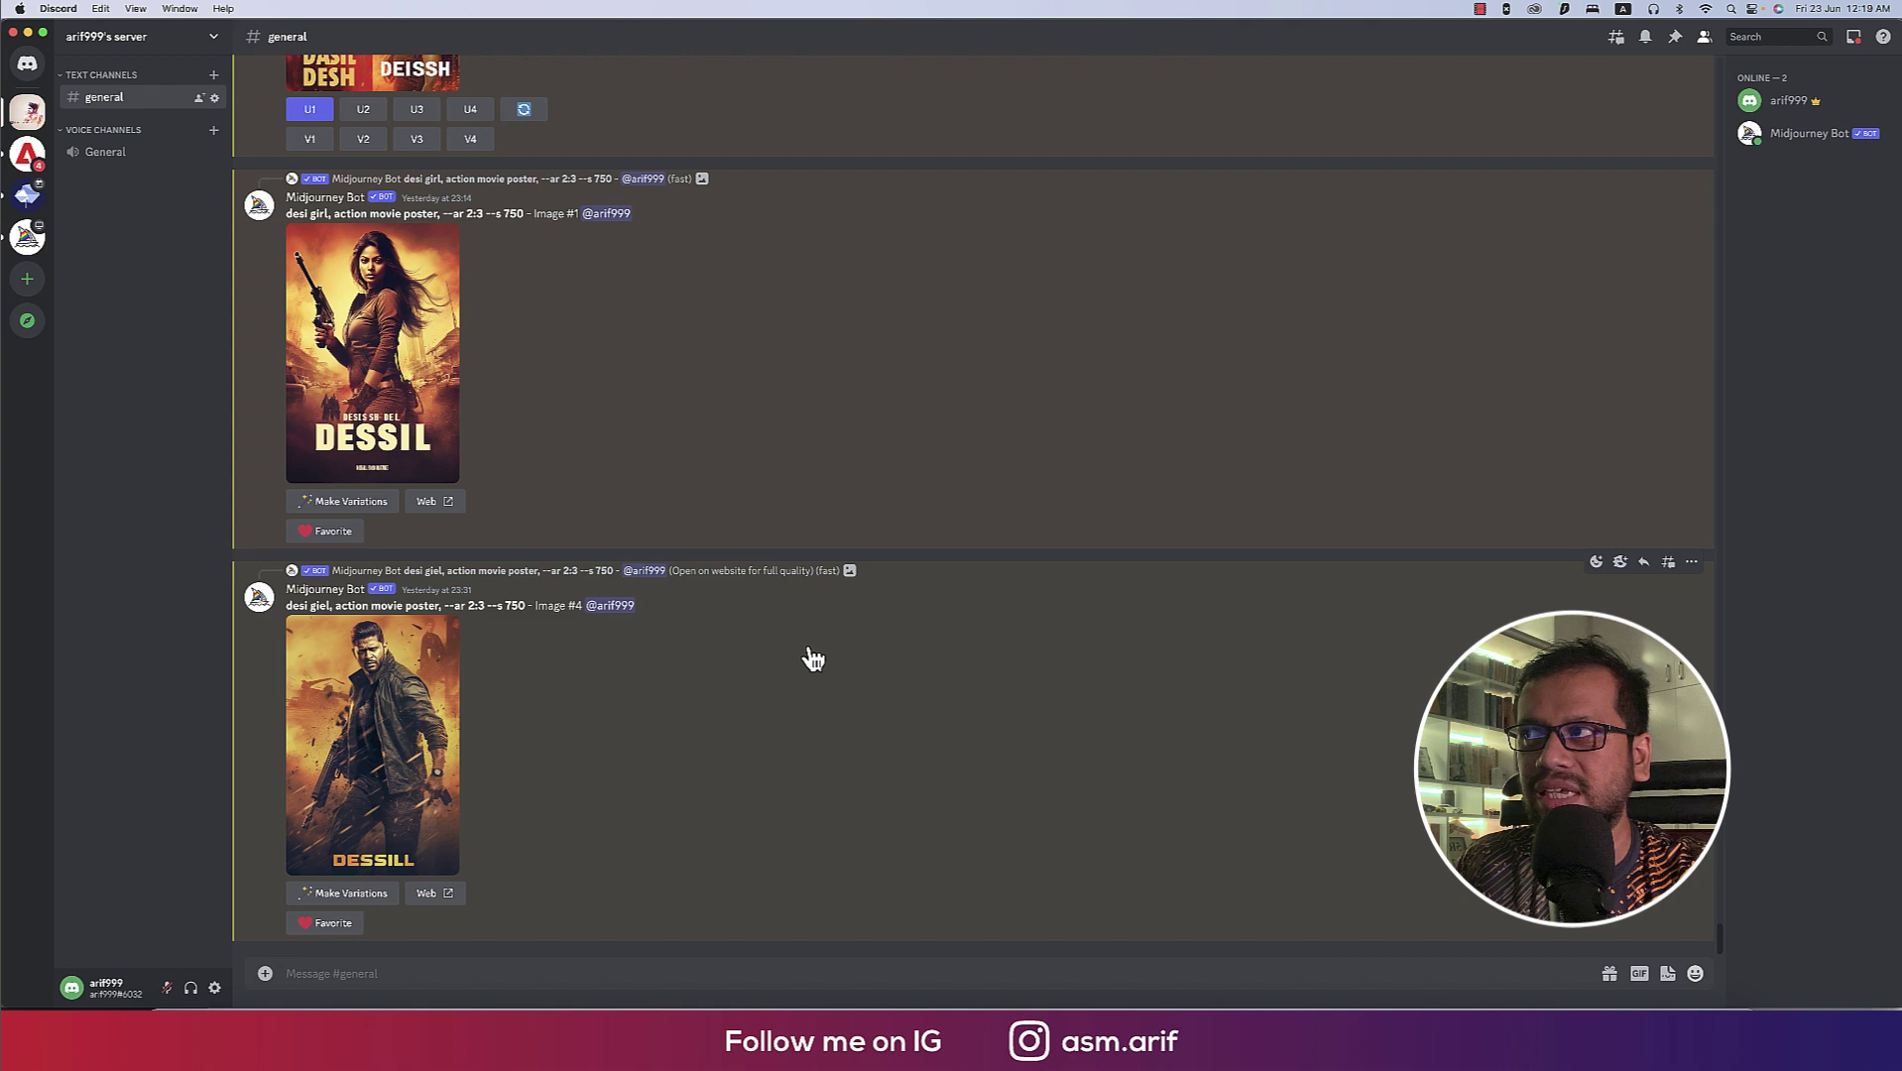
{"action": "scroll", "coordinate": [833, 684], "scroll_direction": "up", "scroll_amount": 2}
{"action": "scroll", "coordinate": [845, 705], "scroll_direction": "up", "scroll_amount": 5}
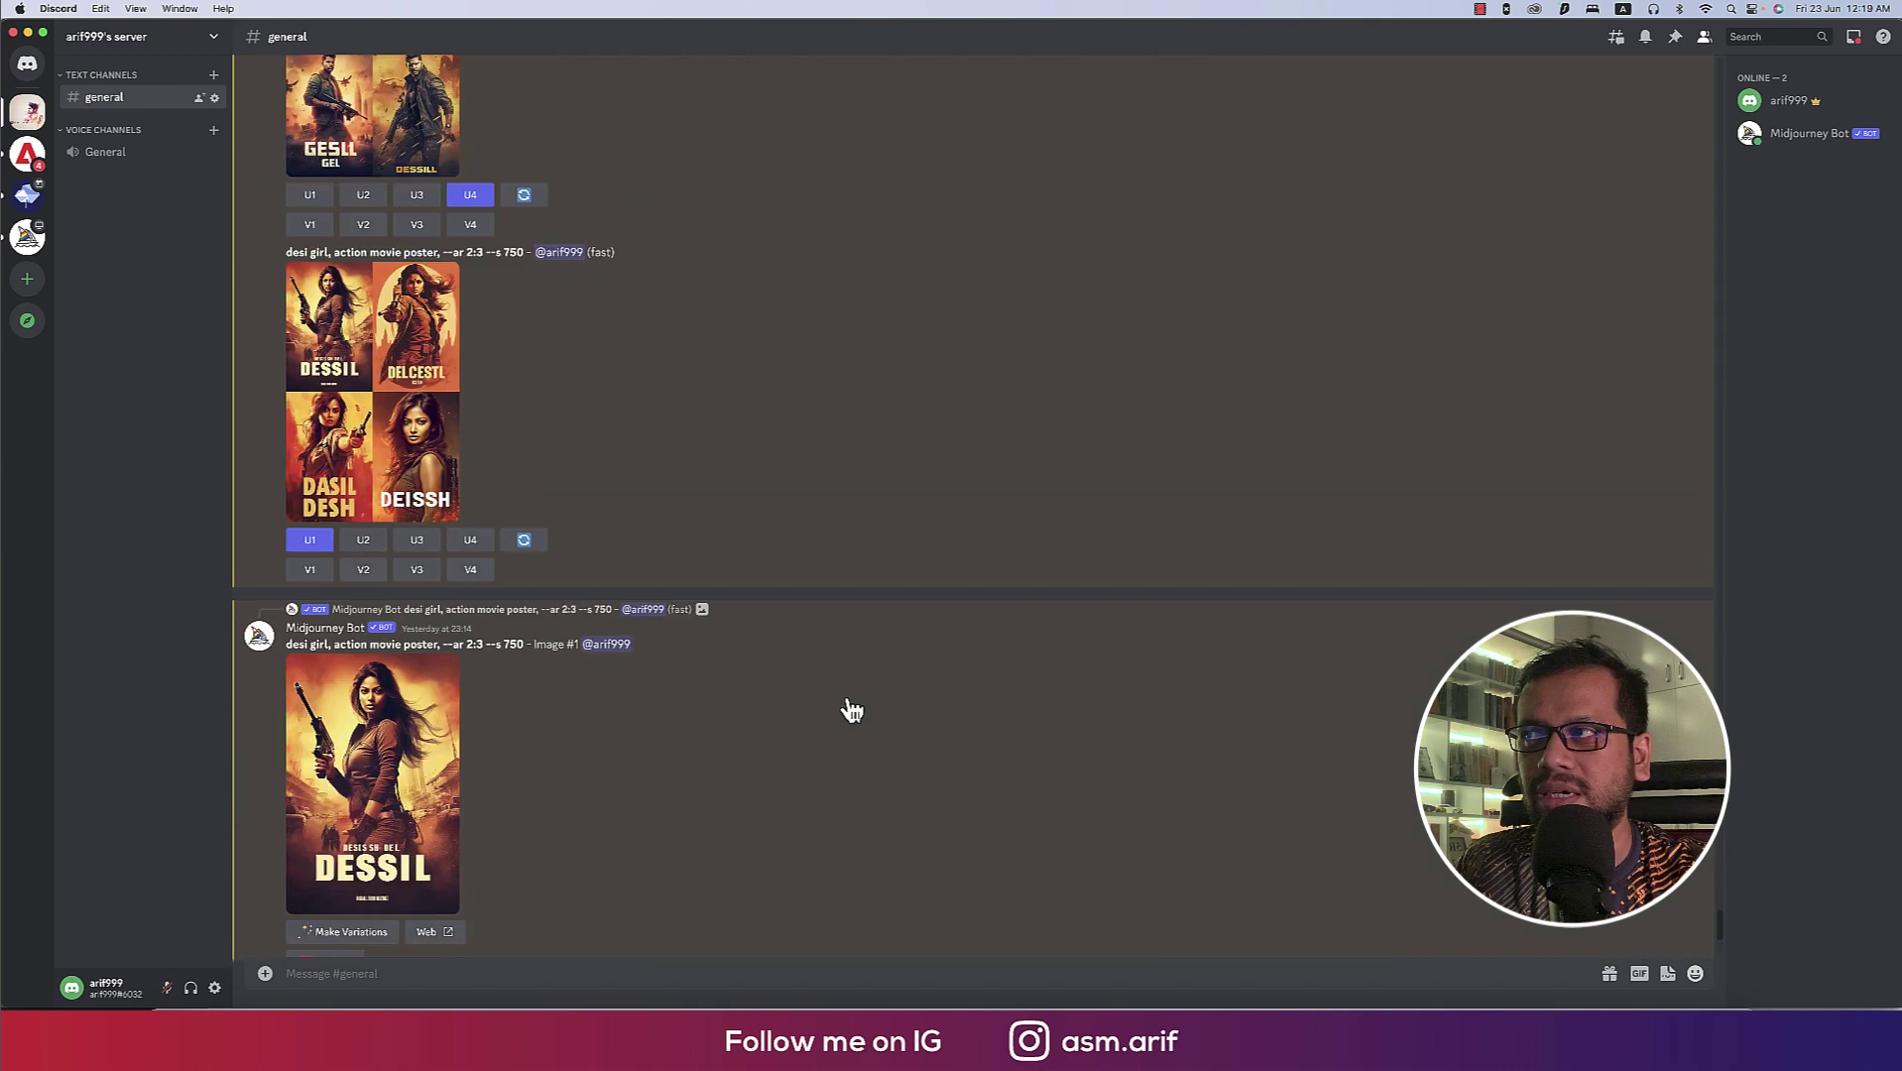
{"action": "scroll", "coordinate": [845, 705], "scroll_direction": "up", "scroll_amount": 10}
{"action": "scroll", "coordinate": [851, 710], "scroll_direction": "up", "scroll_amount": 10}
{"action": "scroll", "coordinate": [850, 710], "scroll_direction": "up", "scroll_amount": 5}
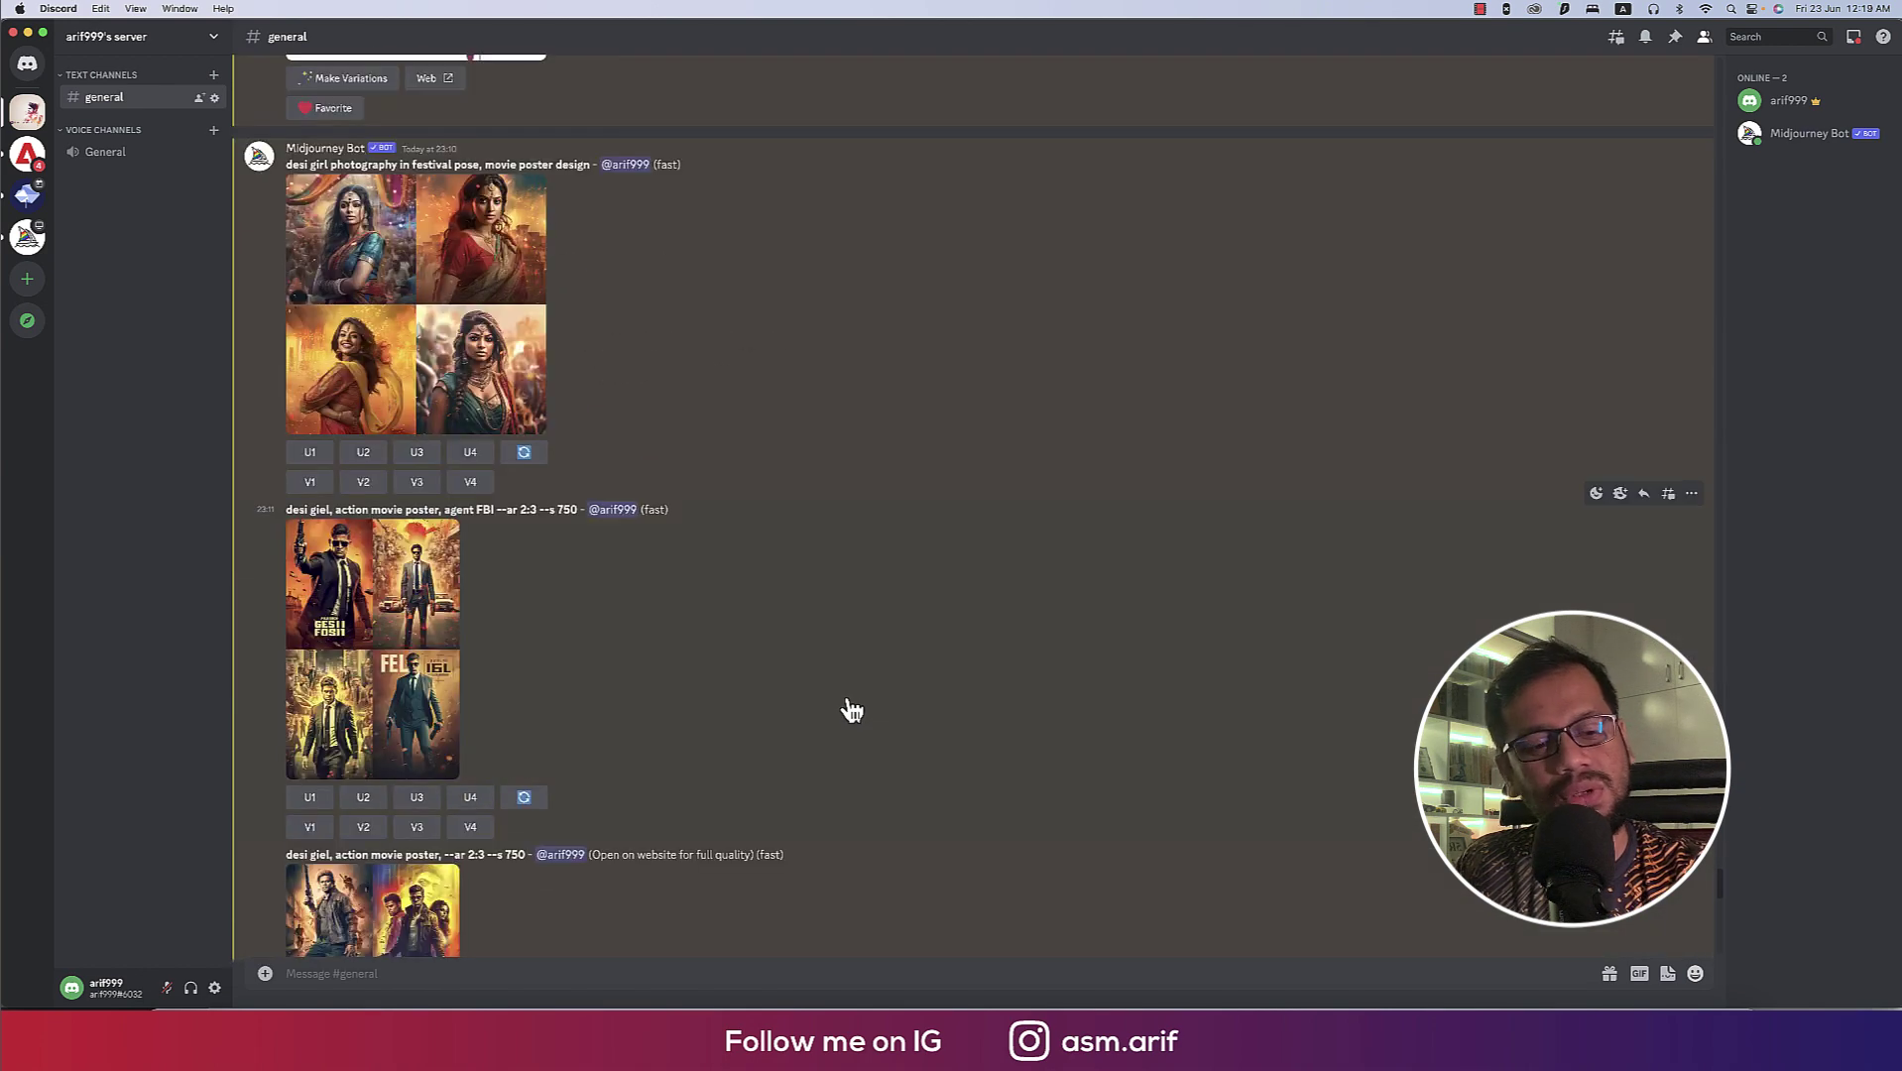
{"action": "scroll", "coordinate": [851, 710], "scroll_direction": "down", "scroll_amount": 1}
{"action": "scroll", "coordinate": [851, 710], "scroll_direction": "down", "scroll_amount": 1}
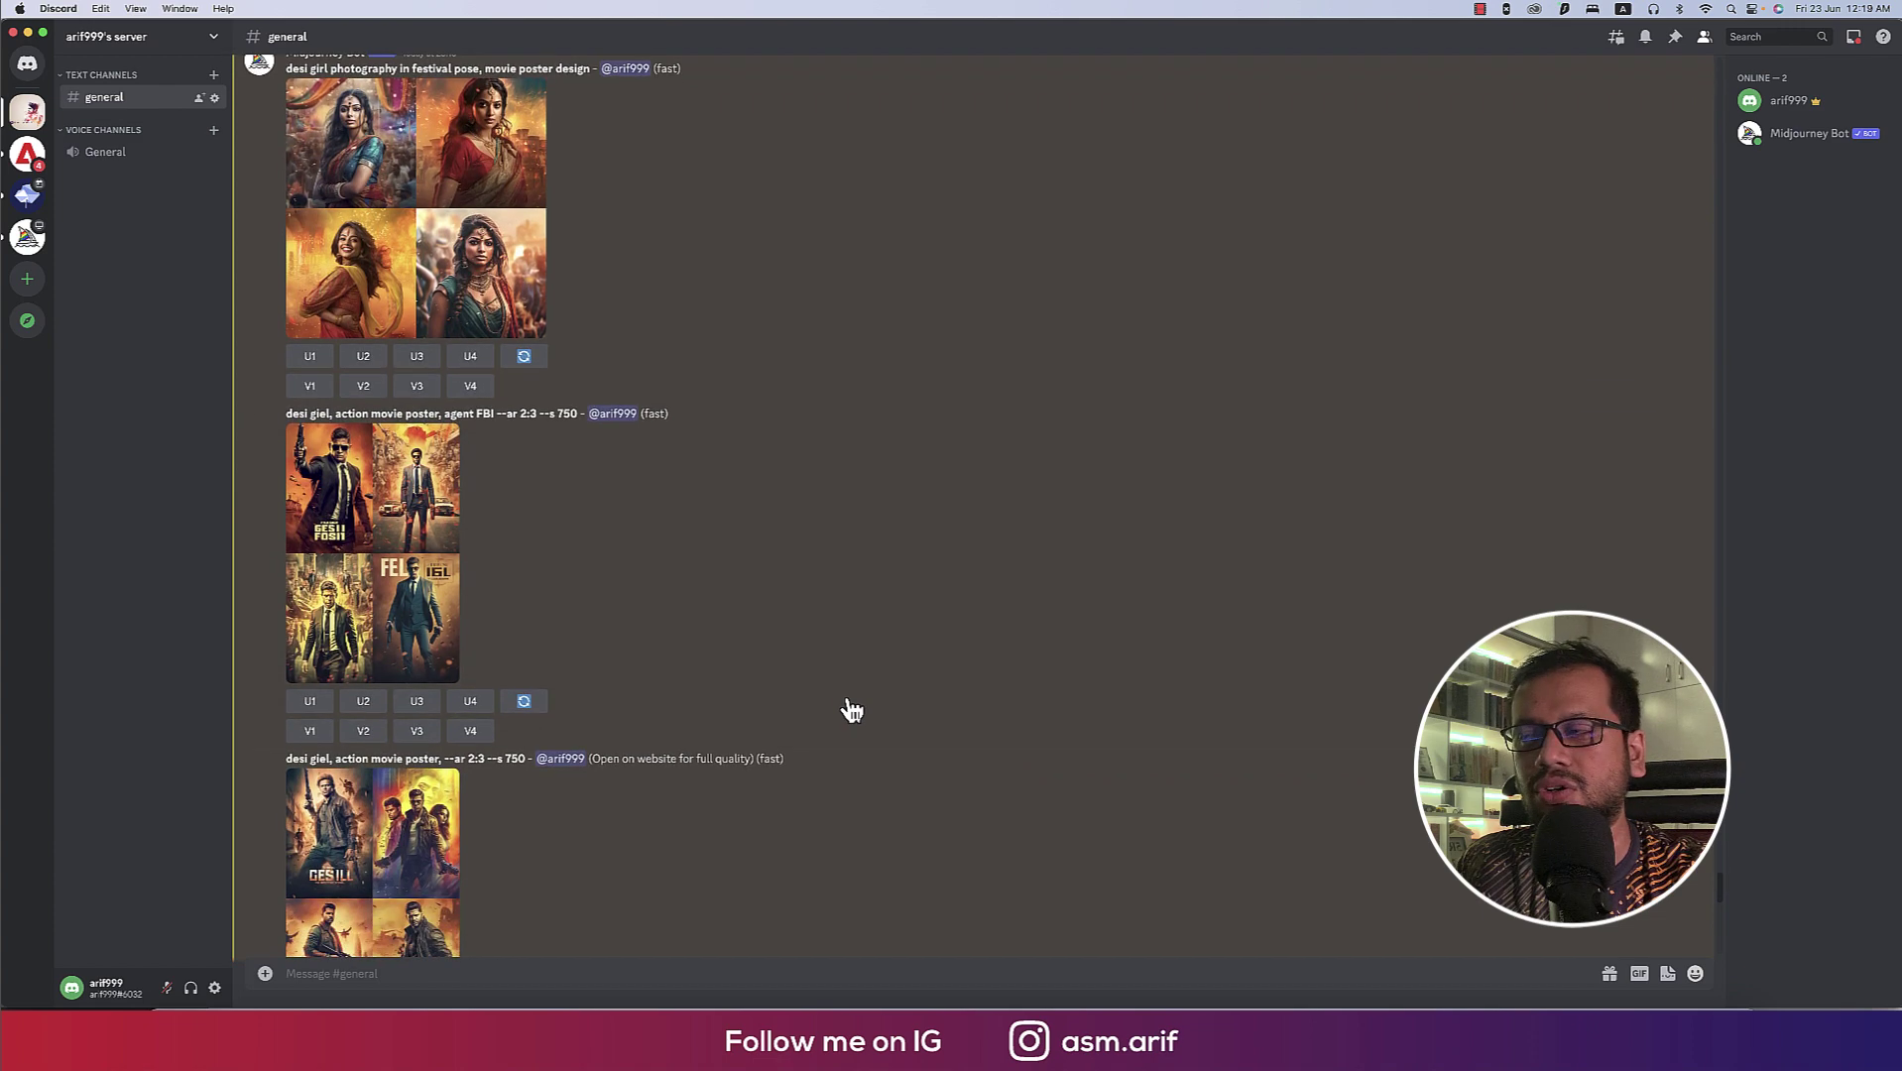
{"action": "scroll", "coordinate": [851, 710], "scroll_direction": "down", "scroll_amount": 8}
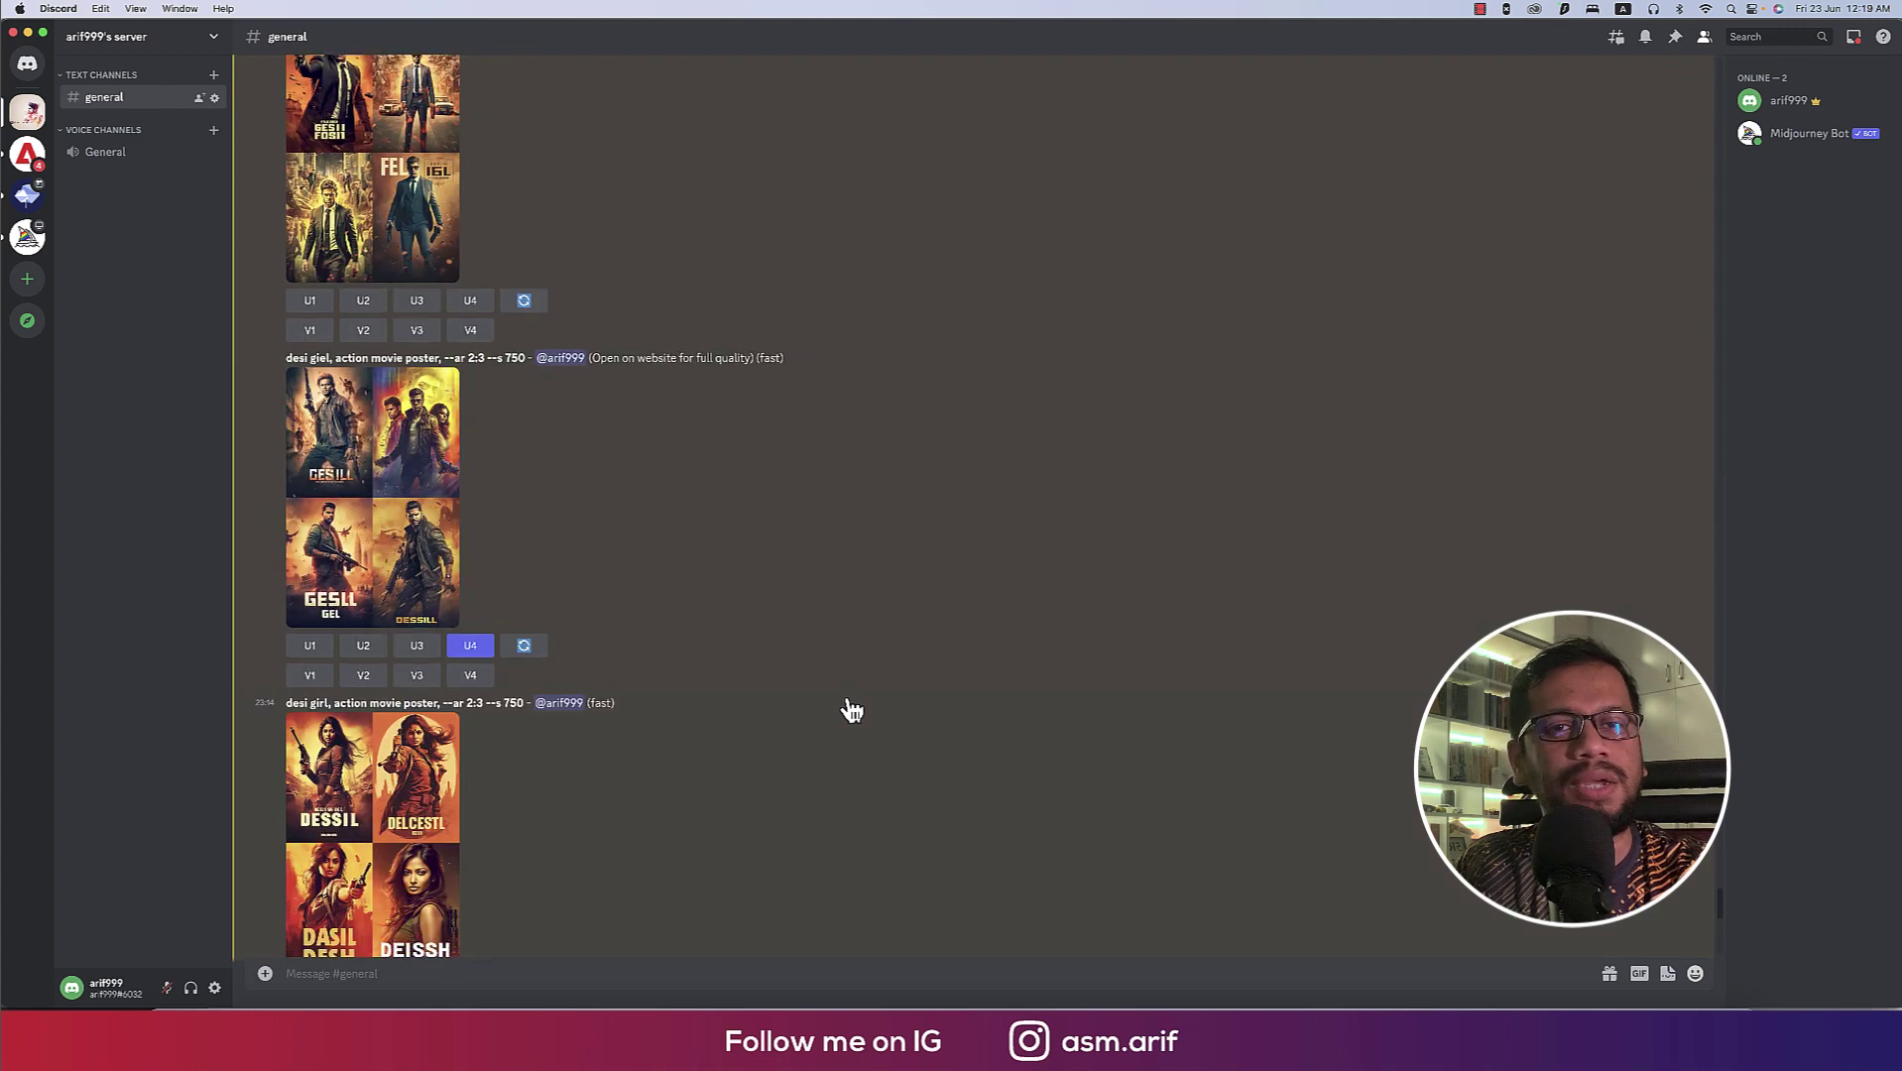
{"action": "mouse_move", "coordinate": [644, 600]}
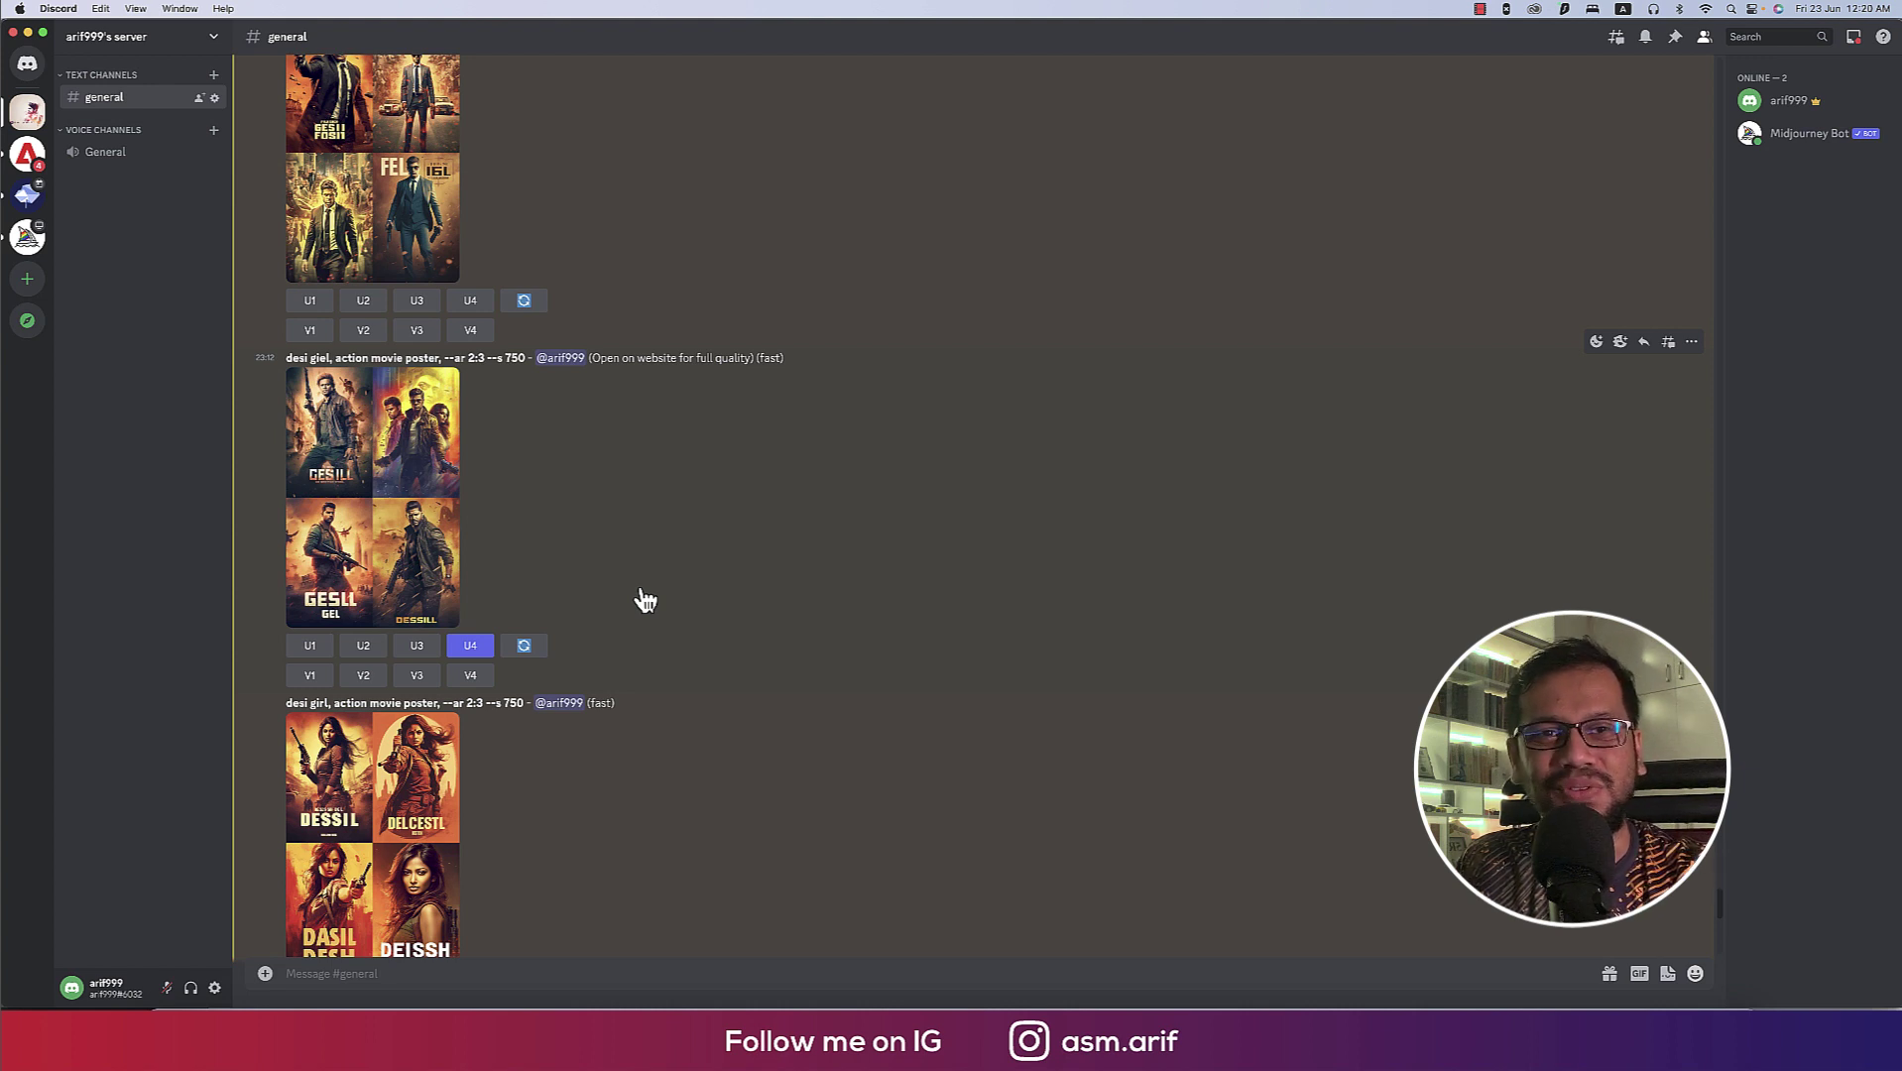
{"action": "scroll", "coordinate": [644, 600], "scroll_direction": "down", "scroll_amount": 3}
{"action": "scroll", "coordinate": [644, 600], "scroll_direction": "down", "scroll_amount": 1}
{"action": "scroll", "coordinate": [644, 600], "scroll_direction": "down", "scroll_amount": 4}
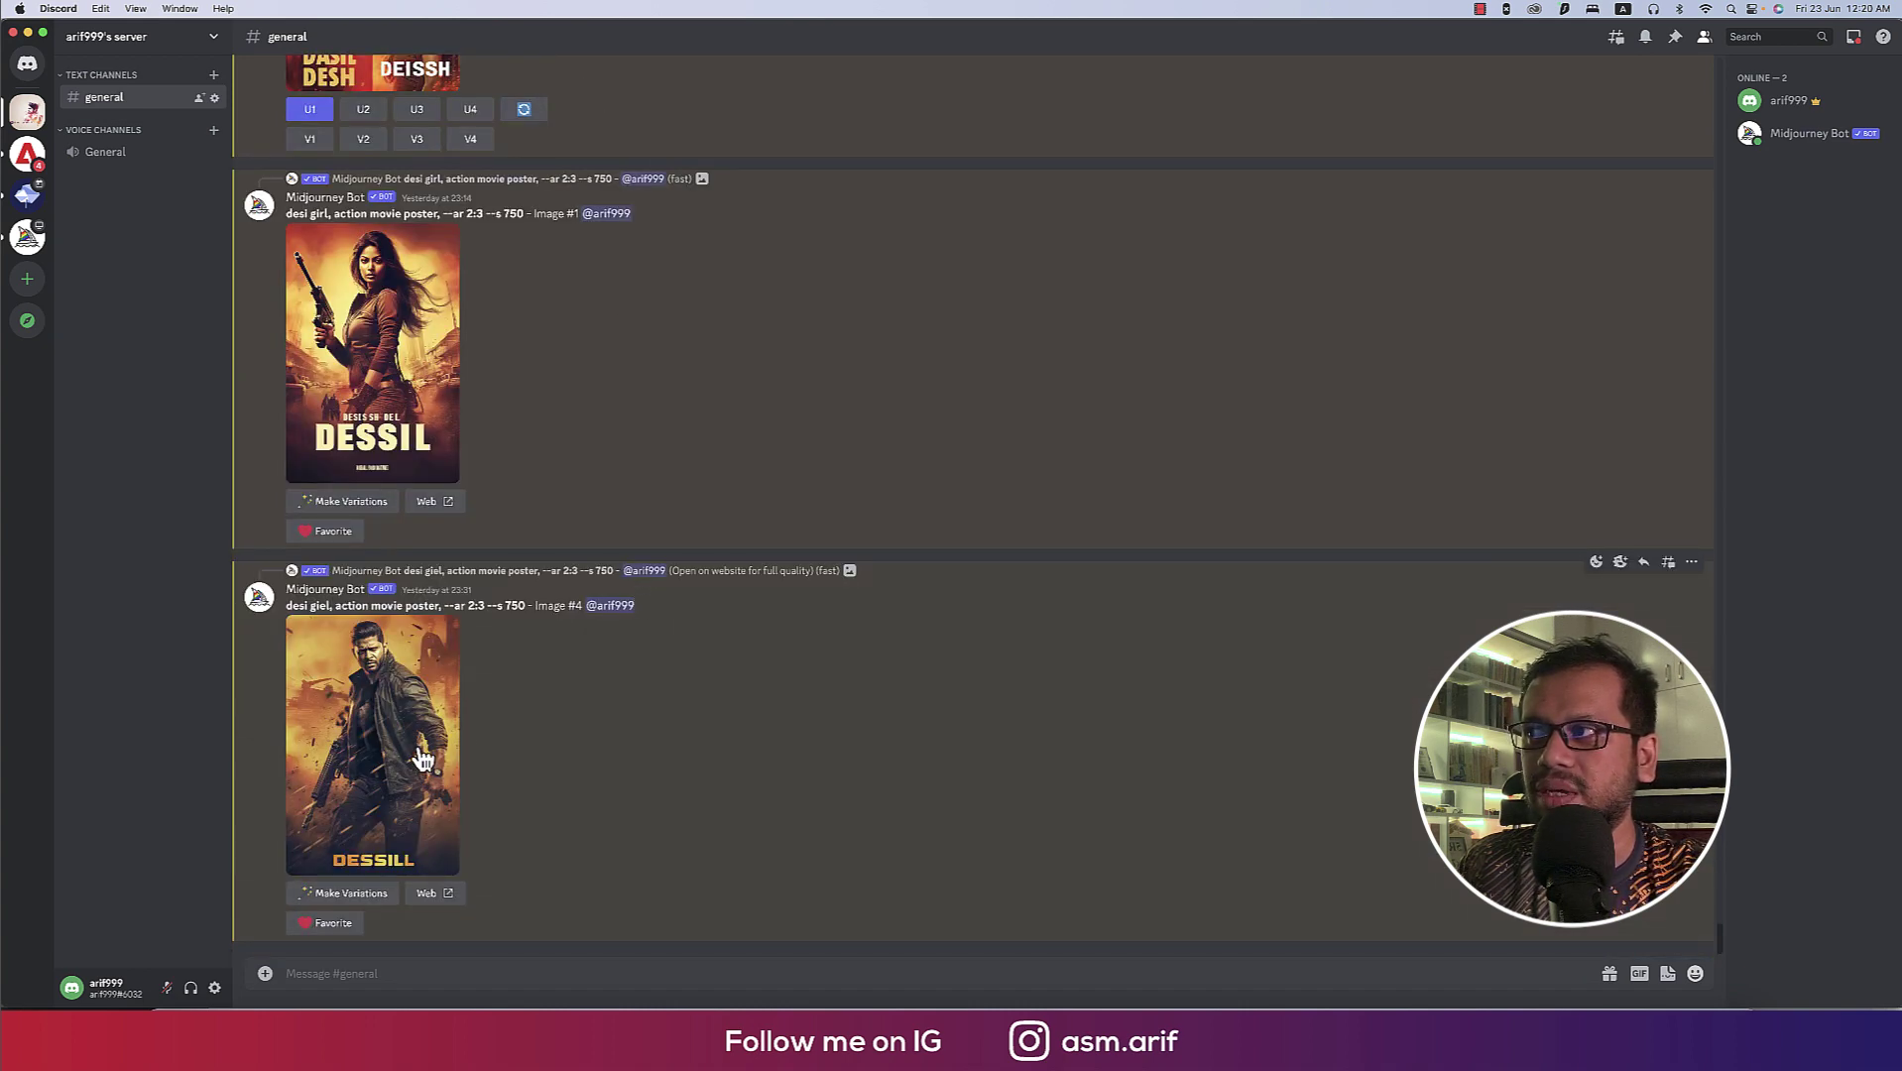
{"action": "scroll", "coordinate": [461, 751], "scroll_direction": "up", "scroll_amount": 1}
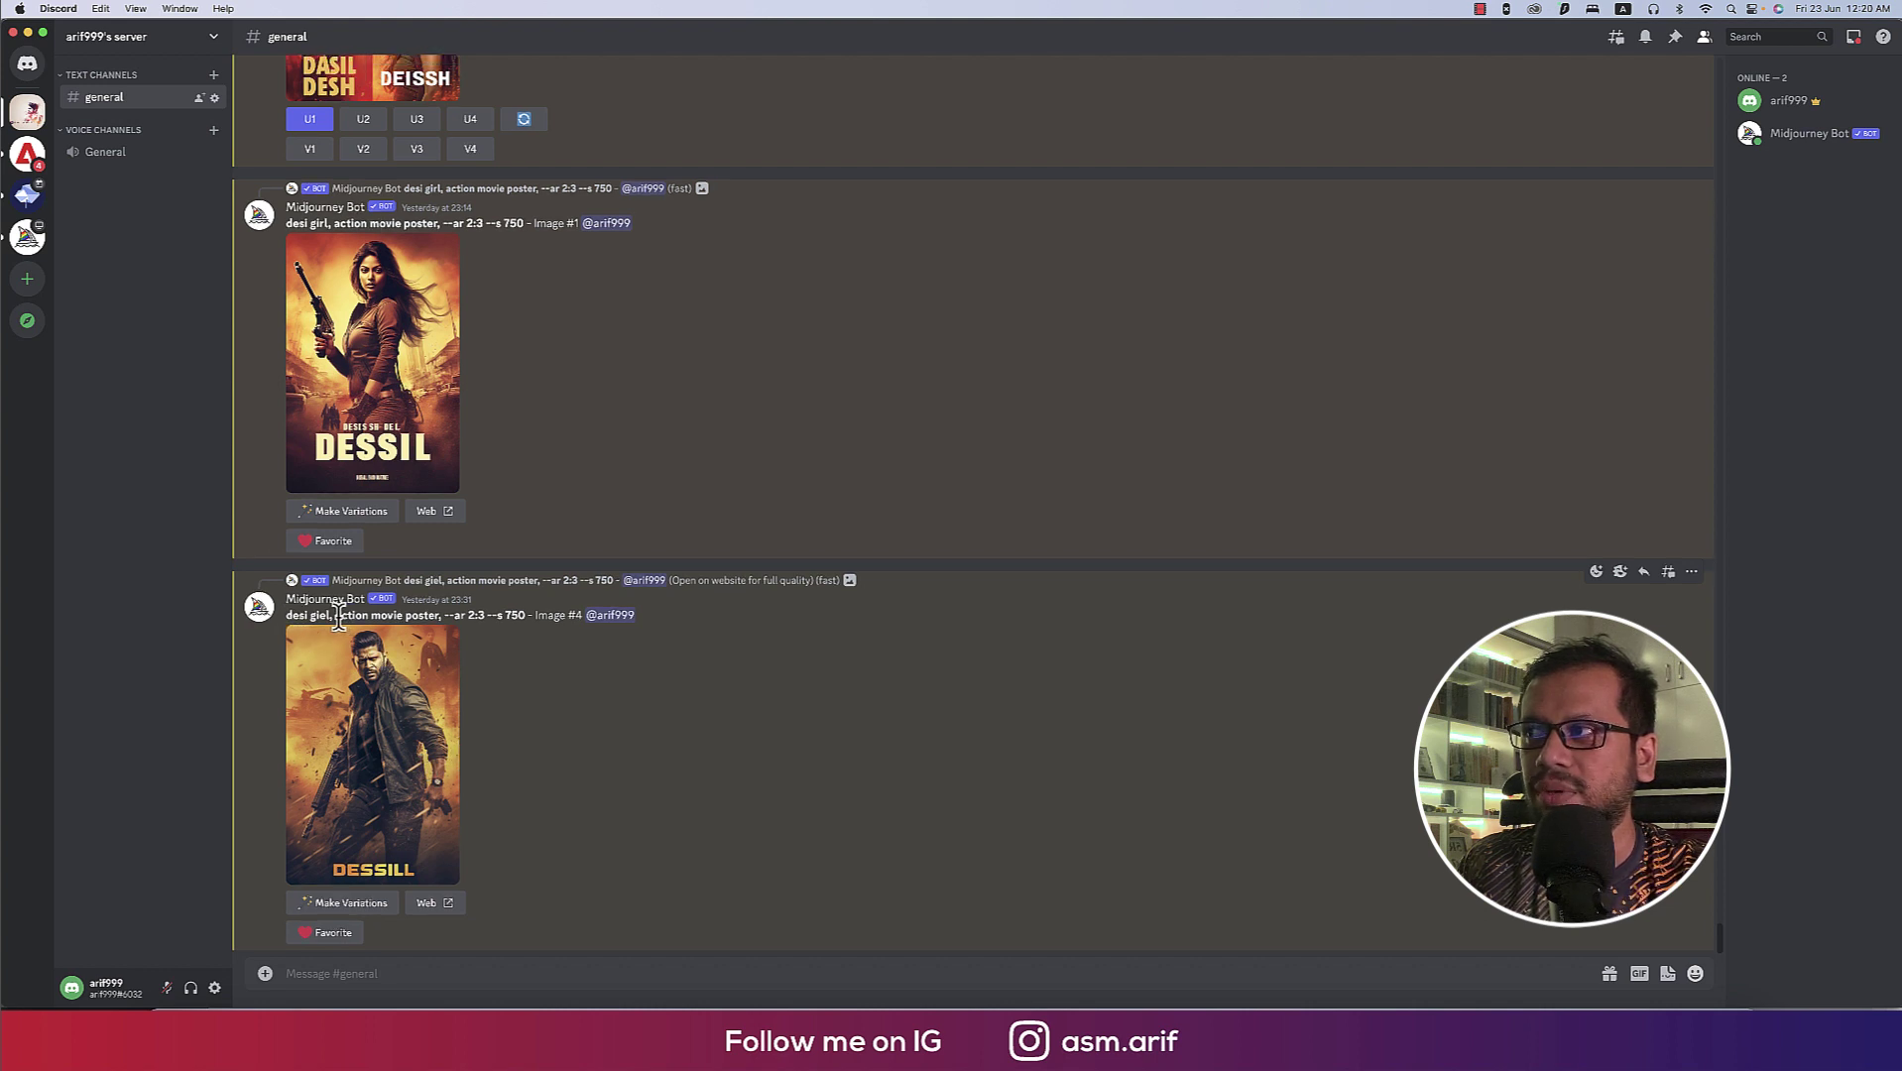
{"action": "left_click_drag", "start_coordinate": [335, 616], "coordinate": [445, 616]}
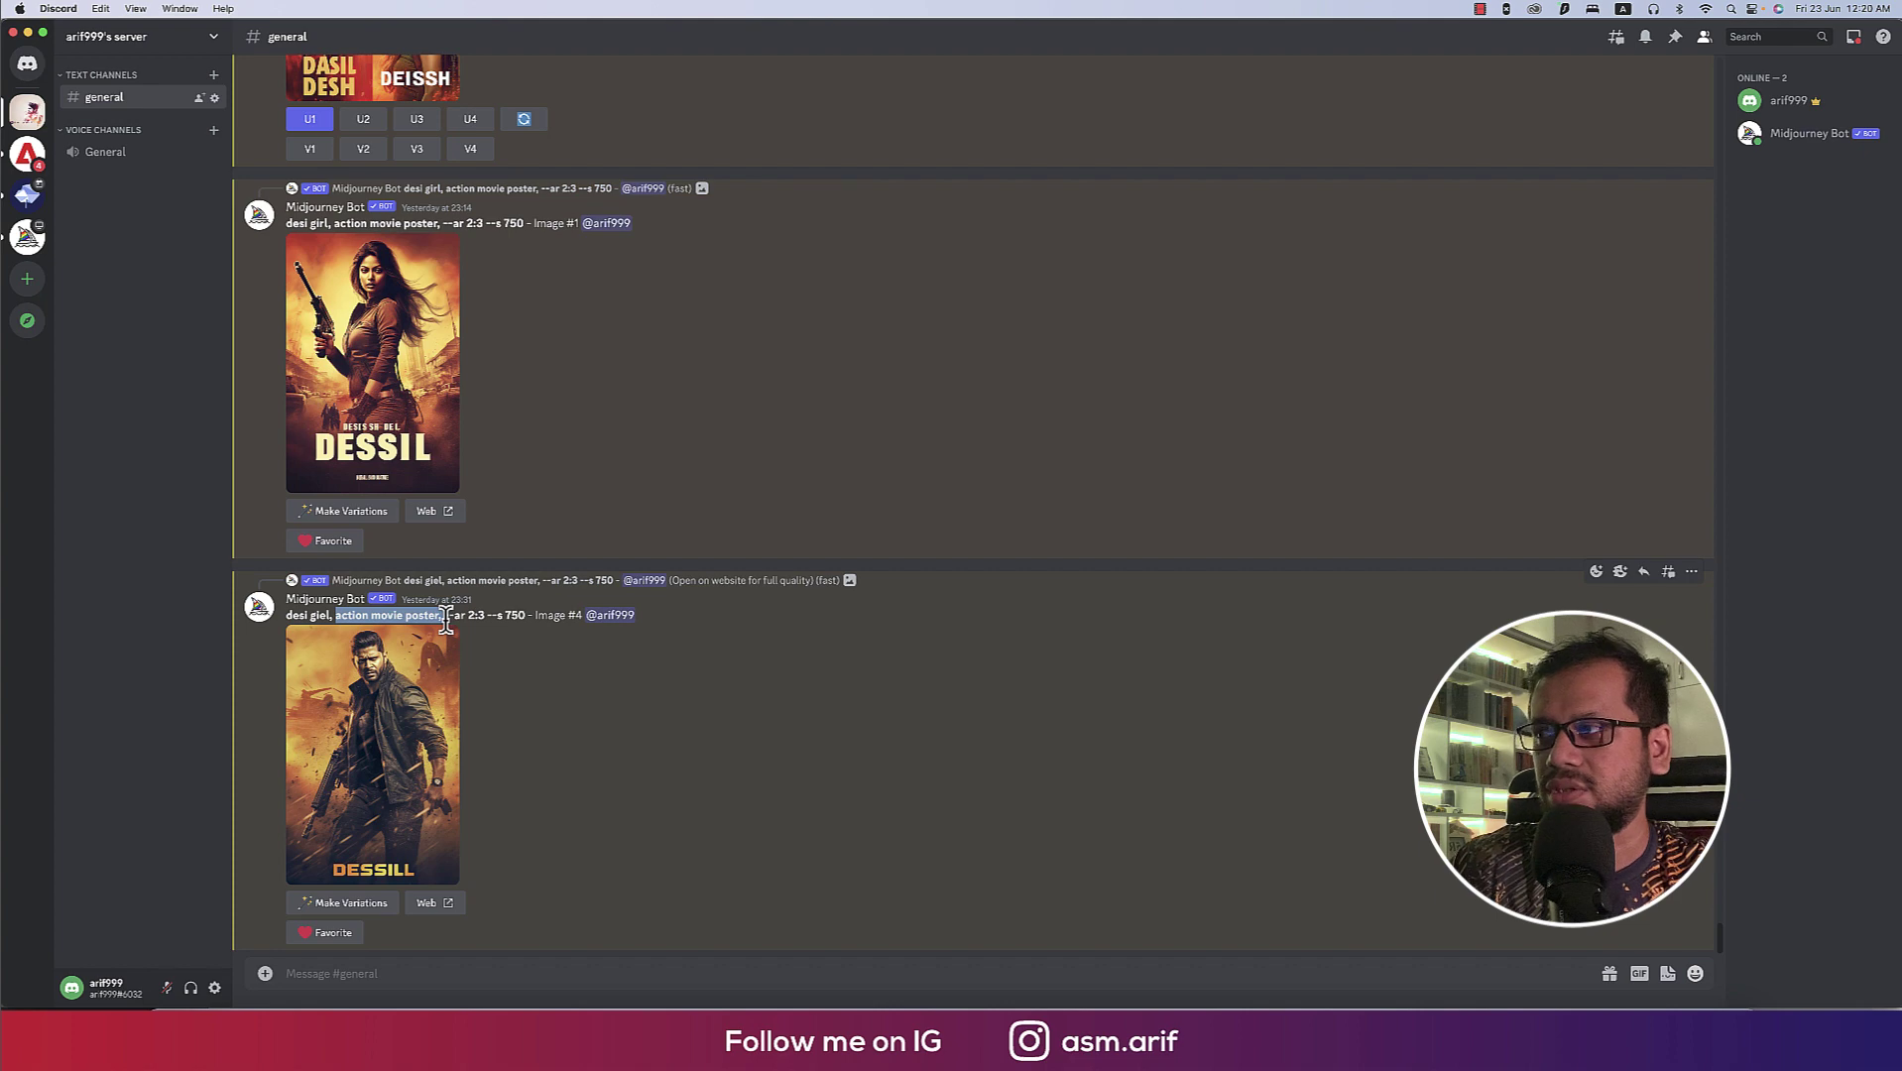
{"action": "left_click", "coordinate": [514, 686]}
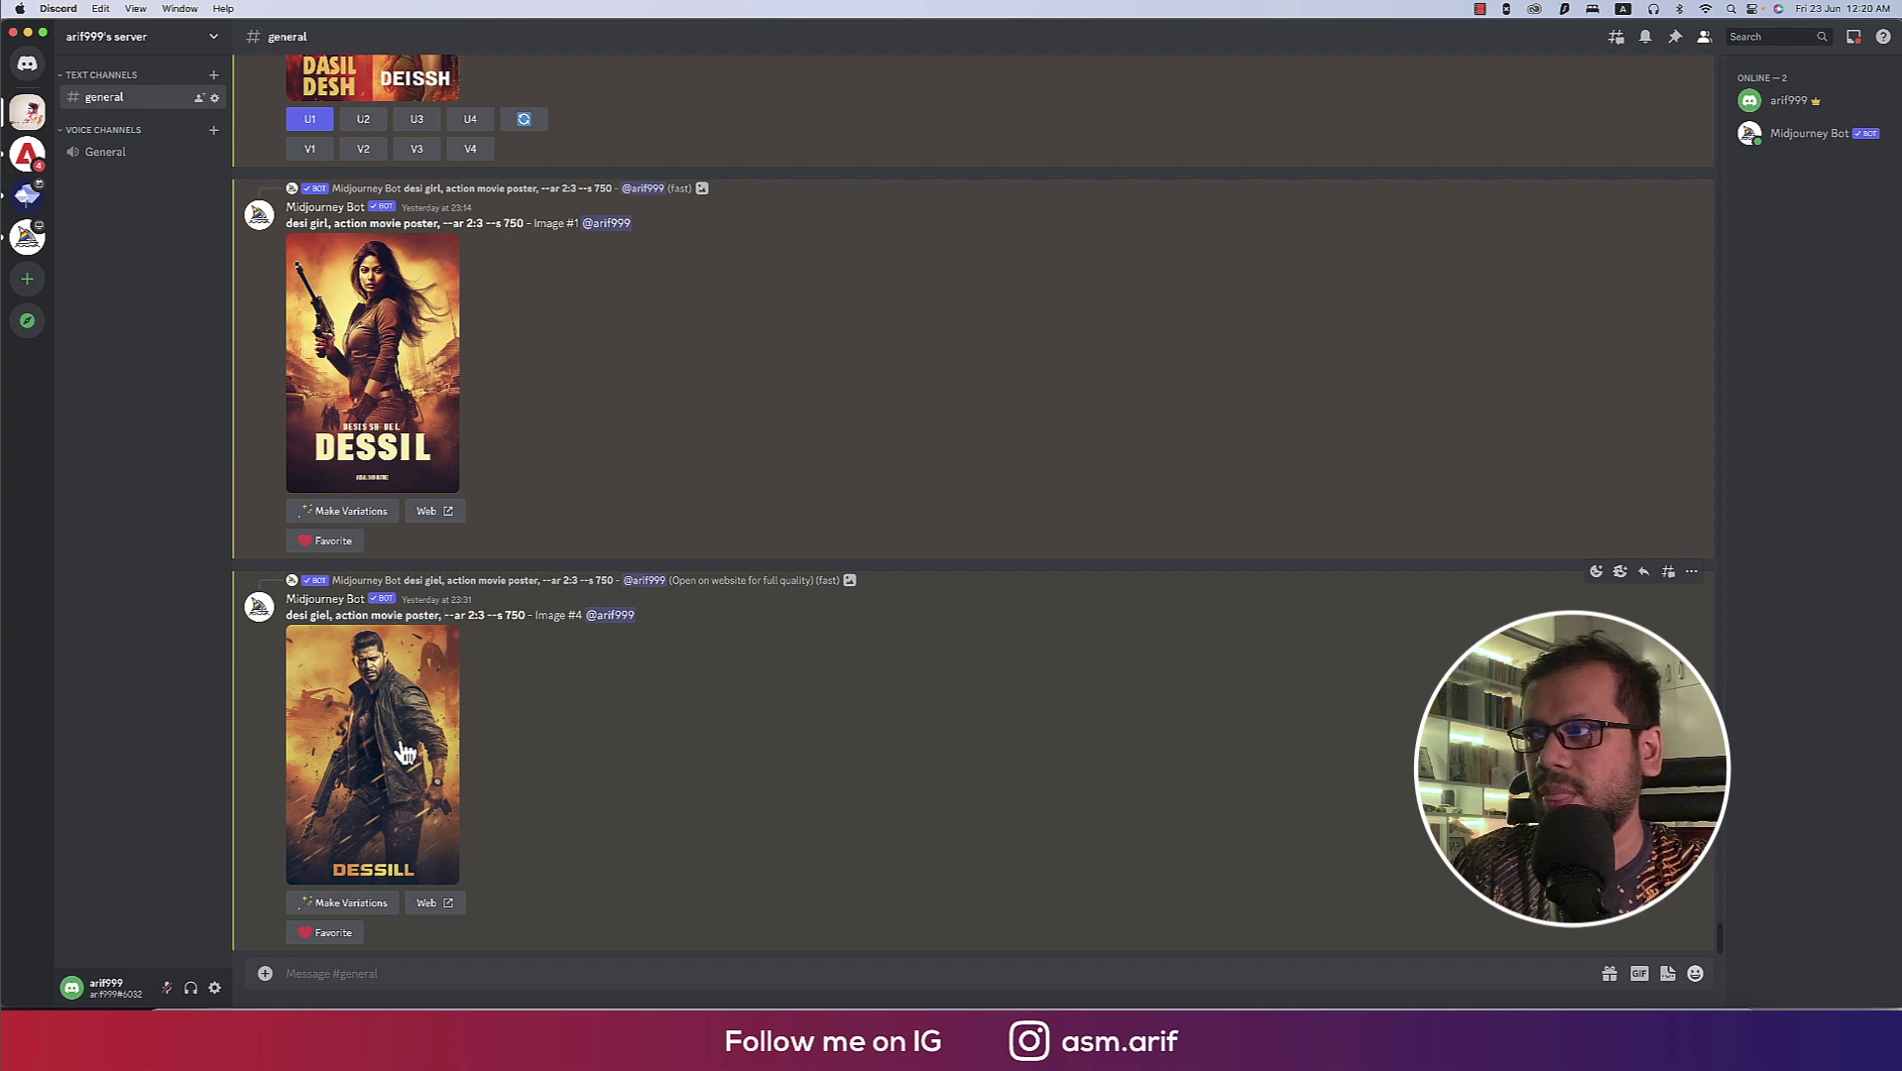
Start a Midjourney /imagine prompt reading 'Action movie poster --ar 2' toward a 2:3 ratio.
{"action": "type", "text": "/"}
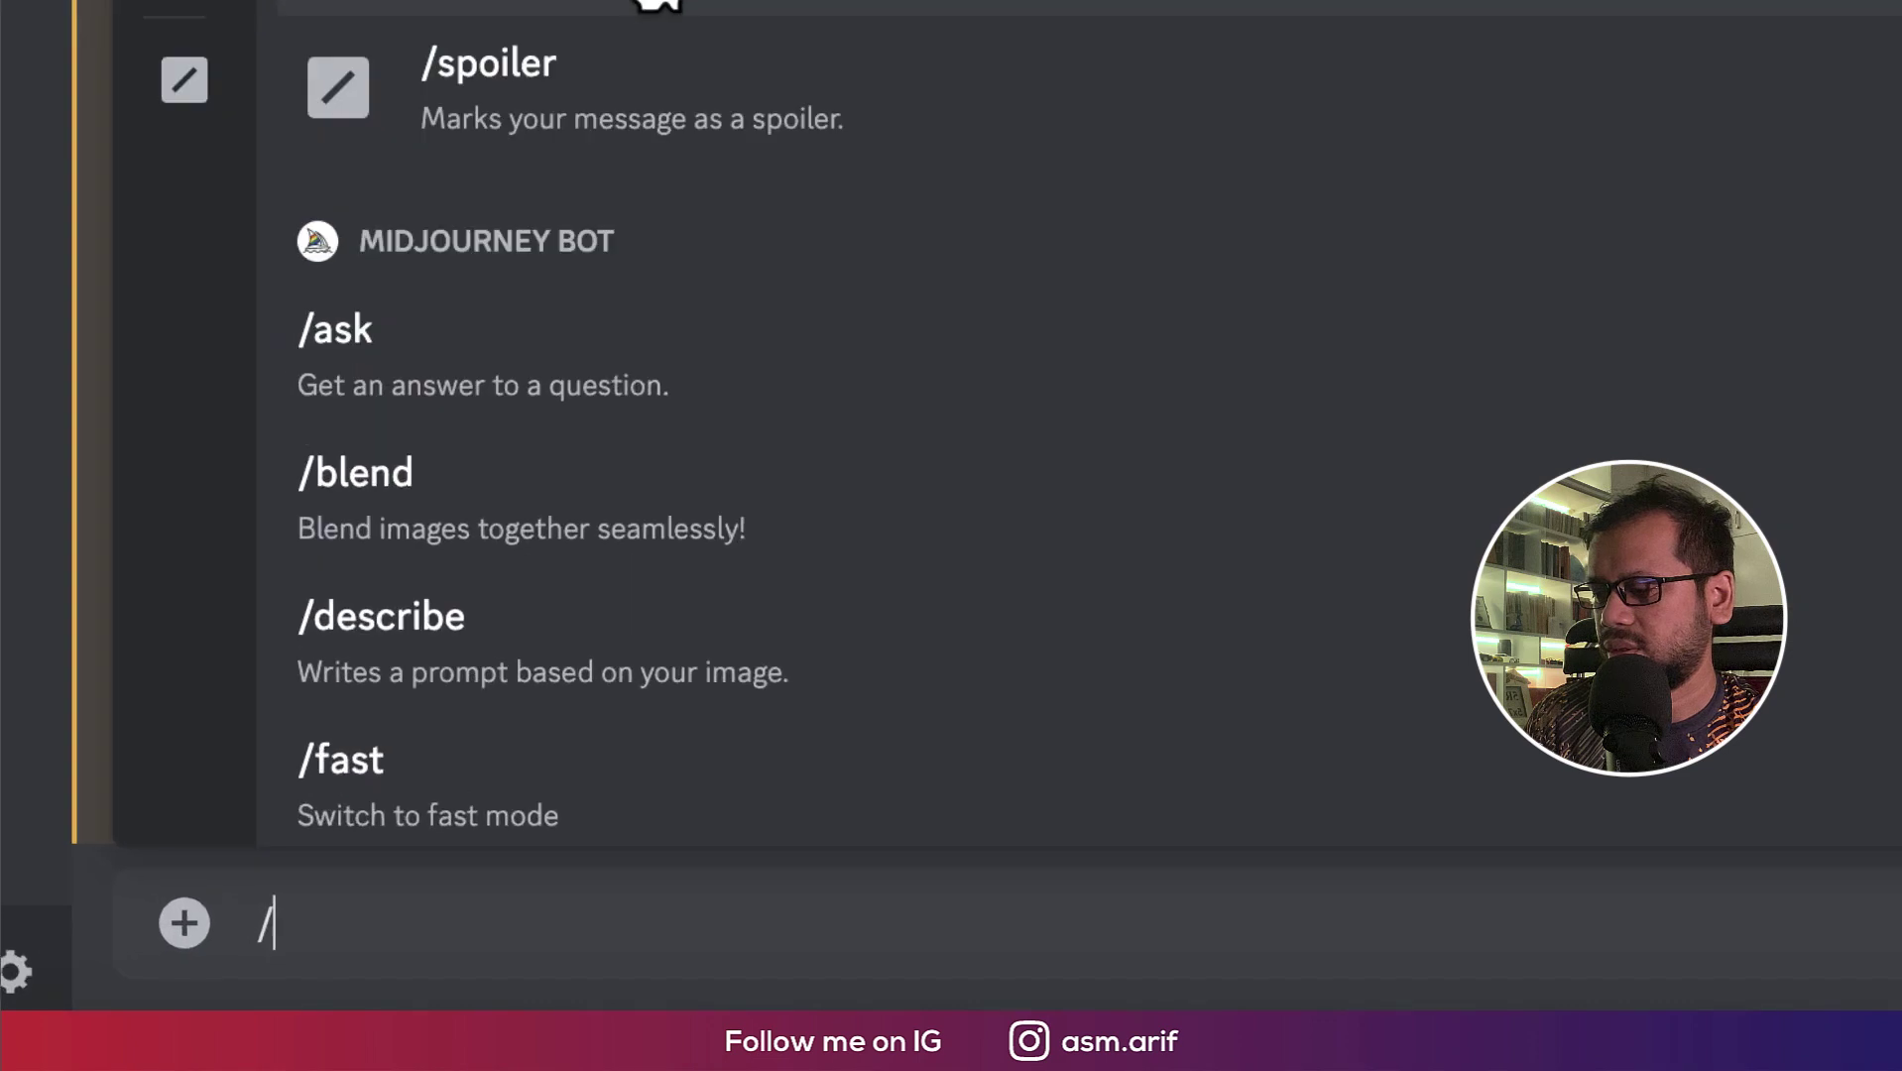
{"action": "left_click", "coordinate": [379, 680]}
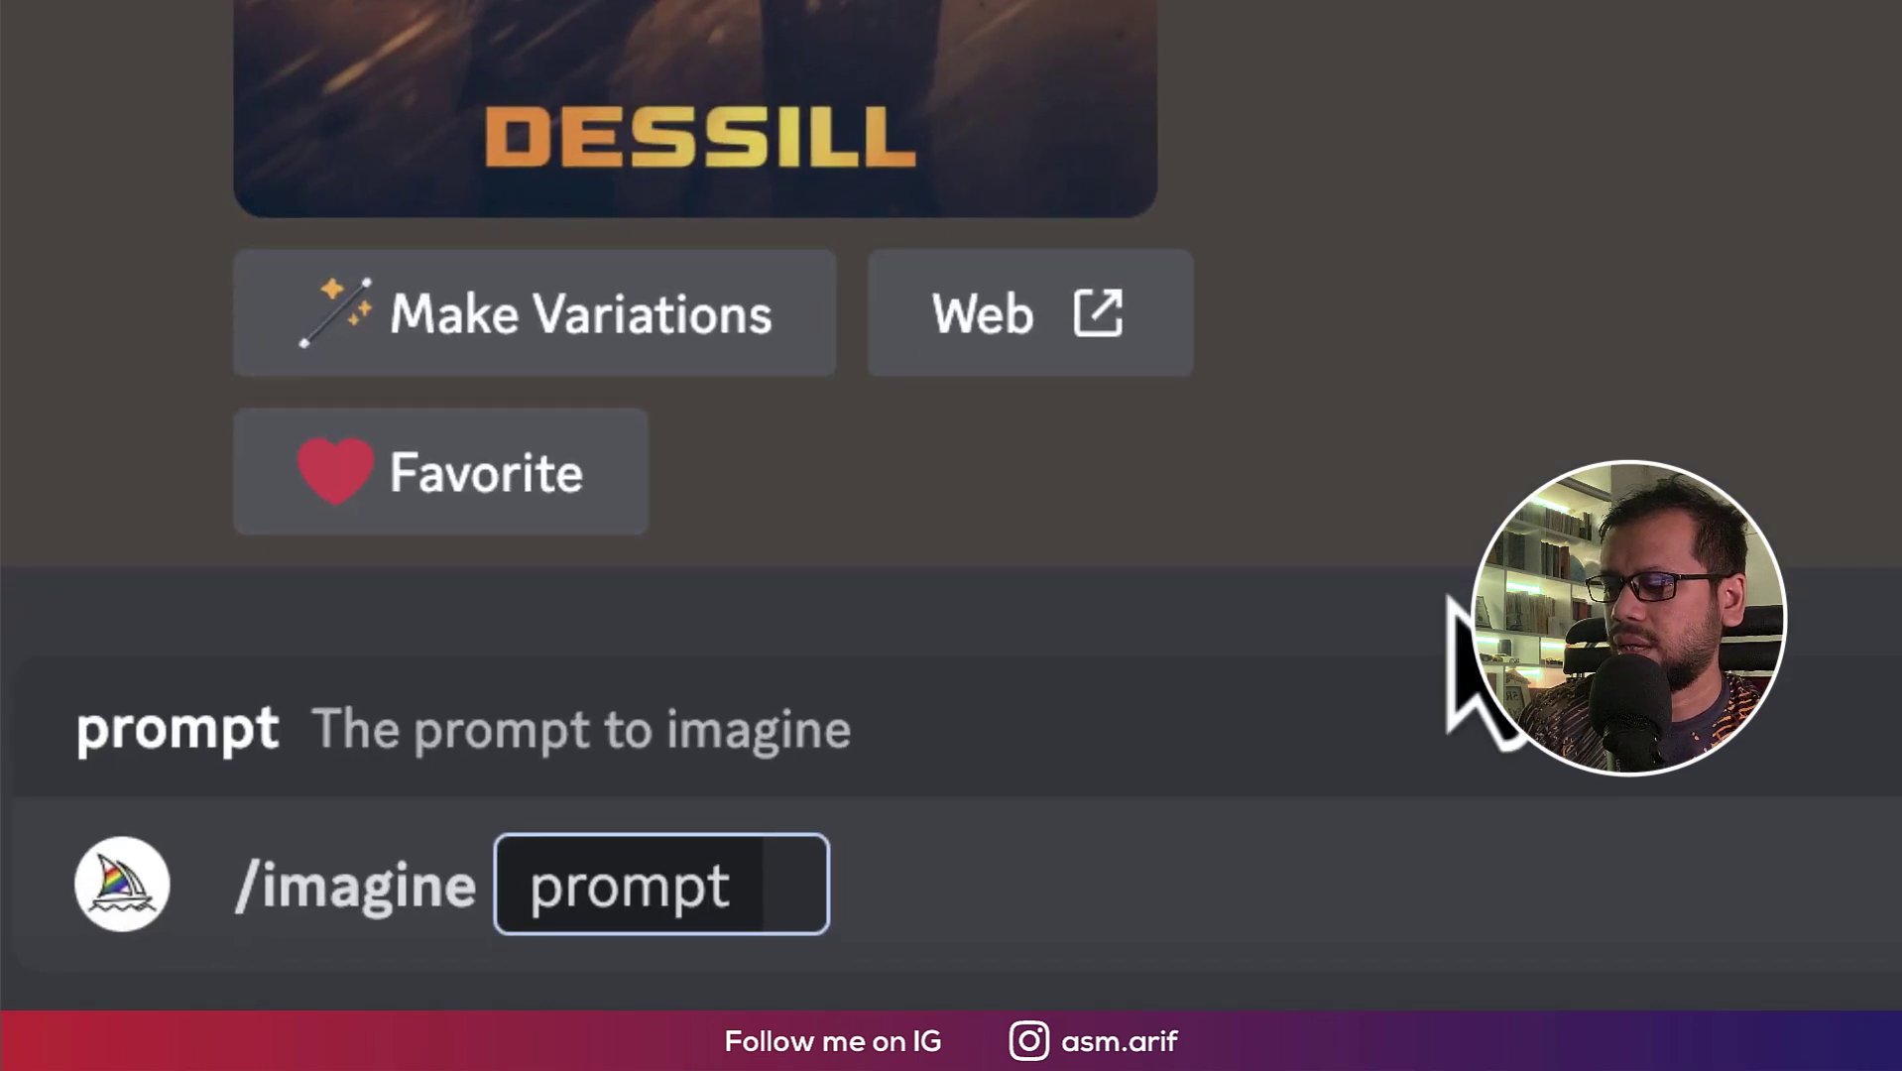
{"action": "type", "text": "Ac"}
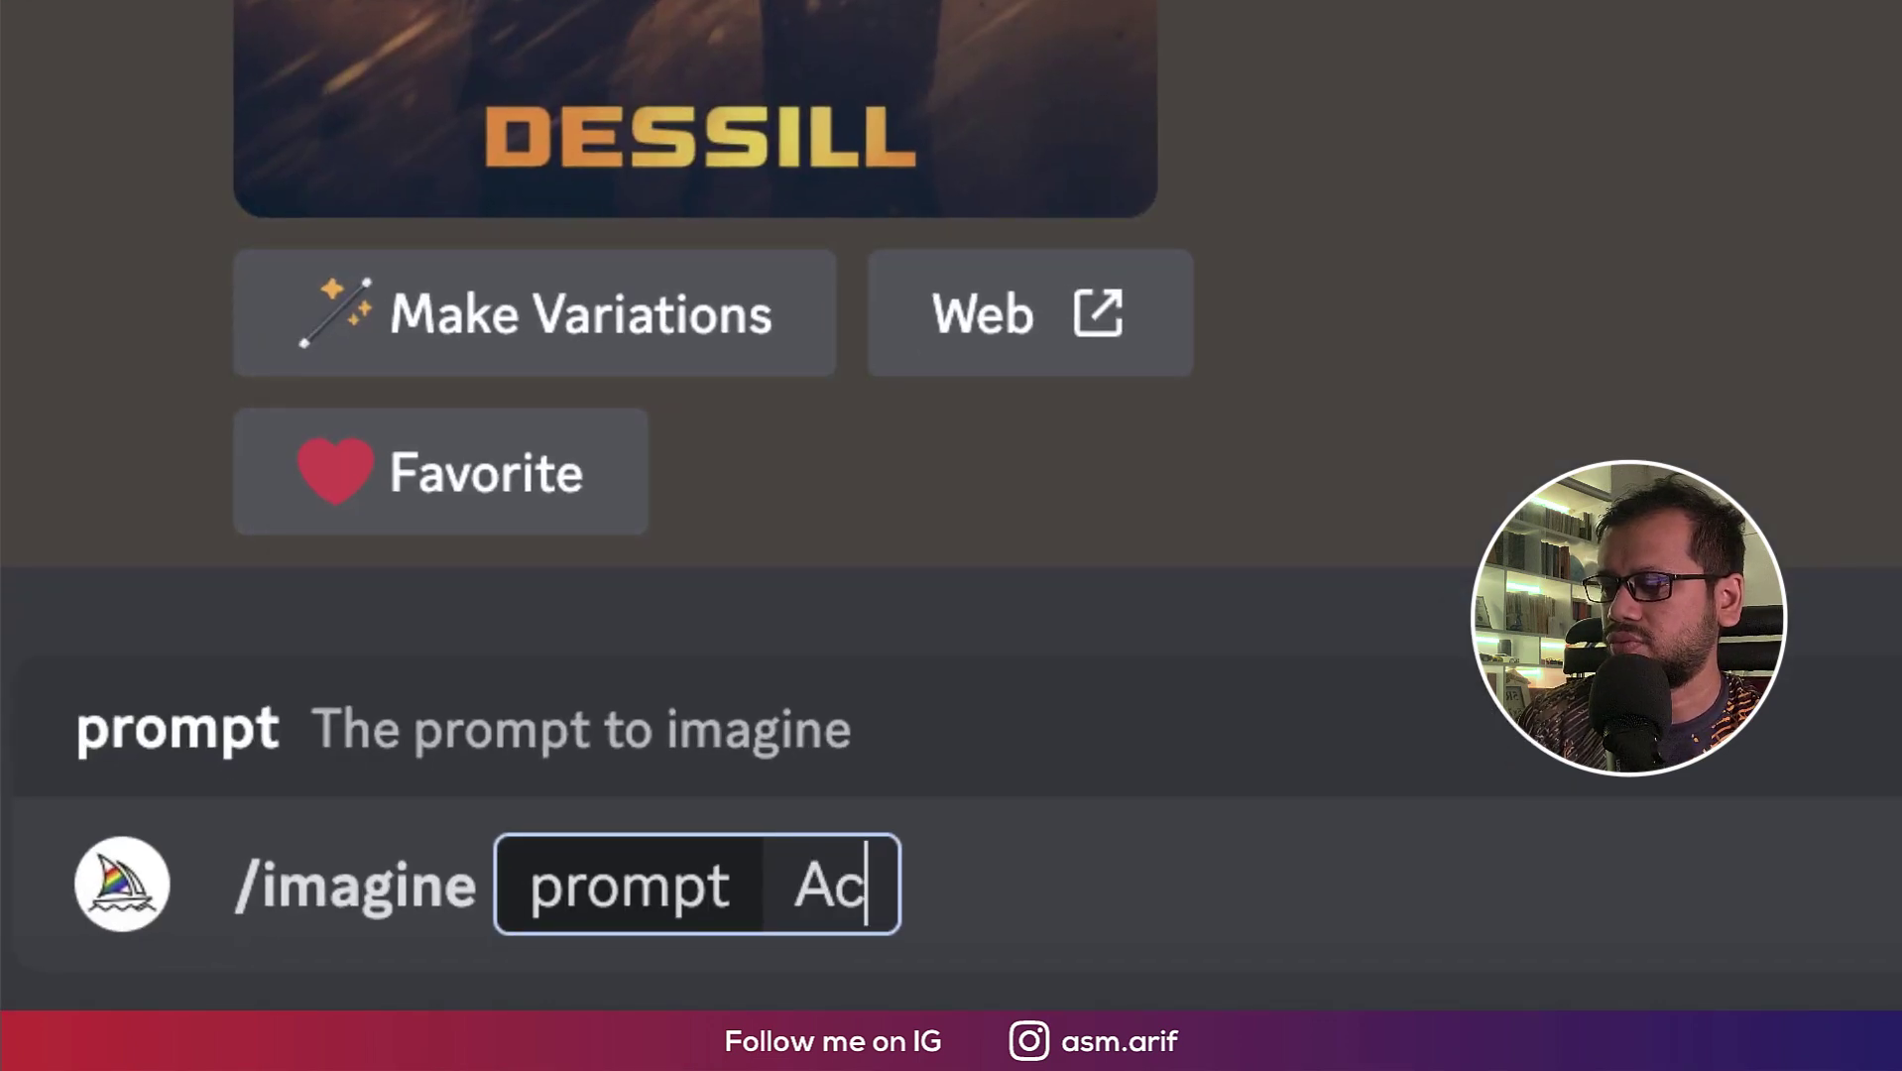
{"action": "type", "text": "tion "}
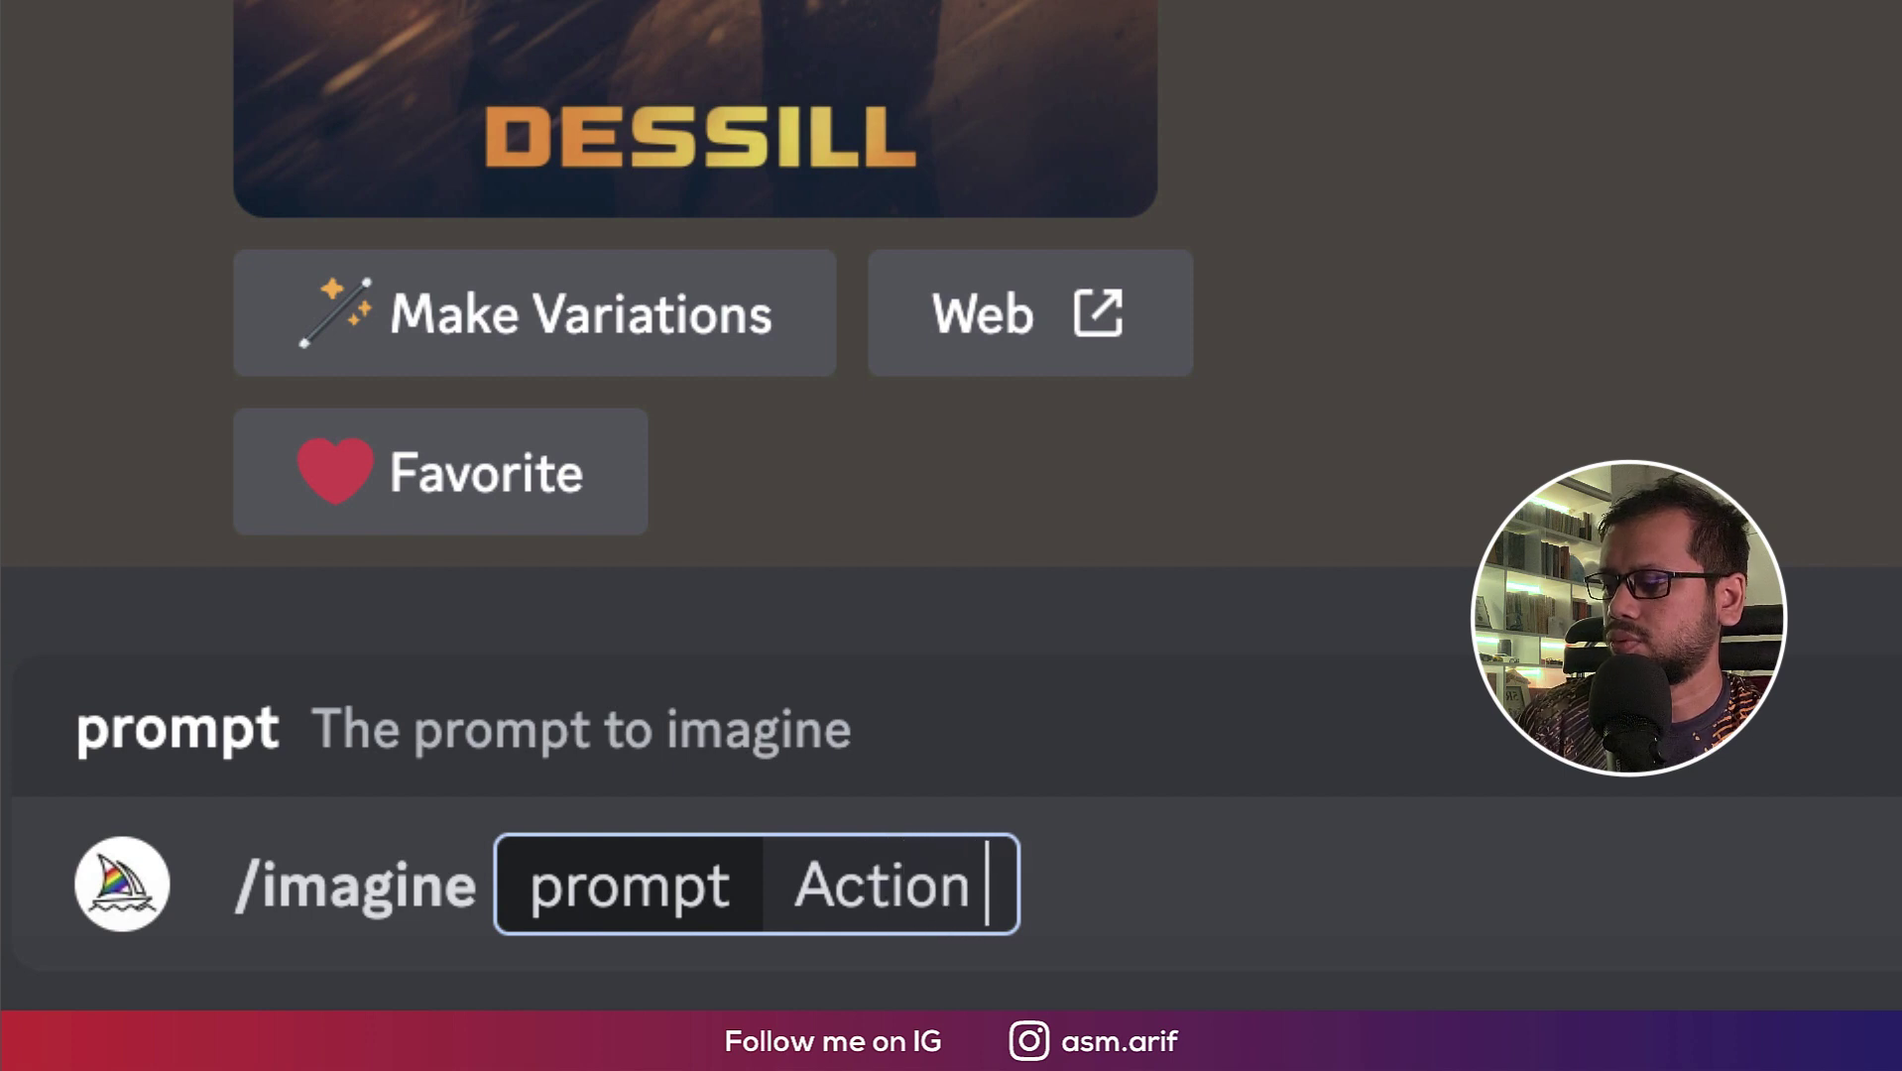
{"action": "type", "text": "movi"}
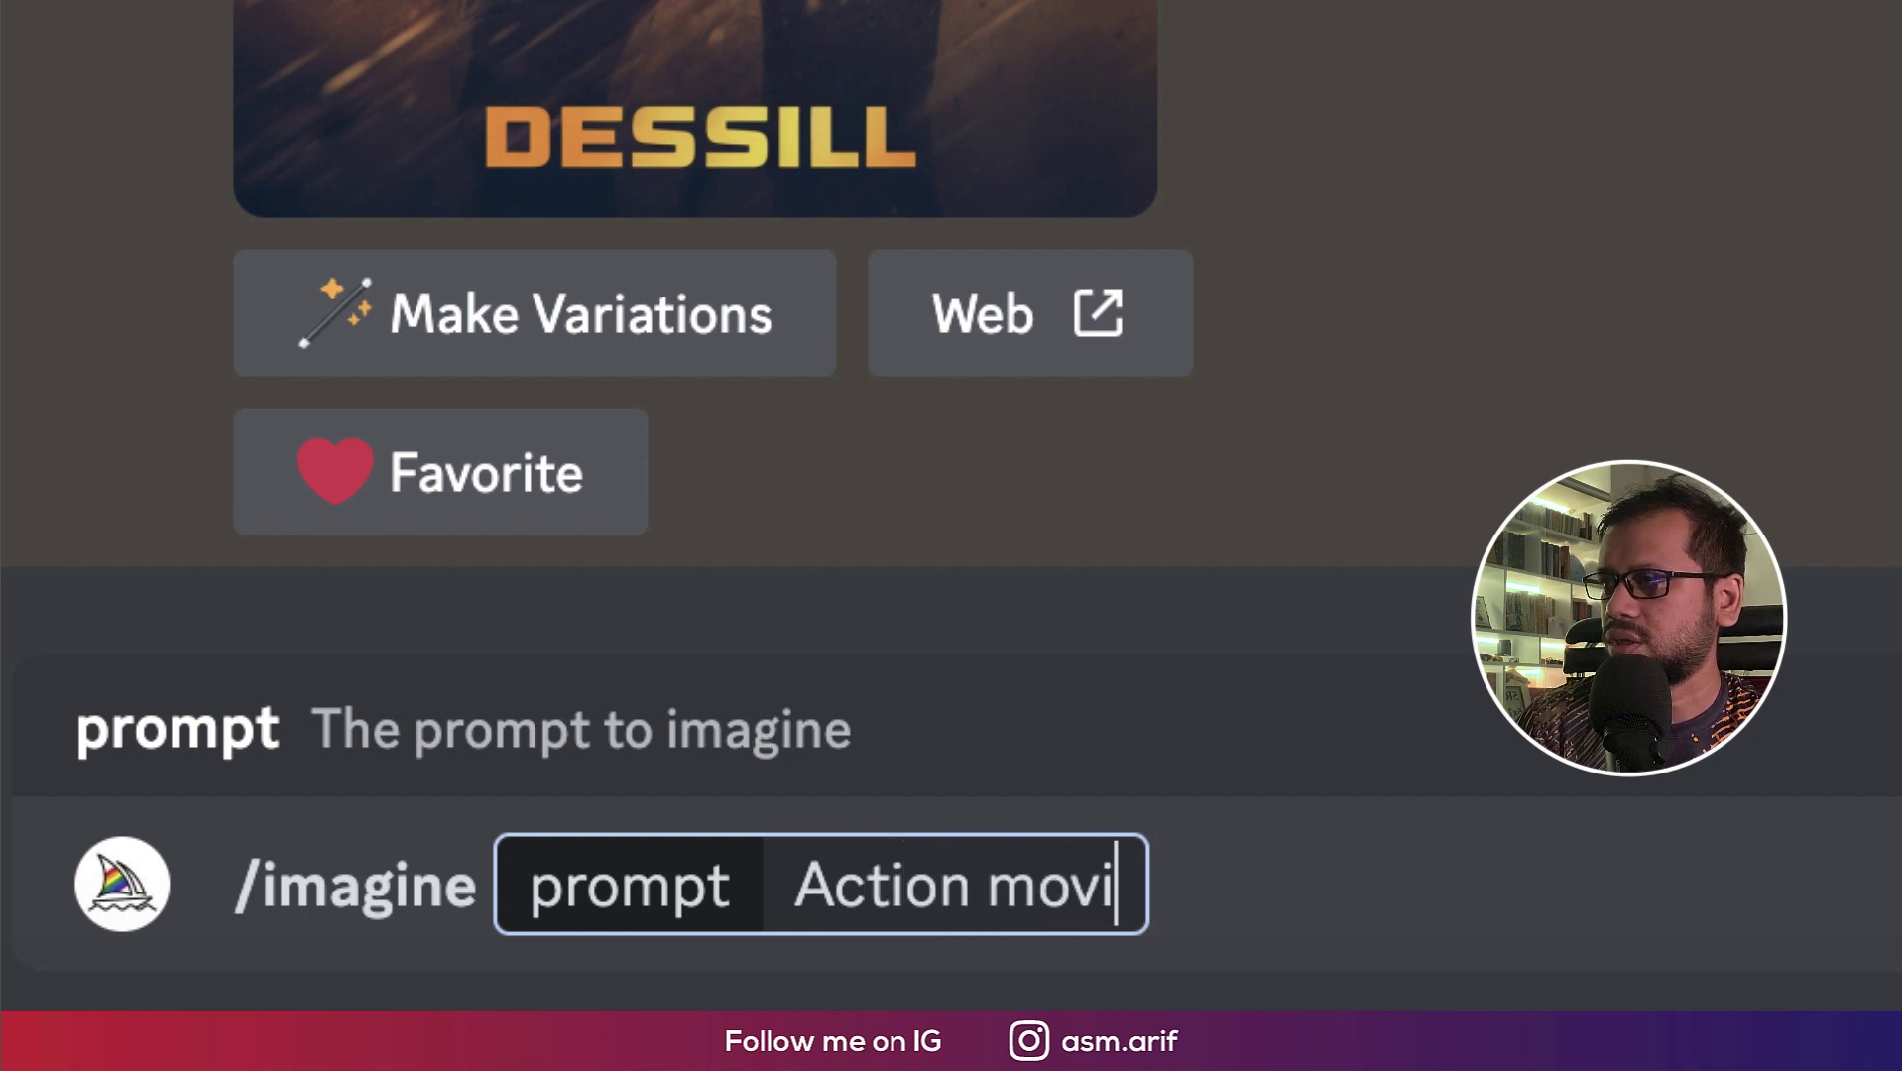
{"action": "type", "text": "e po"}
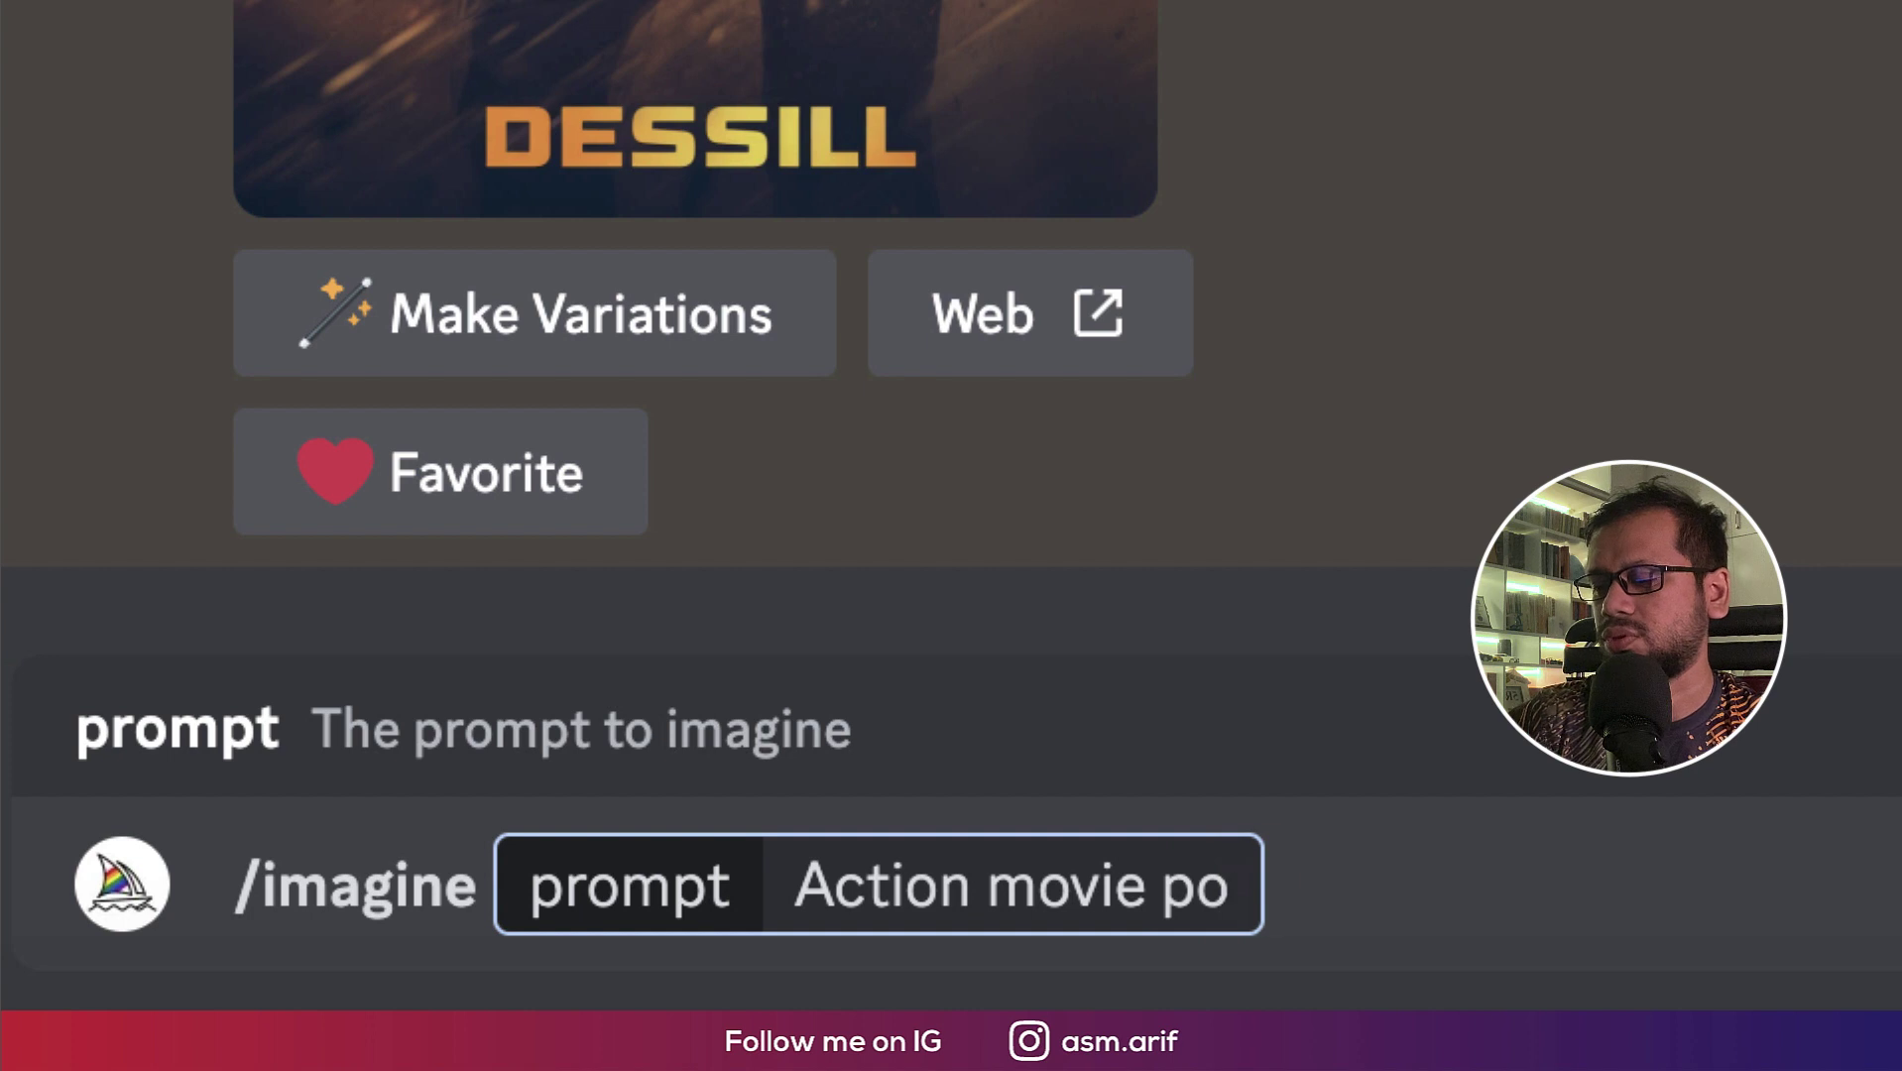
{"action": "type", "text": "ster"}
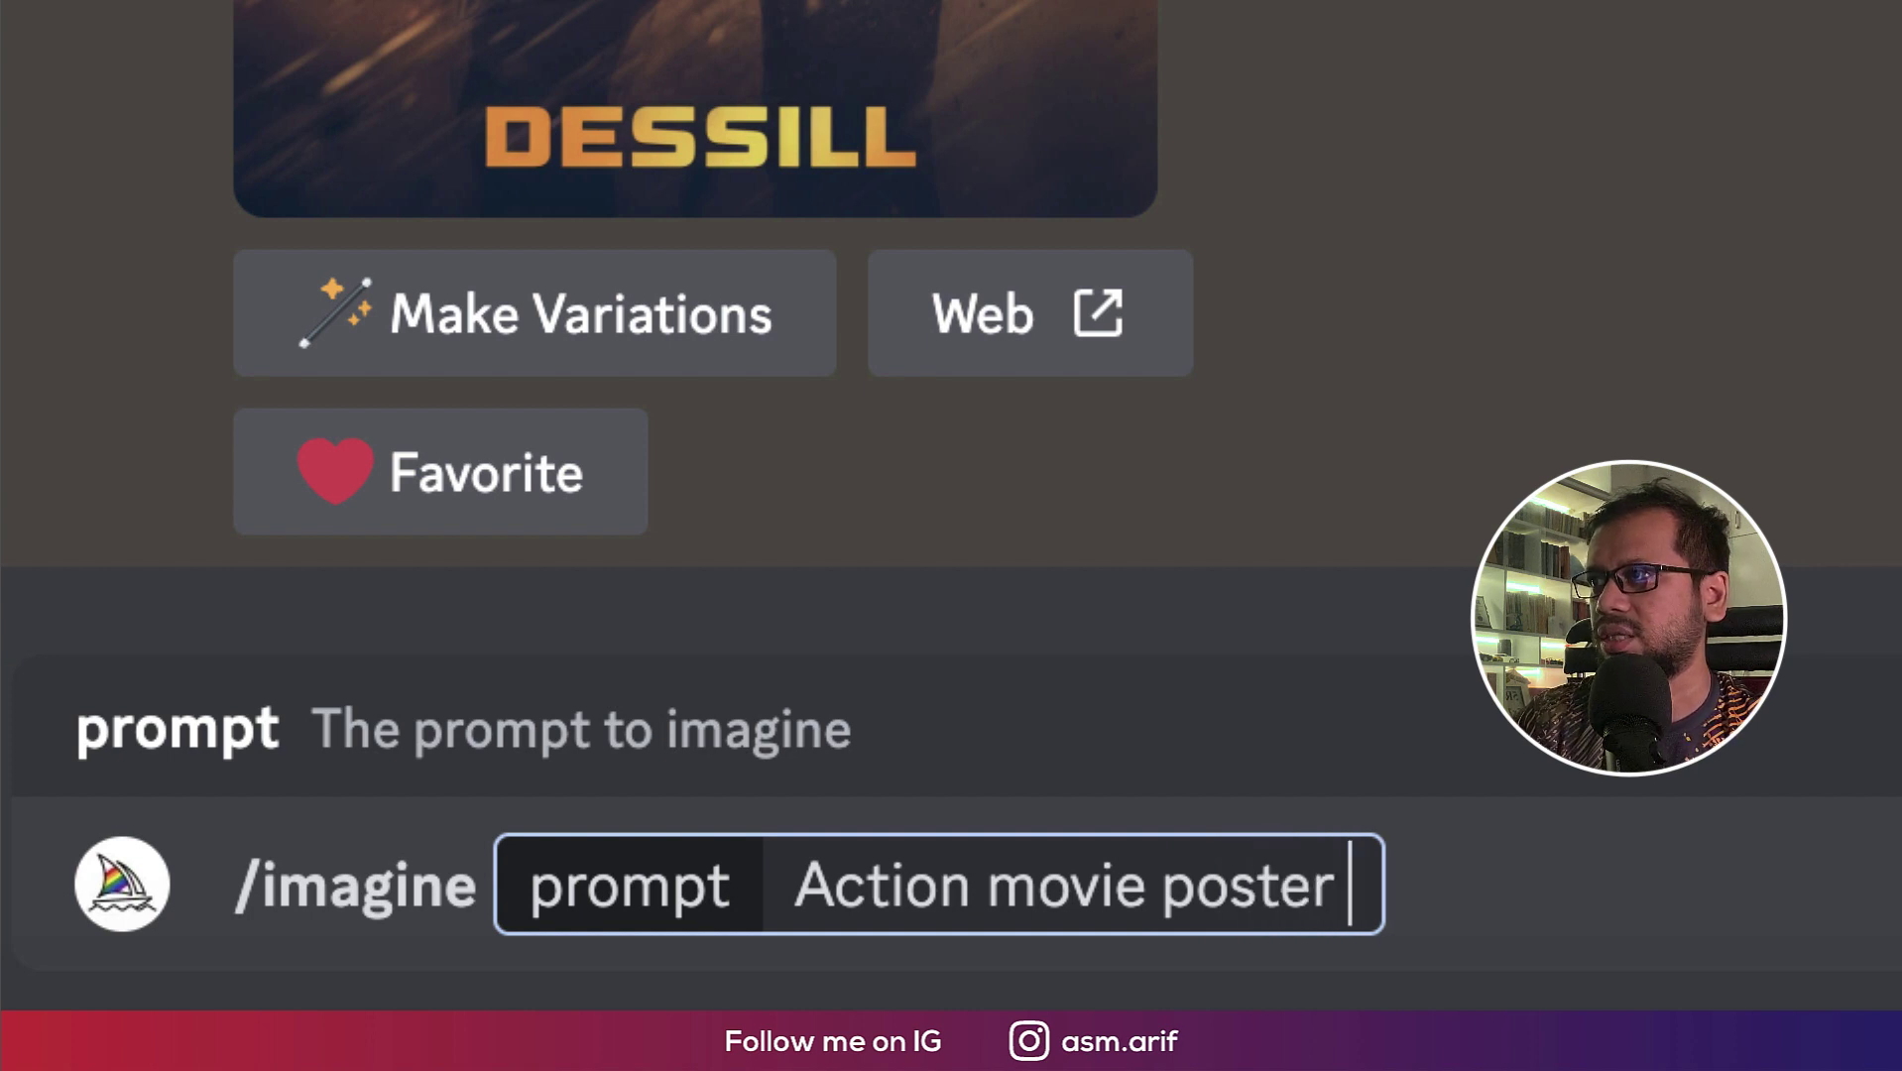
{"action": "key", "text": "BackSpace"}
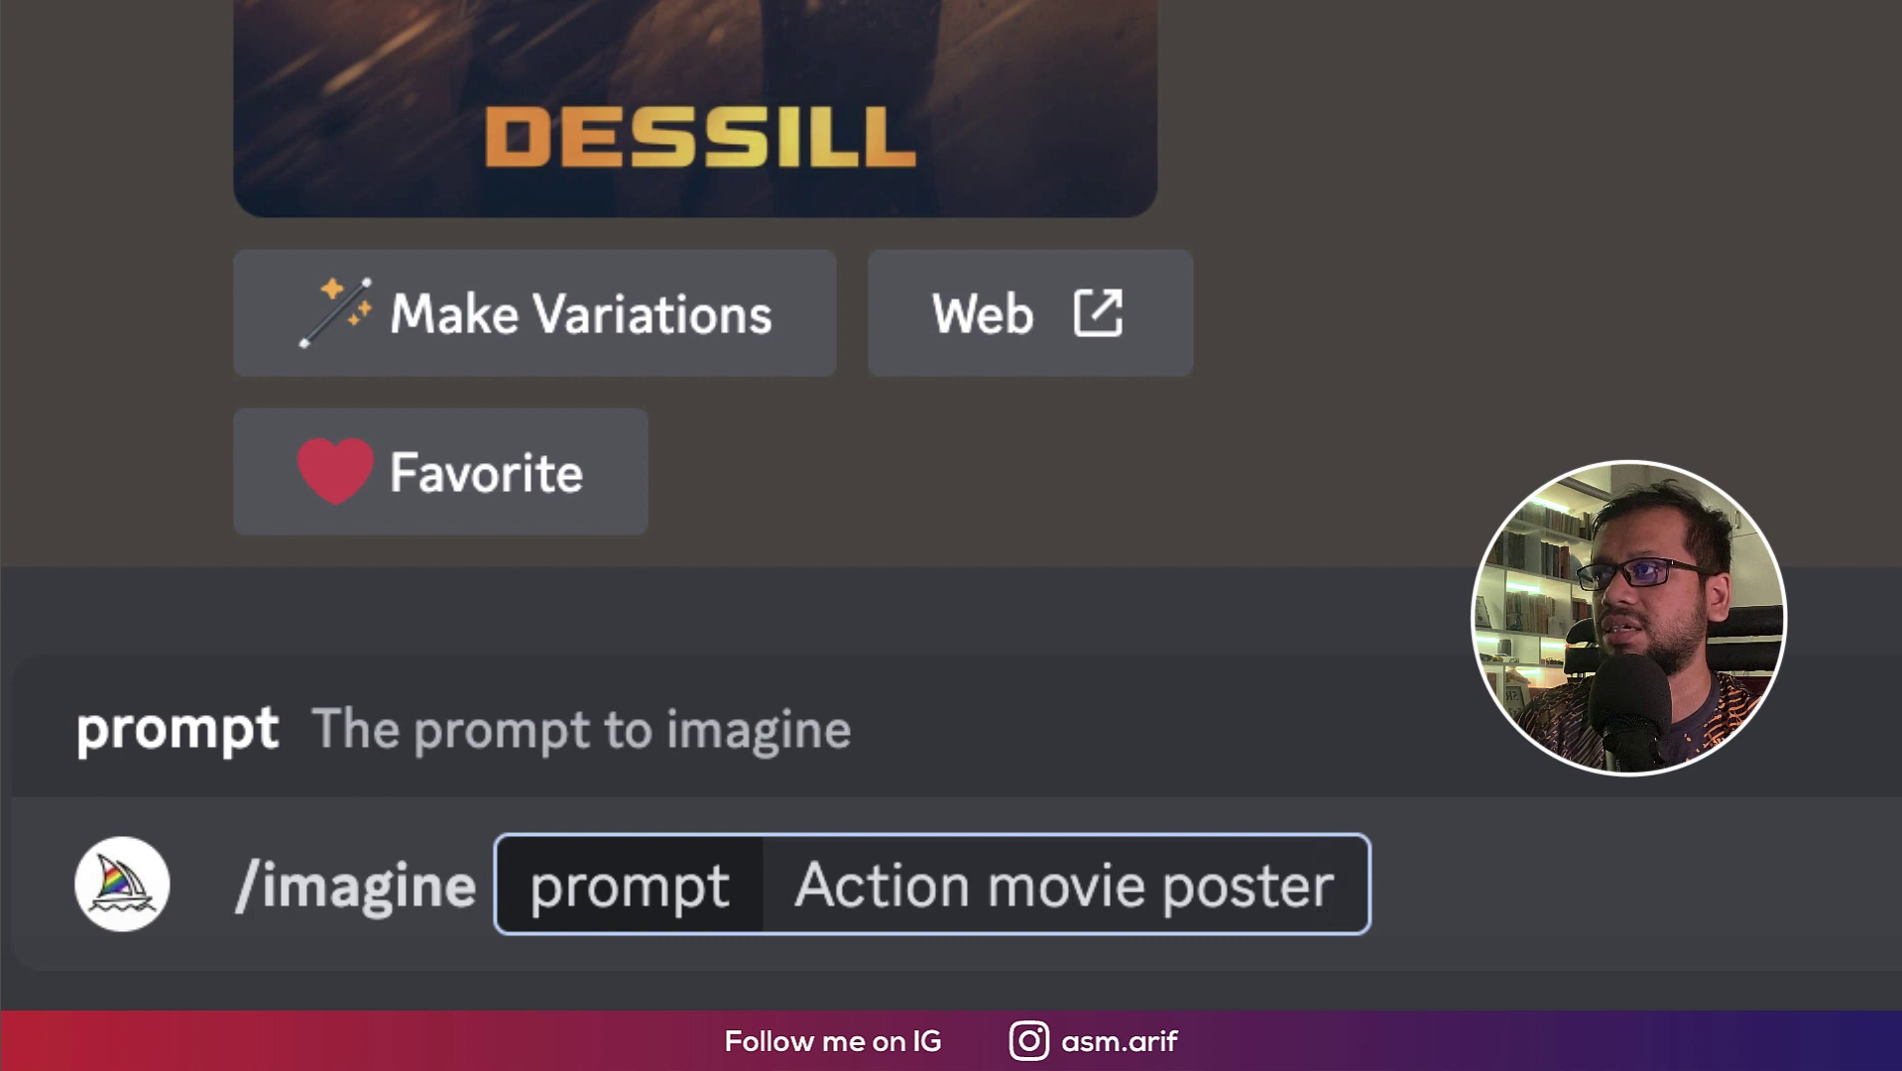
{"action": "type", "text": ","}
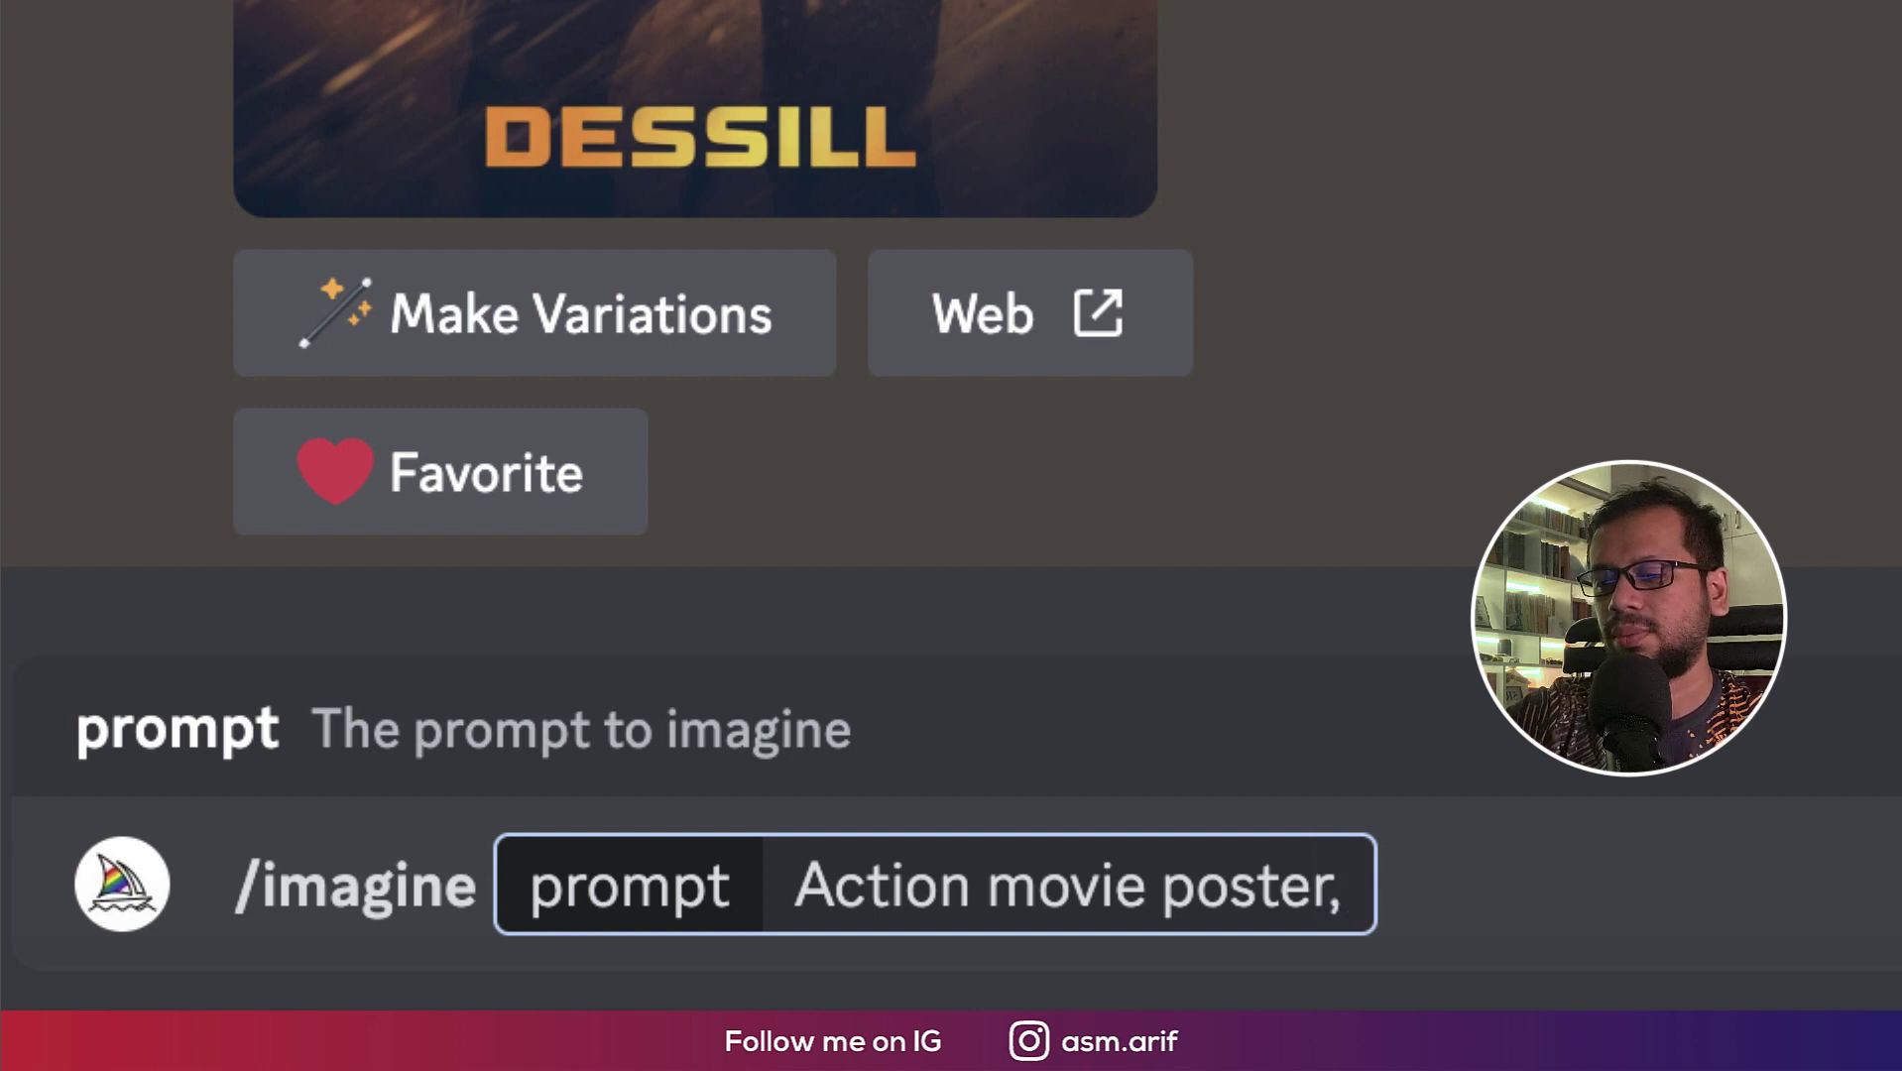
{"action": "key", "text": "BackSpace"}
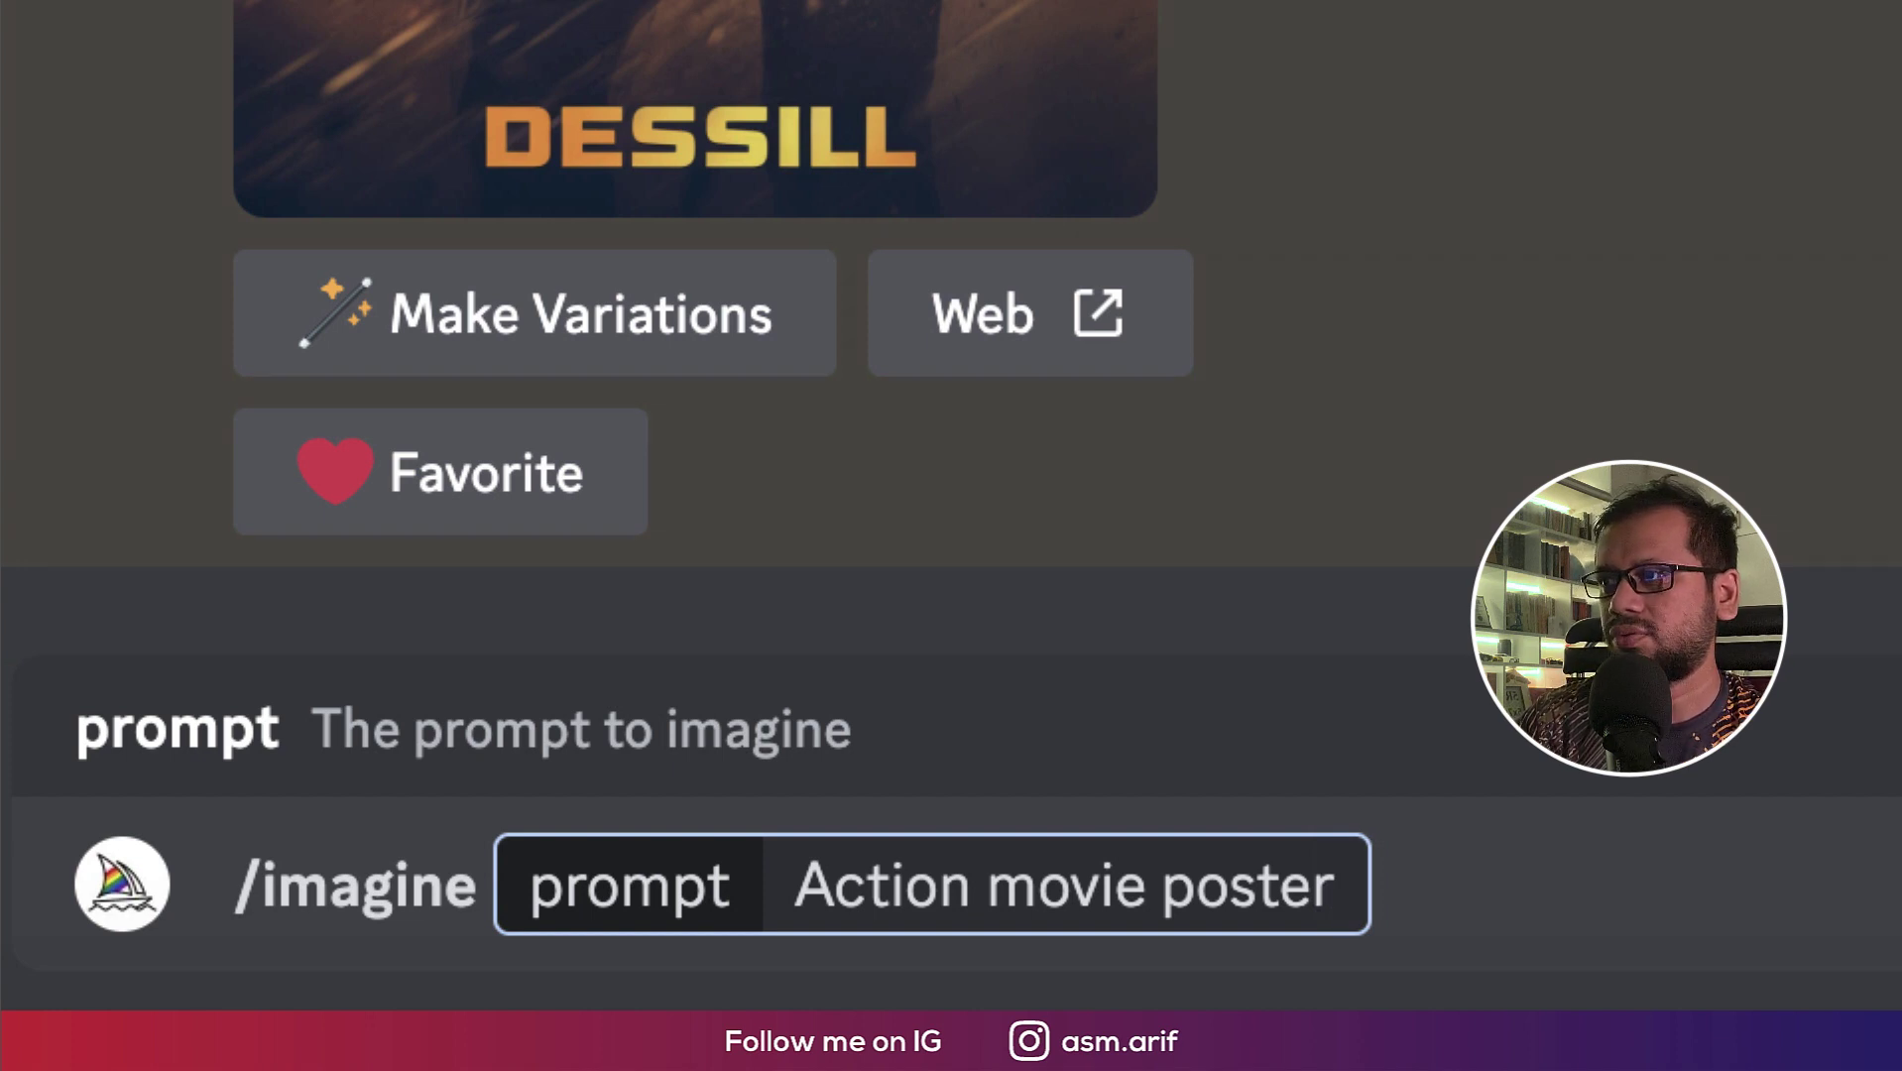
{"action": "type", "text": " --"}
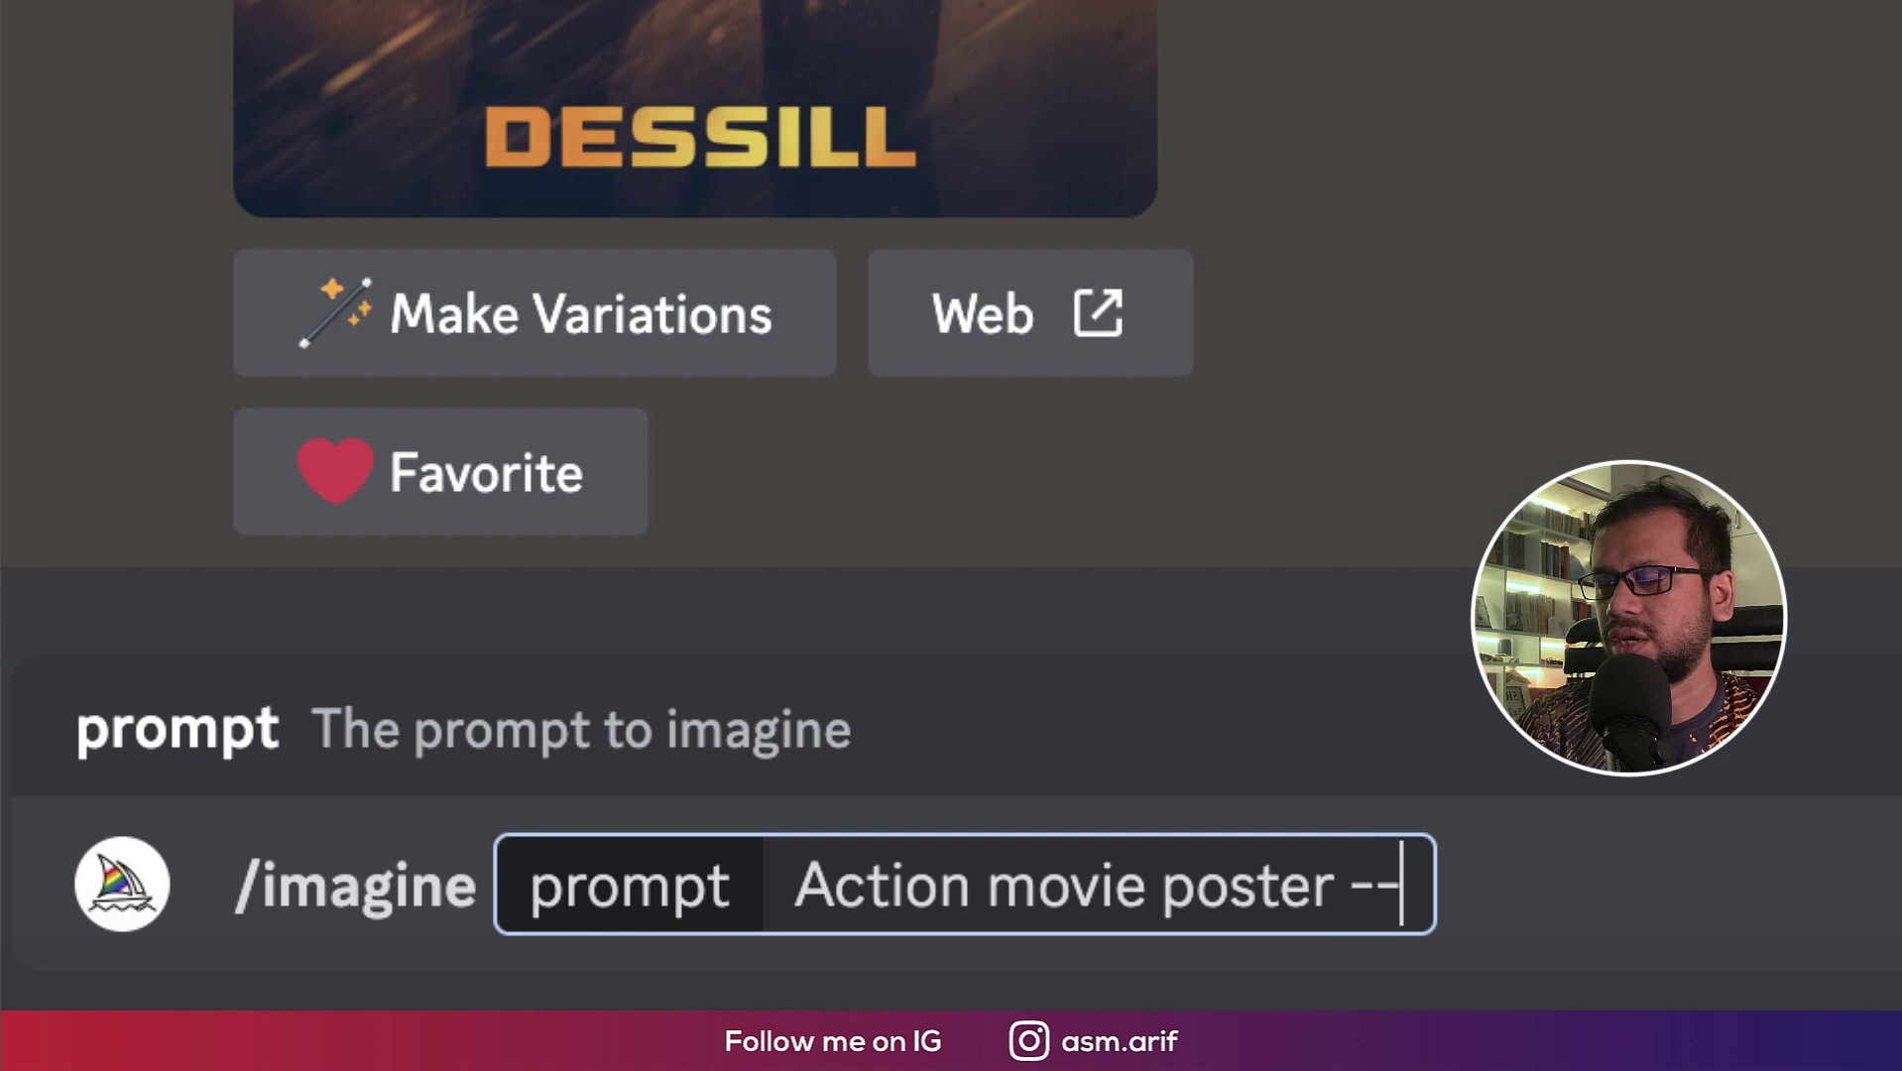
{"action": "type", "text": "ar"}
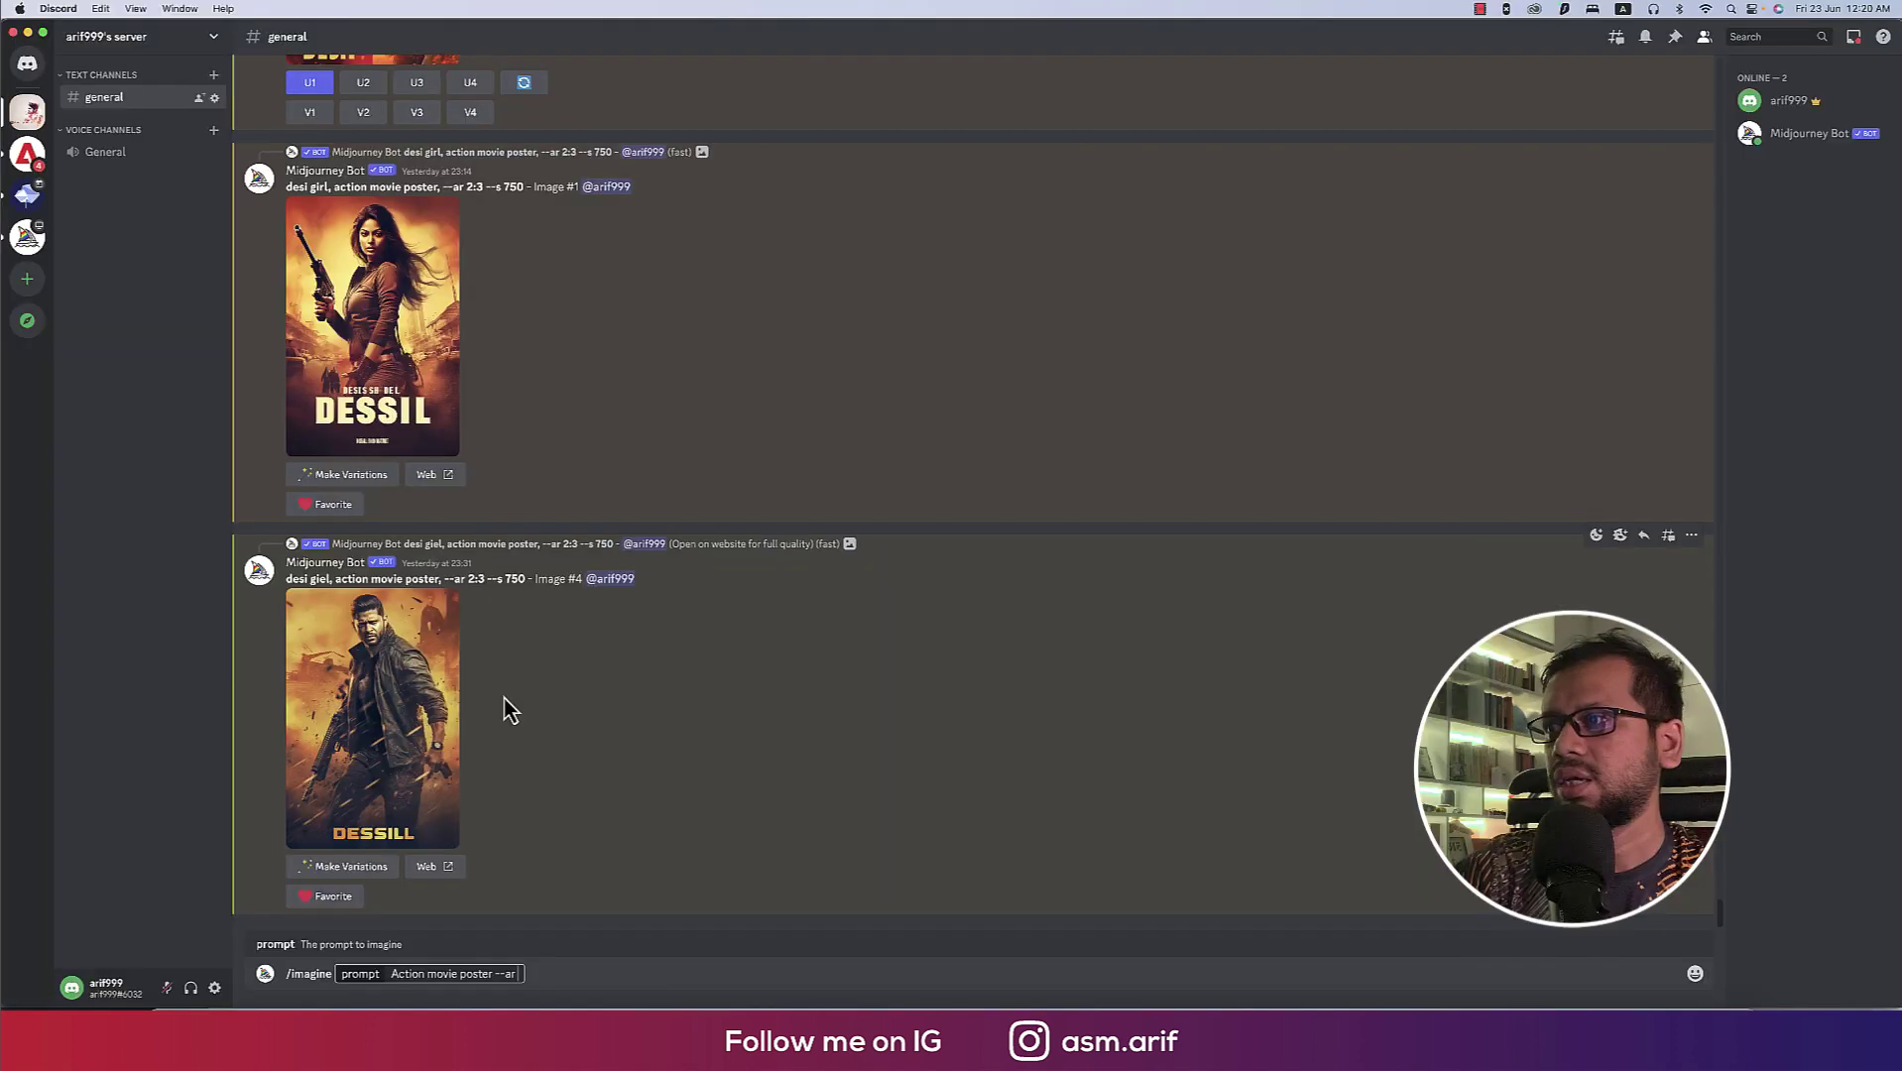
{"action": "type", "text": " 2:3"}
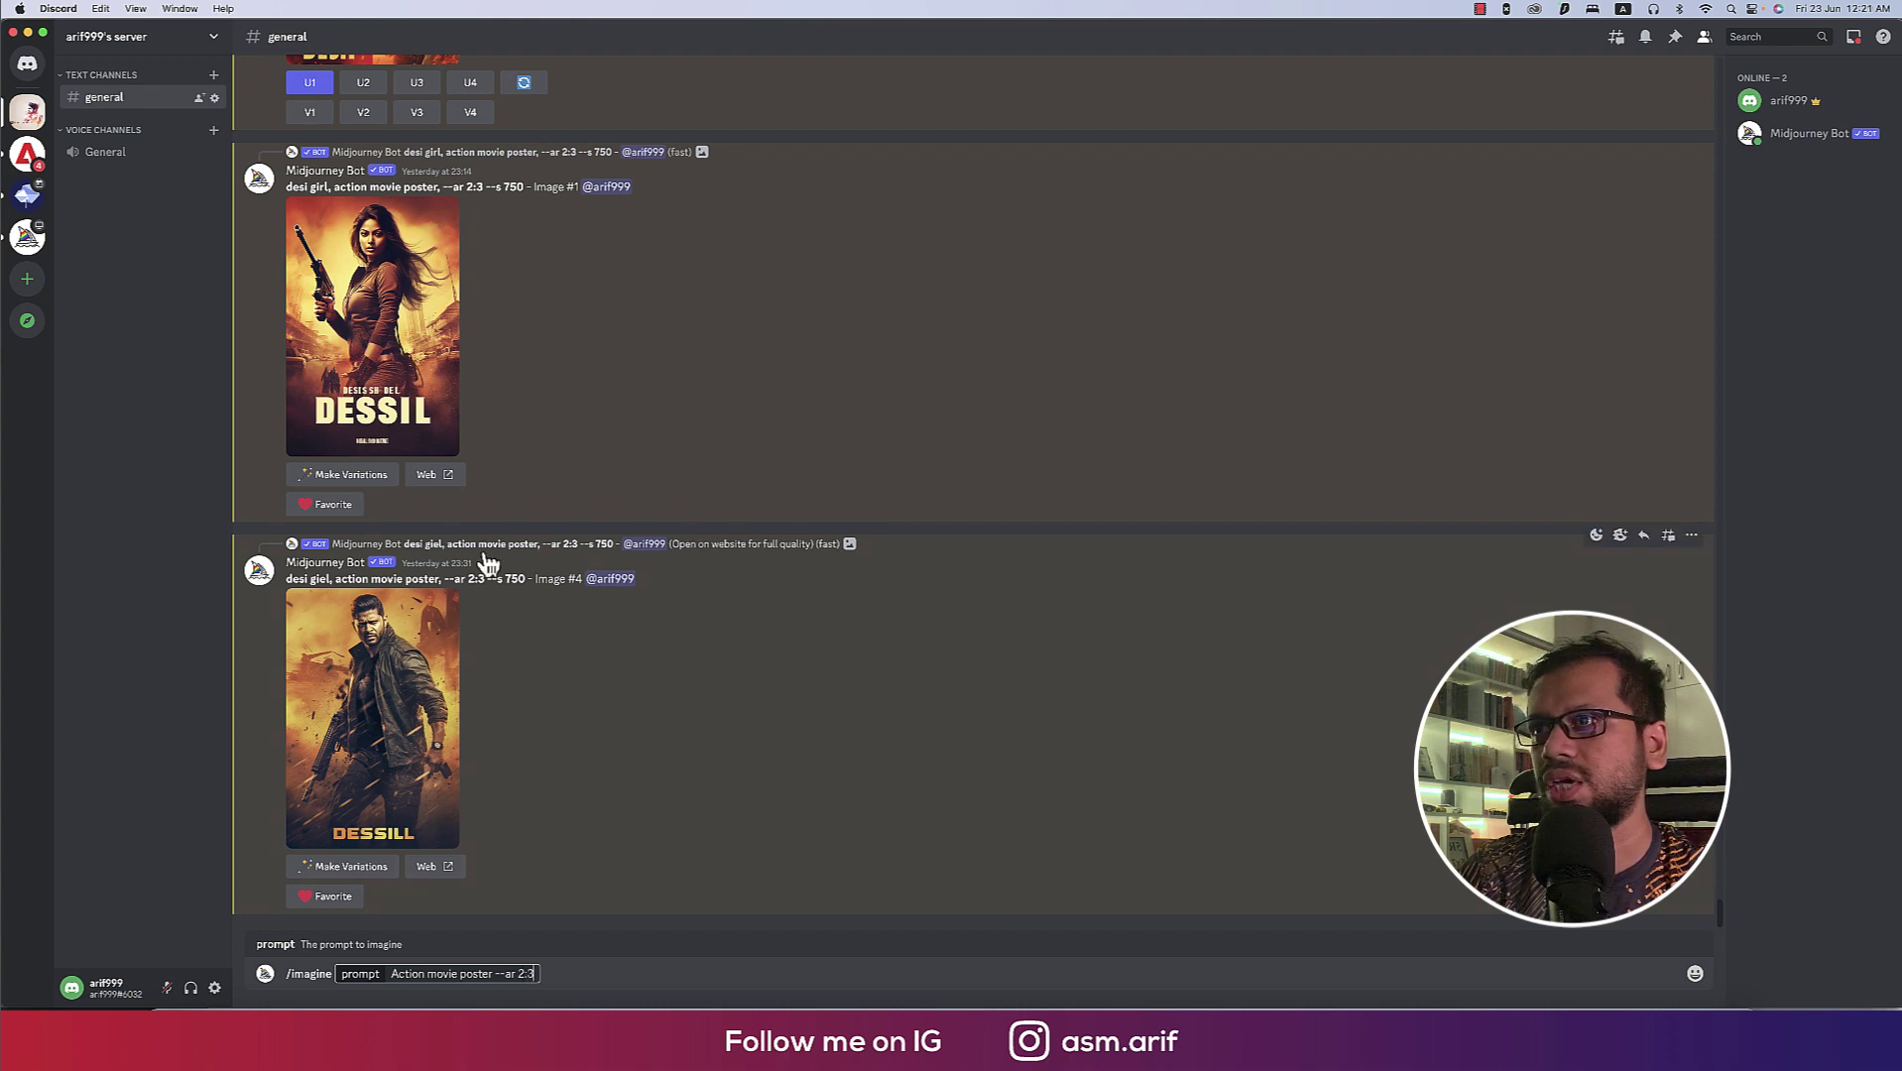
Preview the DESSILL poster, then append '--s 750' to the /imagine prompt.
{"action": "left_click", "coordinate": [412, 671]}
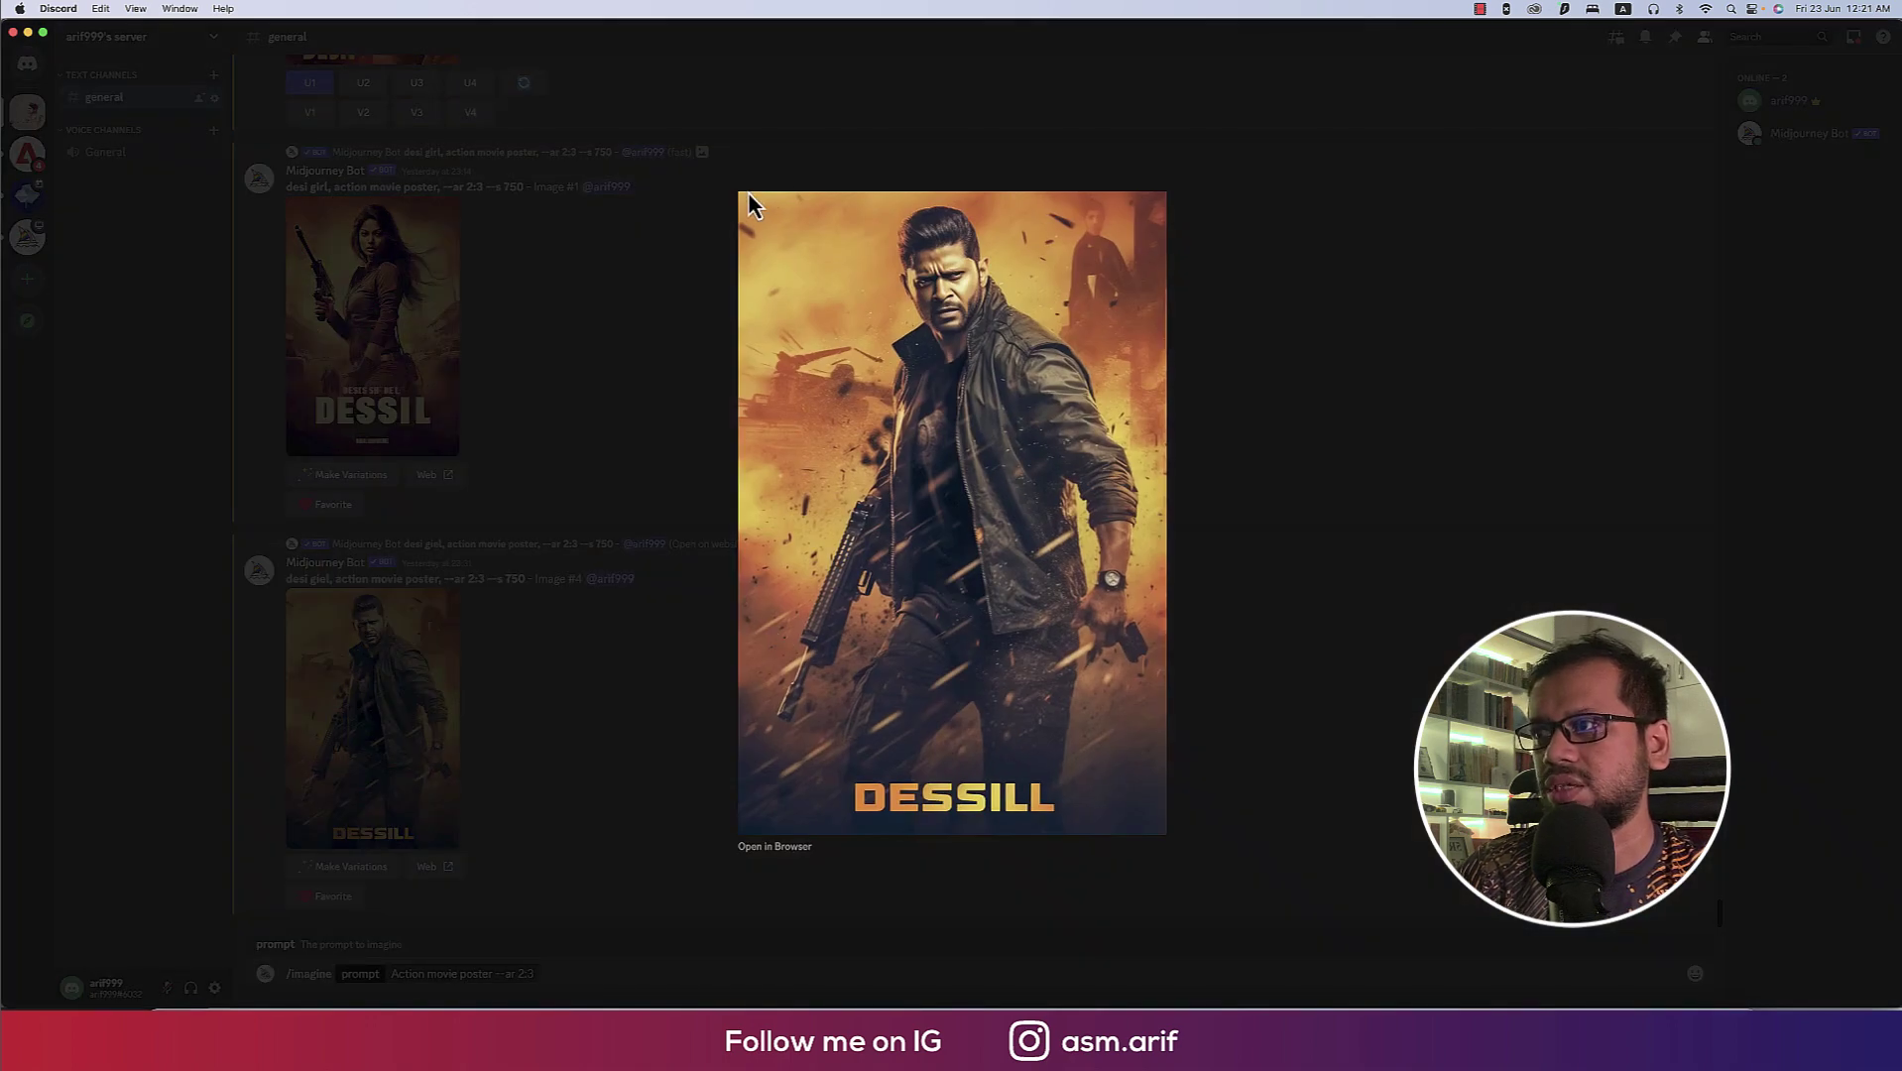
{"action": "left_click", "coordinate": [1198, 832]}
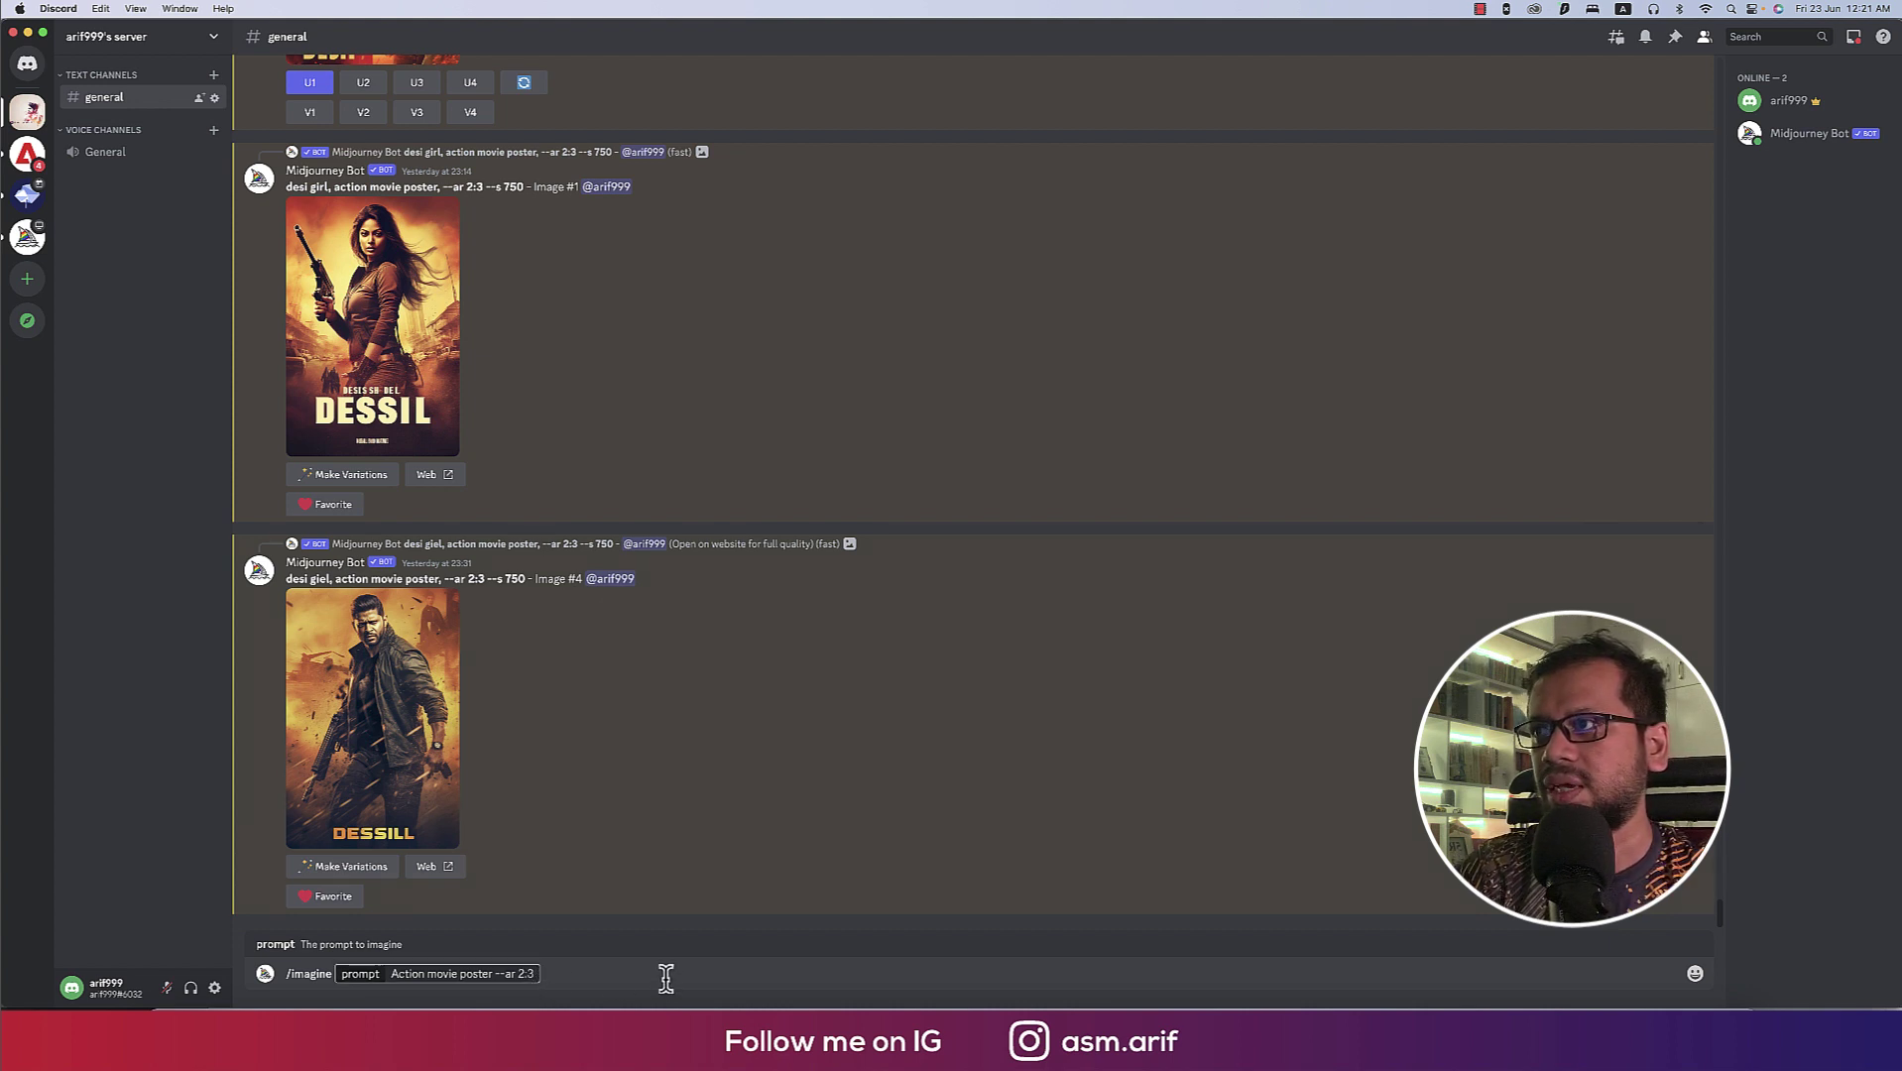
{"action": "type", "text": "--"}
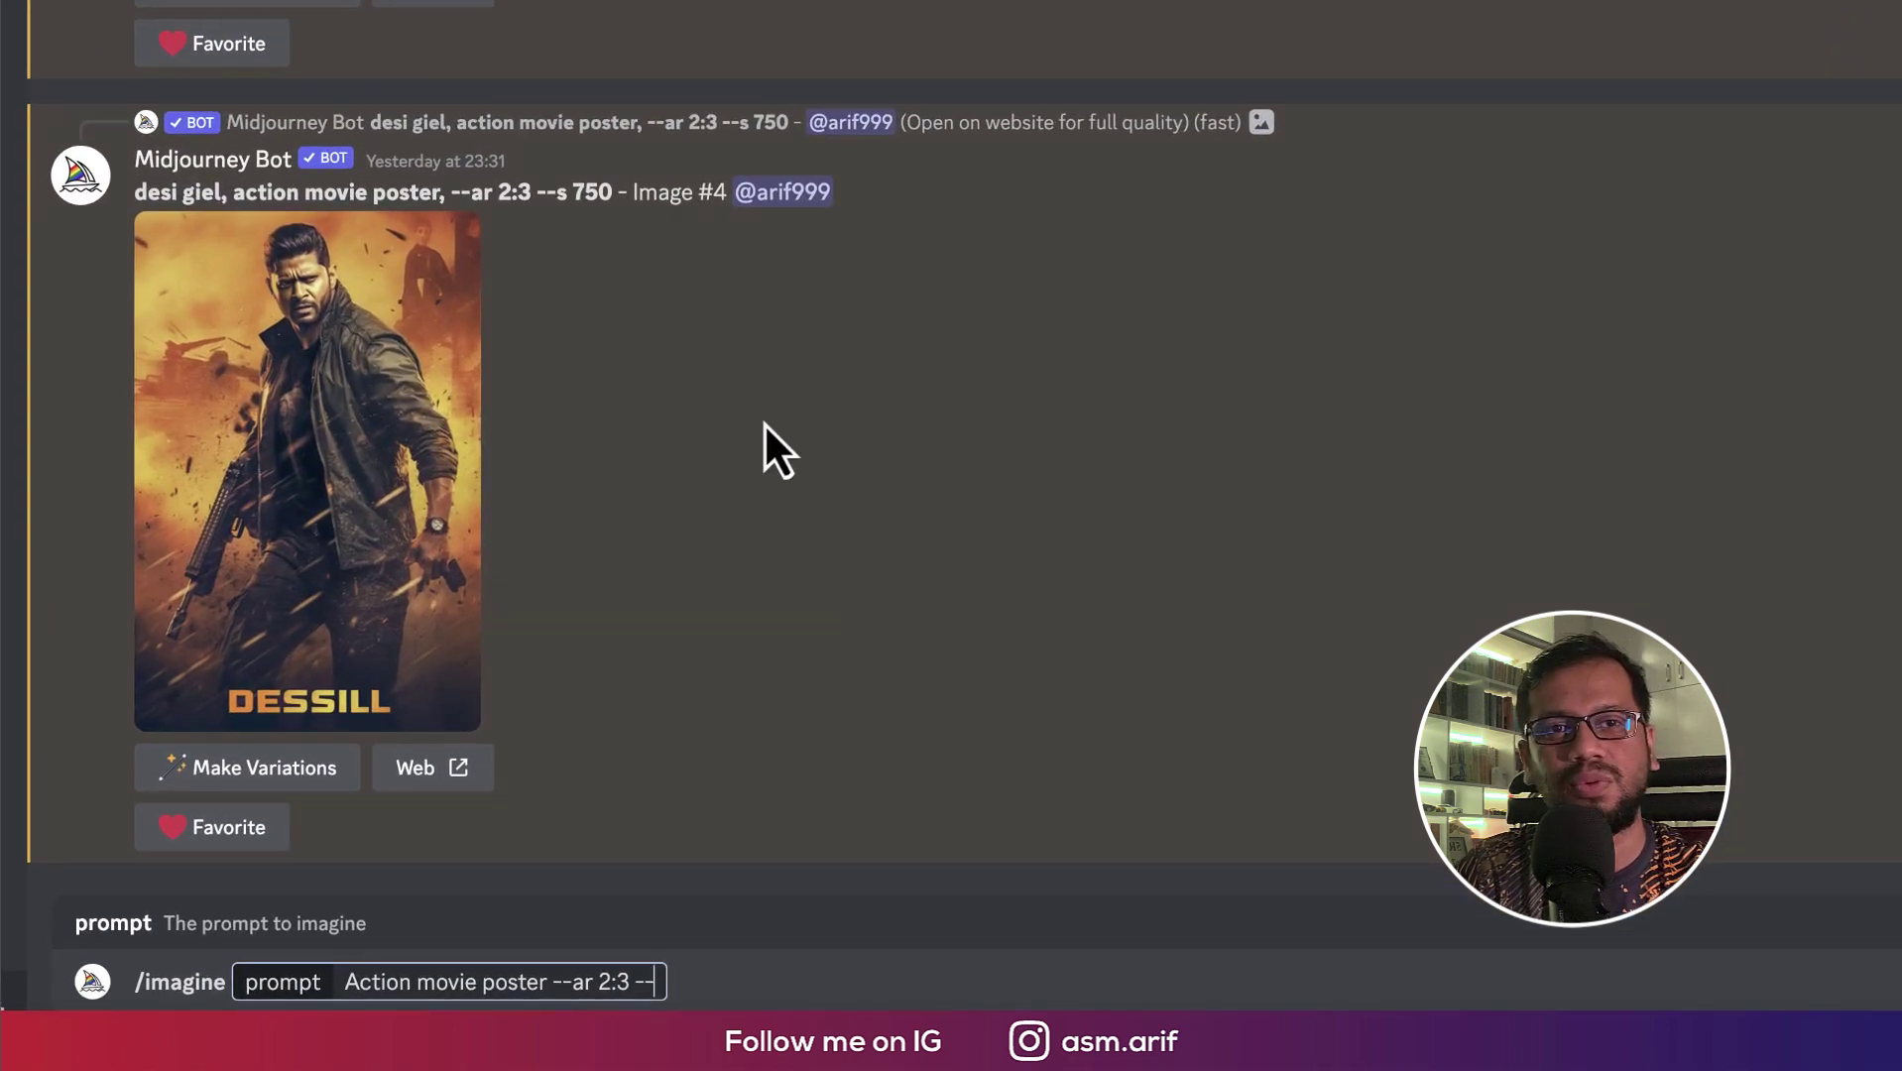
{"action": "type", "text": "s"}
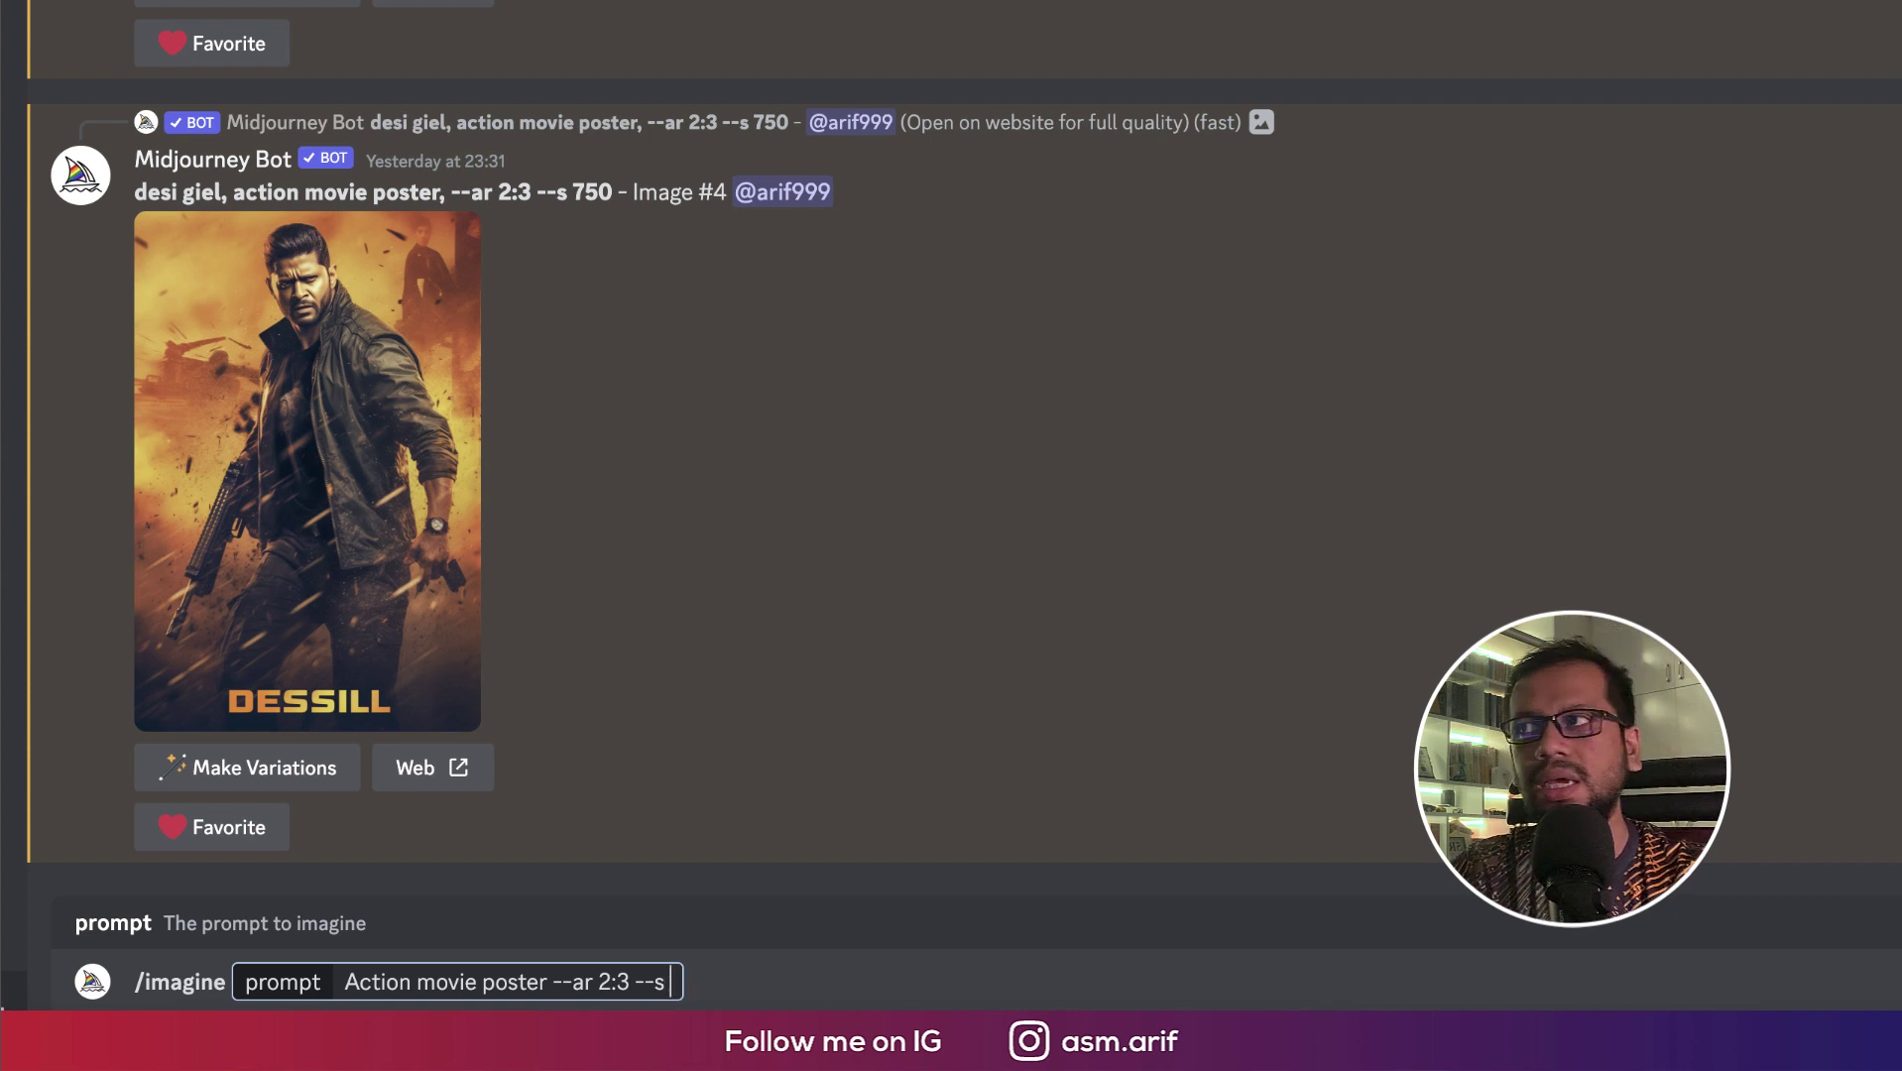
{"action": "type", "text": " 75"}
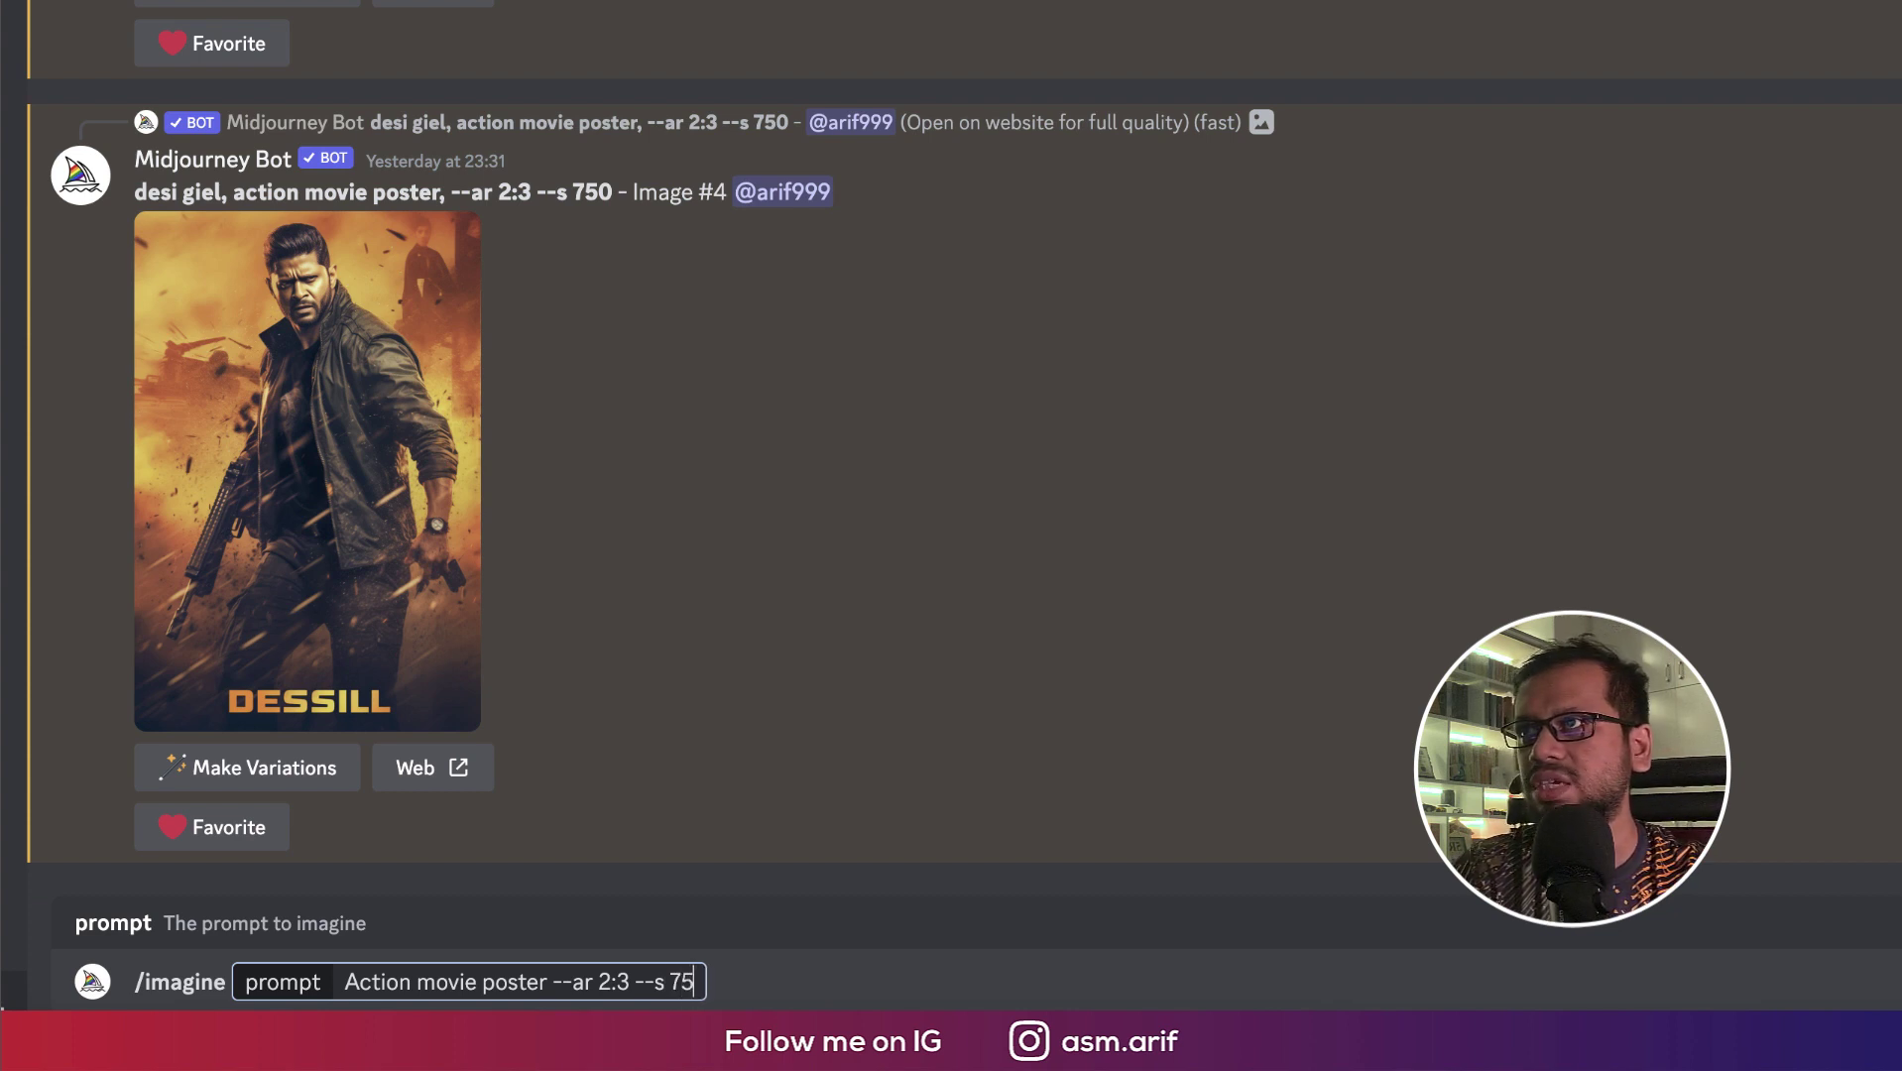
{"action": "type", "text": "0"}
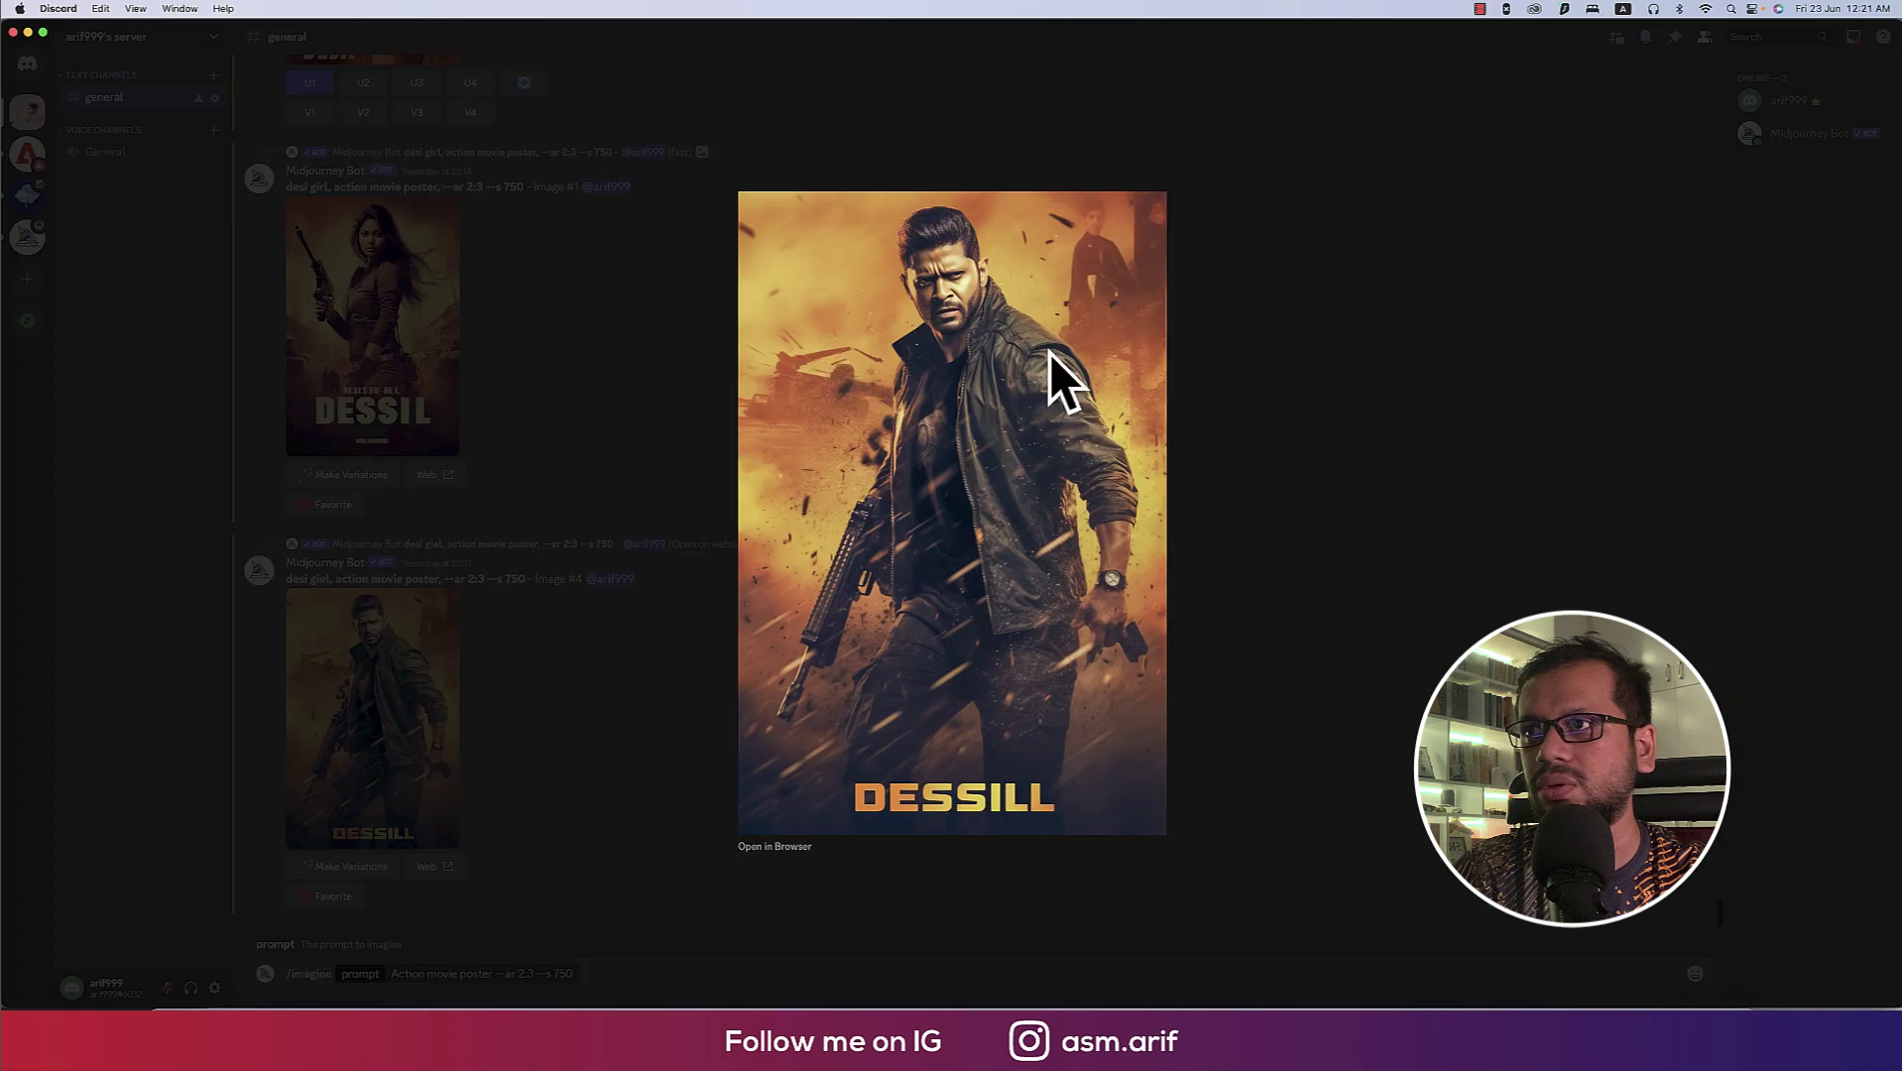
{"action": "key", "text": "Escape"}
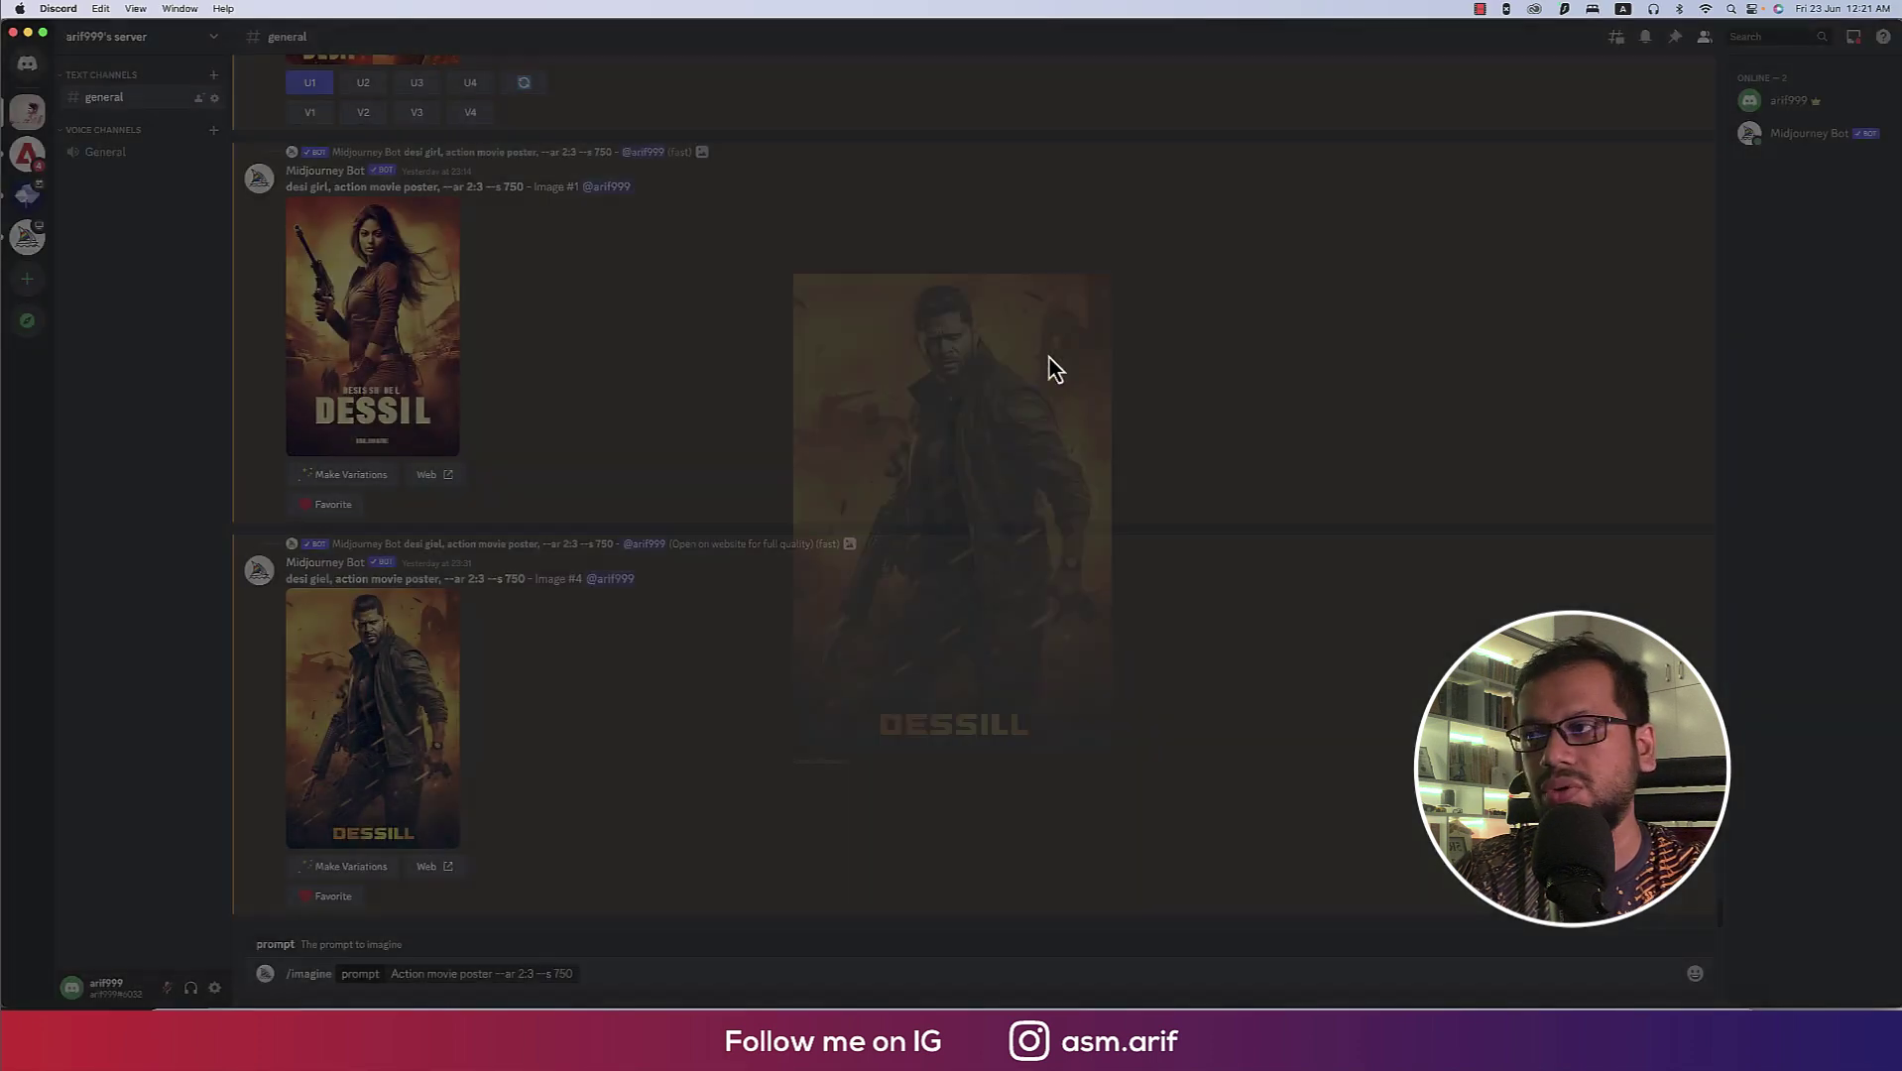
Insert 'crime thriller' after 'poster', correct the spelling, and select the description text.
{"action": "left_click", "coordinate": [493, 973]}
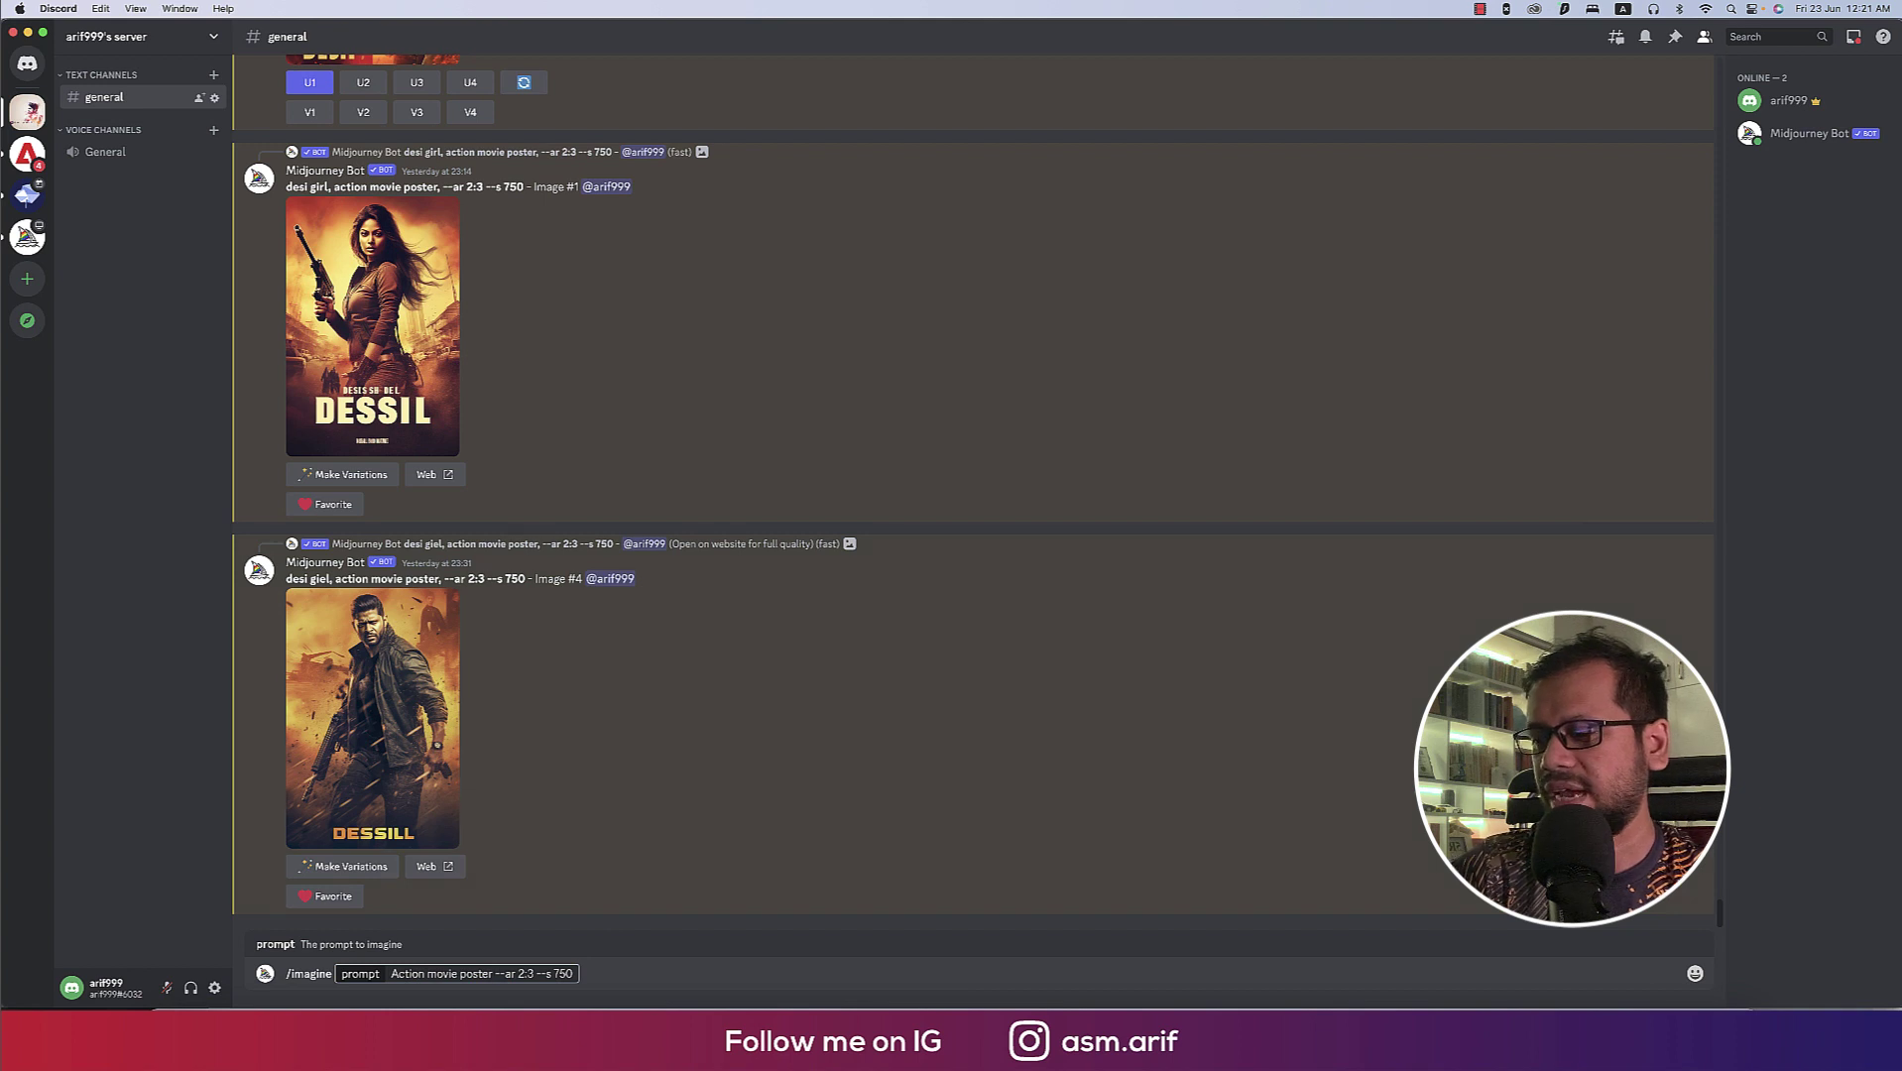
{"action": "type", "text": ", cr"}
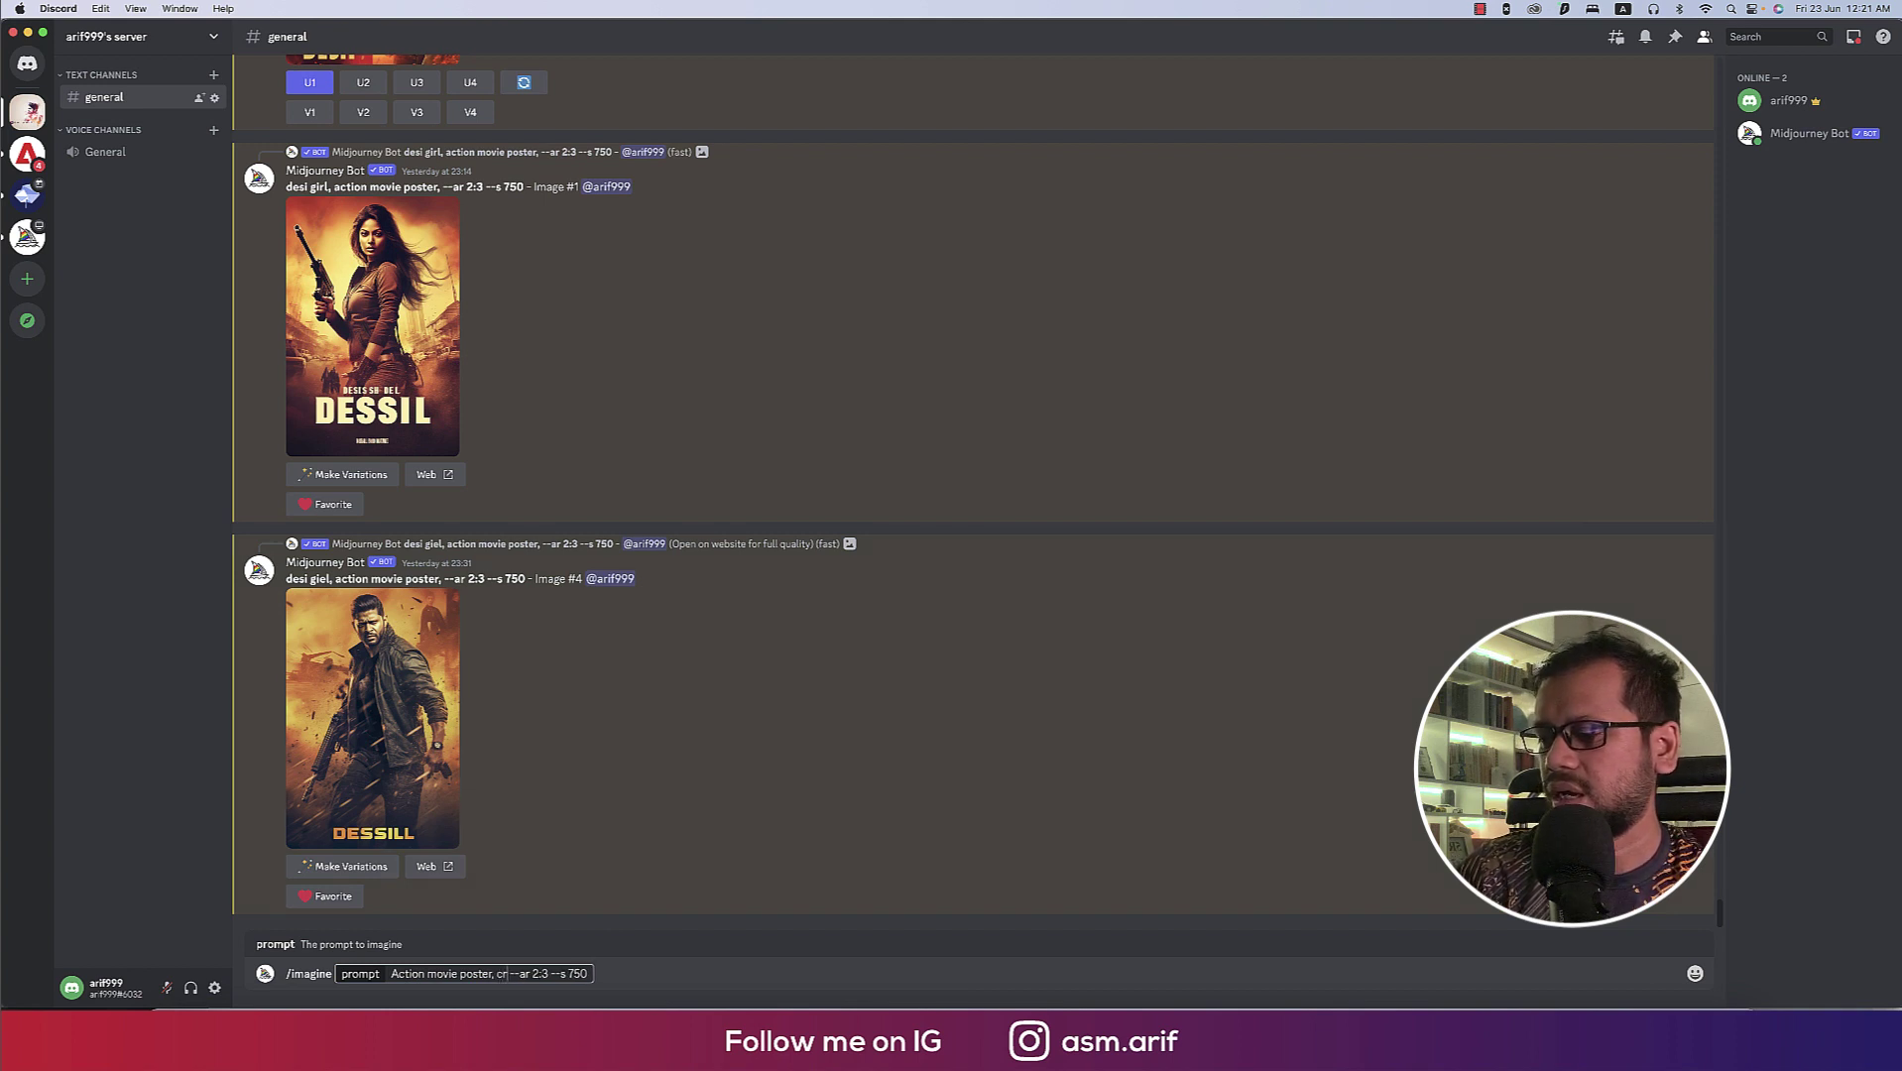
{"action": "type", "text": "ime"}
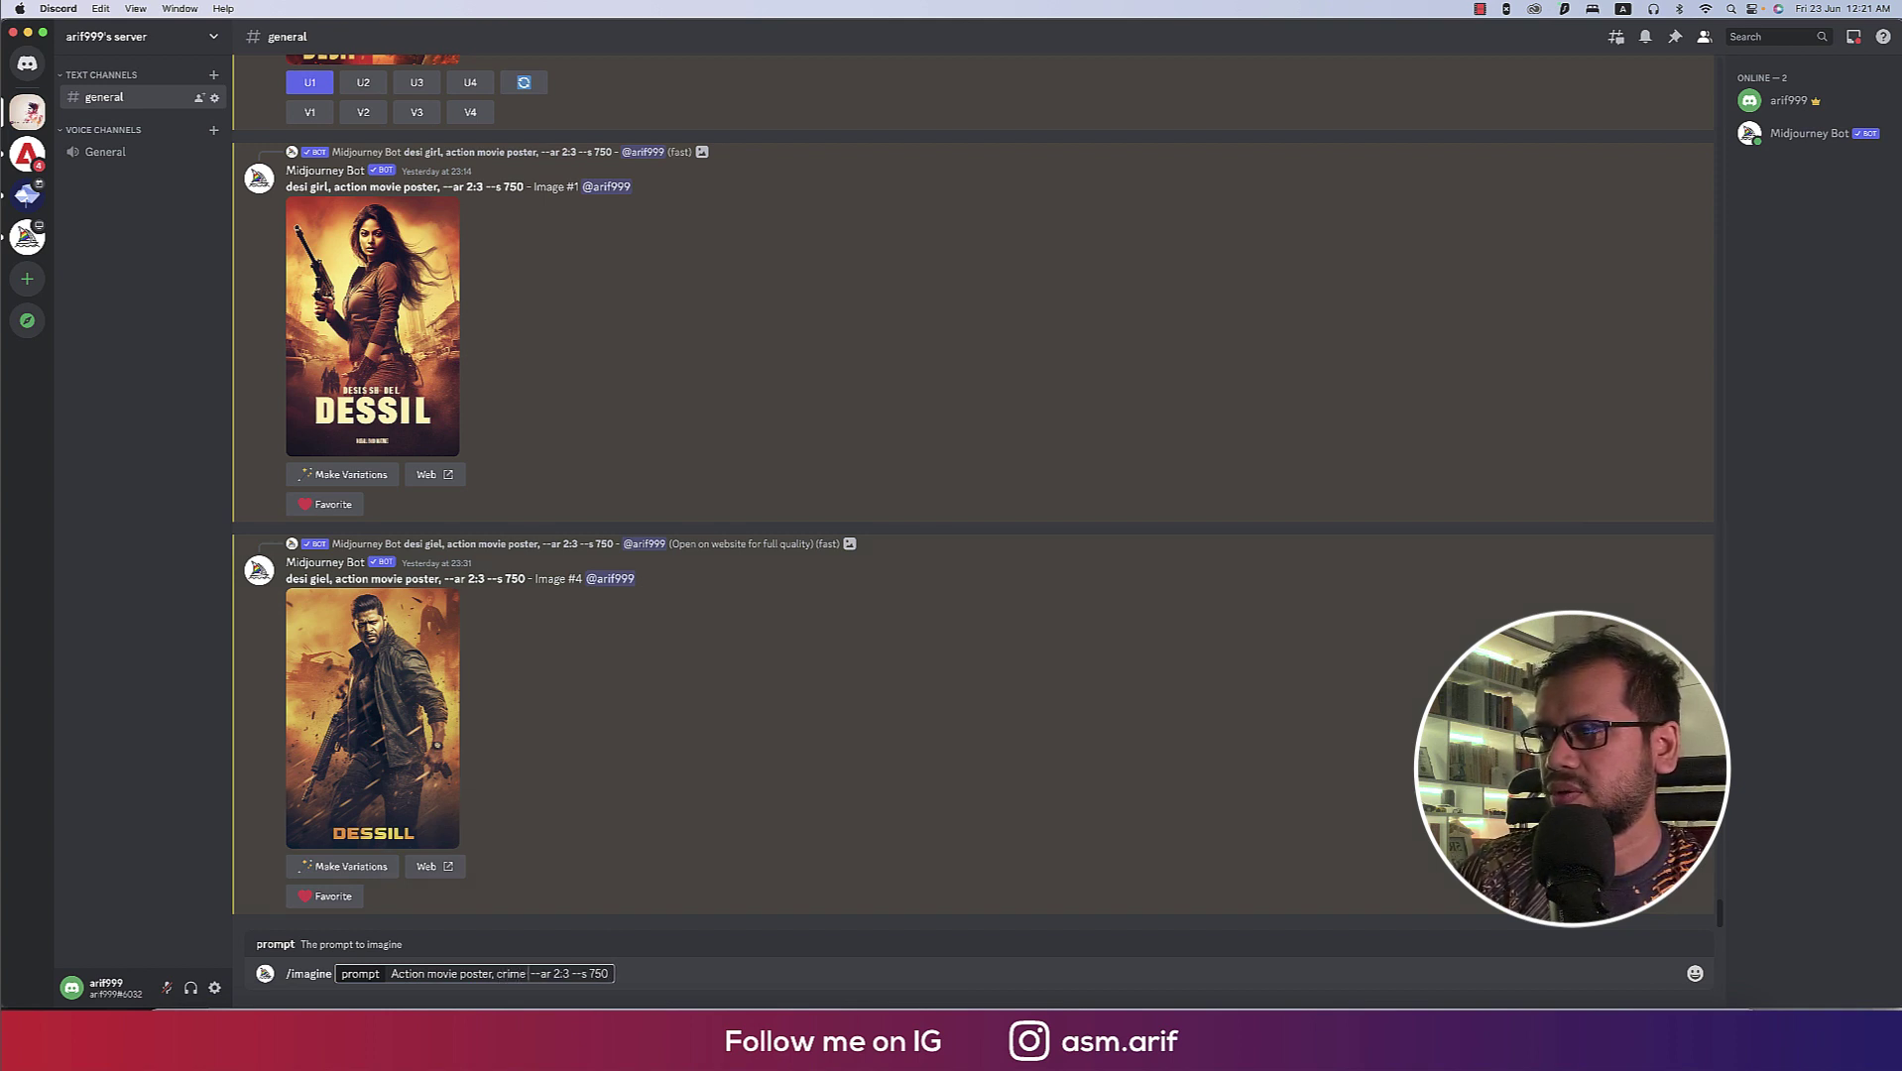
{"action": "type", "text": " thr "}
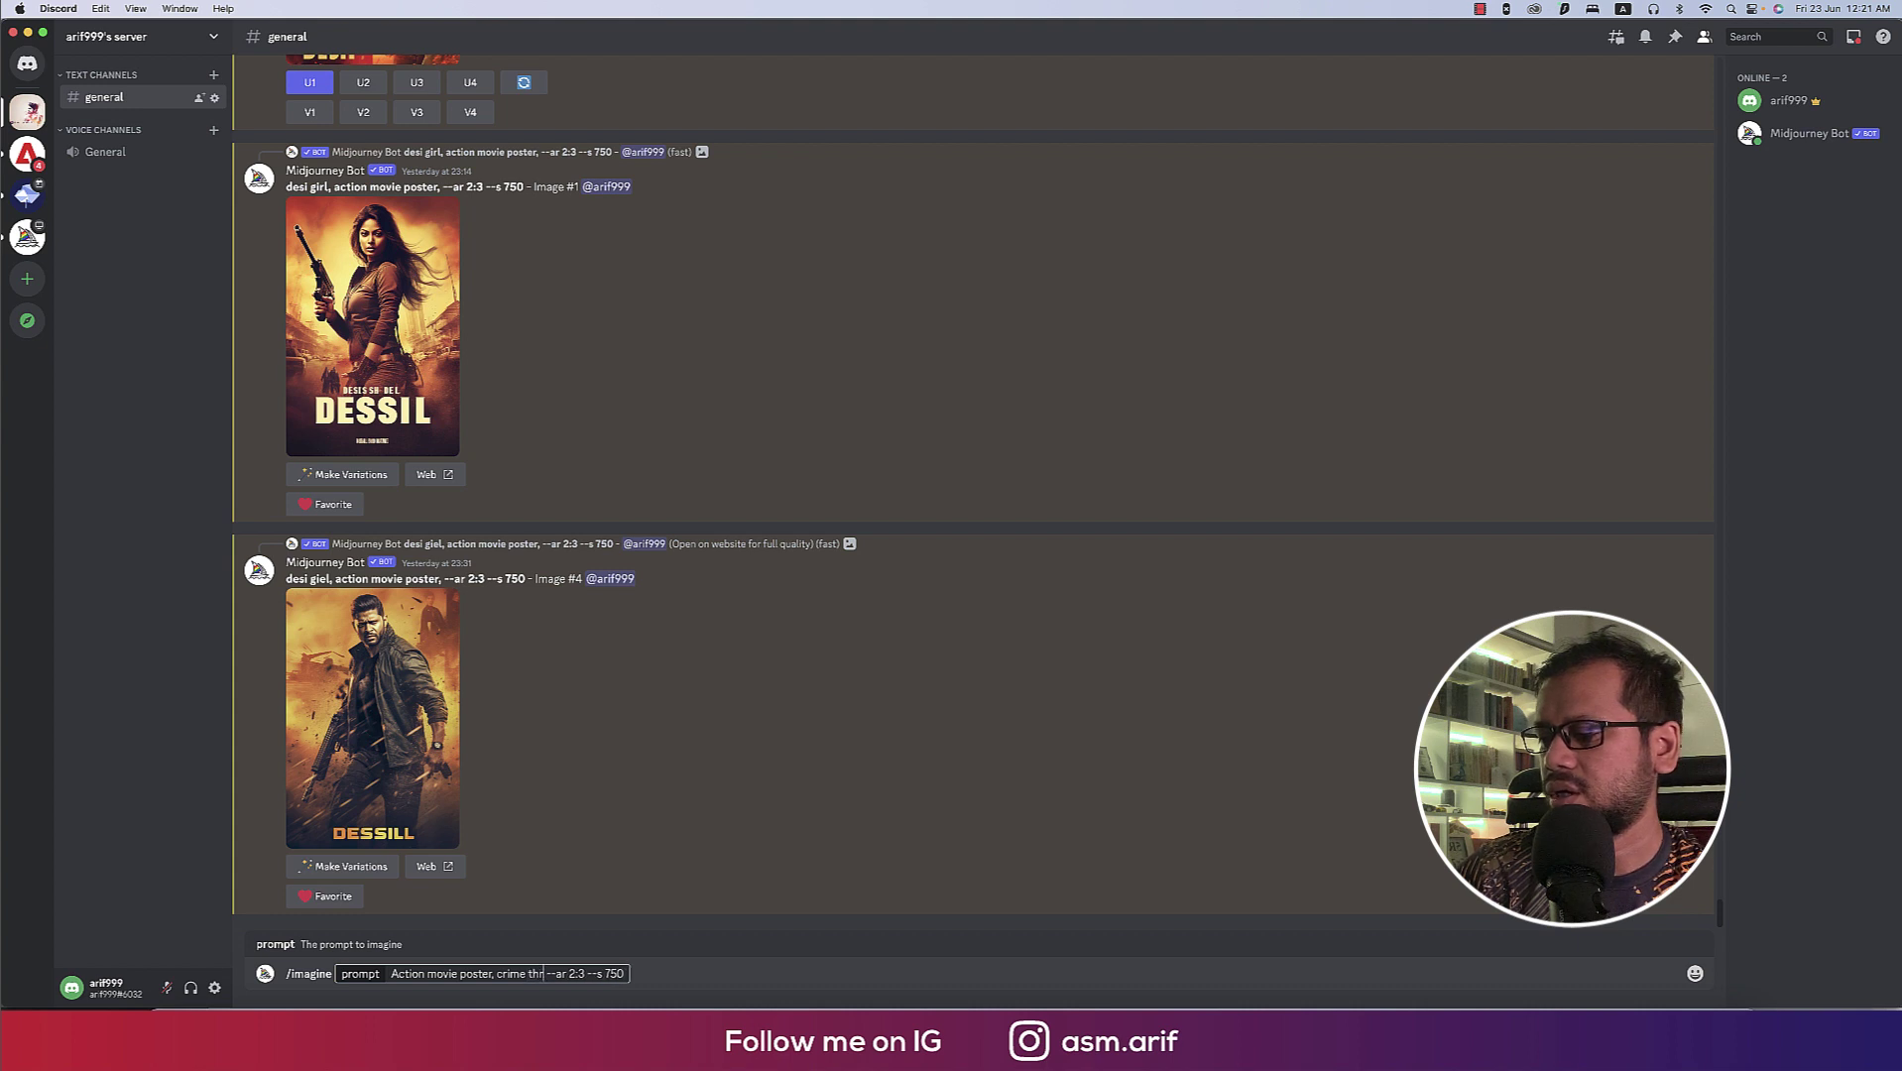
{"action": "type", "text": "eeler"}
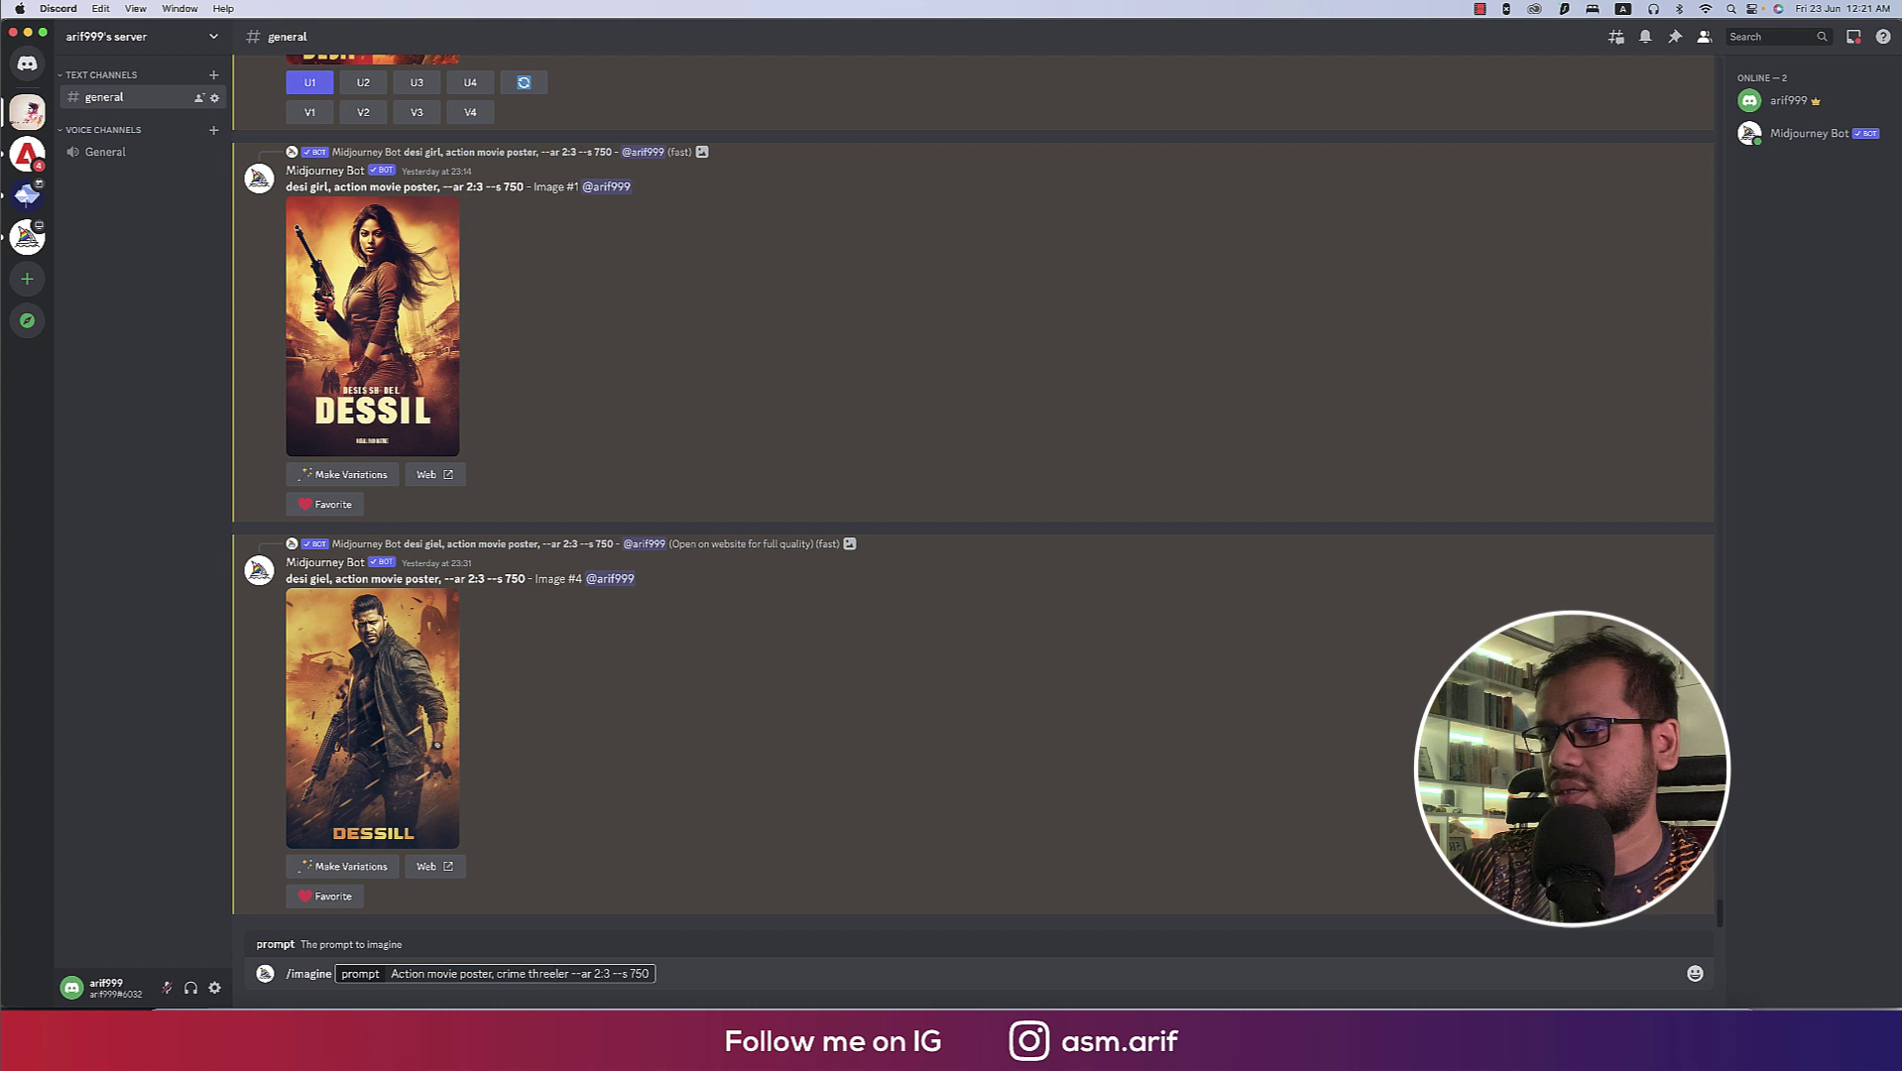
{"action": "key", "text": "Left"}
{"action": "key", "text": "Left"}
{"action": "key", "text": "BackSpace"}
{"action": "key", "text": "BackSpace"}
{"action": "key", "text": "BackSpace"}
{"action": "type", "text": "i"}
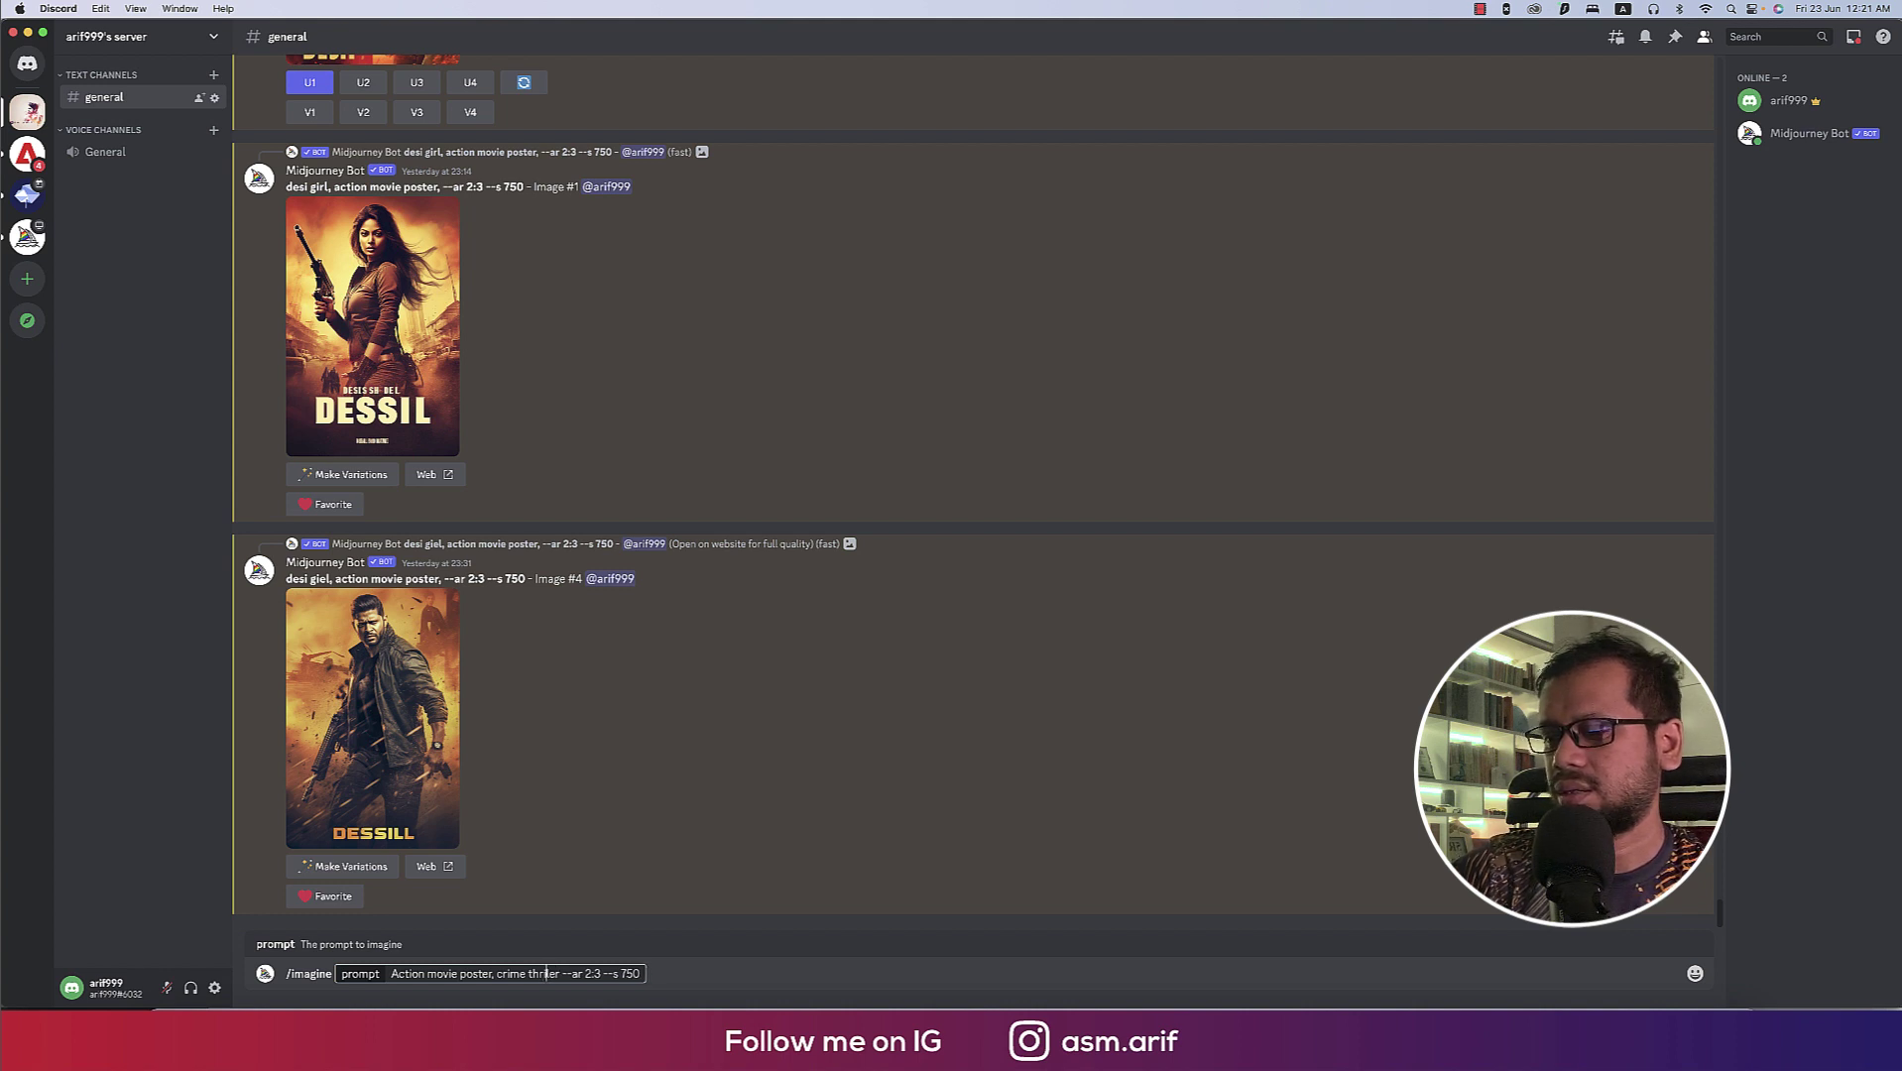
{"action": "type", "text": "l"}
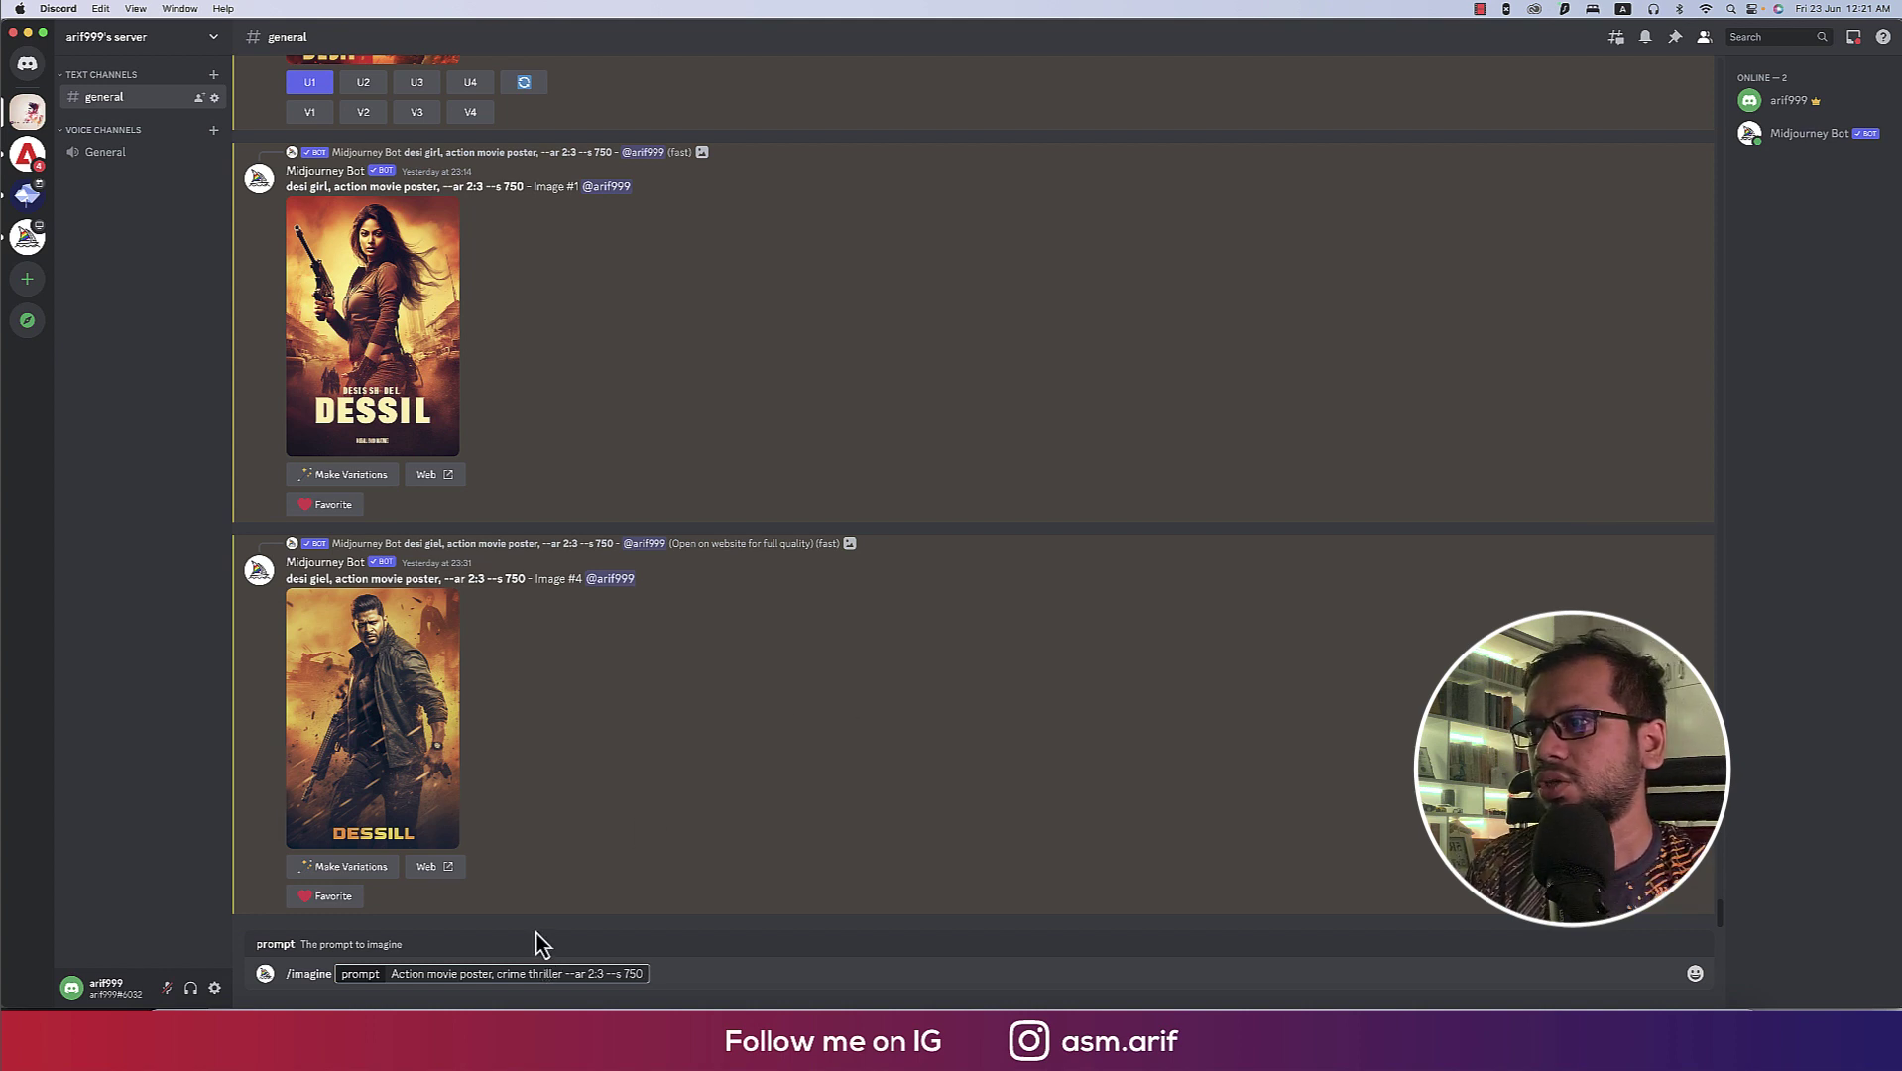
{"action": "left_click_drag", "start_coordinate": [564, 972], "coordinate": [394, 973]}
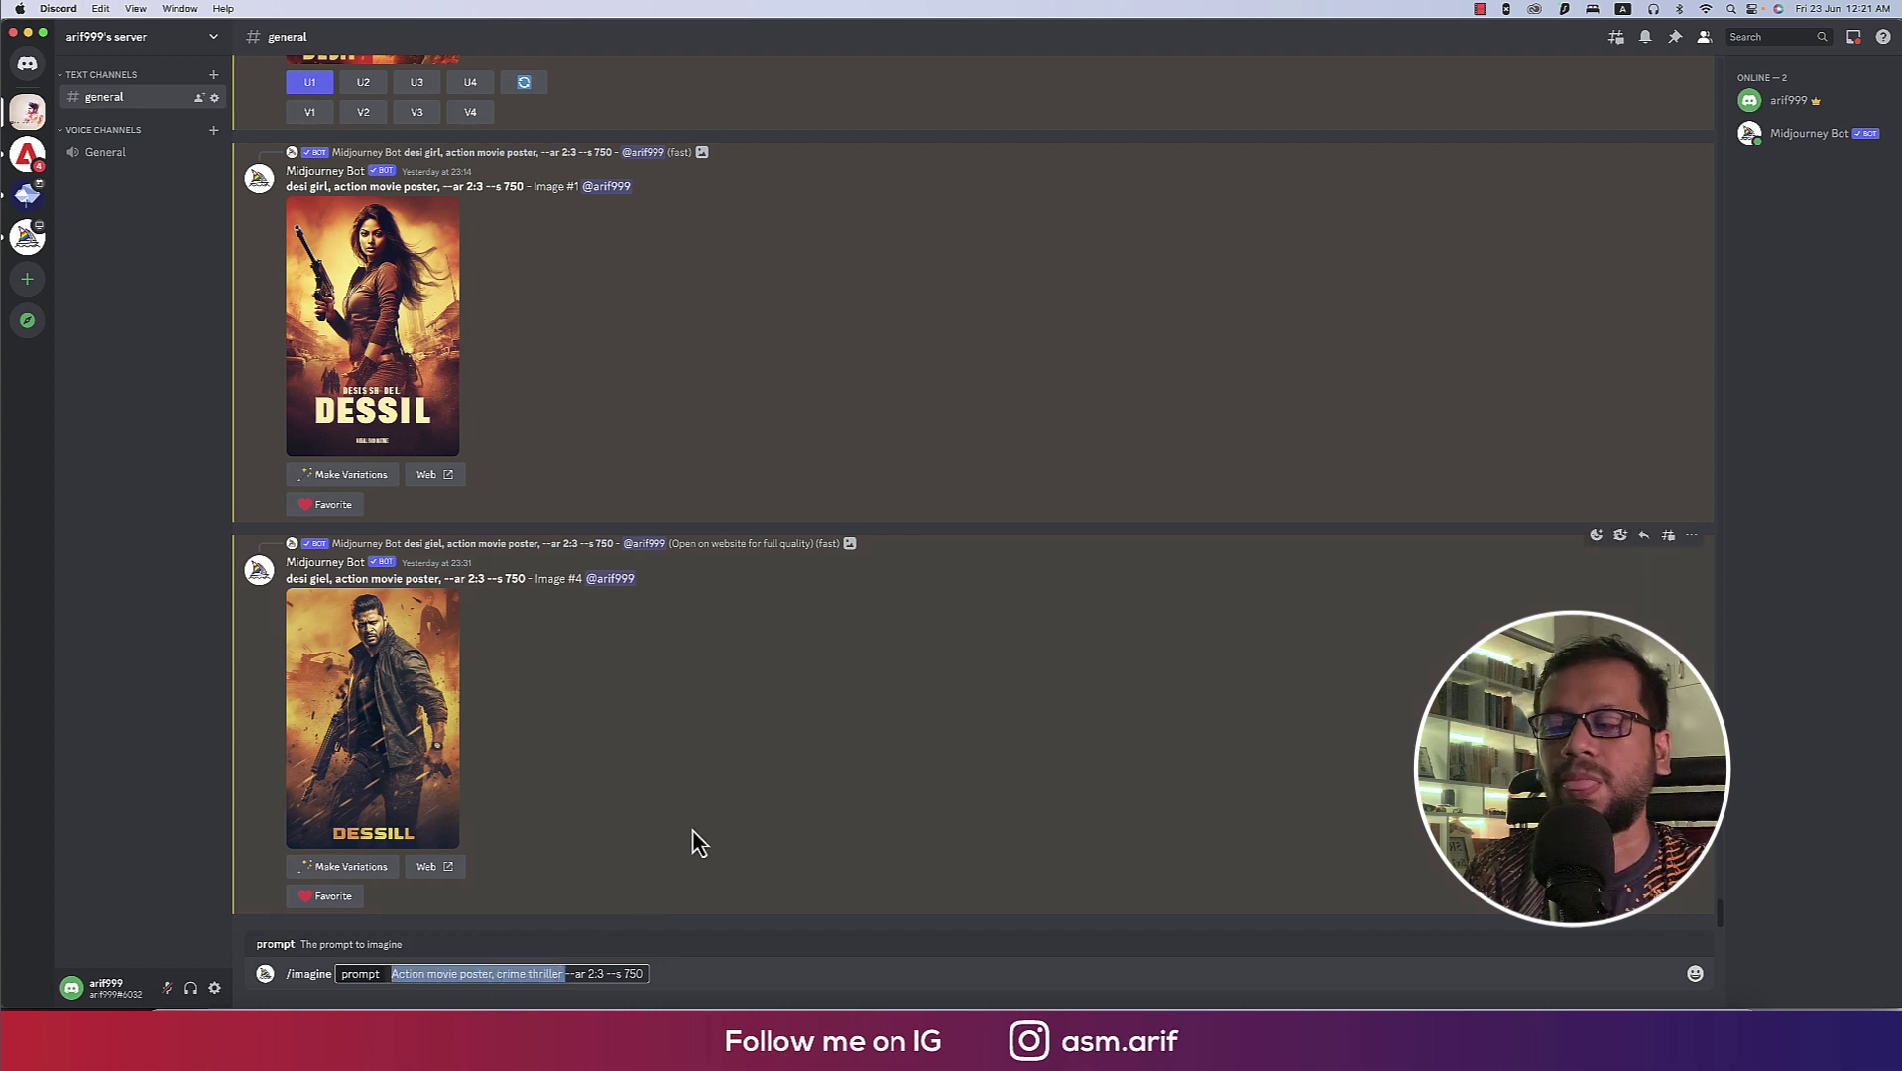
Google 'Action movie poster, crime thriller' in a new Chrome tab, then return to Discord.
{"action": "left_click", "coordinate": [381, 992]}
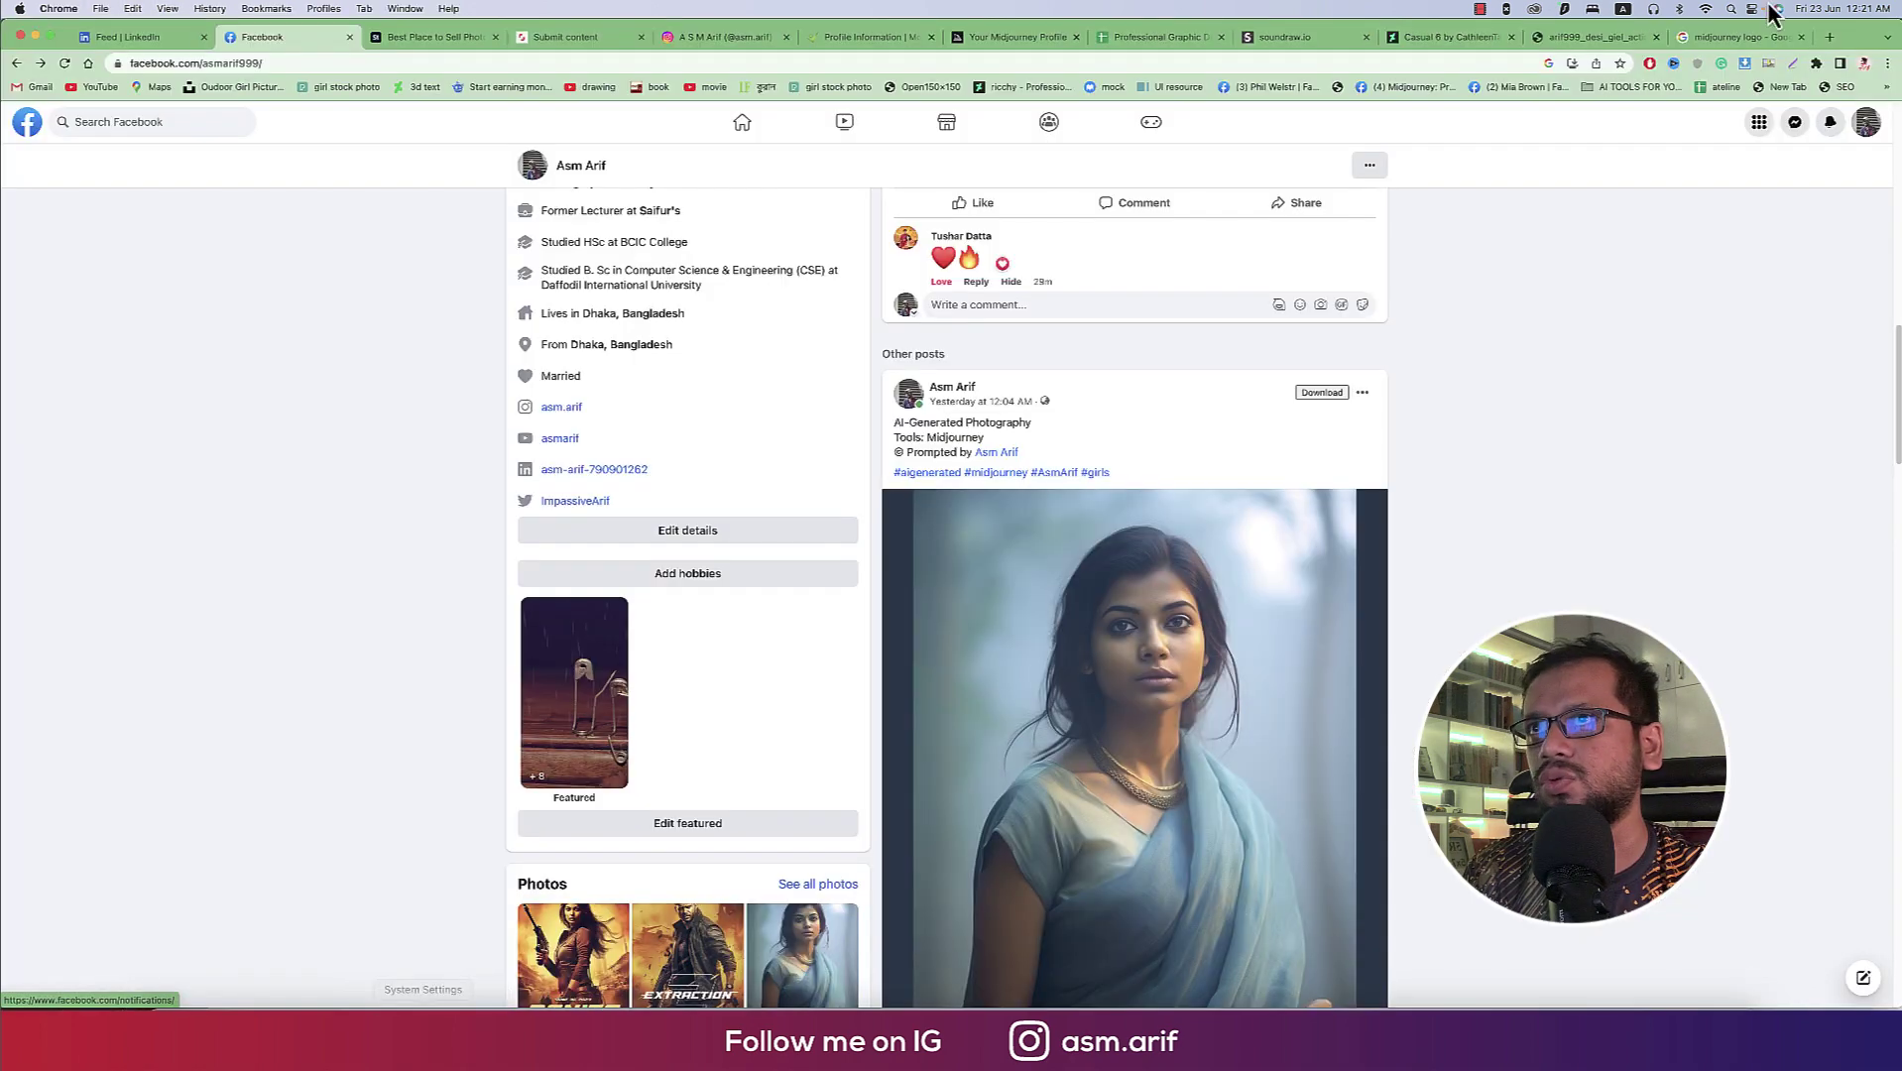
{"action": "left_click", "coordinate": [1831, 40]}
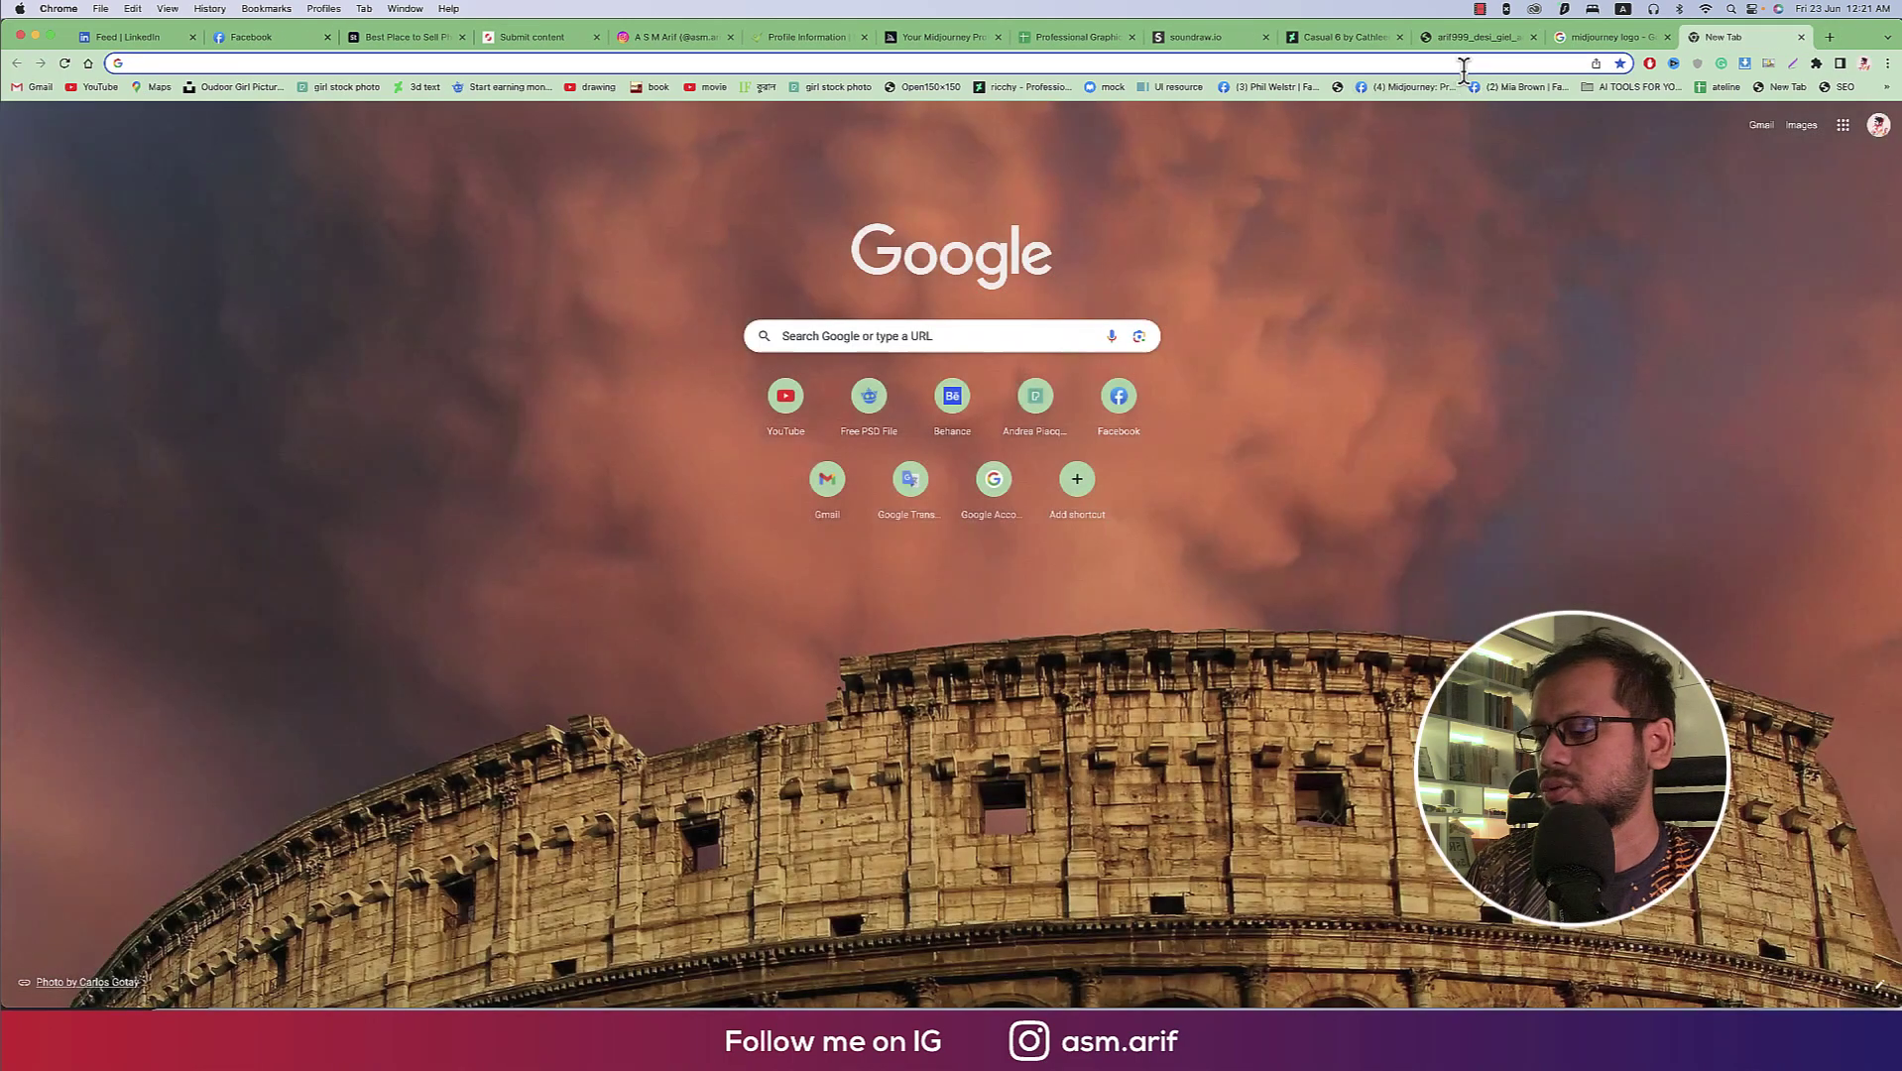
{"action": "type", "text": "Action movie poster, crime thriller"}
{"action": "key", "text": "Return"}
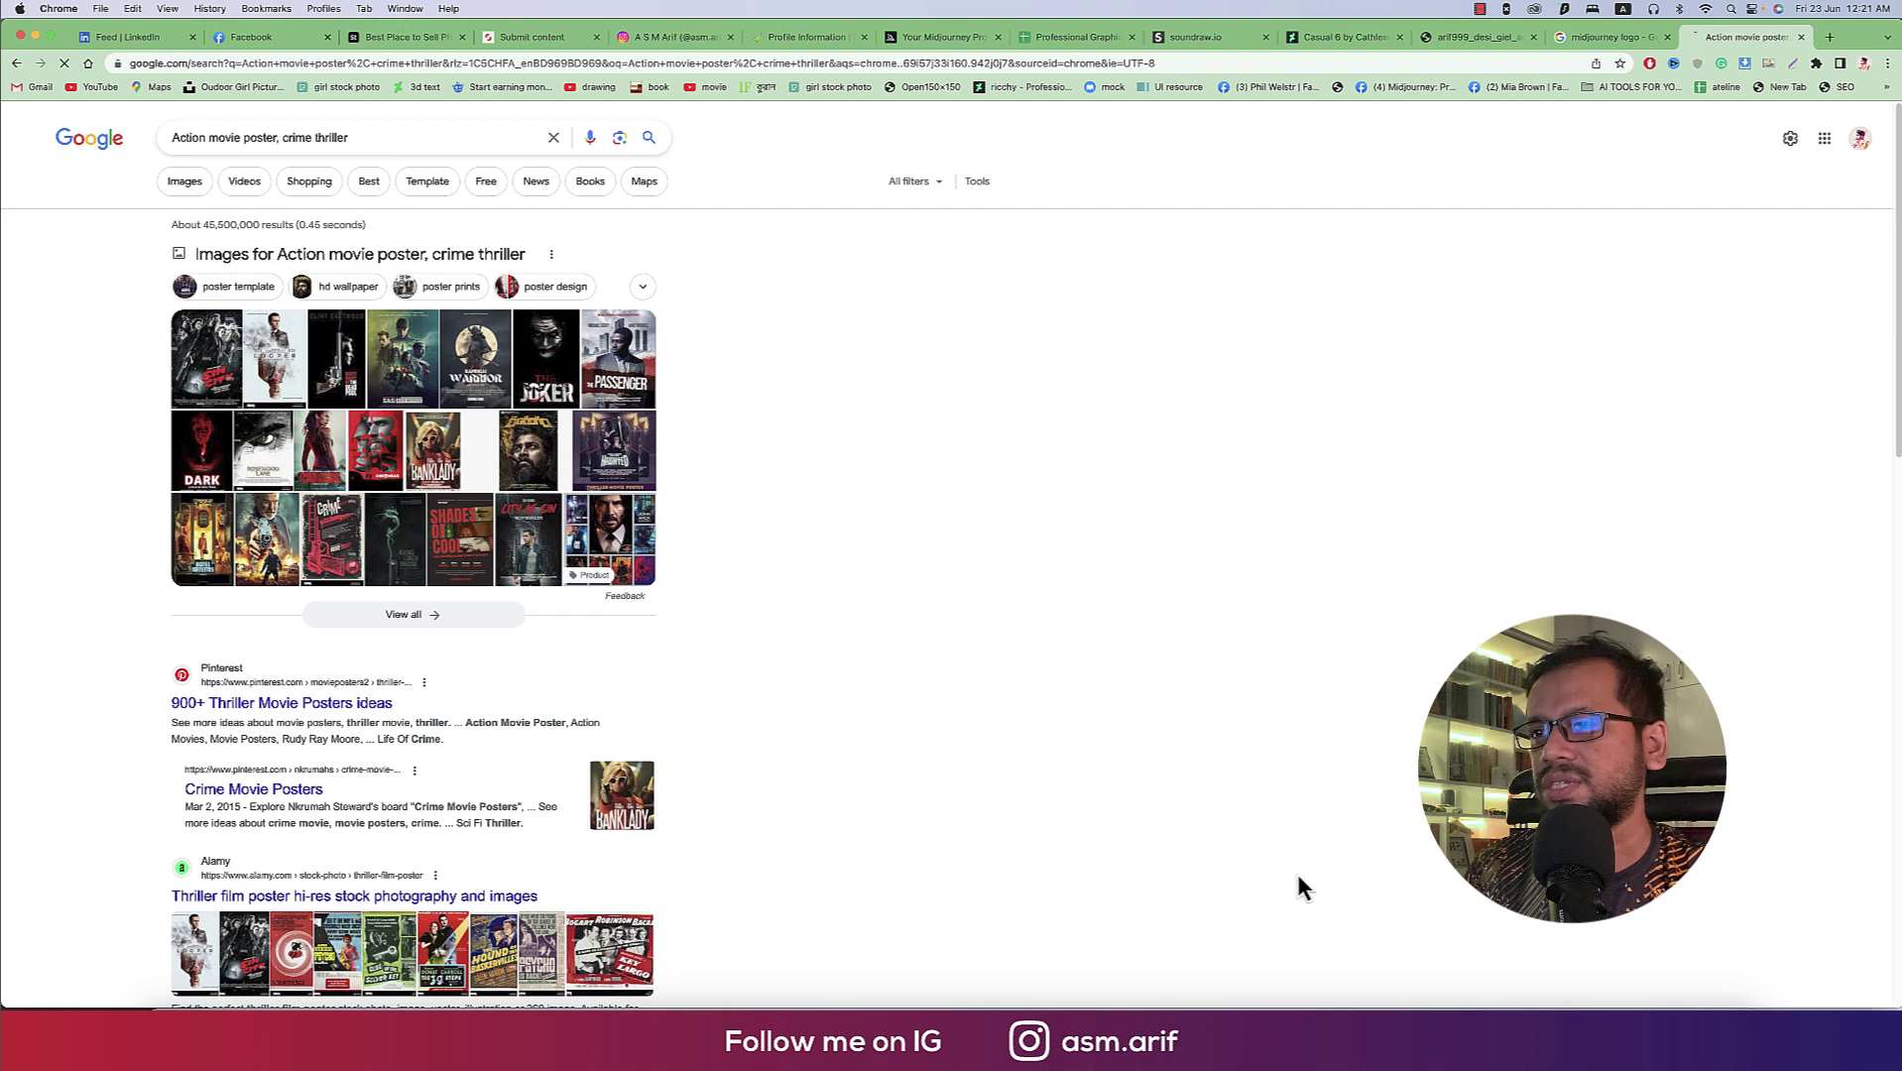
{"action": "left_click", "coordinate": [1358, 992]}
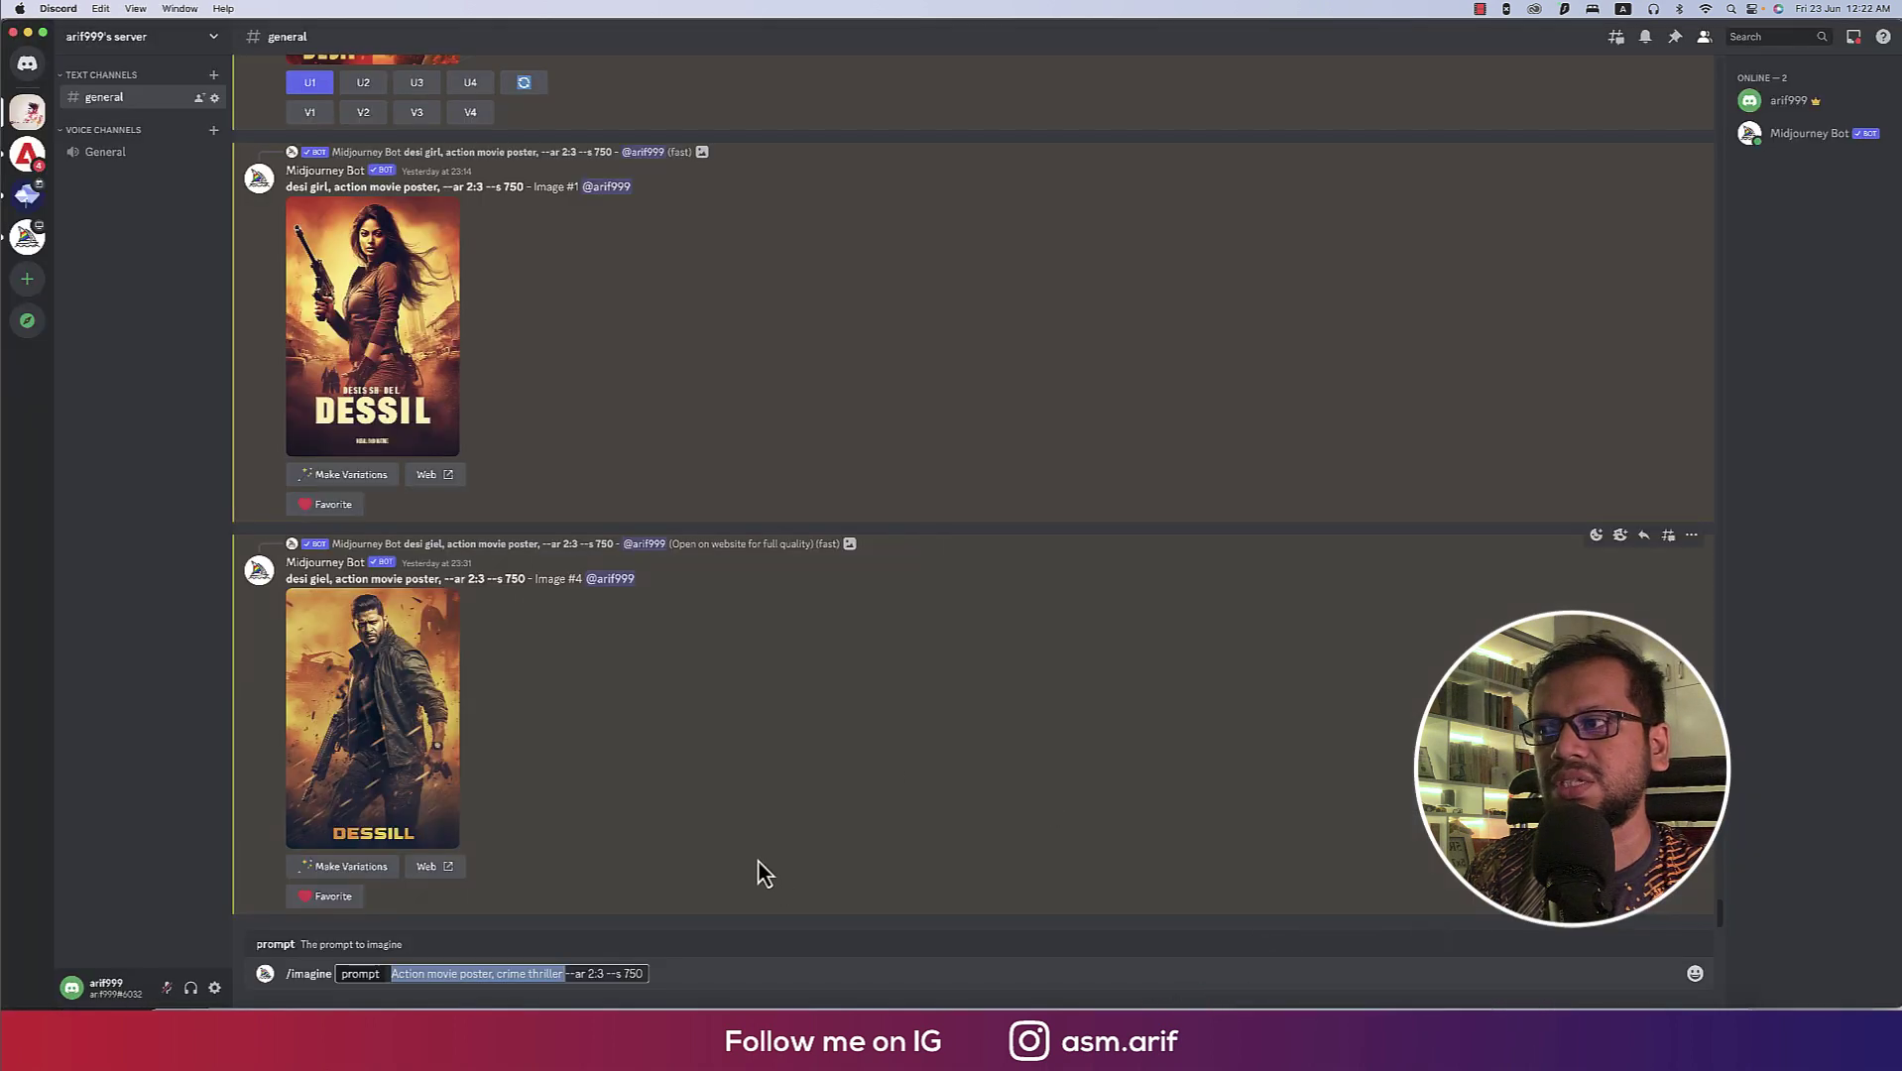
{"action": "left_click", "coordinate": [662, 971]}
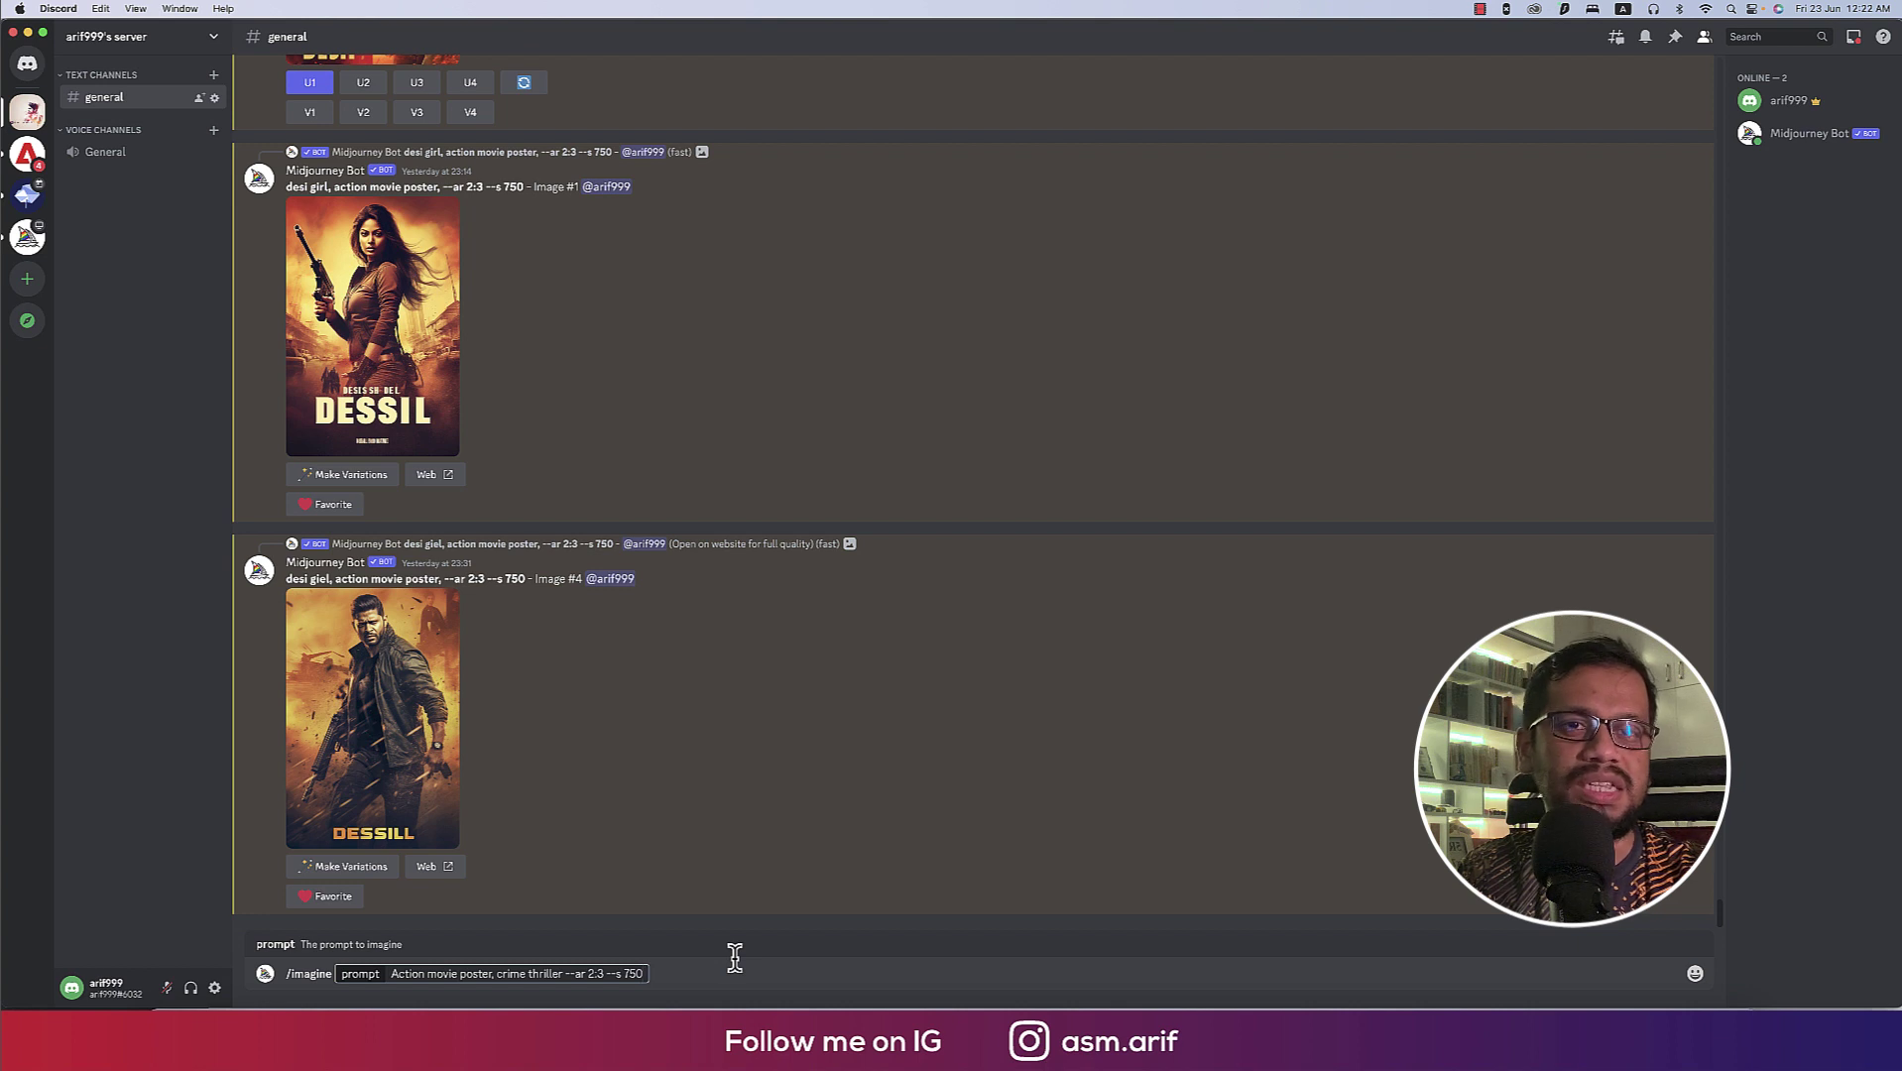
Submit the 'Action movie poster, crime thriller --ar 2:3 --s 750' prompt to Midjourney.
{"action": "key", "text": "Return"}
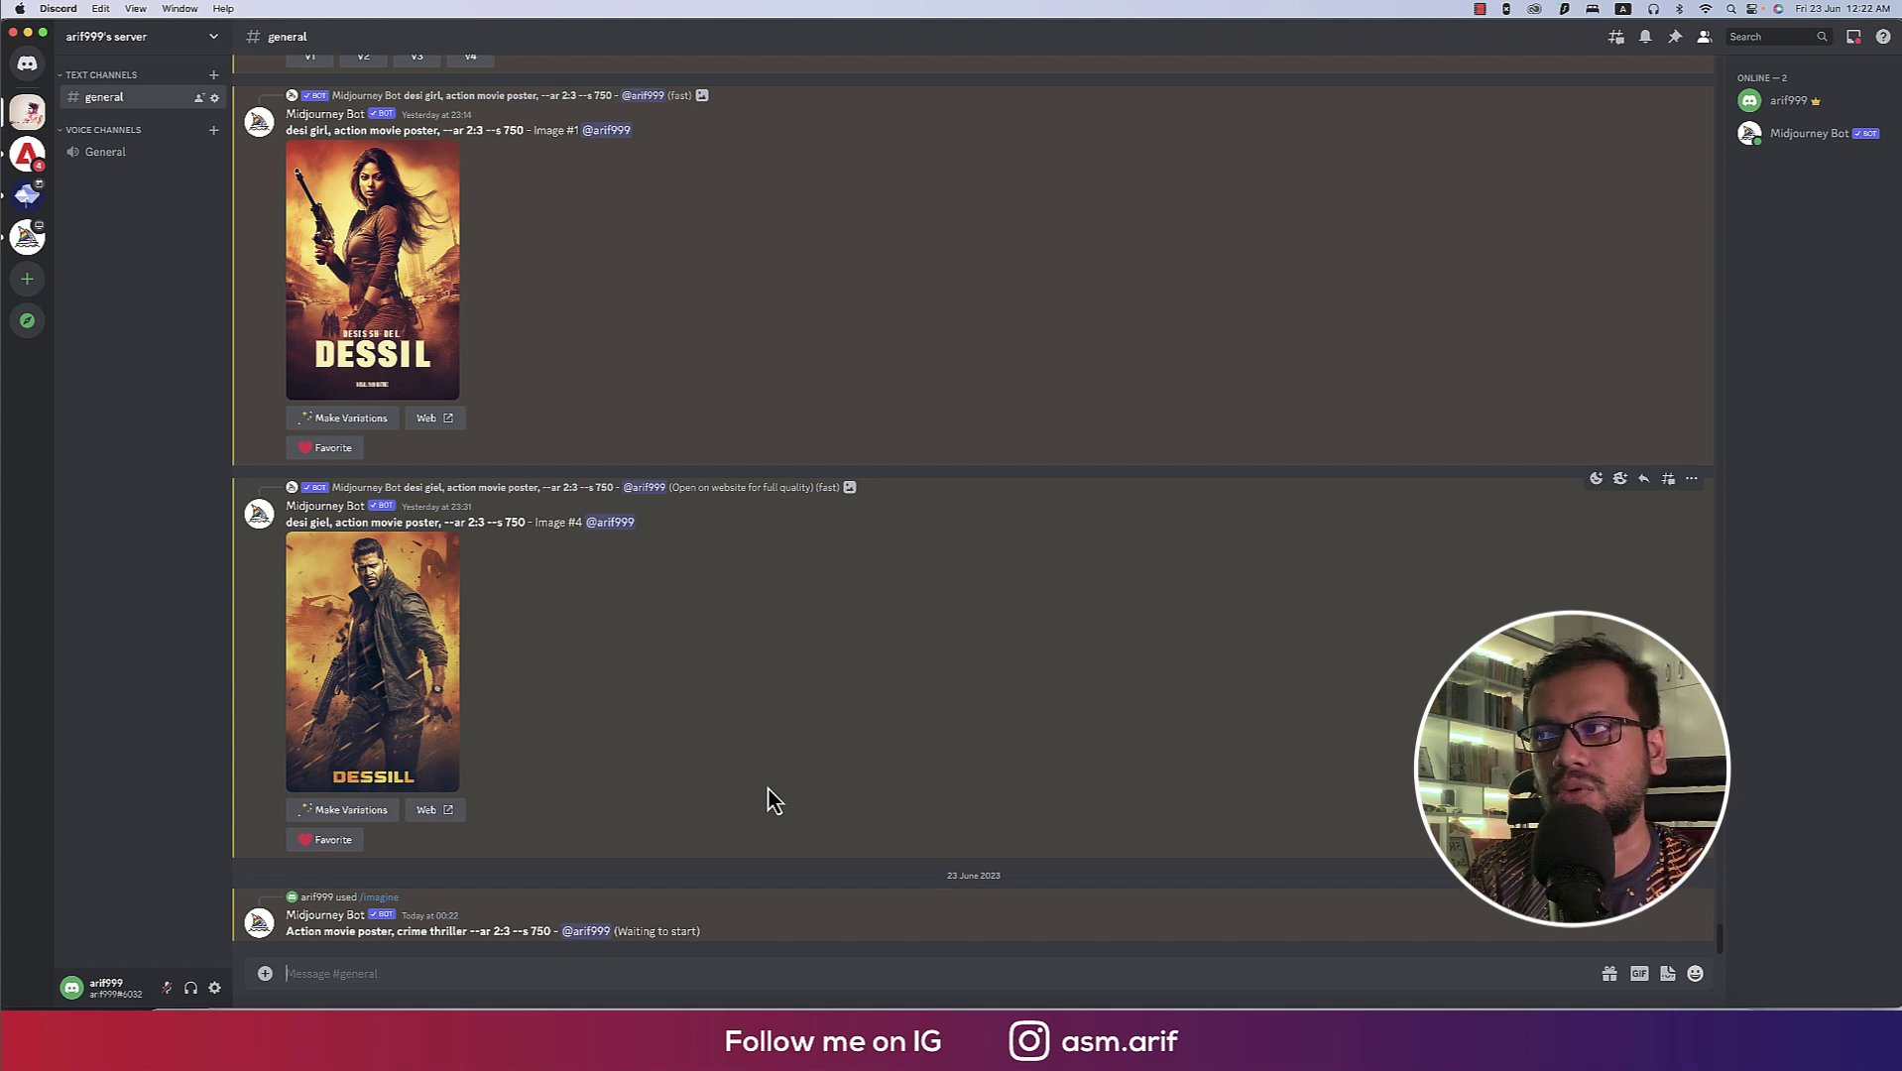
Enlarge and close an older action-poster grid, then scroll down to the new crime-thriller grid.
{"action": "scroll", "coordinate": [527, 710], "scroll_direction": "up", "scroll_amount": 5}
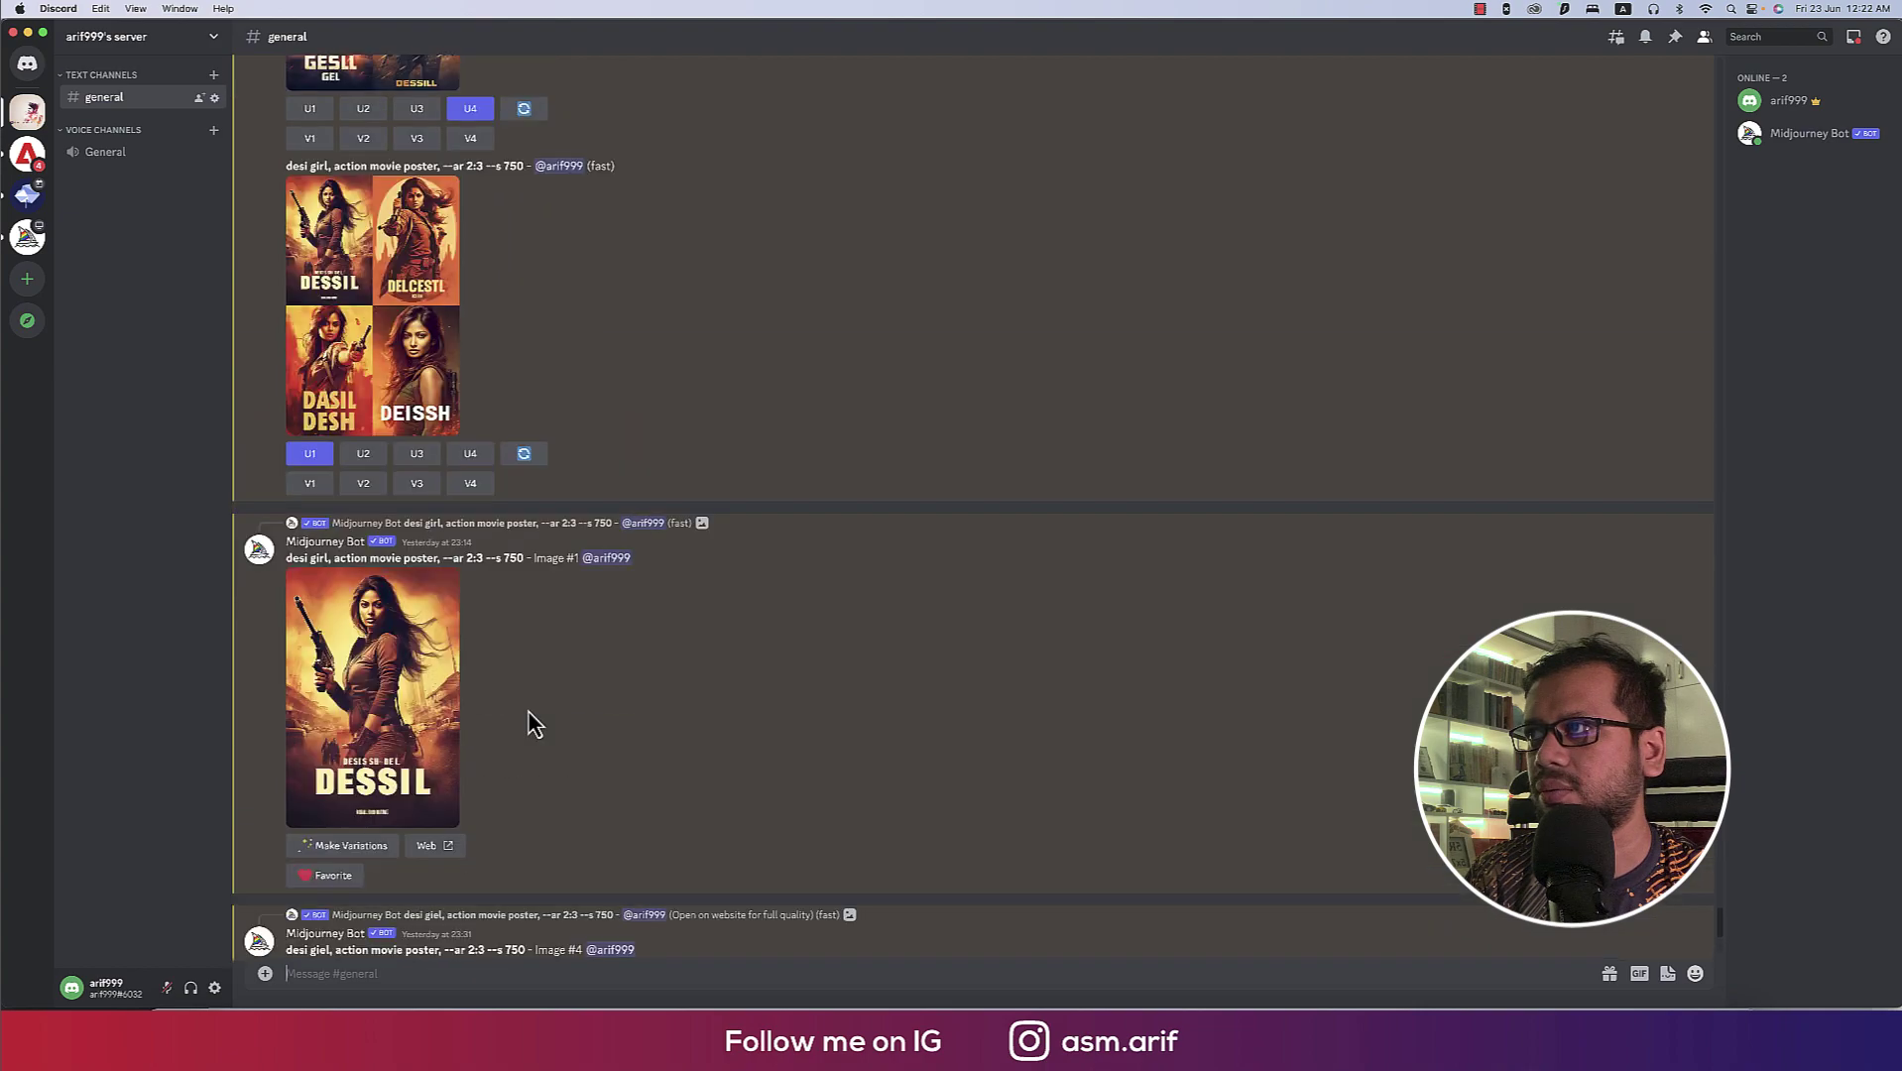
{"action": "scroll", "coordinate": [527, 710], "scroll_direction": "up", "scroll_amount": 5}
{"action": "scroll", "coordinate": [531, 720], "scroll_direction": "down", "scroll_amount": 4}
{"action": "scroll", "coordinate": [530, 721], "scroll_direction": "down", "scroll_amount": 2}
{"action": "scroll", "coordinate": [530, 721], "scroll_direction": "up", "scroll_amount": 4}
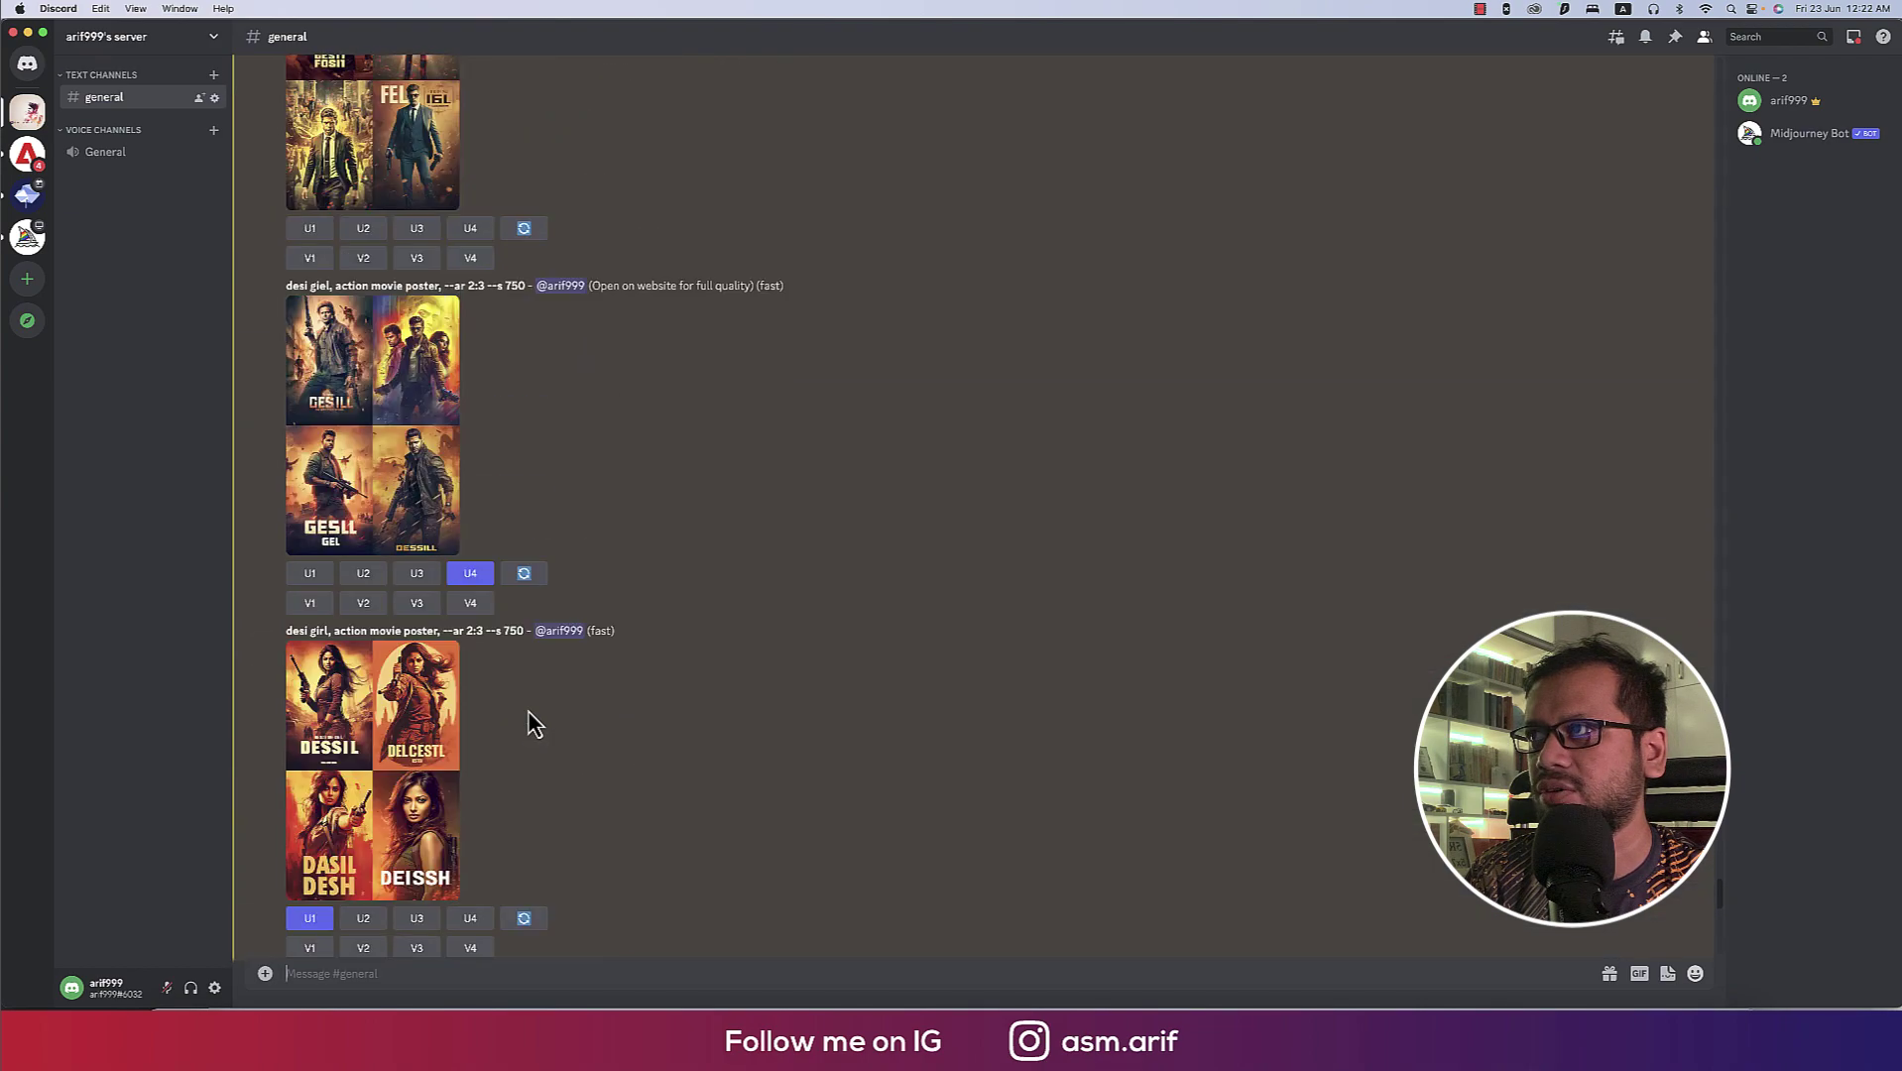
{"action": "left_click", "coordinate": [442, 501]}
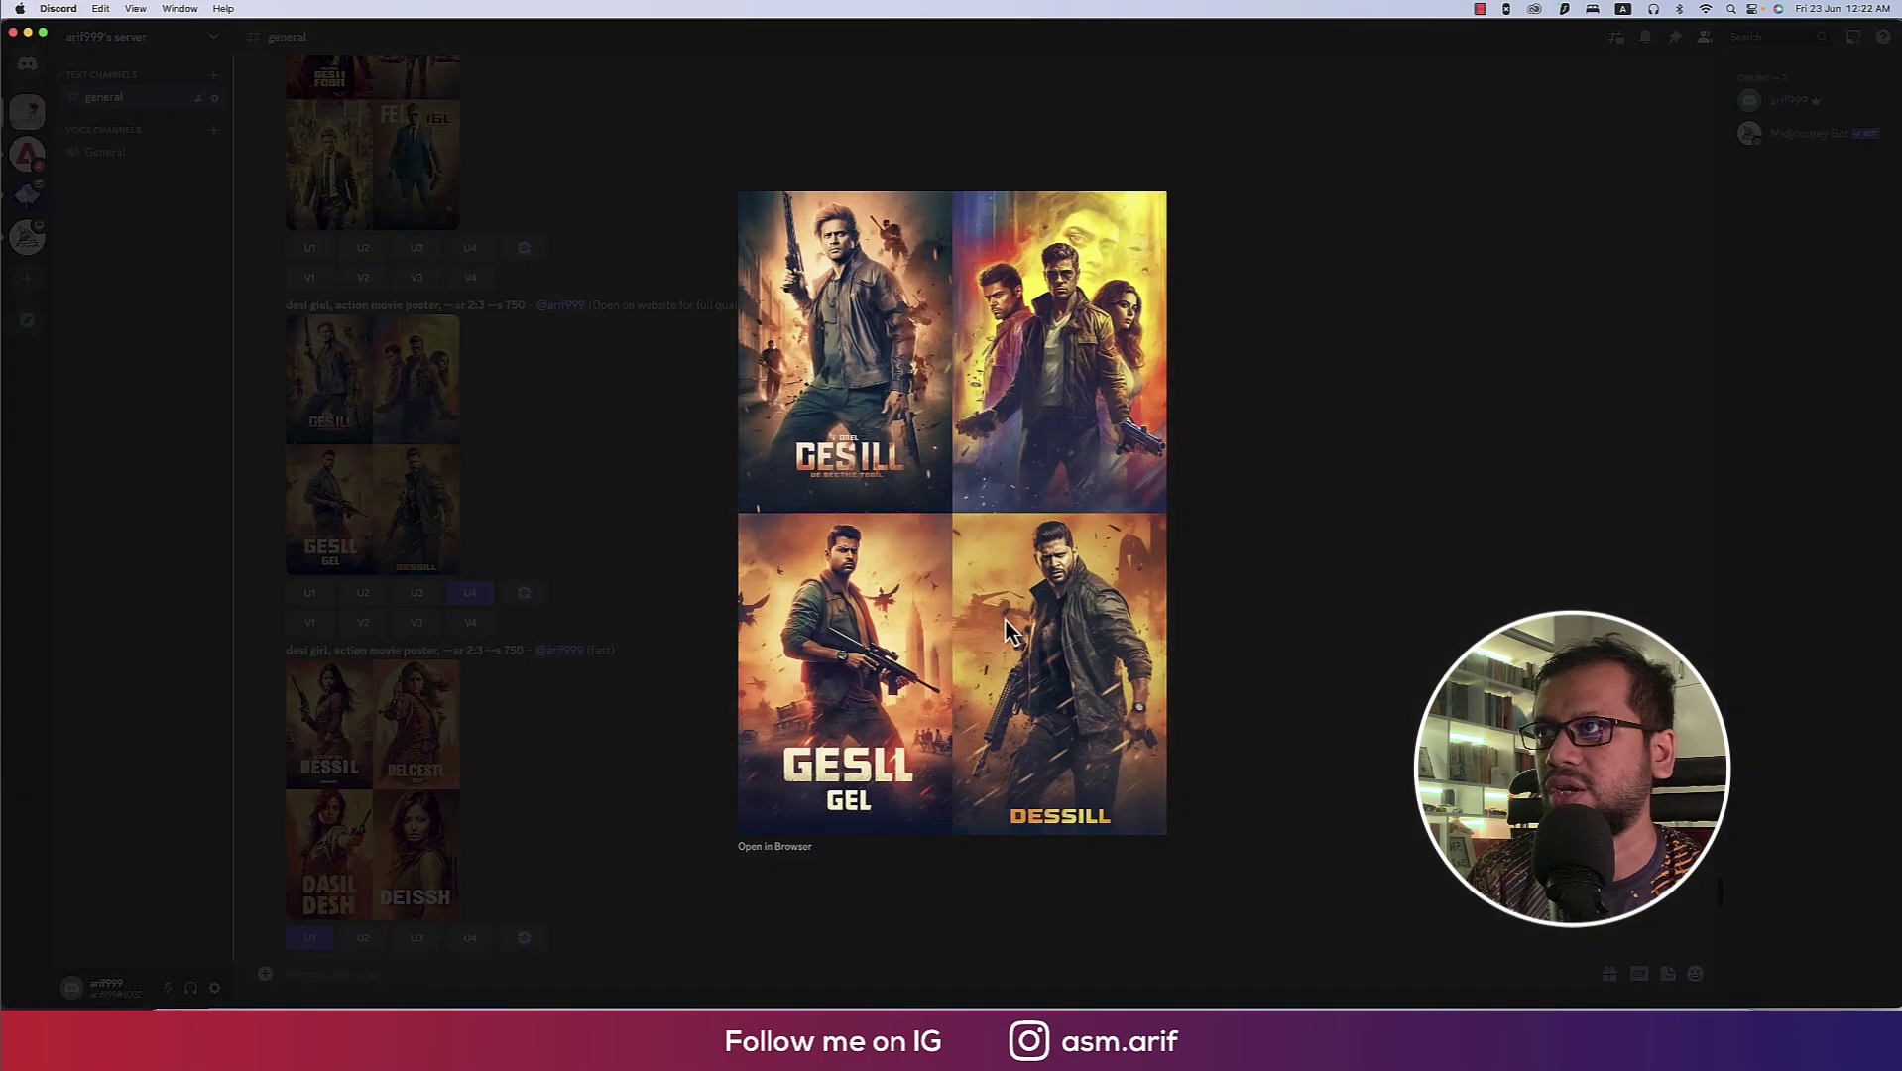
{"action": "left_click", "coordinate": [1440, 580]}
{"action": "scroll", "coordinate": [351, 391], "scroll_direction": "up", "scroll_amount": 2}
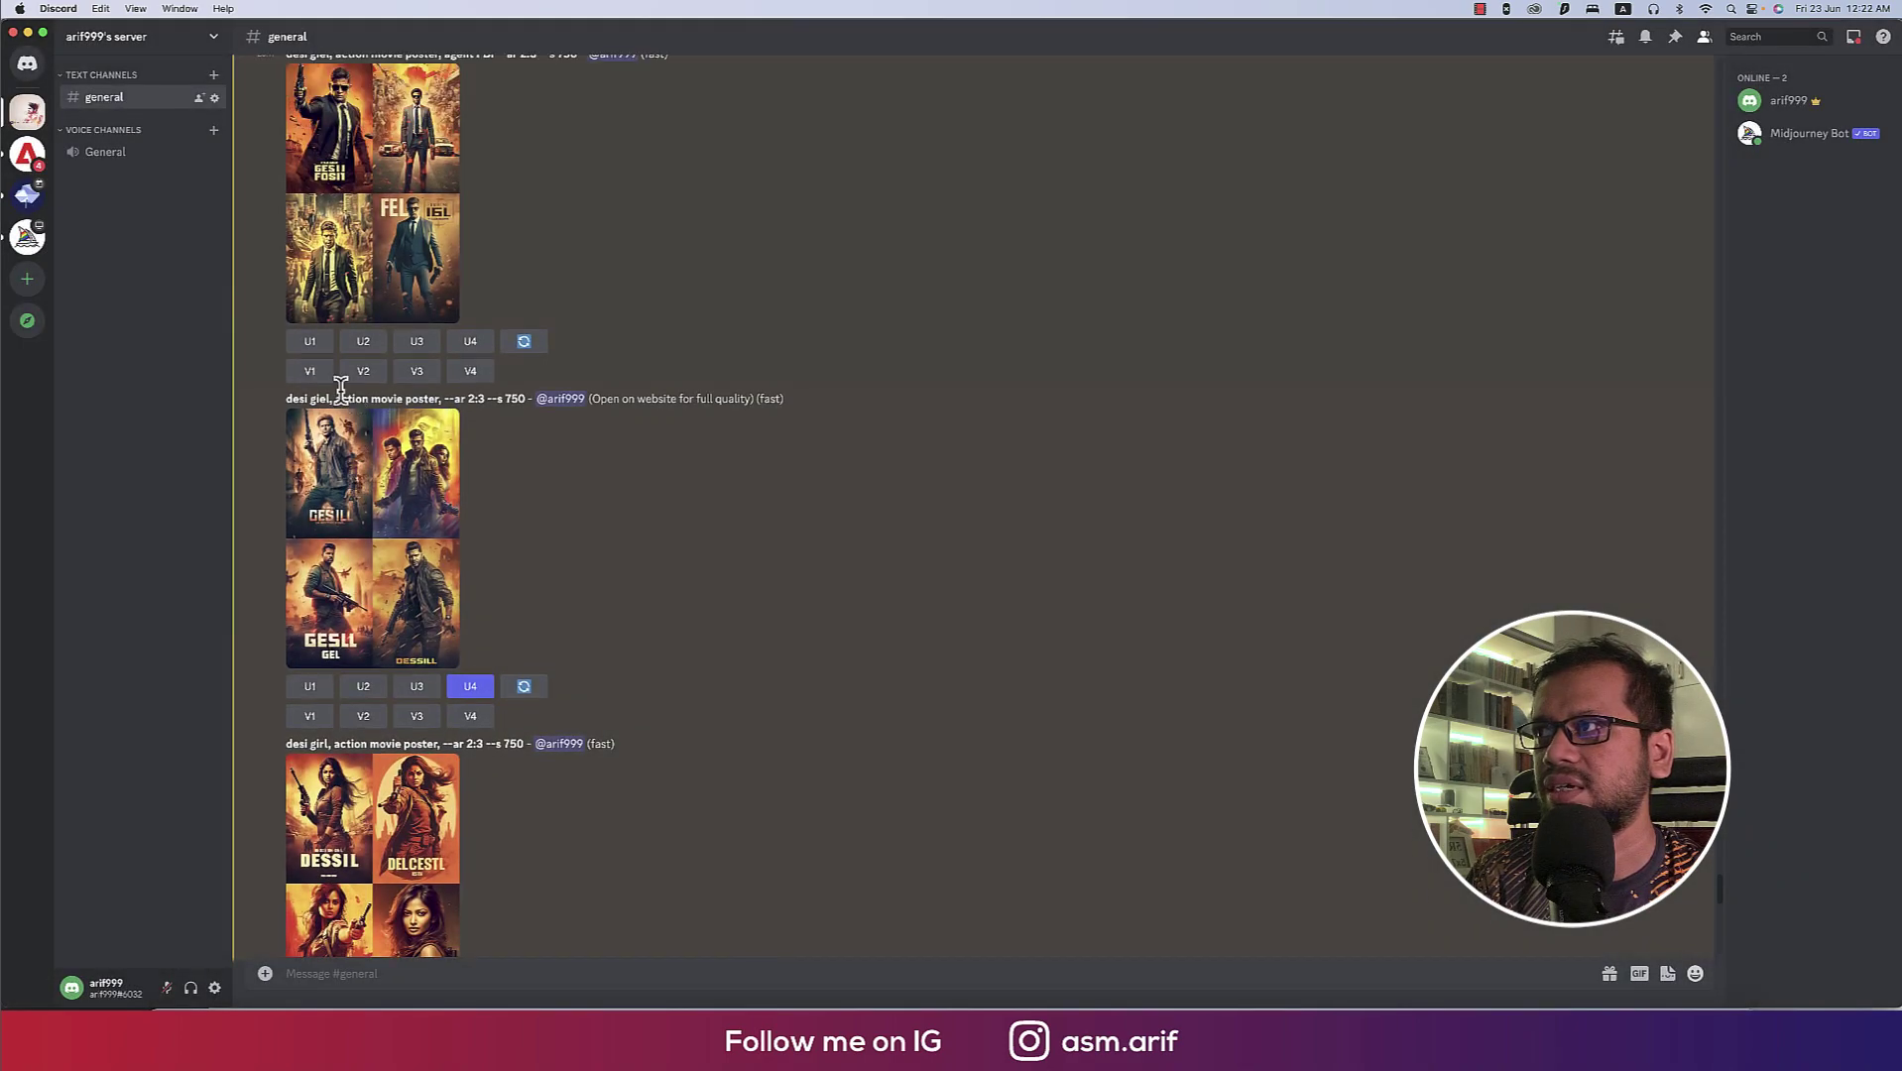
{"action": "left_click", "coordinate": [355, 486]}
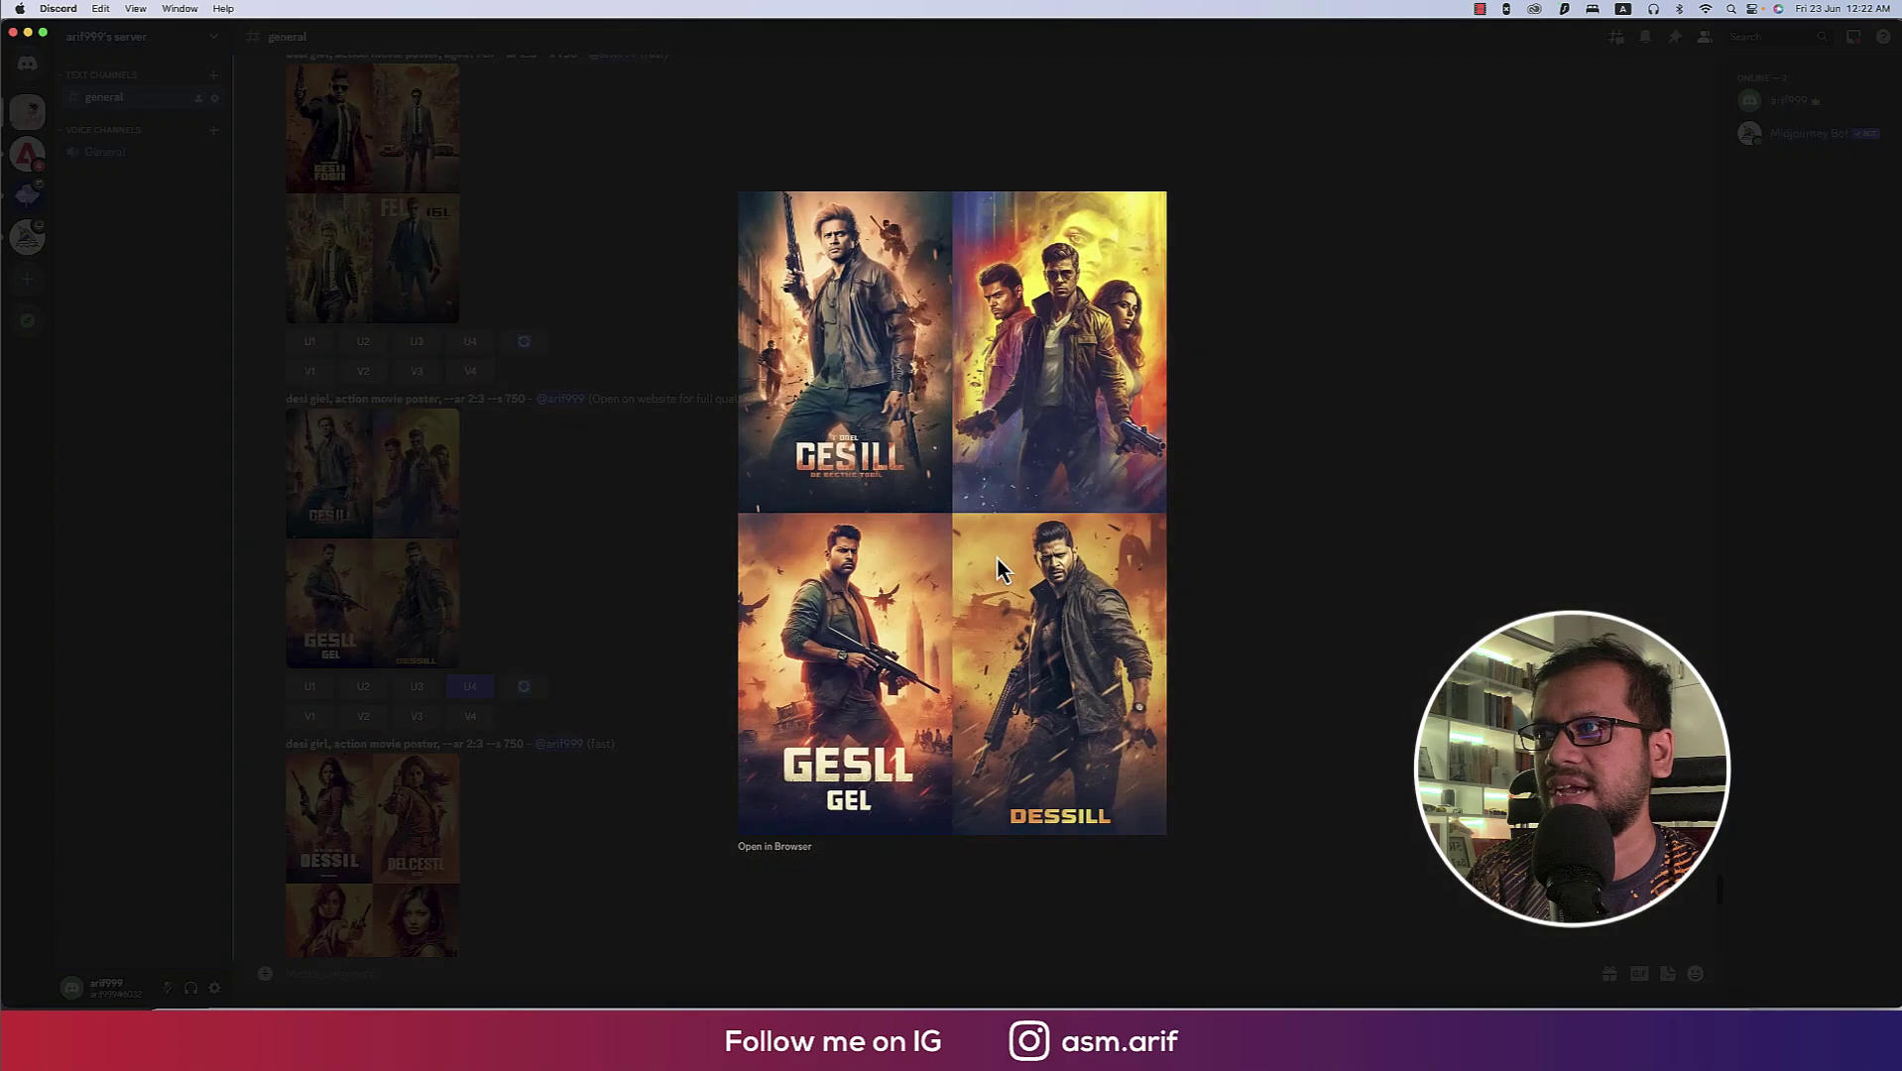
{"action": "left_click", "coordinate": [1398, 840]}
{"action": "scroll", "coordinate": [787, 596], "scroll_direction": "down", "scroll_amount": 5}
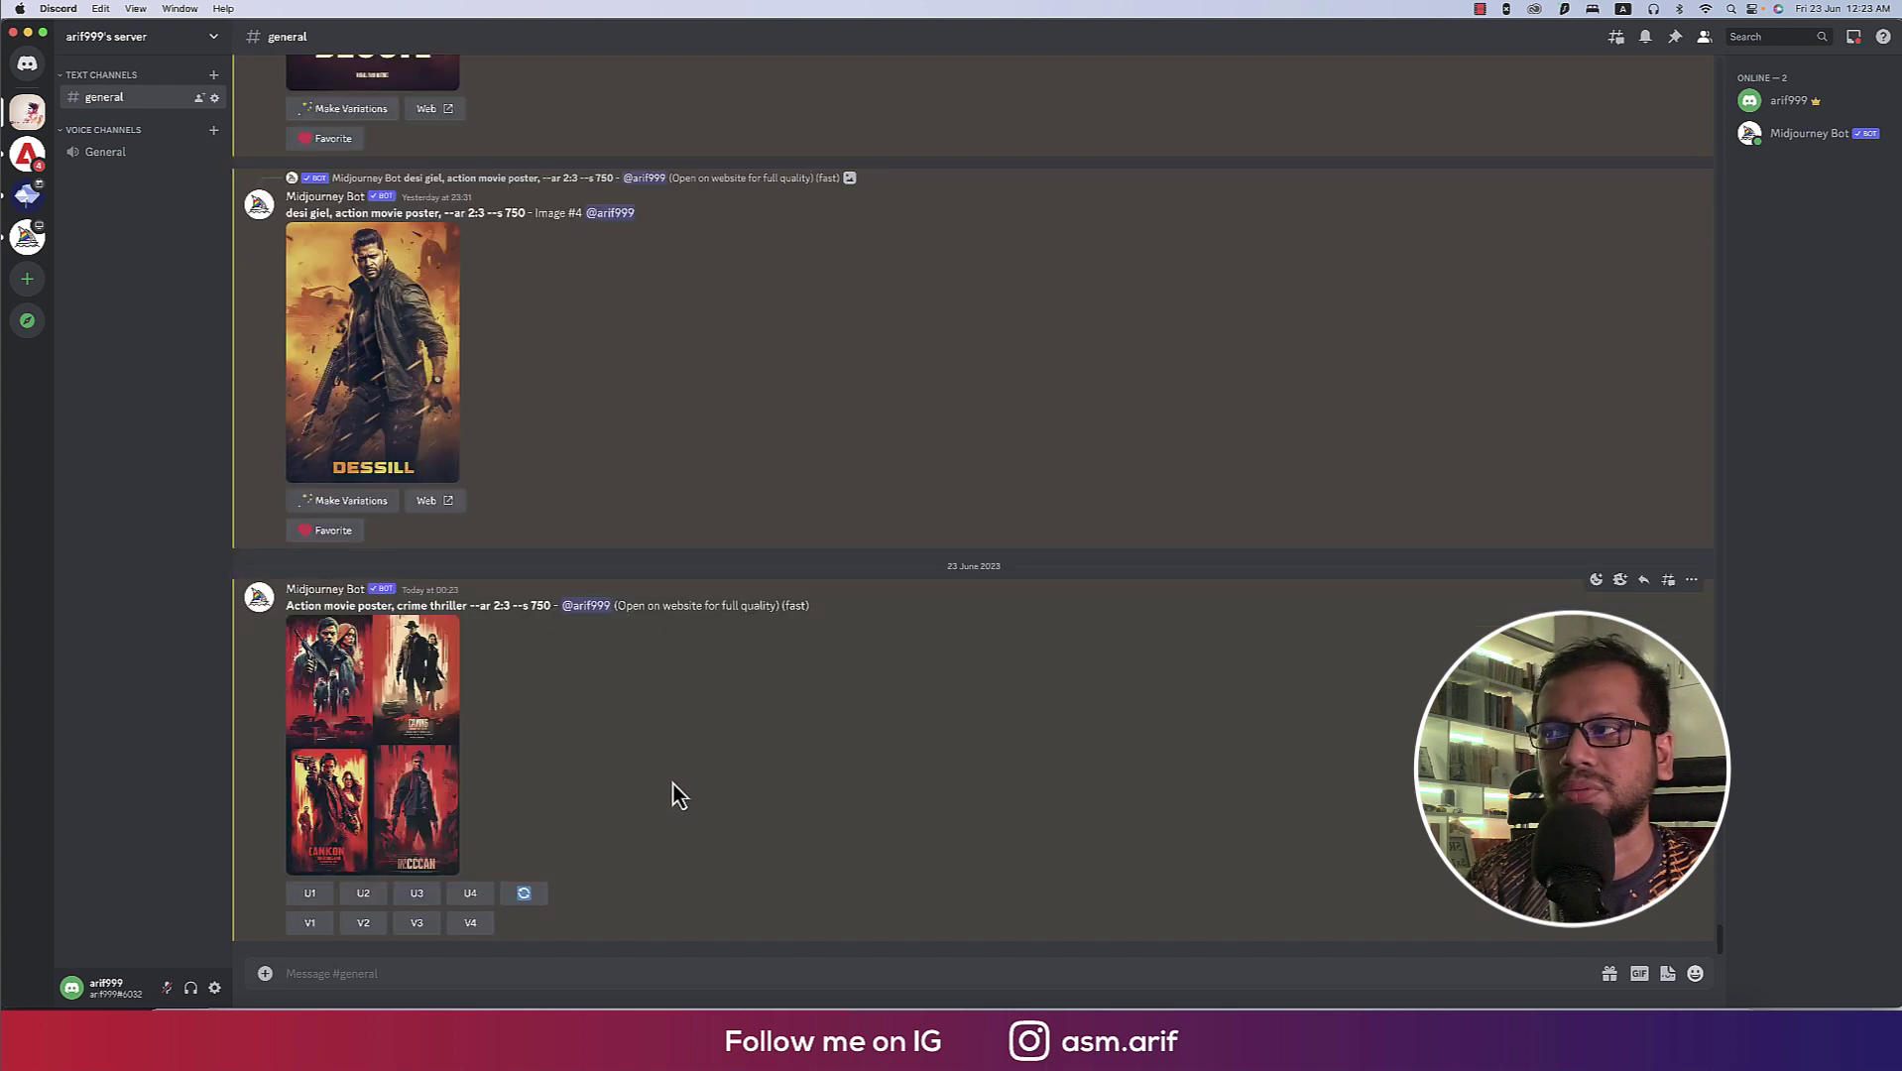
{"action": "left_click", "coordinate": [398, 727]}
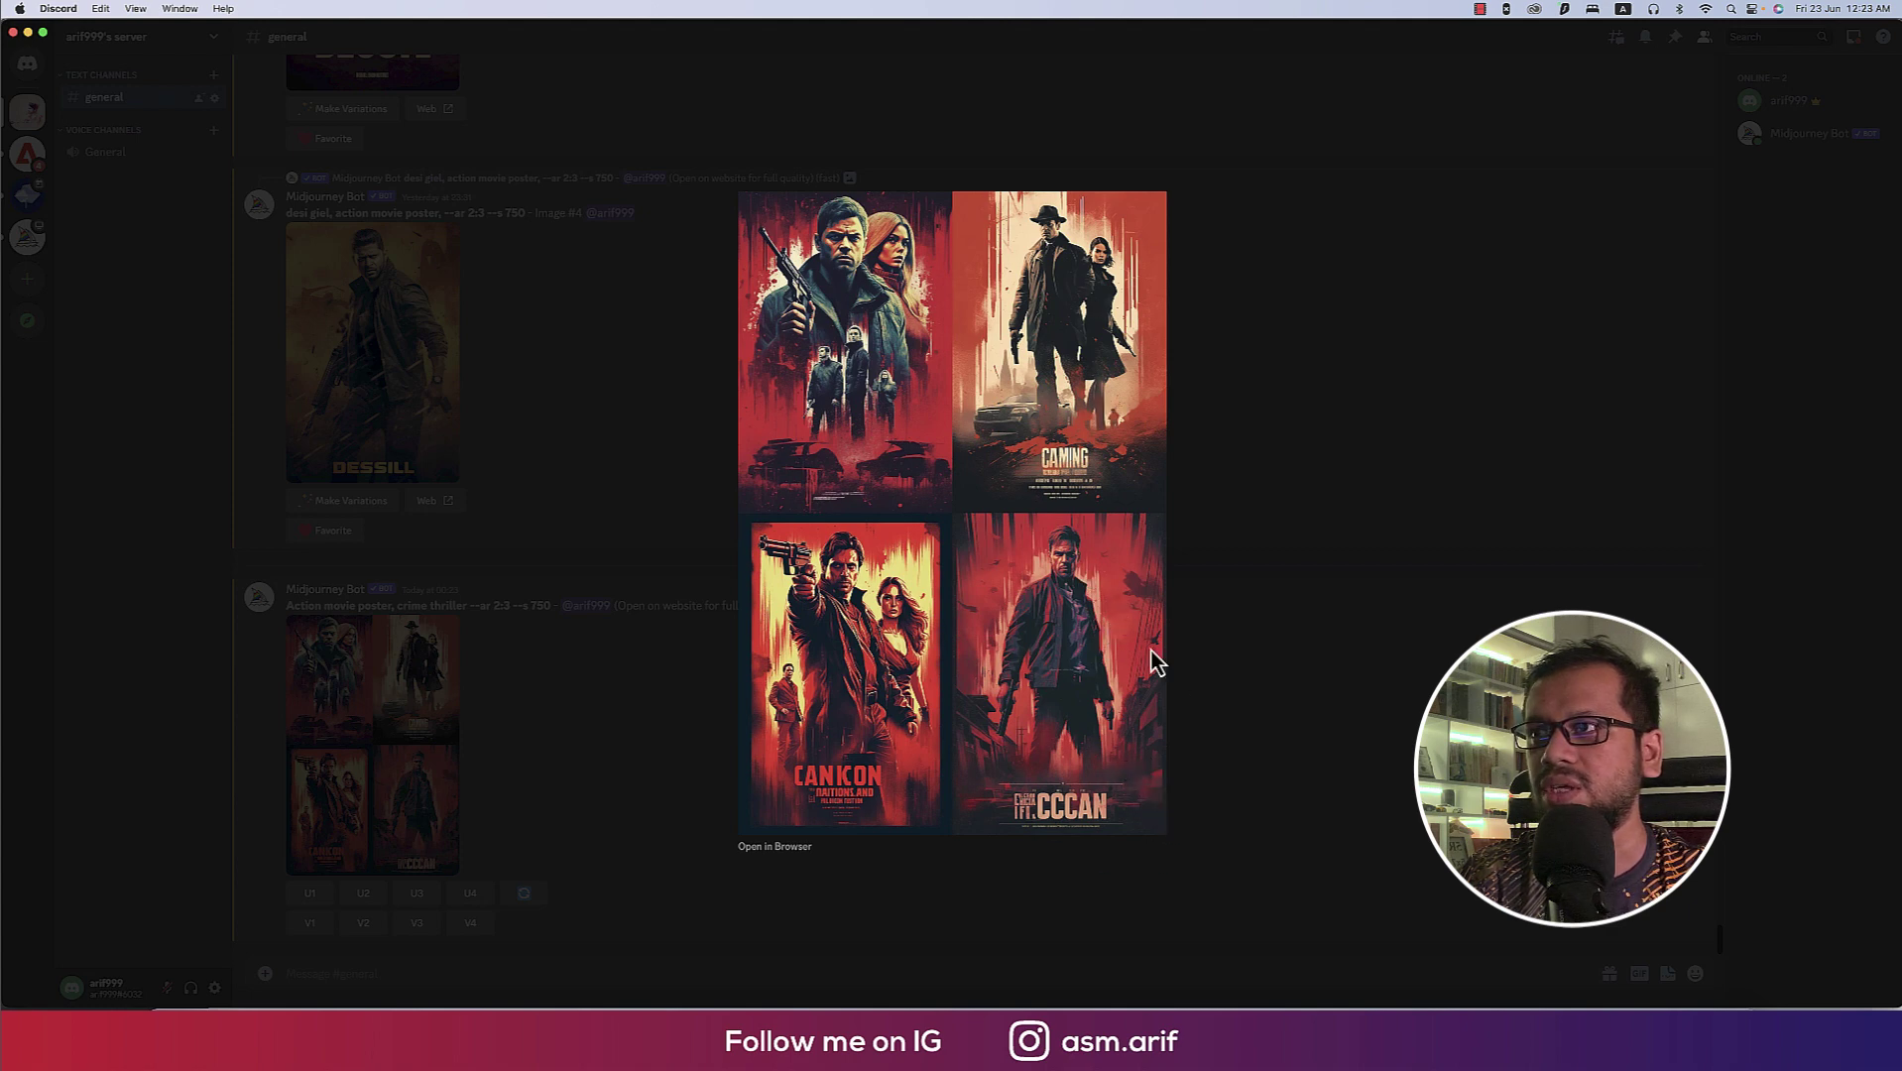
{"action": "left_click", "coordinate": [1248, 796]}
{"action": "mouse_move", "coordinate": [372, 743]}
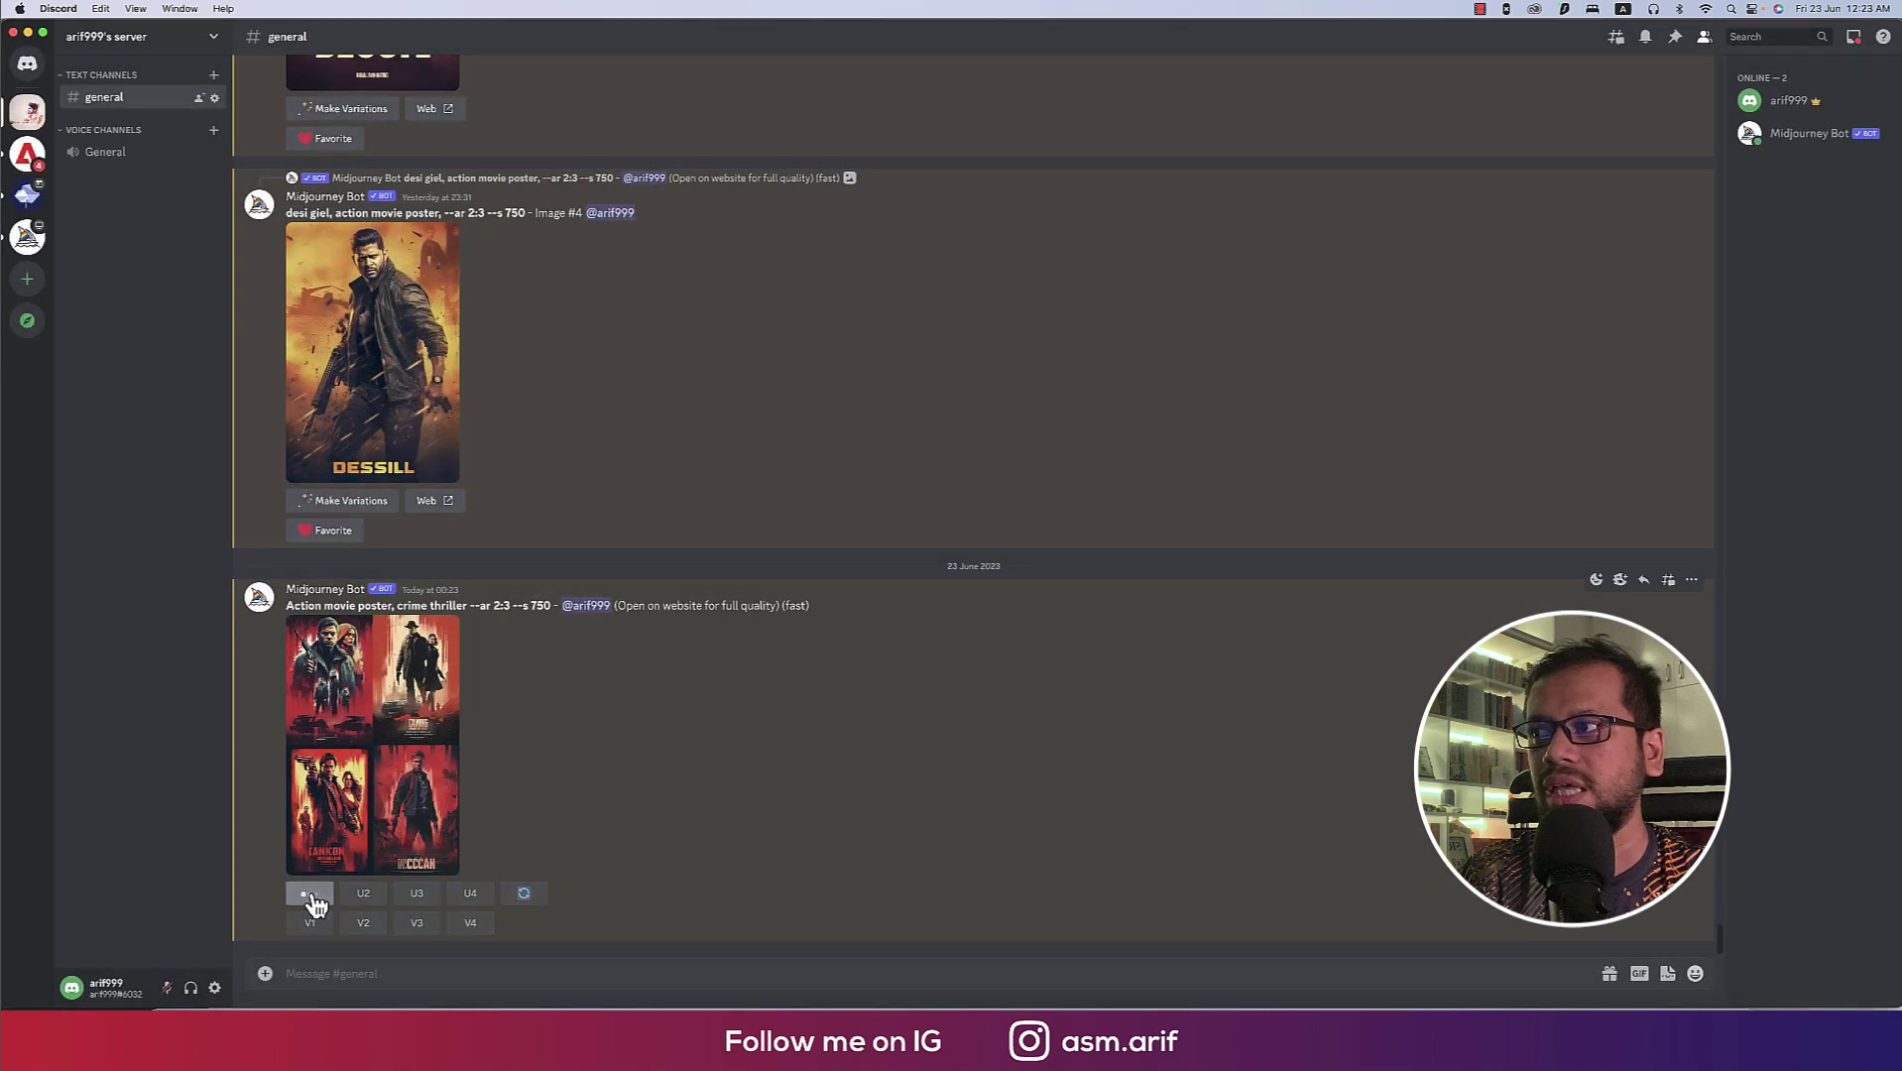
Queue upscales of the crime-thriller grid's poster variations, one after another.
{"action": "left_click", "coordinate": [309, 892]}
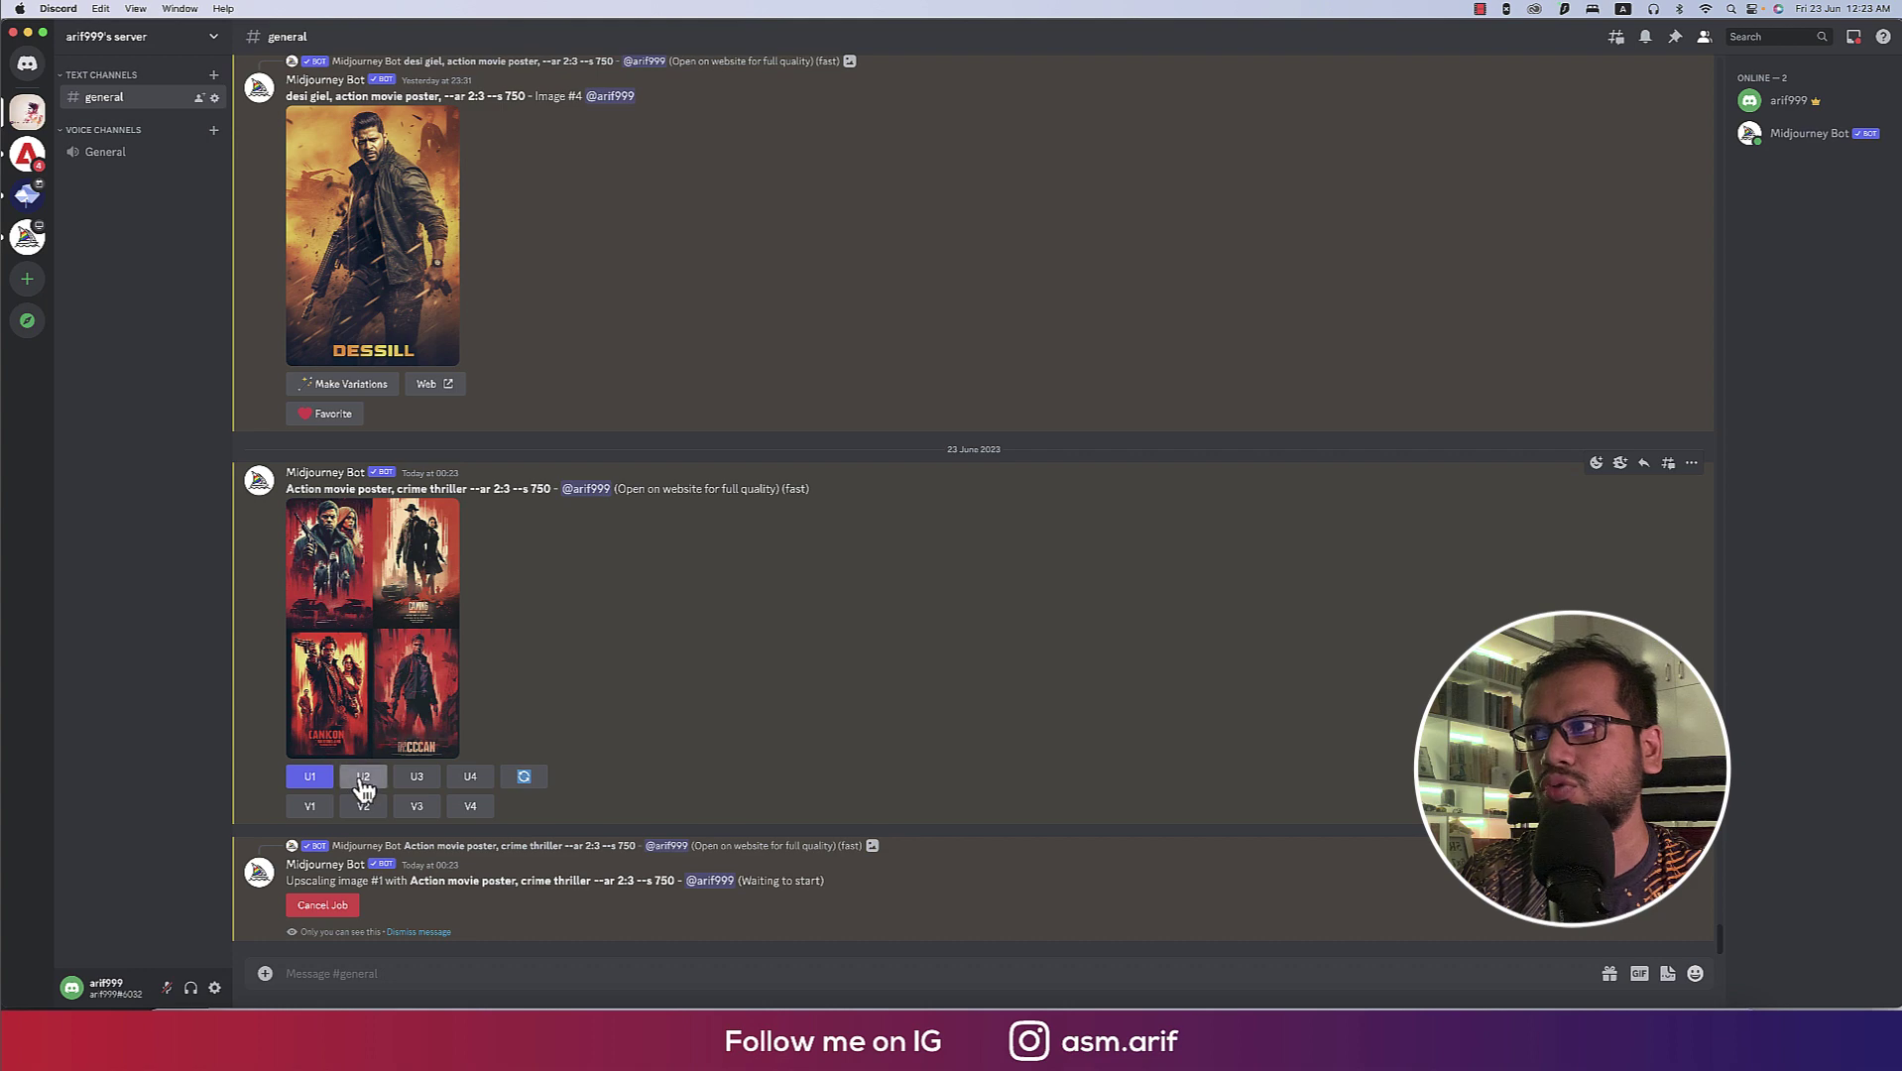
{"action": "left_click", "coordinate": [363, 777]}
{"action": "left_click", "coordinate": [418, 661]}
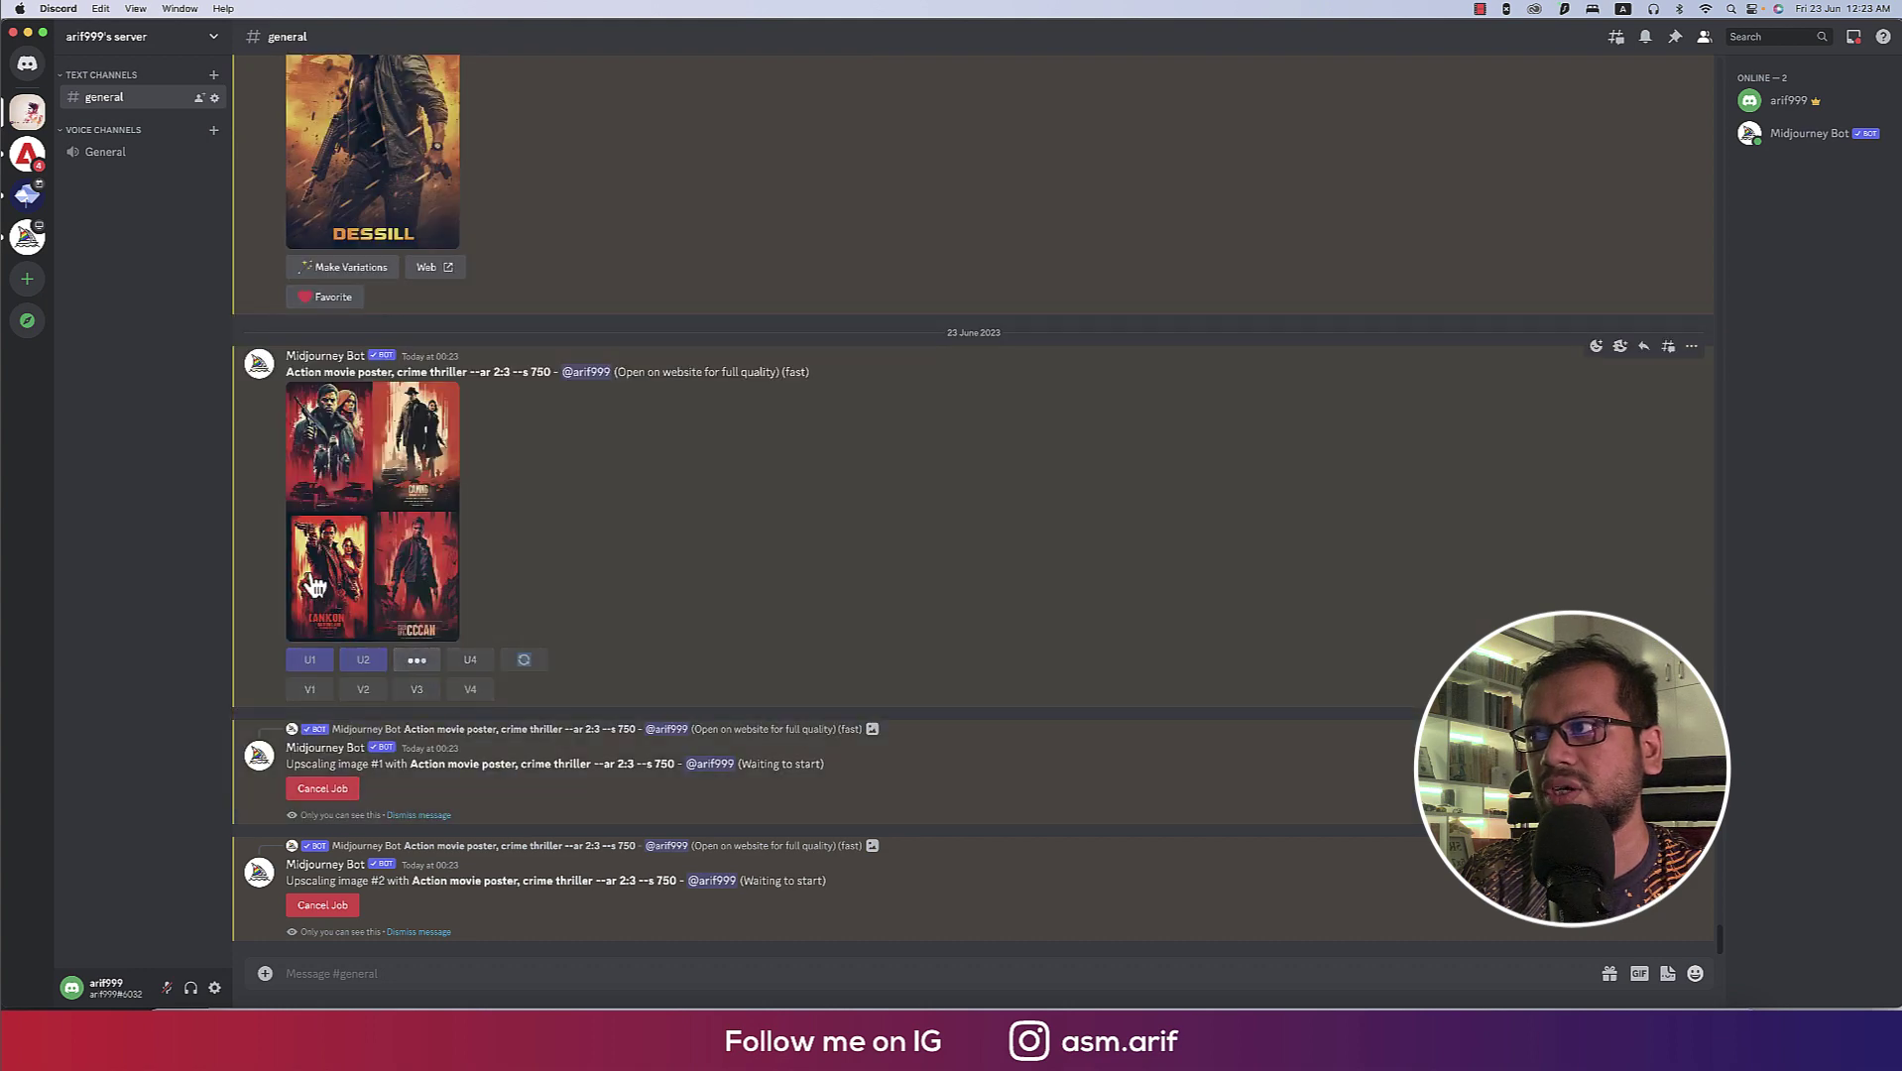
{"action": "left_click", "coordinate": [480, 543]}
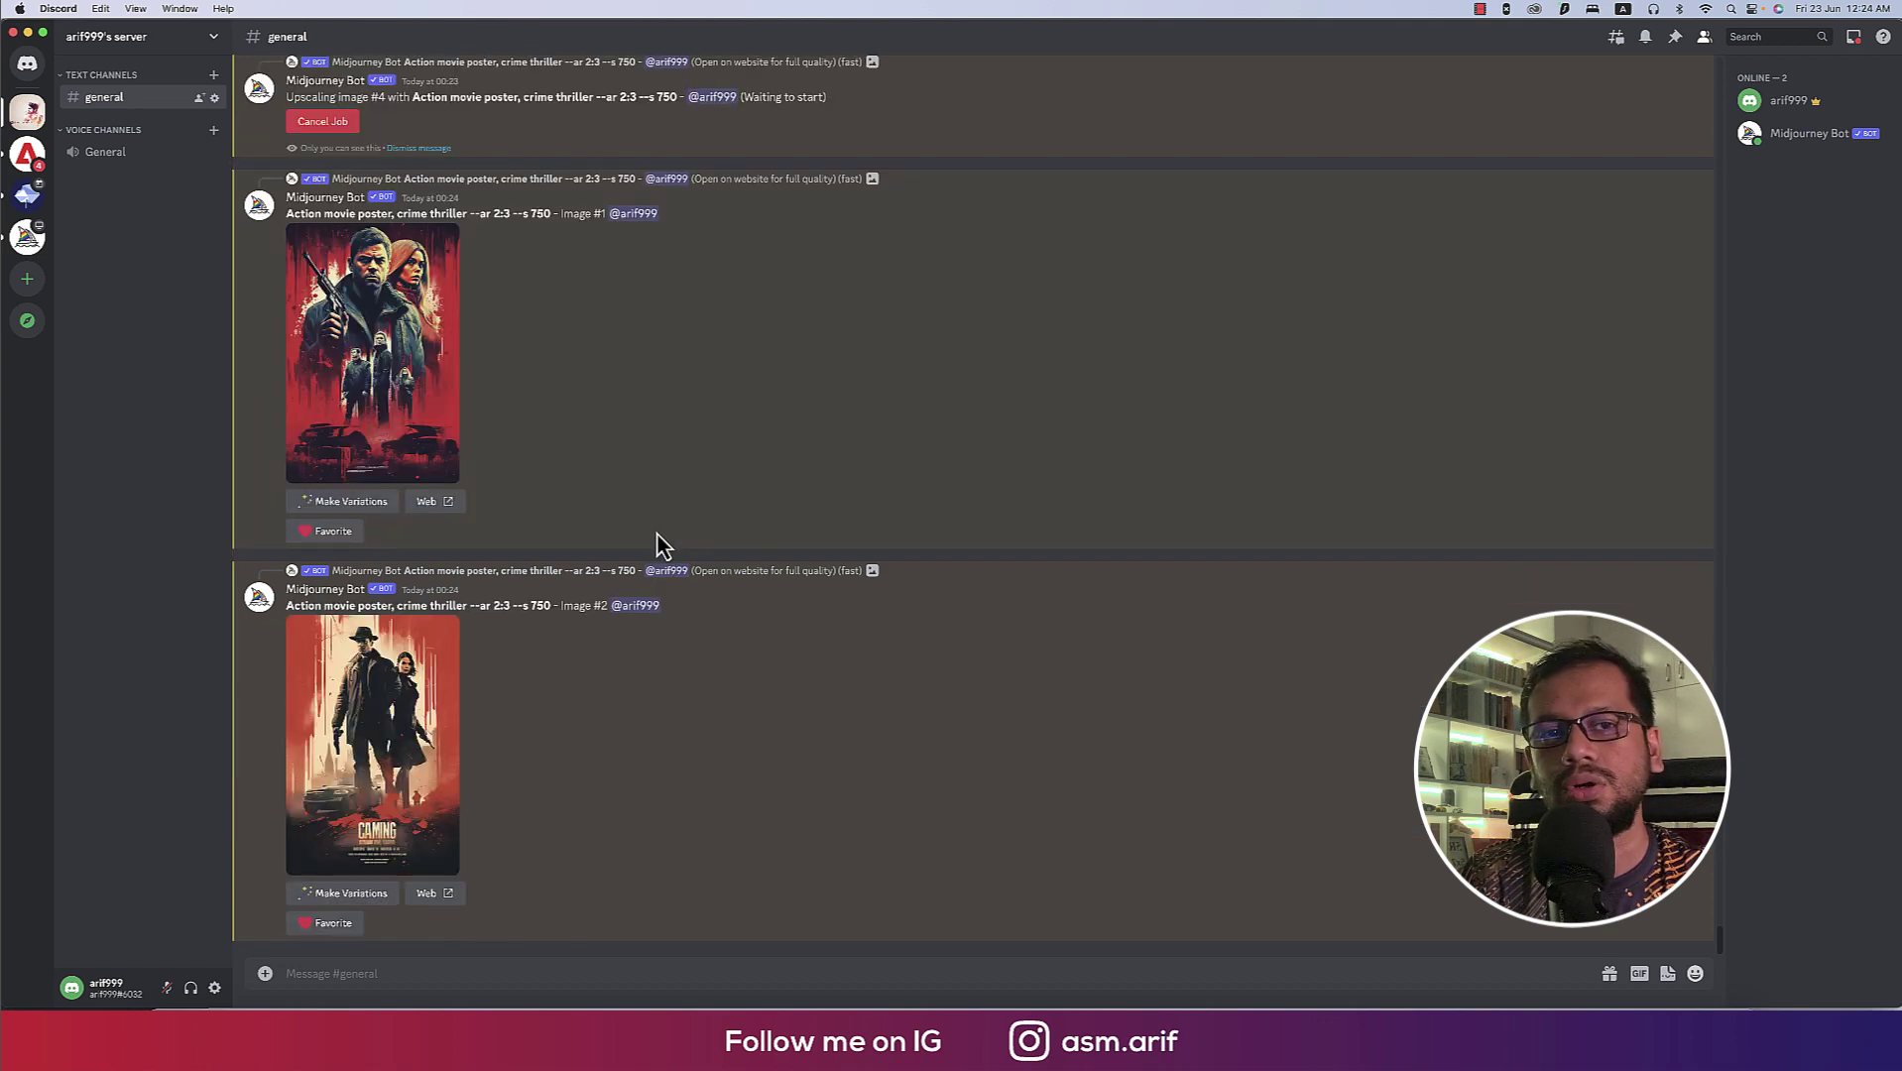
Open the first upscaled crime-thriller poster's full image in the browser.
{"action": "scroll", "coordinate": [604, 575], "scroll_direction": "up", "scroll_amount": 2}
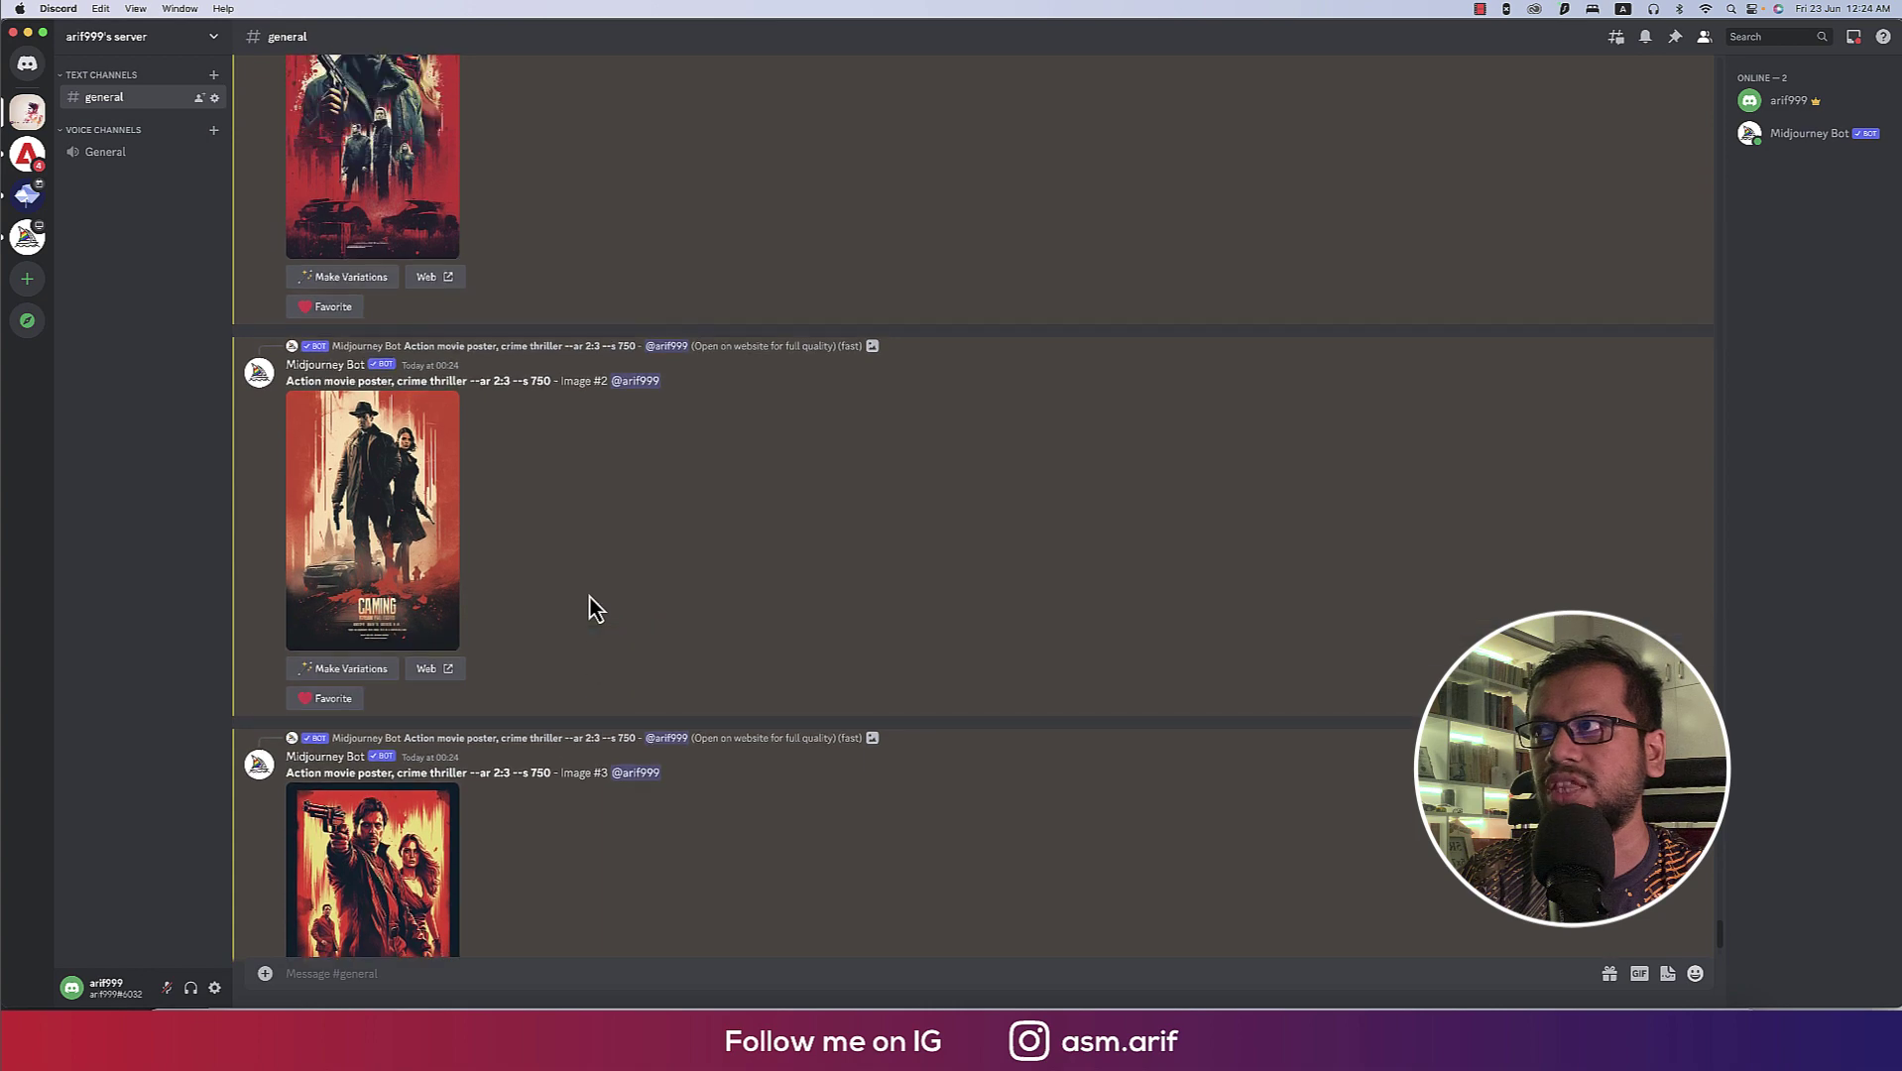
{"action": "scroll", "coordinate": [590, 607], "scroll_direction": "up", "scroll_amount": 5}
{"action": "scroll", "coordinate": [592, 607], "scroll_direction": "up", "scroll_amount": 2}
{"action": "scroll", "coordinate": [592, 607], "scroll_direction": "down", "scroll_amount": 2}
{"action": "left_click", "coordinate": [436, 545]}
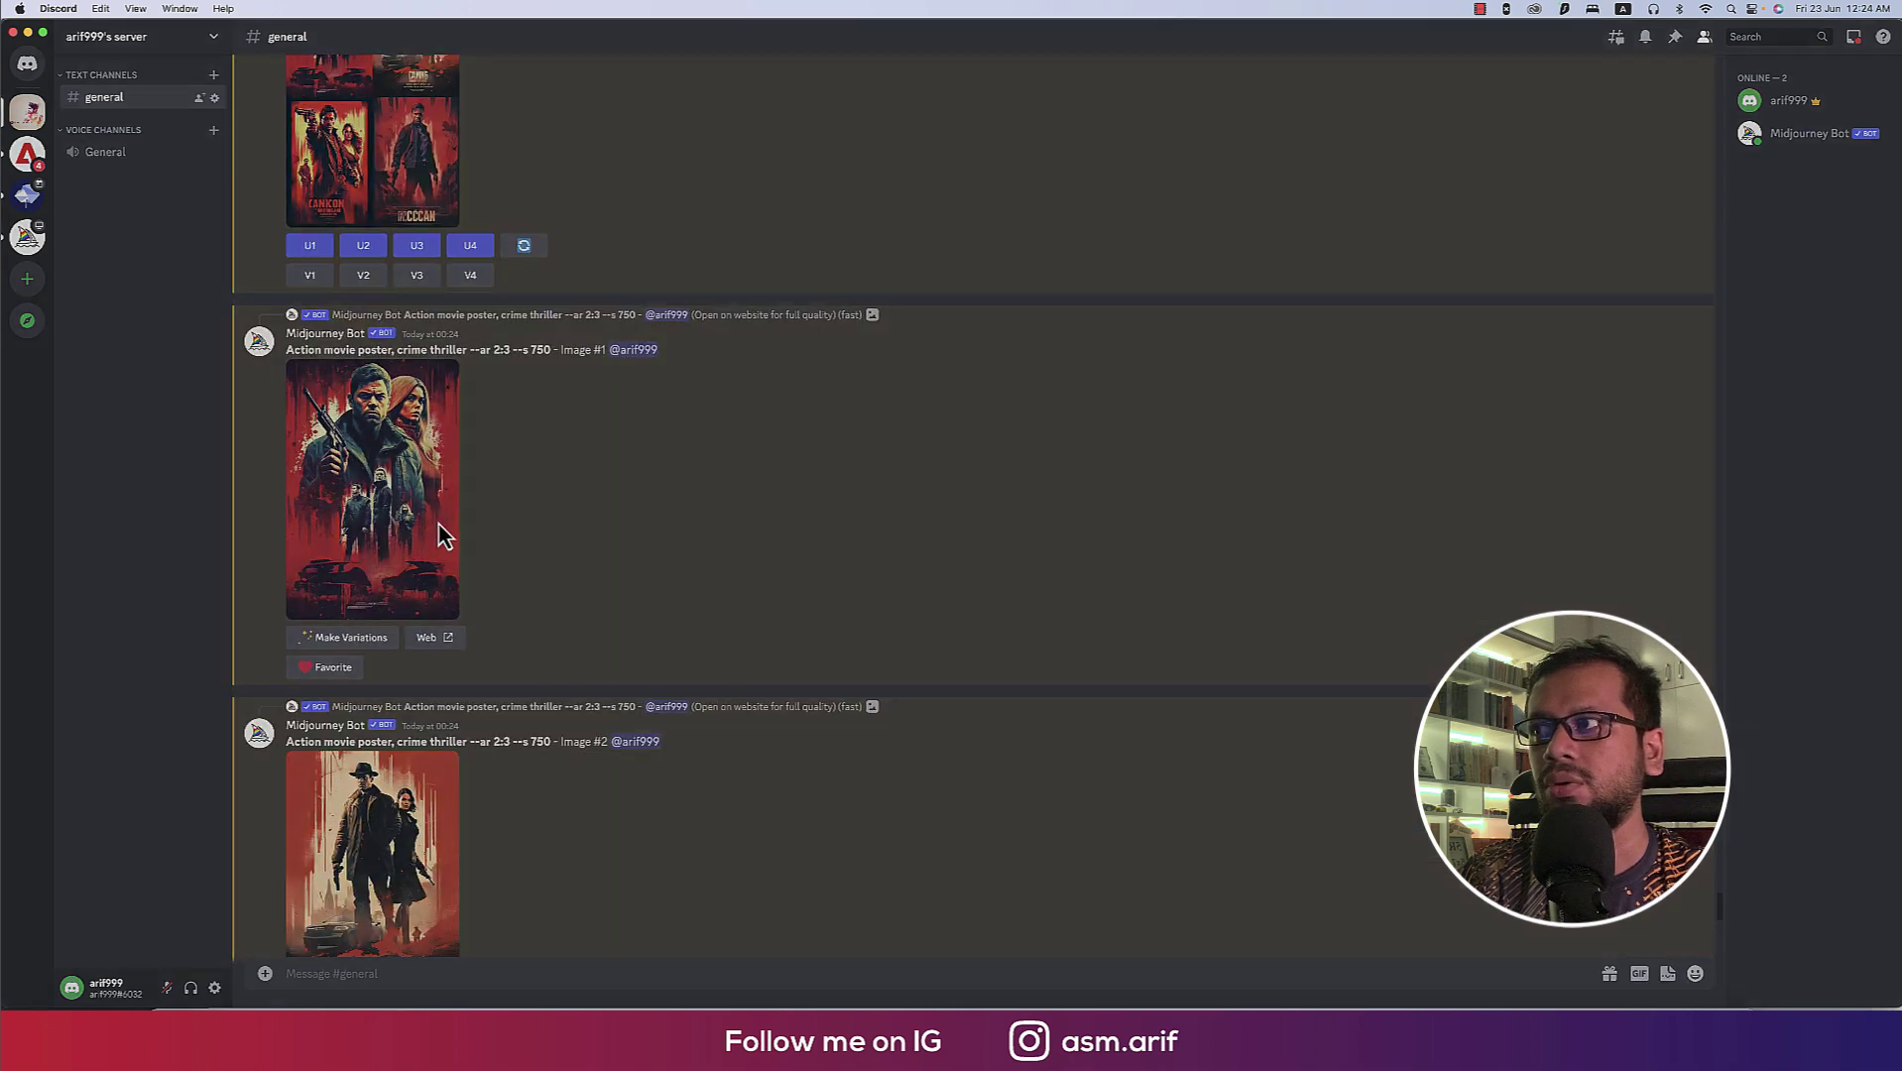
{"action": "left_click", "coordinate": [794, 848]}
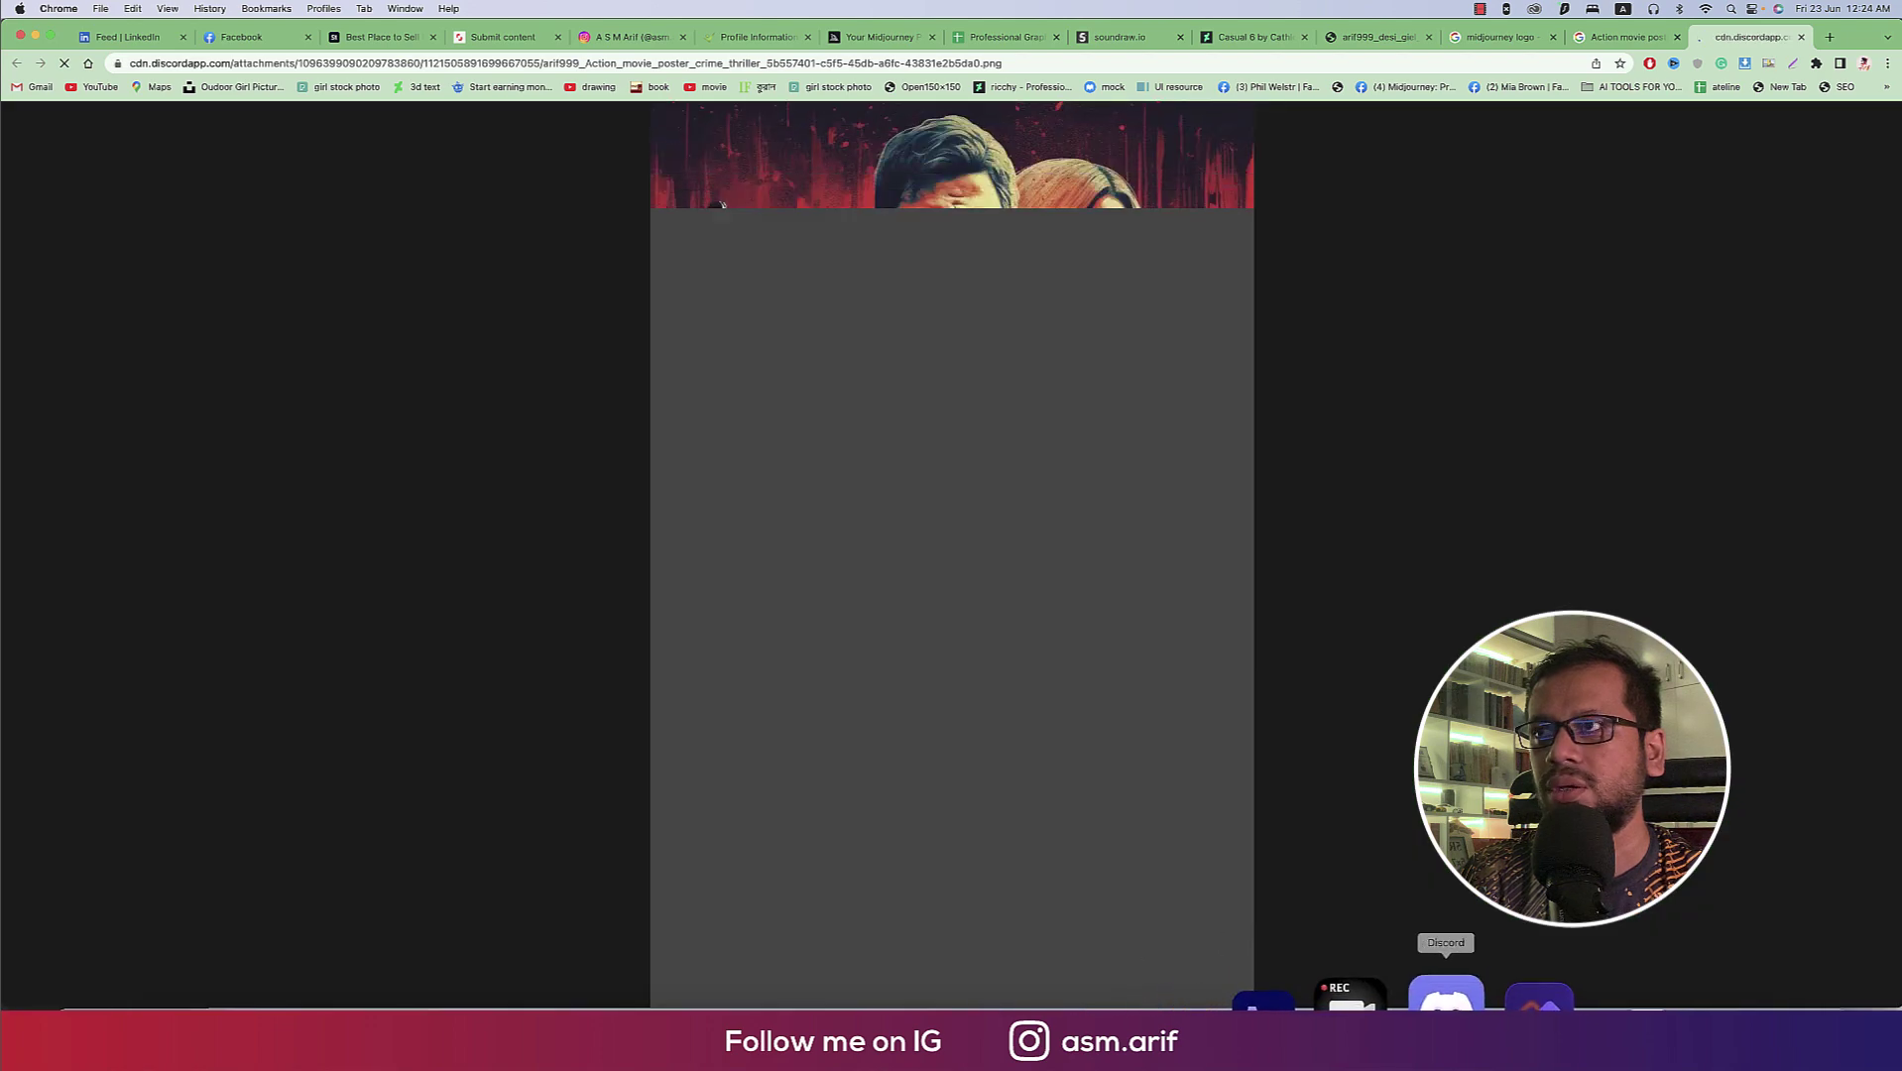
{"action": "left_click", "coordinate": [1444, 995]}
{"action": "left_click", "coordinate": [611, 707]}
Open the second poster and the CANKON poster as full images in the browser.
{"action": "scroll", "coordinate": [486, 778], "scroll_direction": "down", "scroll_amount": 1}
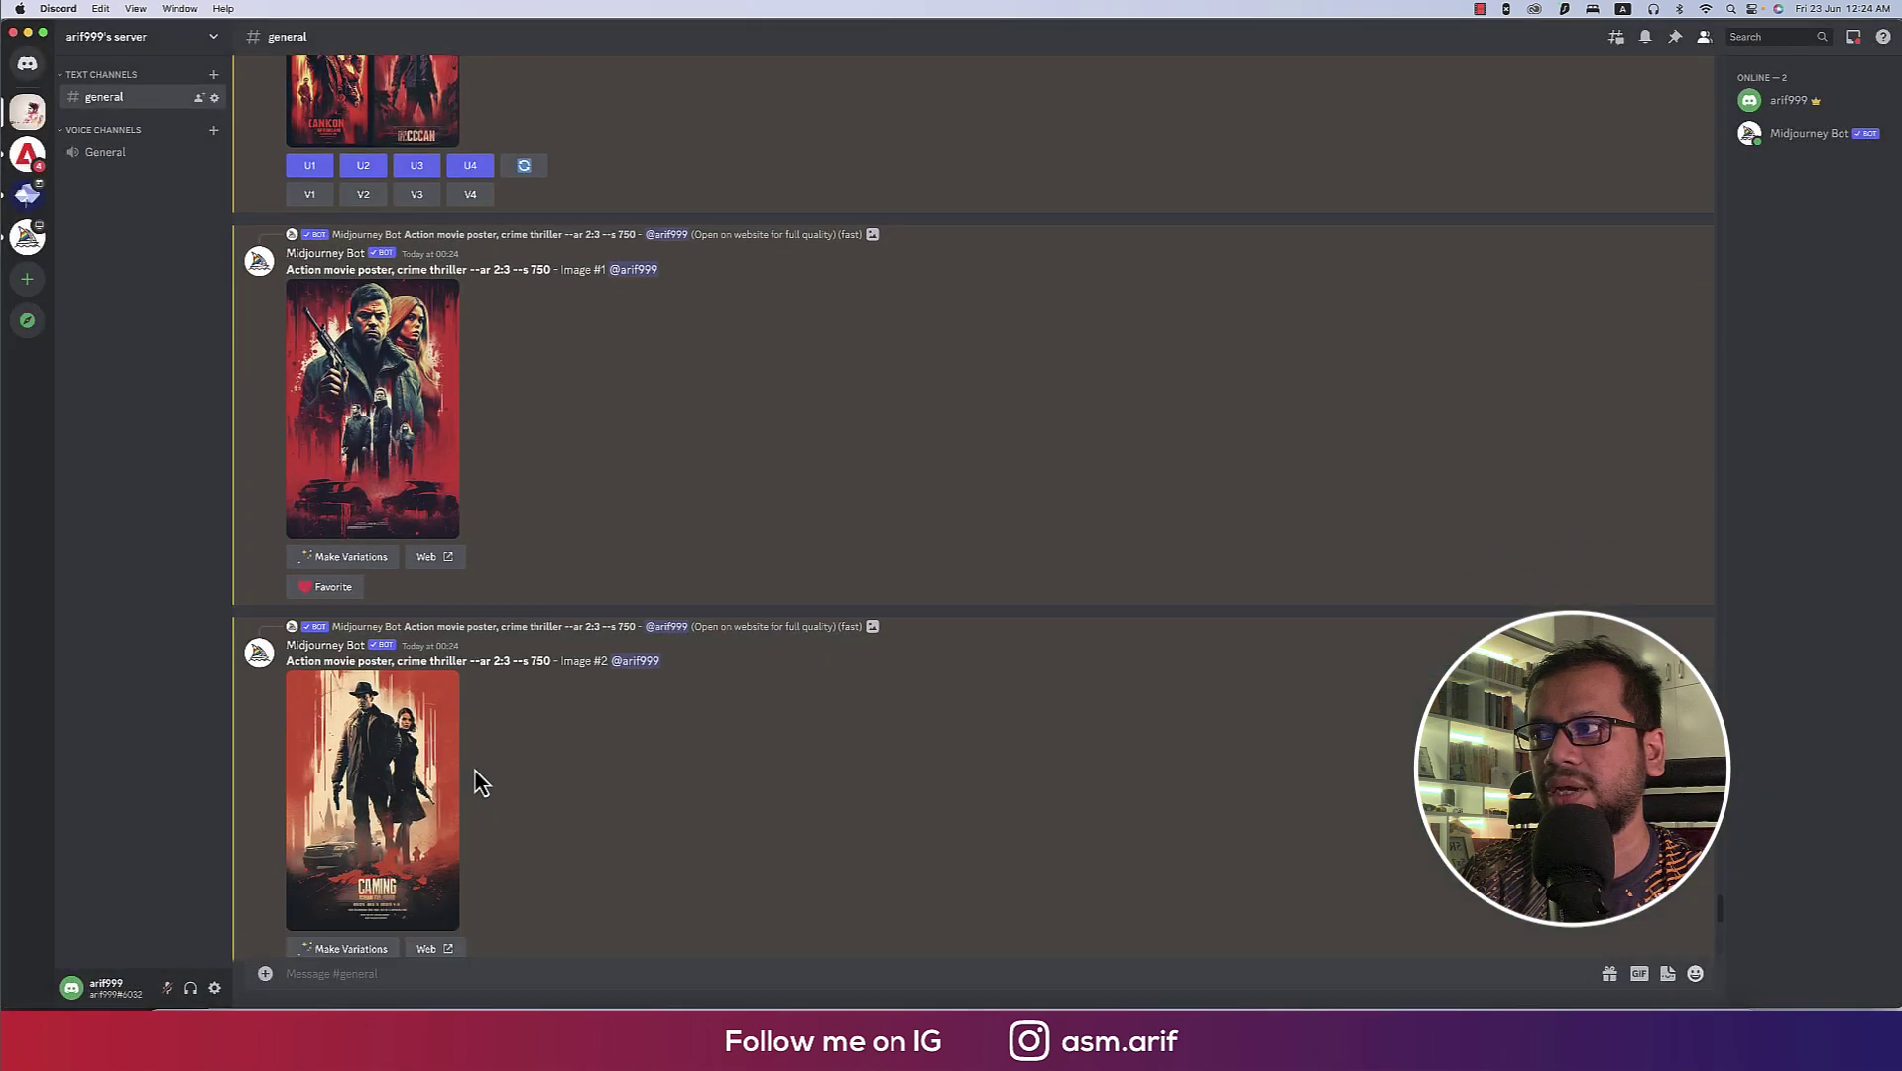
{"action": "left_click", "coordinate": [436, 764]}
{"action": "left_click", "coordinate": [790, 849]}
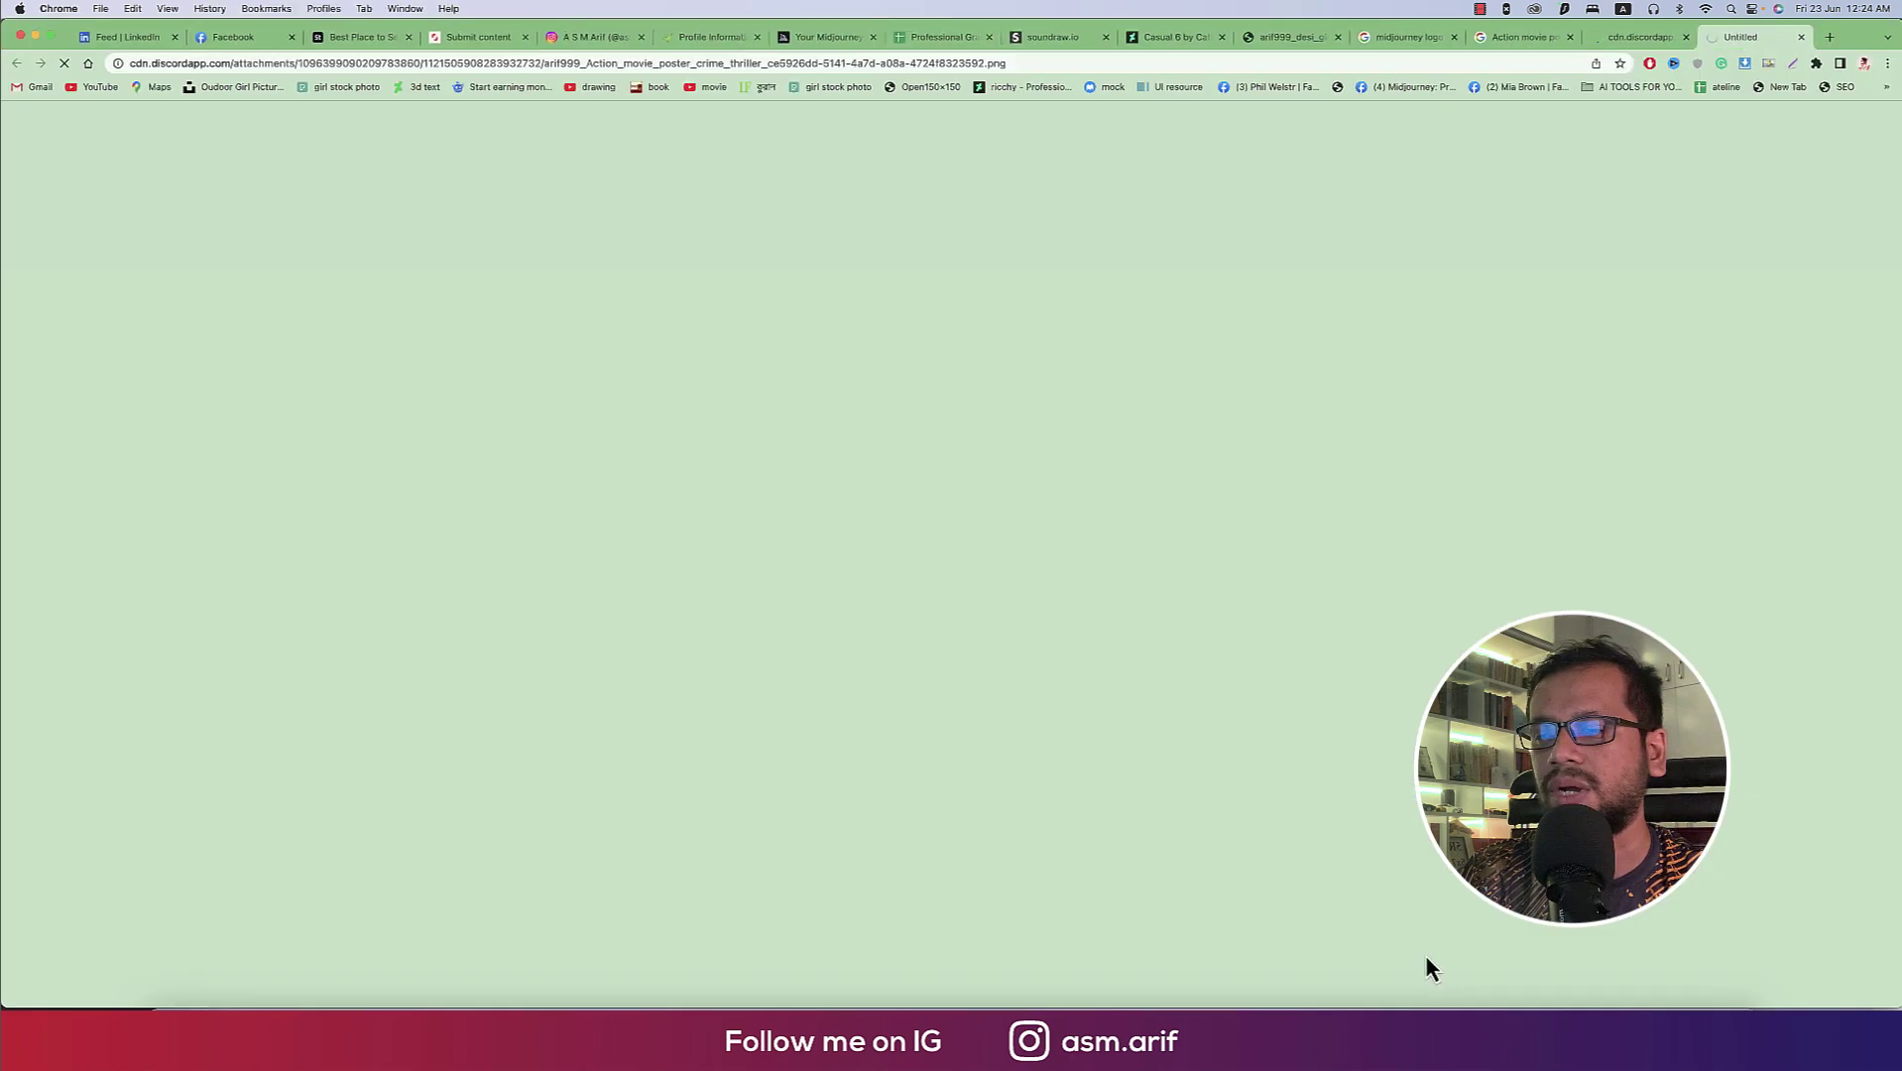
{"action": "left_click", "coordinate": [1435, 1007]}
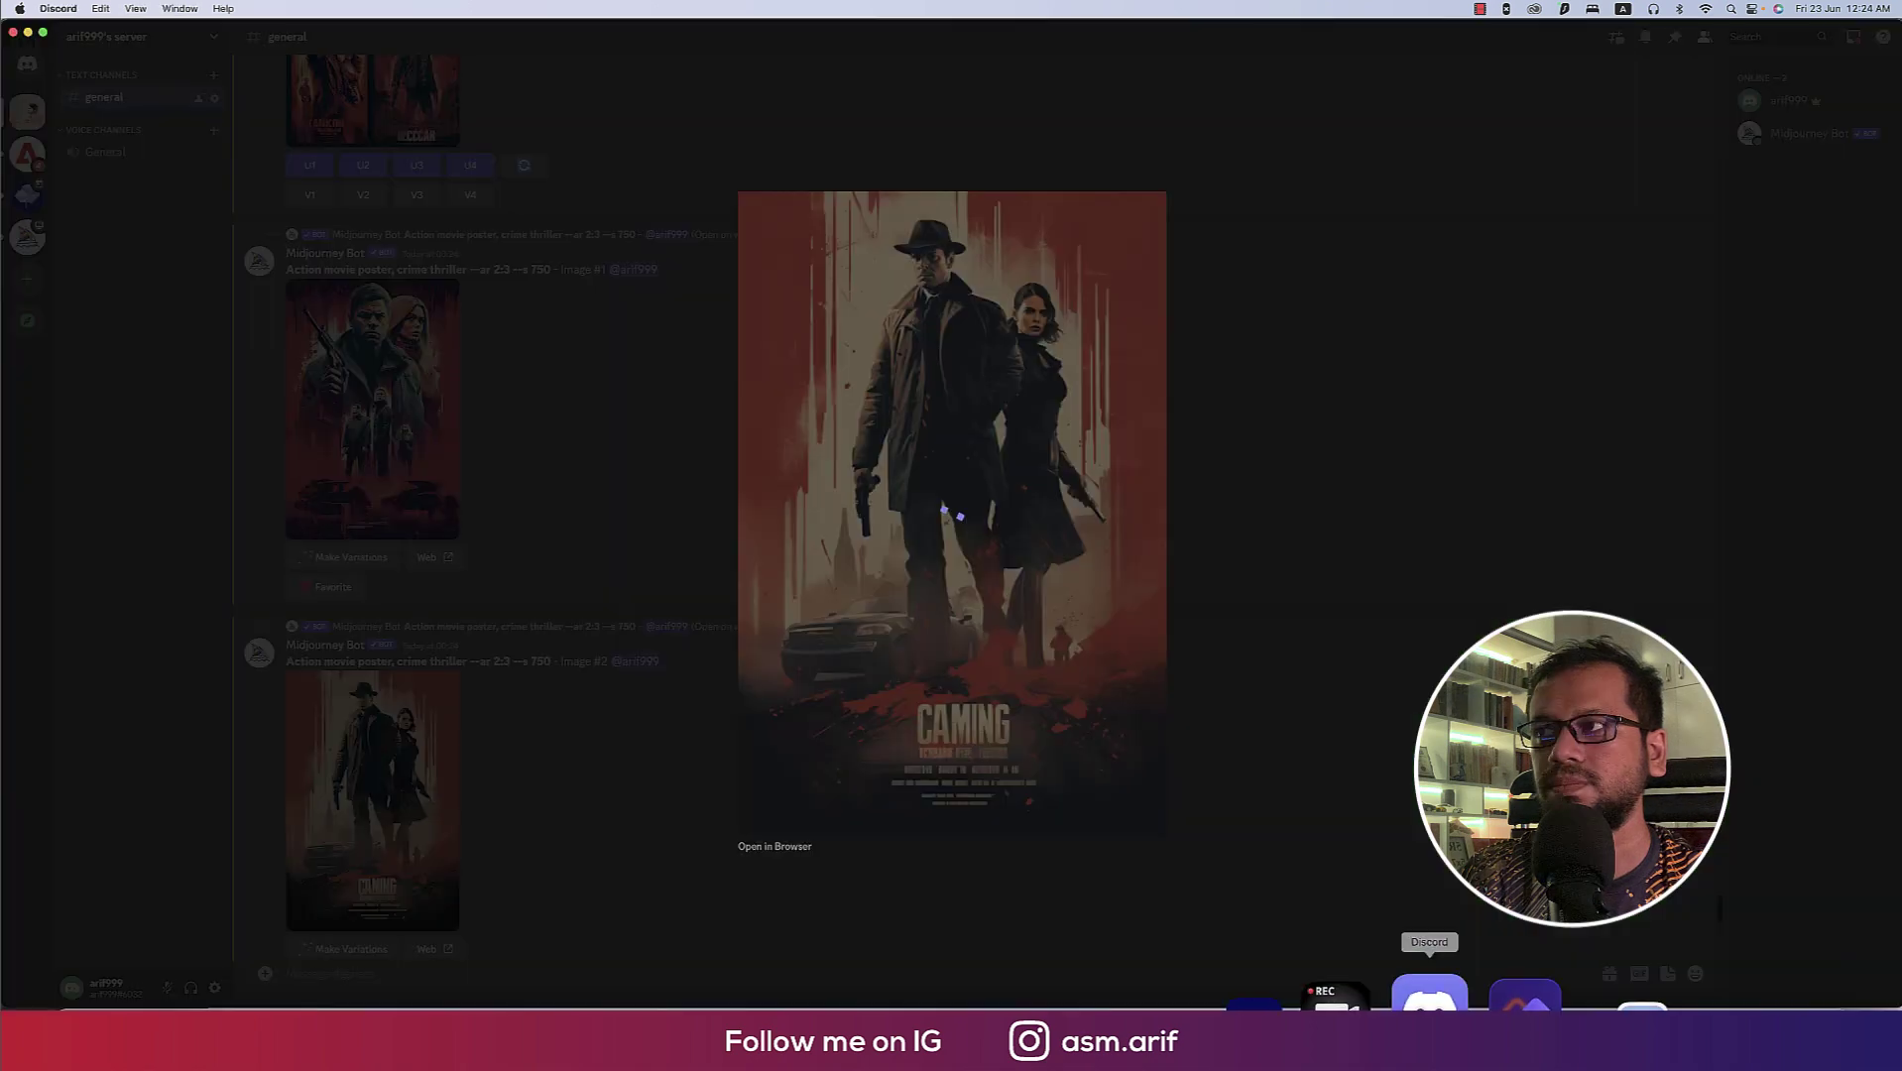
{"action": "left_click", "coordinate": [598, 644]}
{"action": "scroll", "coordinate": [598, 644], "scroll_direction": "down", "scroll_amount": 3}
{"action": "left_click", "coordinate": [372, 536]}
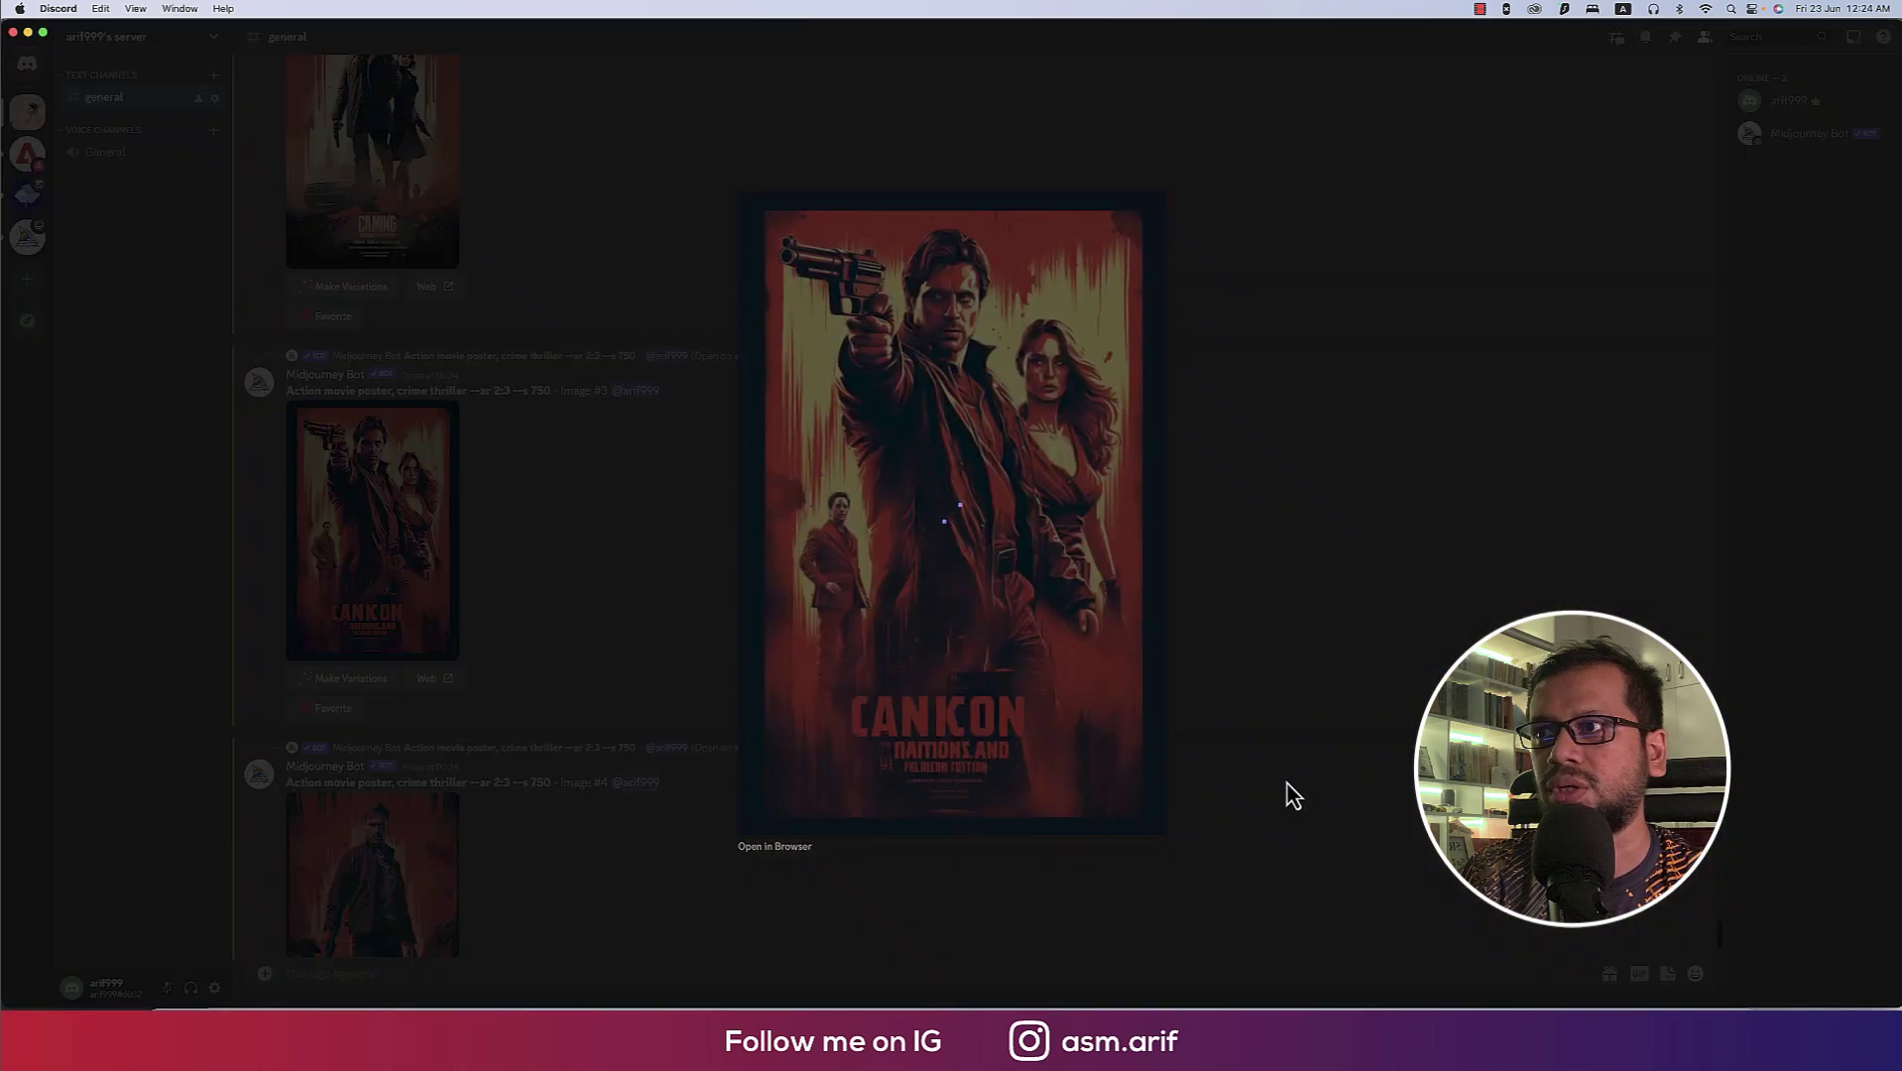
{"action": "left_click", "coordinate": [799, 850]}
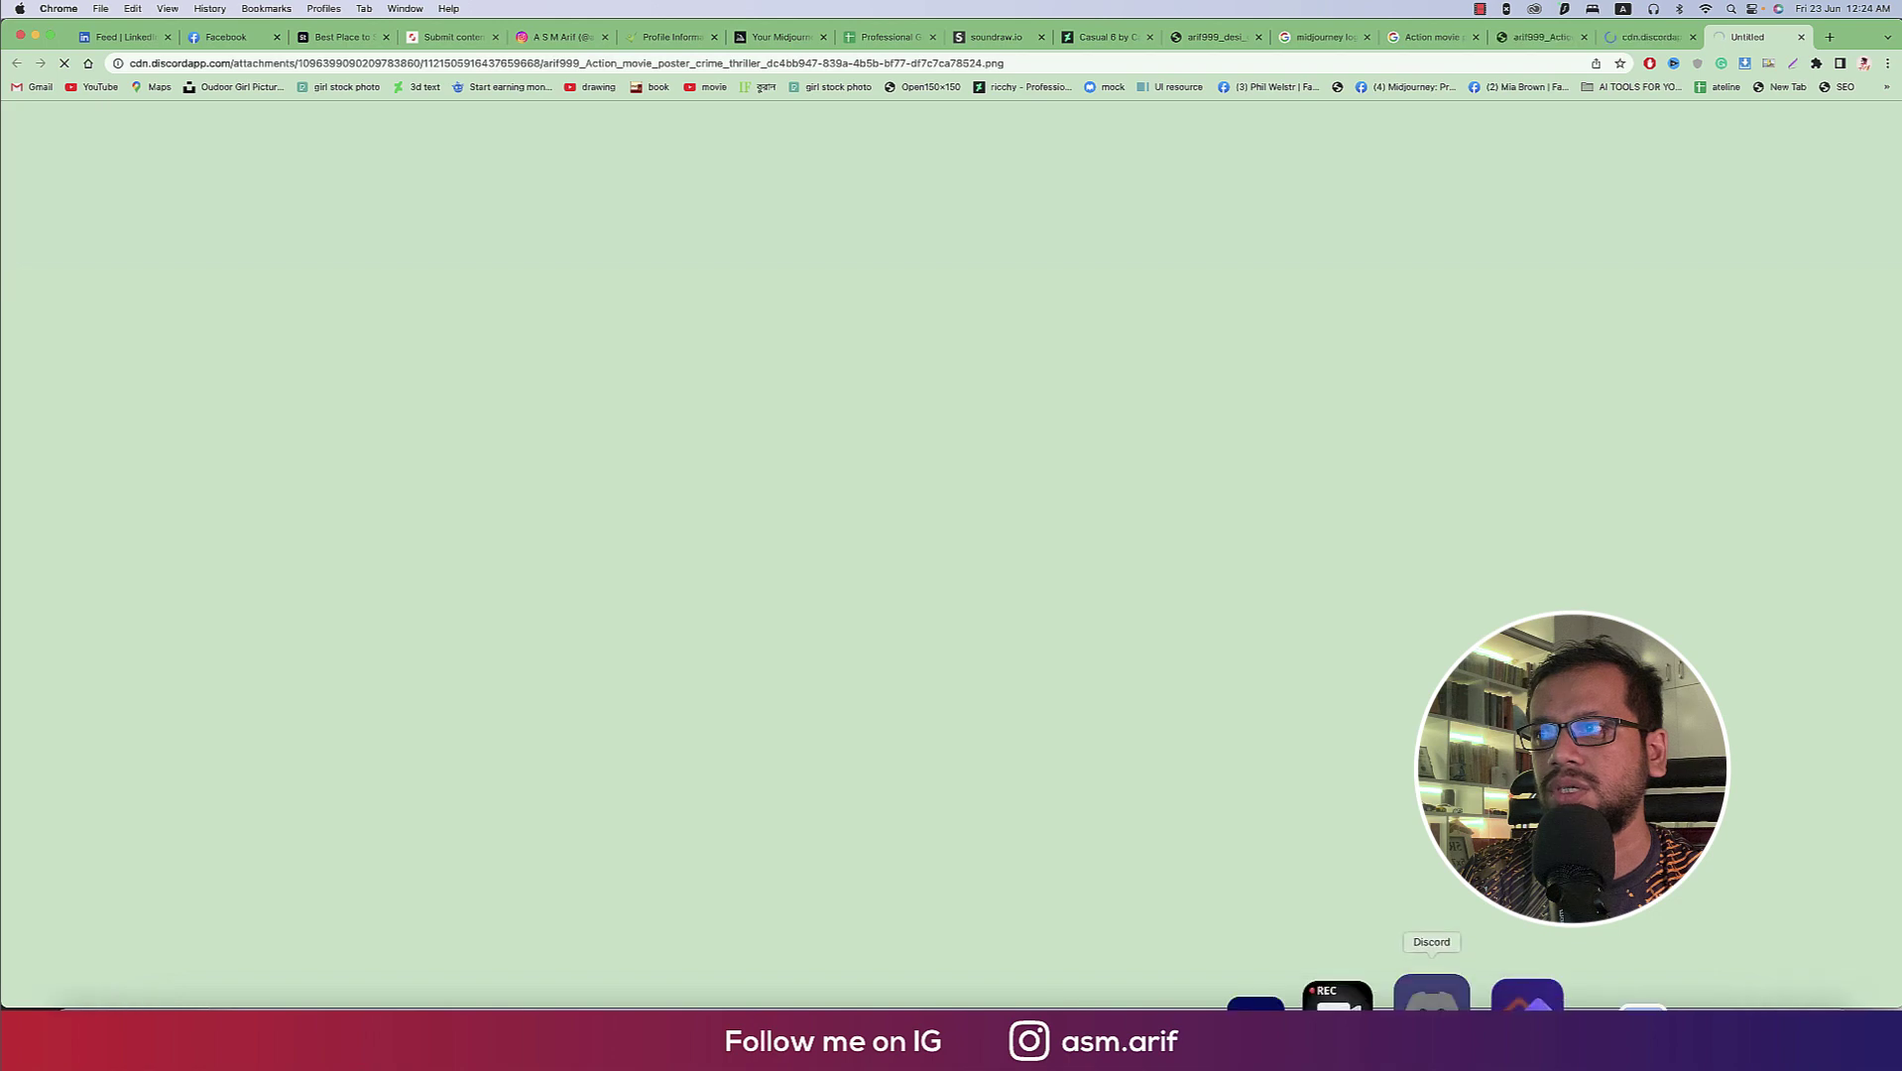
{"action": "left_click", "coordinate": [1431, 1002]}
{"action": "left_click", "coordinate": [694, 719]}
Open the CCCAN poster in the browser, save the poster image, and close leftover tabs.
{"action": "scroll", "coordinate": [620, 692], "scroll_direction": "down", "scroll_amount": 2}
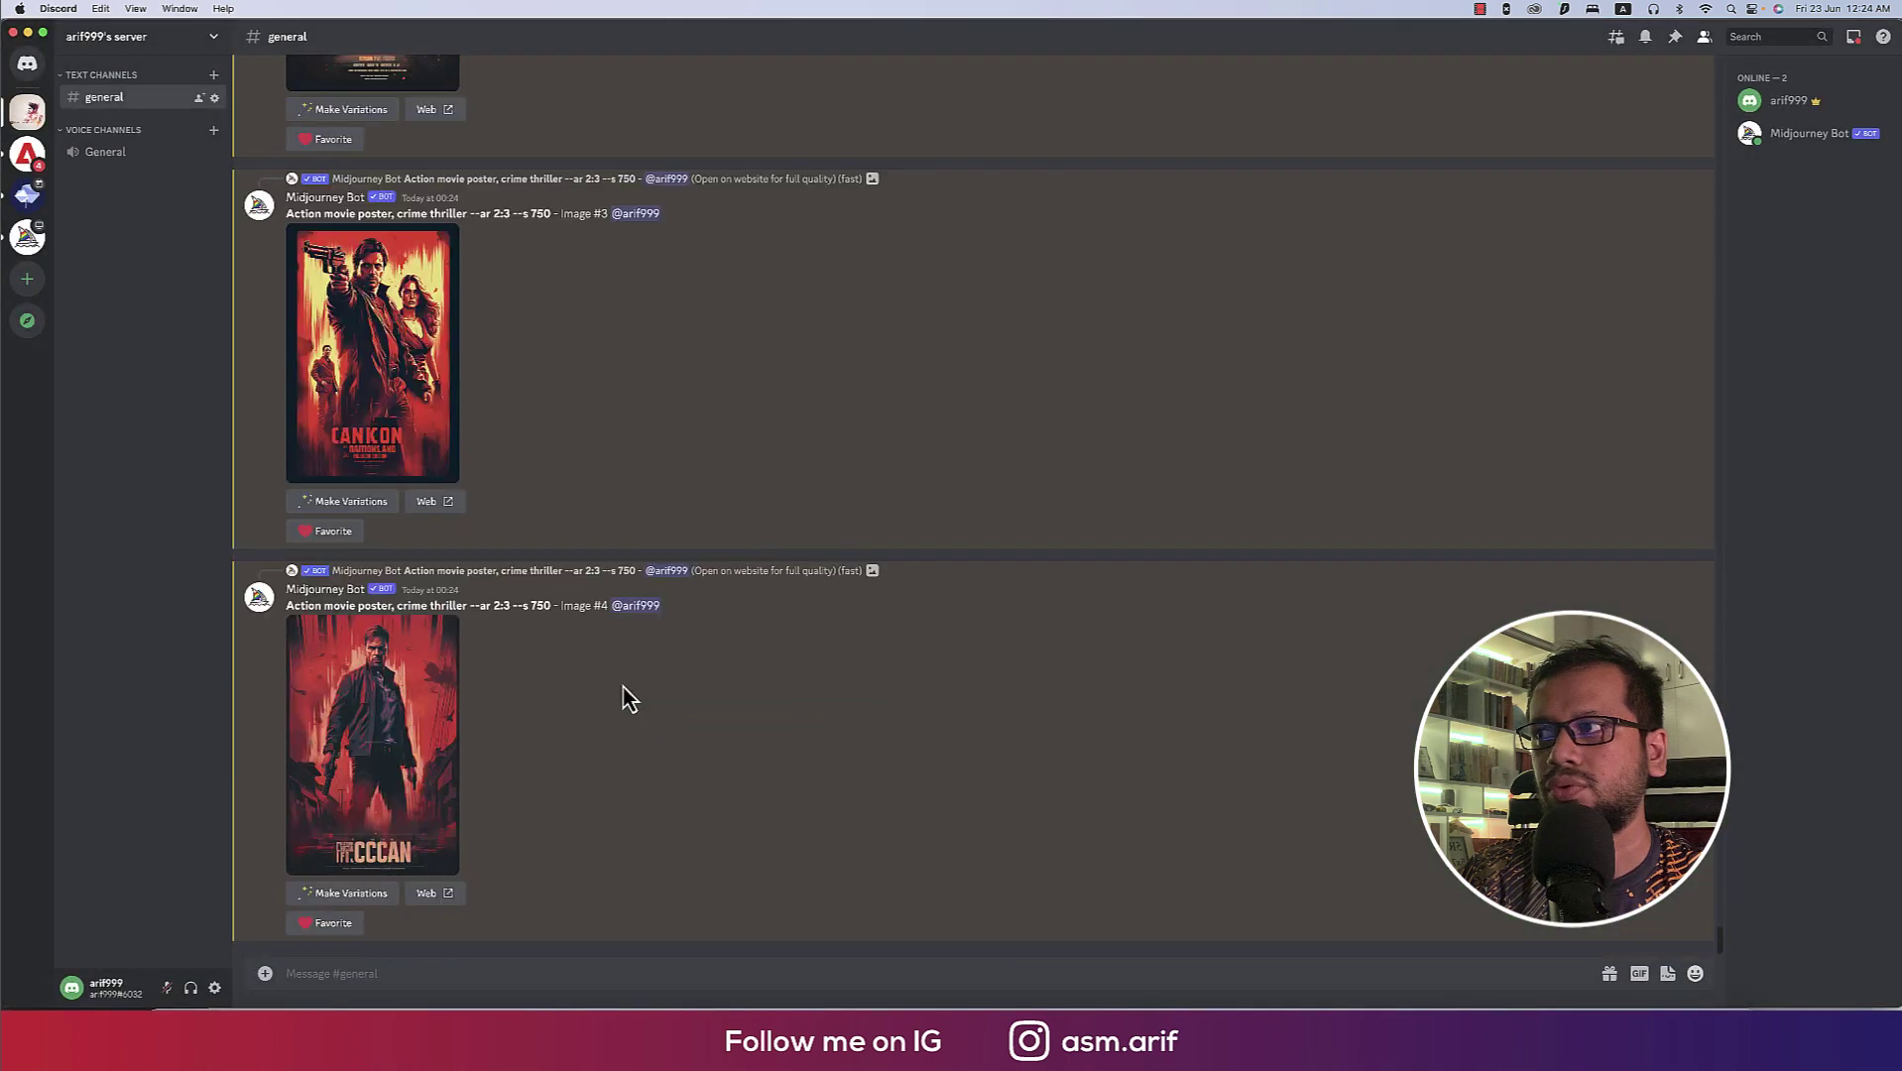
{"action": "left_click", "coordinate": [380, 734]}
{"action": "left_click", "coordinate": [775, 847]}
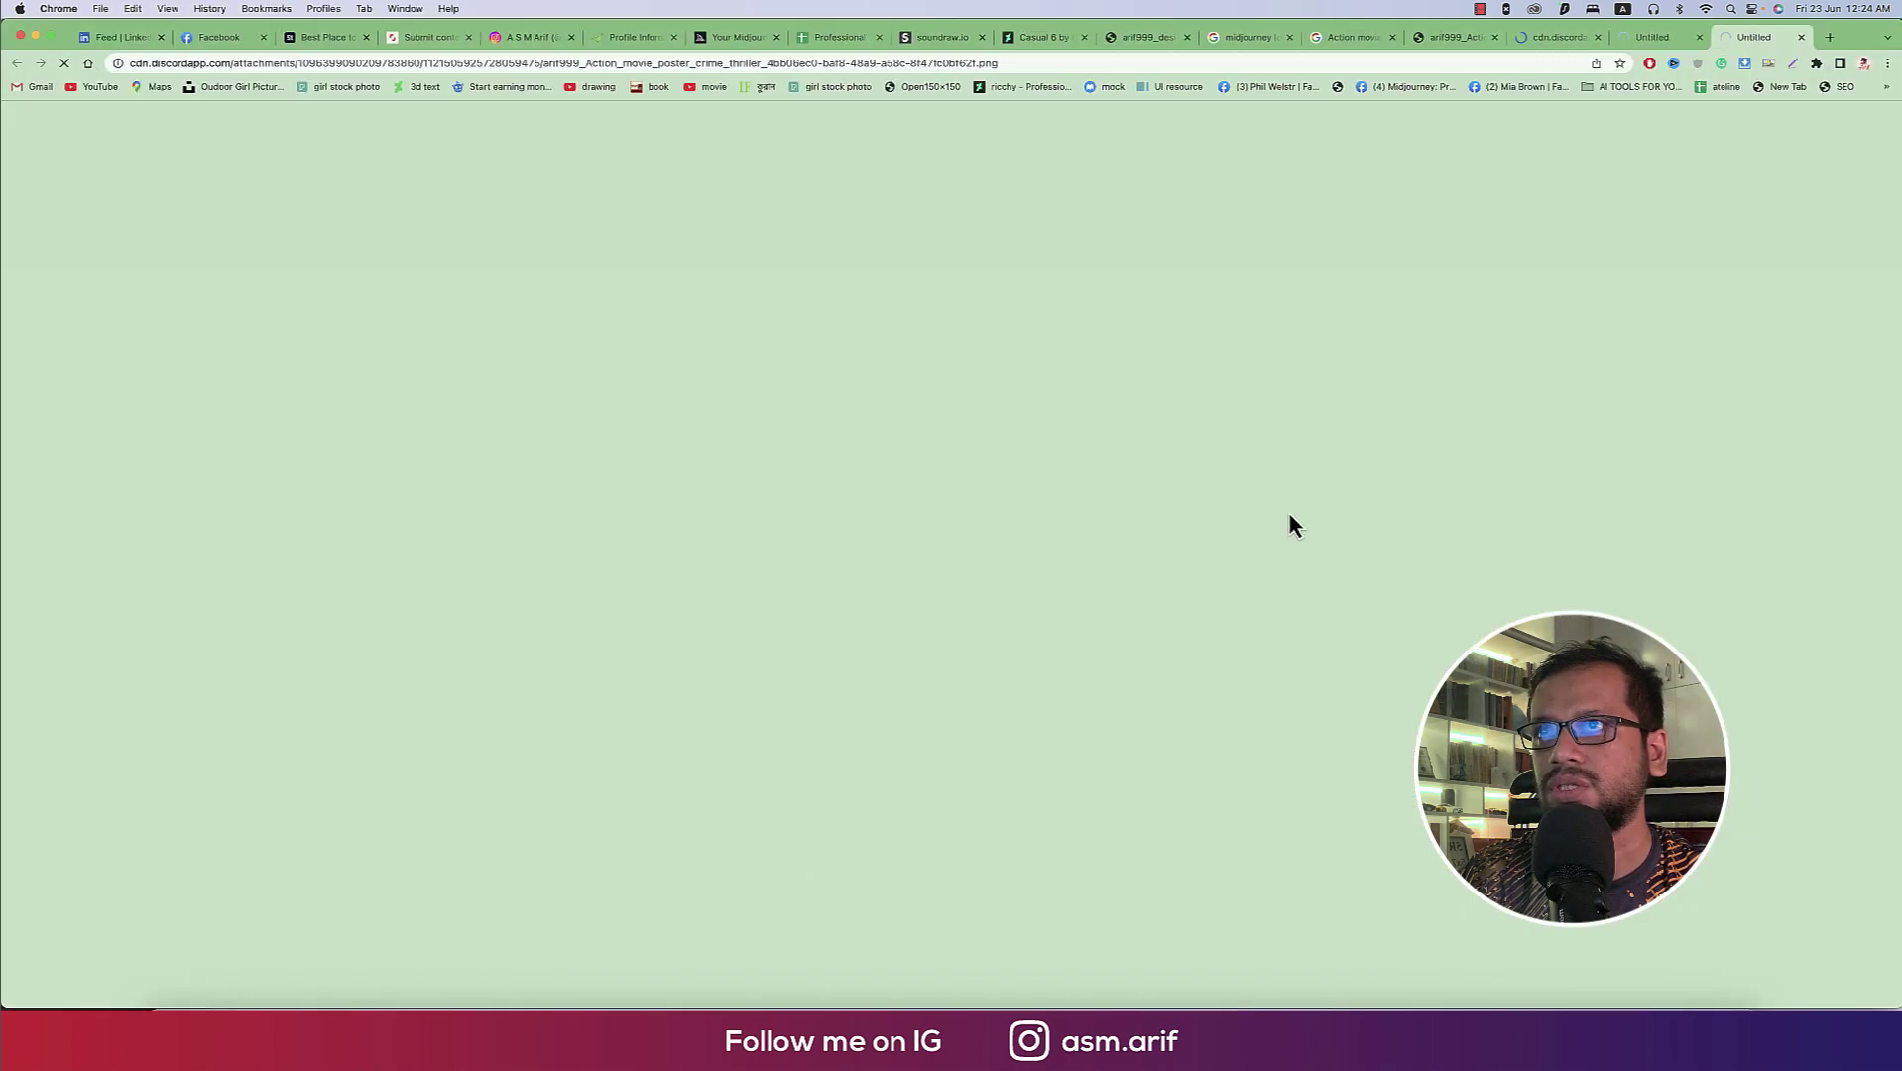
{"action": "left_click", "coordinate": [1431, 38]}
{"action": "right_click", "coordinate": [1051, 318]}
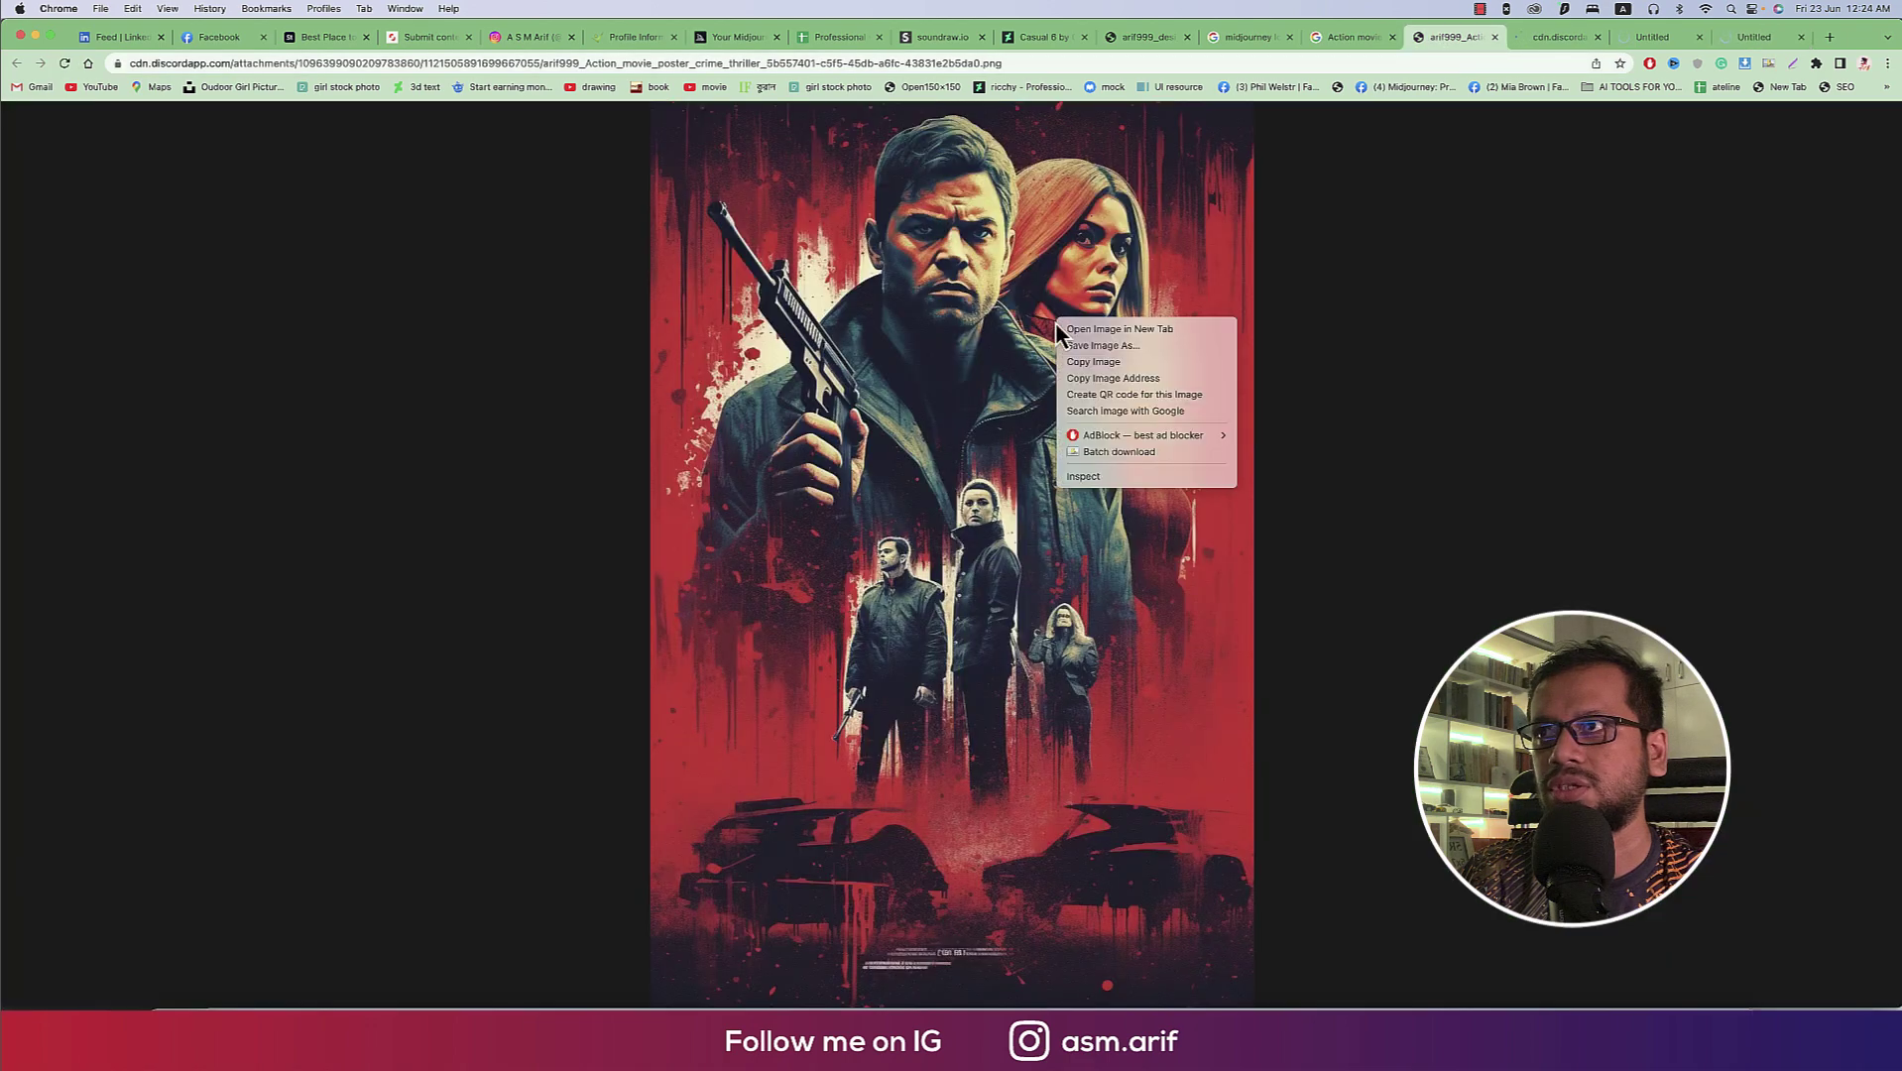
{"action": "left_click", "coordinate": [1099, 347]}
{"action": "key", "text": "Return"}
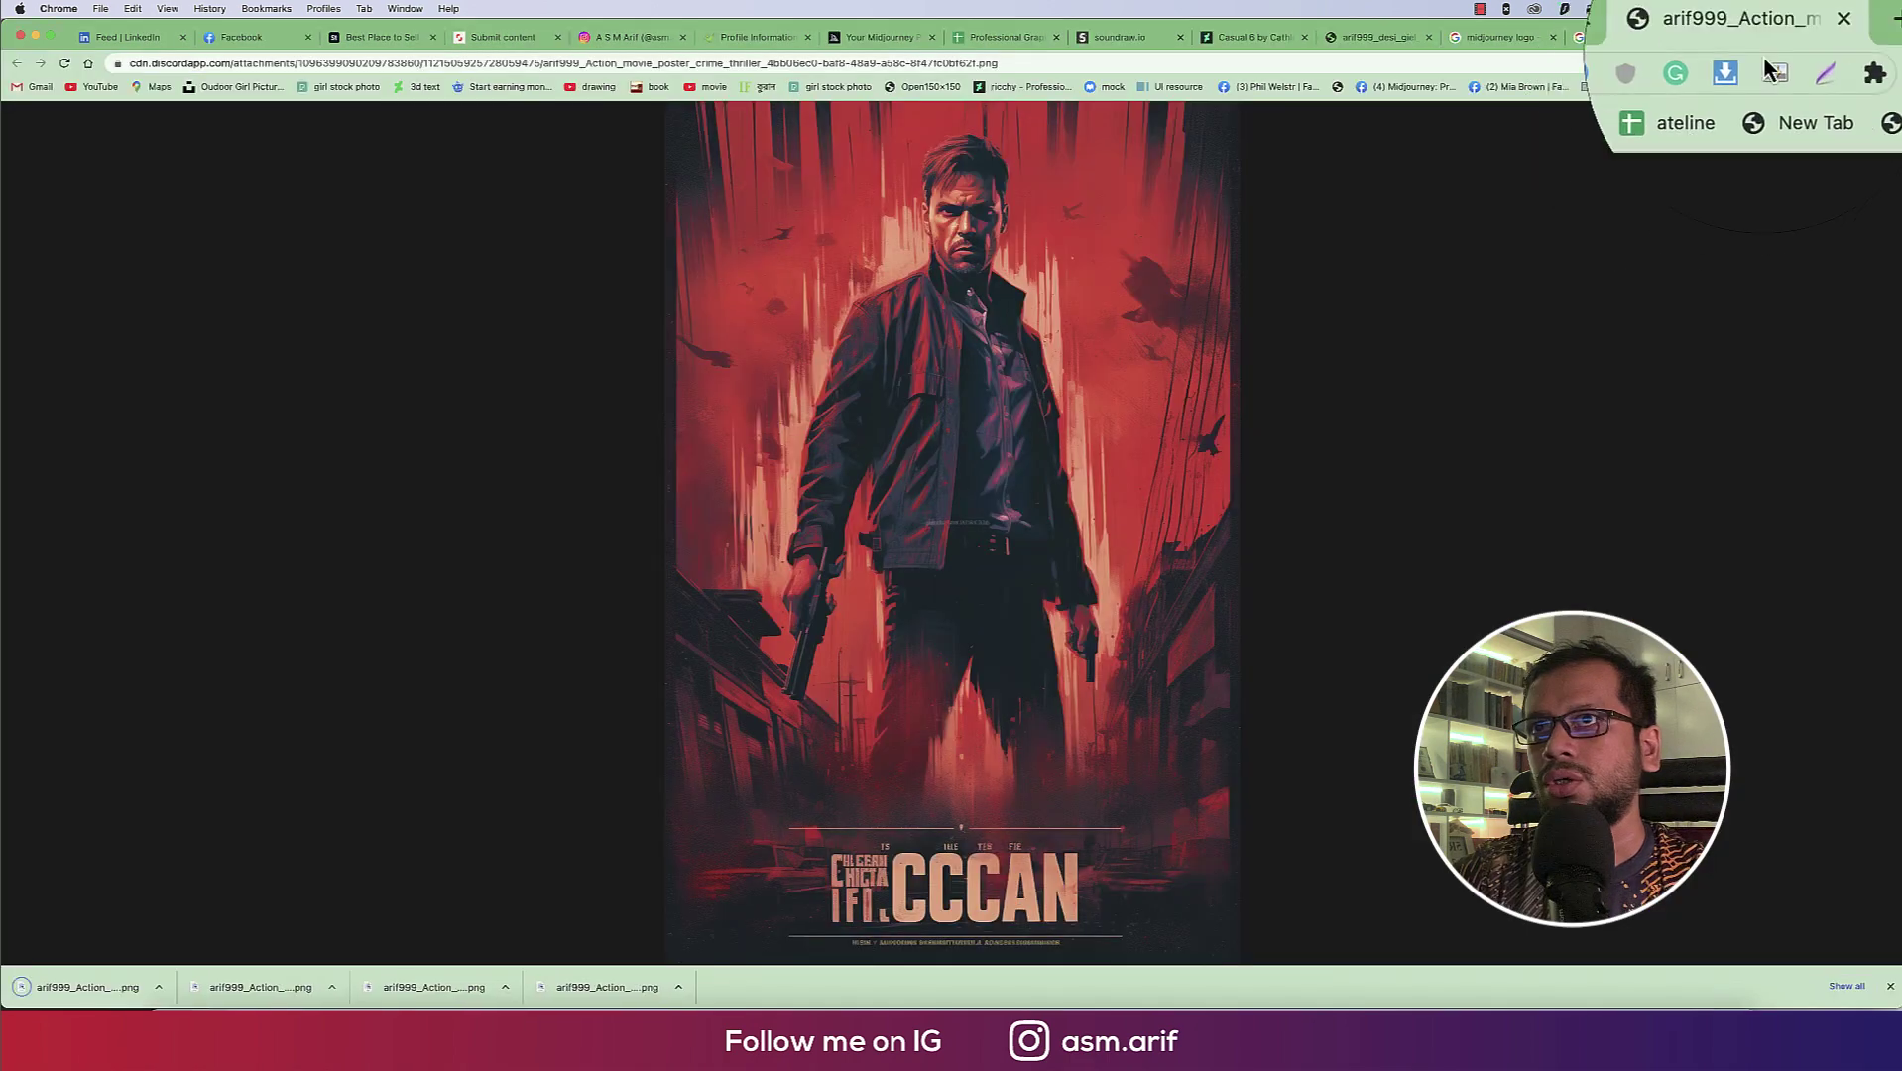
{"action": "left_click", "coordinate": [1801, 37]}
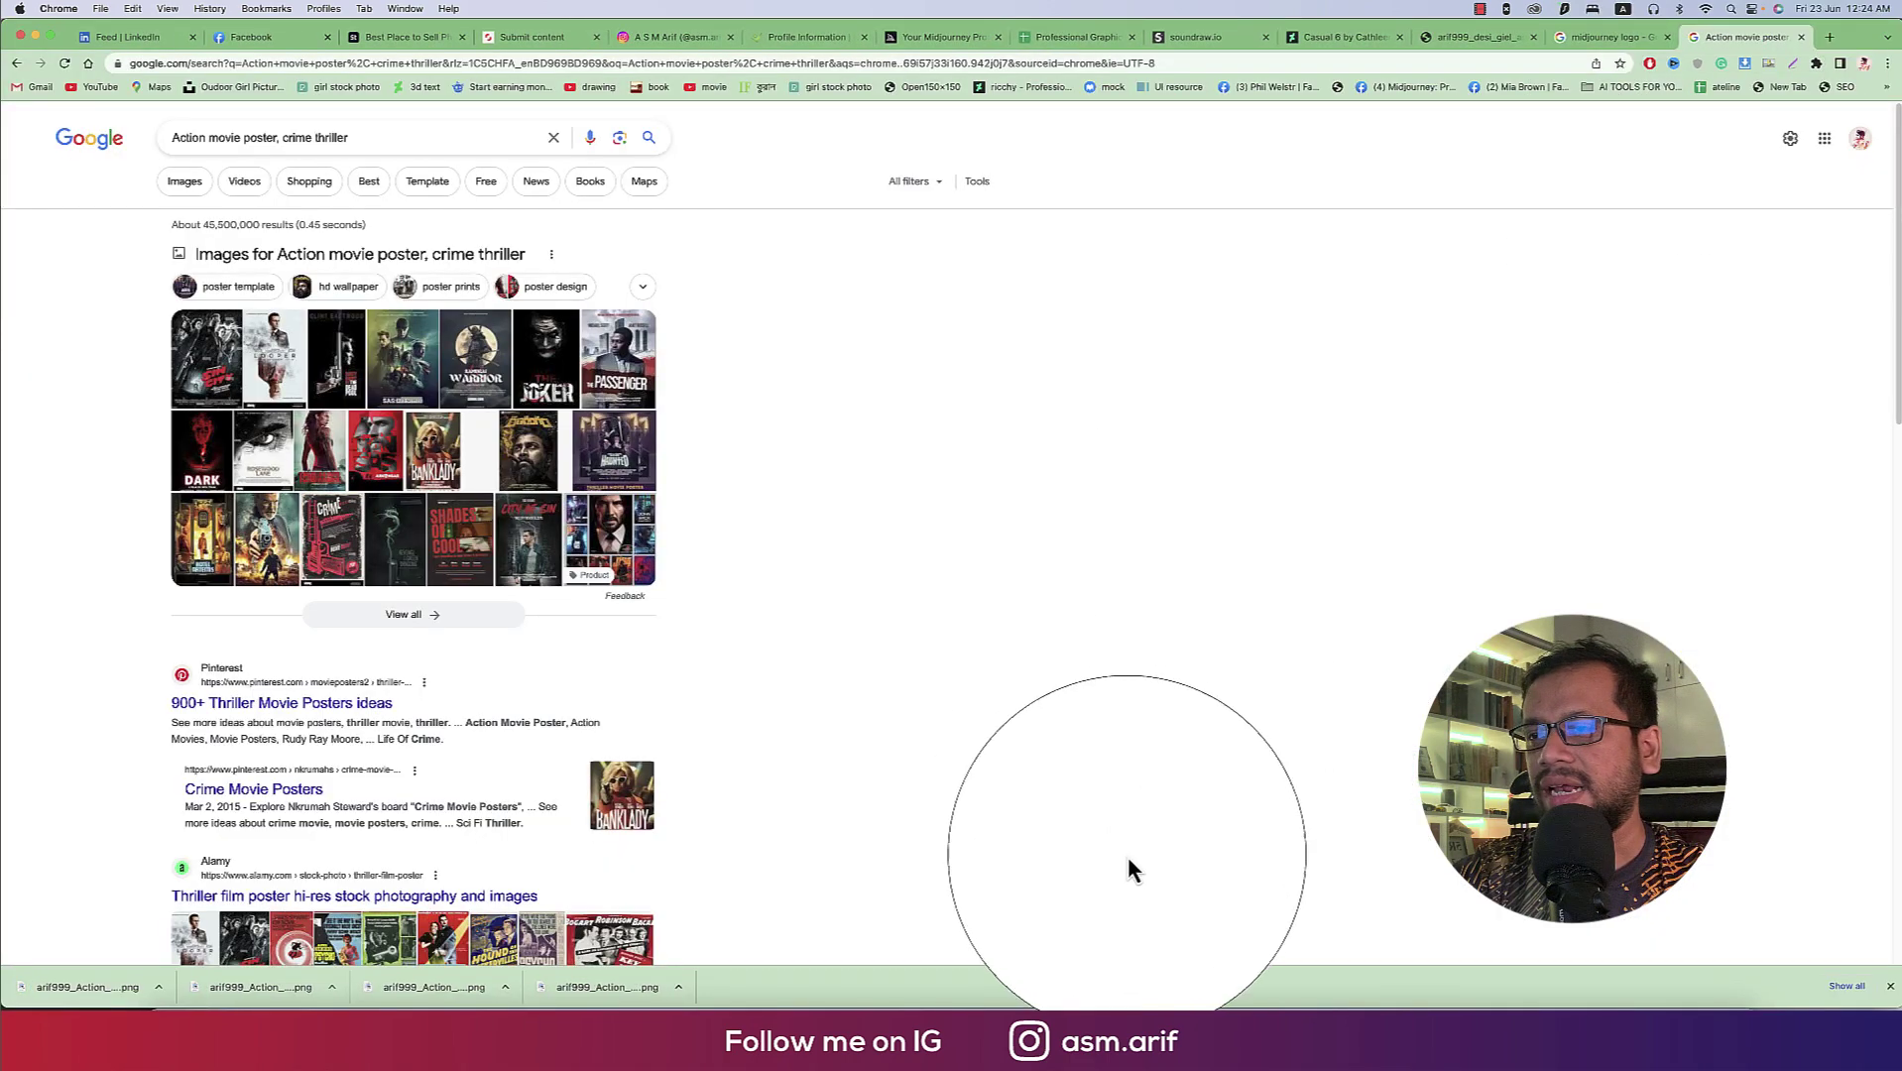
Open all four downloaded crime-thriller poster PNGs as separate documents in Photoshop.
{"action": "left_click", "coordinate": [872, 1022]}
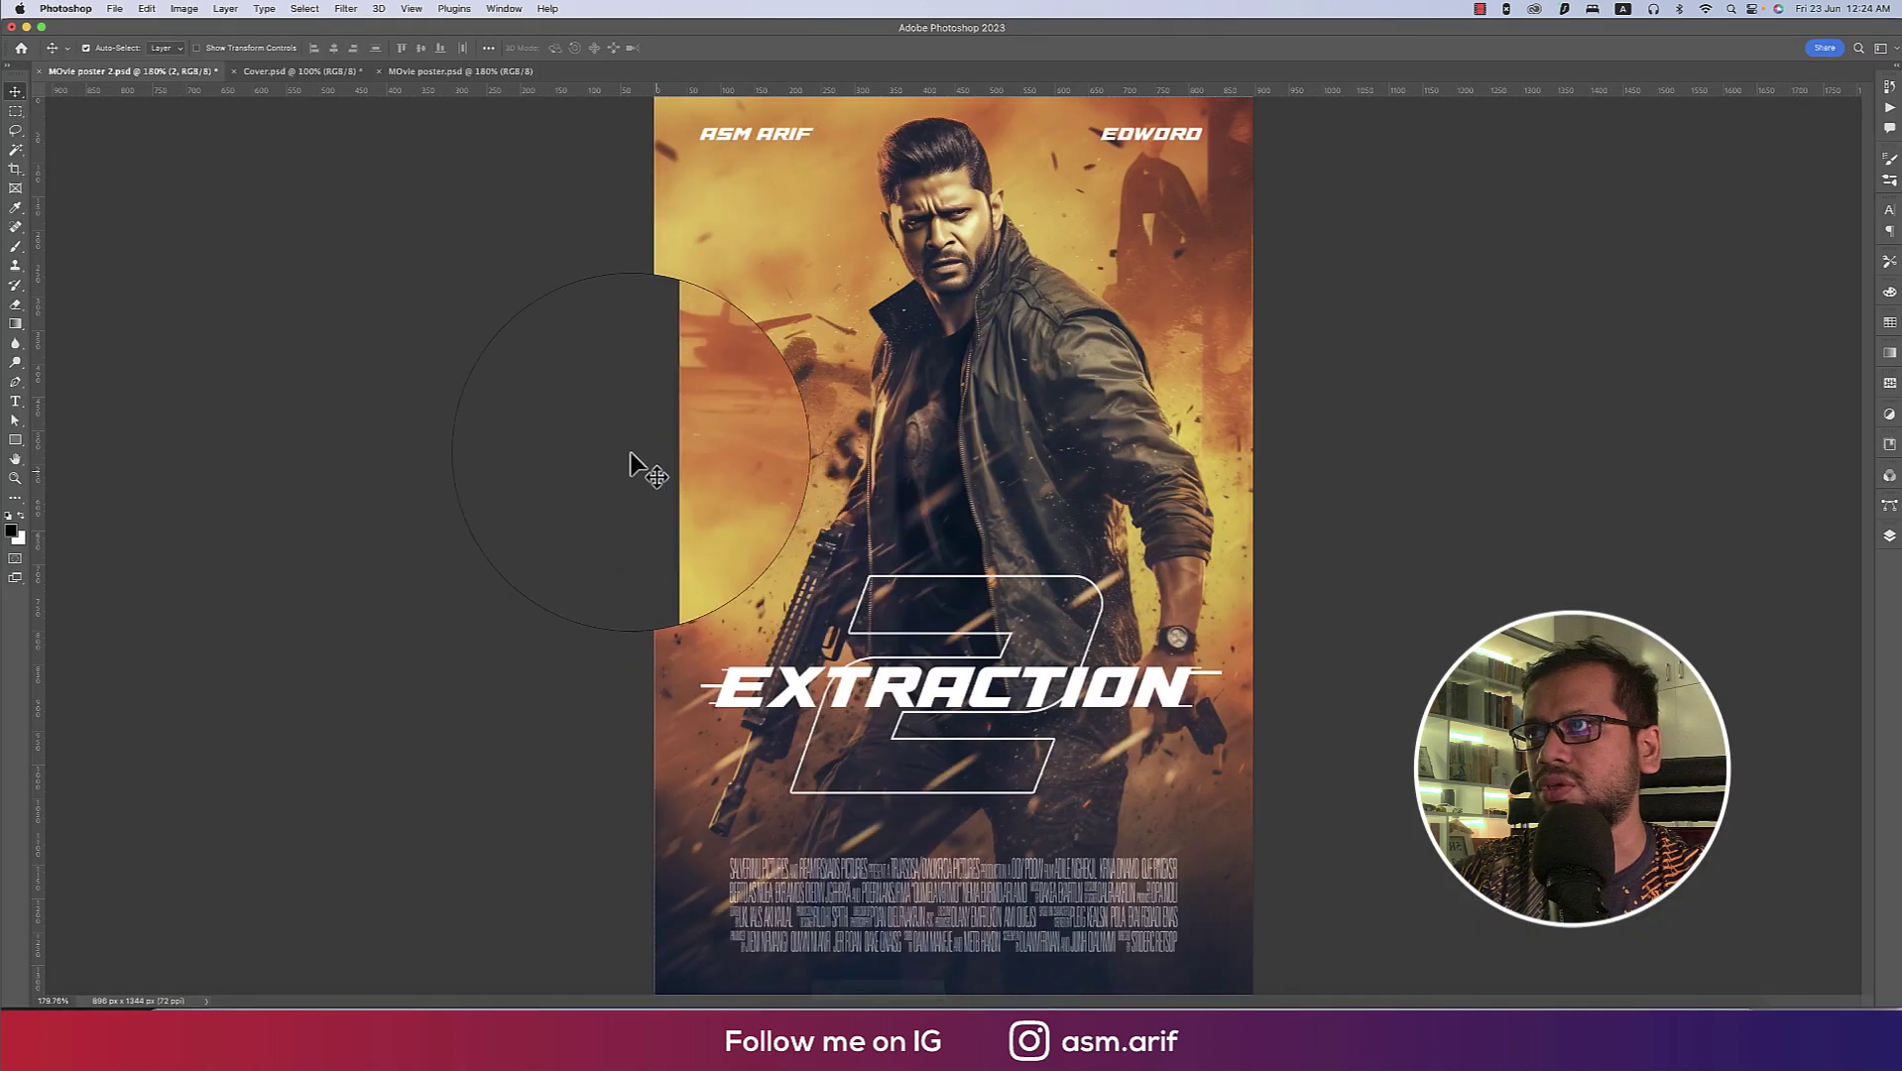
{"action": "left_click", "coordinate": [115, 8]}
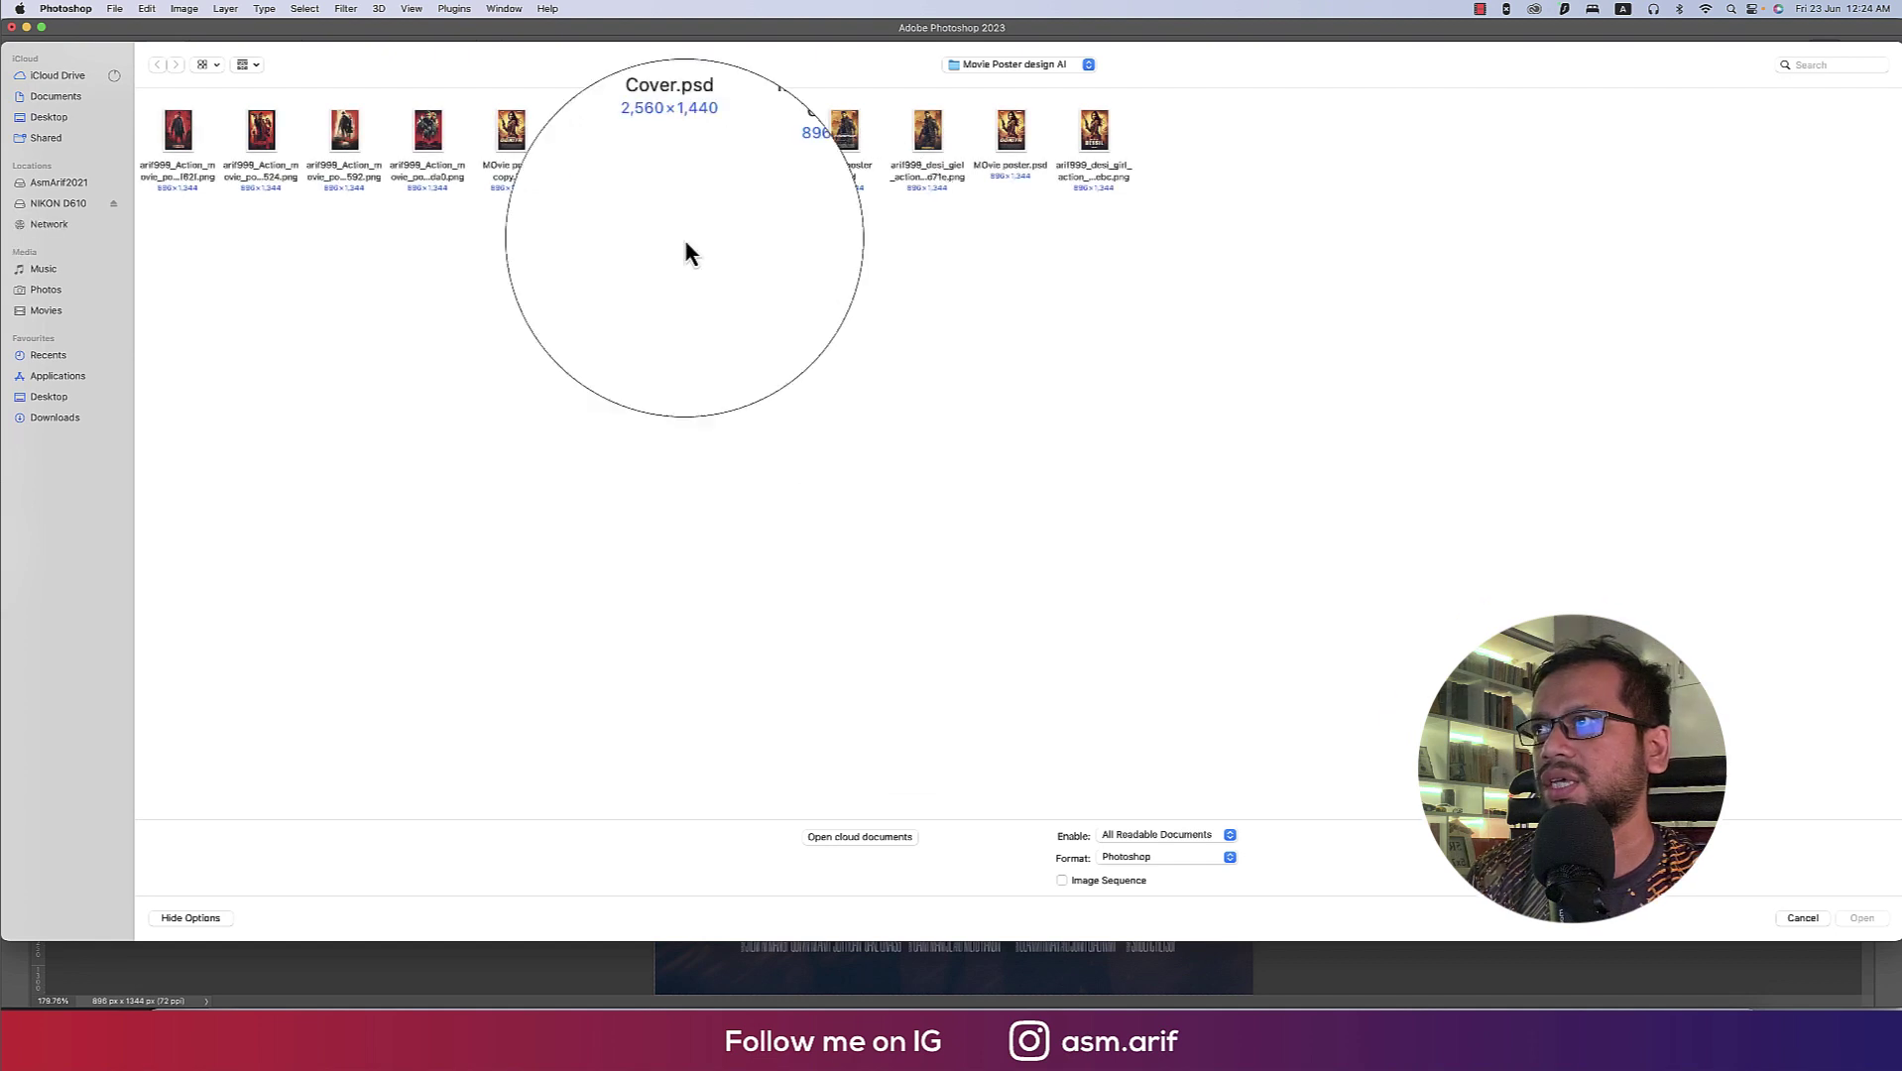
{"action": "left_click", "coordinate": [168, 134]}
{"action": "left_click", "coordinate": [427, 129], "text": "shift"}
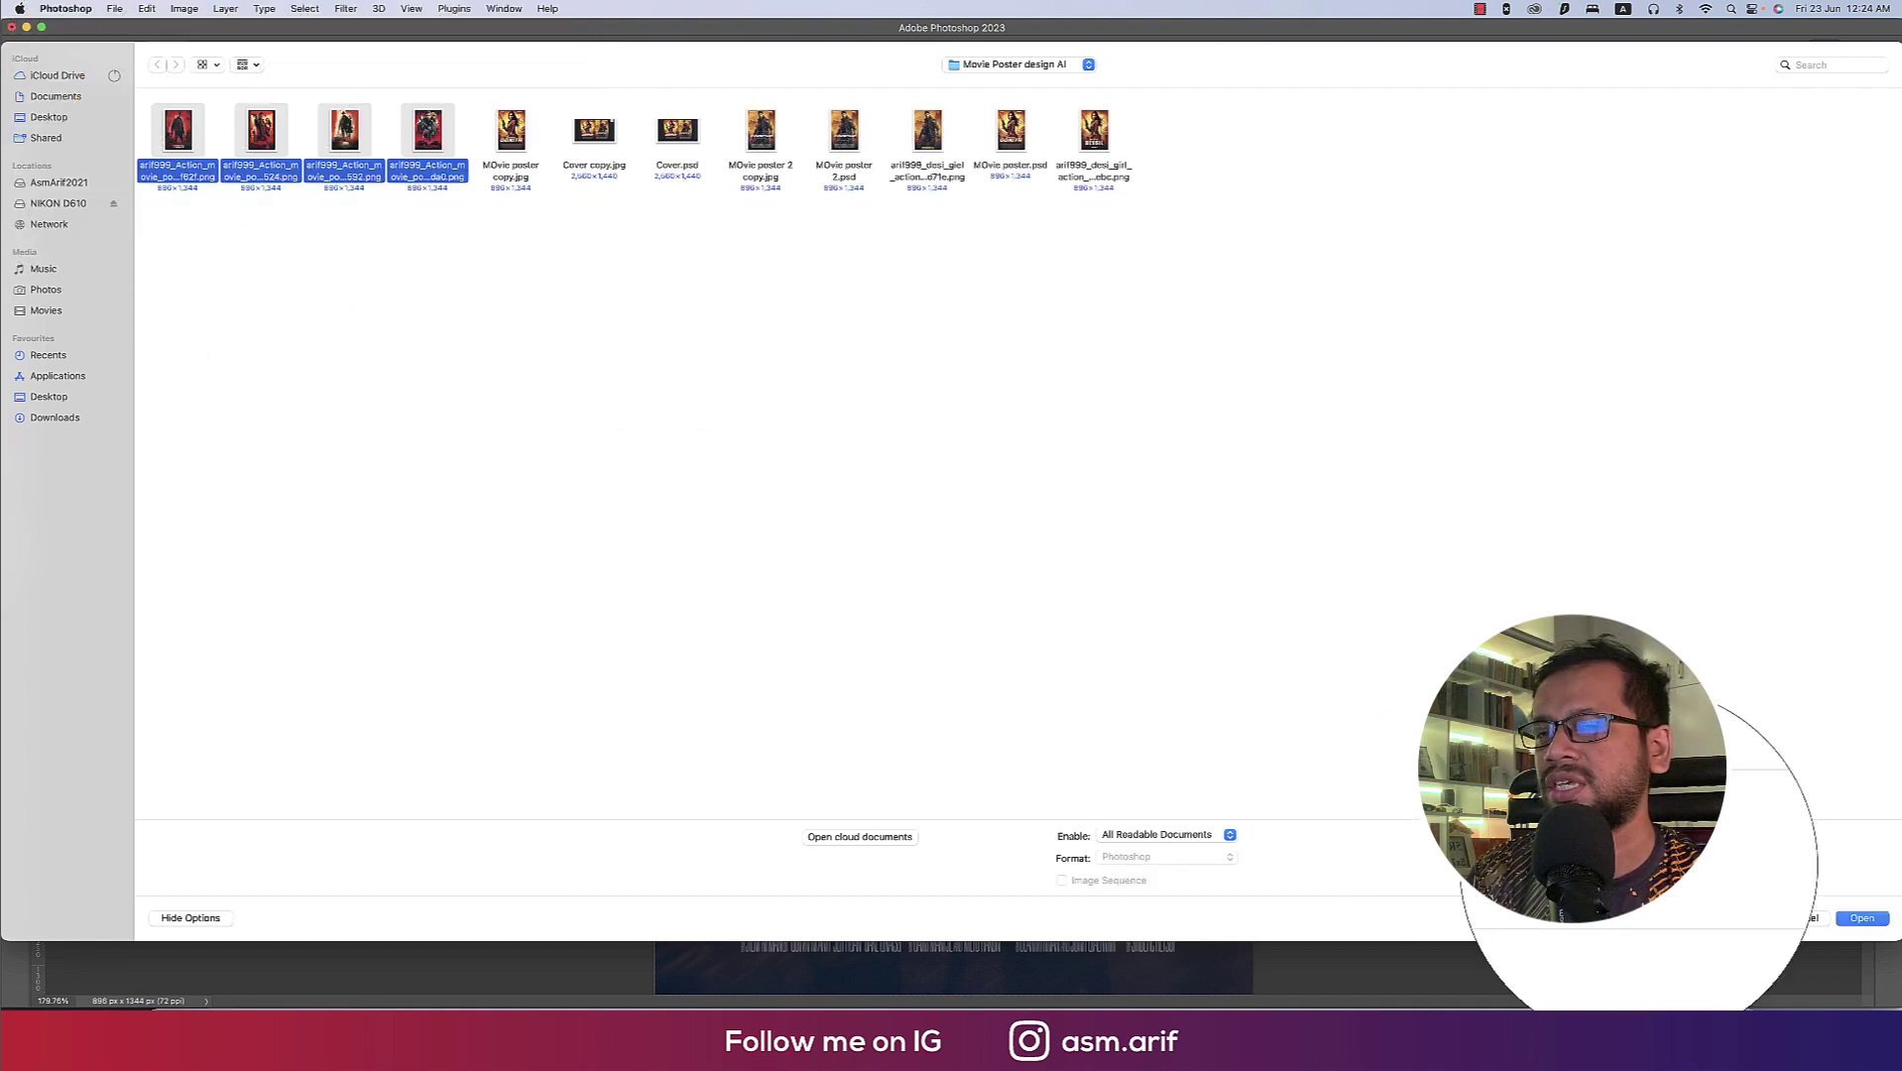
{"action": "left_click", "coordinate": [1861, 918]}
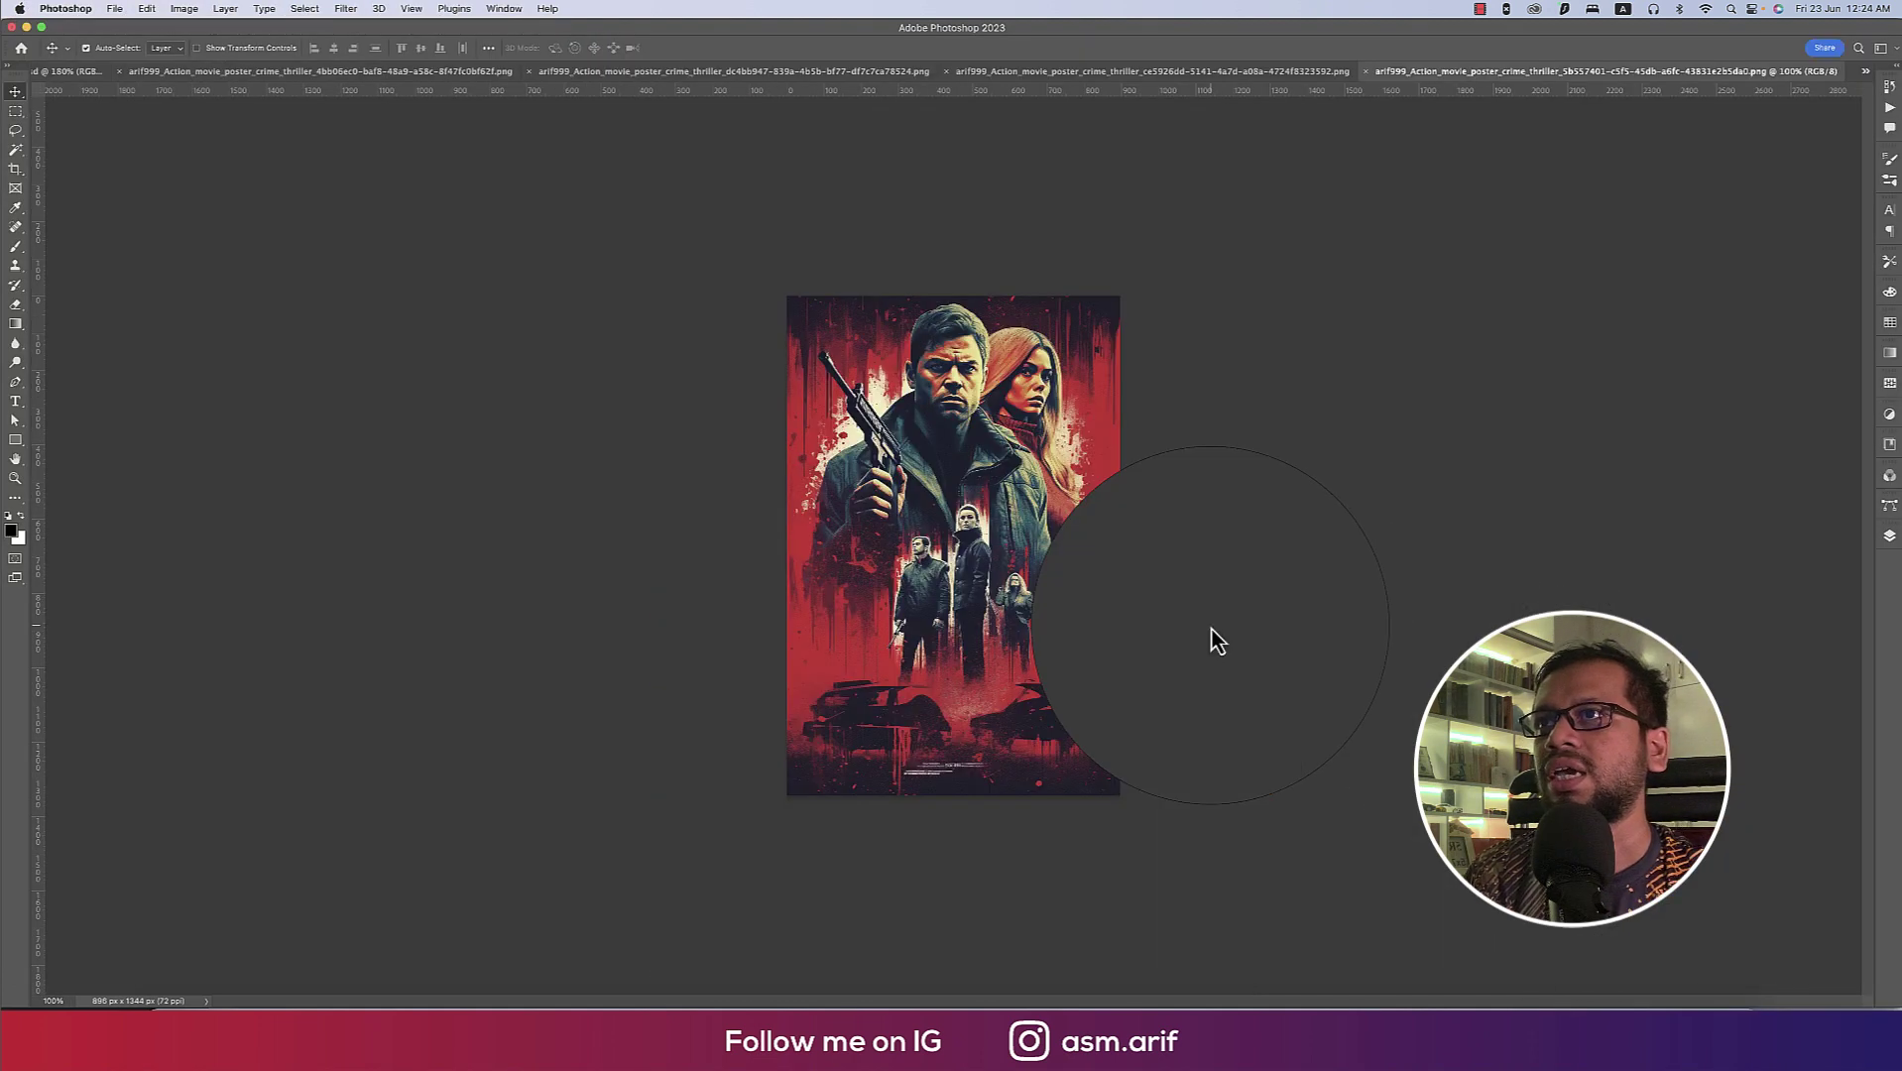
Fit the poster on screen and marquee-select the small caption text at its bottom.
{"action": "key", "text": "super+0"}
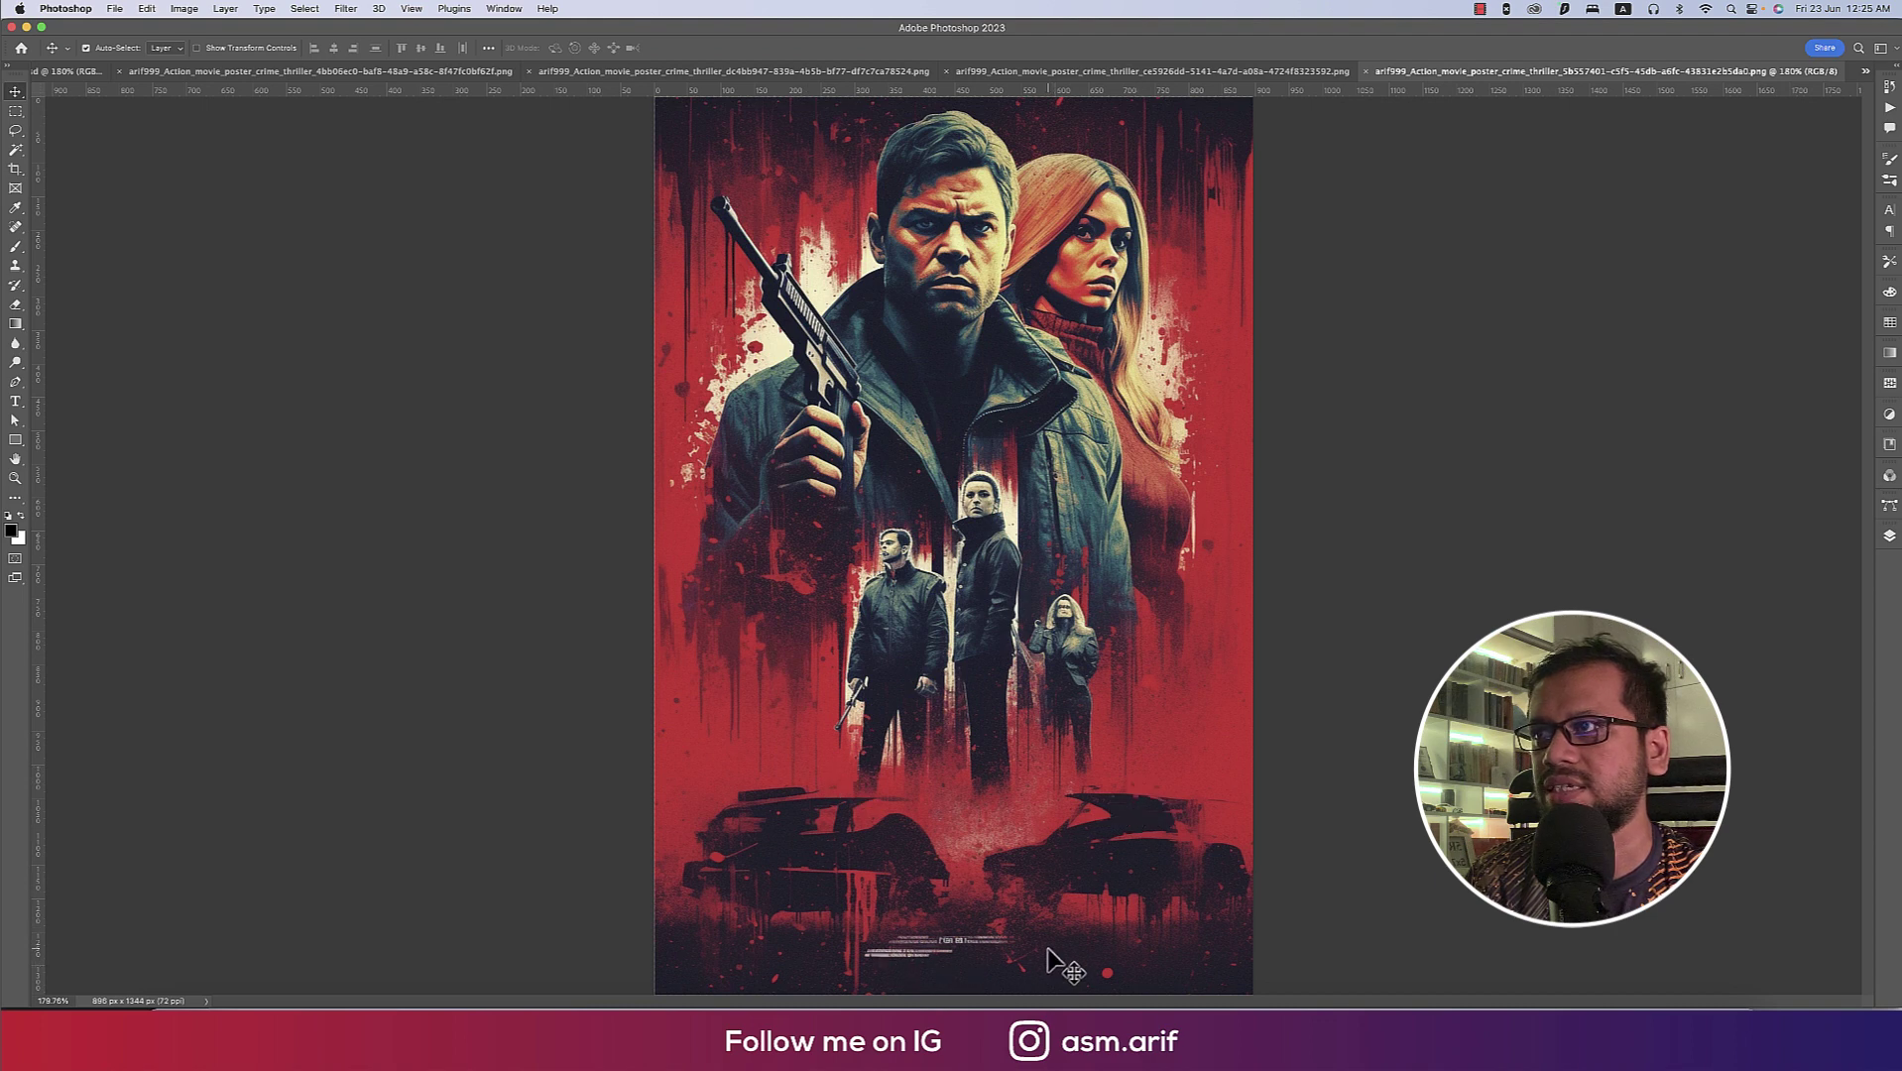
{"action": "left_click", "coordinate": [14, 111]}
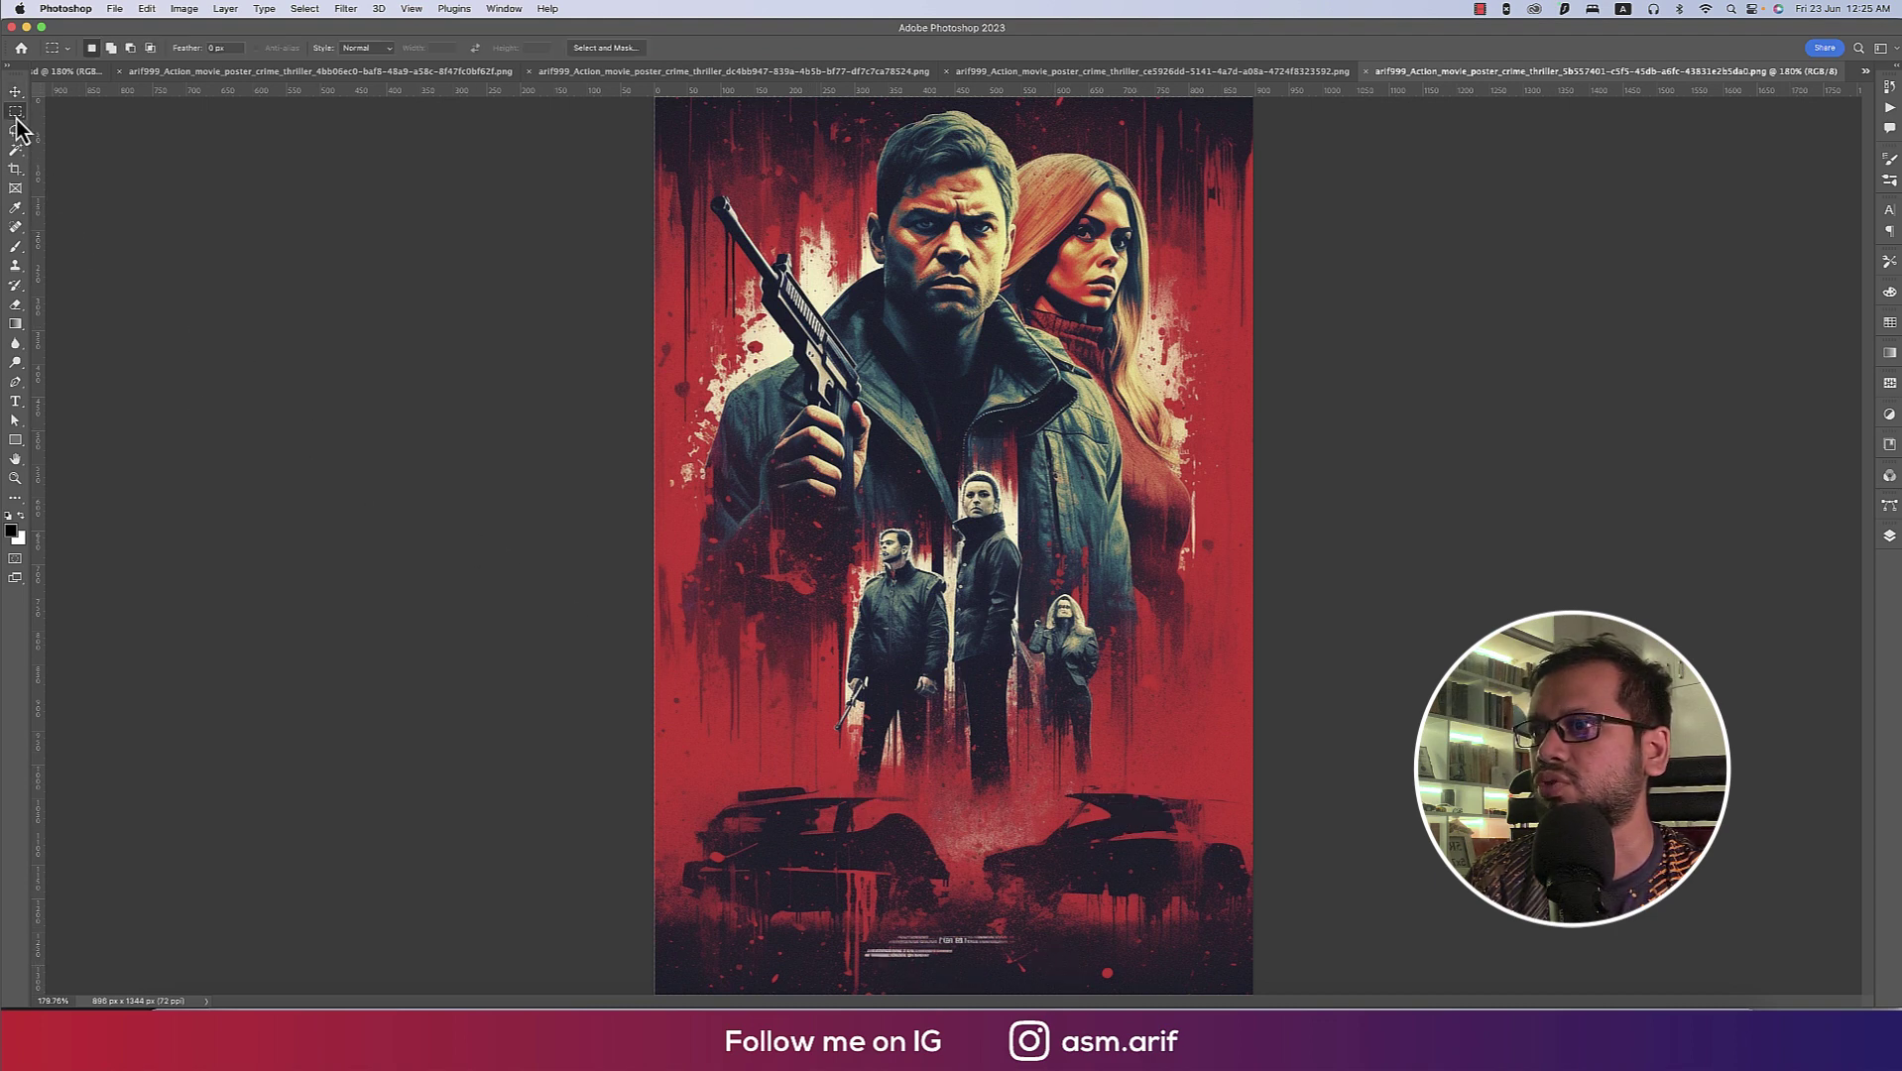
{"action": "left_click_drag", "start_coordinate": [857, 927], "coordinate": [1025, 963]}
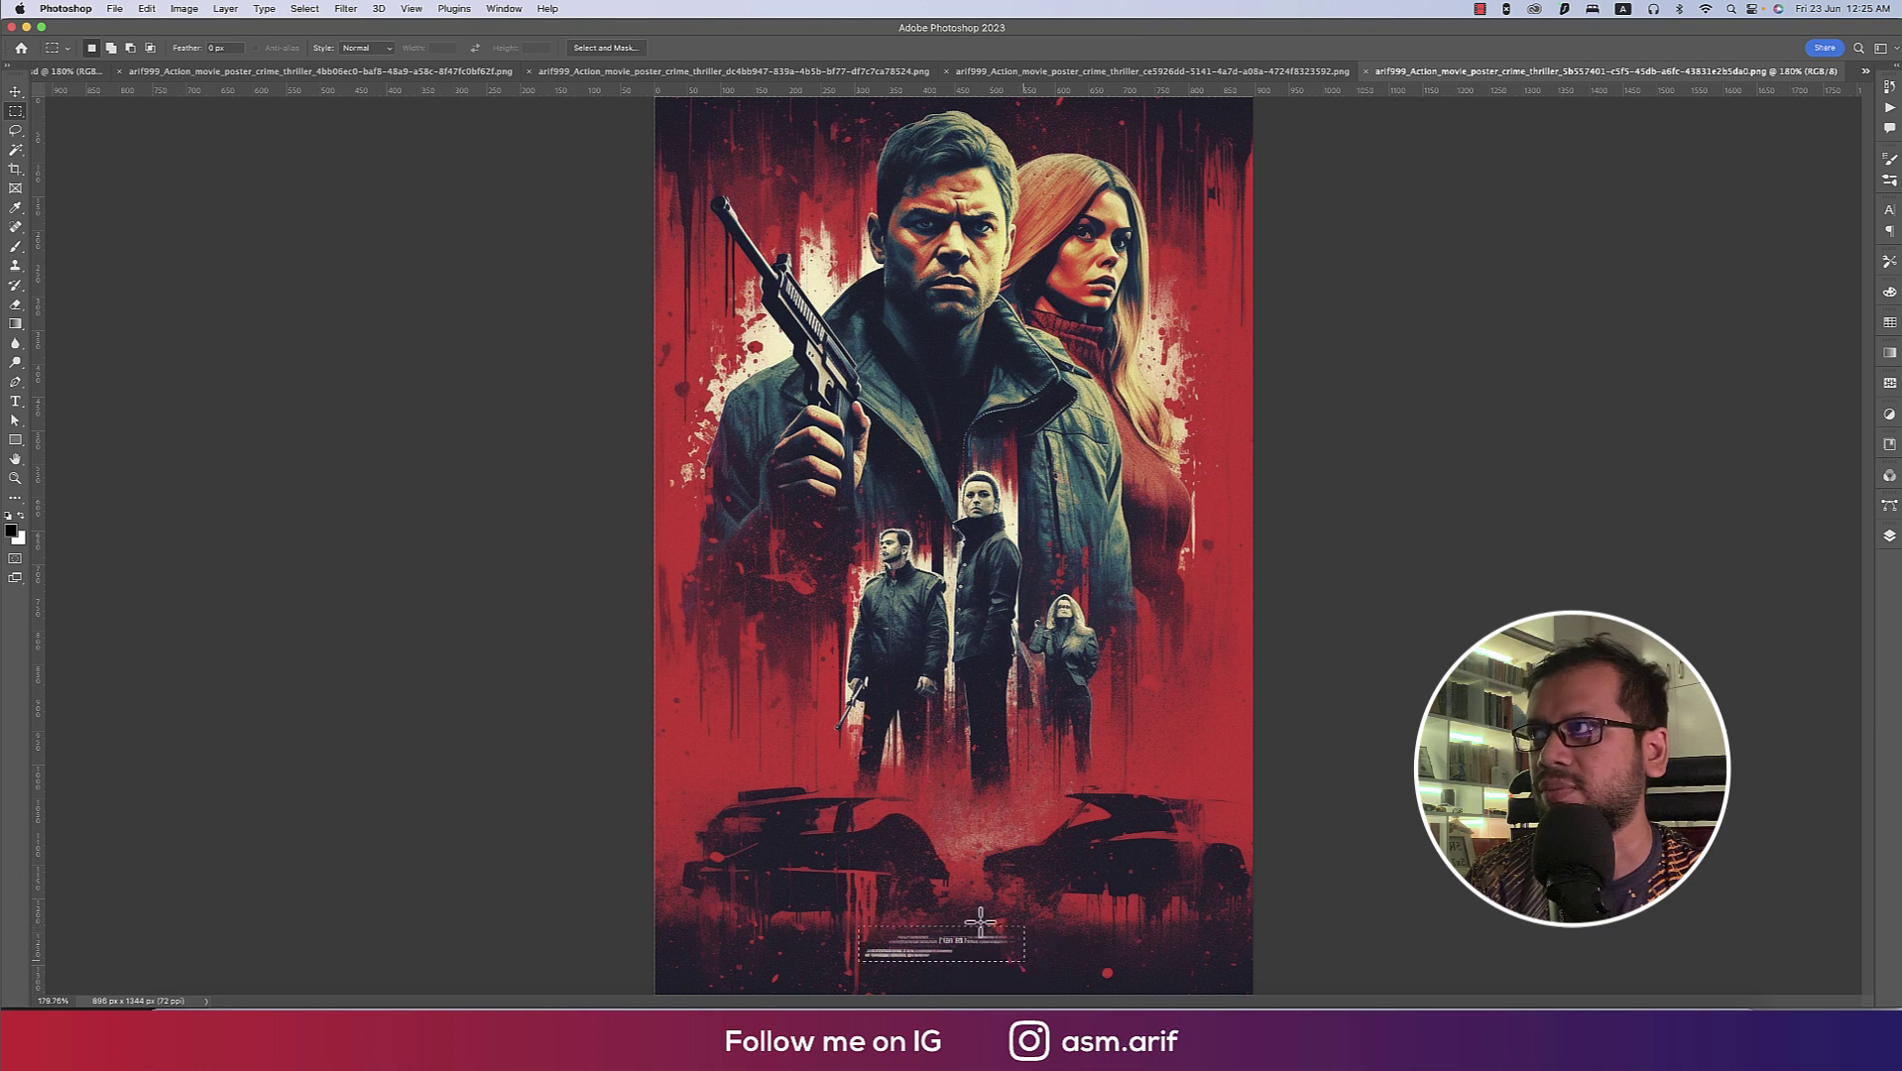
{"action": "right_click", "coordinate": [15, 111]}
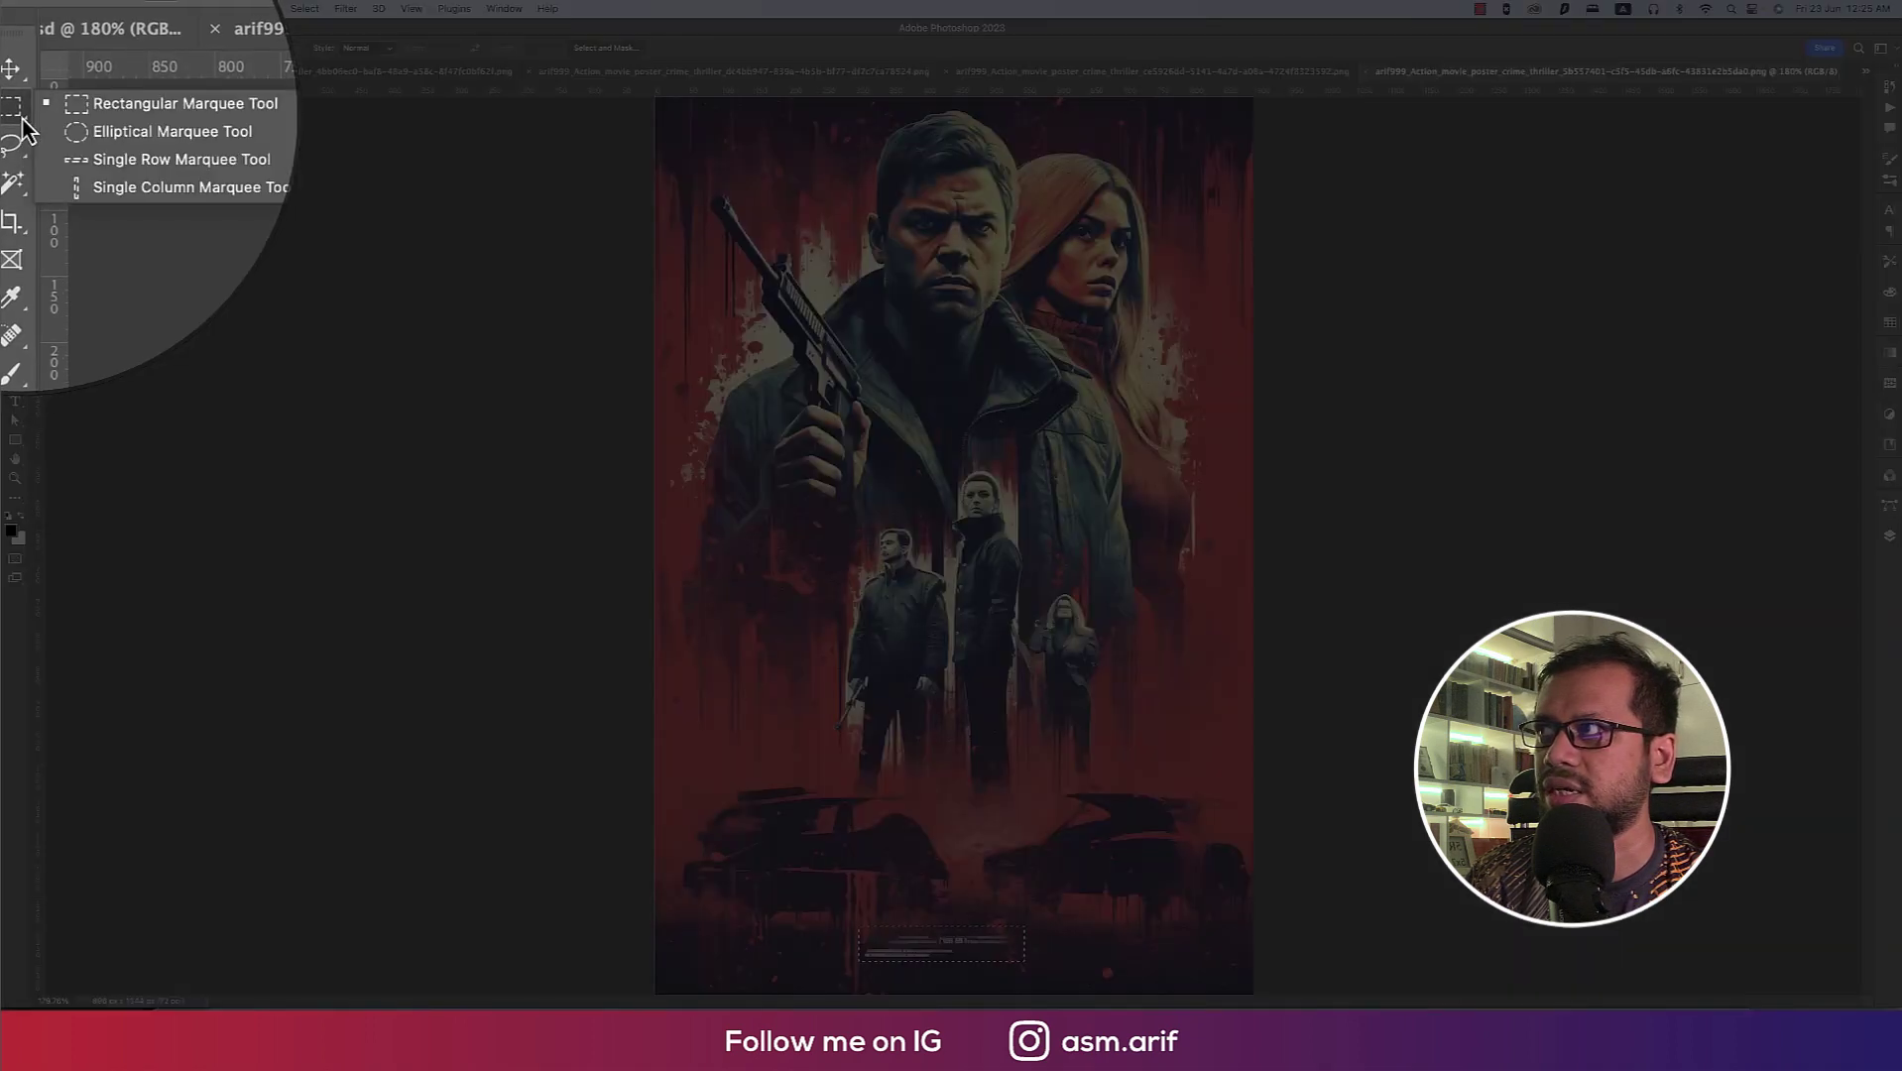
{"action": "left_click", "coordinate": [79, 111]}
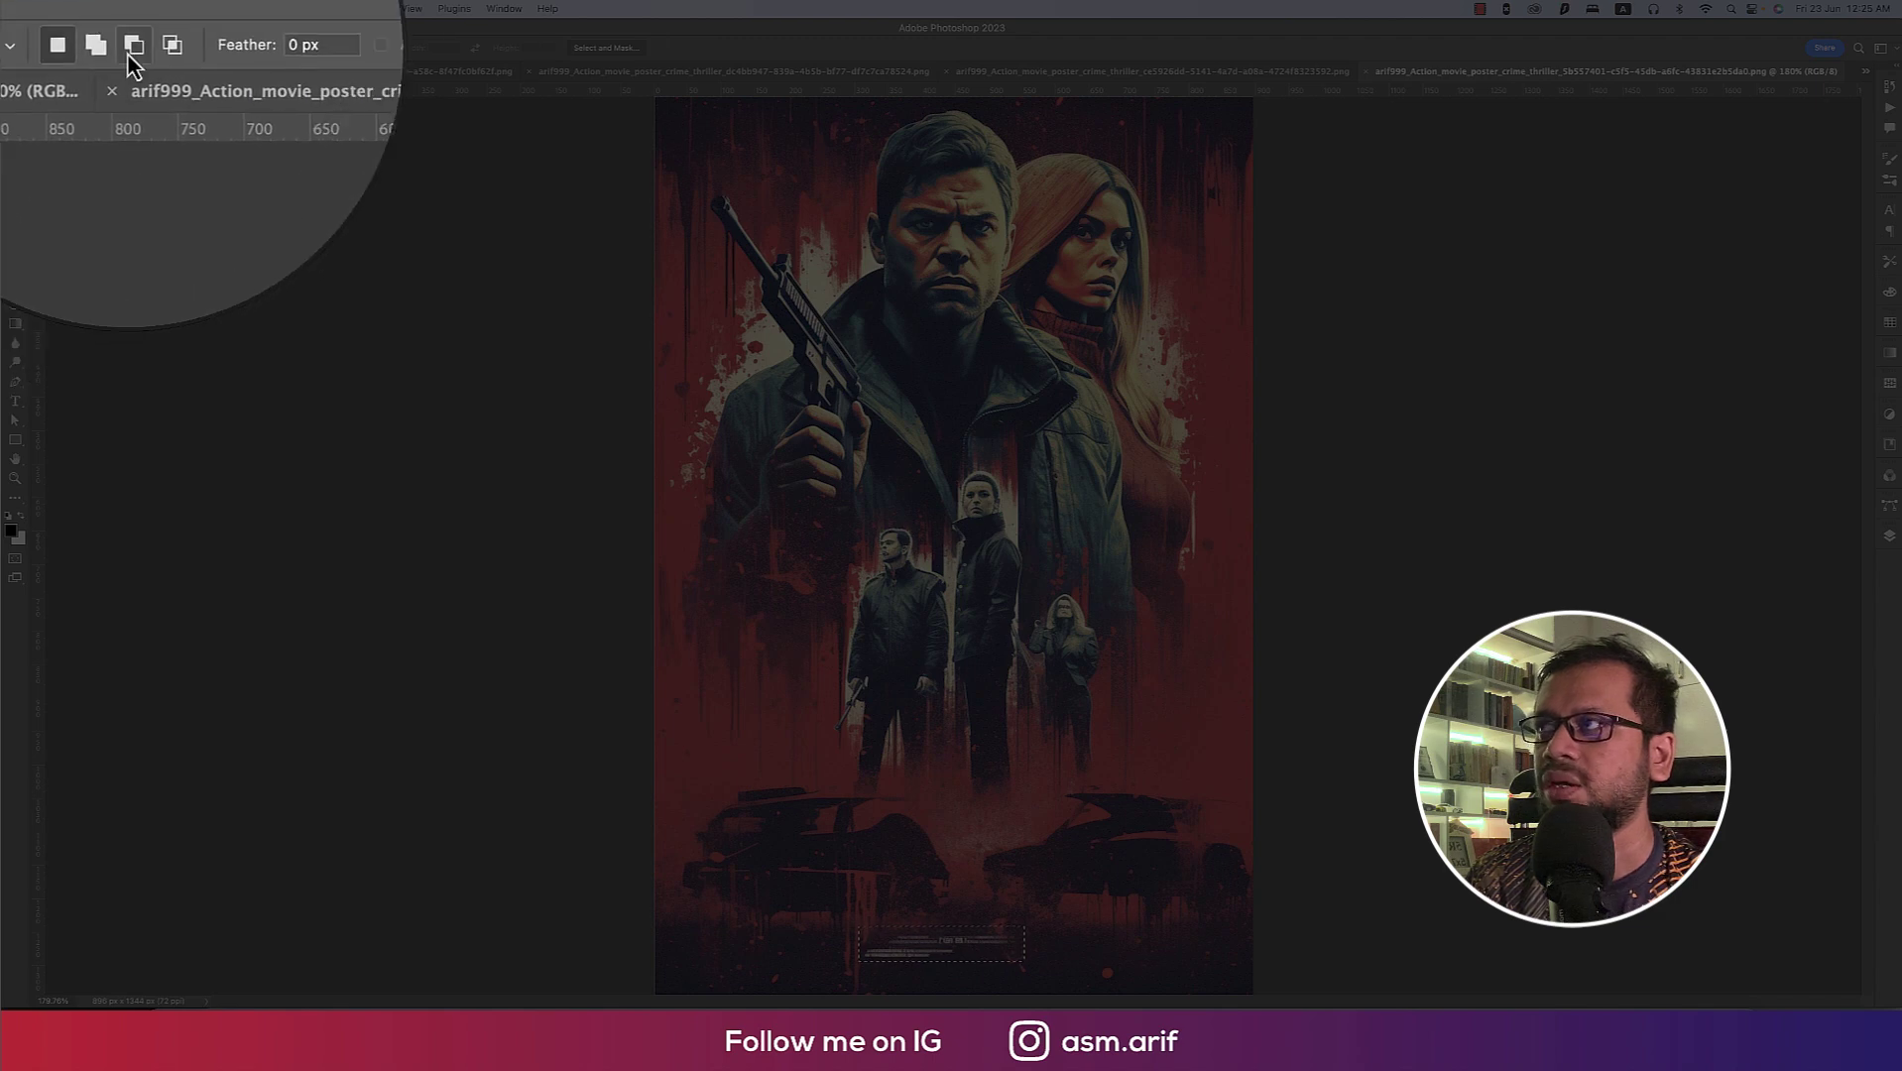
Content-Aware Fill the caption away, deselect, and save the cleaned poster.
{"action": "left_click", "coordinate": [141, 13]}
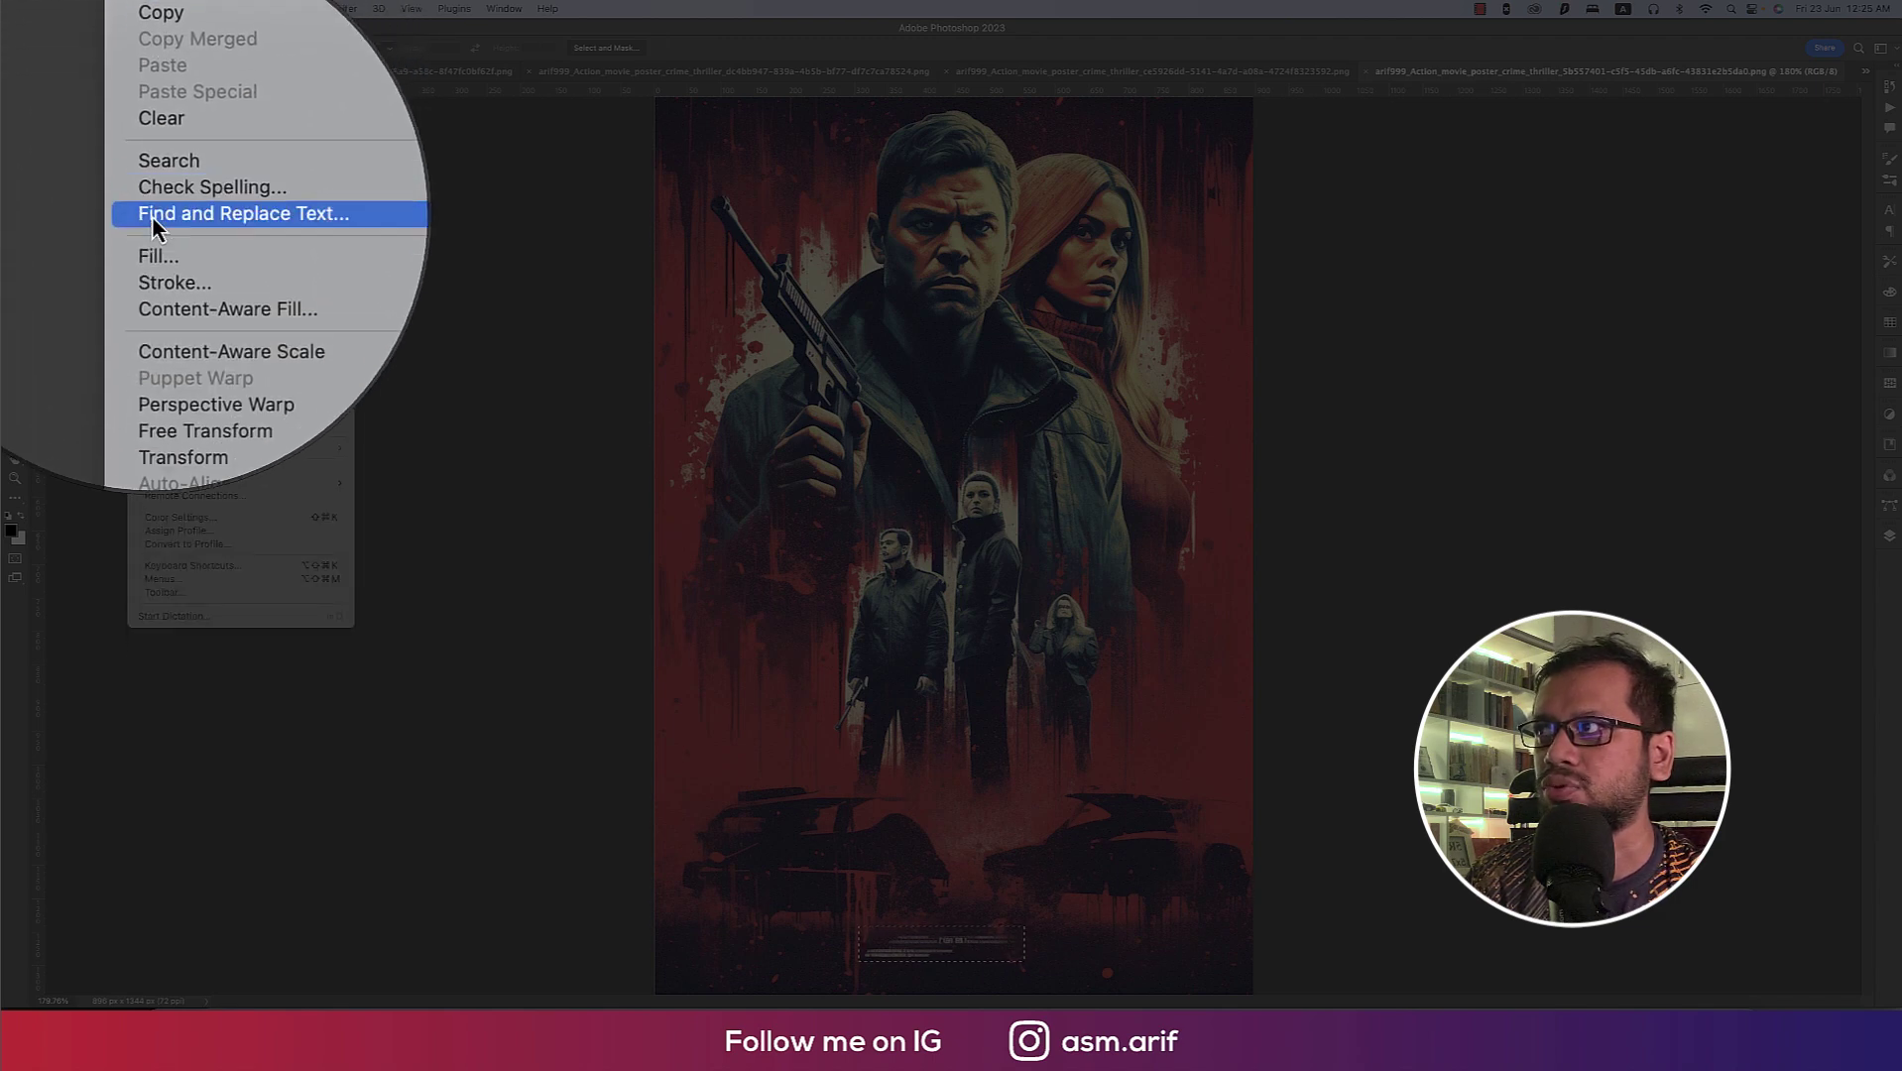
{"action": "left_click", "coordinate": [159, 241]}
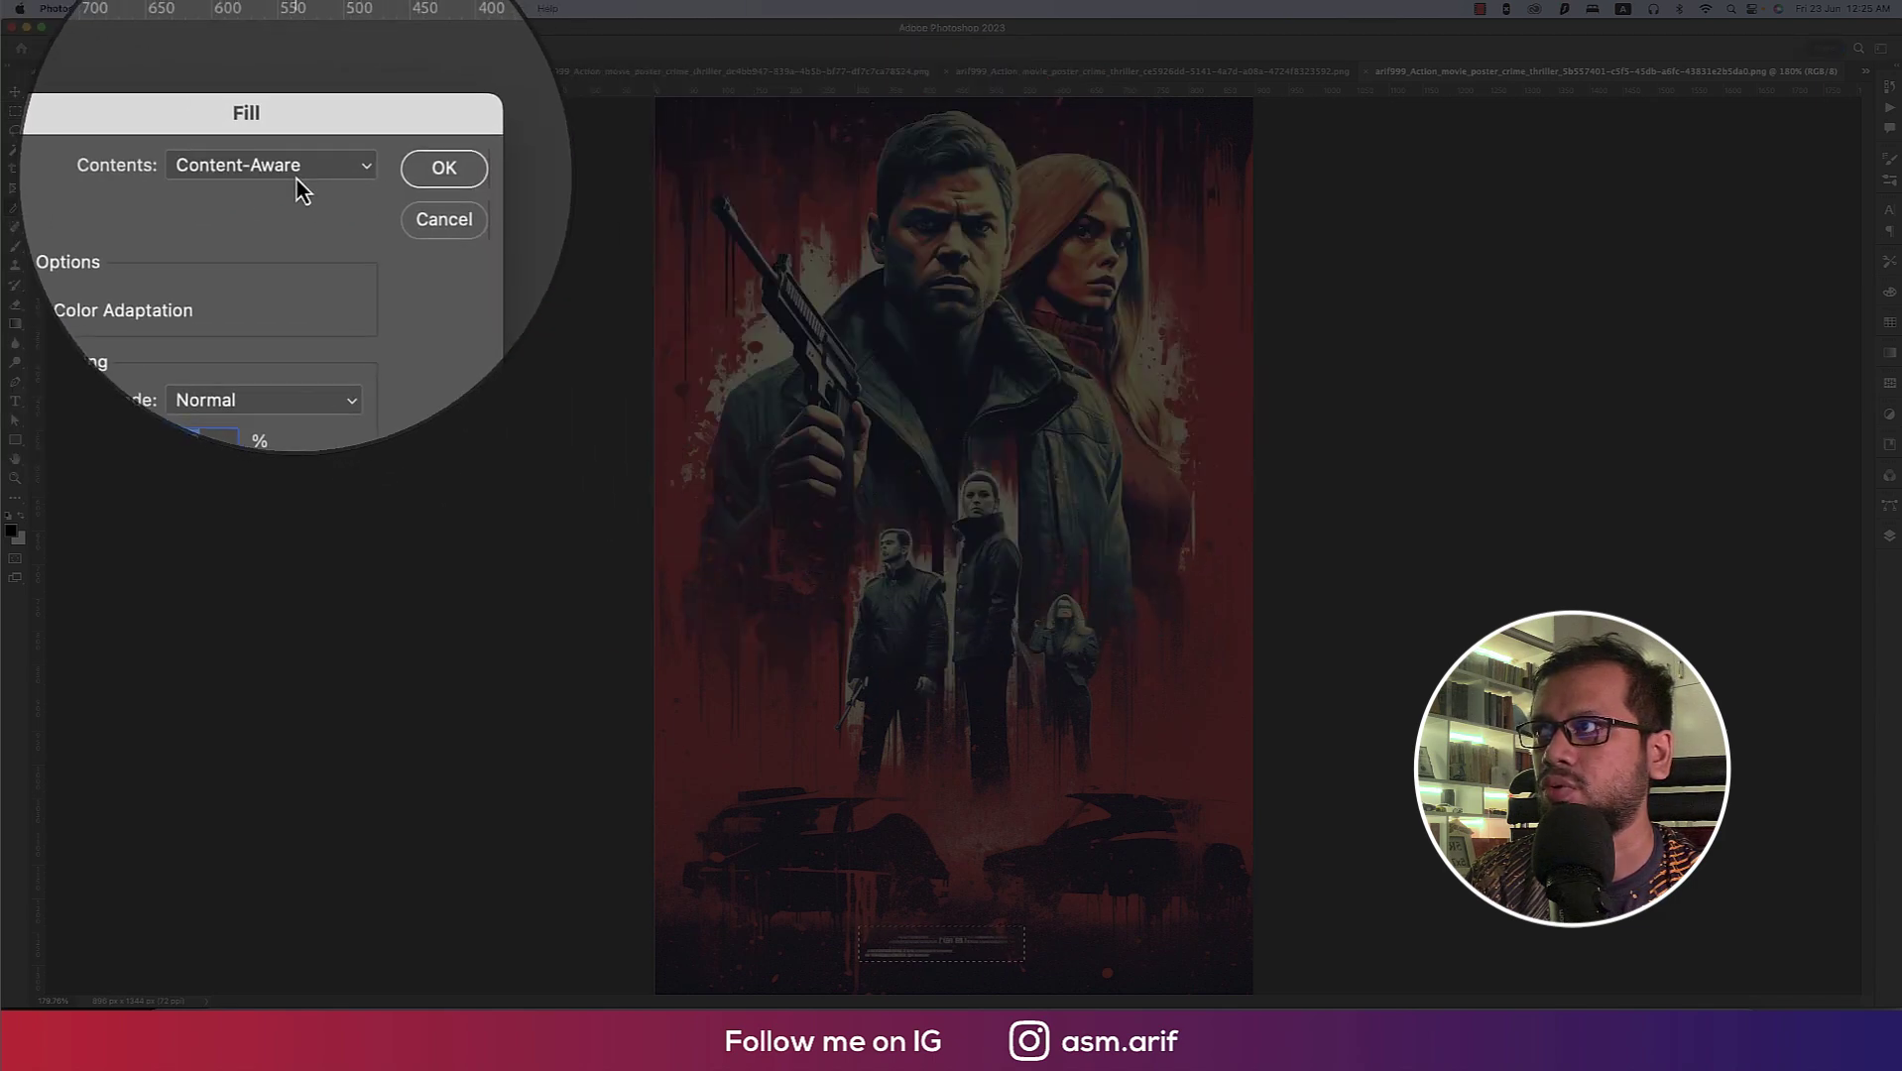
{"action": "left_click", "coordinate": [295, 178]}
{"action": "left_click", "coordinate": [292, 174]}
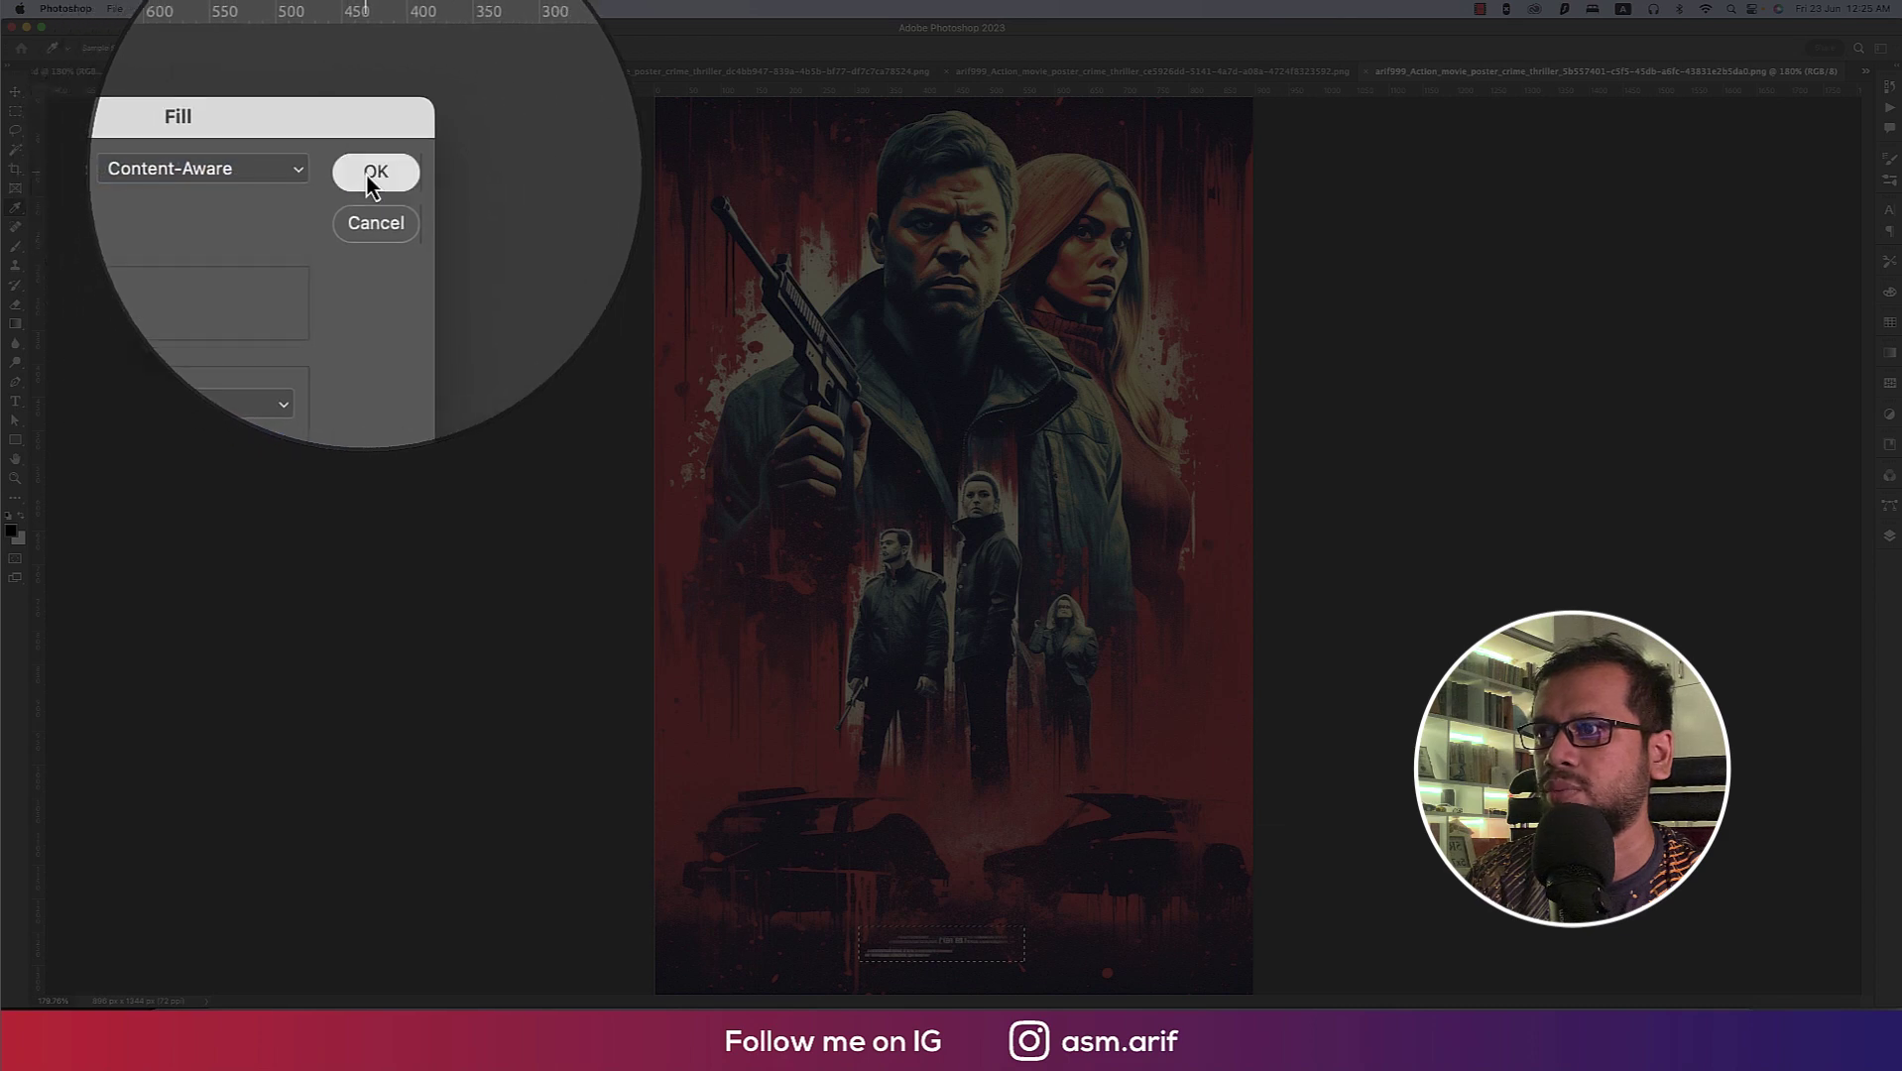
{"action": "left_click", "coordinate": [372, 179]}
{"action": "key", "text": "ctrl+d"}
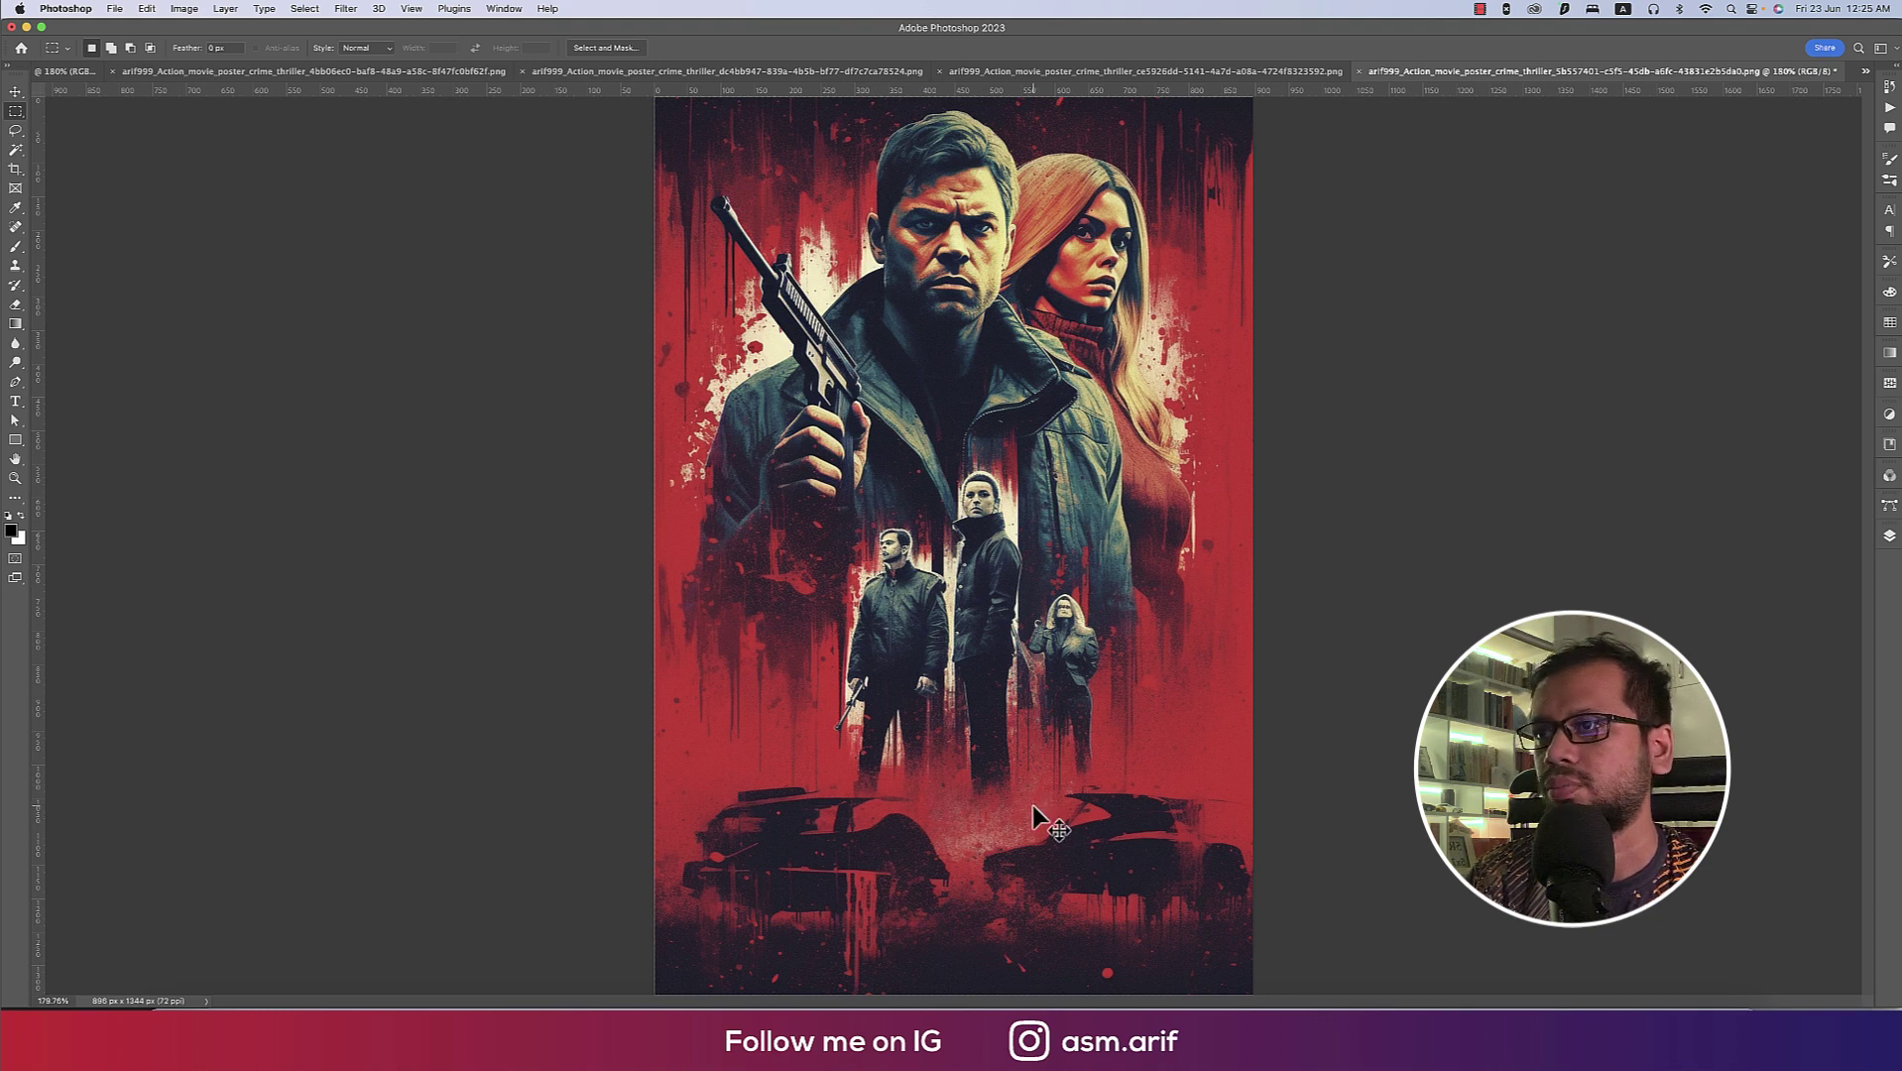
{"action": "key", "text": "ctrl+s"}
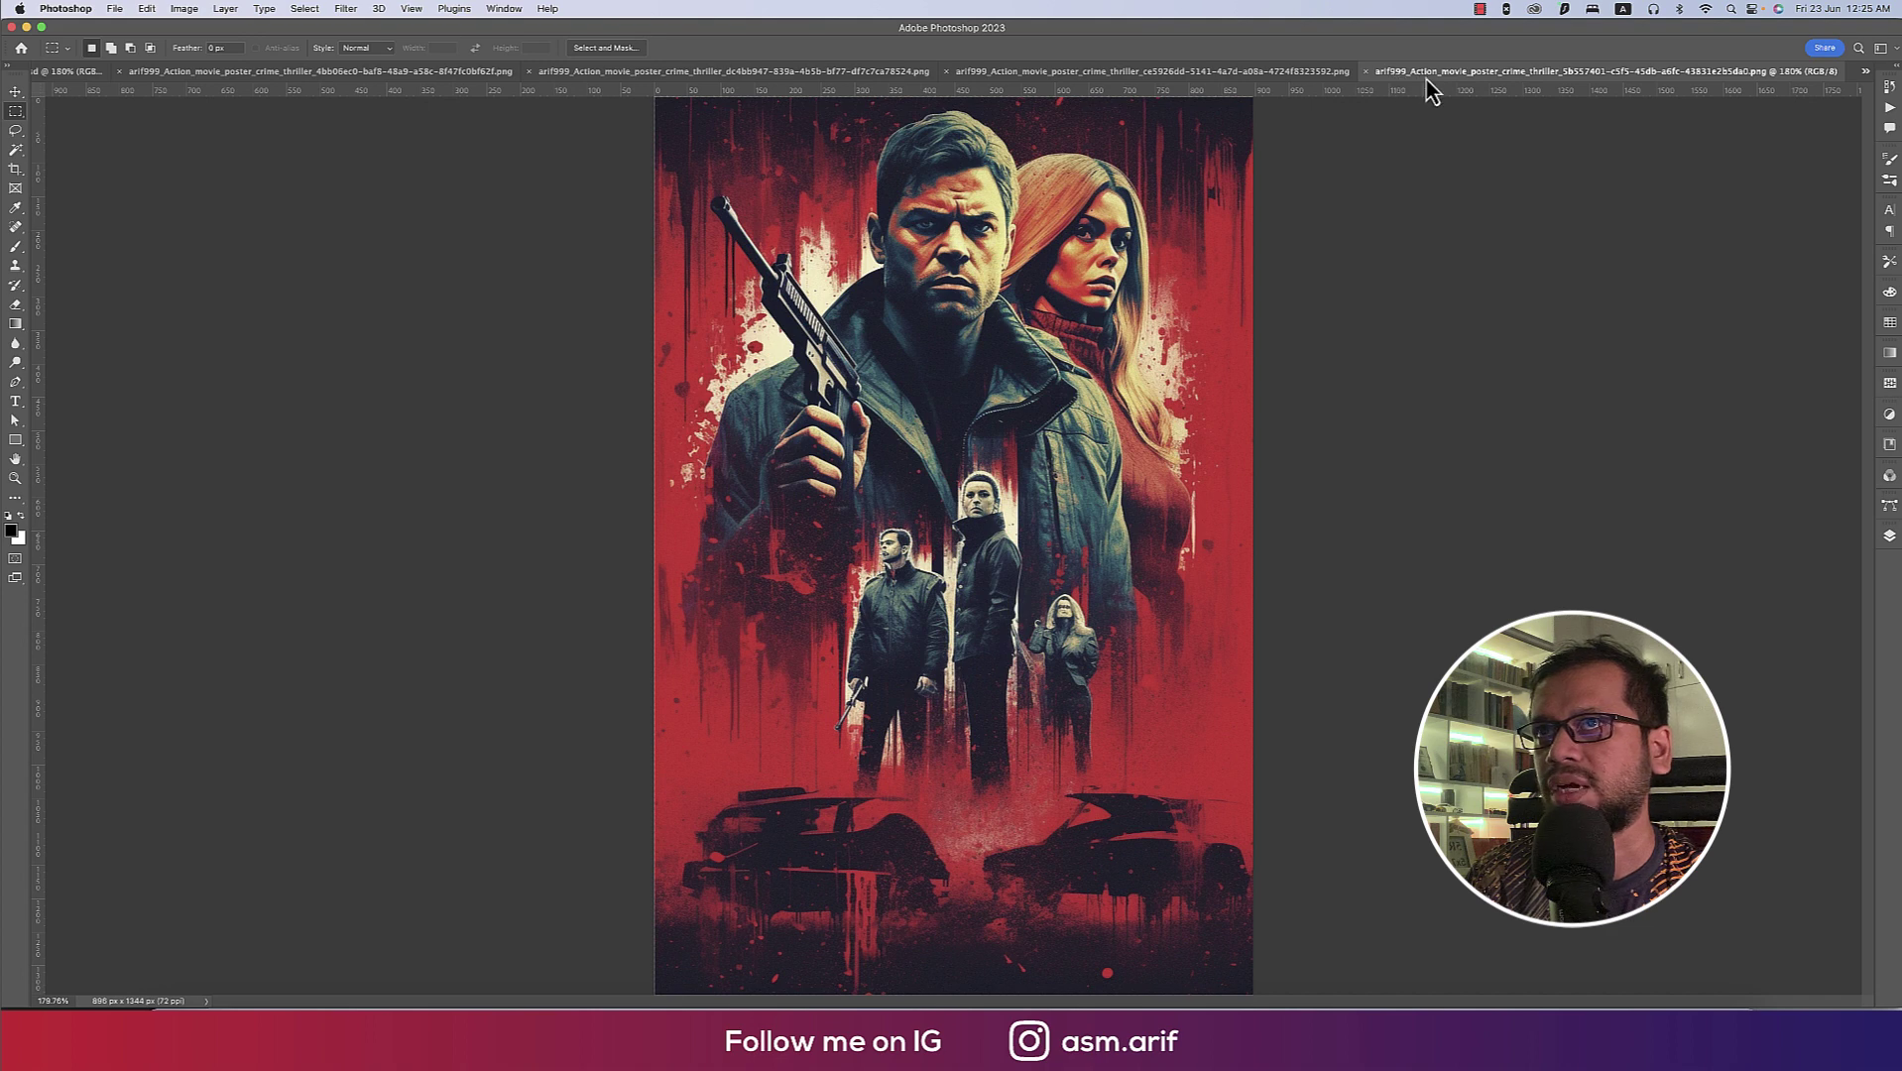
On the CANKON poster, try a Content-Aware Fill over the title, then undo it.
{"action": "left_click", "coordinate": [817, 73]}
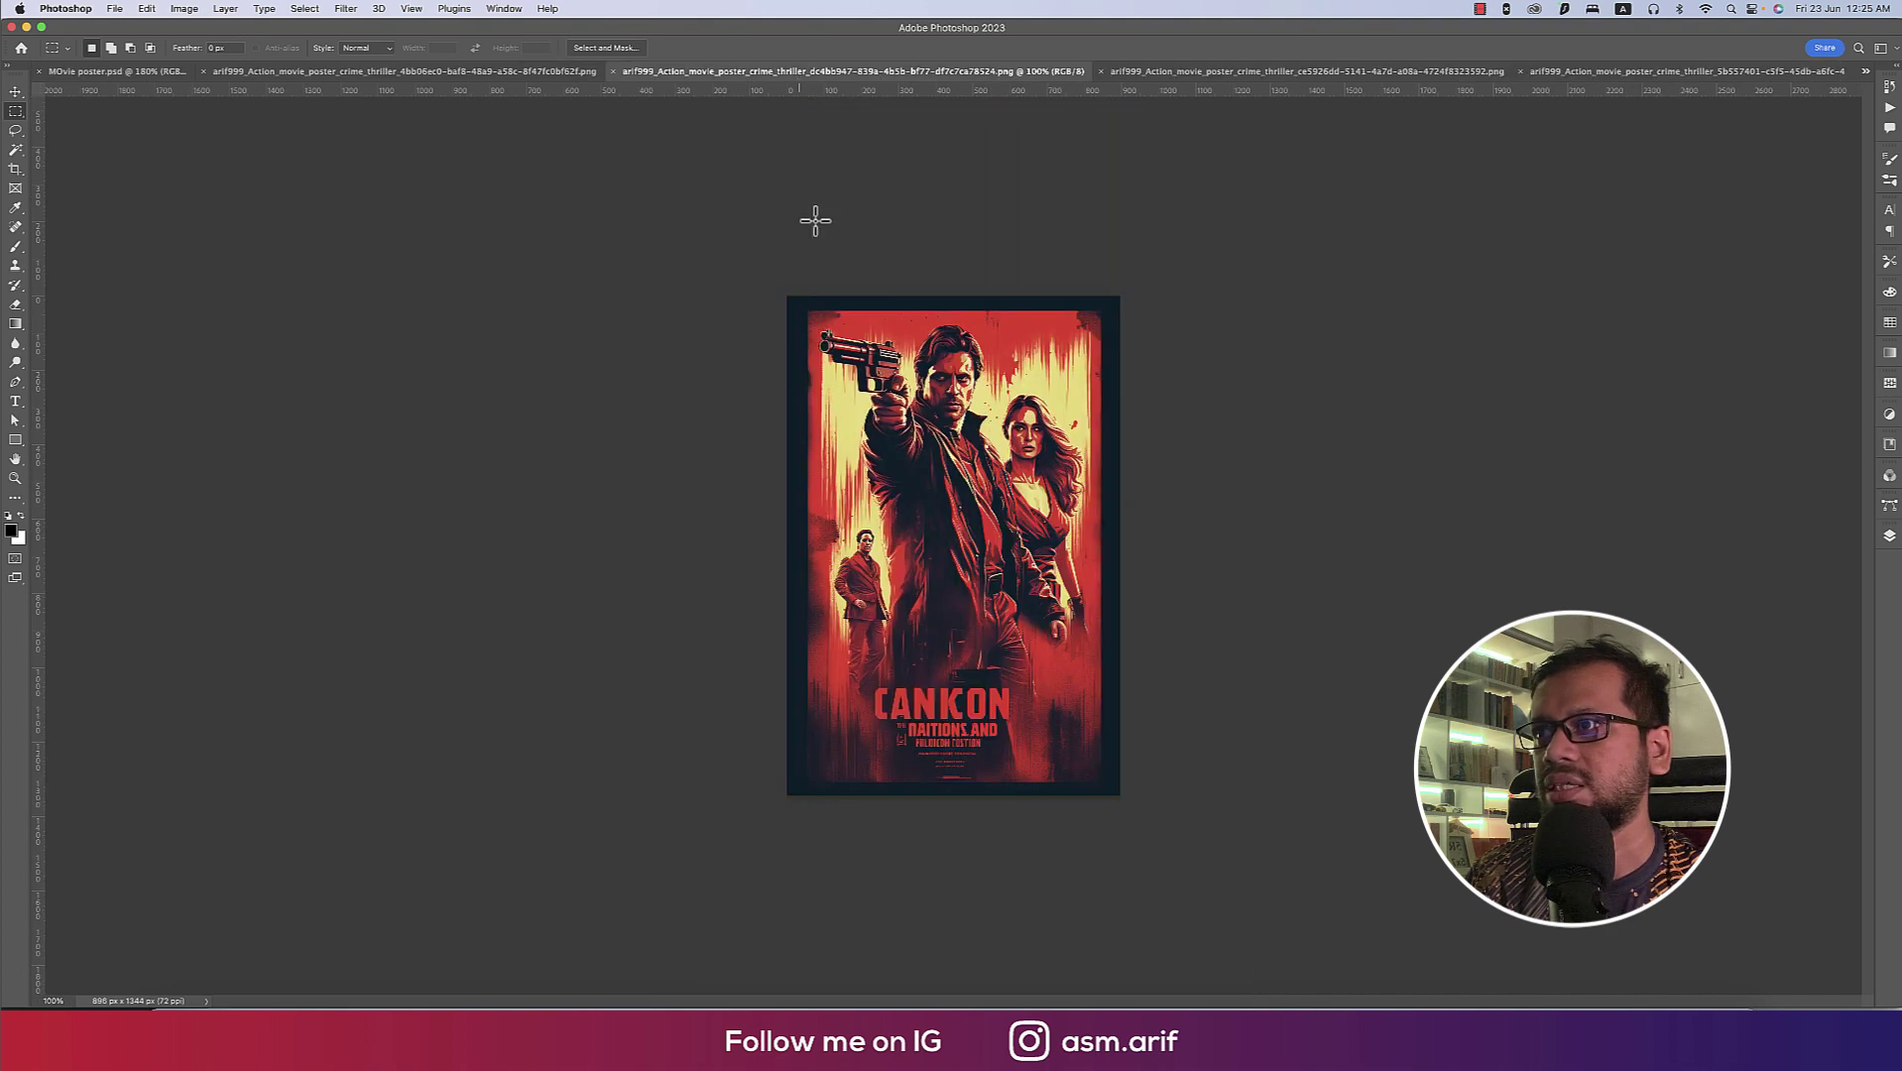
{"action": "key", "text": "ctrl+0"}
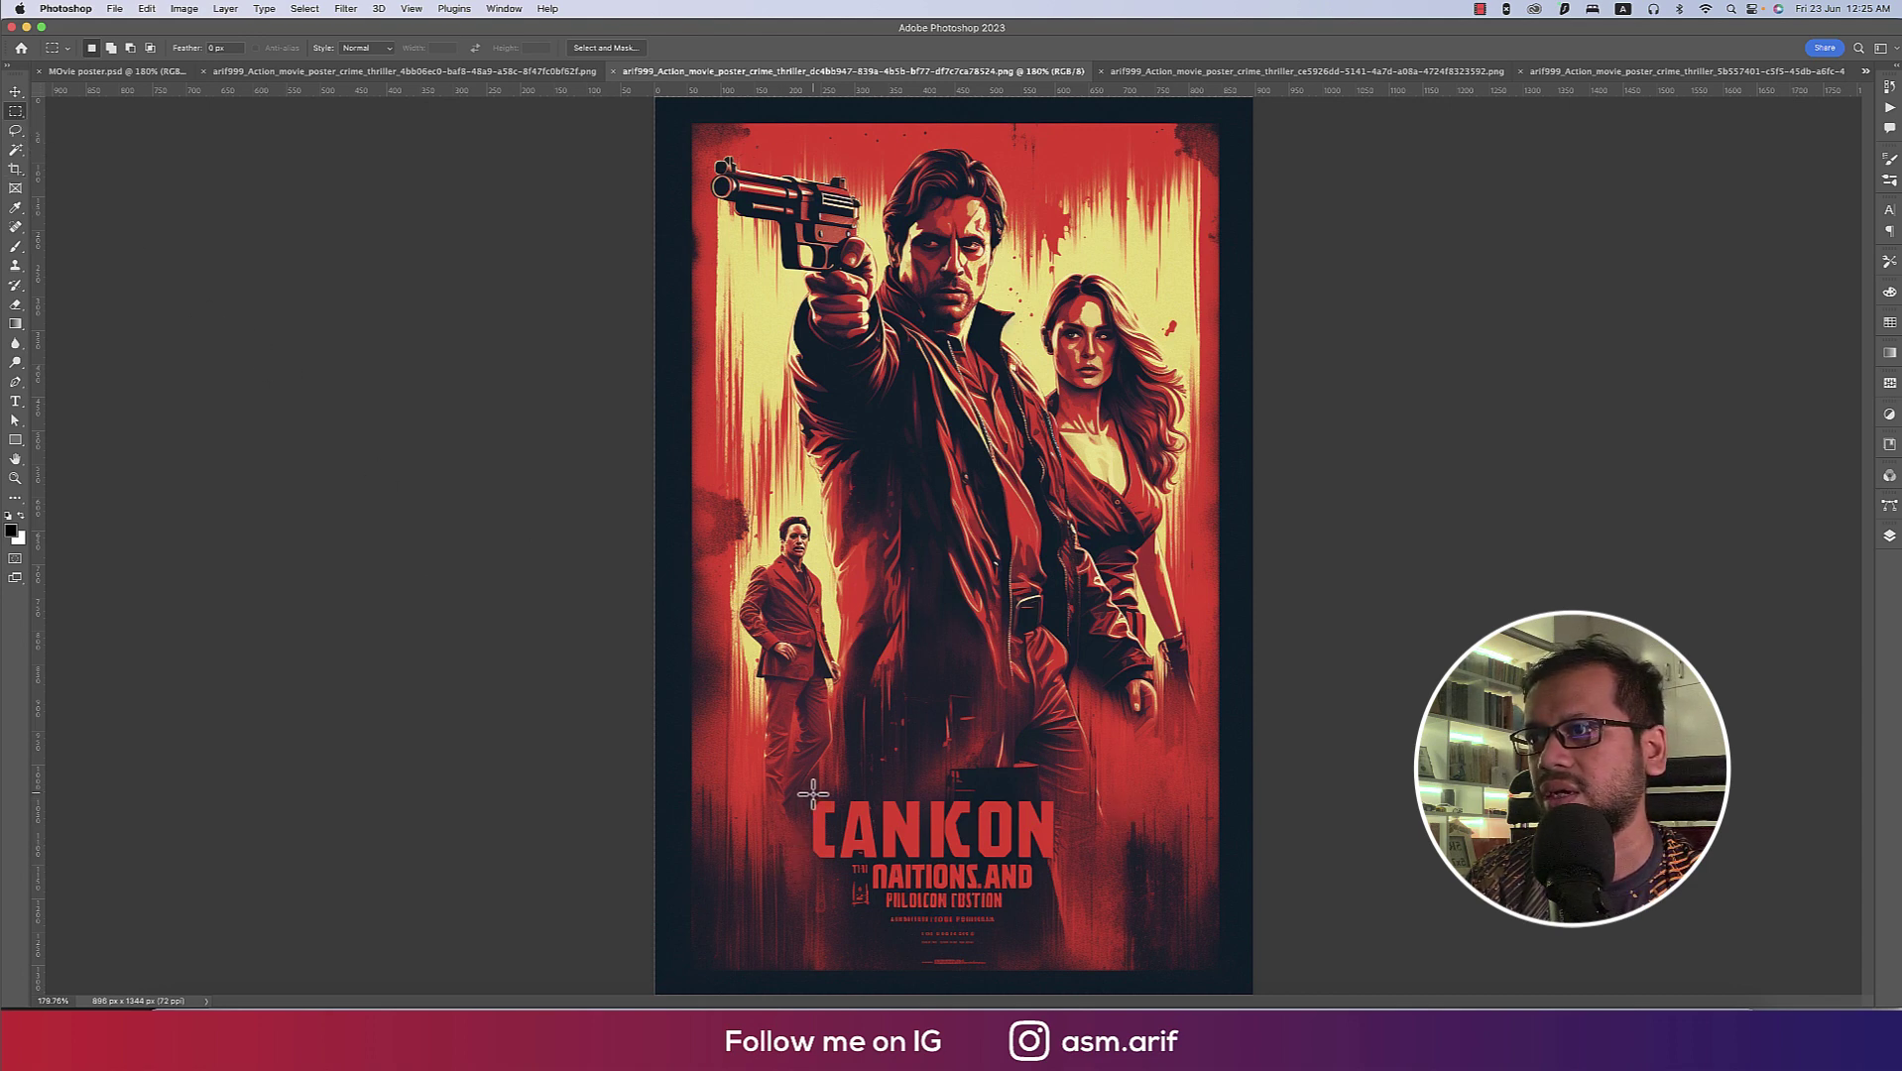
{"action": "left_click_drag", "start_coordinate": [1048, 874], "coordinate": [1059, 863]}
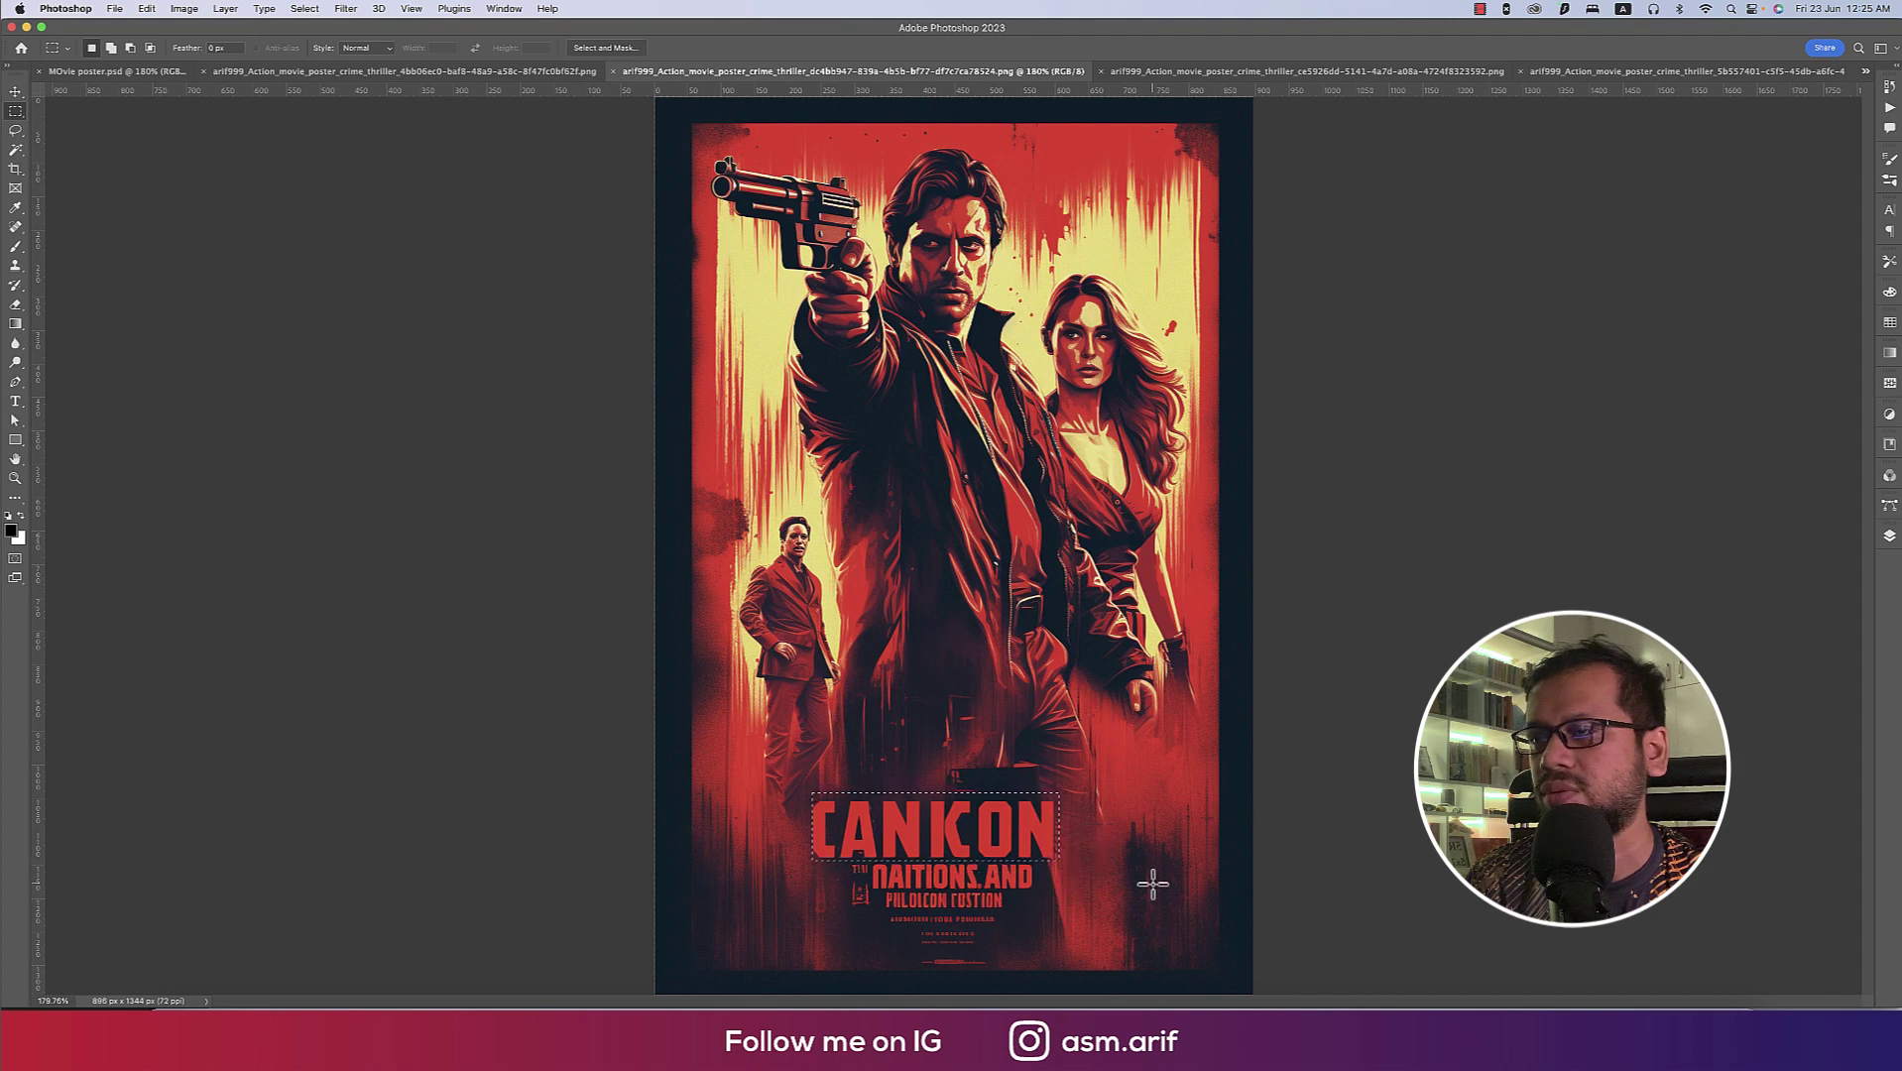
{"action": "left_click", "coordinate": [147, 9]}
{"action": "left_click", "coordinate": [157, 242]}
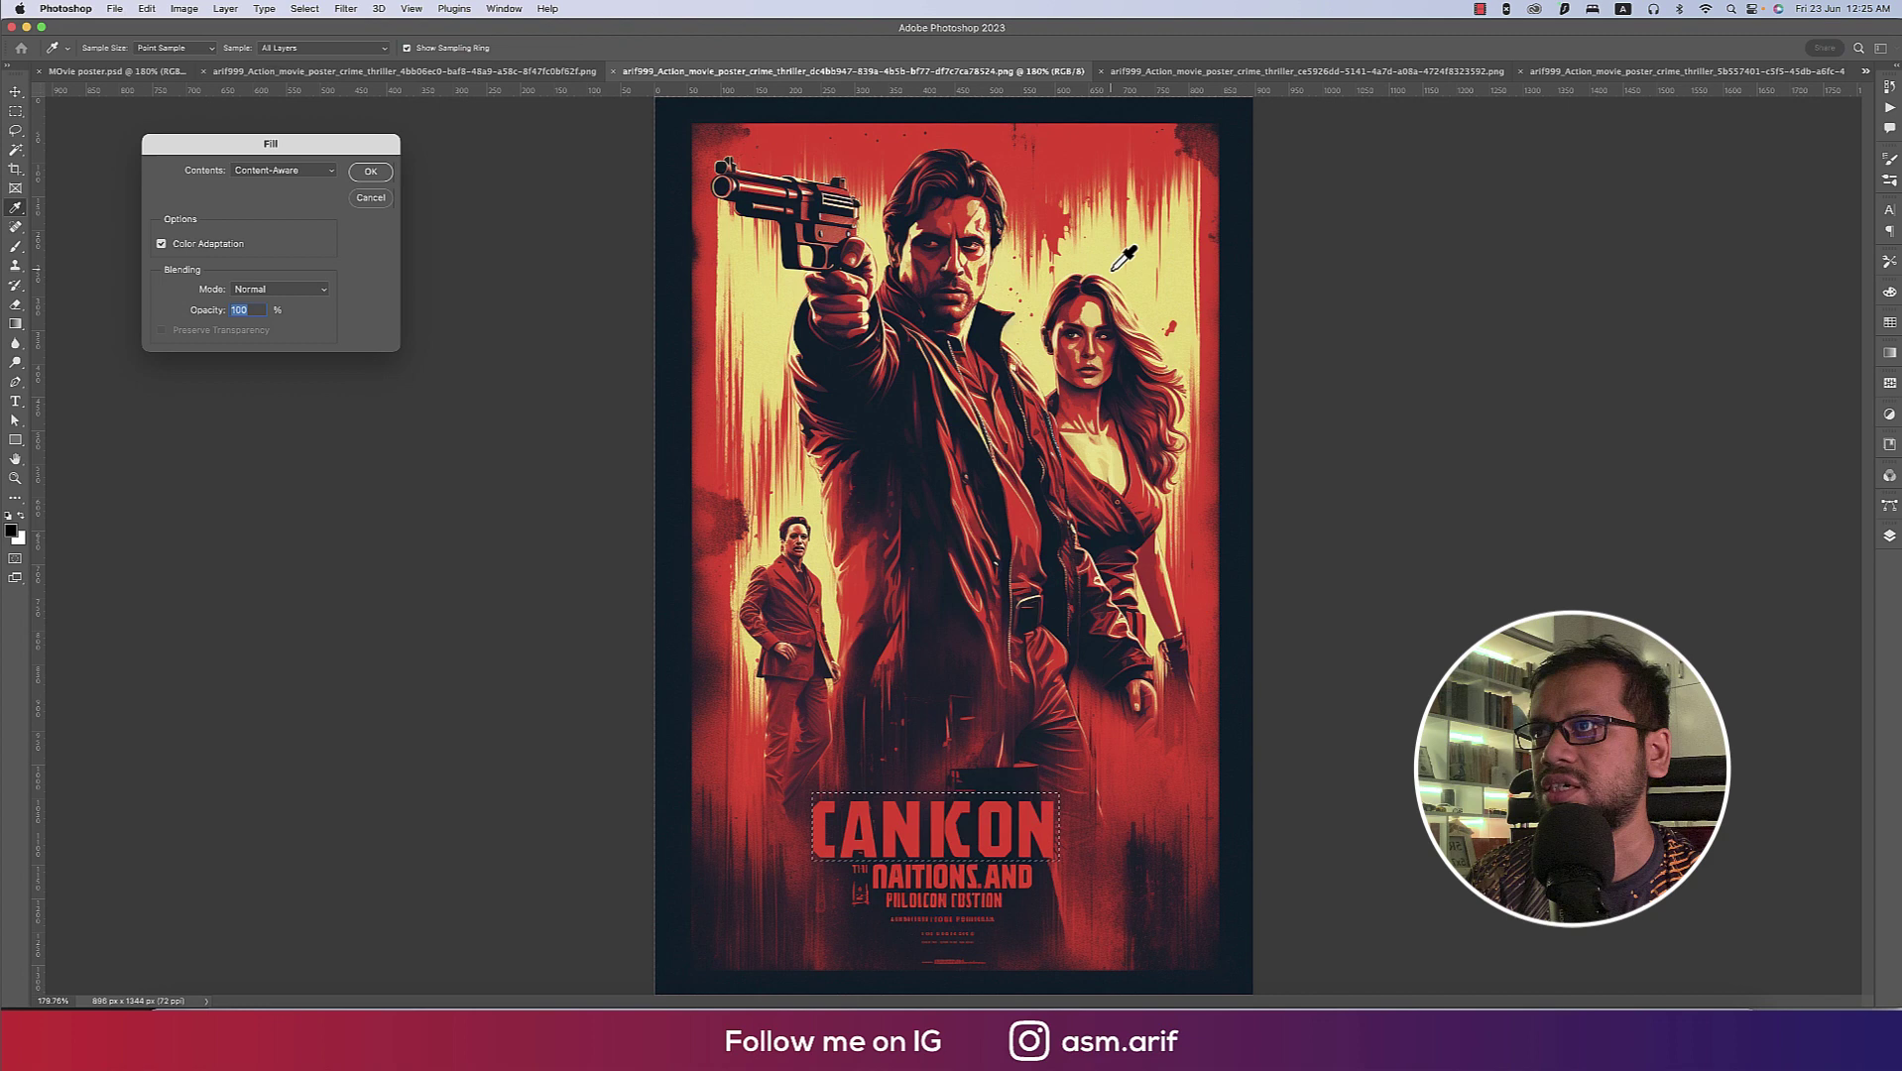
{"action": "left_click", "coordinate": [370, 174]}
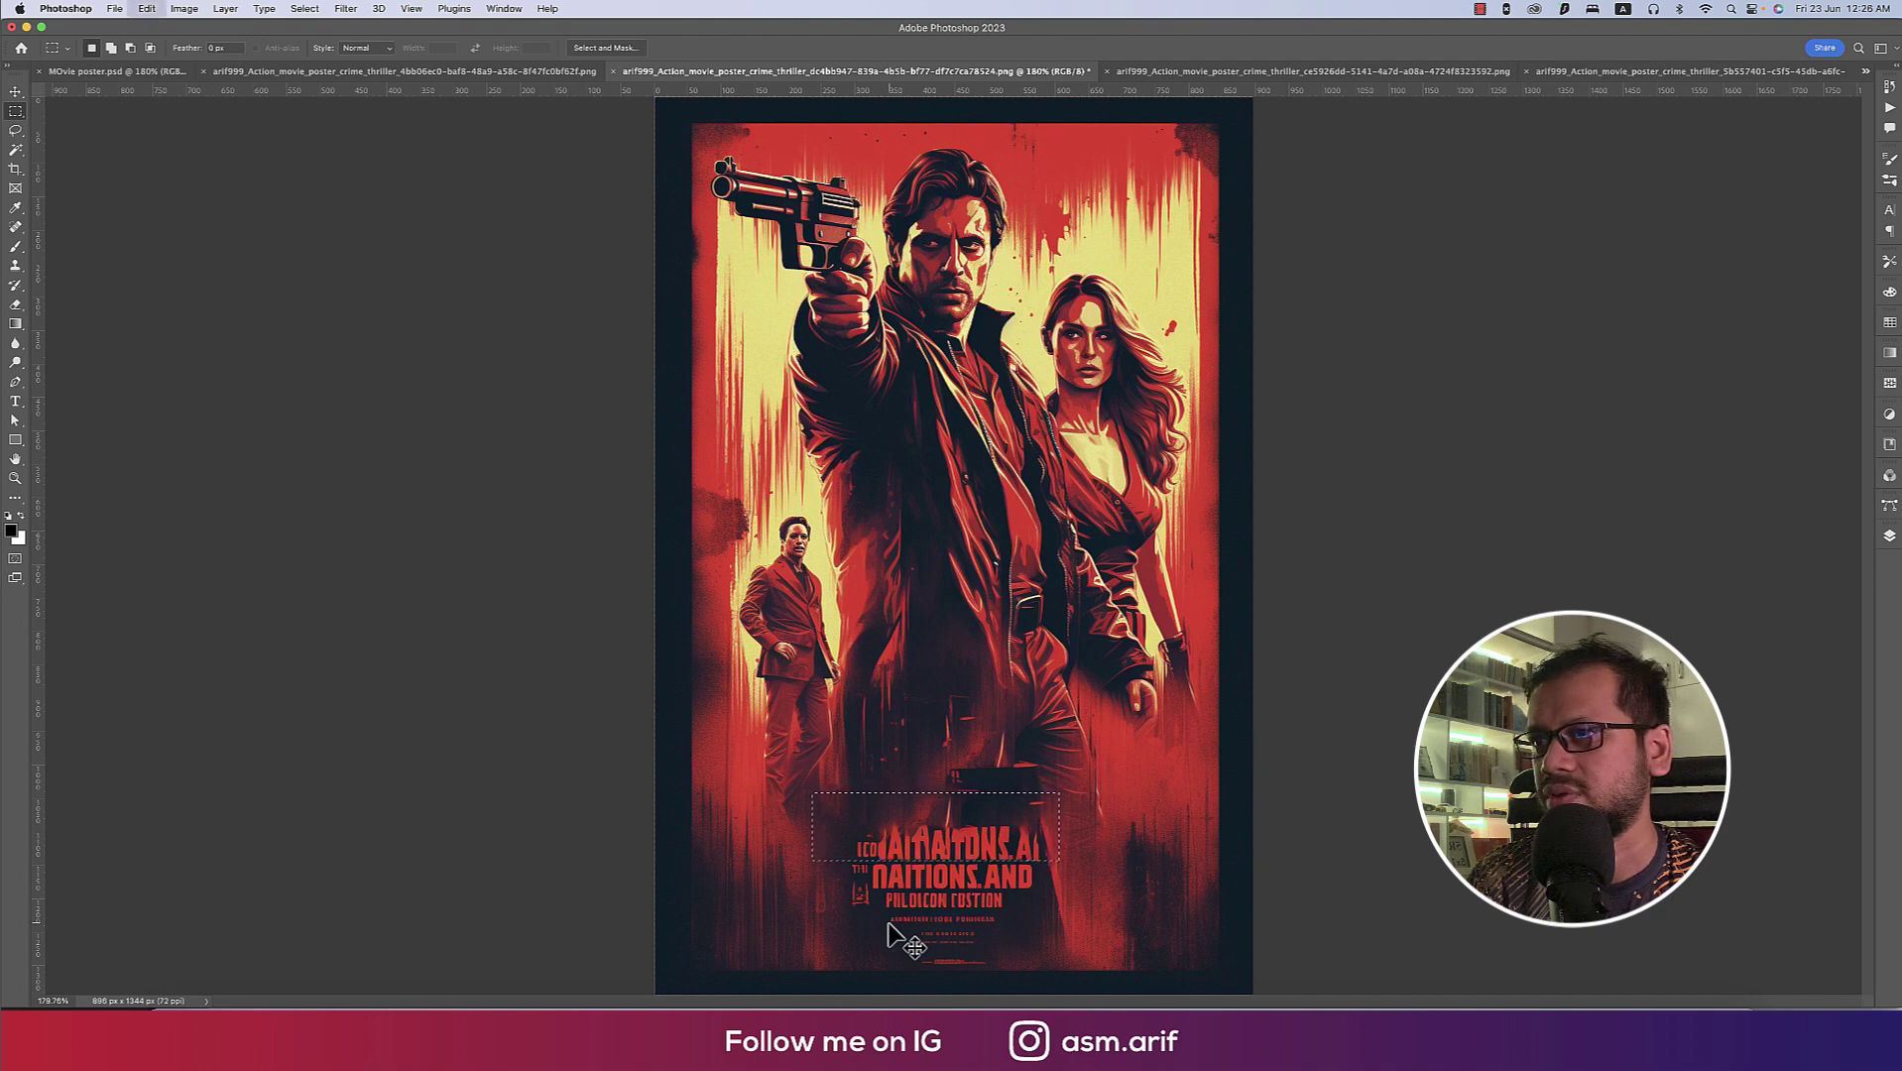
{"action": "key", "text": "ctrl+z"}
{"action": "key", "text": "ctrl+z"}
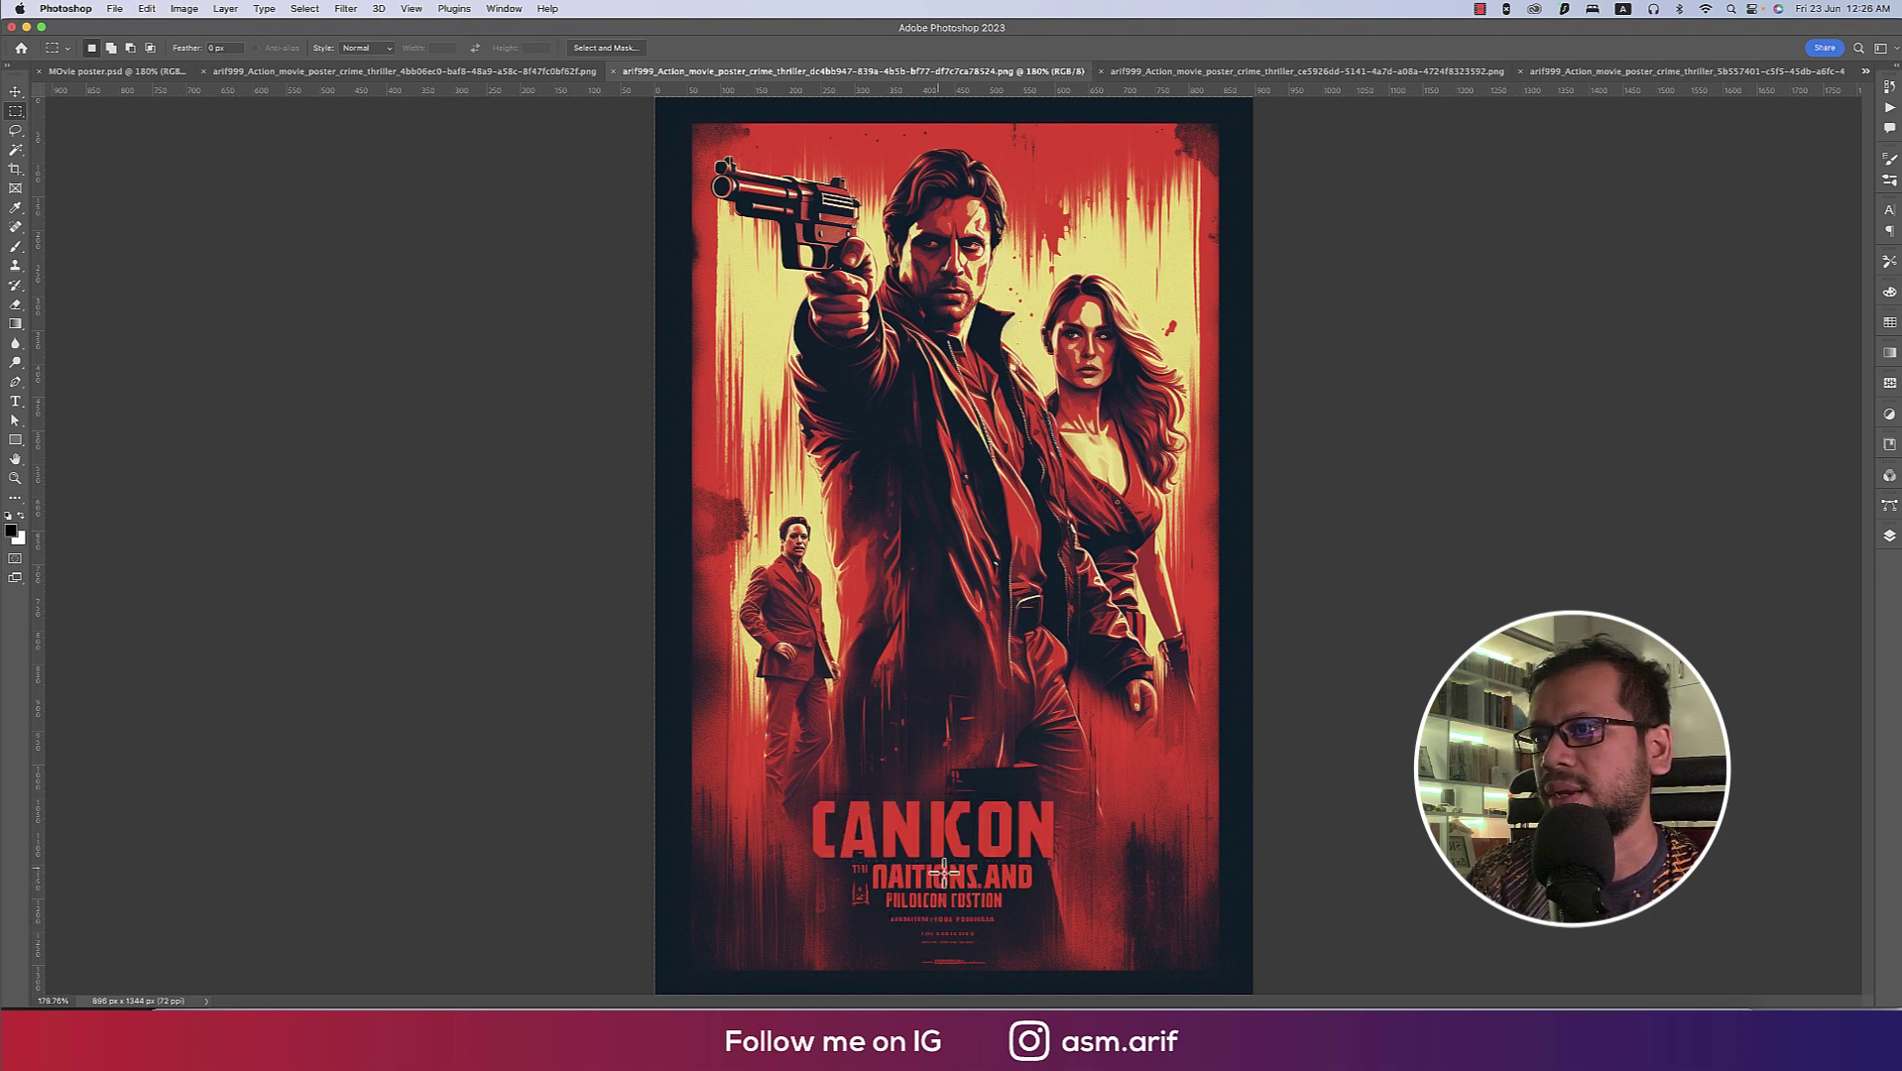
Magic Wand-select the CANKON title letters by colour.
{"action": "scroll", "coordinate": [1026, 905], "scroll_direction": "up", "scroll_amount": 5}
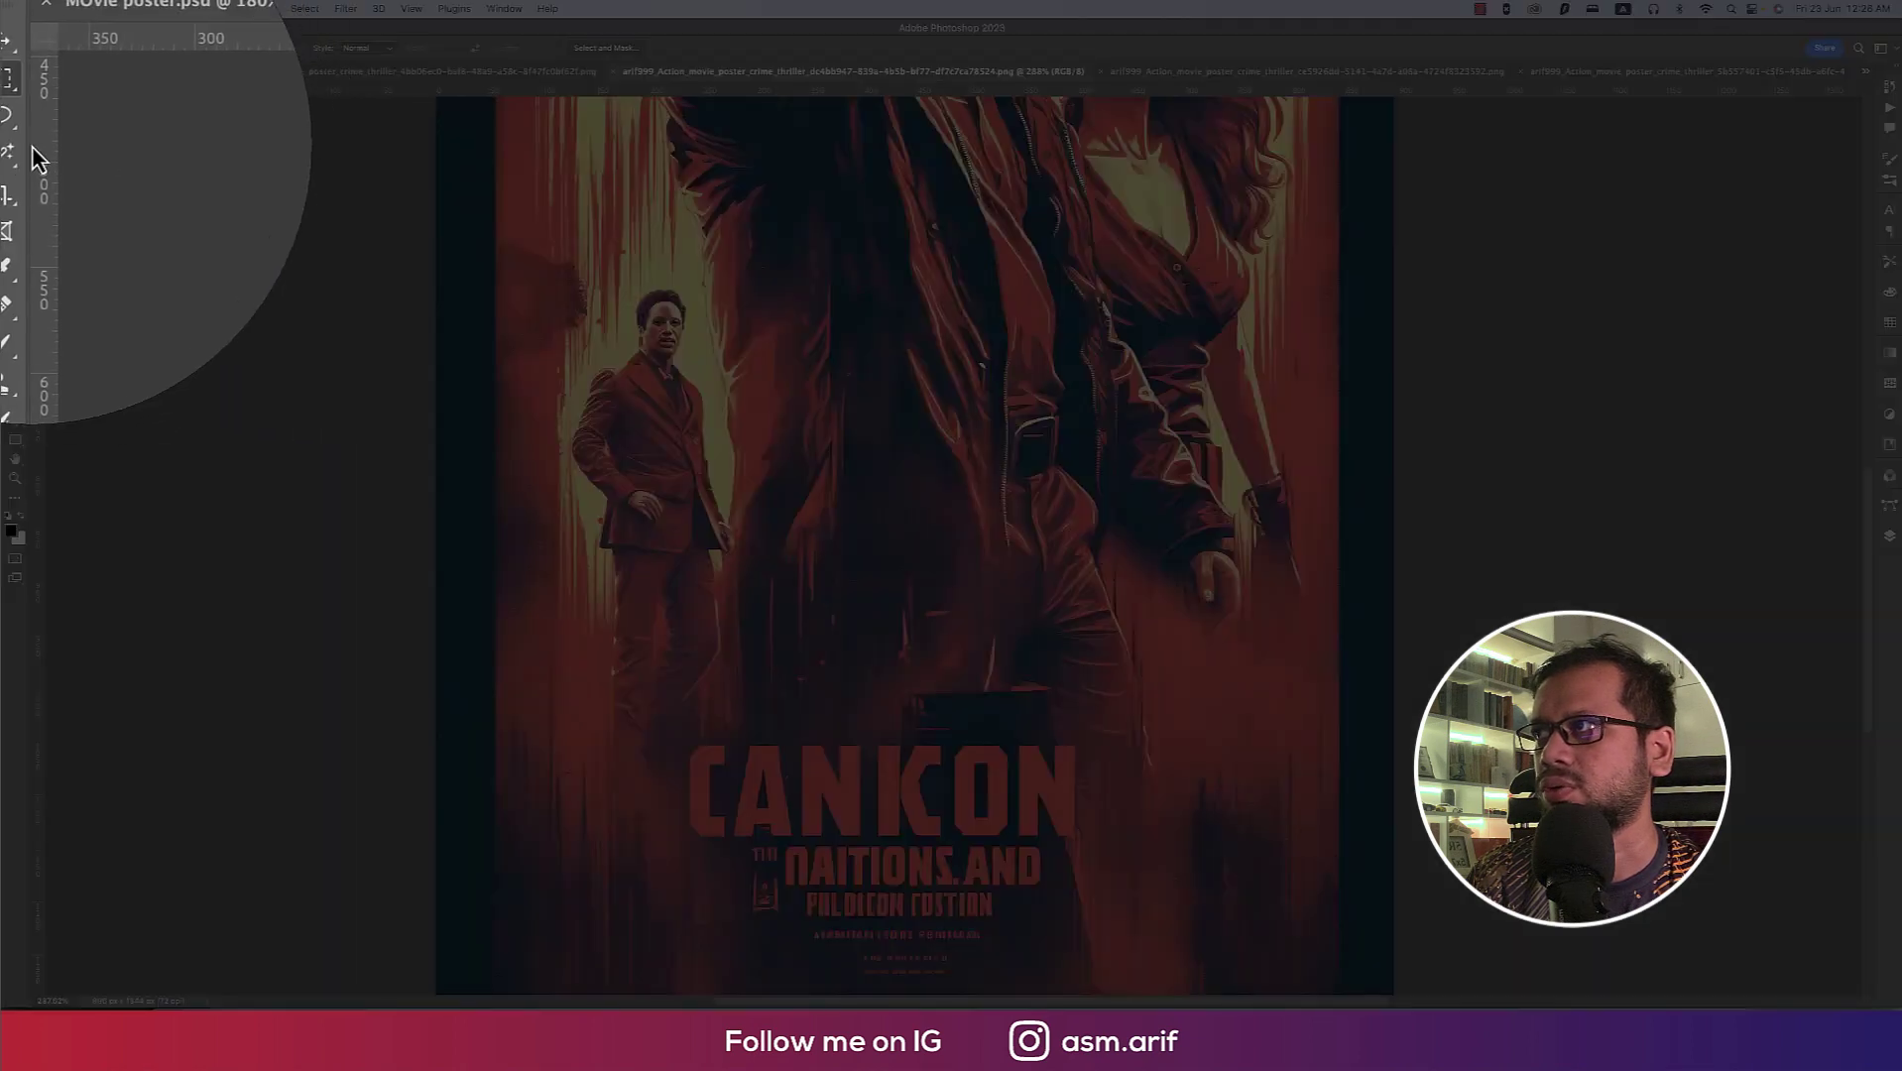
{"action": "right_click", "coordinate": [15, 148]}
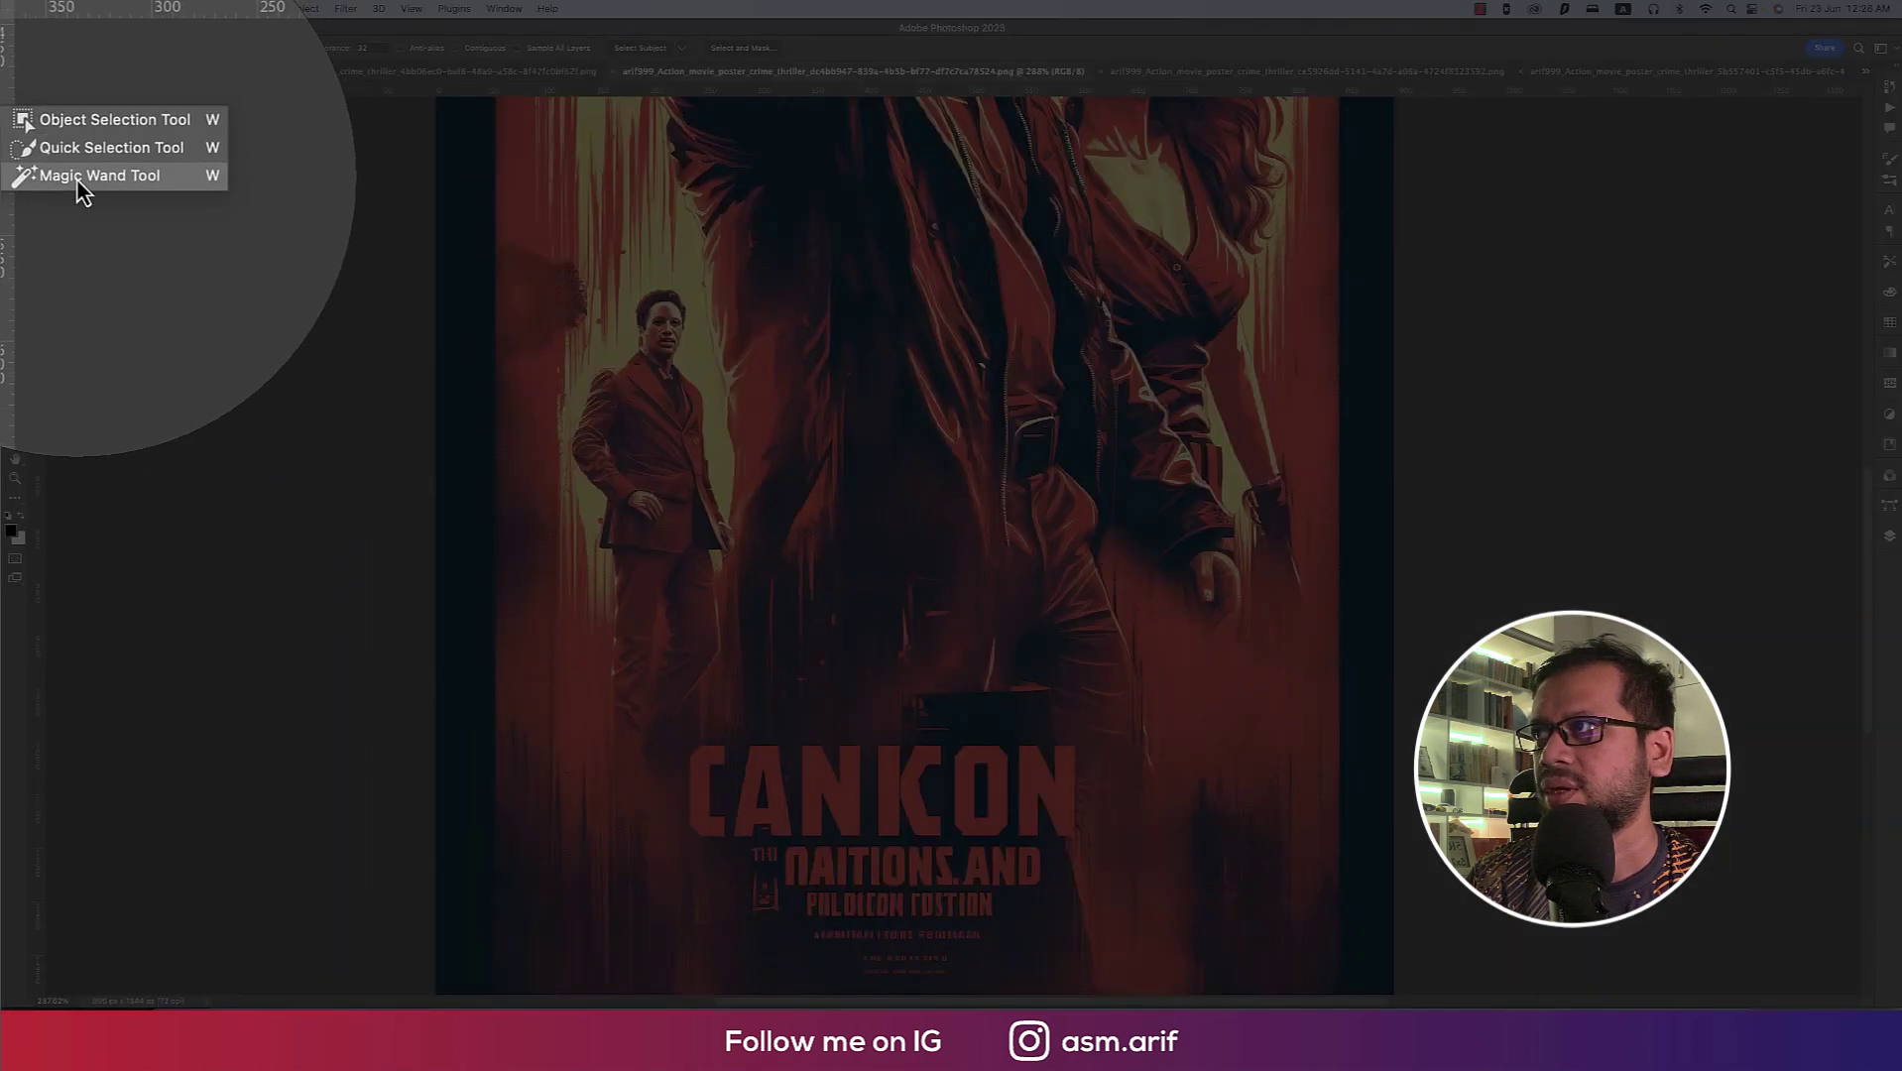
{"action": "left_click", "coordinate": [77, 183]}
{"action": "left_click", "coordinate": [776, 793]}
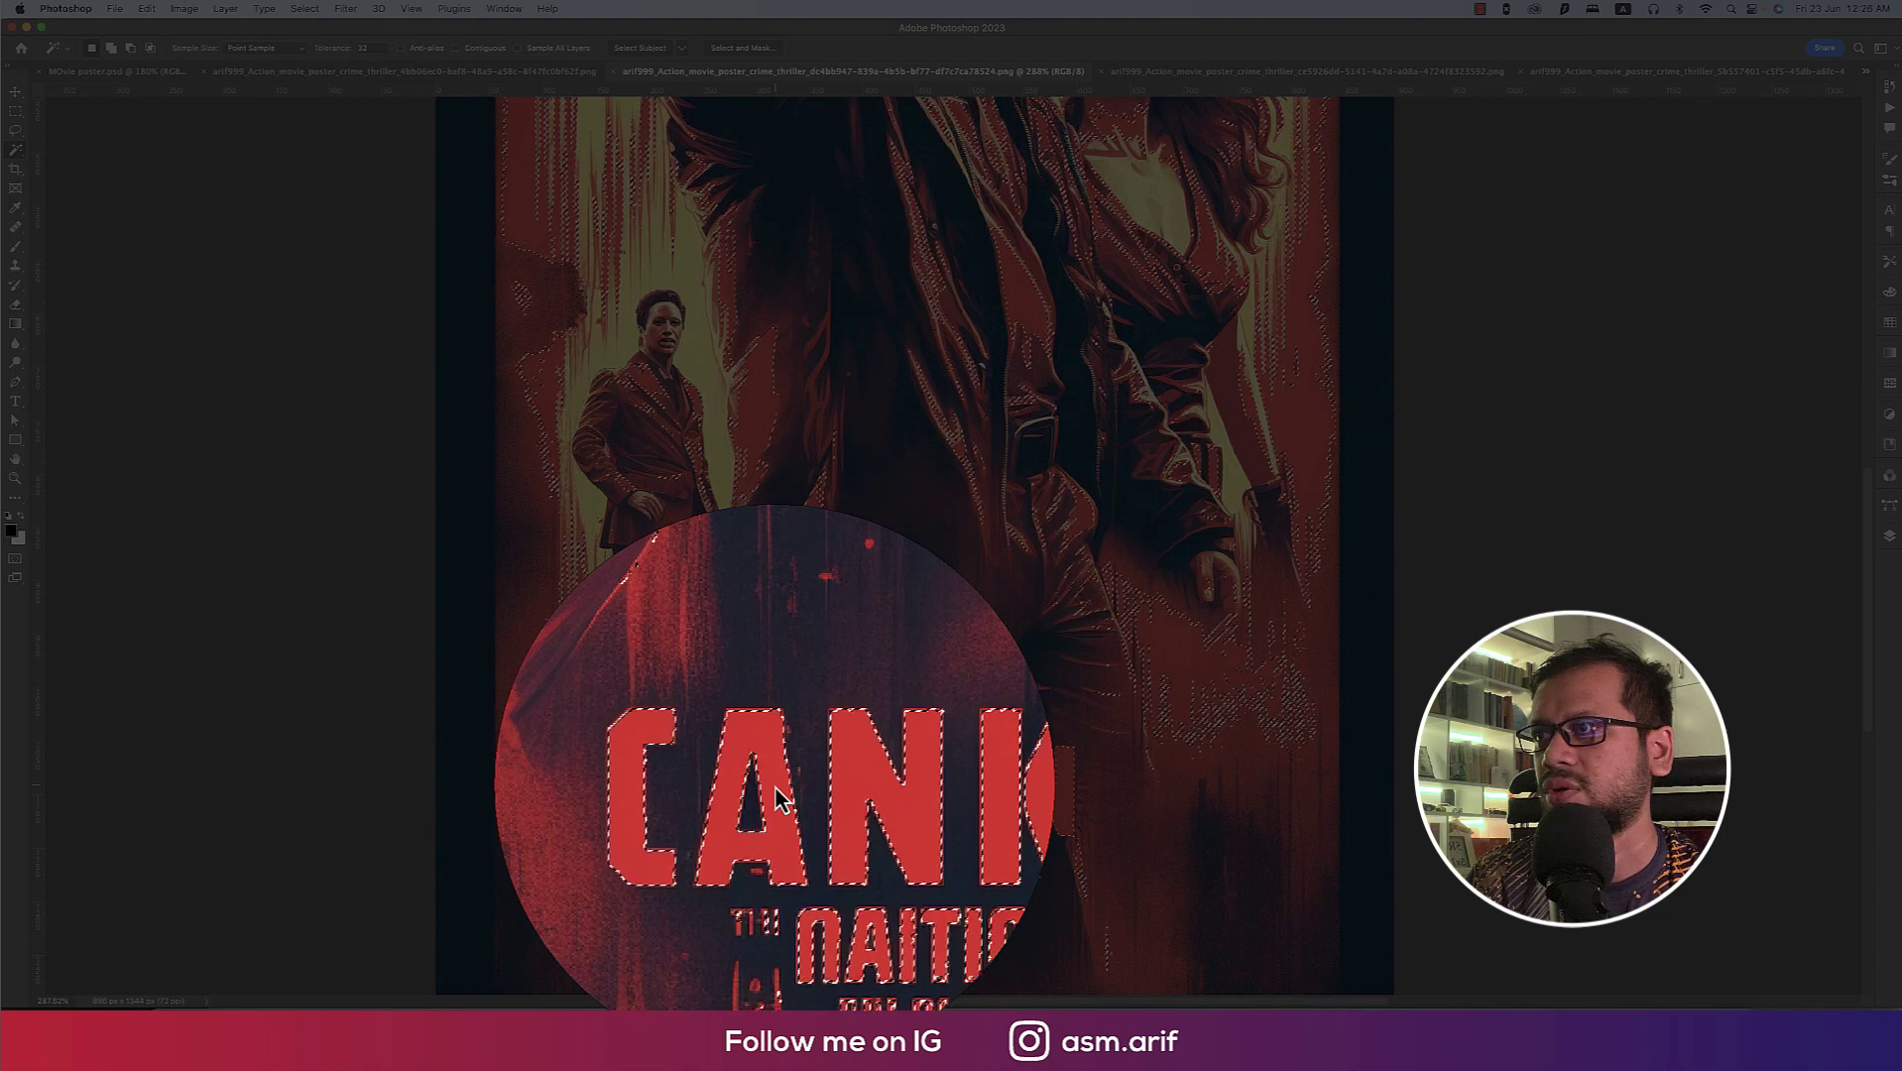
Subtract everything above the title from the selection with an Alt-drag marquee.
{"action": "scroll", "coordinate": [1031, 624], "scroll_direction": "down", "scroll_amount": 5}
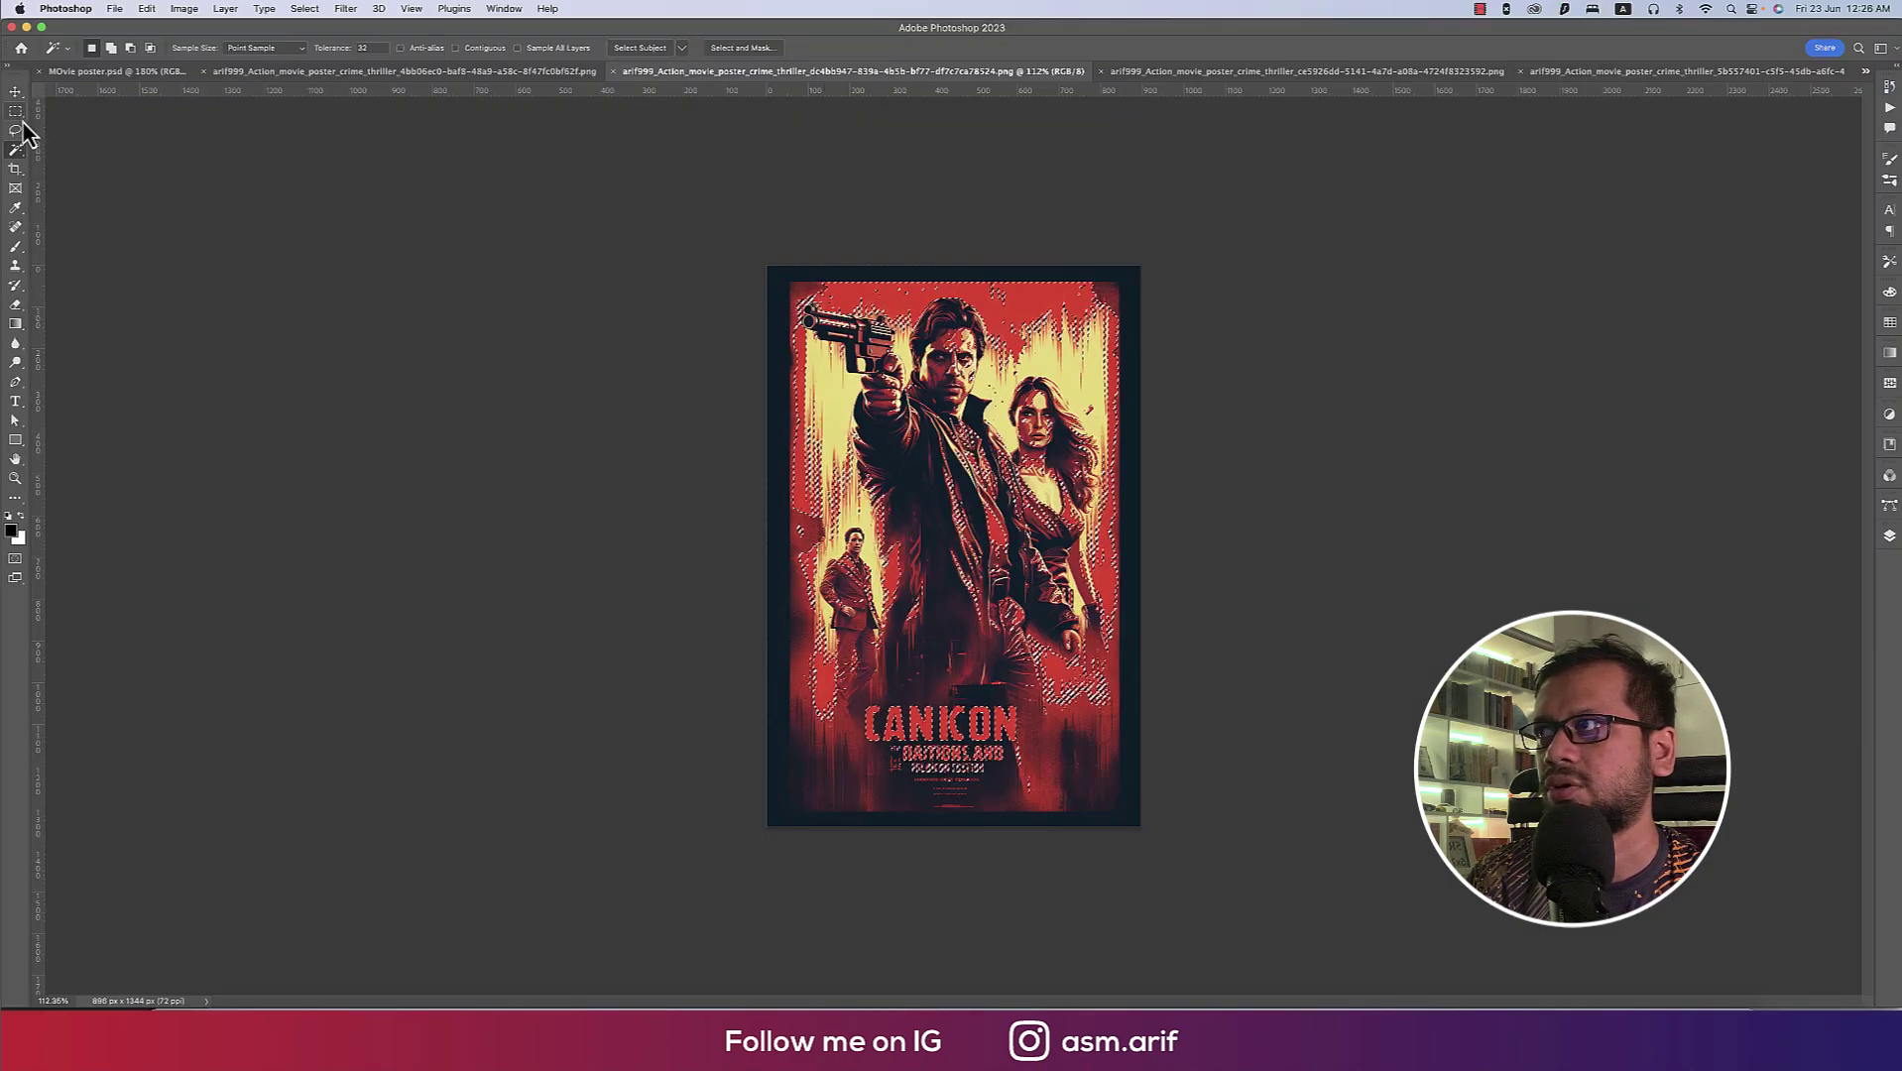
{"action": "left_click", "coordinate": [16, 111]}
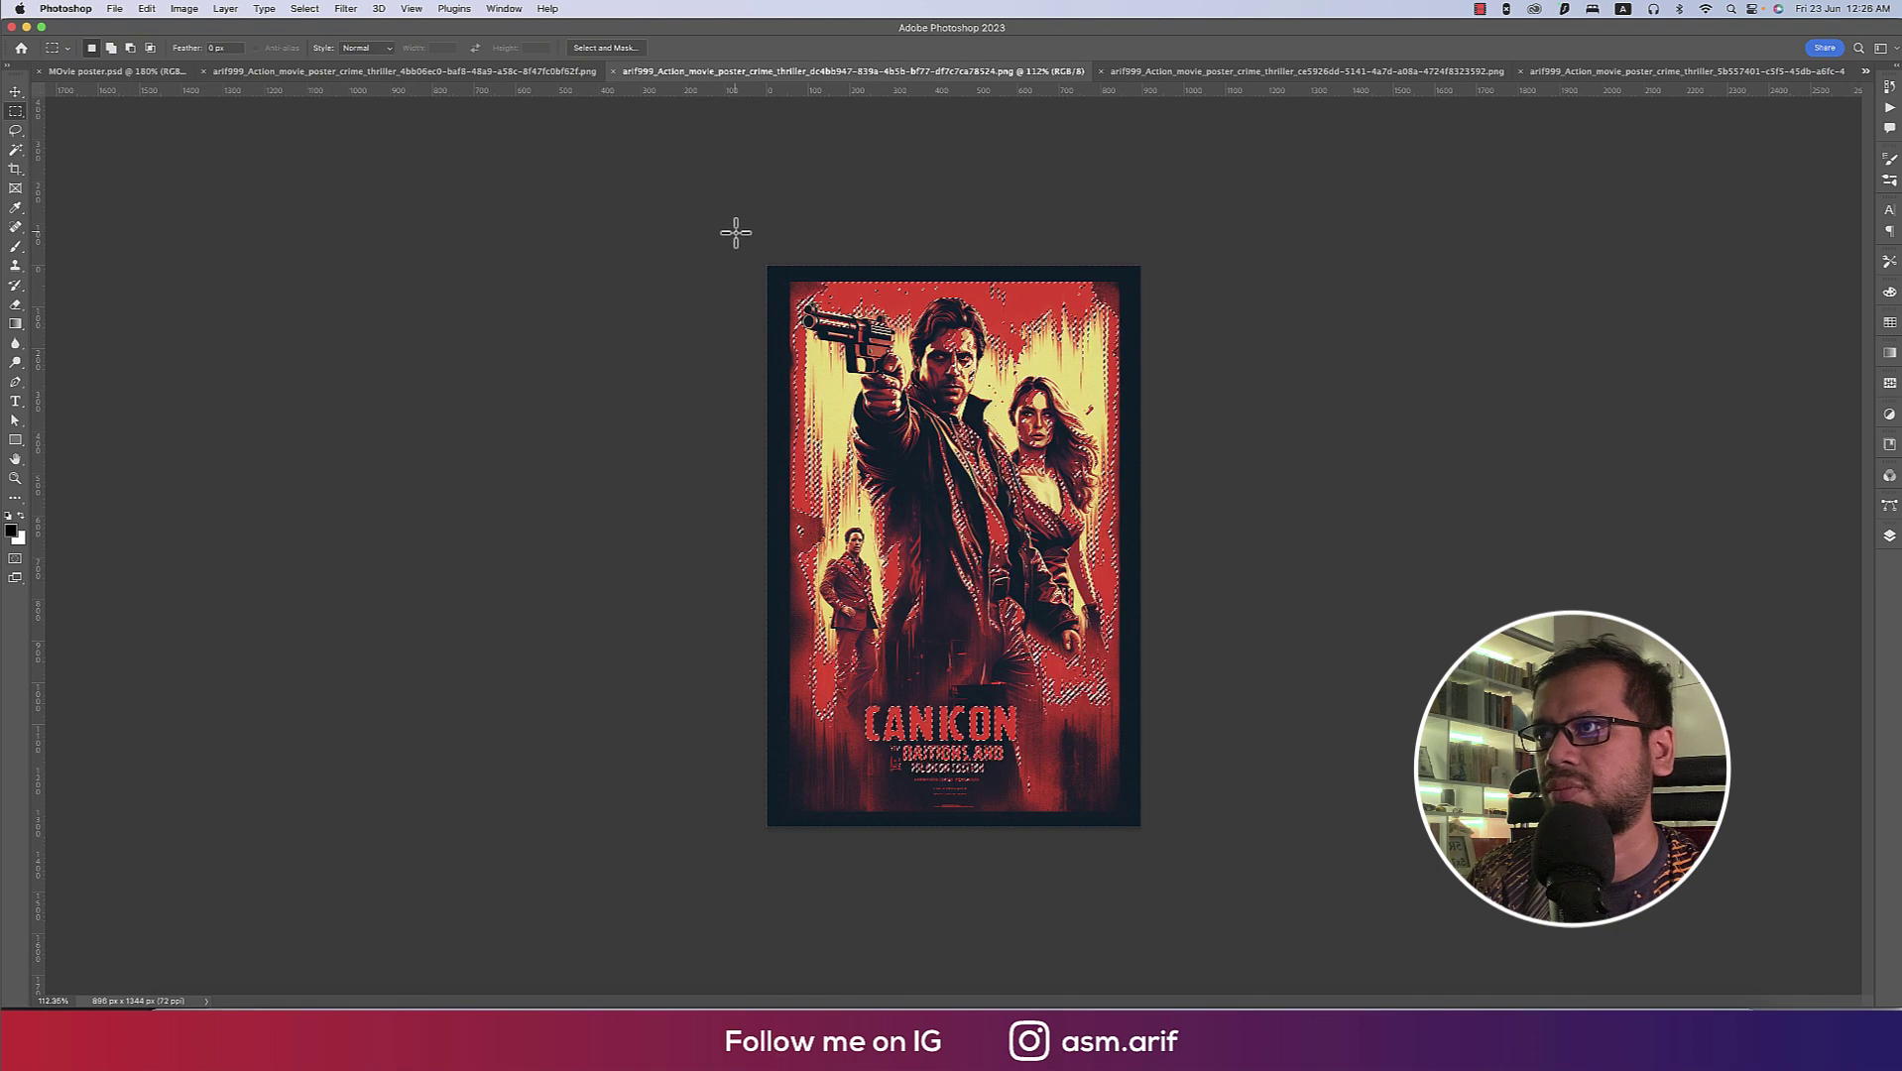
{"action": "key", "text": "alt"}
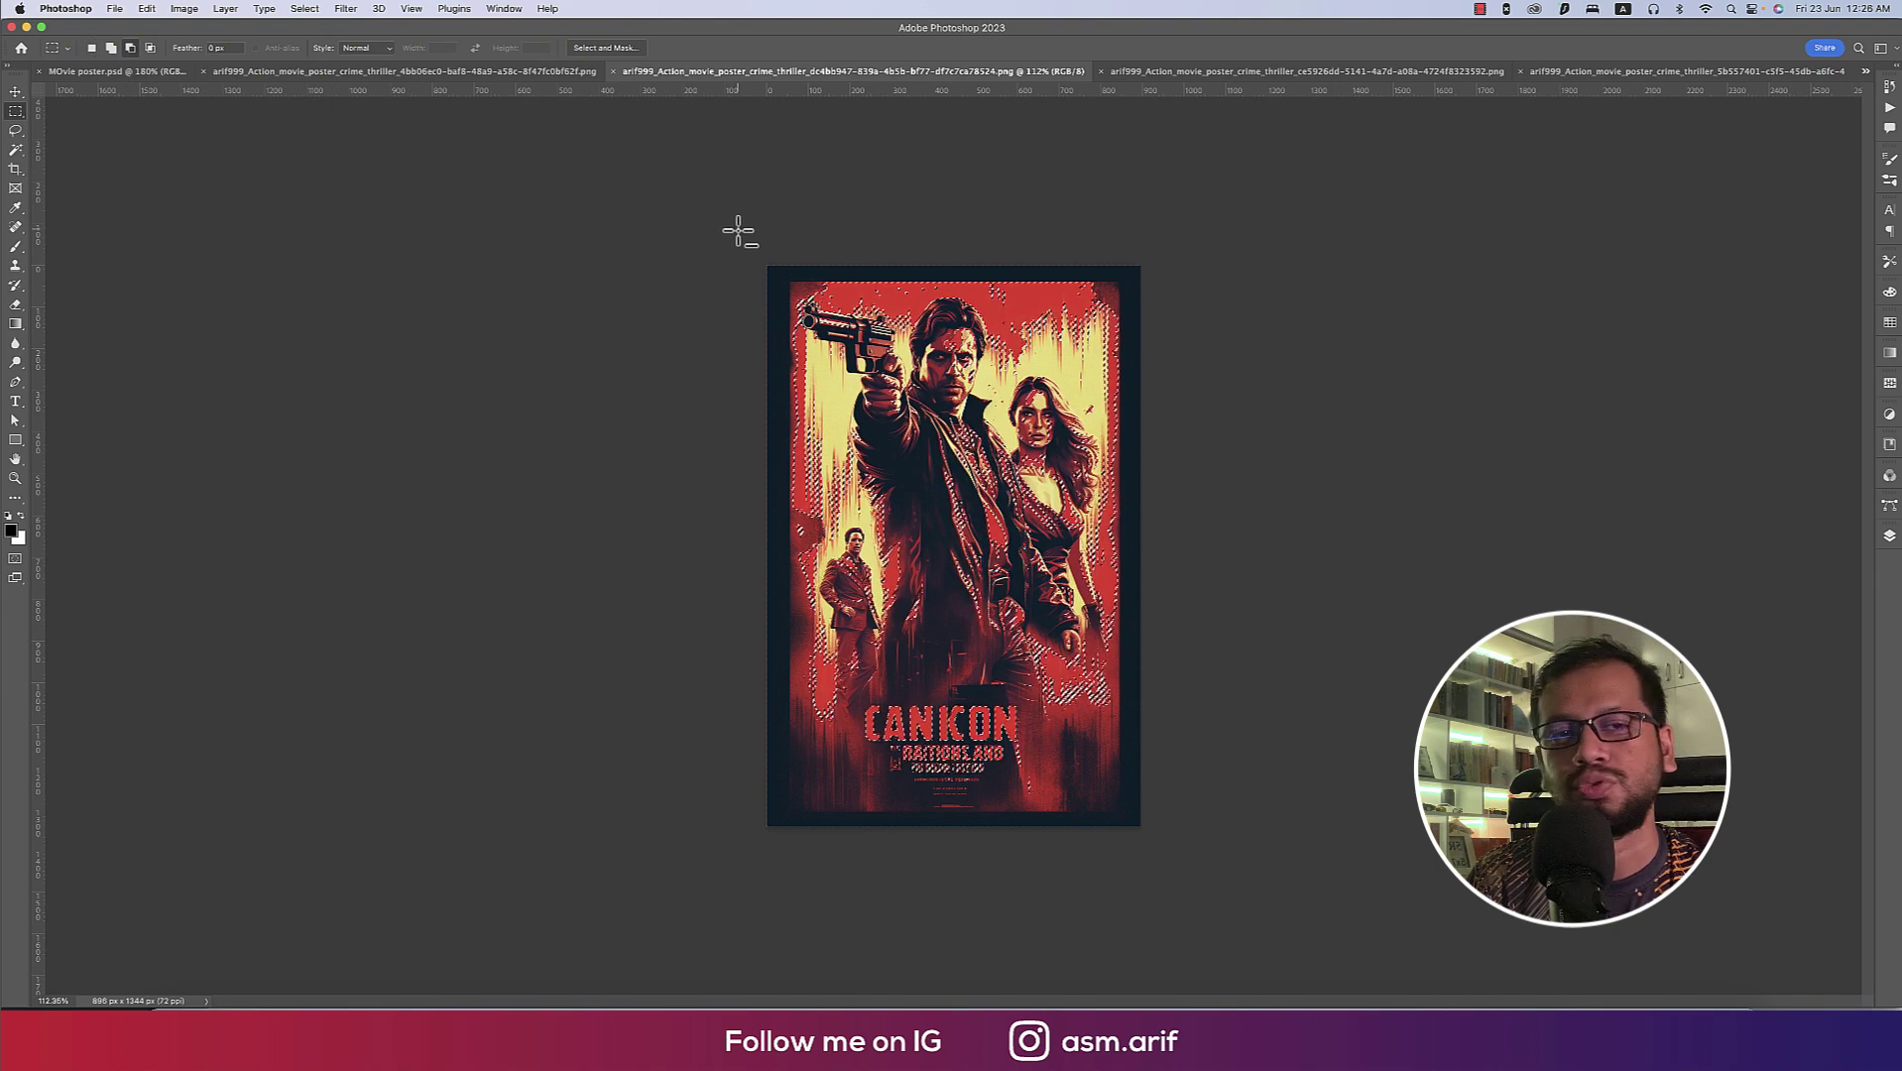
{"action": "left_click_drag", "start_coordinate": [759, 258], "coordinate": [1215, 686]}
{"action": "scroll", "coordinate": [1210, 675], "scroll_direction": "up", "scroll_amount": 3}
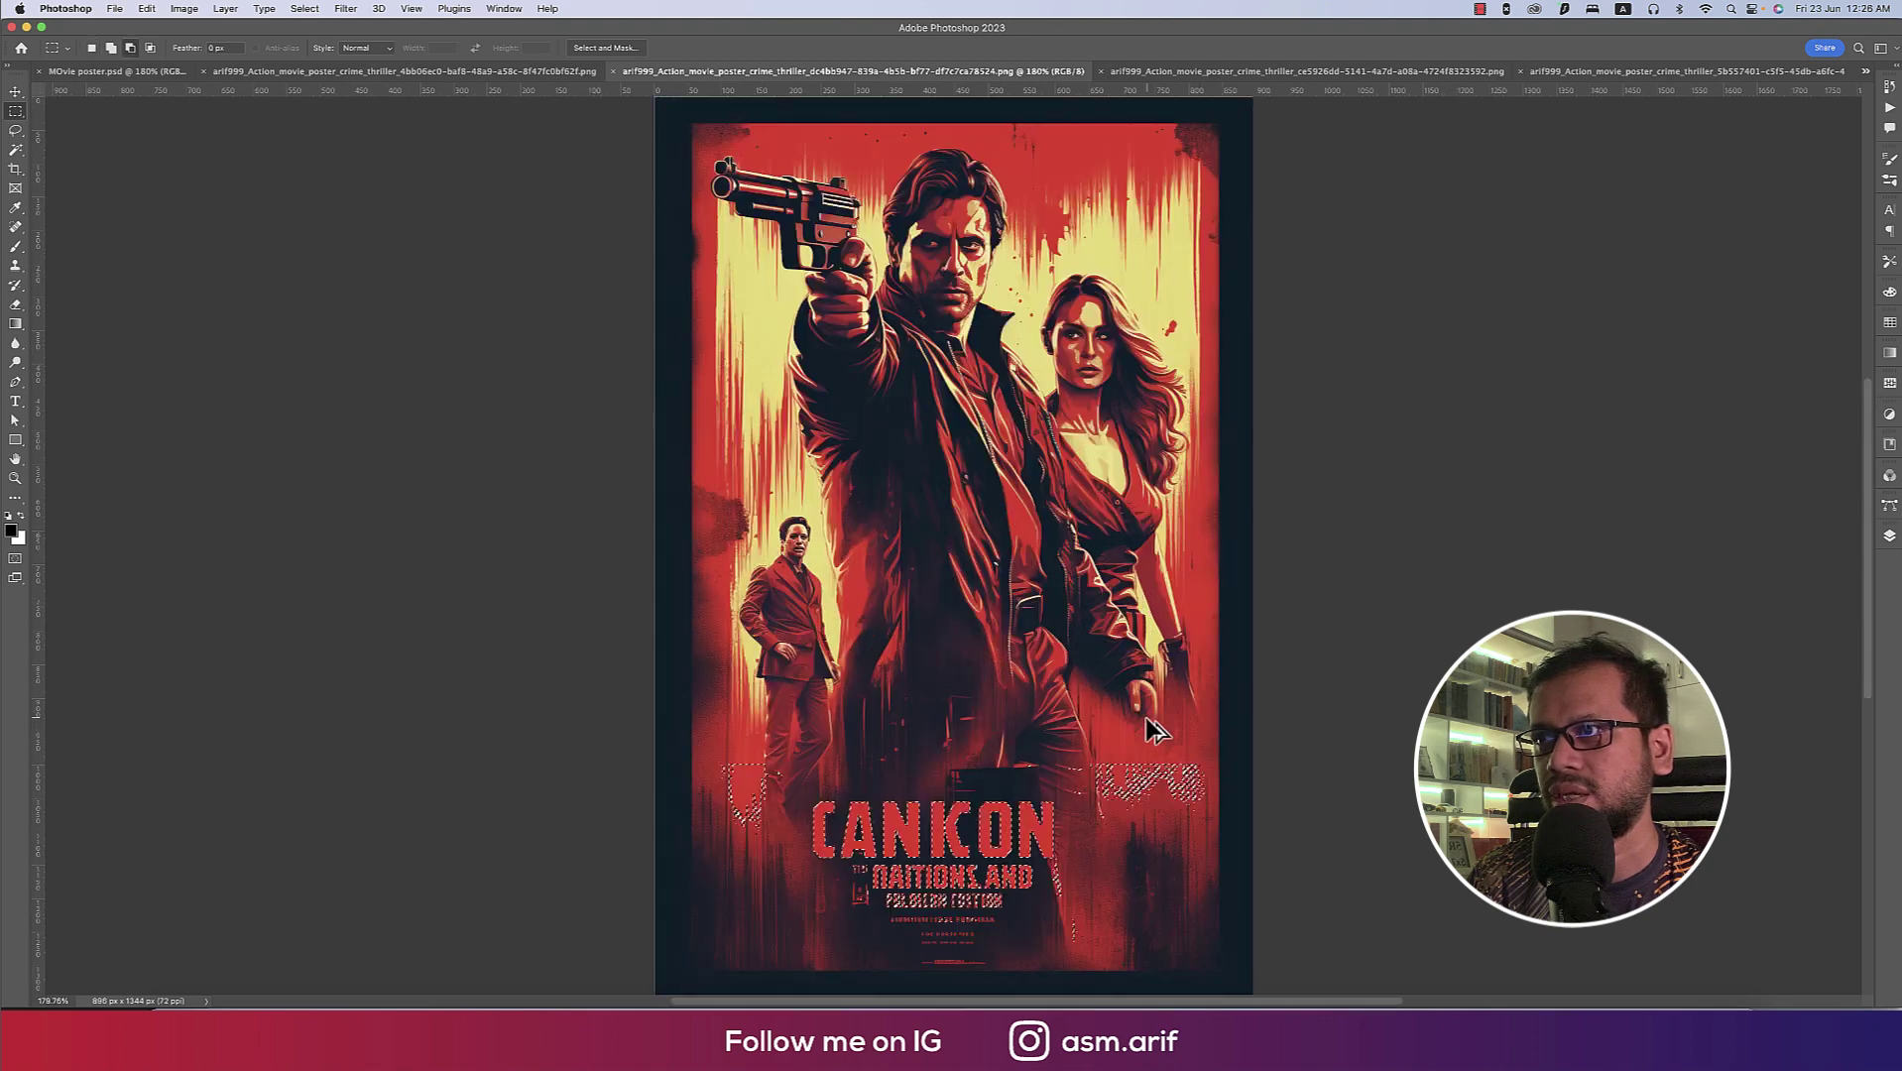
{"action": "scroll", "coordinate": [1126, 658], "scroll_direction": "down", "scroll_amount": 3}
{"action": "scroll", "coordinate": [1126, 658], "scroll_direction": "right", "scroll_amount": 4}
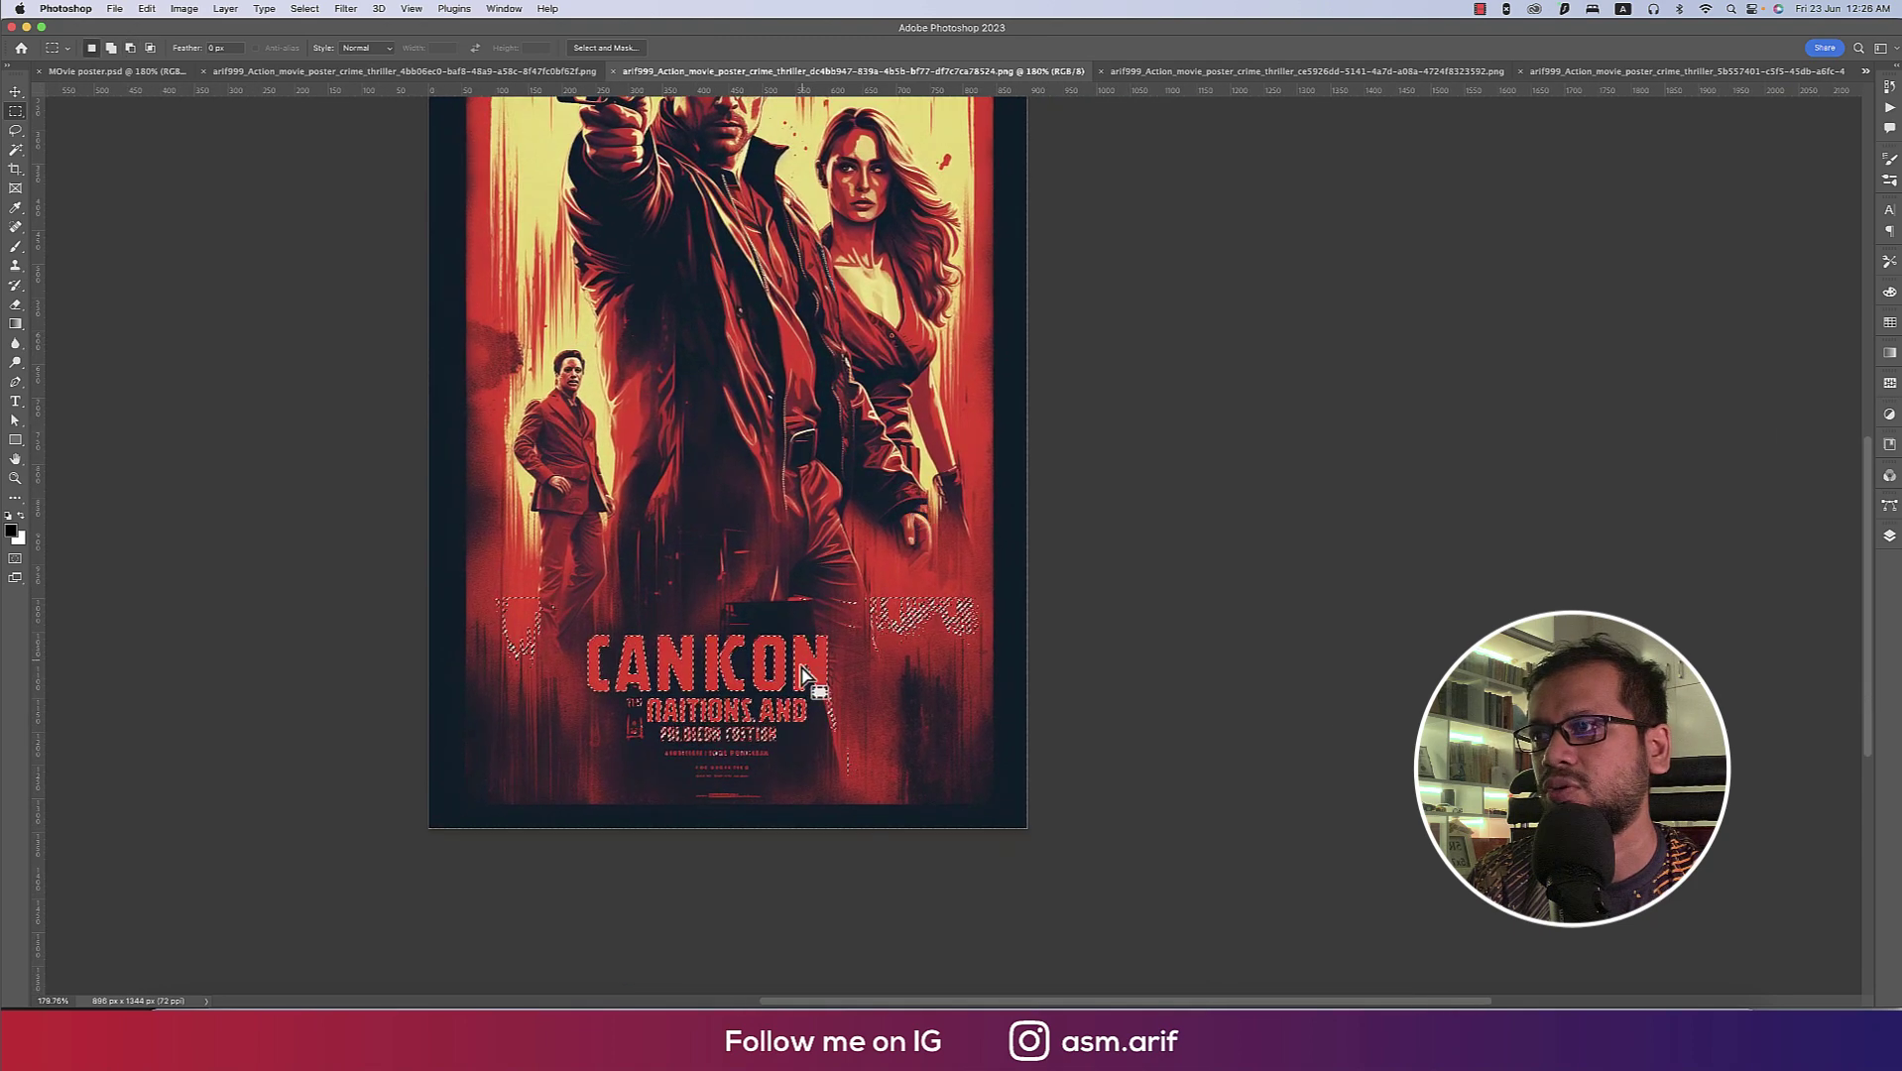
Subtract the stray patches left, right and below the title from the selection.
{"action": "left_click_drag", "start_coordinate": [844, 568], "coordinate": [1003, 689]}
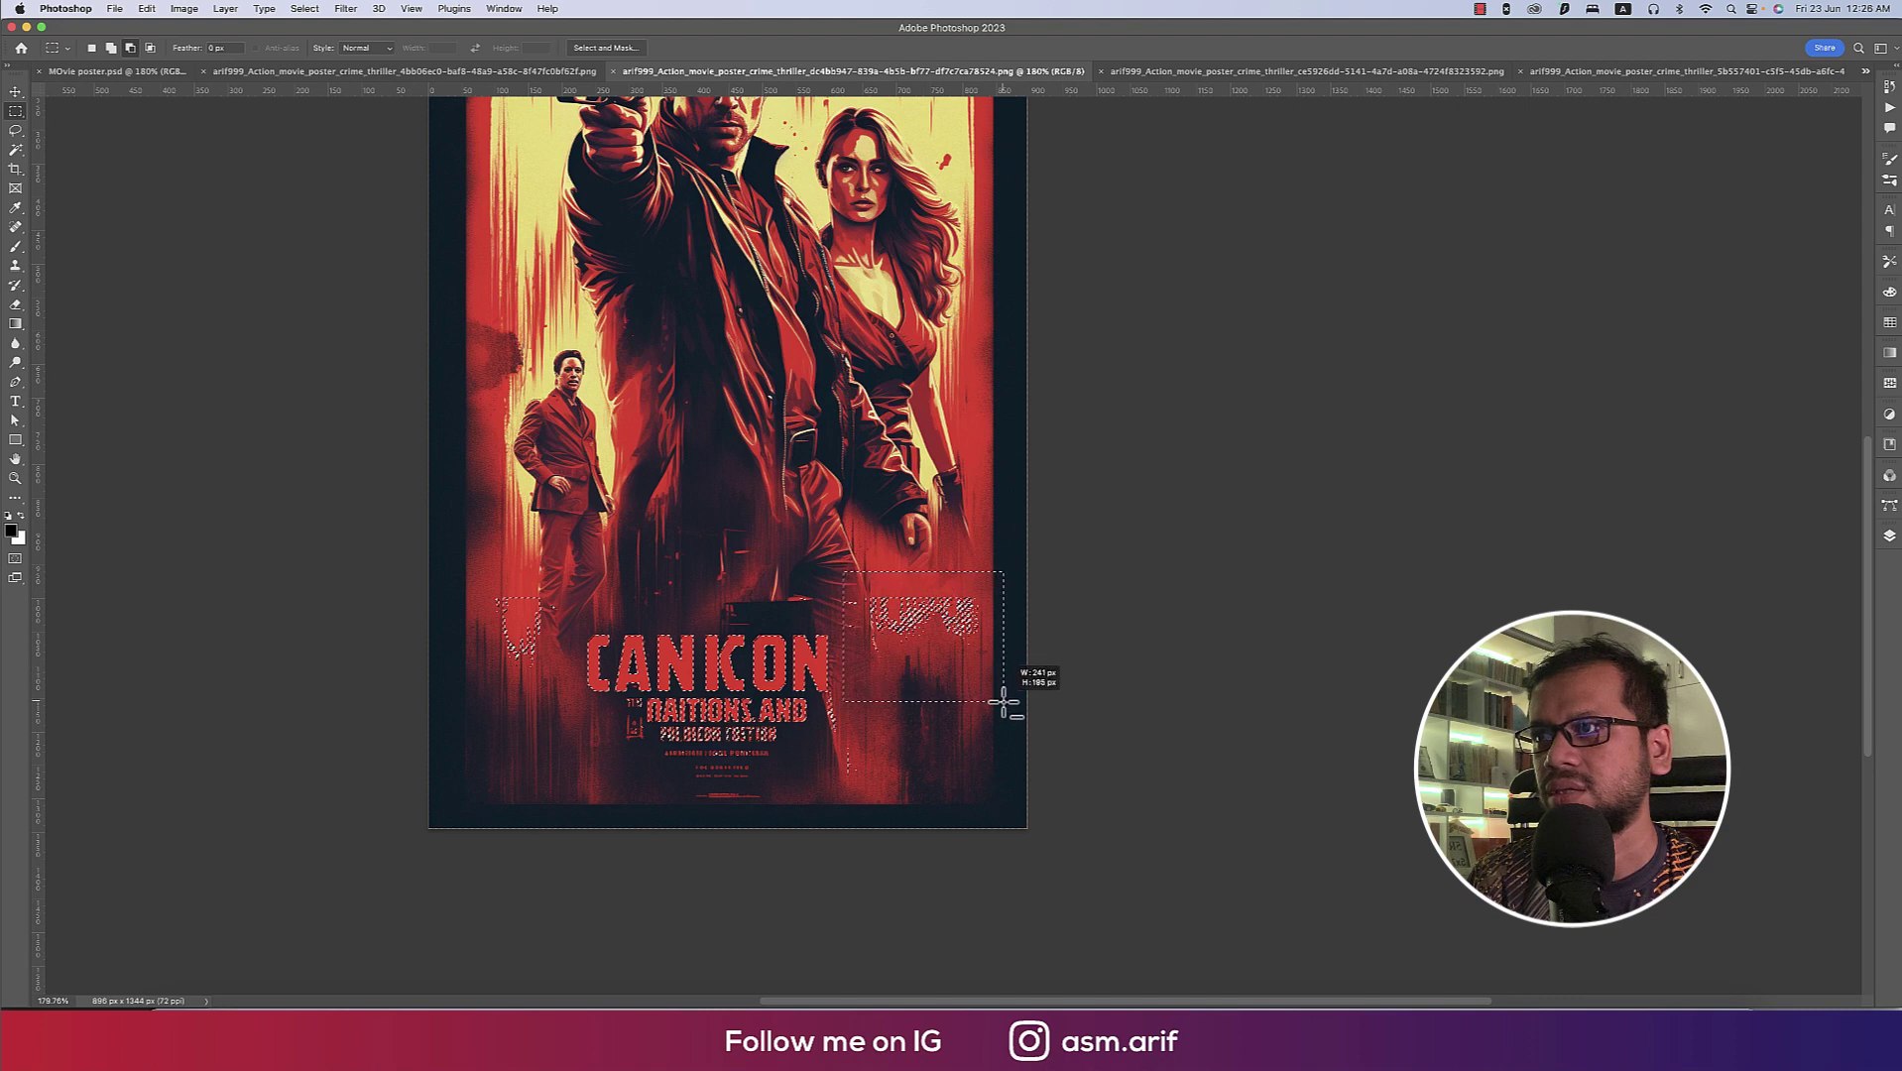
{"action": "mouse_move", "coordinate": [836, 584]}
{"action": "left_mouse_down"}
{"action": "mouse_move", "coordinate": [855, 626]}
{"action": "mouse_move", "coordinate": [808, 615]}
{"action": "left_mouse_up"}
{"action": "left_click_drag", "start_coordinate": [476, 551], "coordinate": [546, 706]}
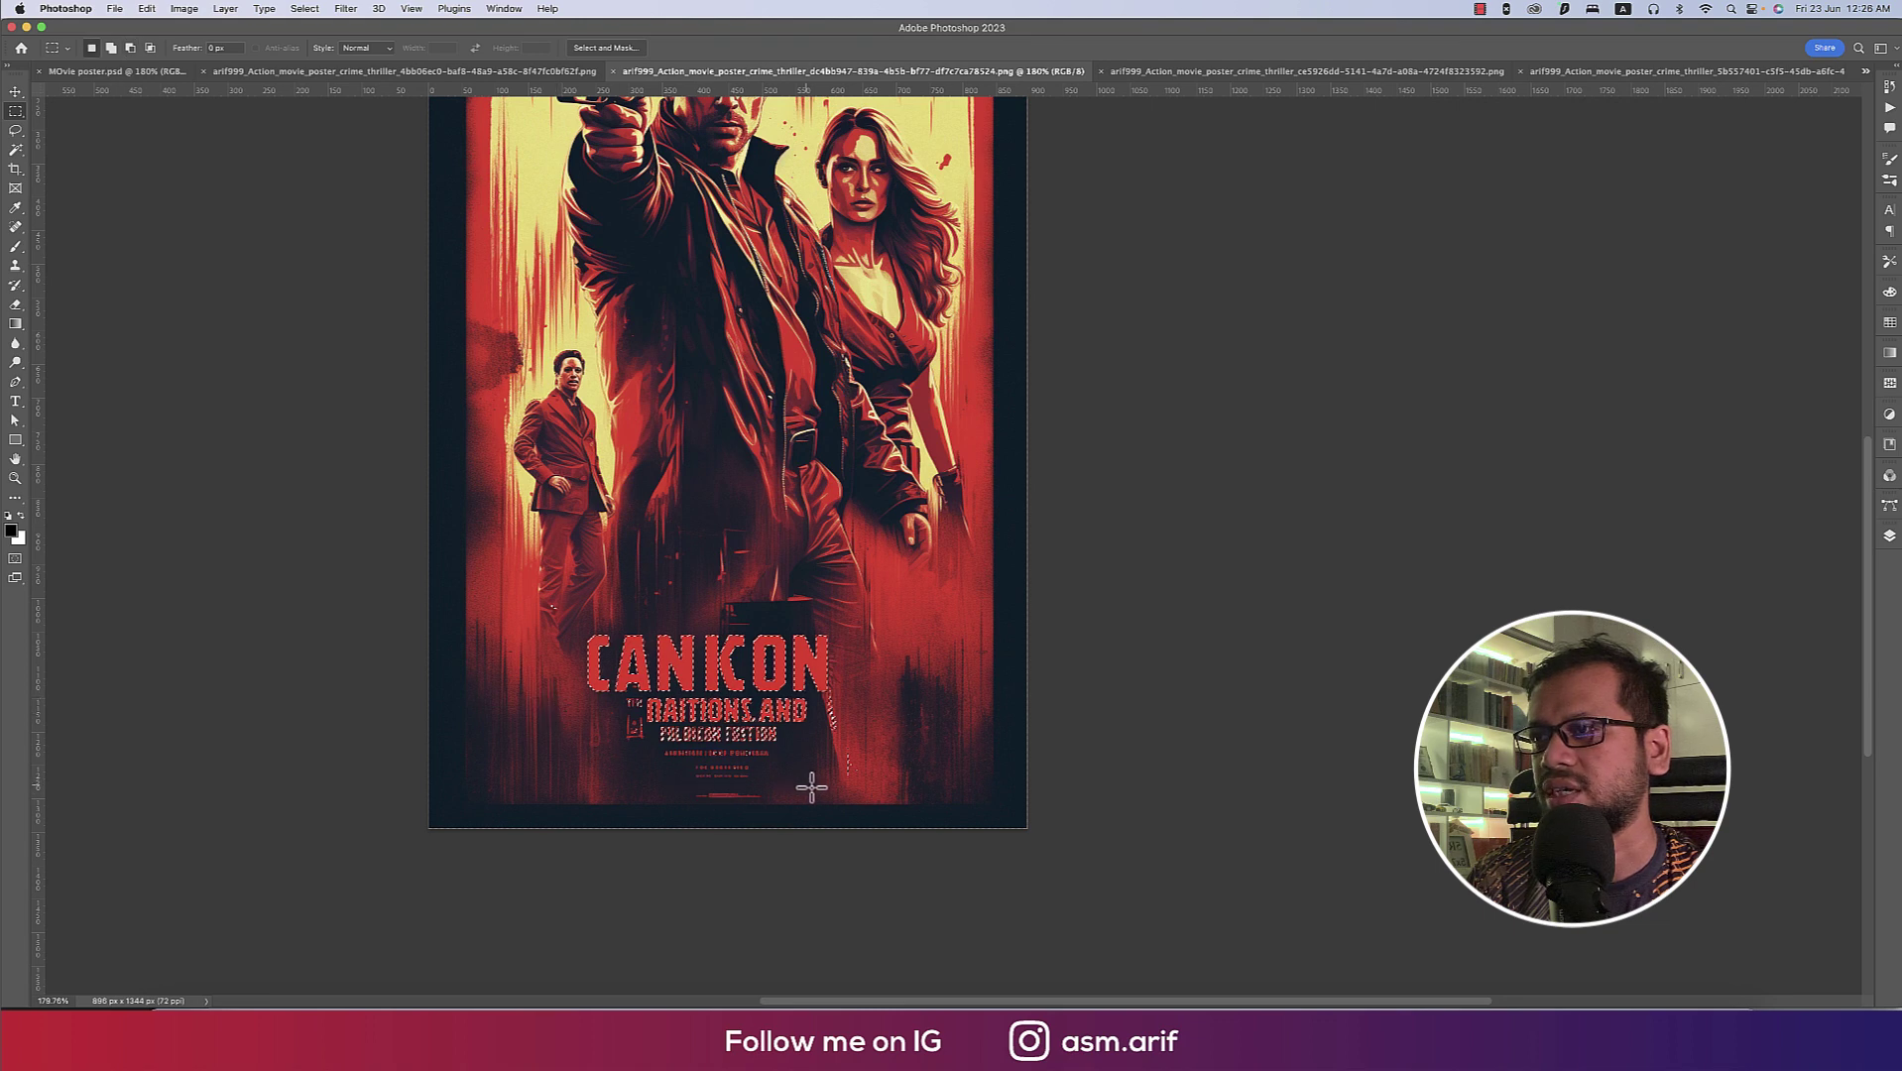
{"action": "scroll", "coordinate": [811, 786], "scroll_direction": "up", "scroll_amount": 5}
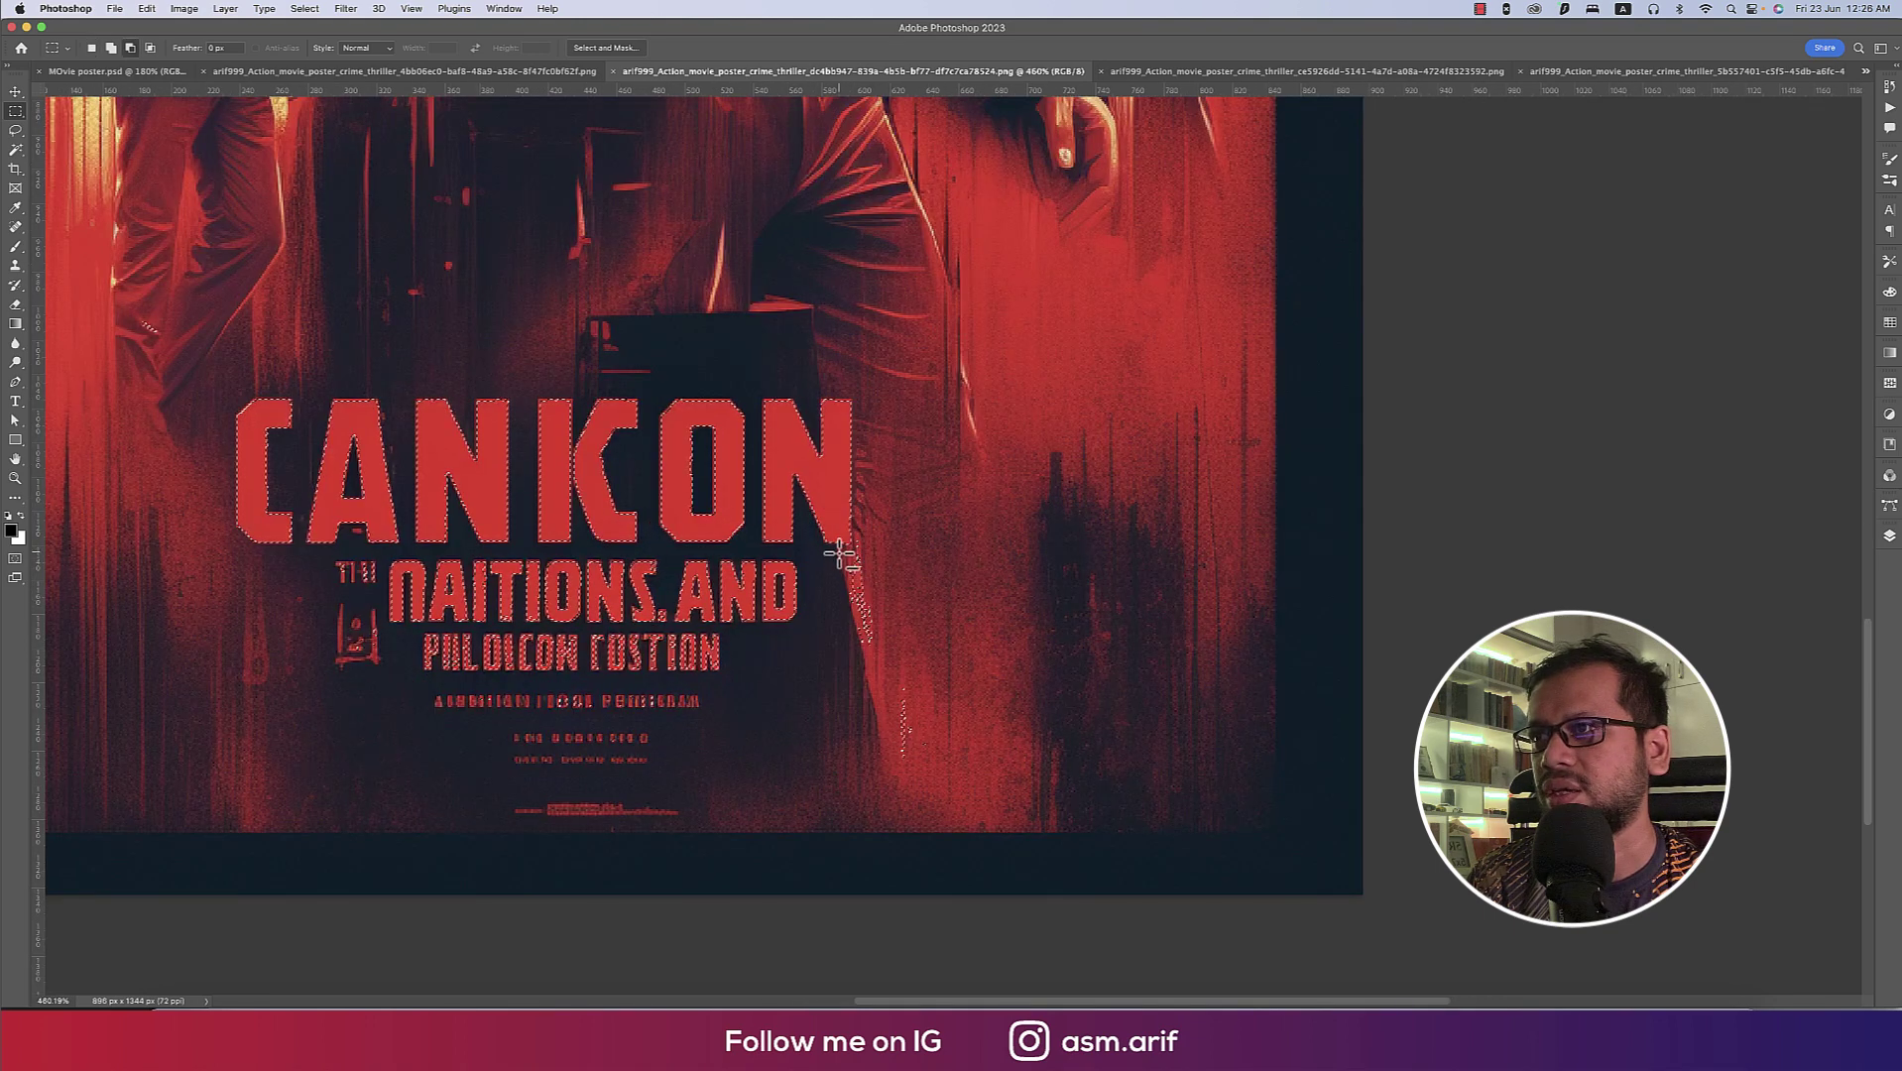
{"action": "left_click_drag", "start_coordinate": [841, 549], "coordinate": [982, 794]}
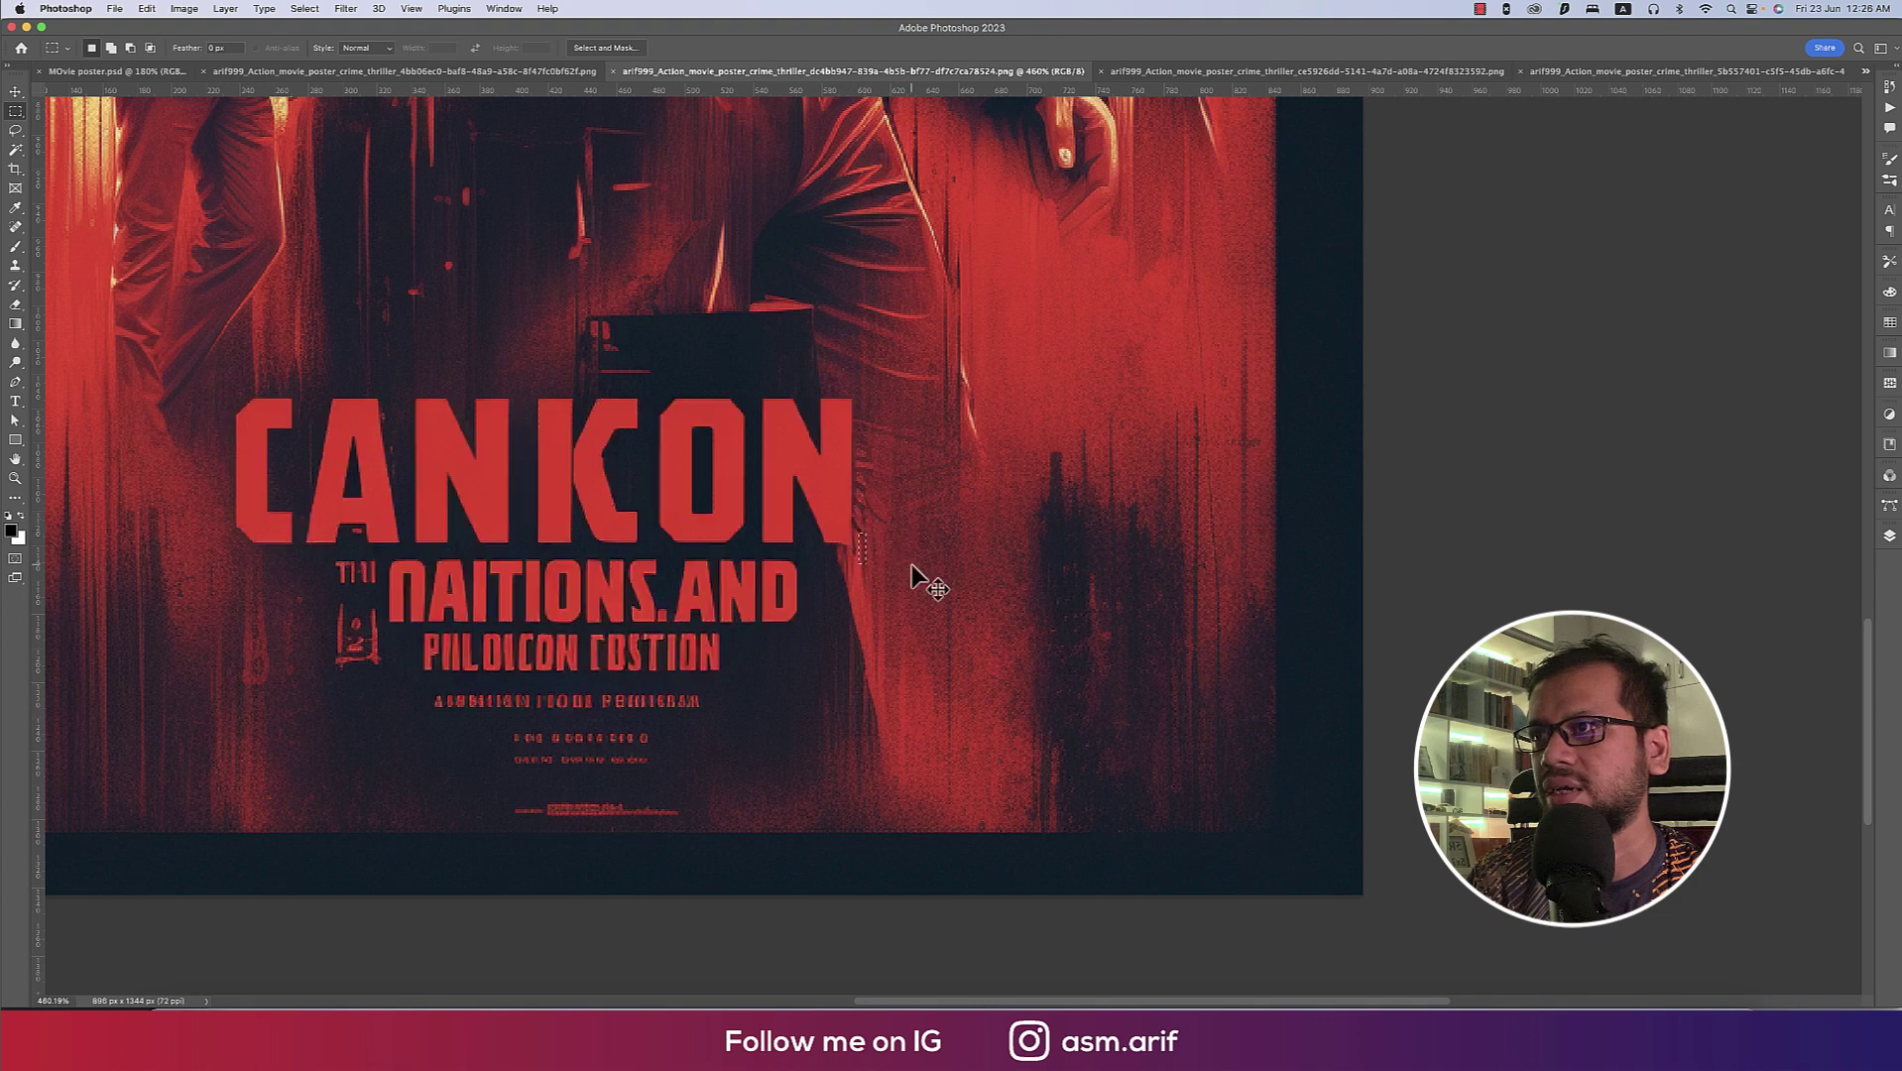
{"action": "scroll", "coordinate": [644, 421], "scroll_direction": "down", "scroll_amount": 3}
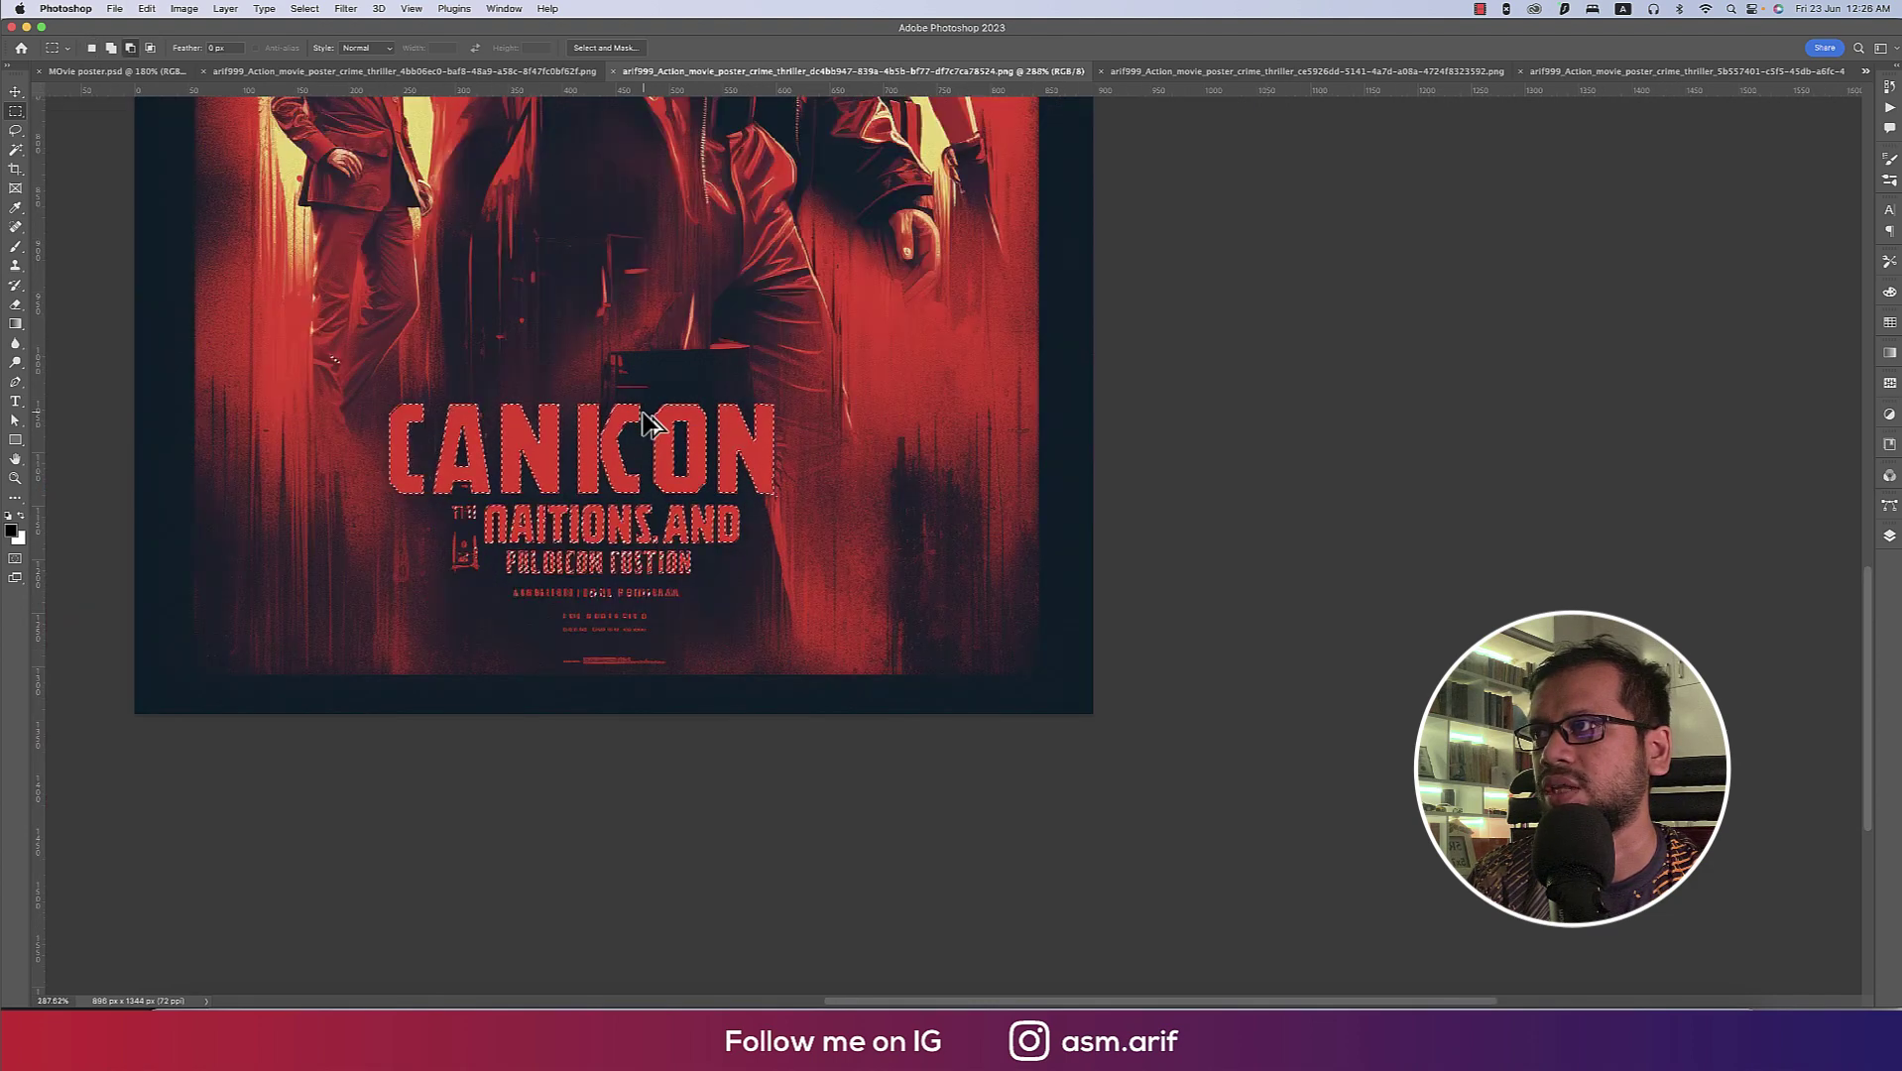
{"action": "left_click_drag", "start_coordinate": [333, 367], "coordinate": [365, 387]}
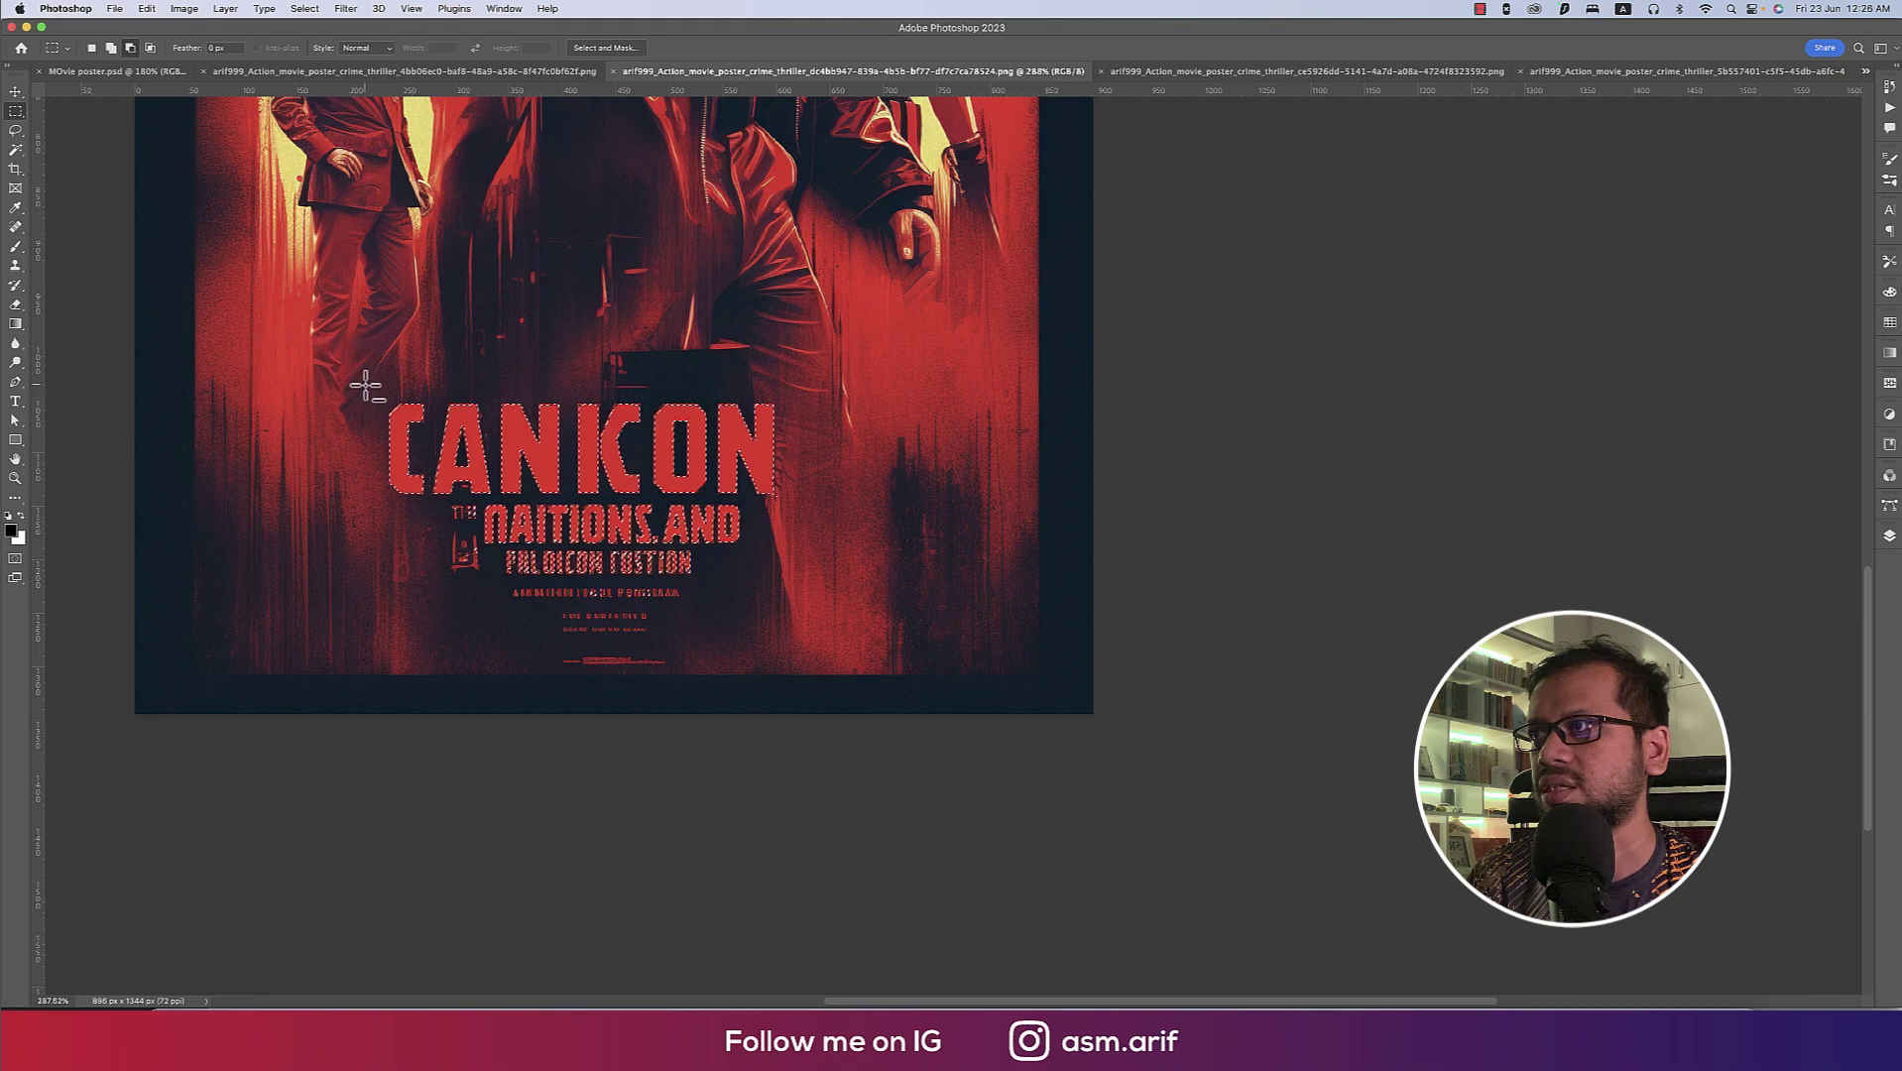
{"action": "scroll", "coordinate": [456, 595], "scroll_direction": "up", "scroll_amount": 3}
{"action": "scroll", "coordinate": [456, 595], "scroll_direction": "up", "scroll_amount": 3}
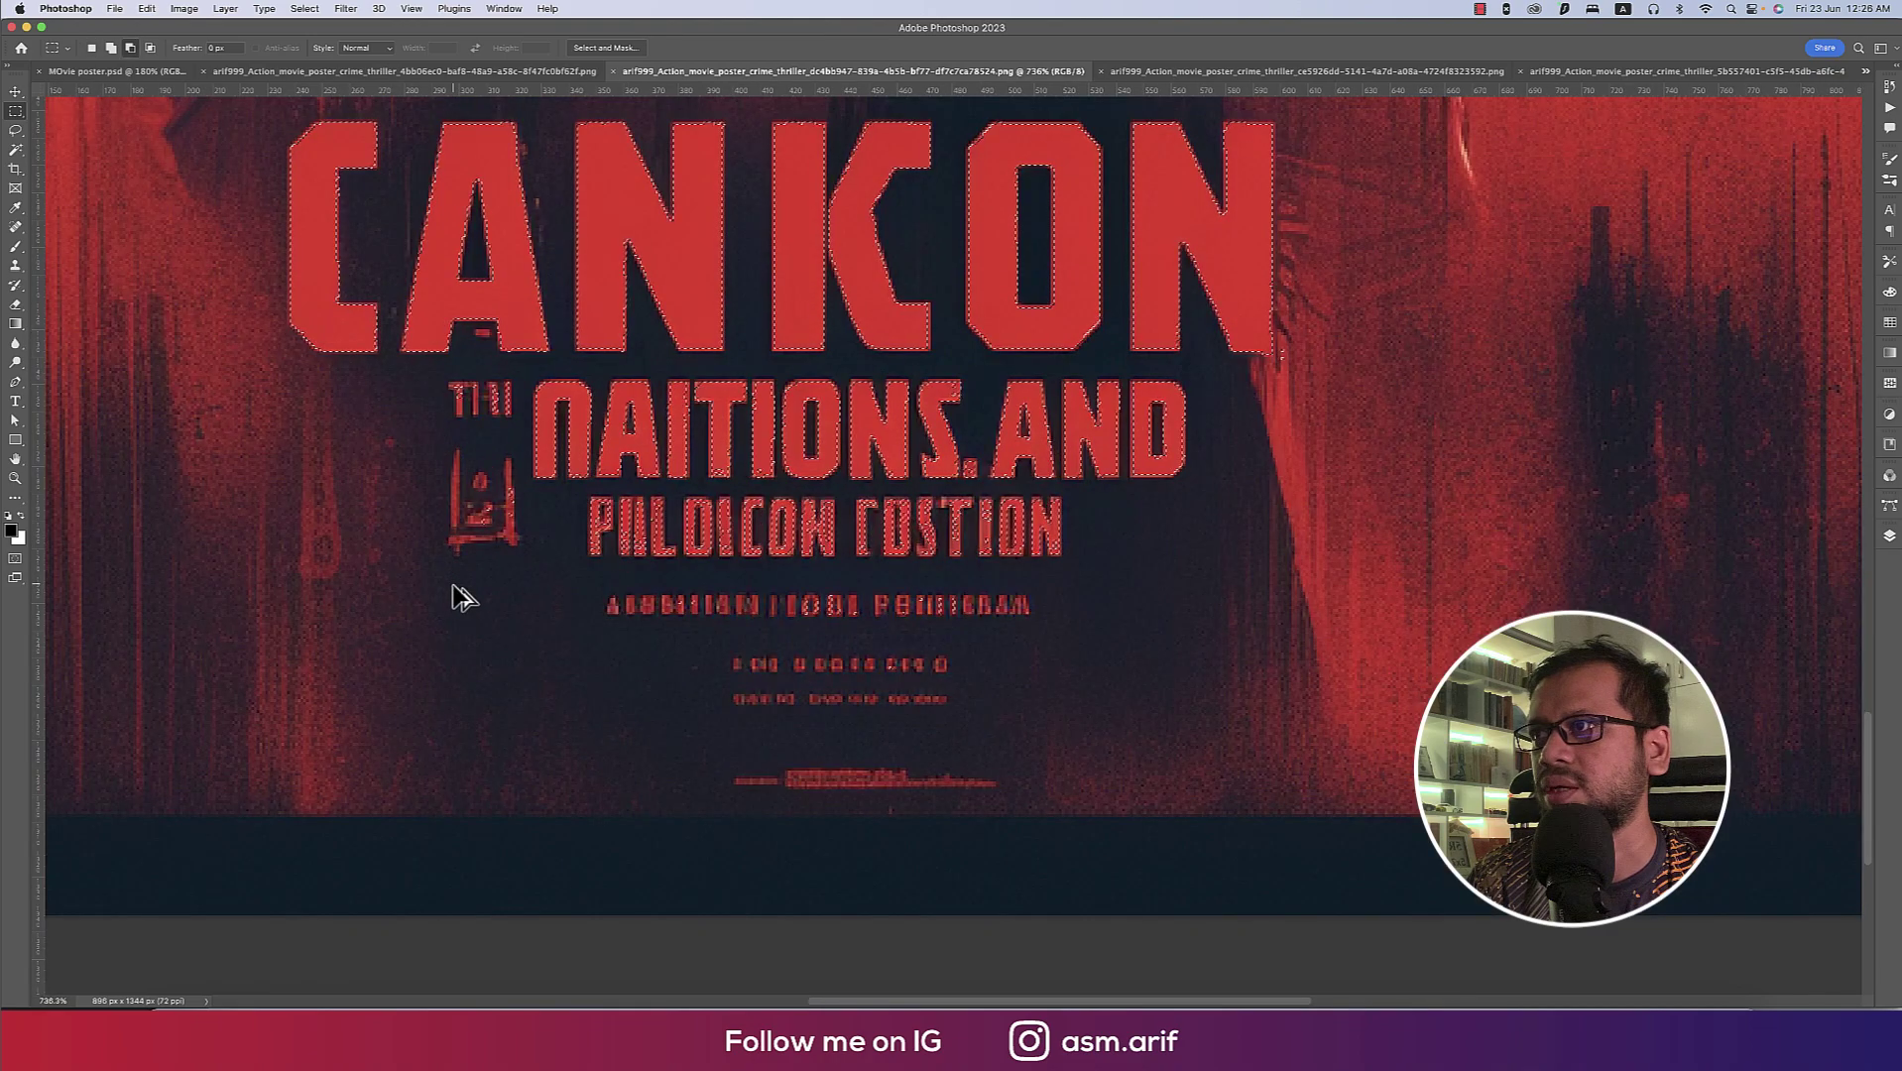
{"action": "scroll", "coordinate": [456, 595], "scroll_direction": "down", "scroll_amount": 2}
{"action": "scroll", "coordinate": [457, 595], "scroll_direction": "down", "scroll_amount": 3}
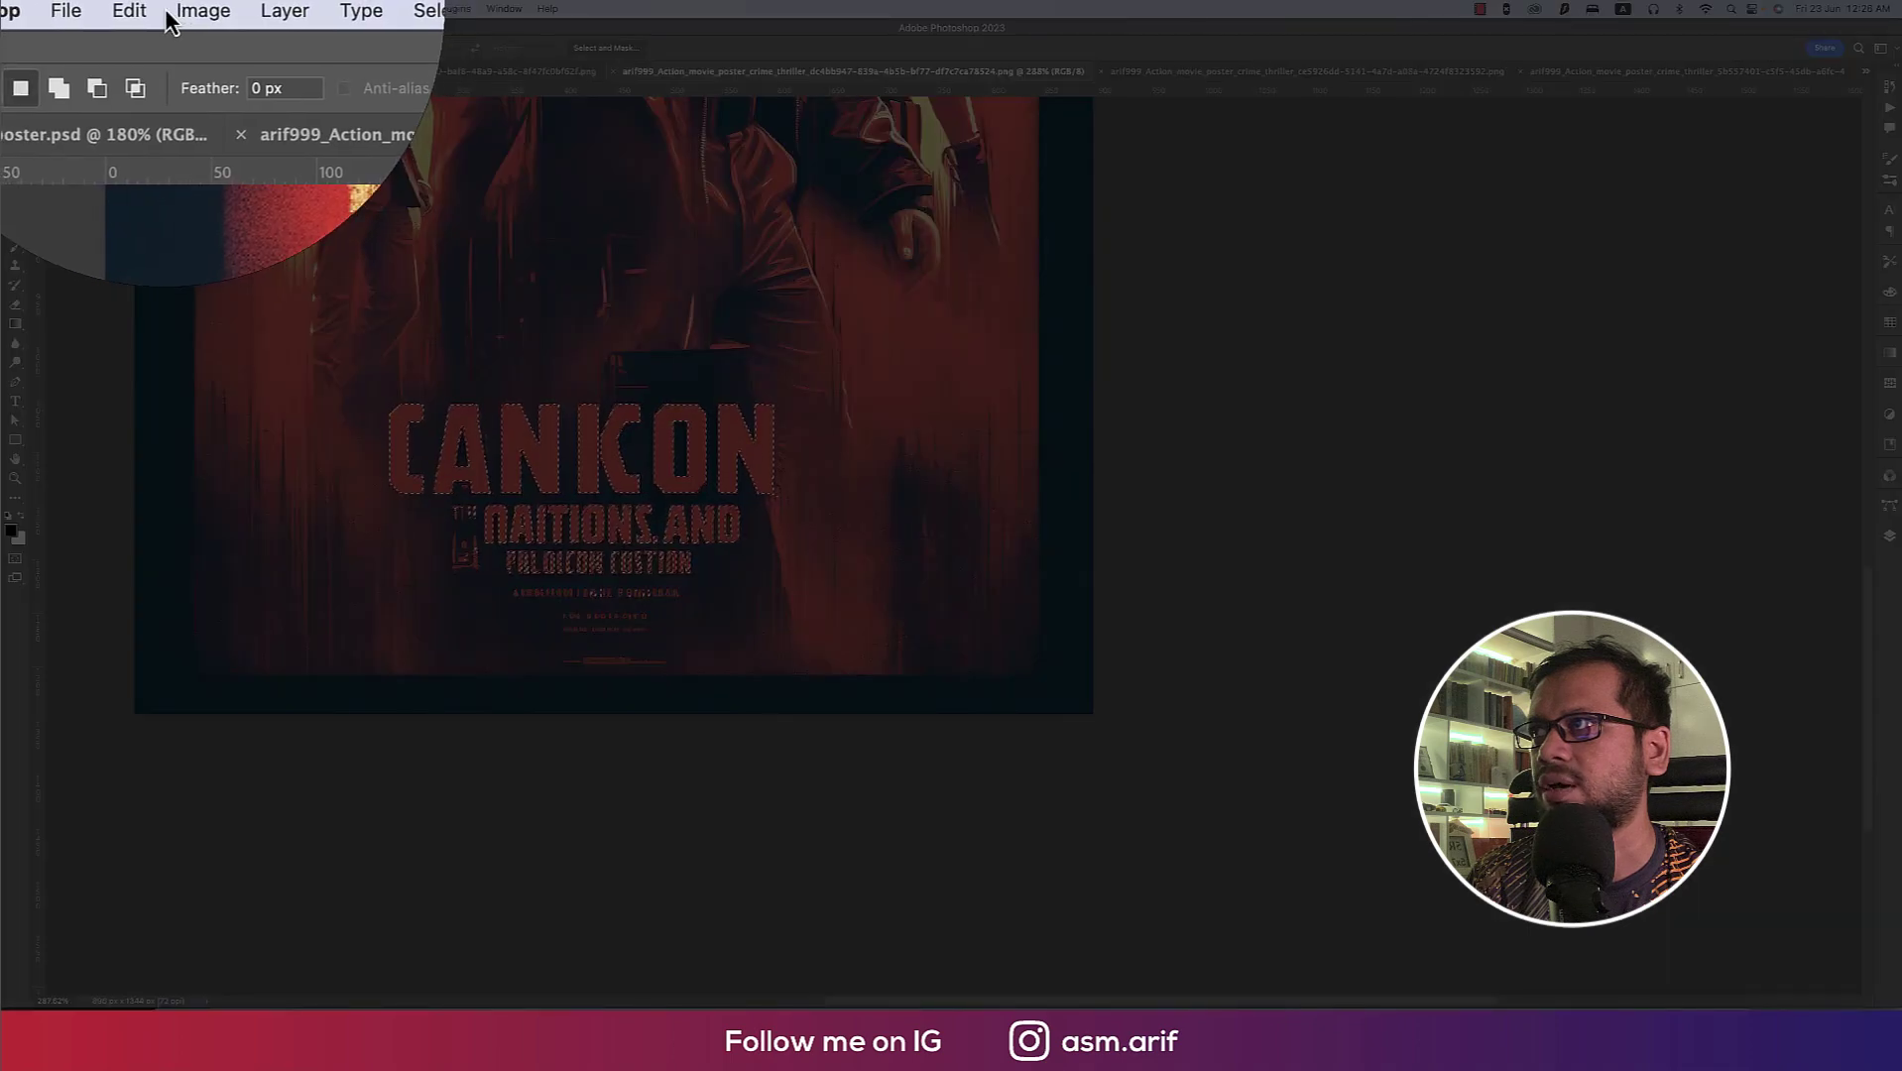
Expand the title selection by 5 px, Content-Aware Fill it, then deselect.
{"action": "left_click", "coordinate": [292, 13]}
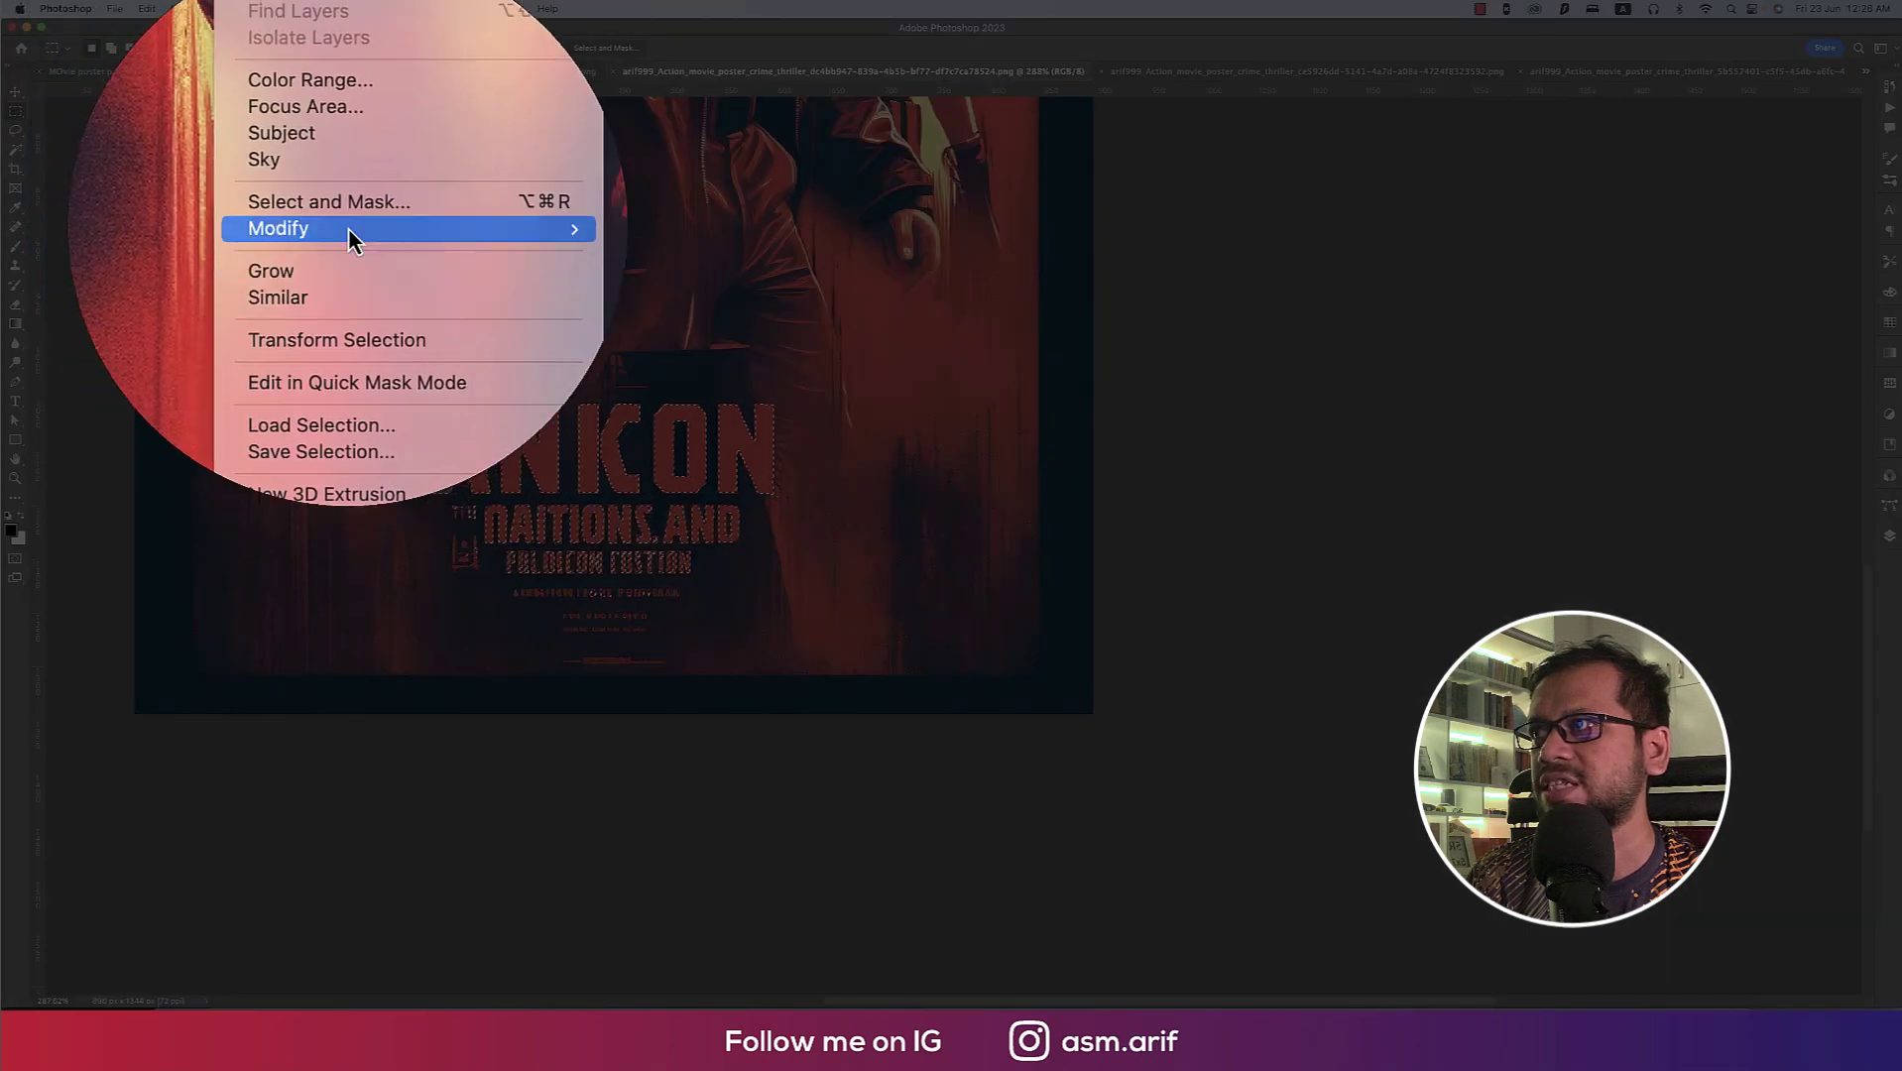
{"action": "mouse_move", "coordinate": [334, 198]}
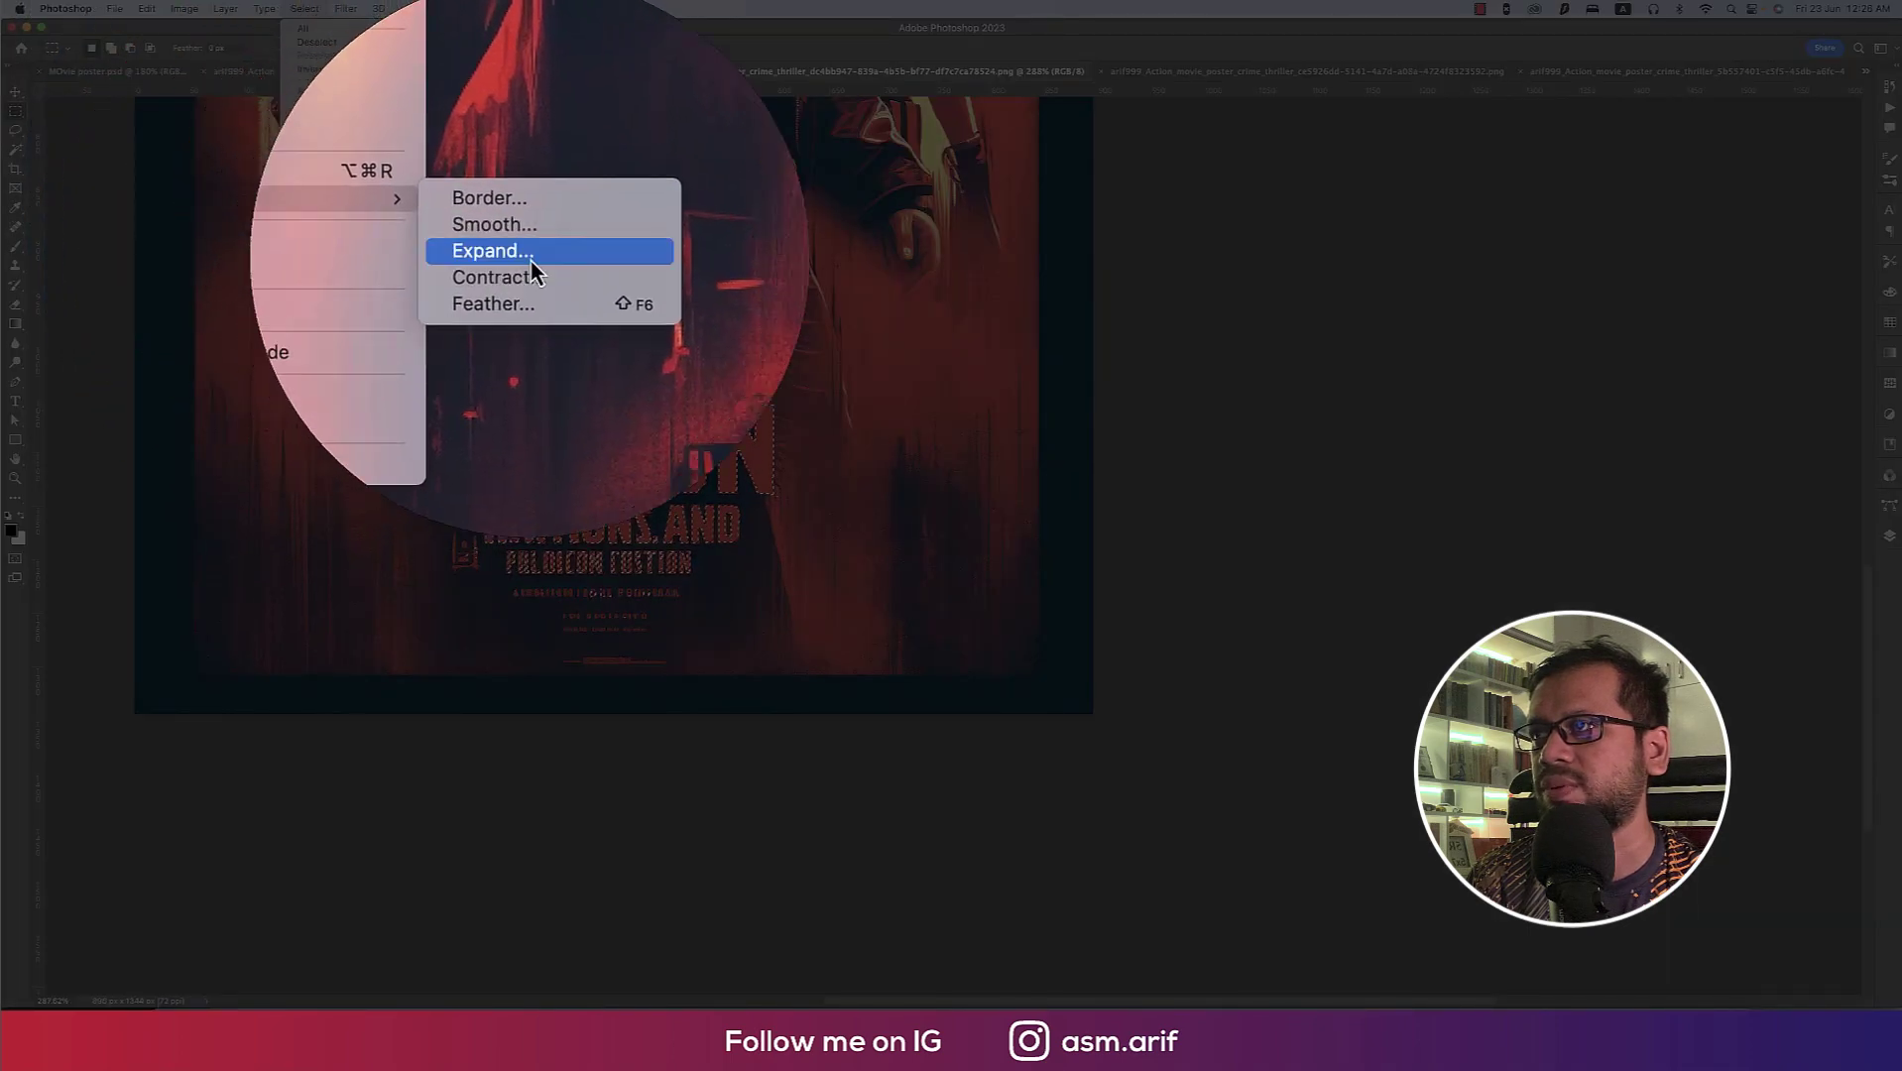
{"action": "left_click", "coordinate": [524, 259]}
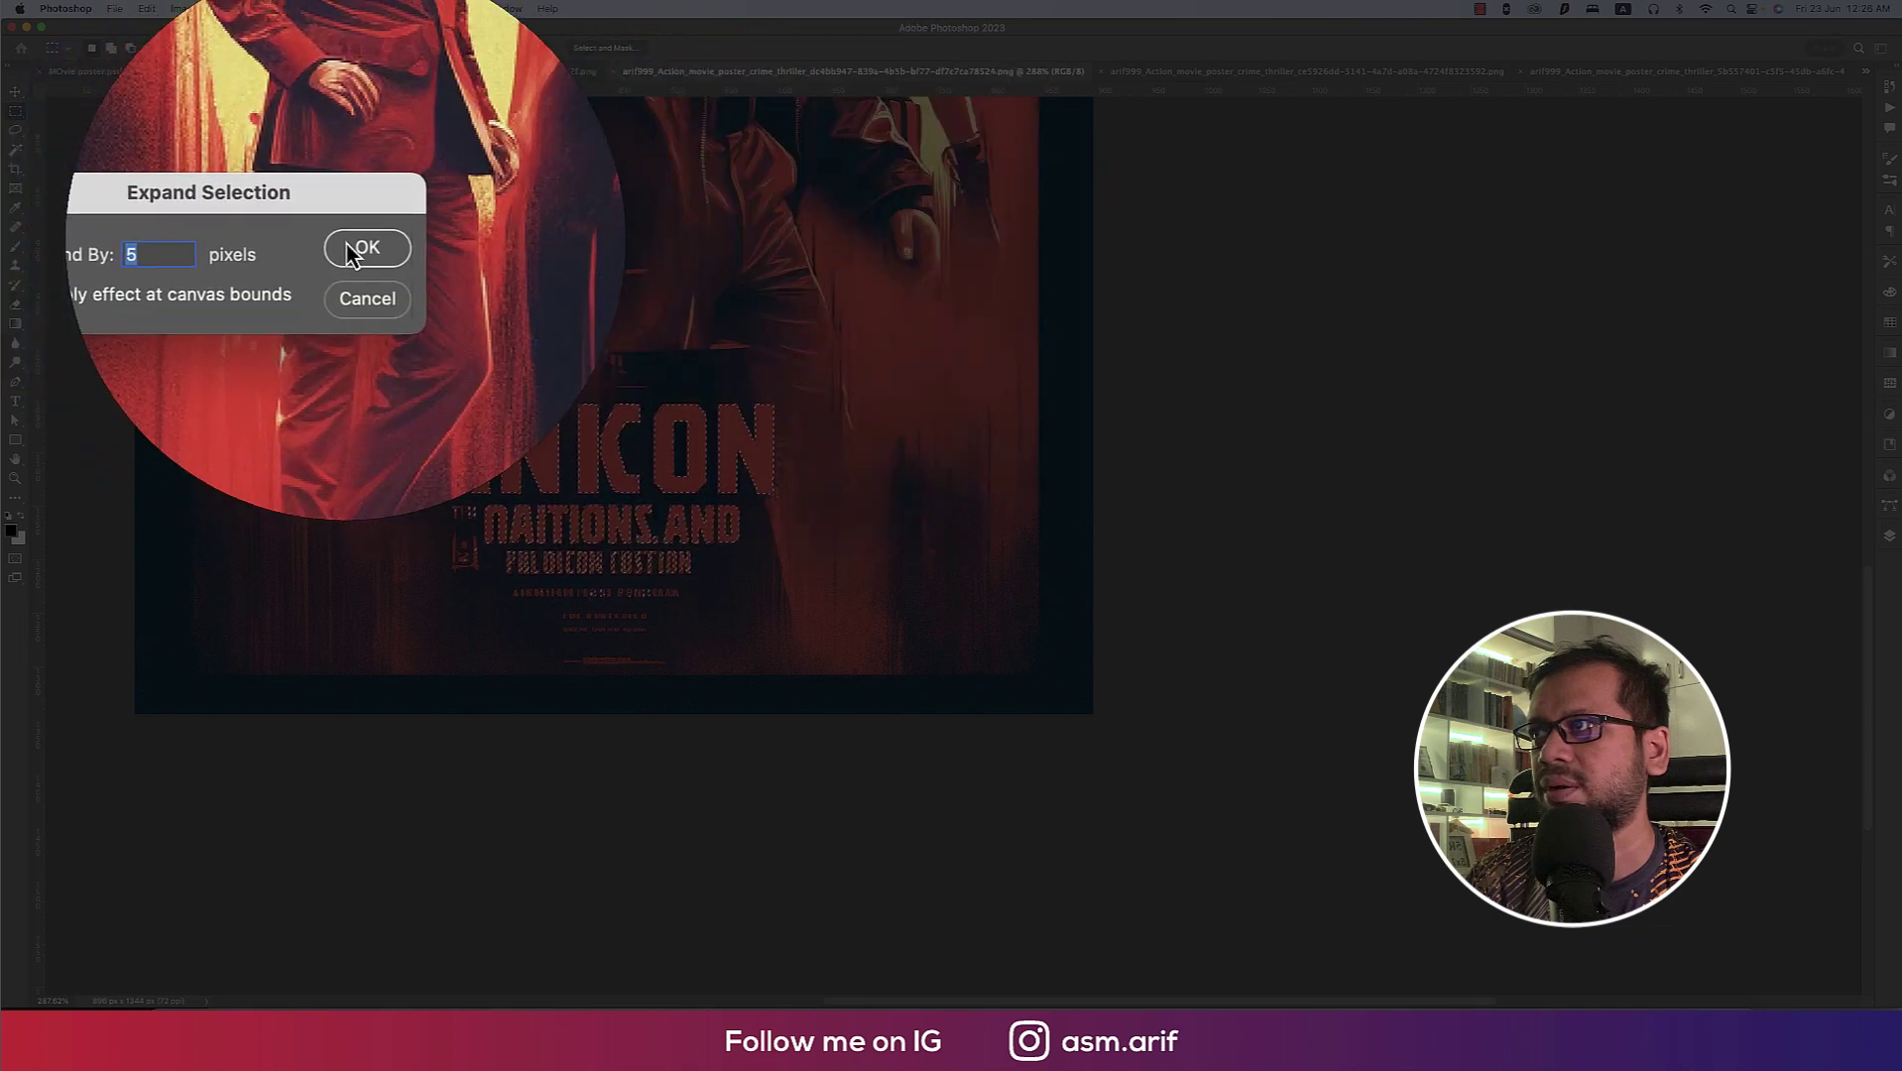
{"action": "left_click", "coordinate": [365, 249]}
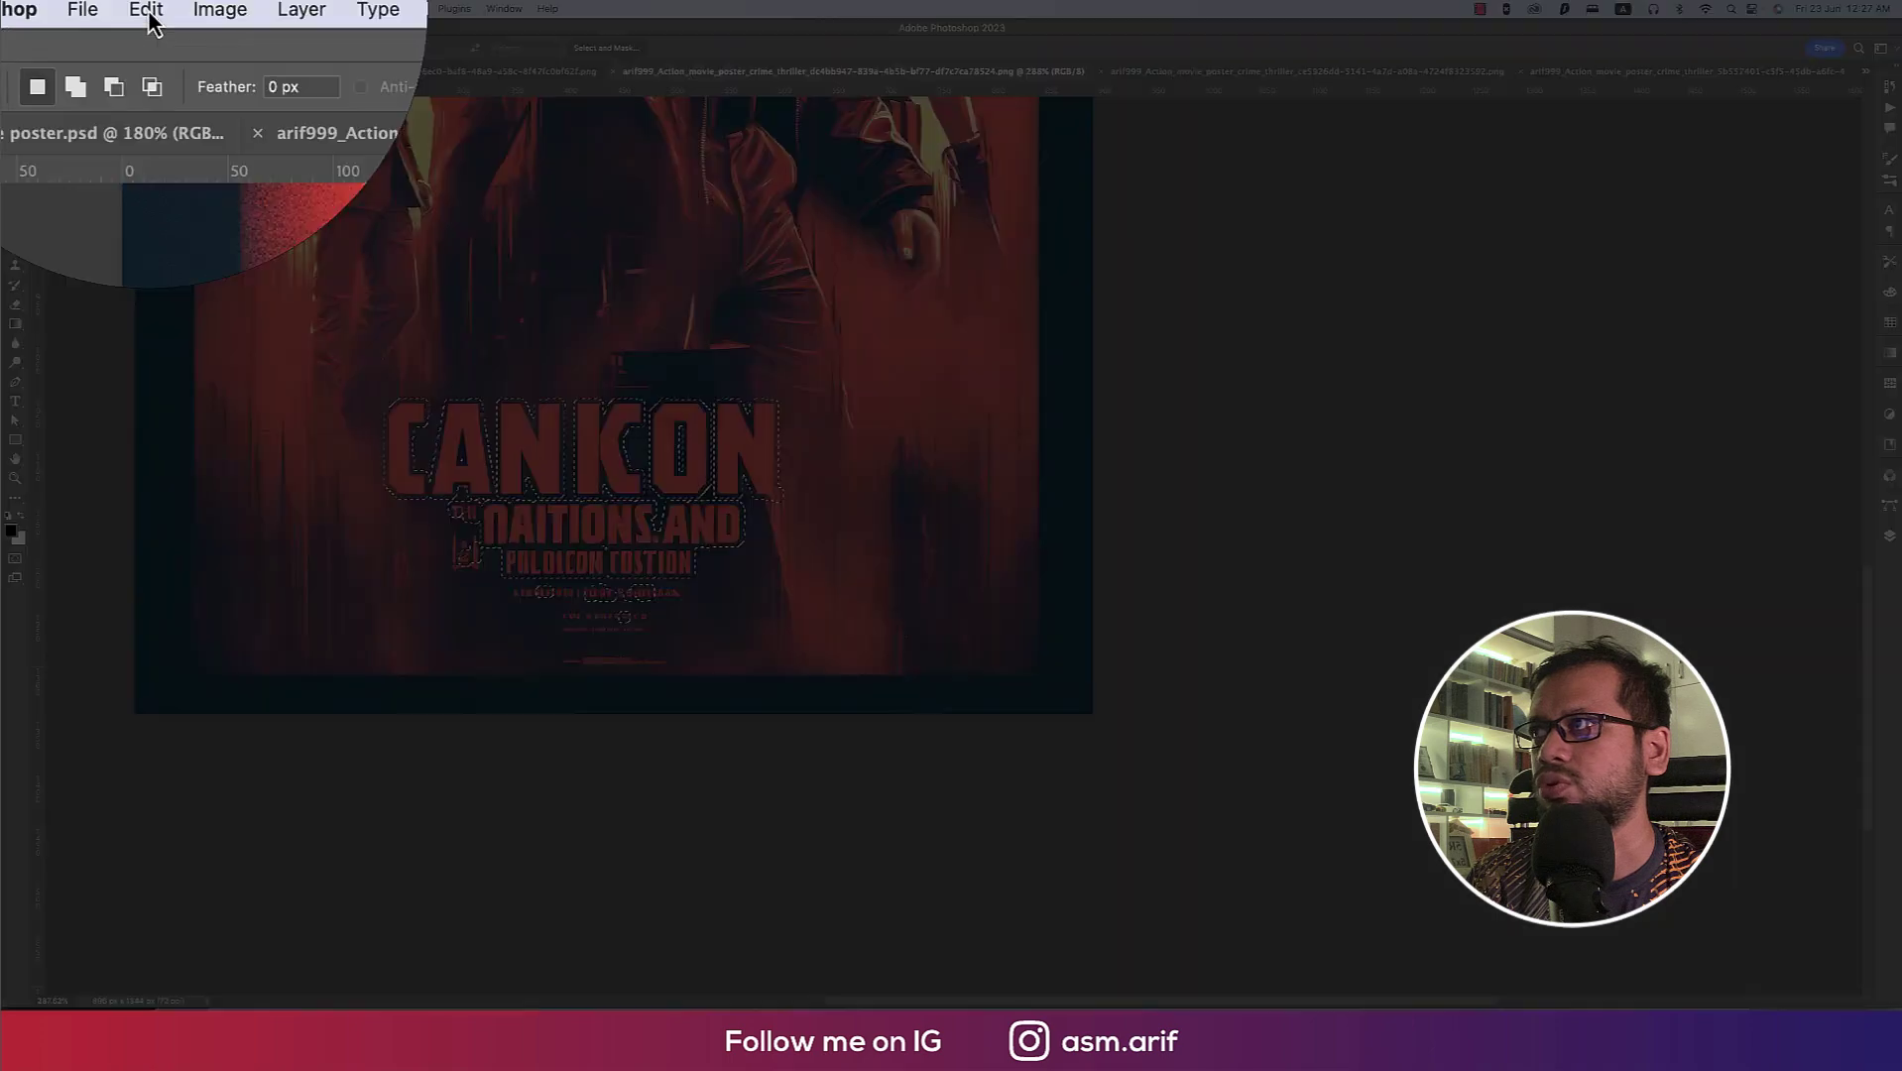
{"action": "left_click", "coordinate": [149, 15]}
{"action": "left_click", "coordinate": [158, 236]}
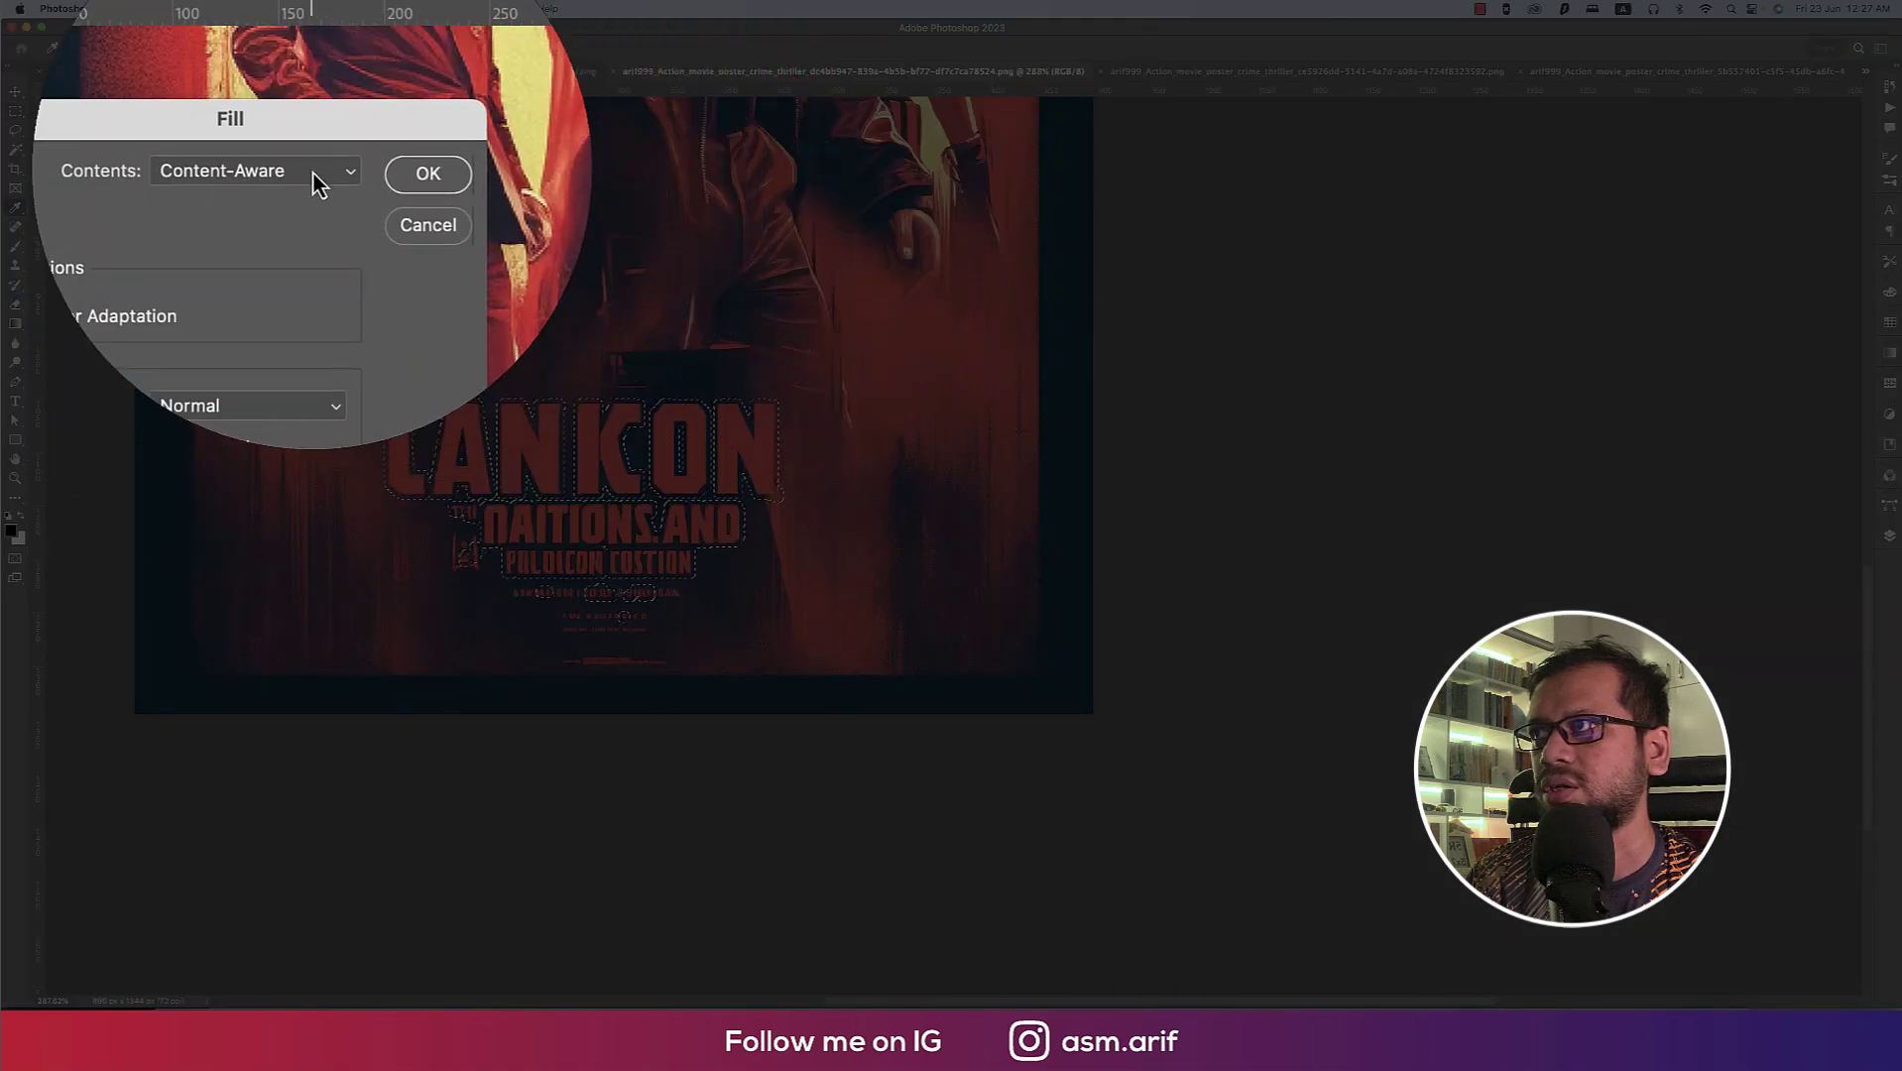
{"action": "left_click", "coordinate": [371, 177]}
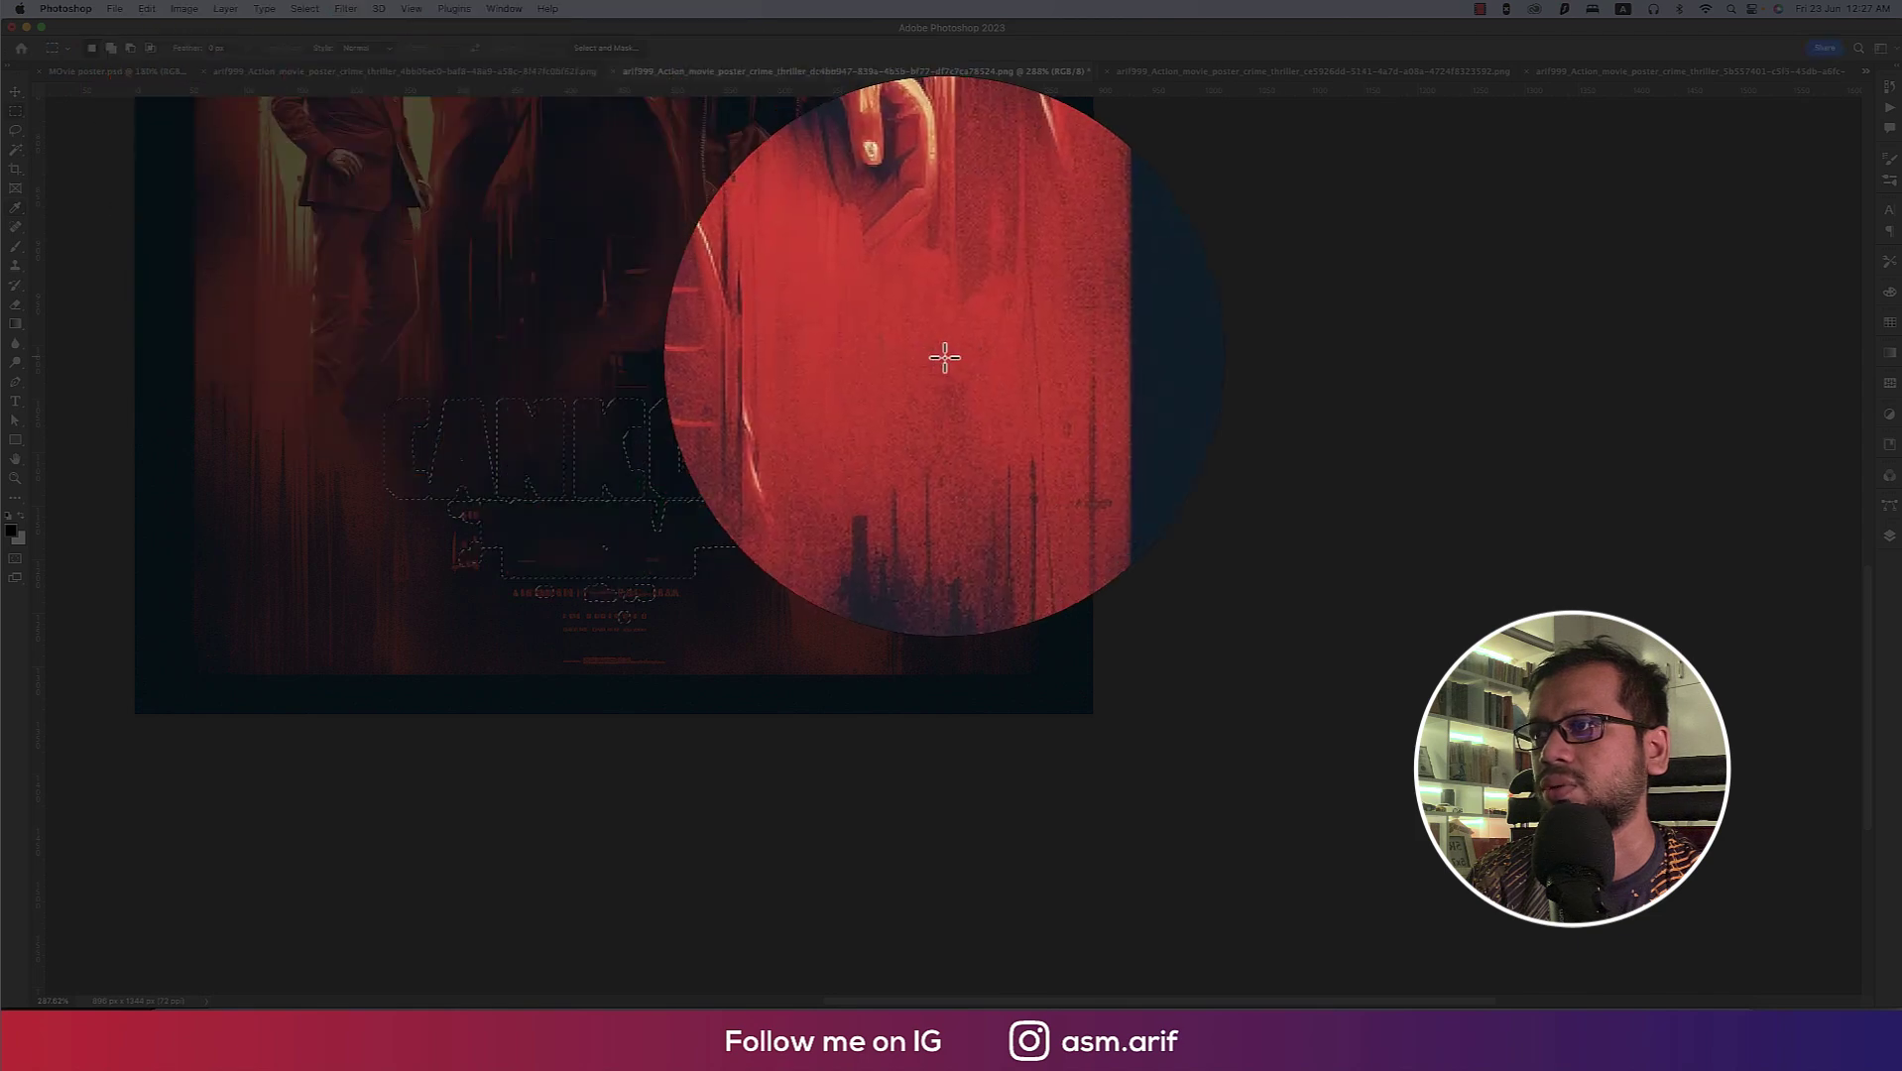
{"action": "key", "text": "super+d"}
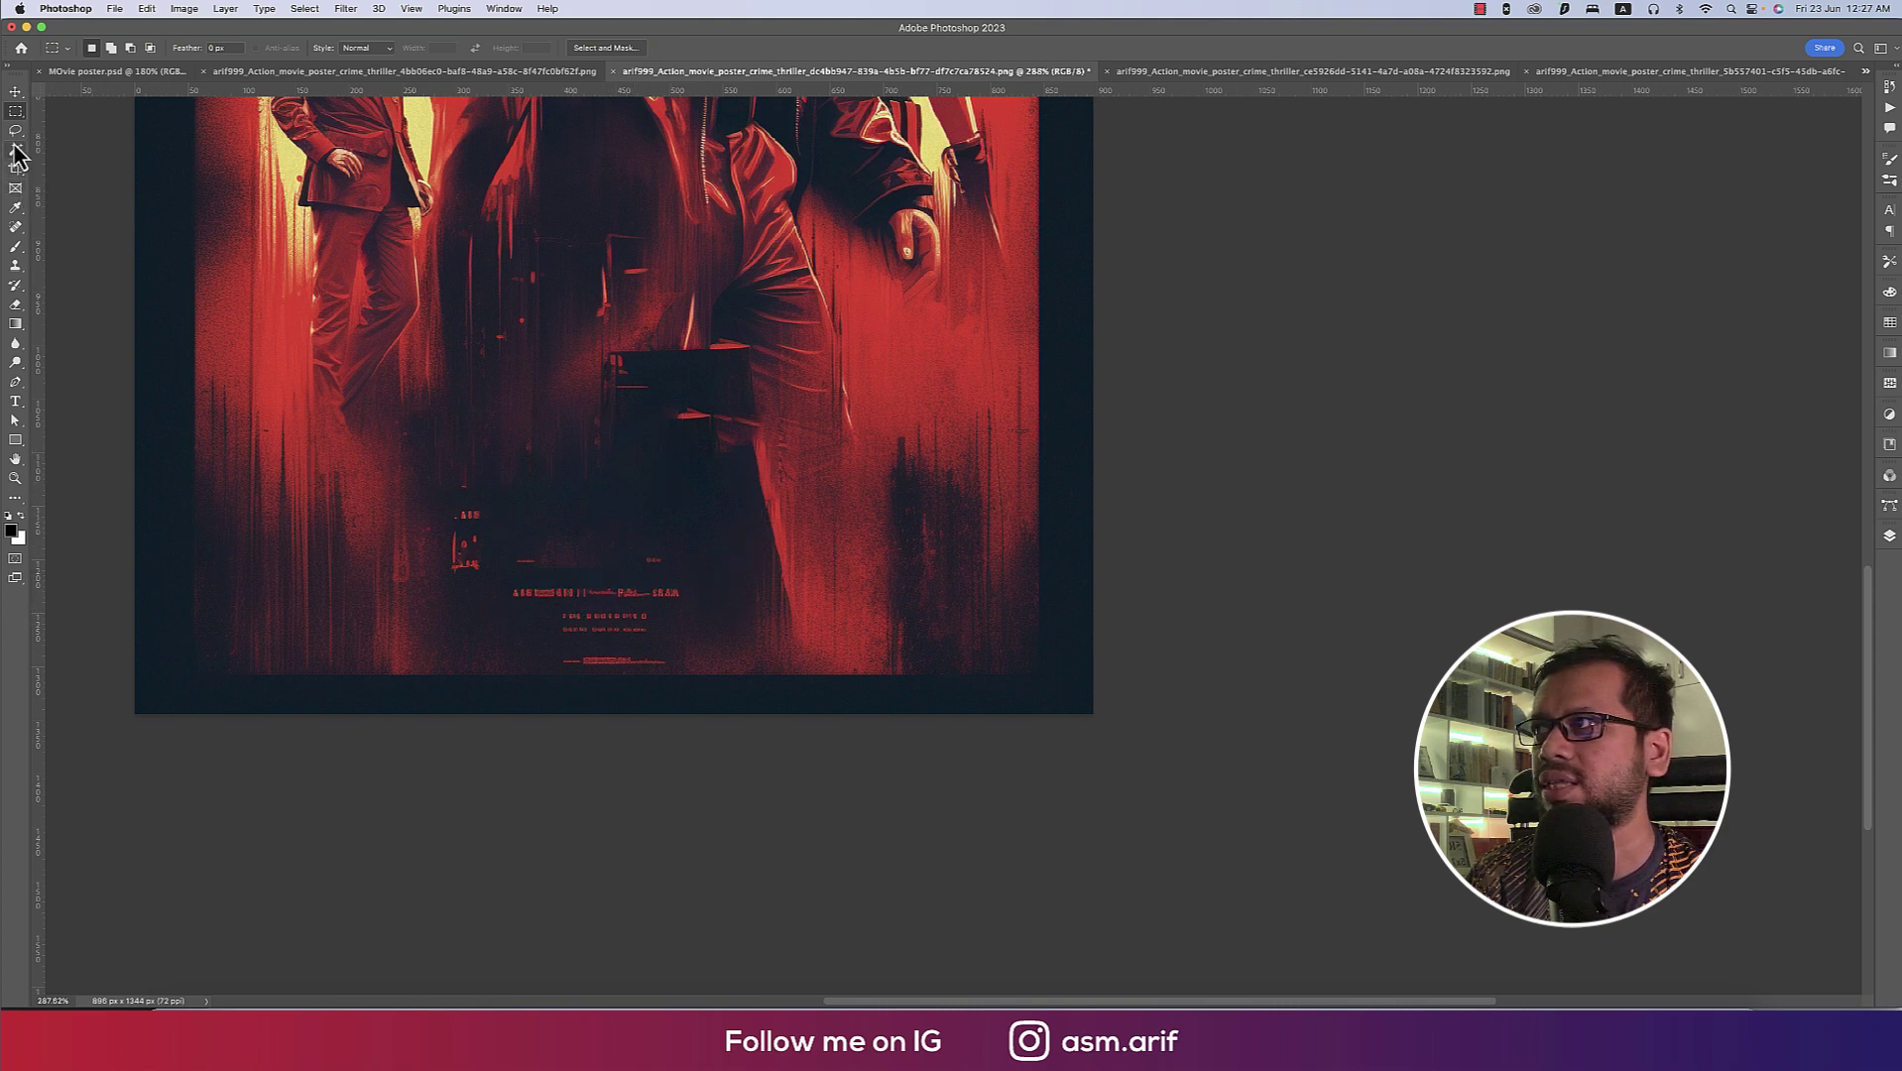
Spot-heal the leftover red credit text at the poster's bottom and fit to screen.
{"action": "right_click", "coordinate": [15, 227]}
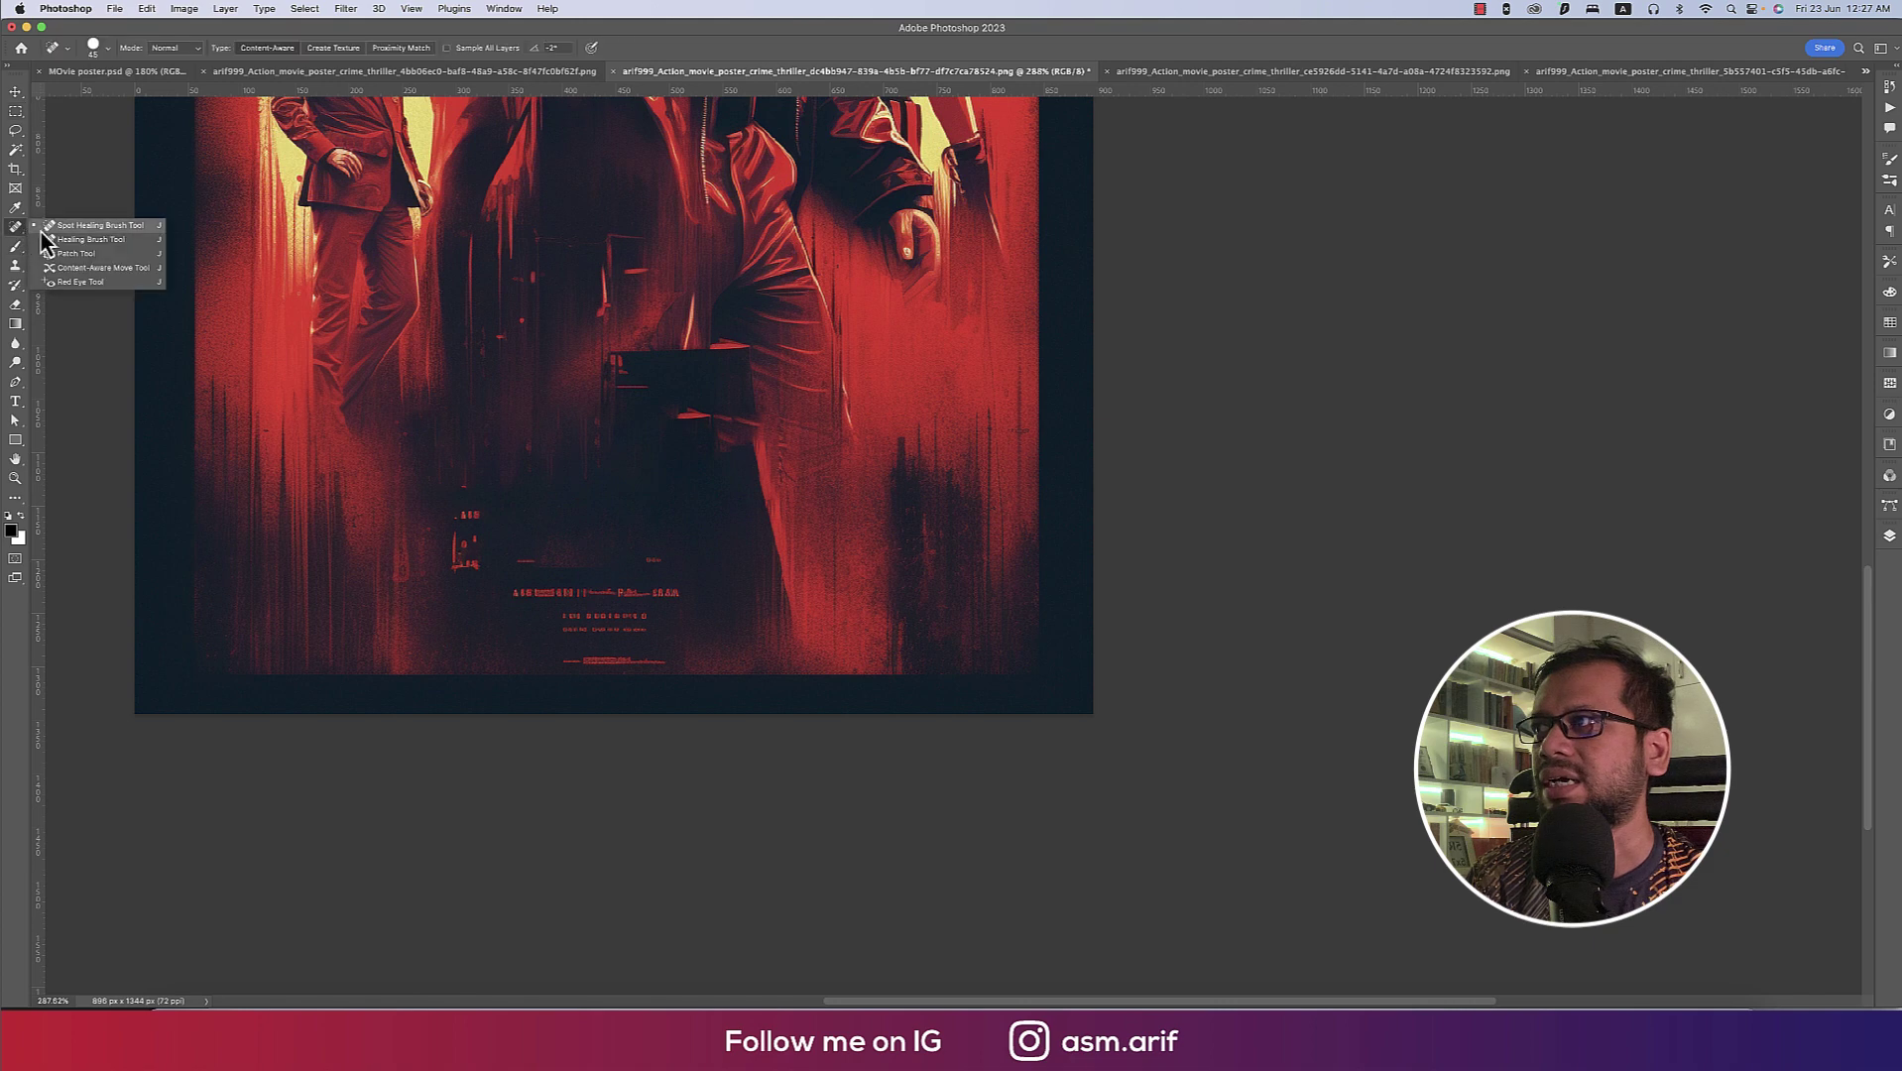
{"action": "left_click", "coordinate": [69, 229]}
{"action": "mouse_move", "coordinate": [465, 518]}
{"action": "left_mouse_down"}
{"action": "mouse_move", "coordinate": [462, 570]}
{"action": "mouse_move", "coordinate": [521, 595]}
{"action": "mouse_move", "coordinate": [682, 593]}
{"action": "mouse_move", "coordinate": [585, 624]}
{"action": "mouse_move", "coordinate": [619, 625]}
{"action": "mouse_move", "coordinate": [554, 659]}
{"action": "mouse_move", "coordinate": [605, 624]}
{"action": "mouse_move", "coordinate": [595, 580]}
{"action": "mouse_move", "coordinate": [595, 635]}
{"action": "left_mouse_up"}
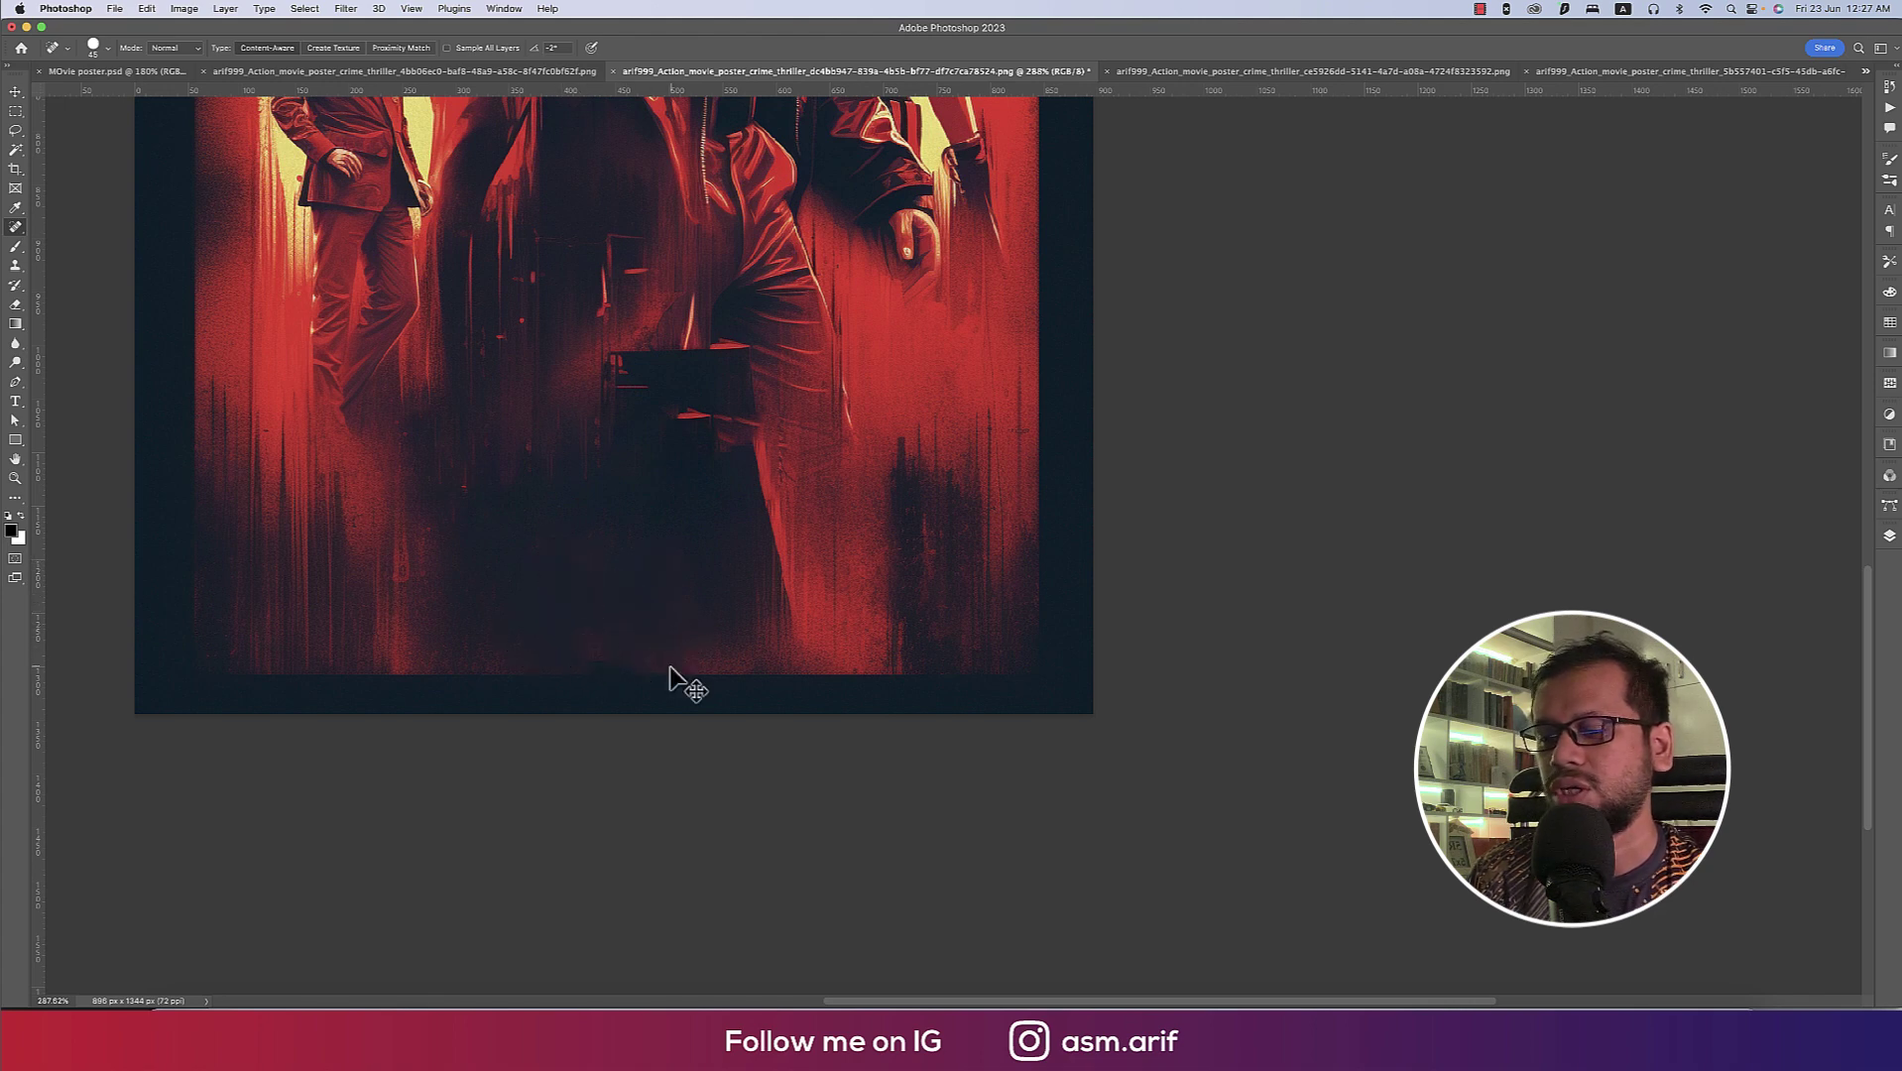
{"action": "key", "text": "ctrl+0"}
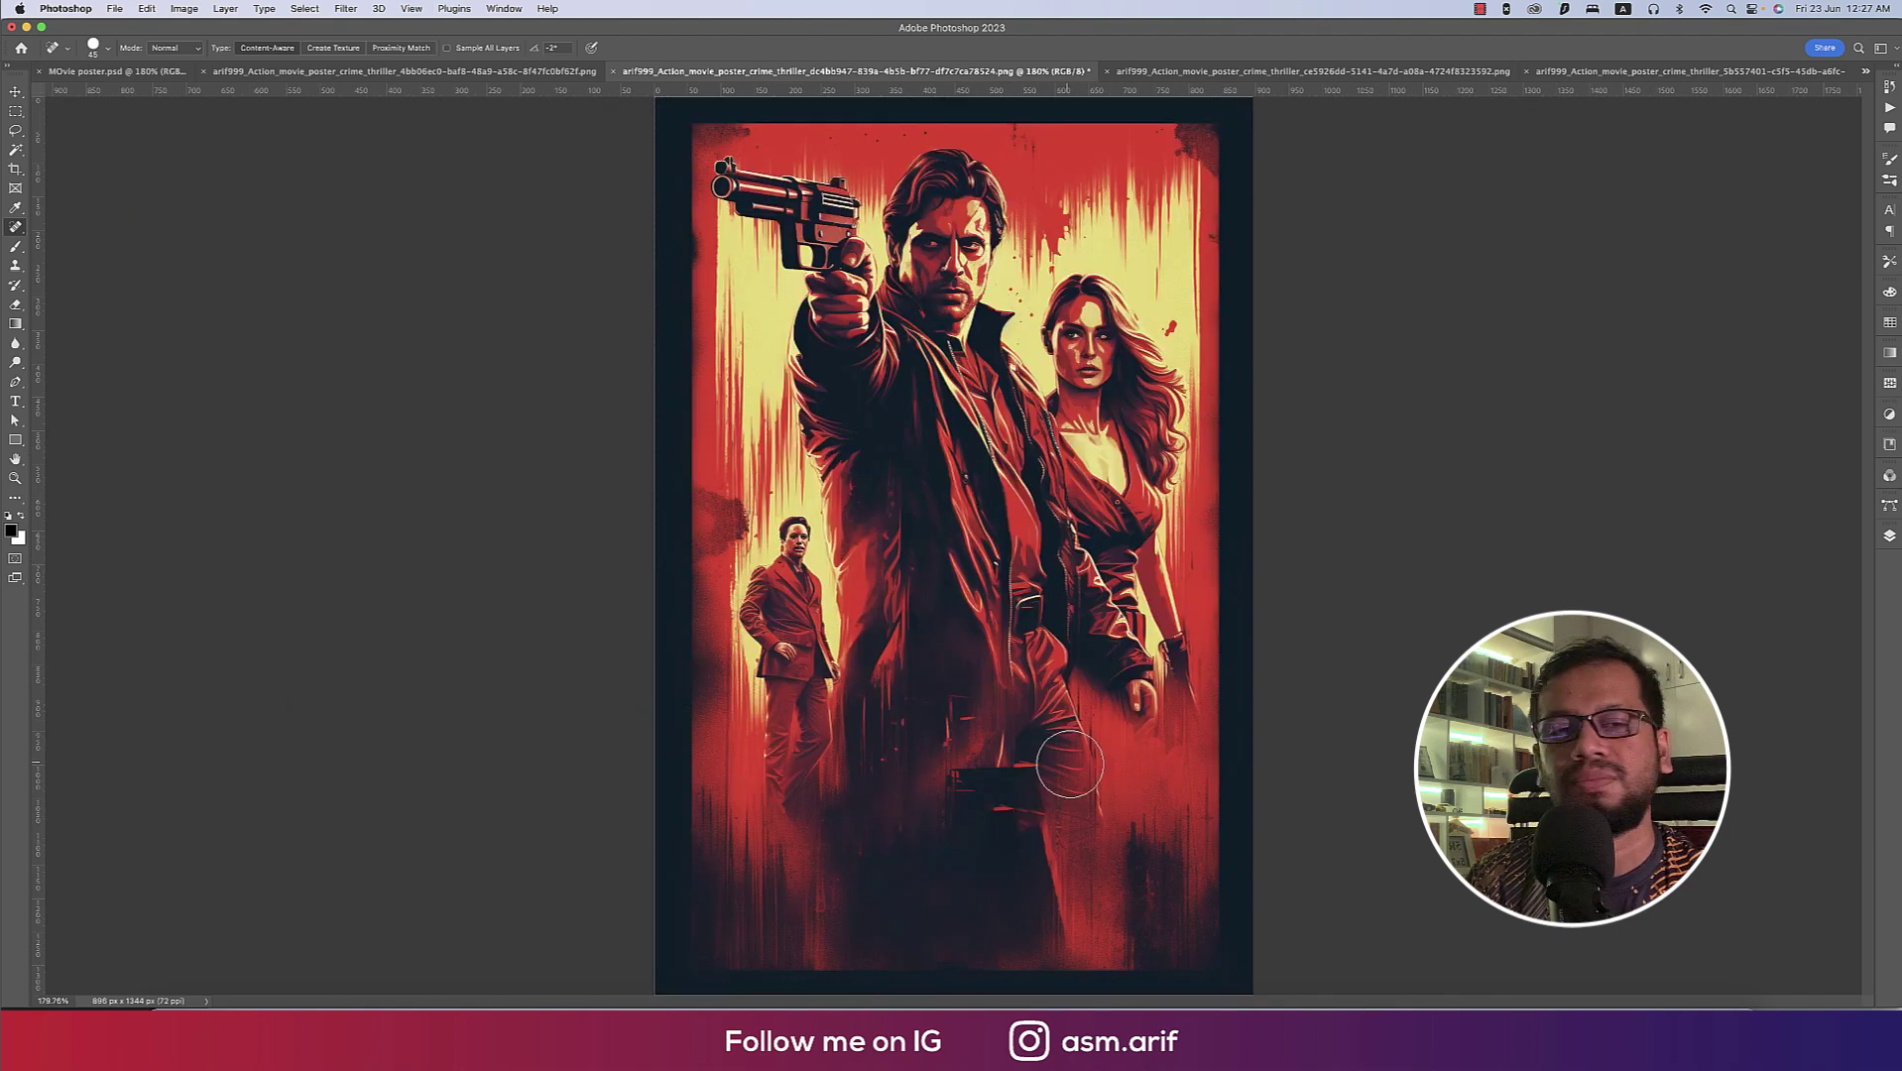
Close the CAMING poster, fit the CCCAN poster on screen, and shrink the healing brush.
{"action": "left_click", "coordinate": [1329, 72]}
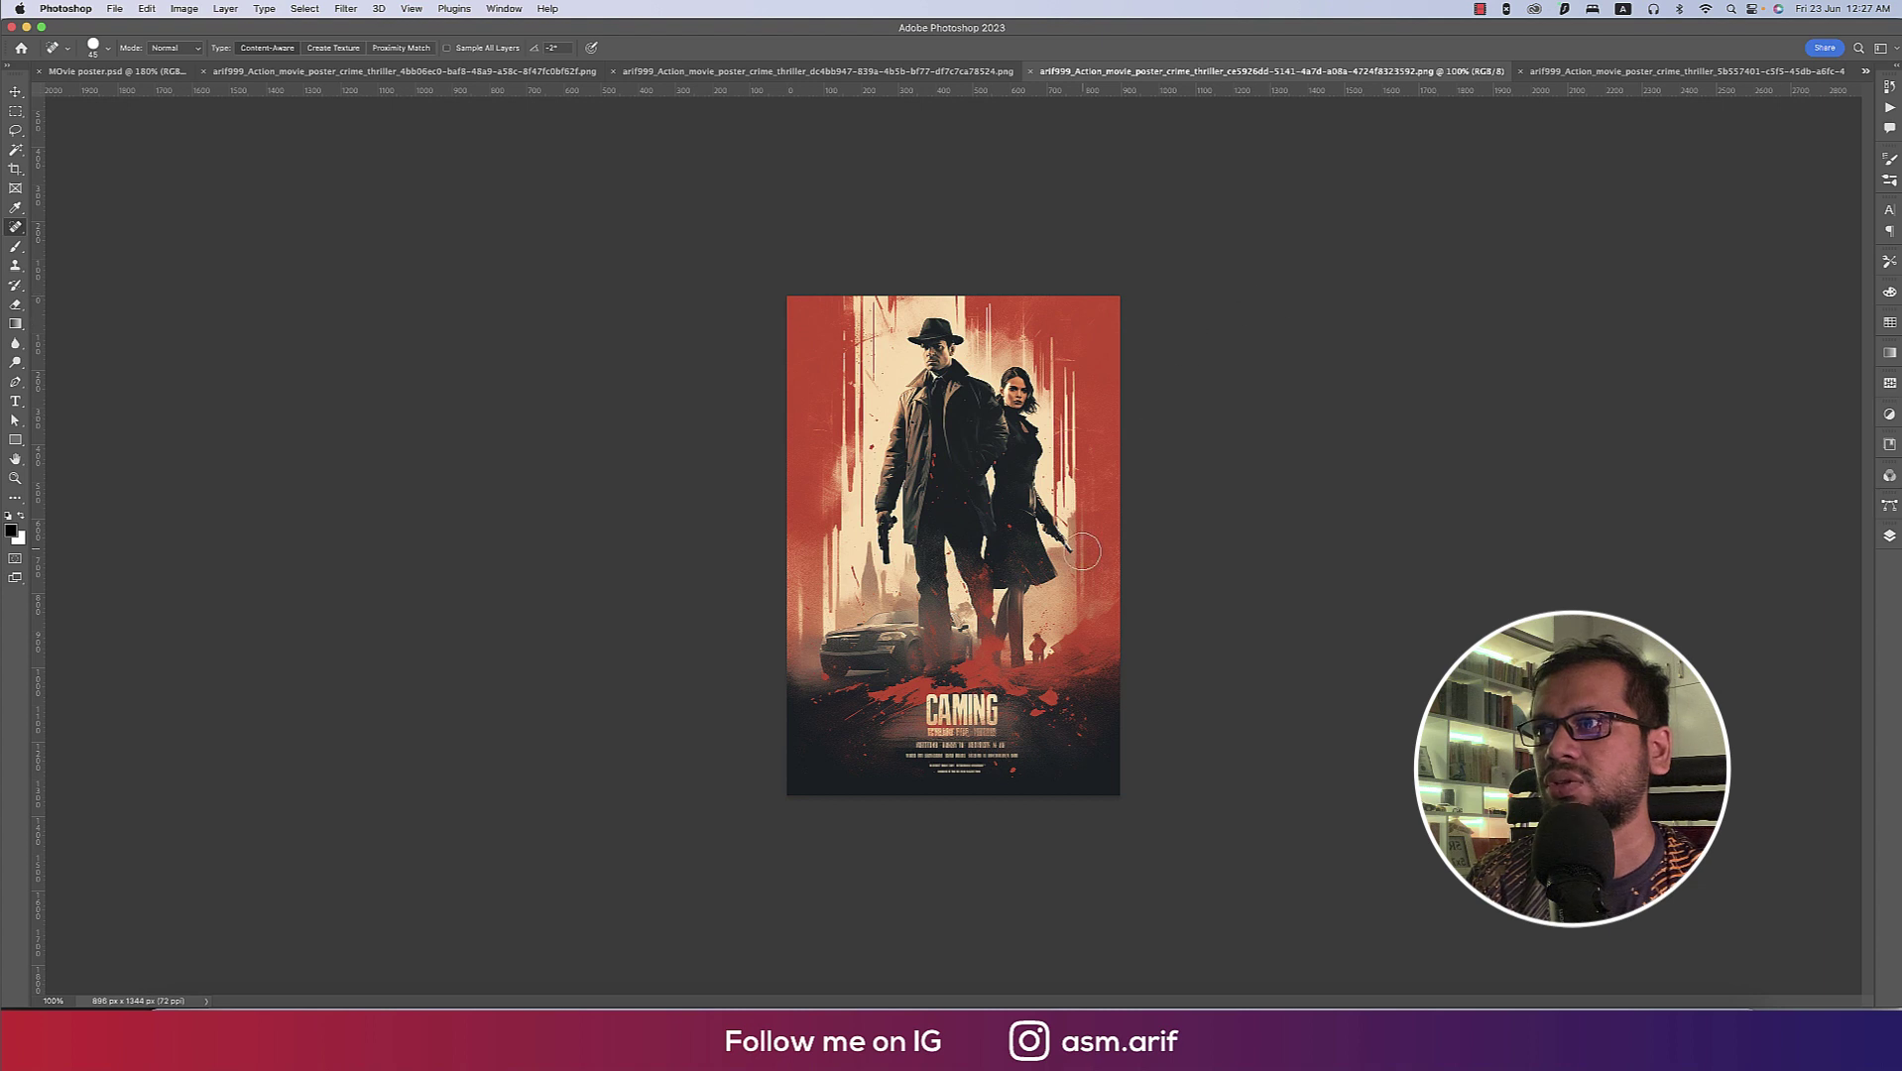
{"action": "key", "text": "ctrl+0"}
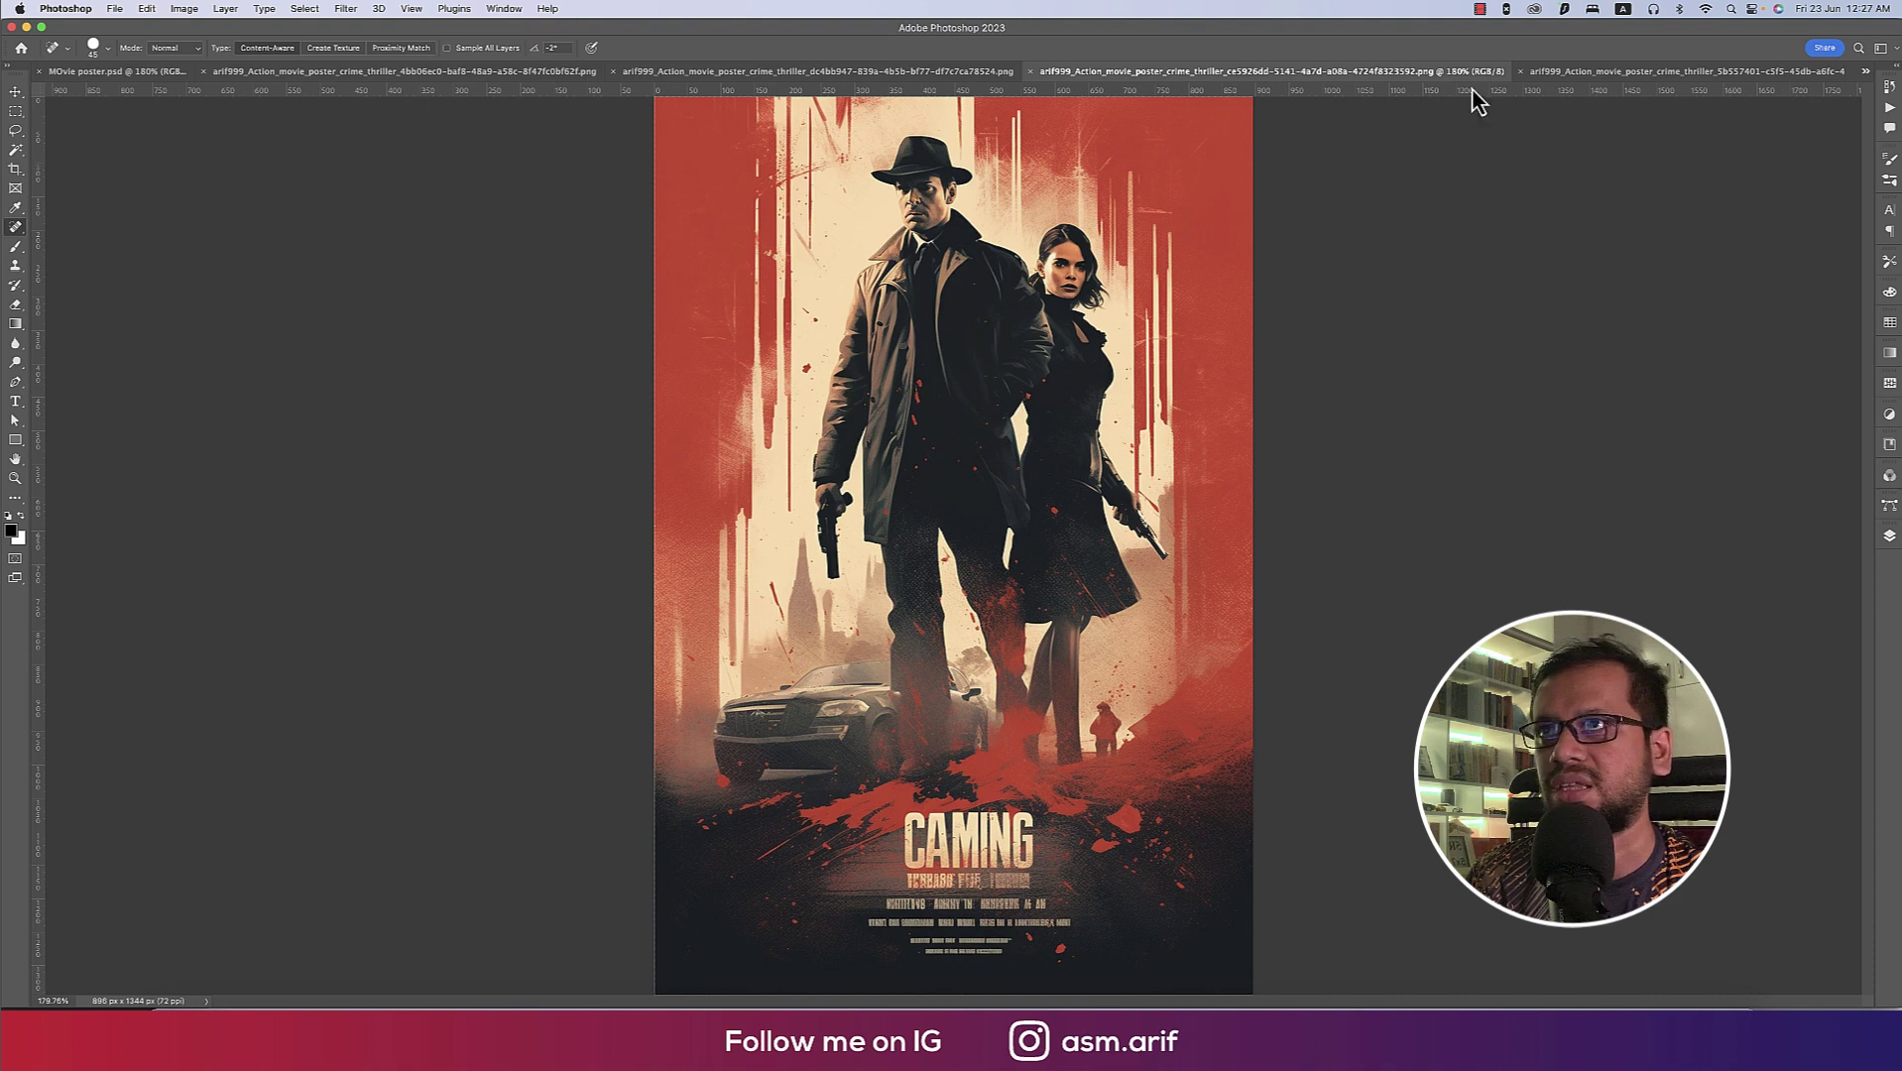
{"action": "left_click", "coordinate": [1032, 72]}
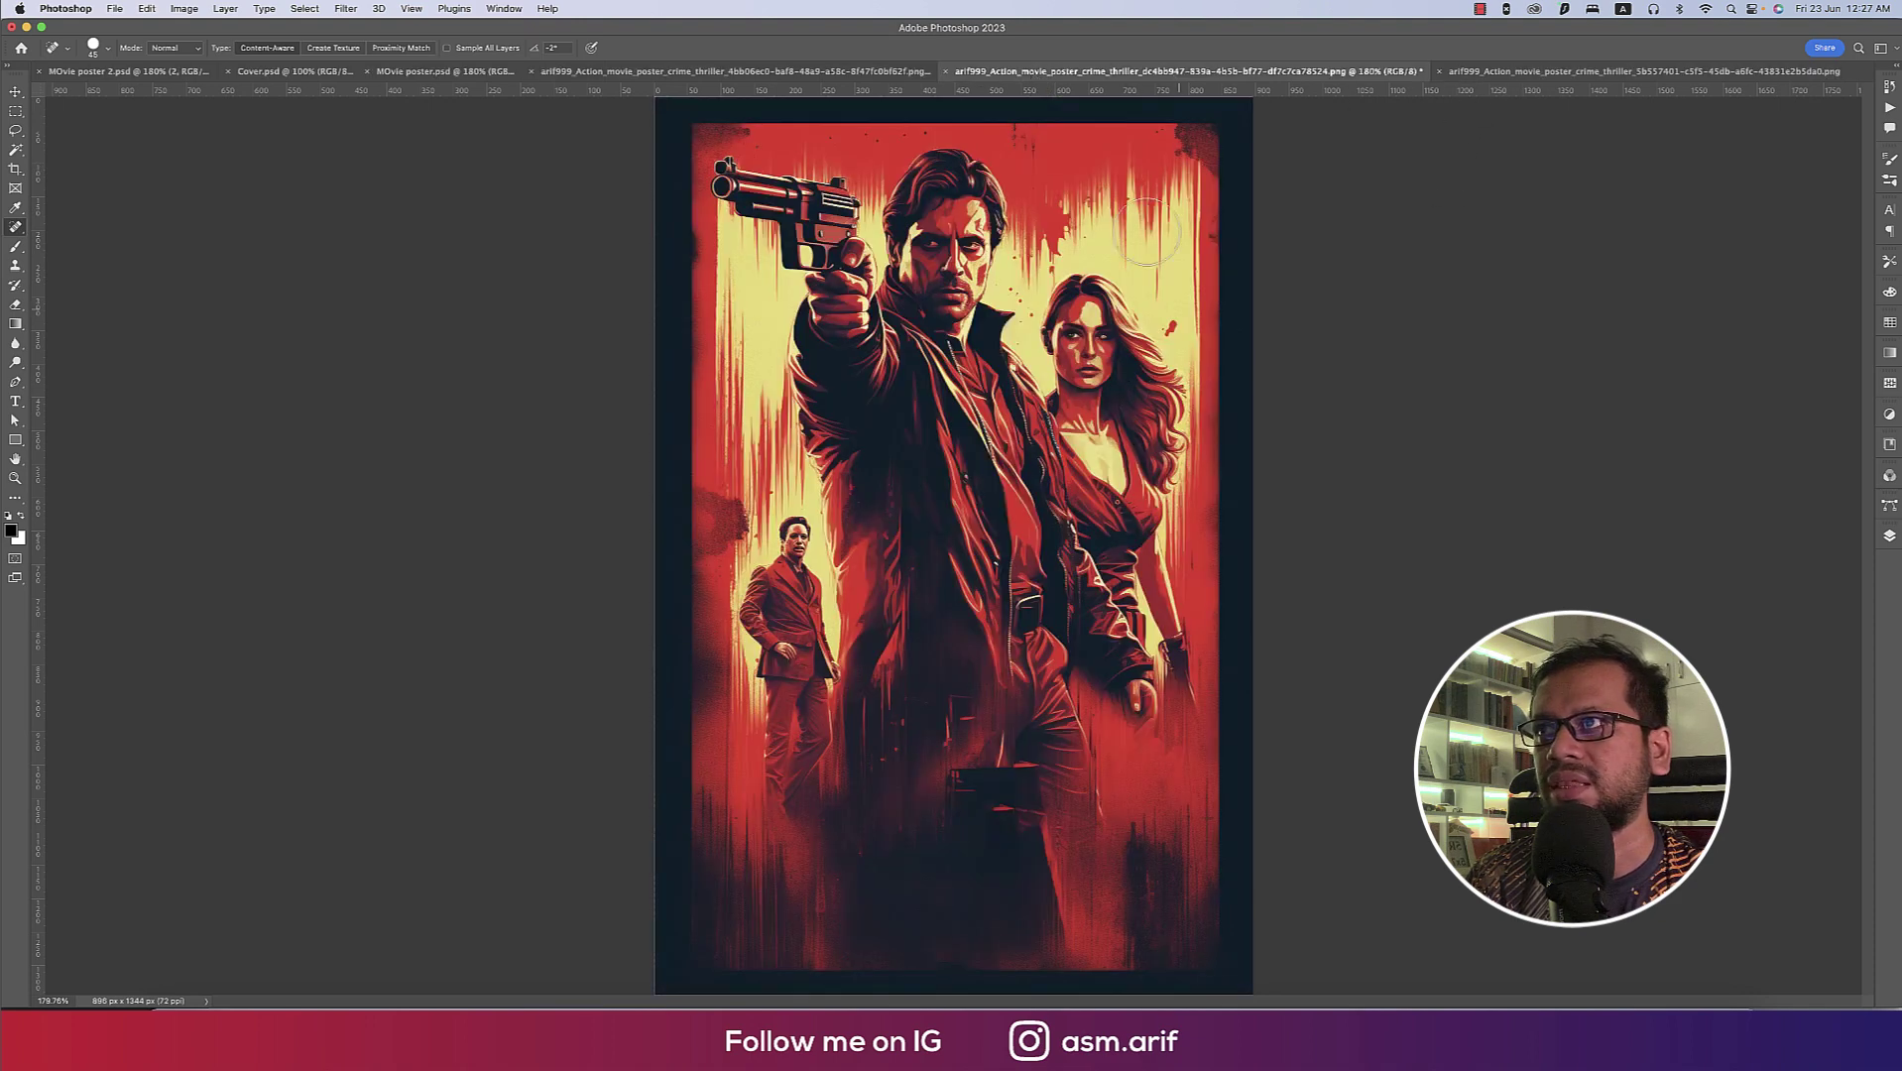
{"action": "left_click", "coordinate": [1474, 76]}
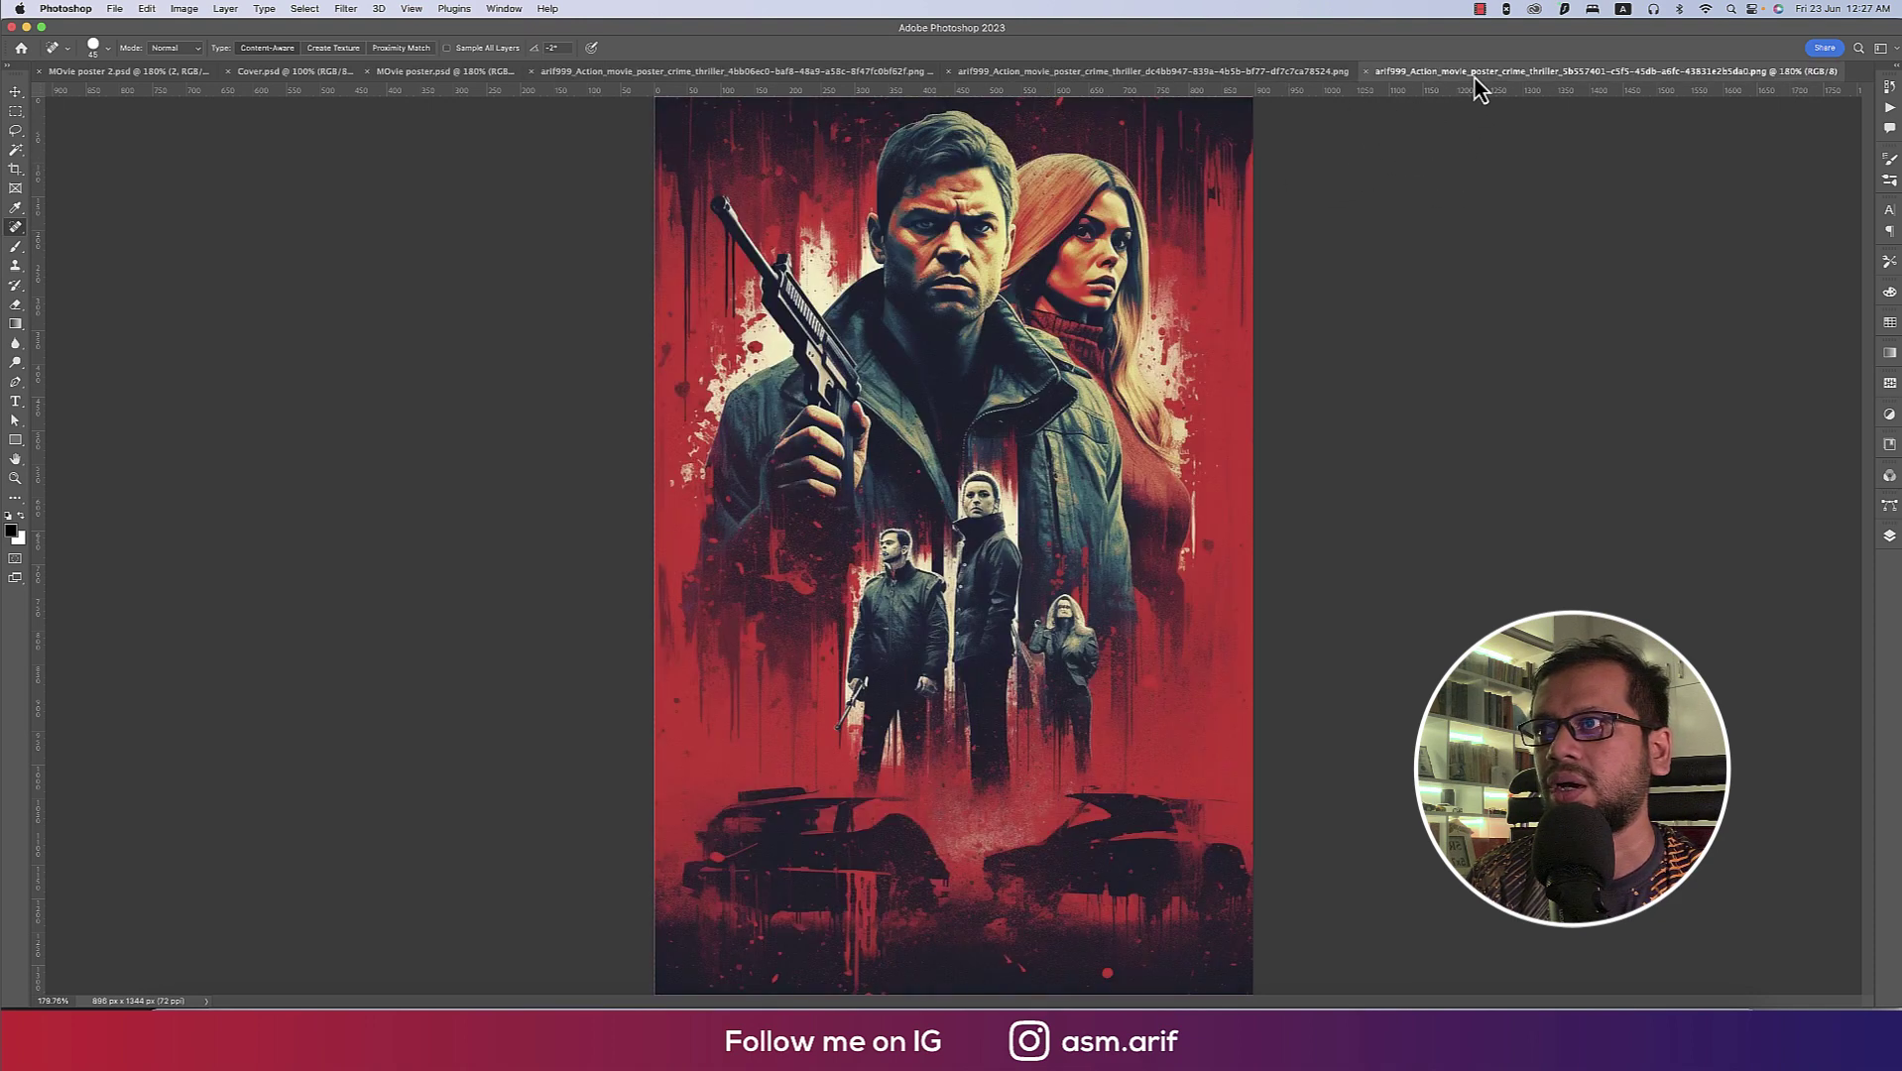
{"action": "left_click", "coordinate": [764, 72]}
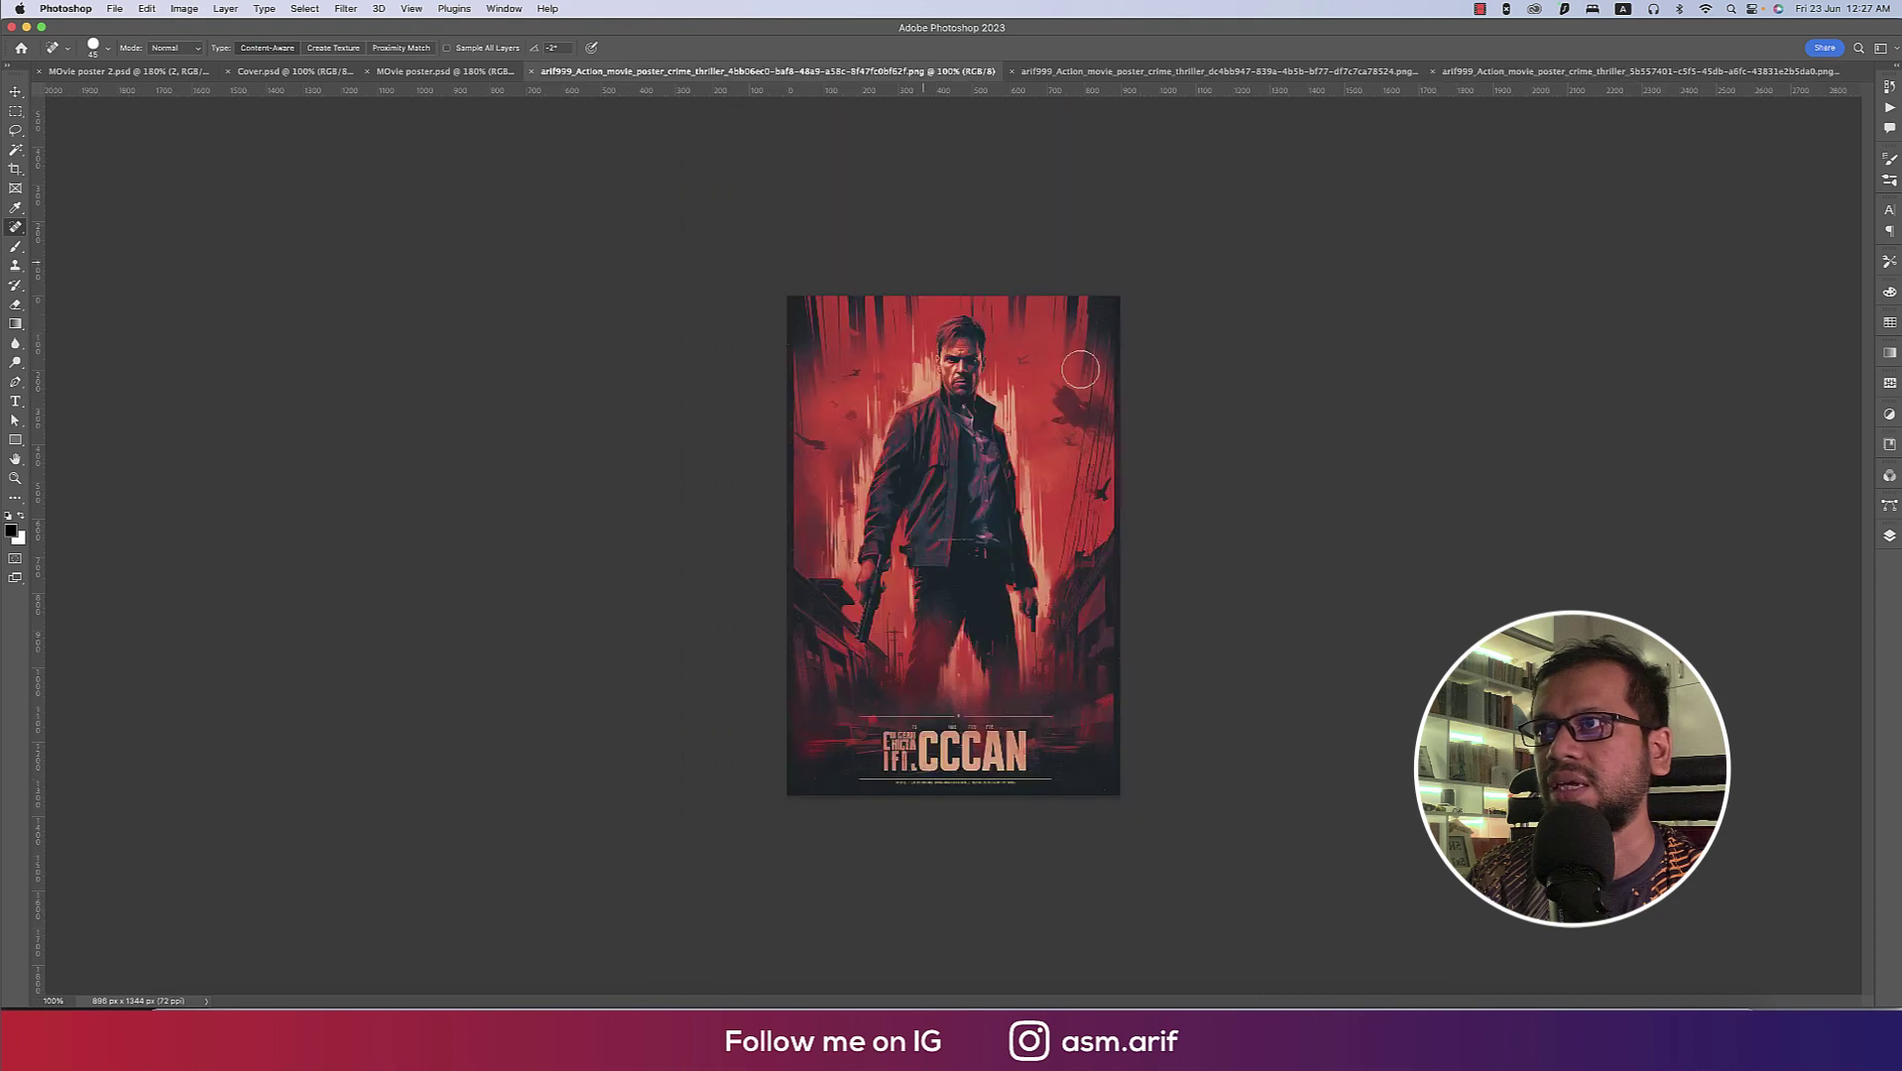
{"action": "key", "text": "super+0"}
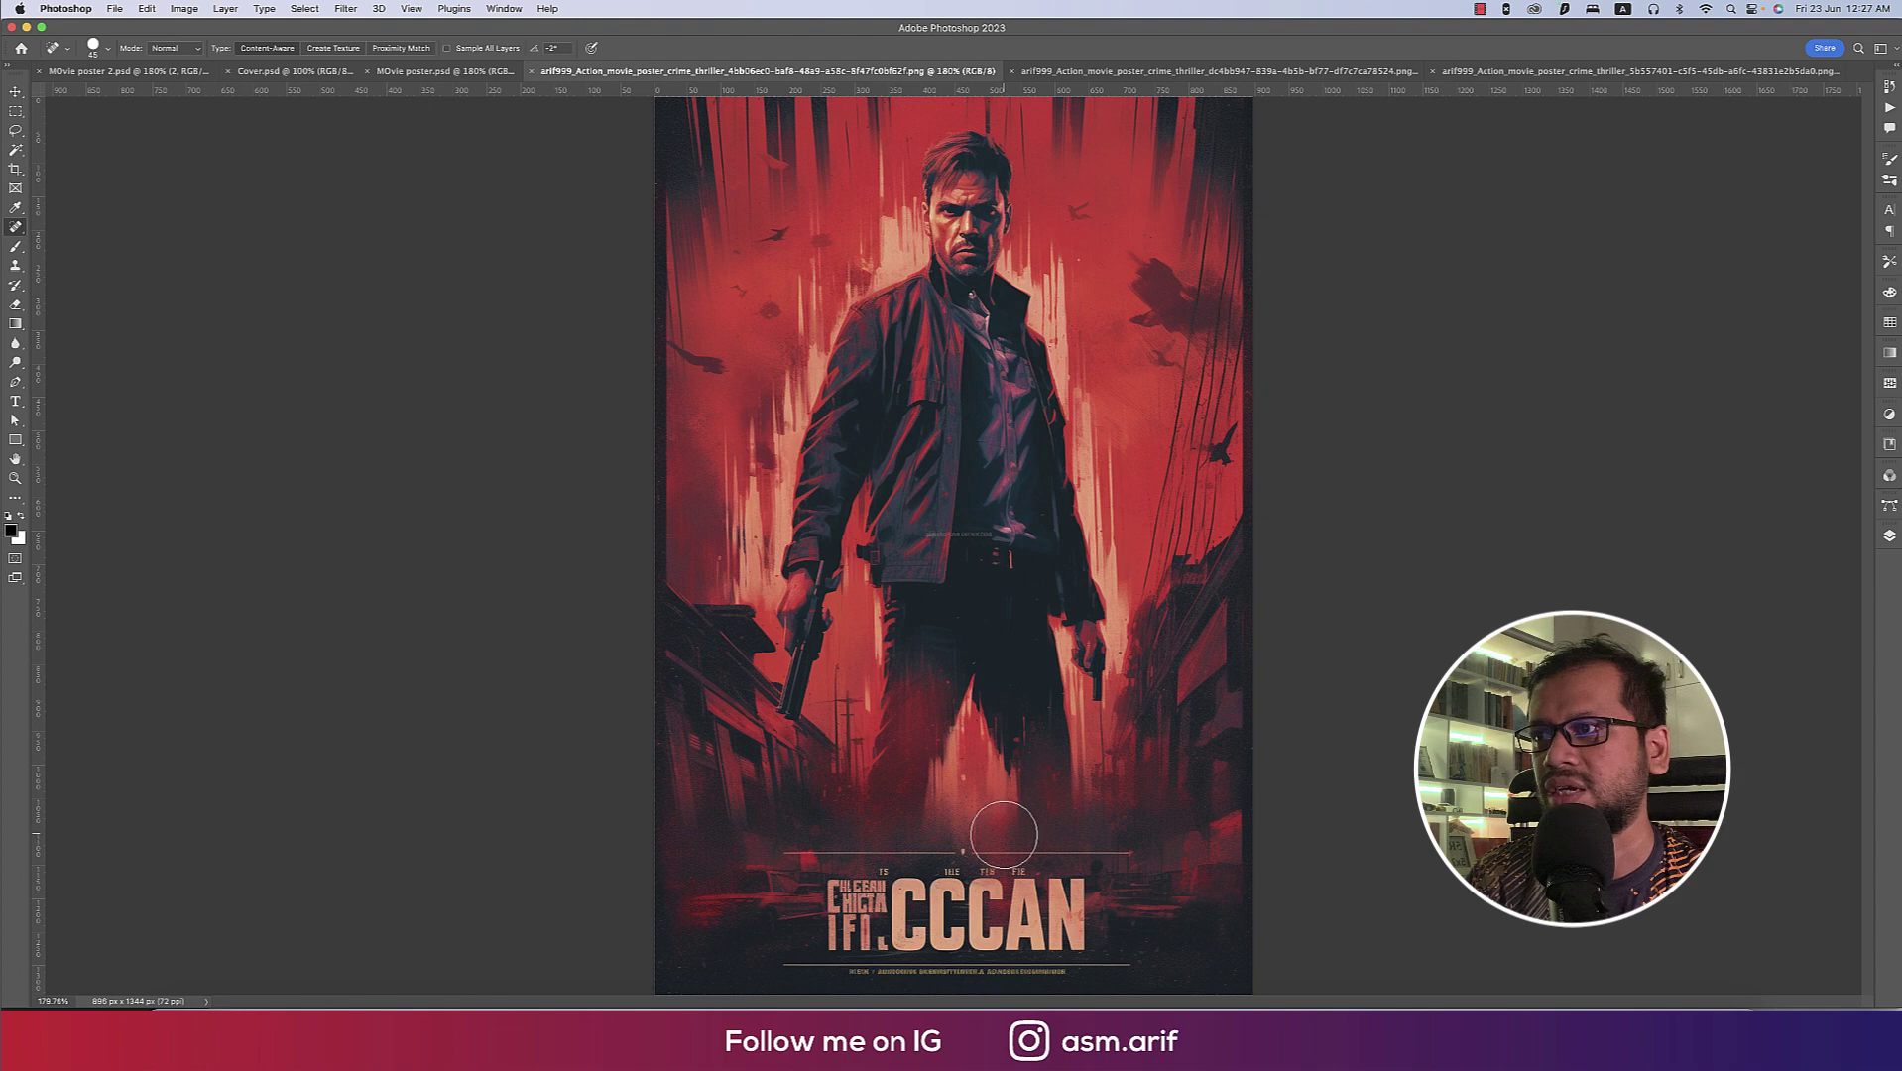
{"action": "key", "text": "bracketleft"}
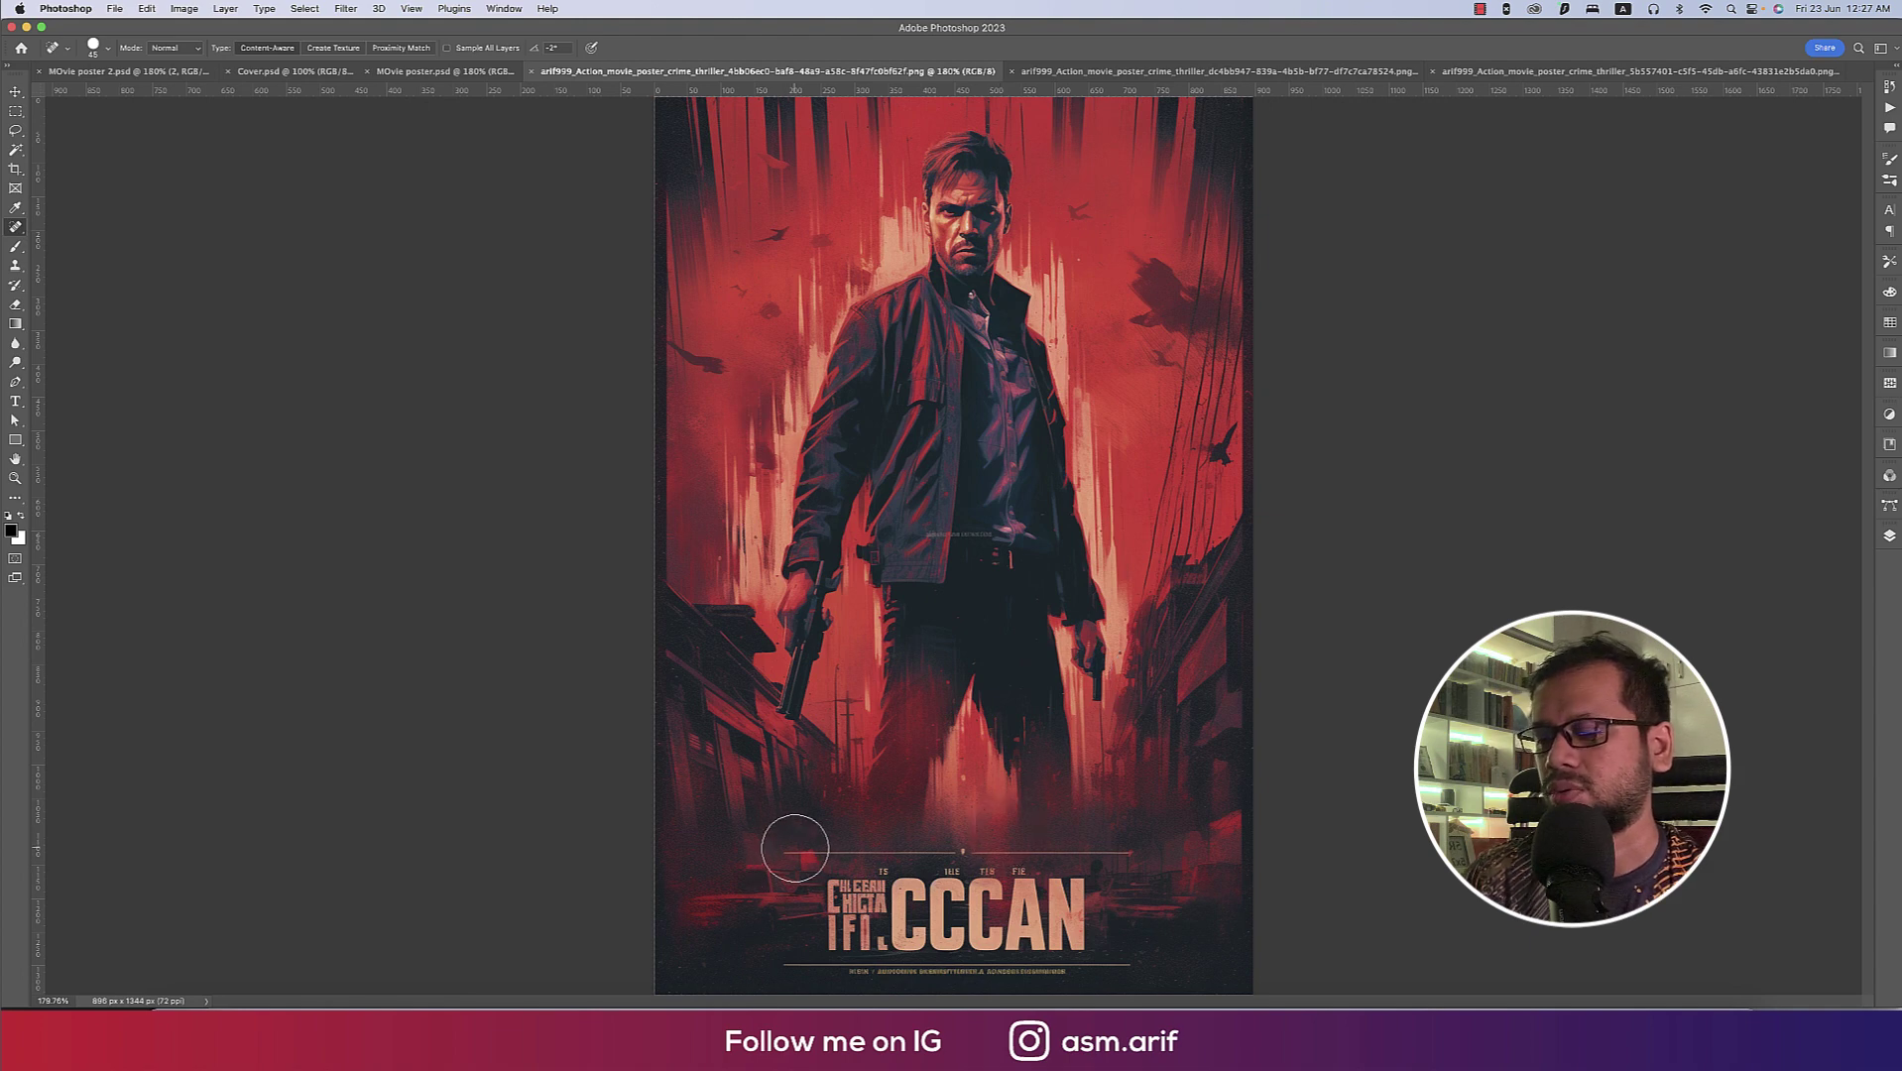
{"action": "key", "text": "bracketleft"}
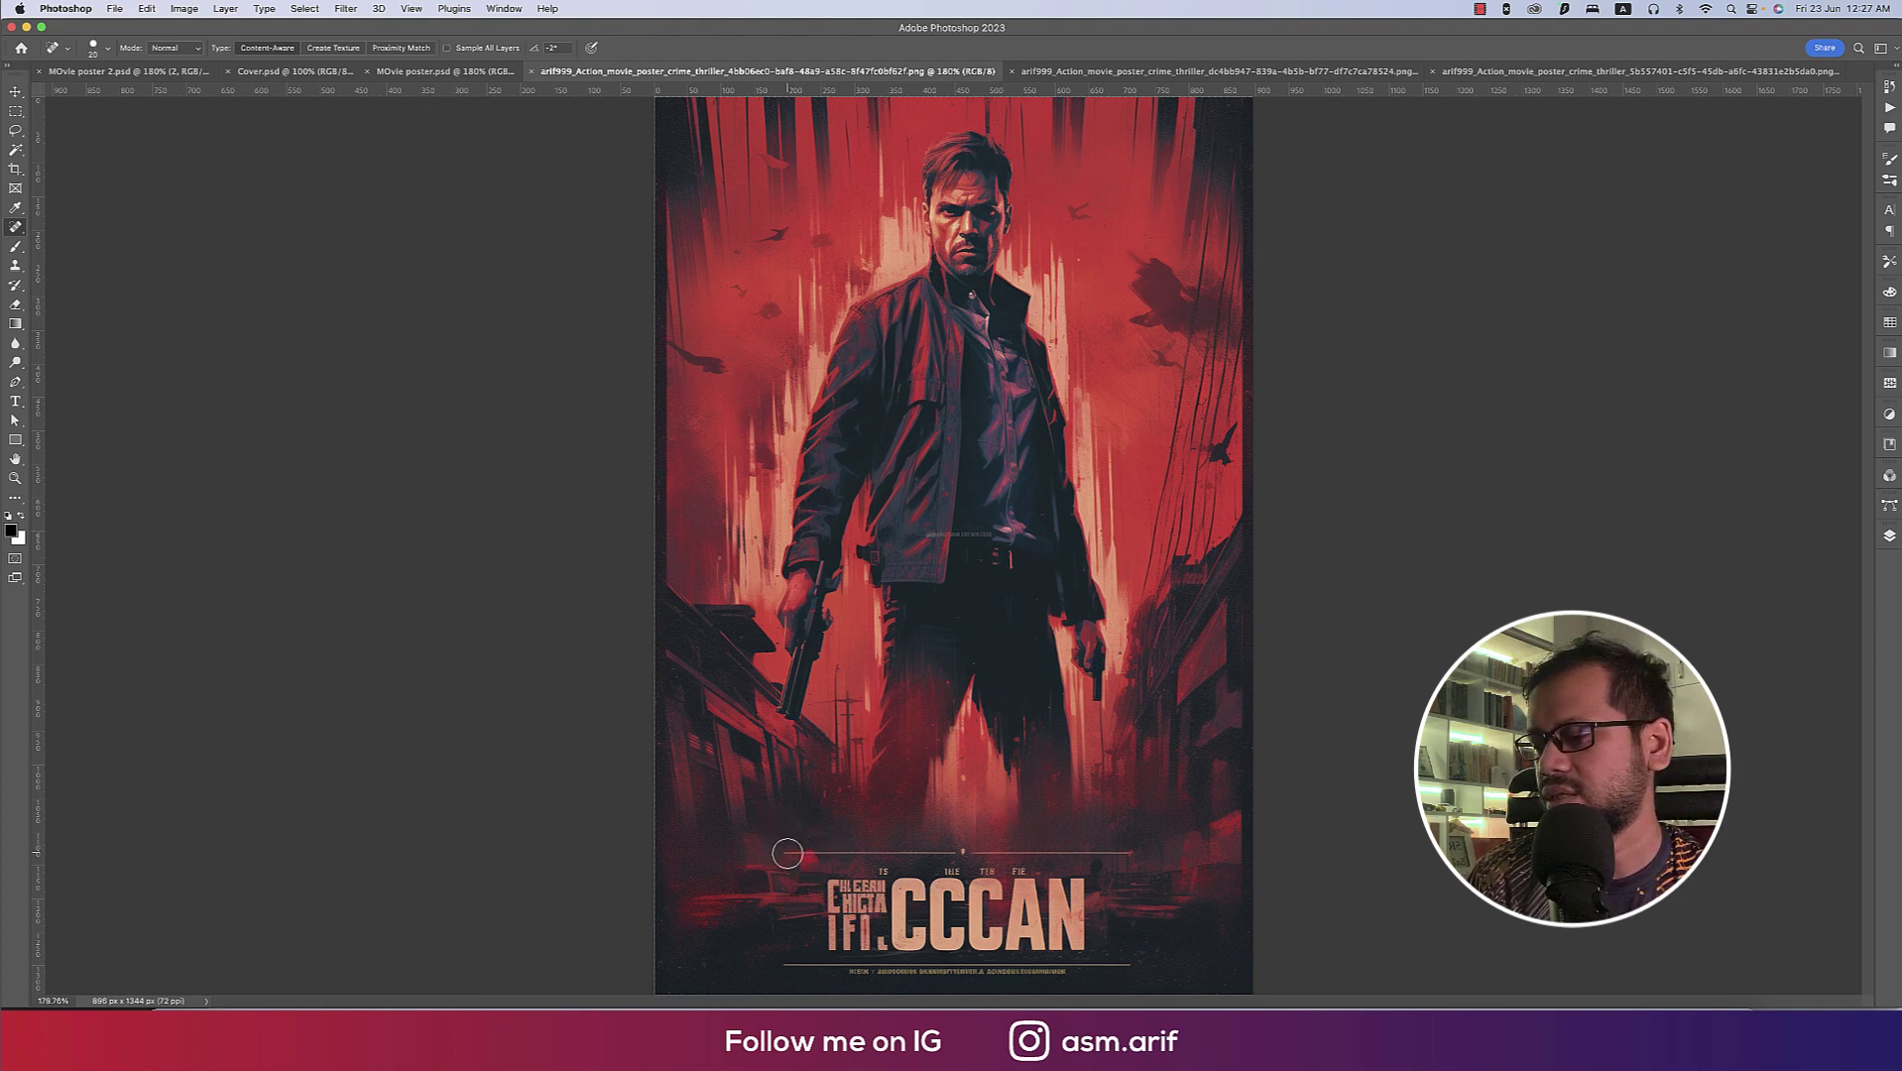
Spot-heal the thin lines above and below the CCCAN title.
{"action": "left_click_drag", "start_coordinate": [811, 855], "coordinate": [1131, 853]}
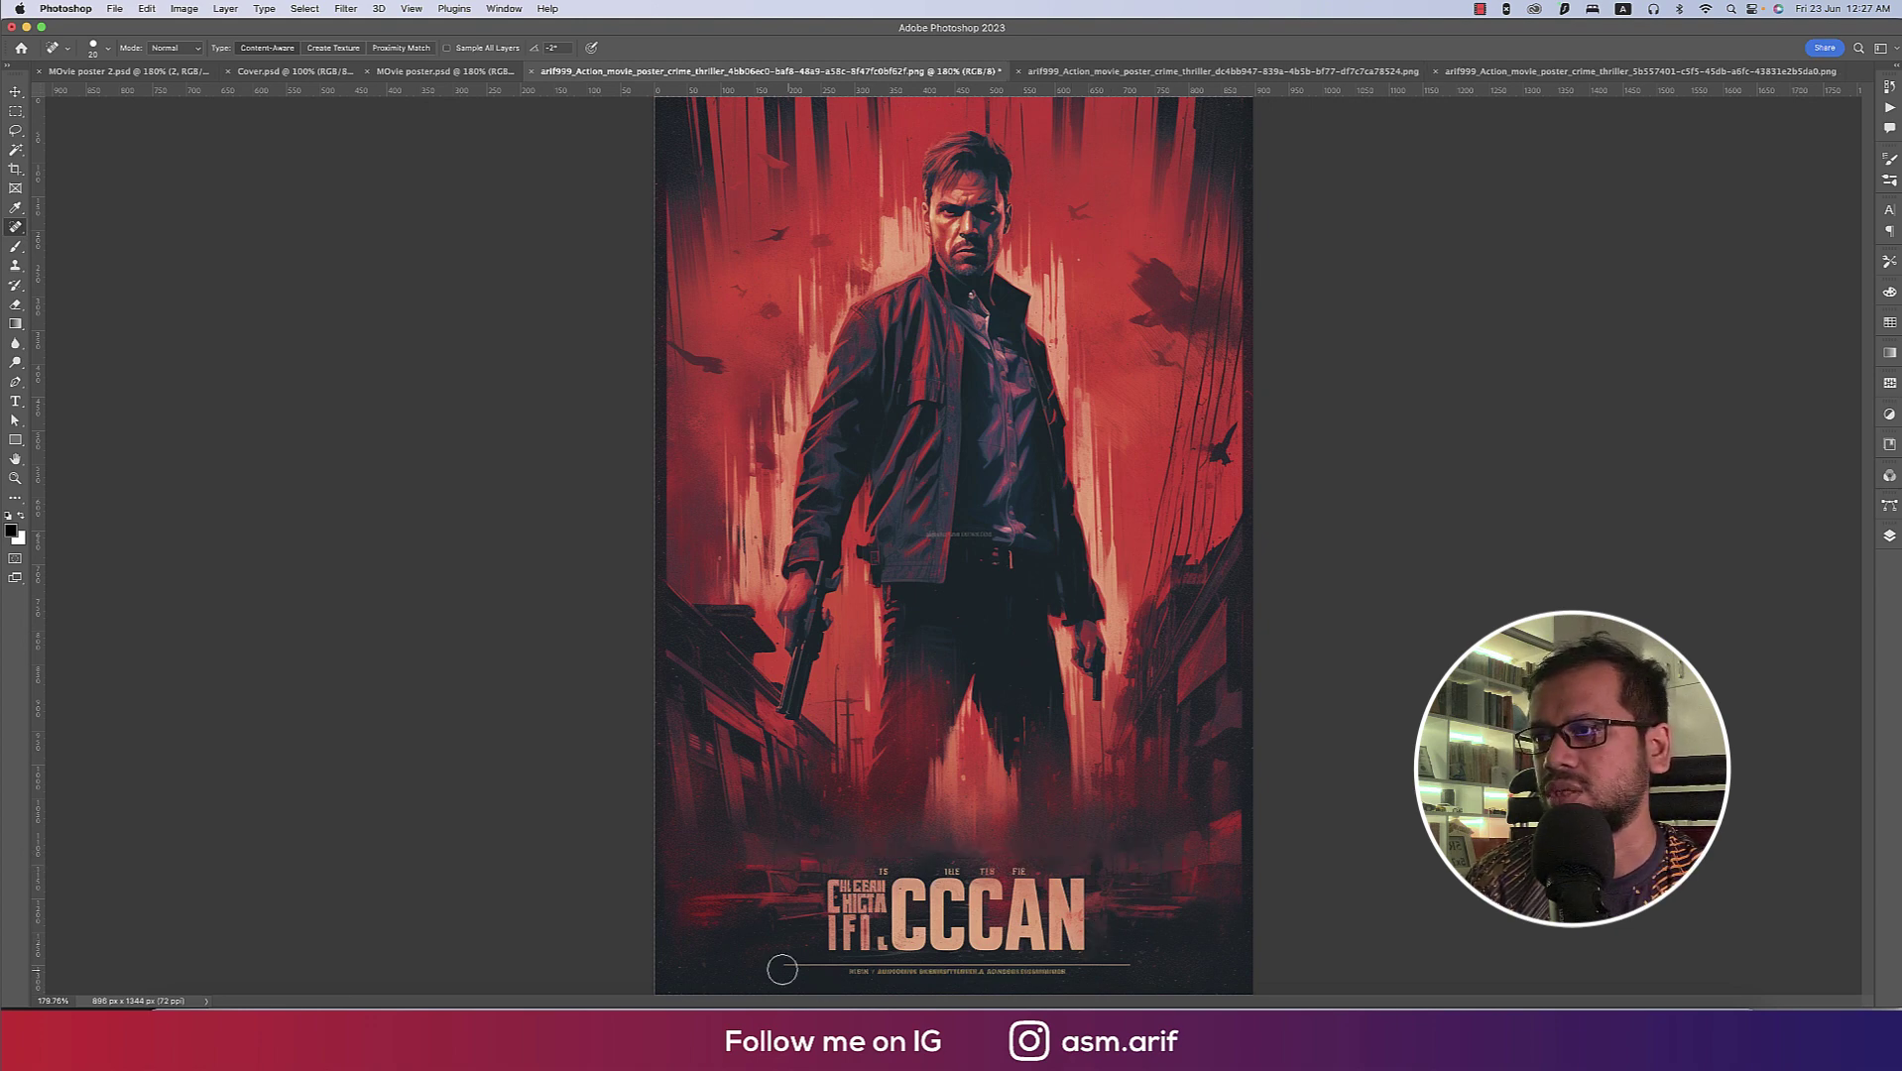
{"action": "left_click_drag", "start_coordinate": [871, 968], "coordinate": [1155, 966]}
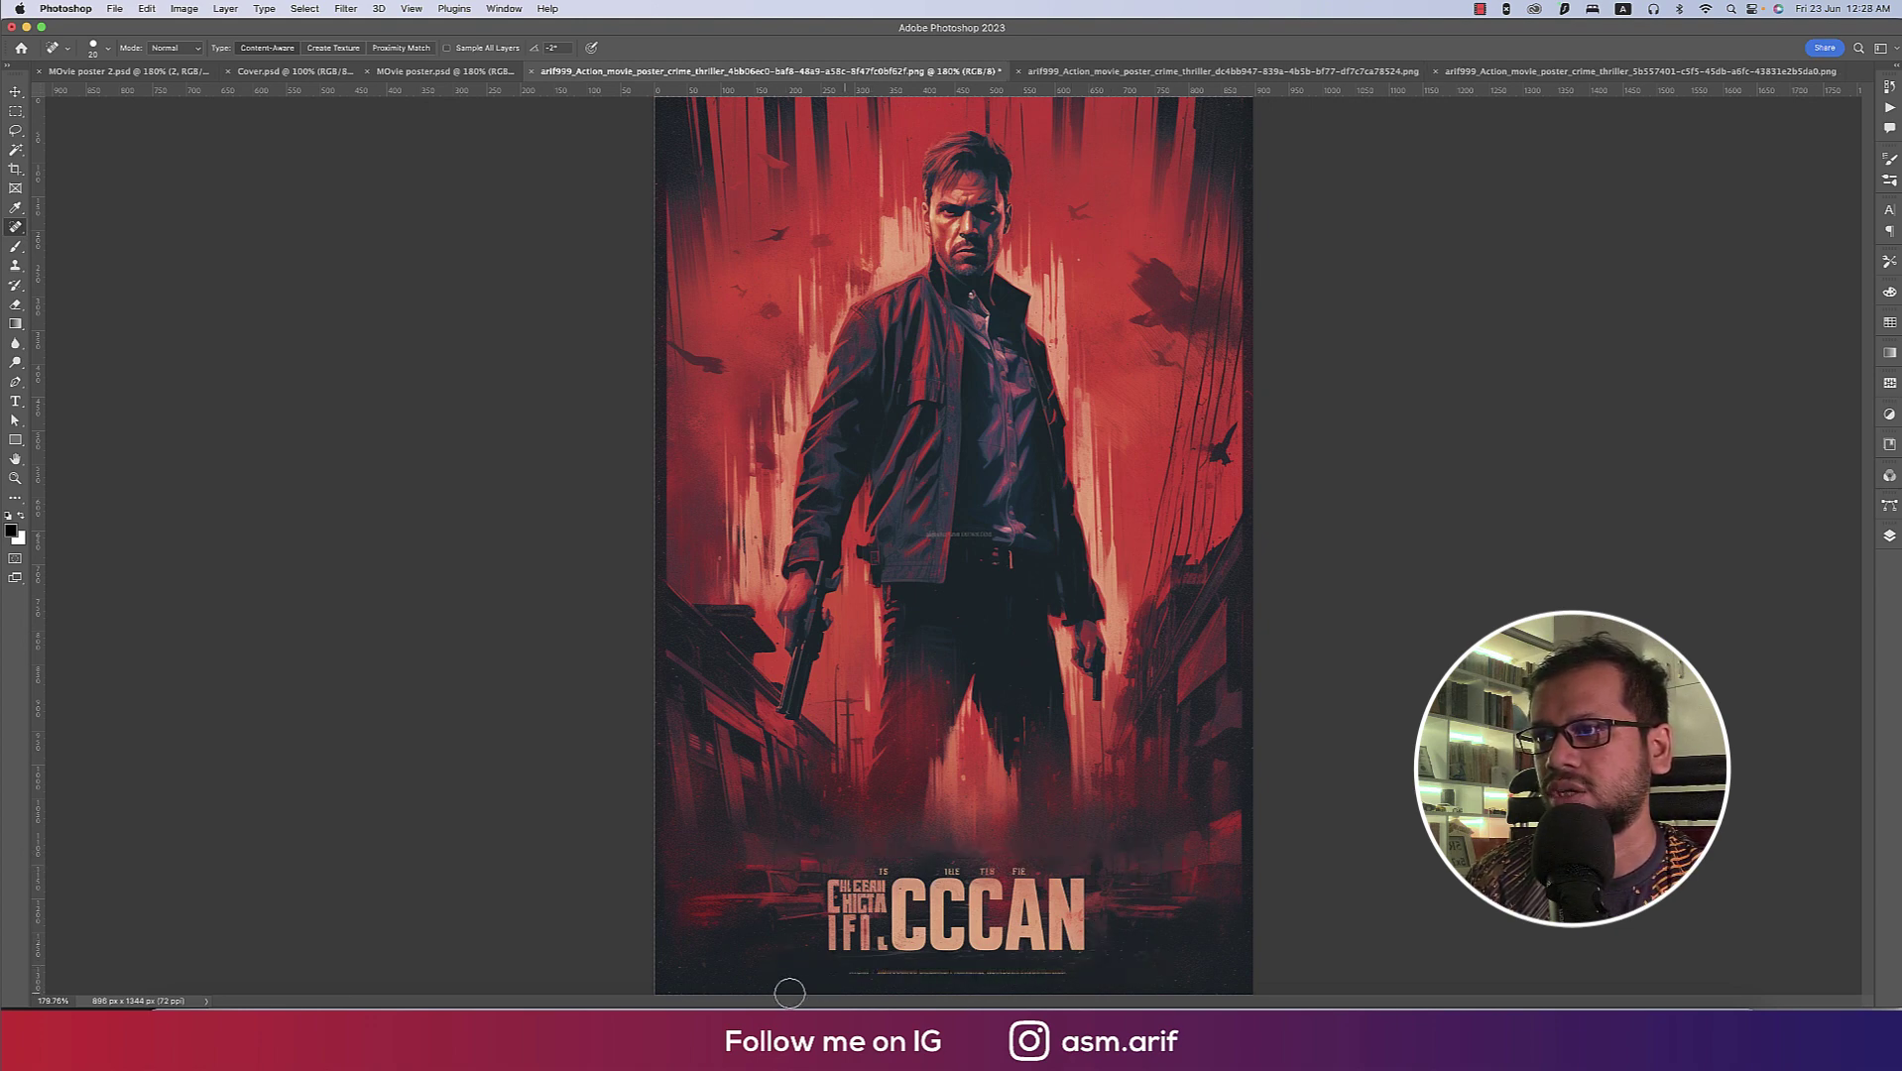
{"action": "left_click_drag", "start_coordinate": [848, 974], "coordinate": [1073, 962]}
Heal away the small text fragments, including TS and FIE, above the title.
{"action": "scroll", "coordinate": [942, 897], "scroll_direction": "up", "scroll_amount": 5}
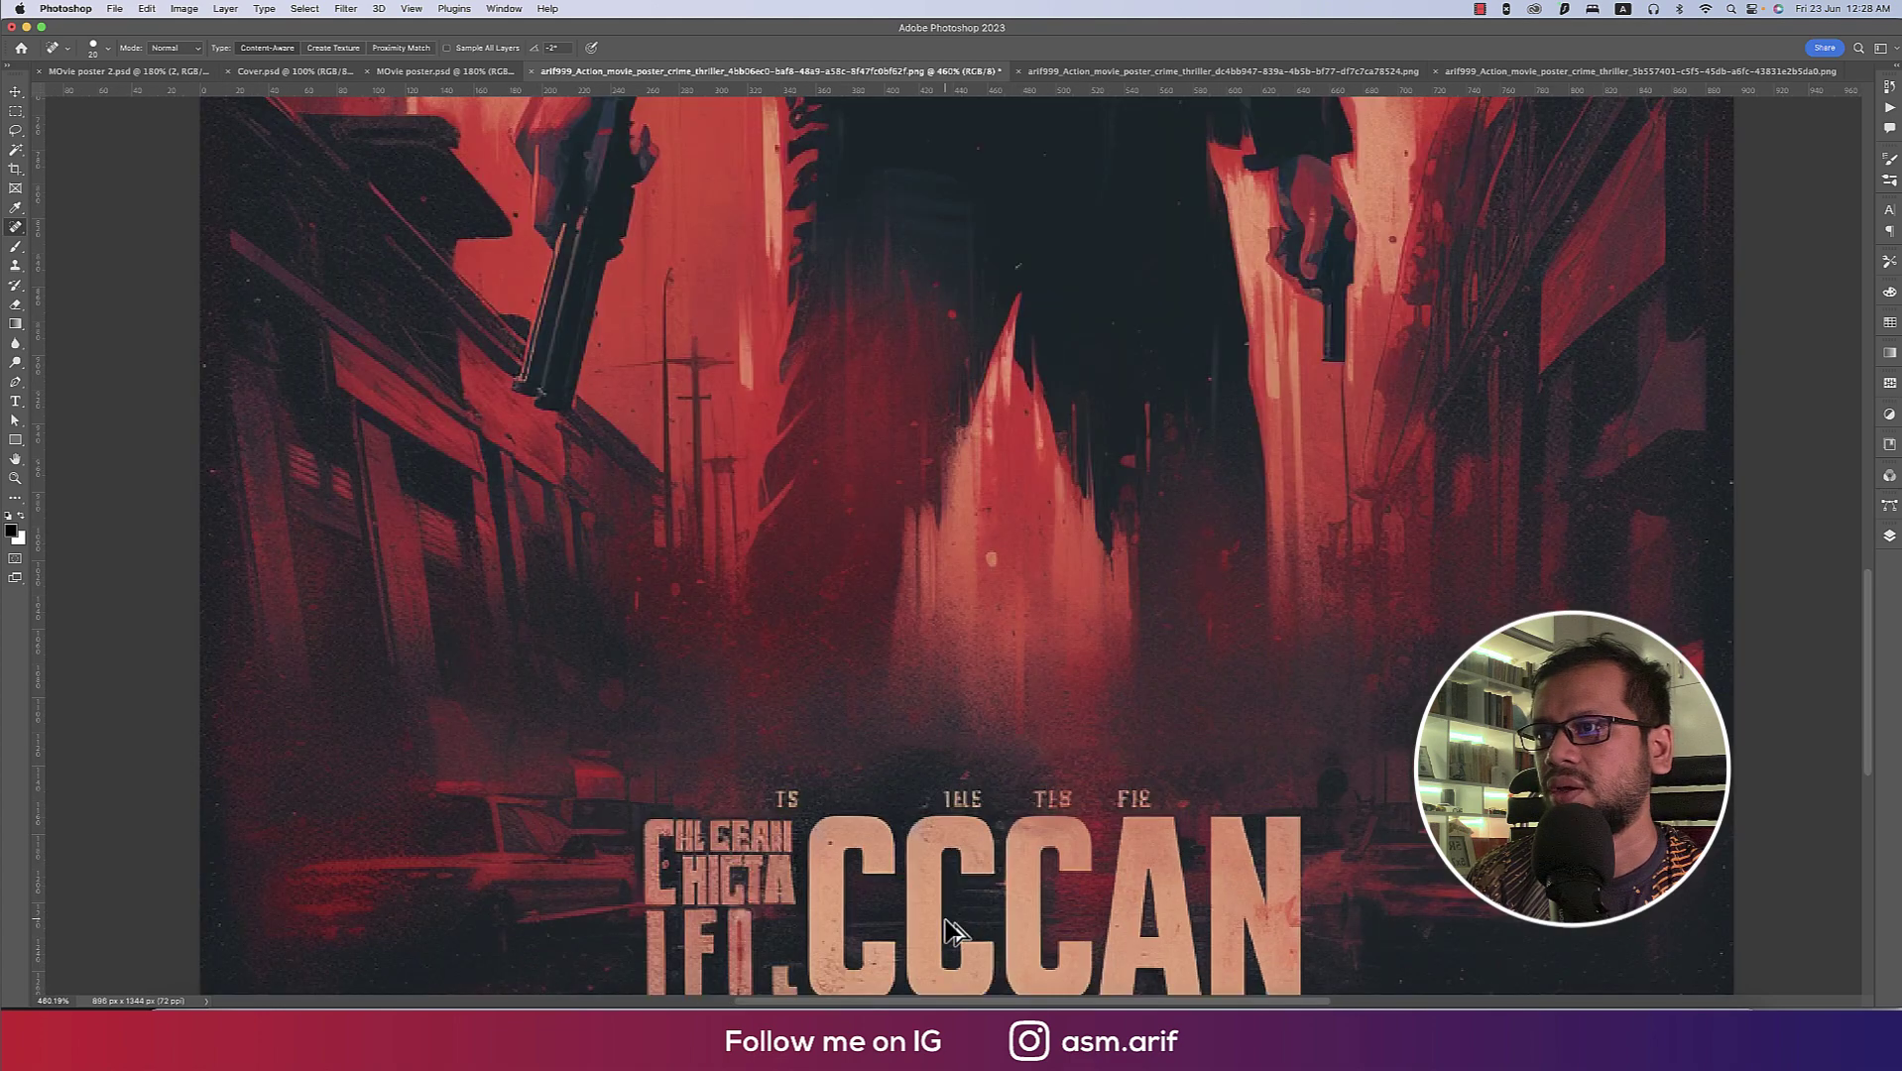
{"action": "scroll", "coordinate": [937, 896], "scroll_direction": "up", "scroll_amount": 2}
{"action": "left_click", "coordinate": [694, 723]}
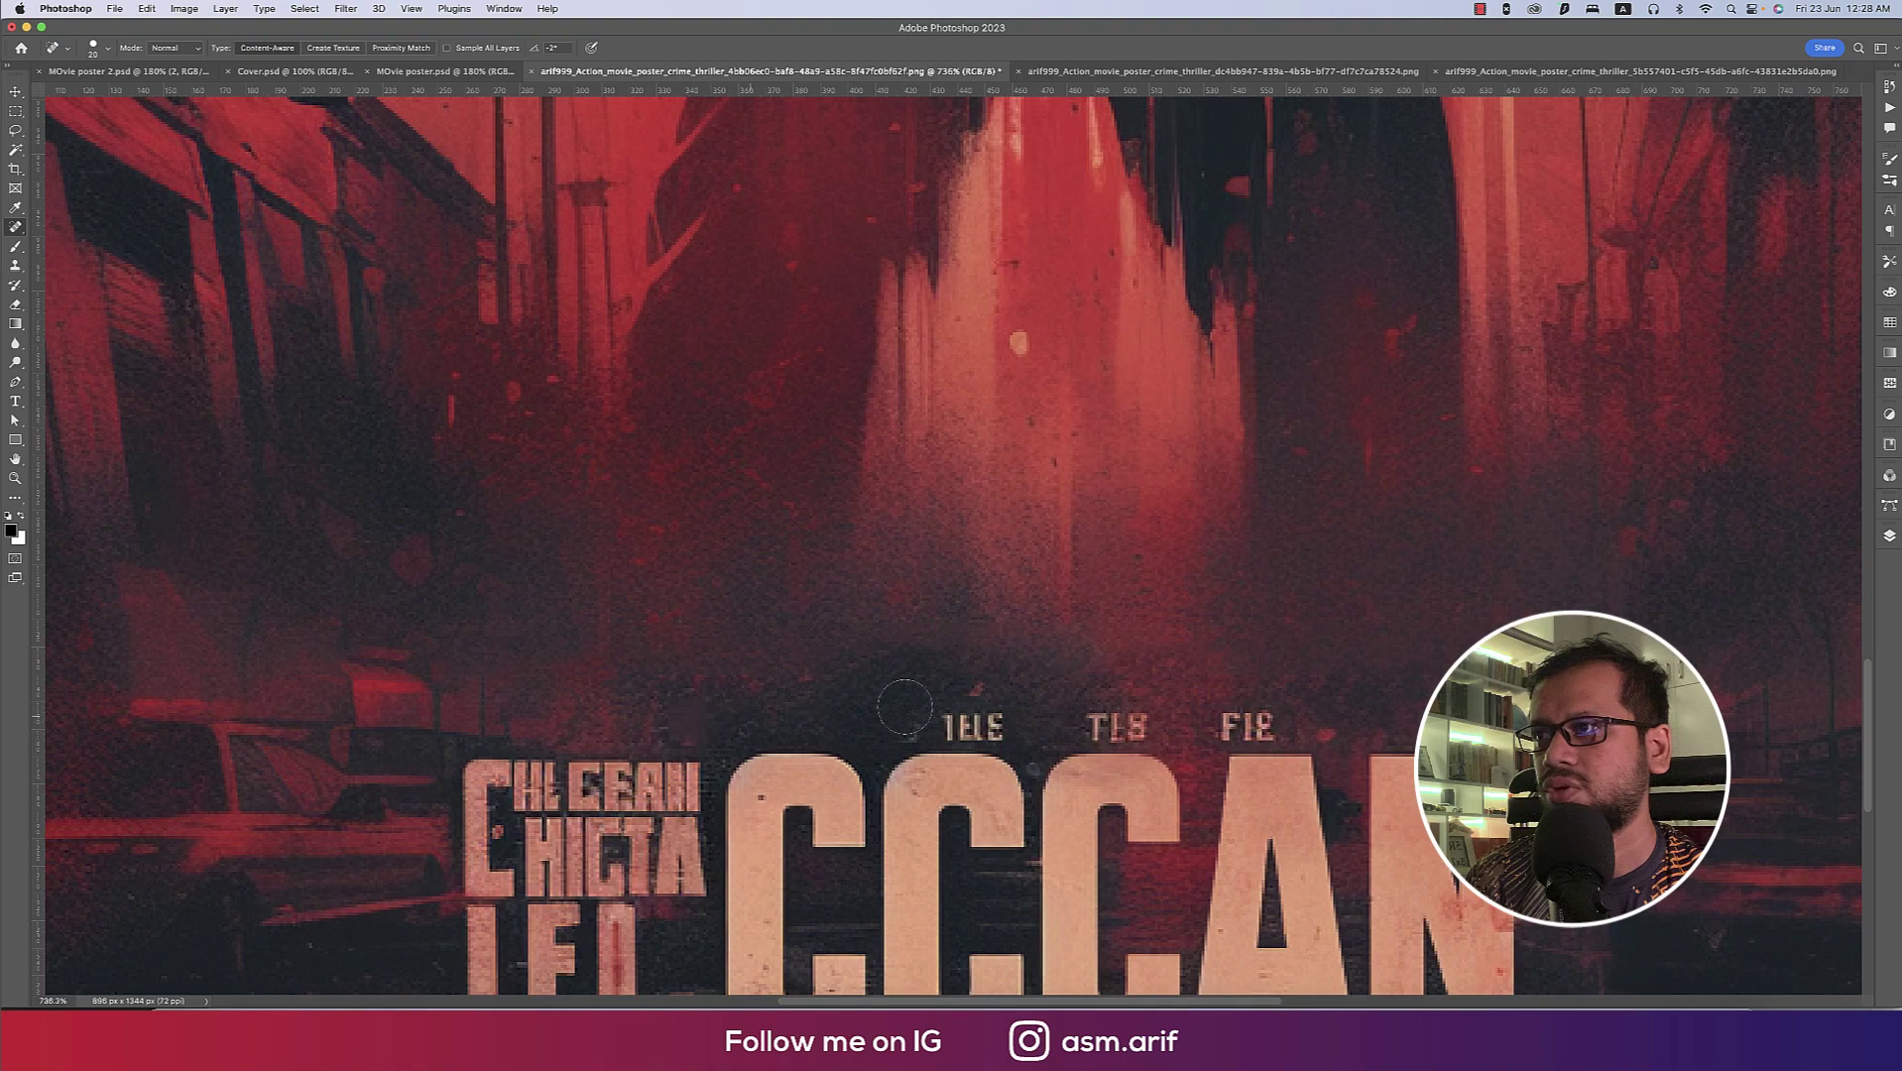
{"action": "left_click_drag", "start_coordinate": [974, 724], "coordinate": [940, 727]}
{"action": "left_click_drag", "start_coordinate": [1076, 726], "coordinate": [1170, 725]}
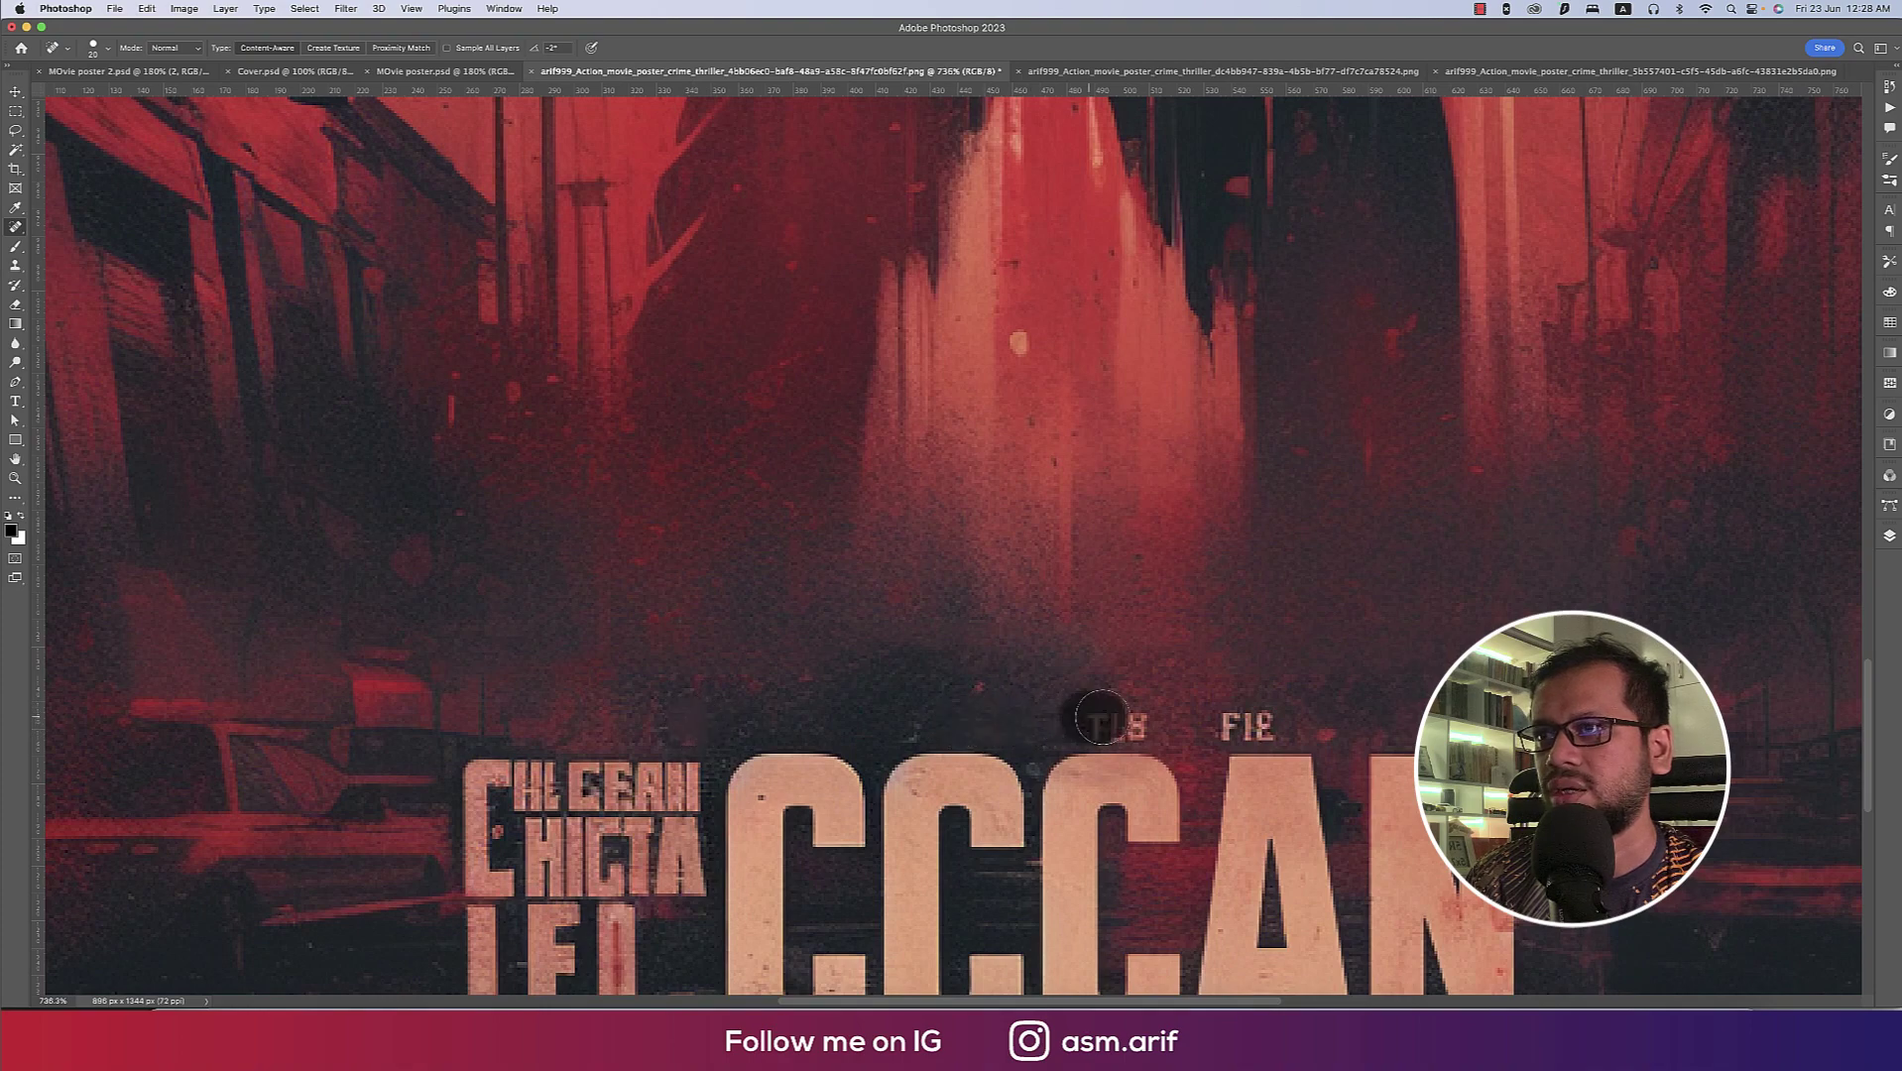
{"action": "left_click", "coordinate": [1230, 722]}
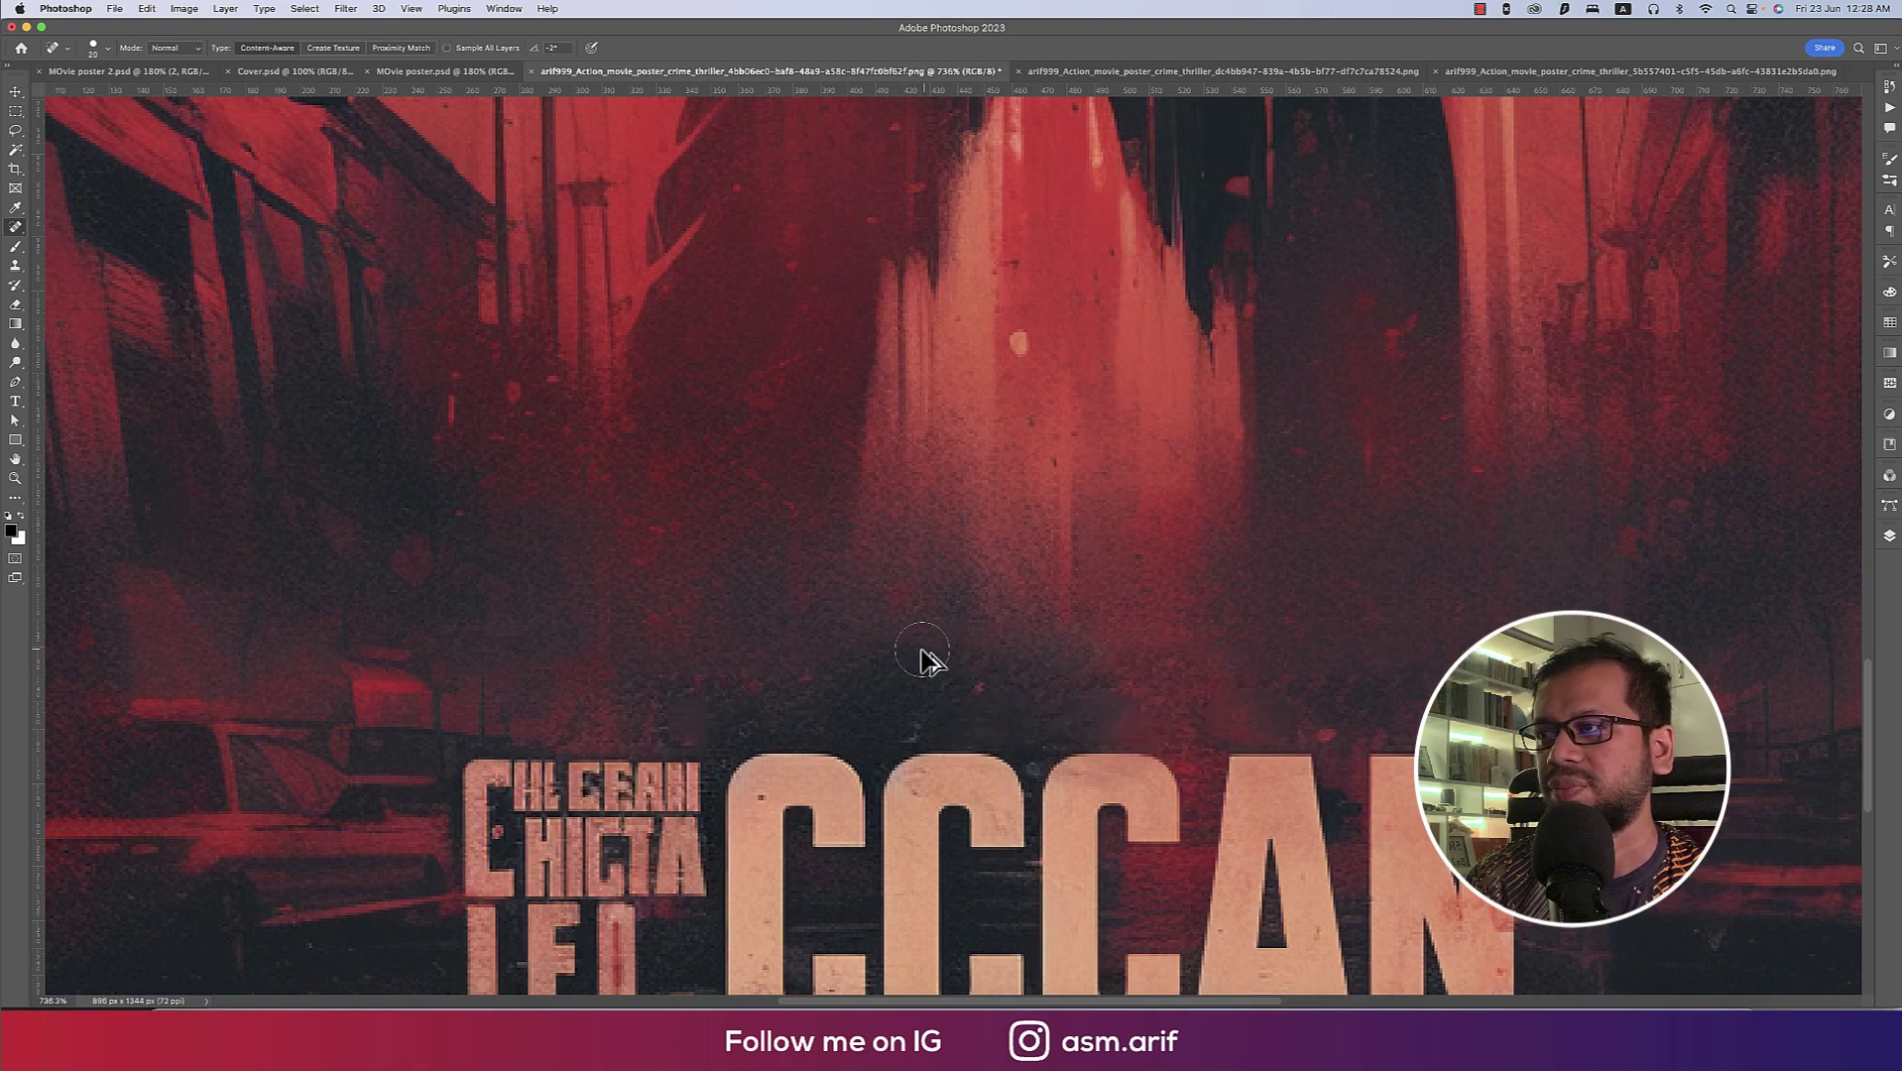
{"action": "scroll", "coordinate": [925, 658], "scroll_direction": "down", "scroll_amount": 2}
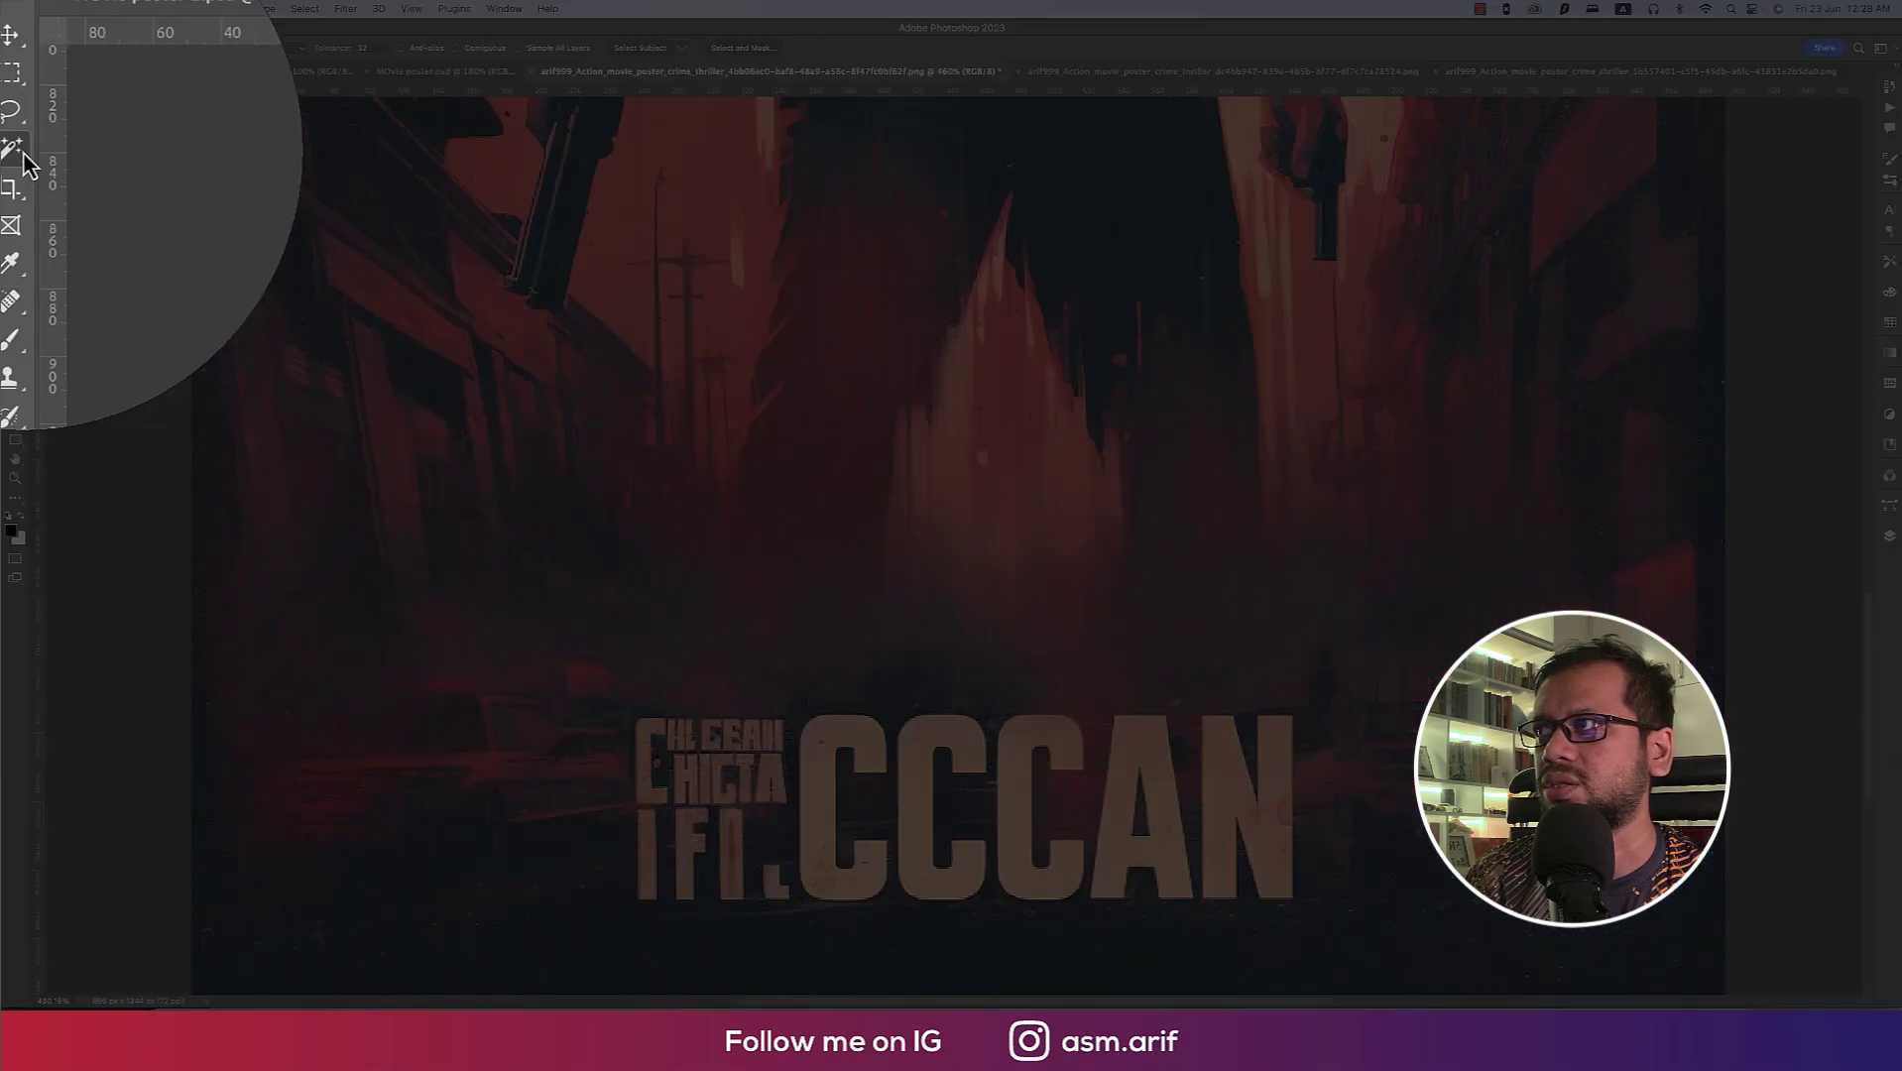
Magic Wand-select the pale CCCAN lettering and expand the selection by 1 pixel.
{"action": "right_click", "coordinate": [15, 150]}
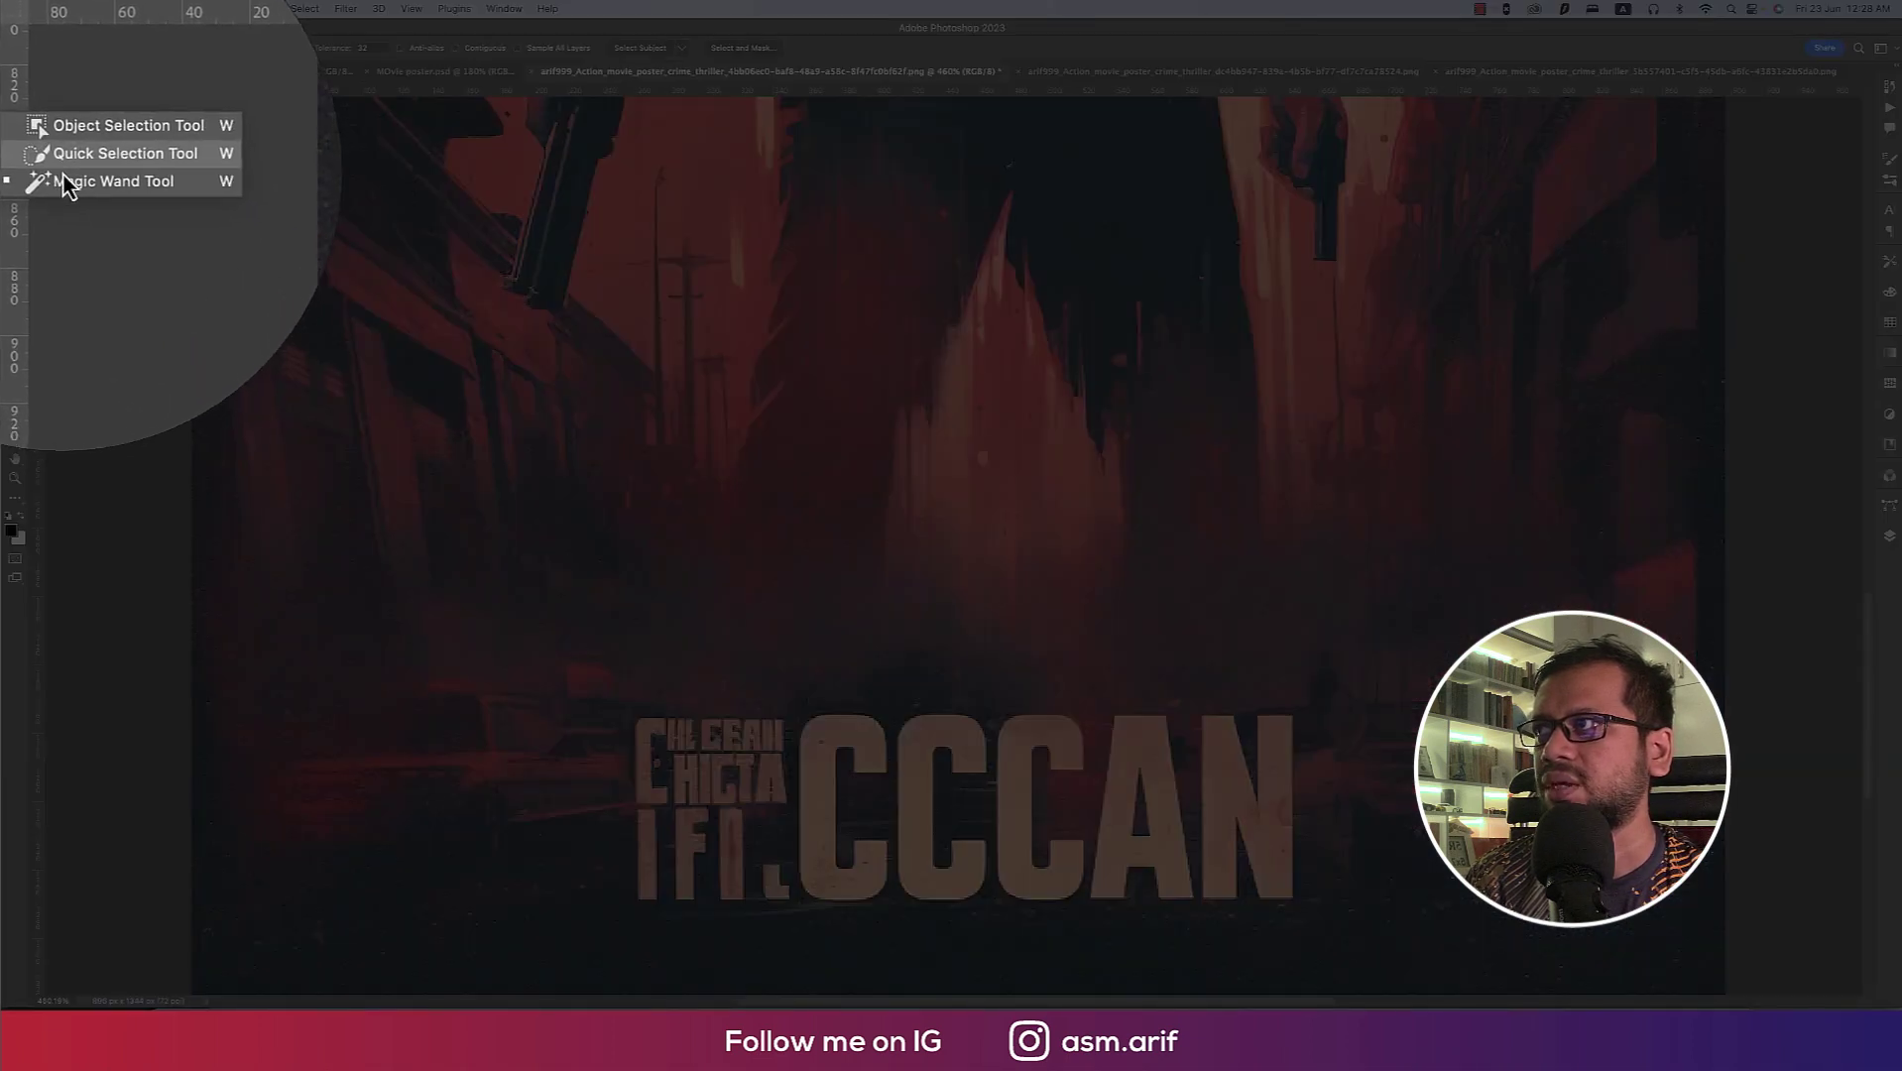
{"action": "left_click", "coordinate": [94, 171]}
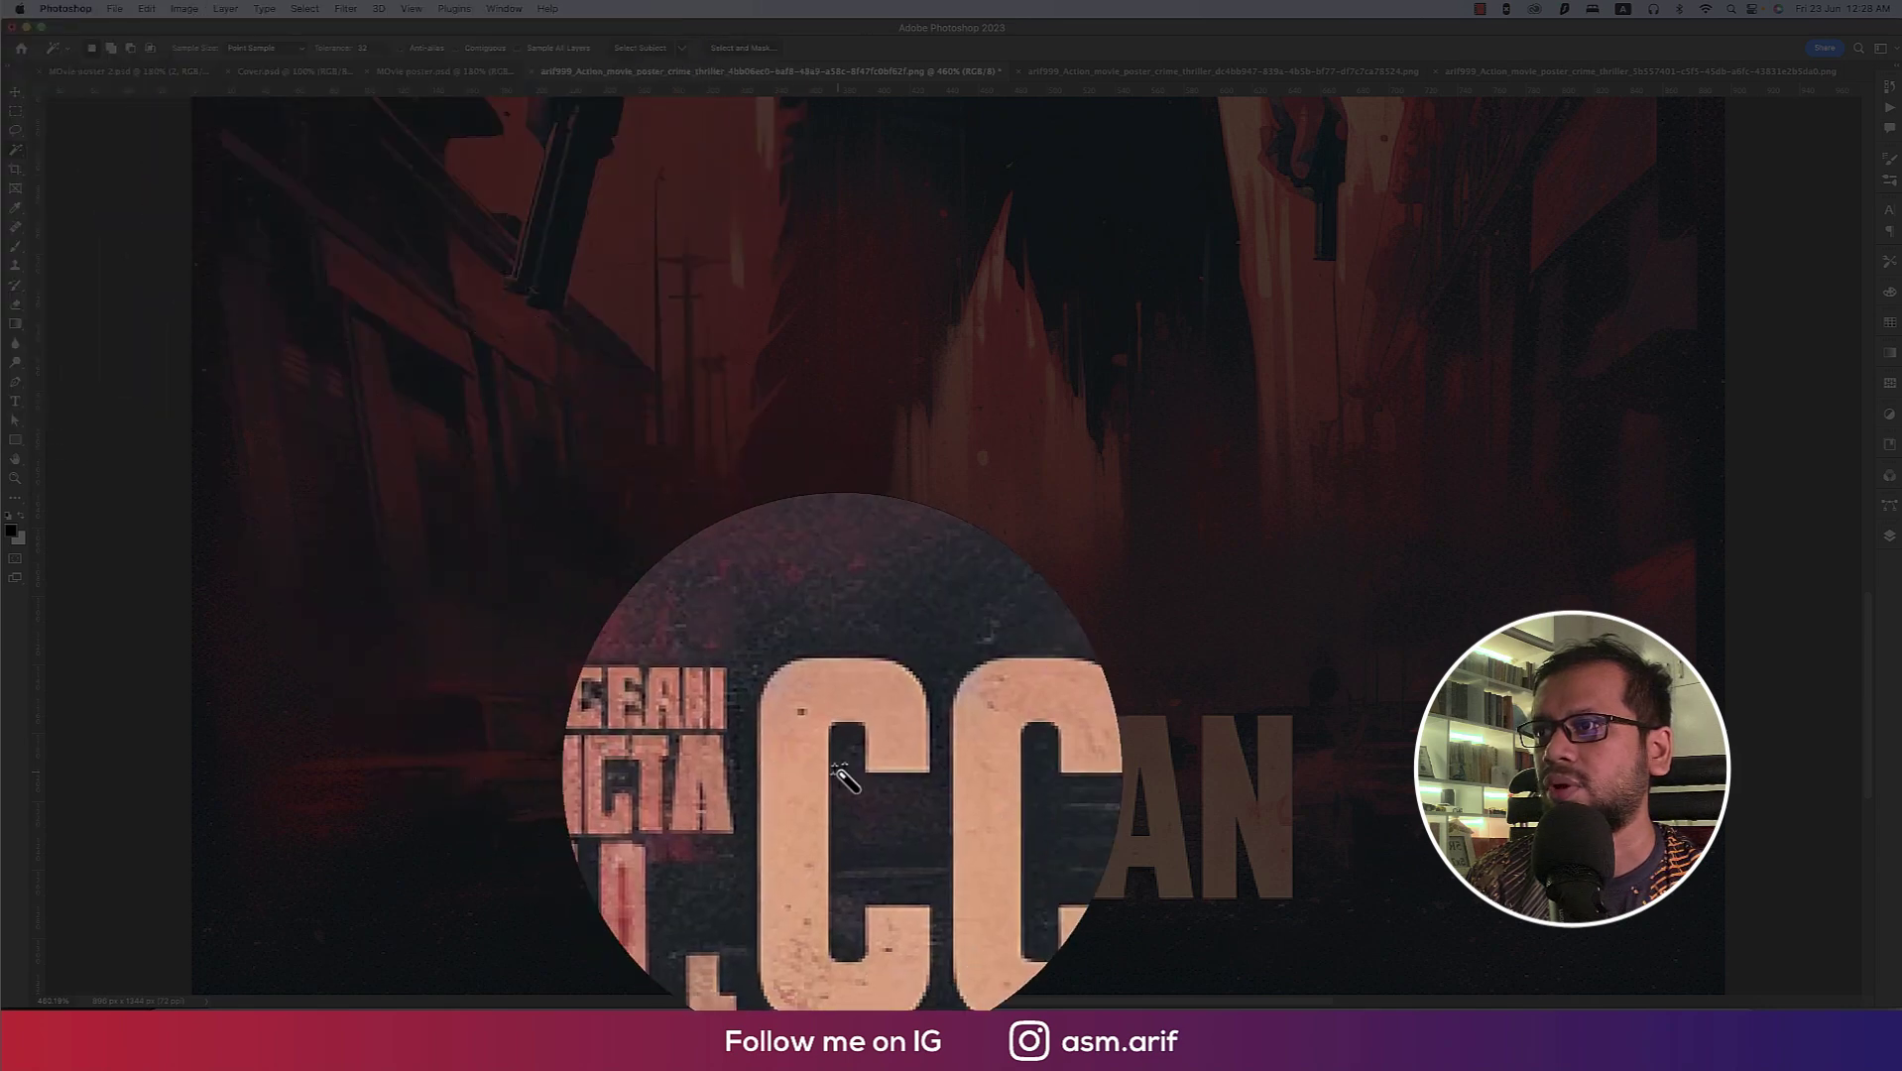
{"action": "left_click", "coordinate": [868, 754]}
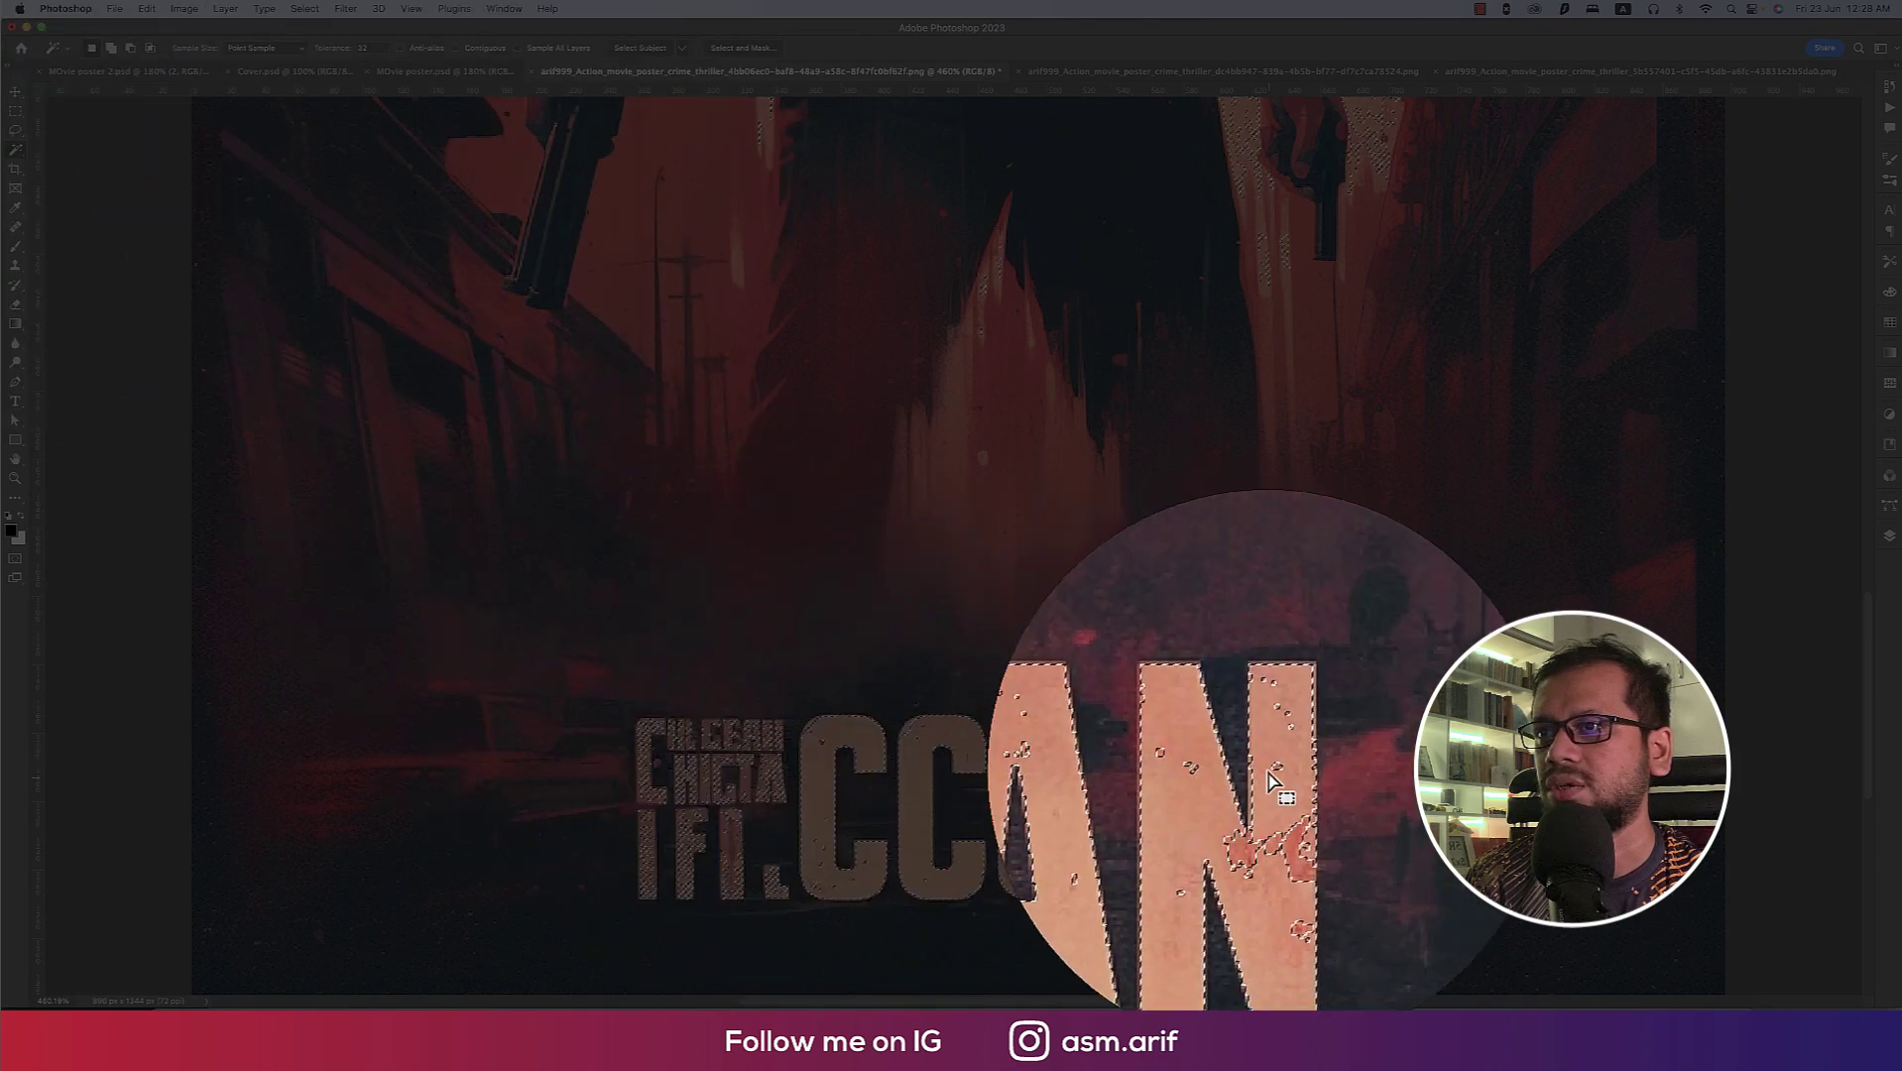
{"action": "left_click", "coordinate": [303, 10]}
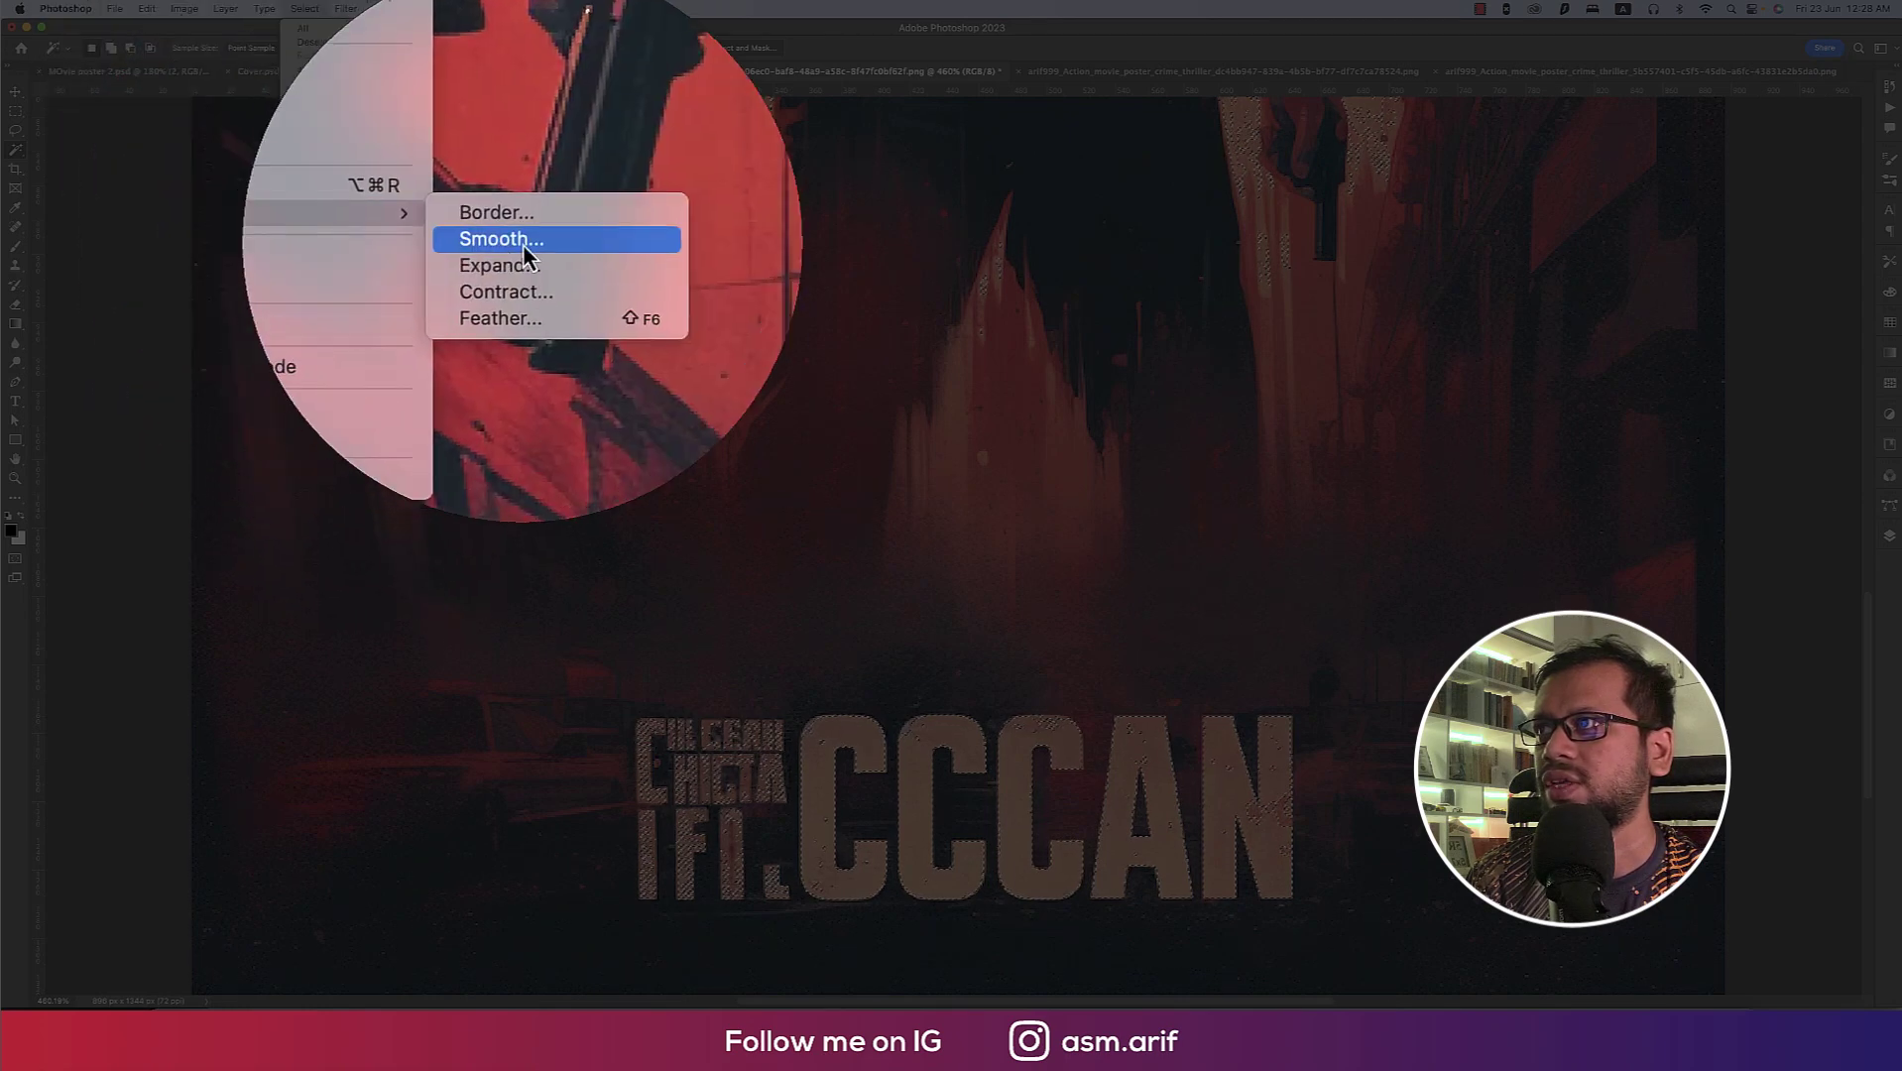
{"action": "mouse_move", "coordinate": [327, 203]}
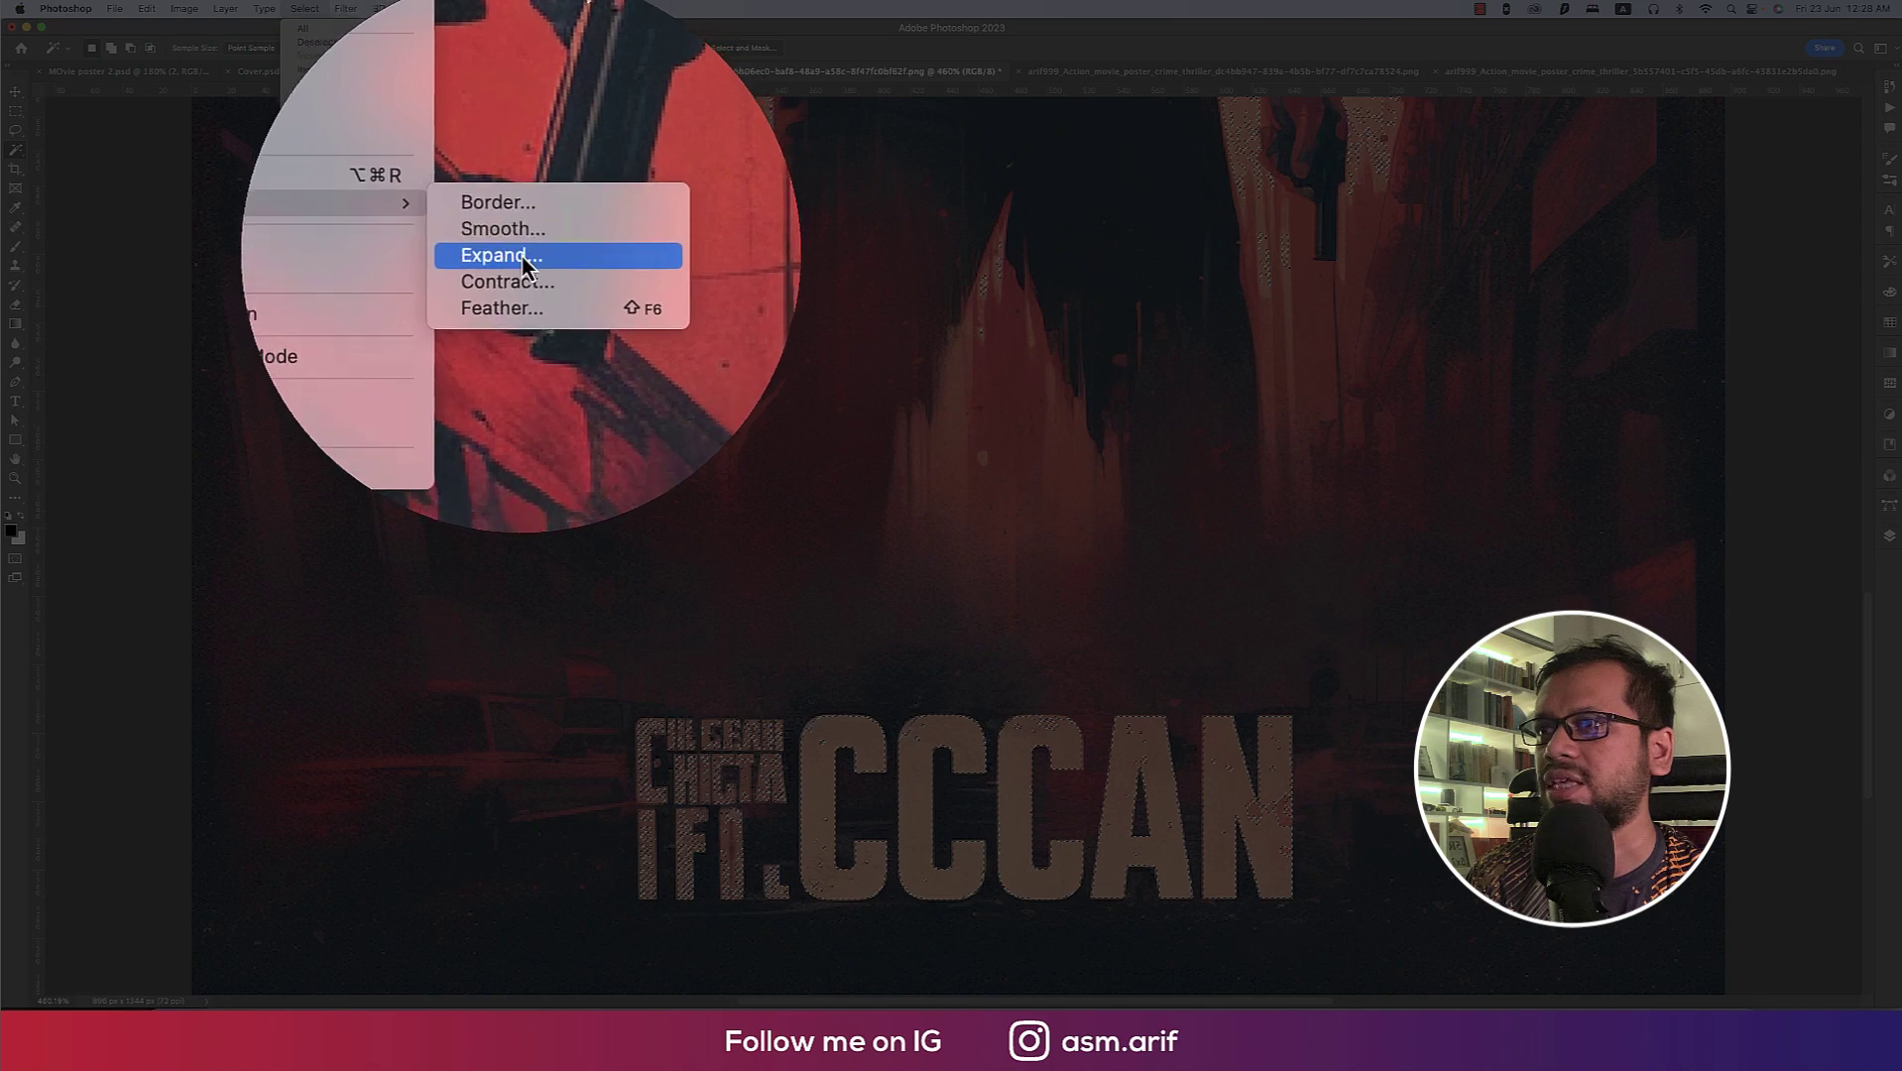
{"action": "left_click", "coordinate": [480, 253]}
{"action": "type", "text": "15"}
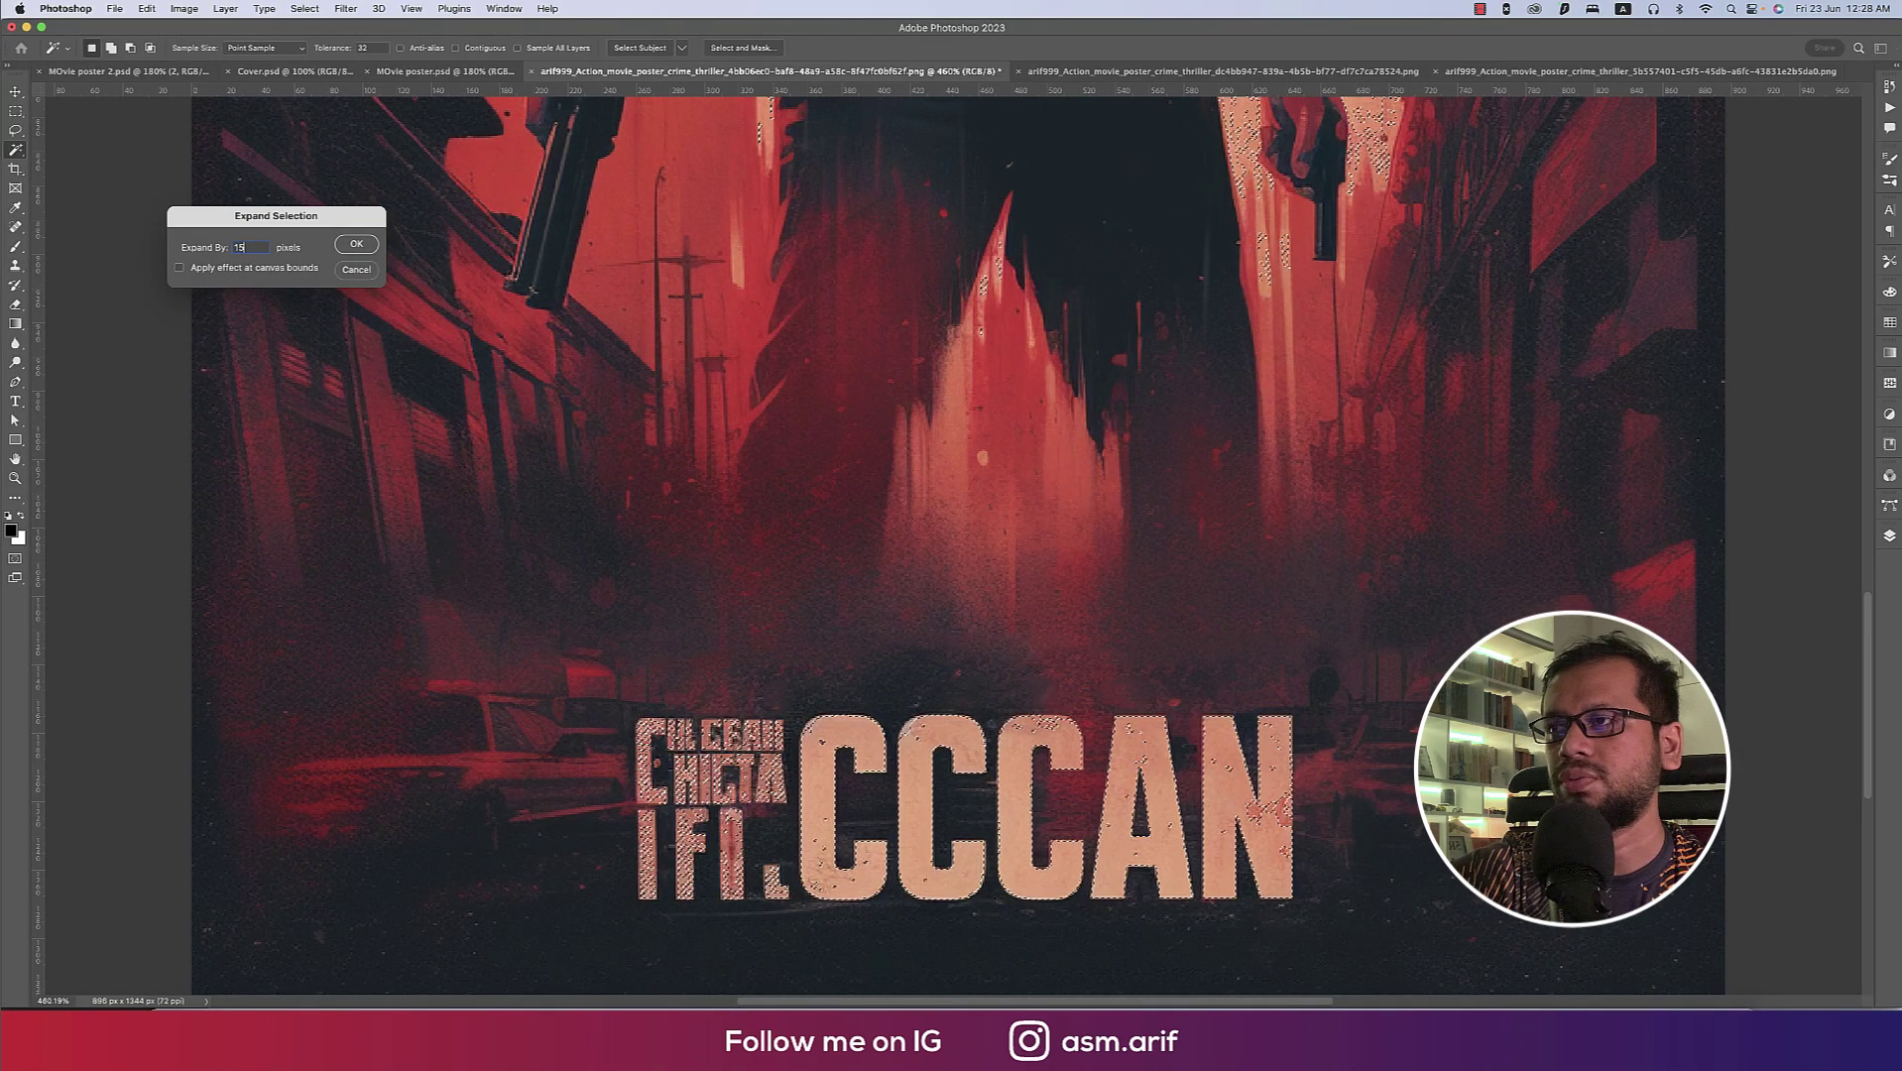
{"action": "key", "text": "Return"}
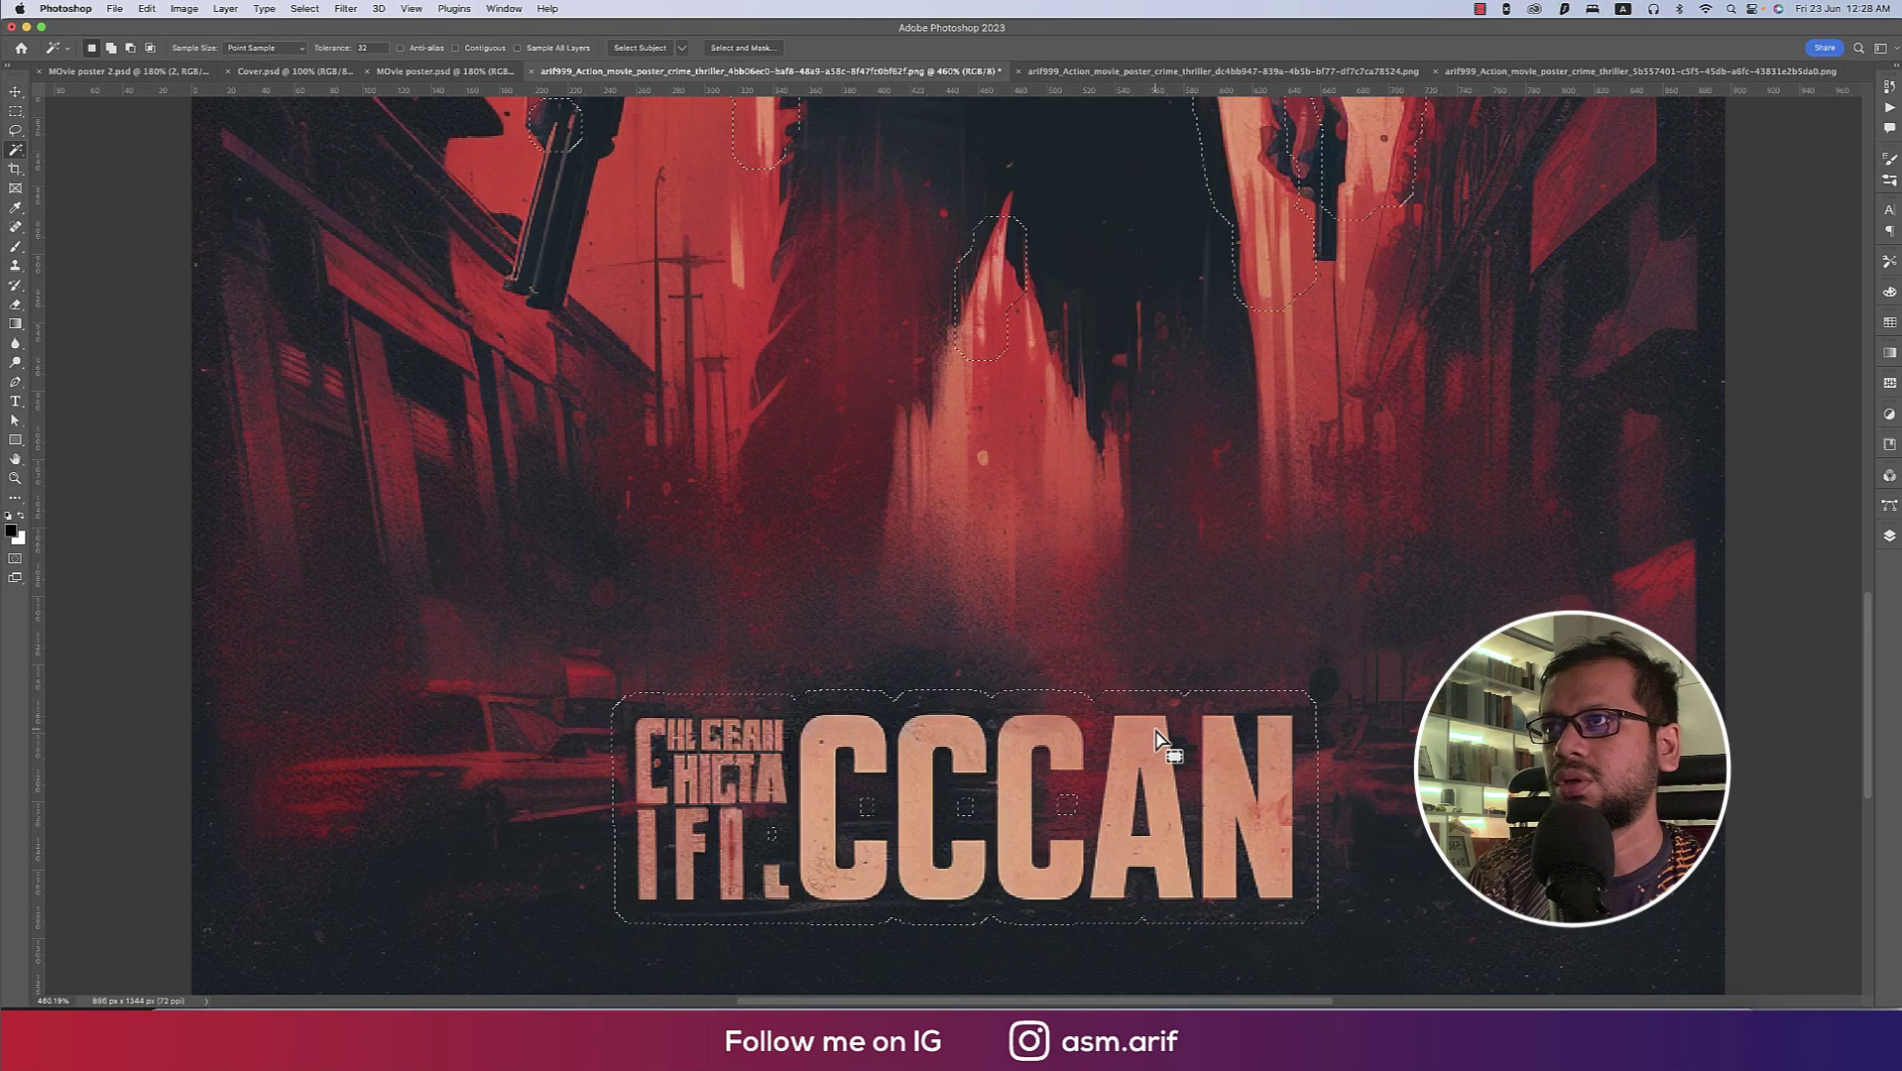
{"action": "key", "text": "super+0"}
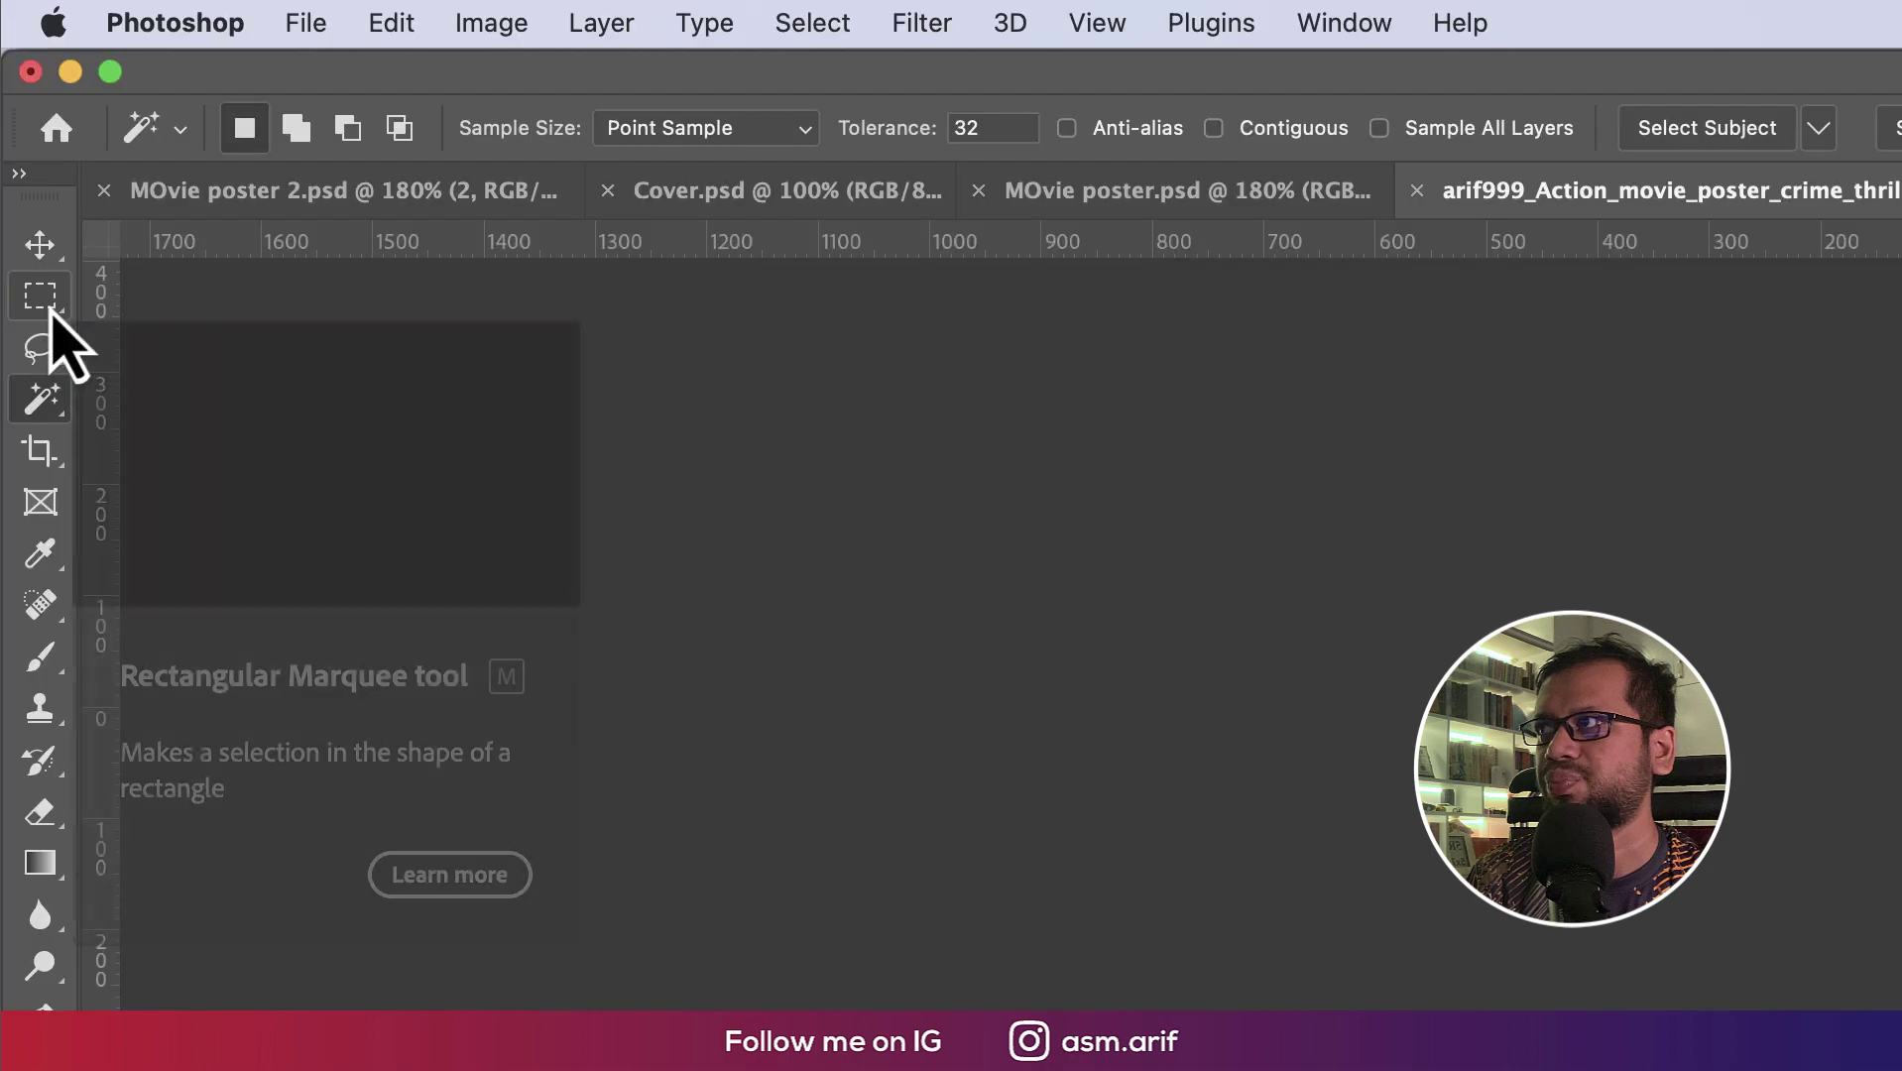
Marquee the CCCAN title area and Content-Aware Fill it away, fitting the poster on screen.
{"action": "left_click", "coordinate": [15, 110]}
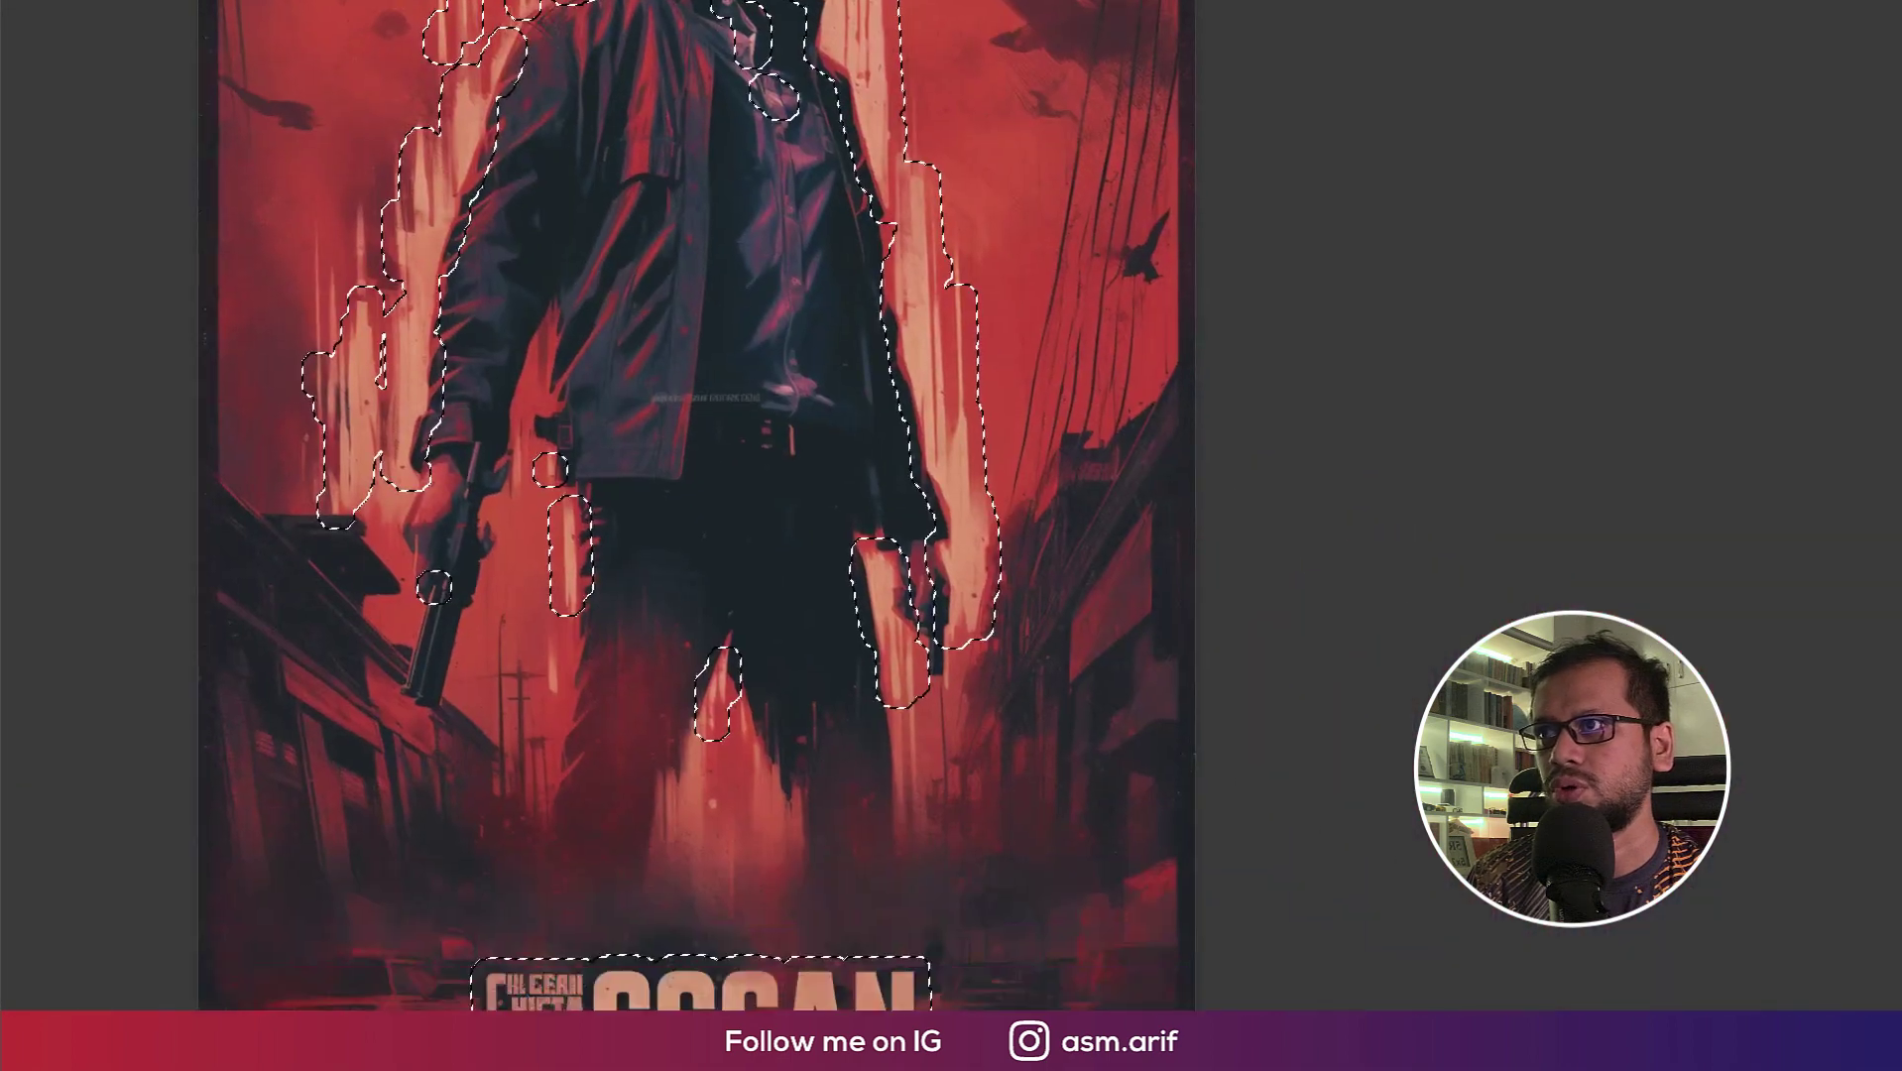
{"action": "left_click_drag", "start_coordinate": [37, 5], "coordinate": [871, 682]}
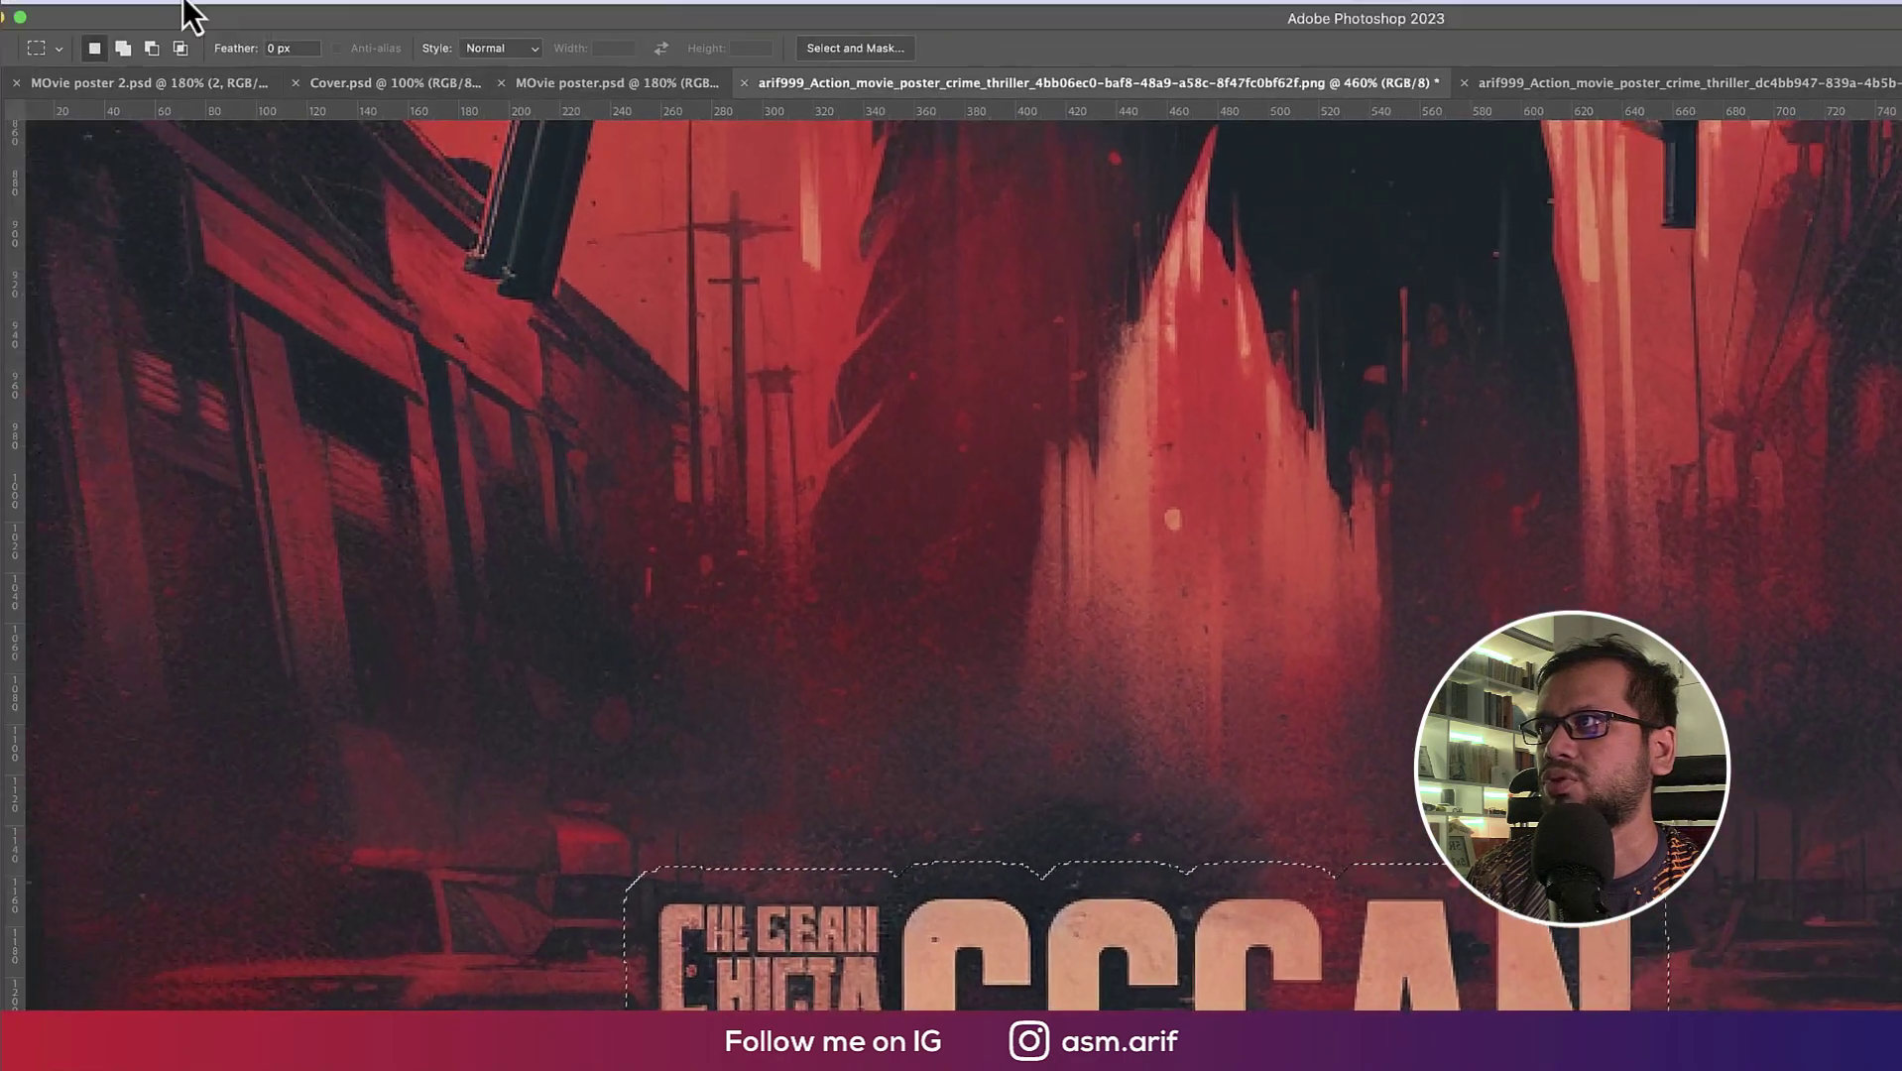
{"action": "left_click", "coordinate": [208, 12]}
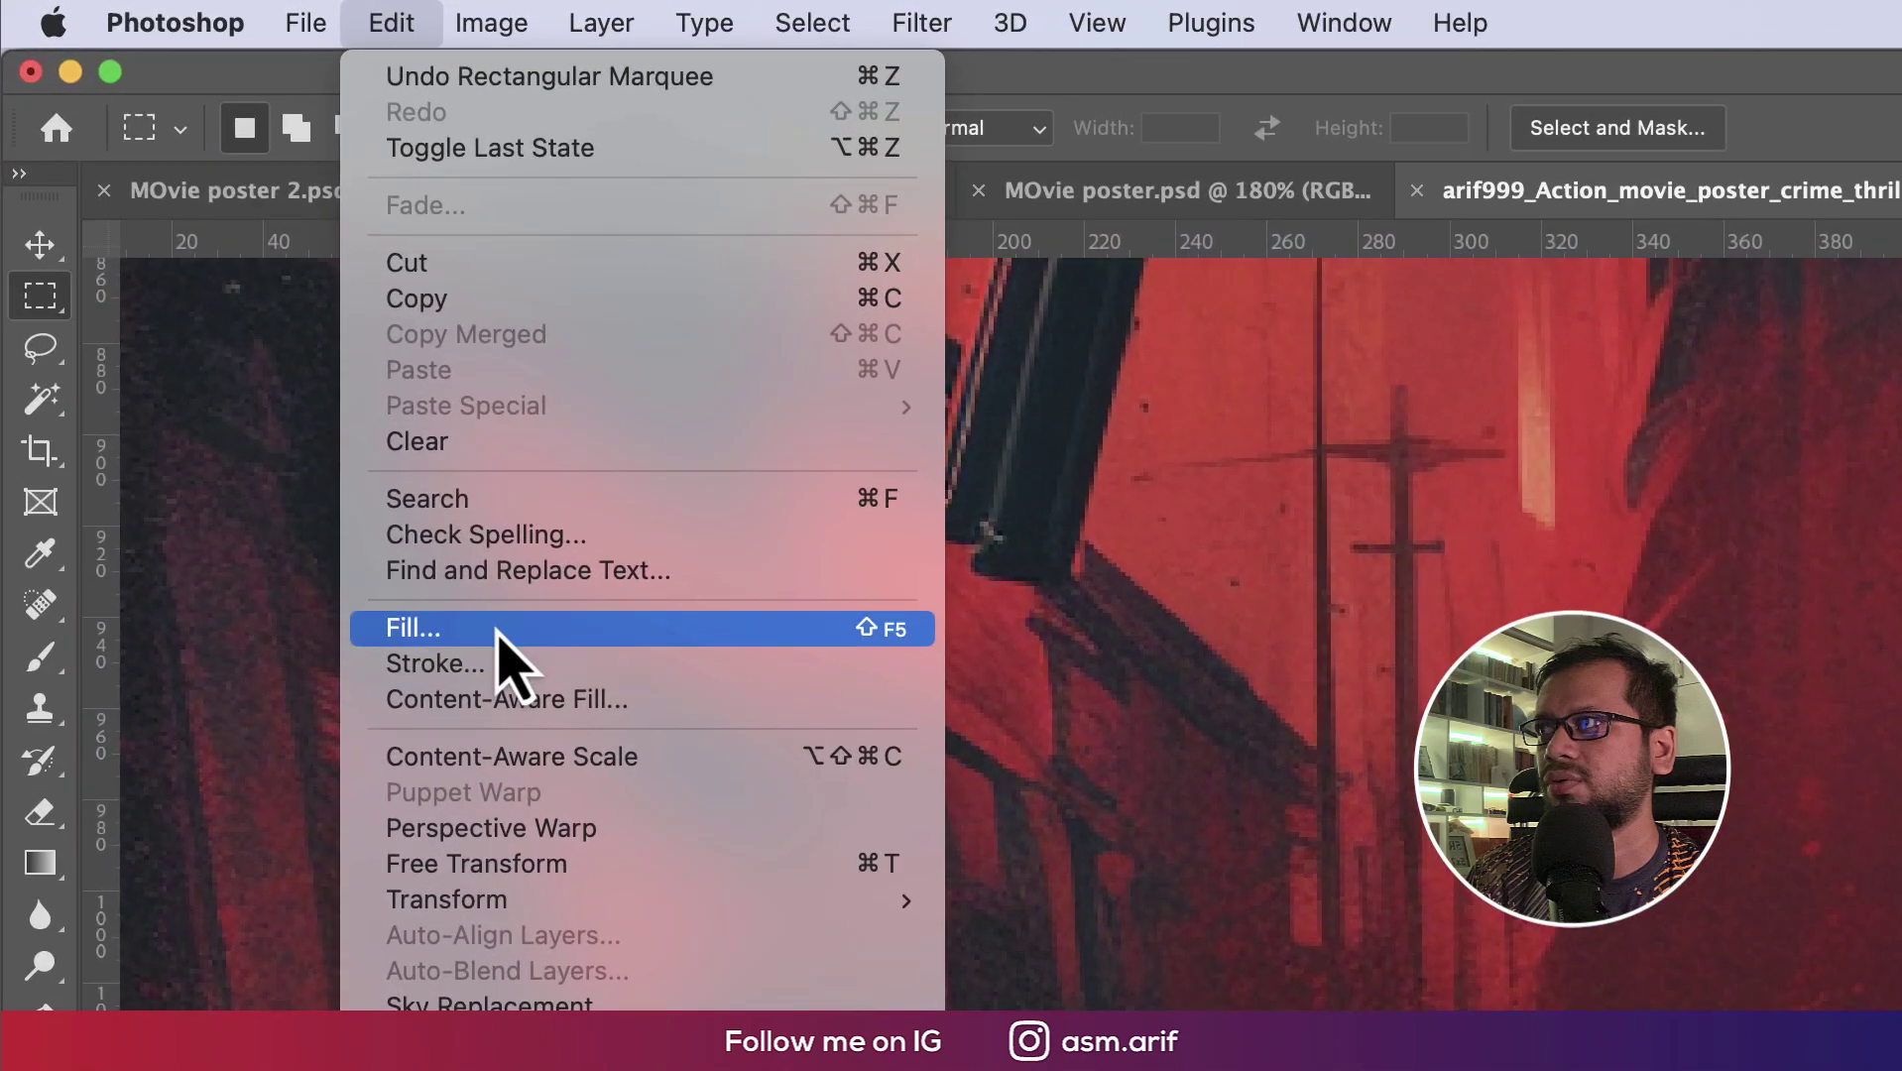
{"action": "left_click", "coordinate": [496, 628]}
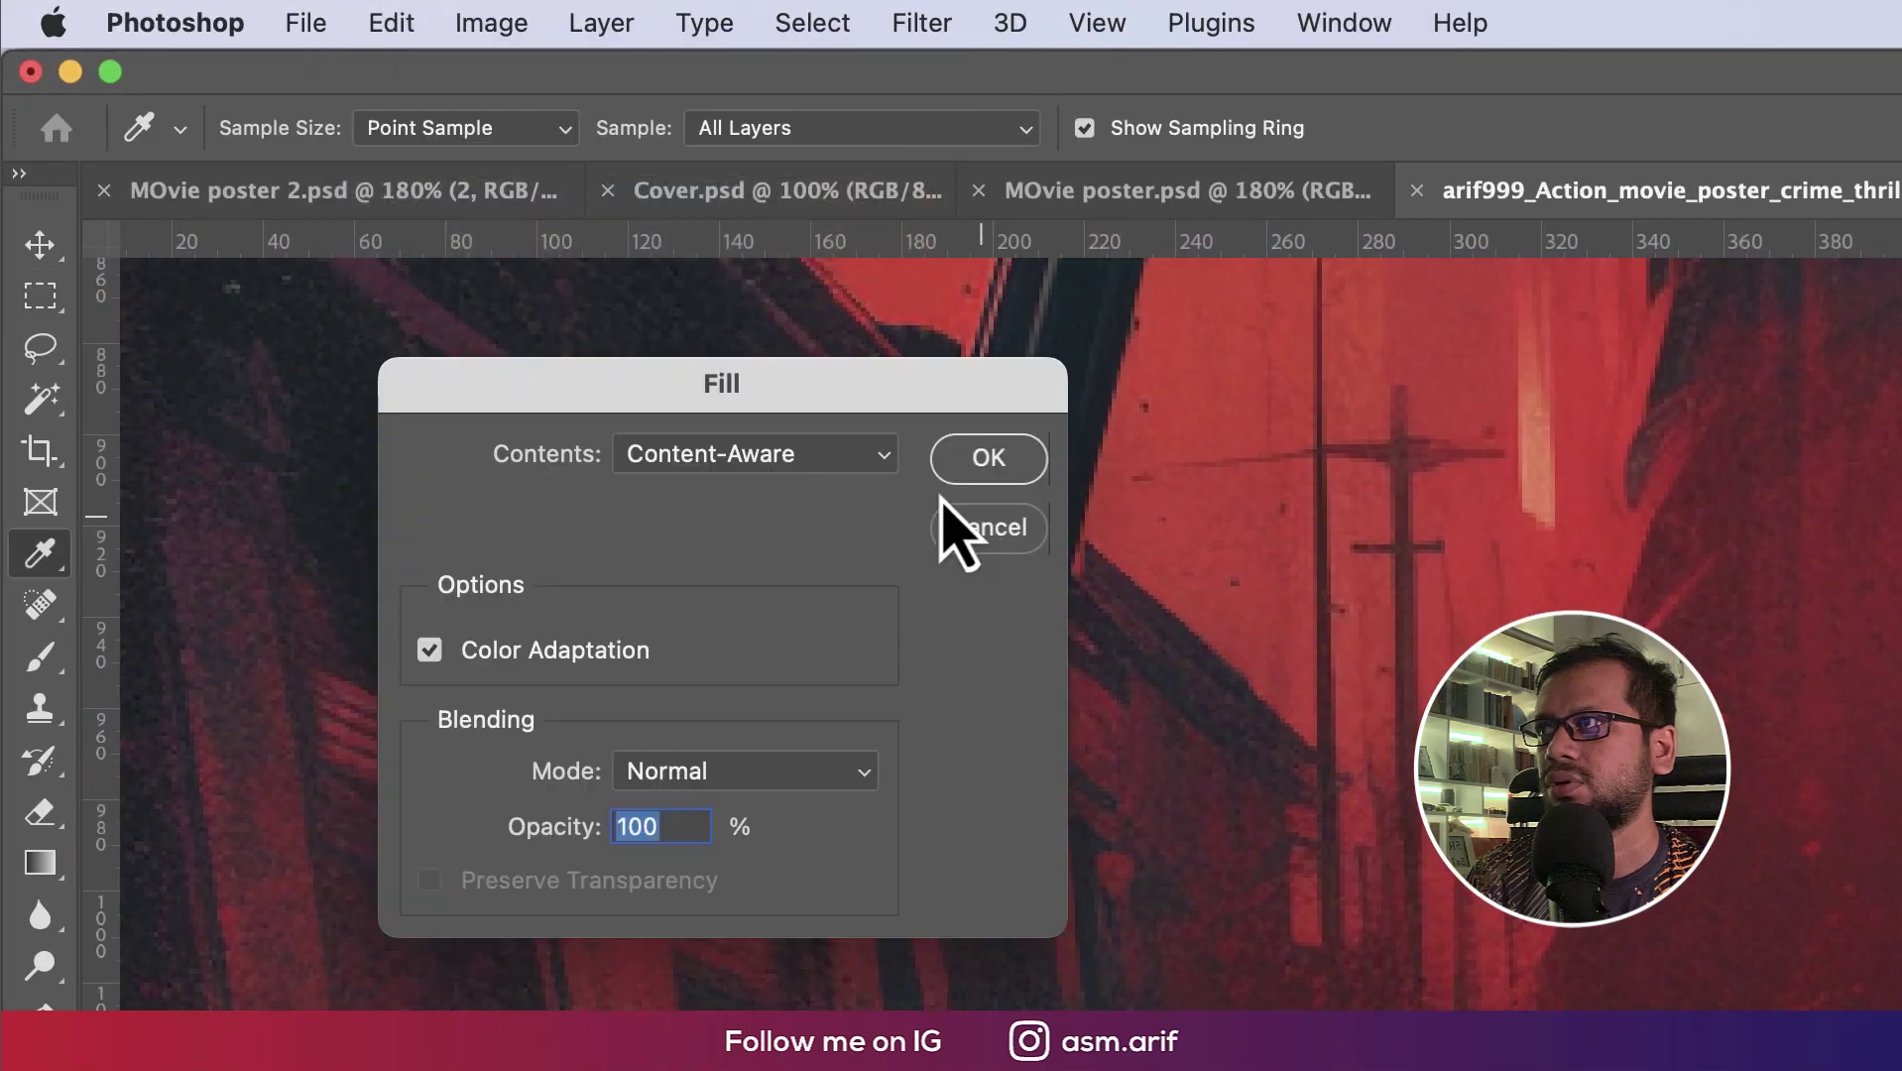
{"action": "left_click", "coordinate": [885, 454]}
{"action": "left_click", "coordinate": [841, 454]}
{"action": "left_click", "coordinate": [976, 461]}
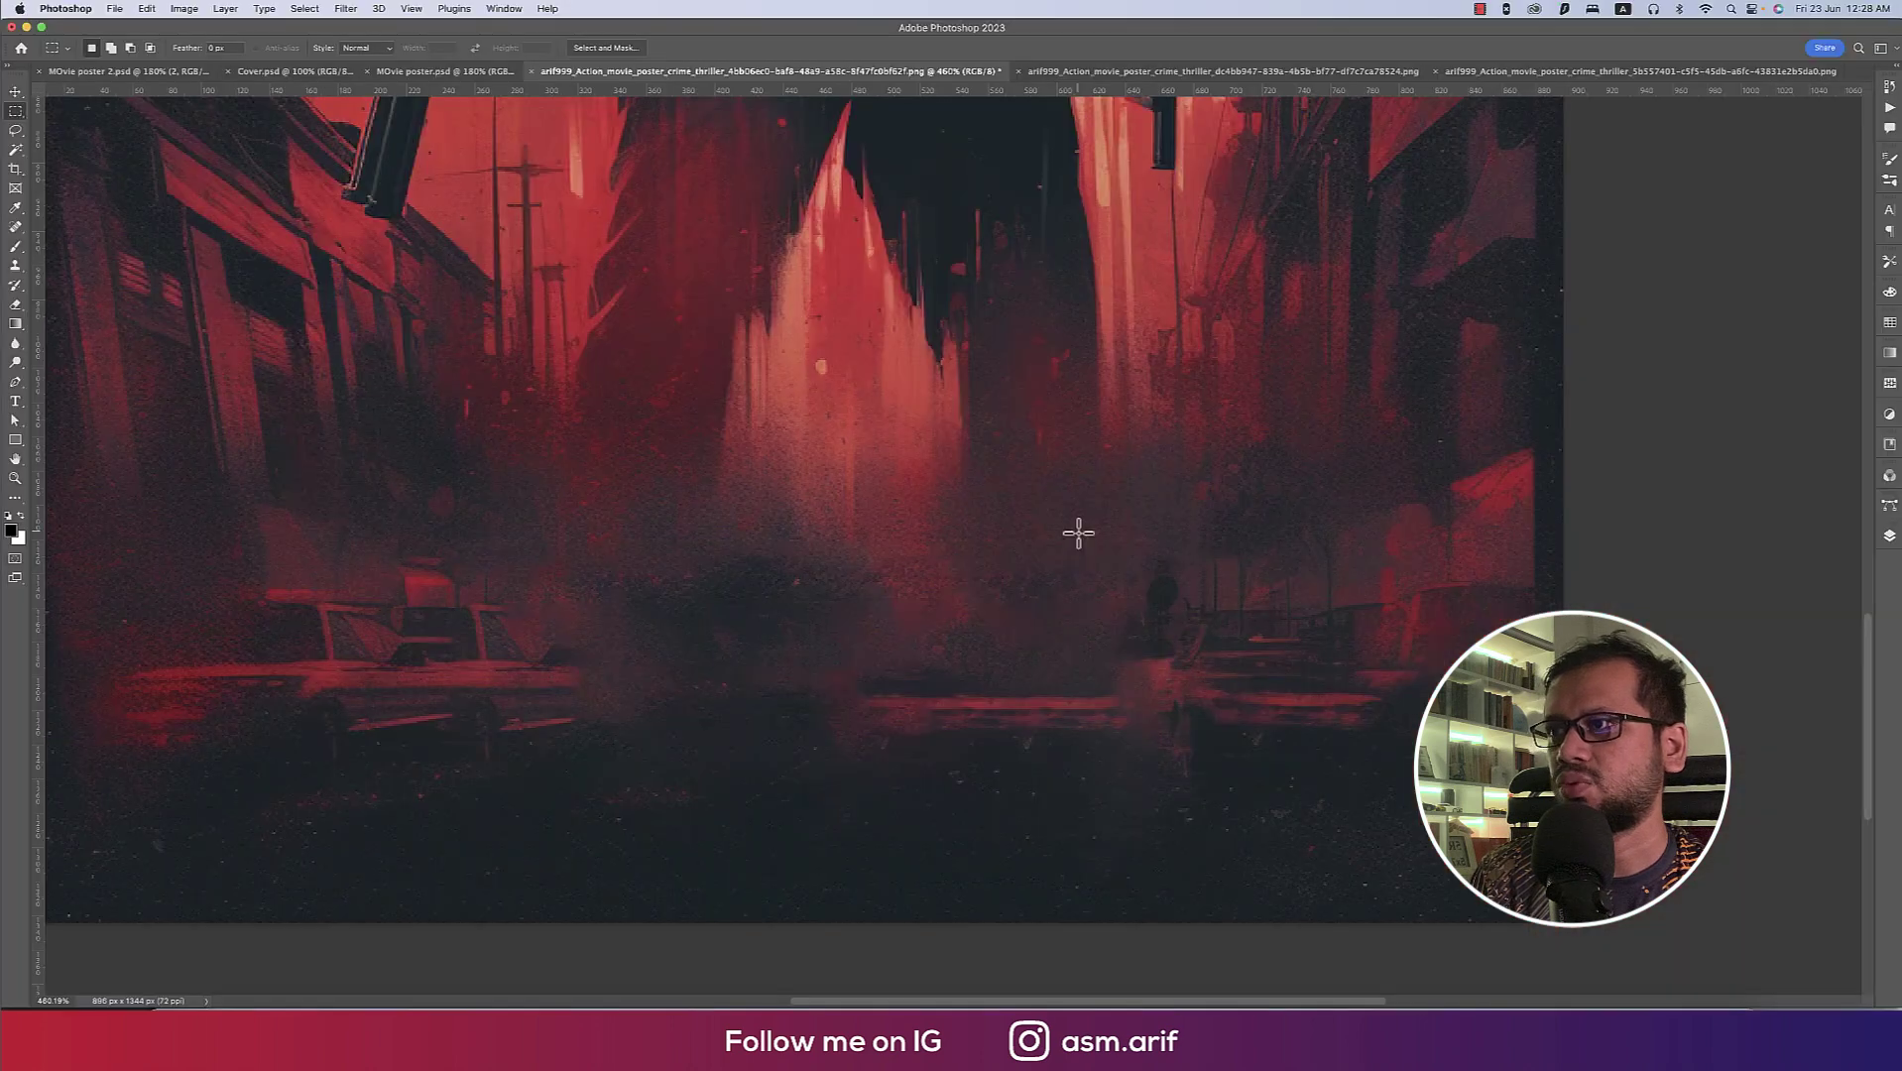
{"action": "key", "text": "super+0"}
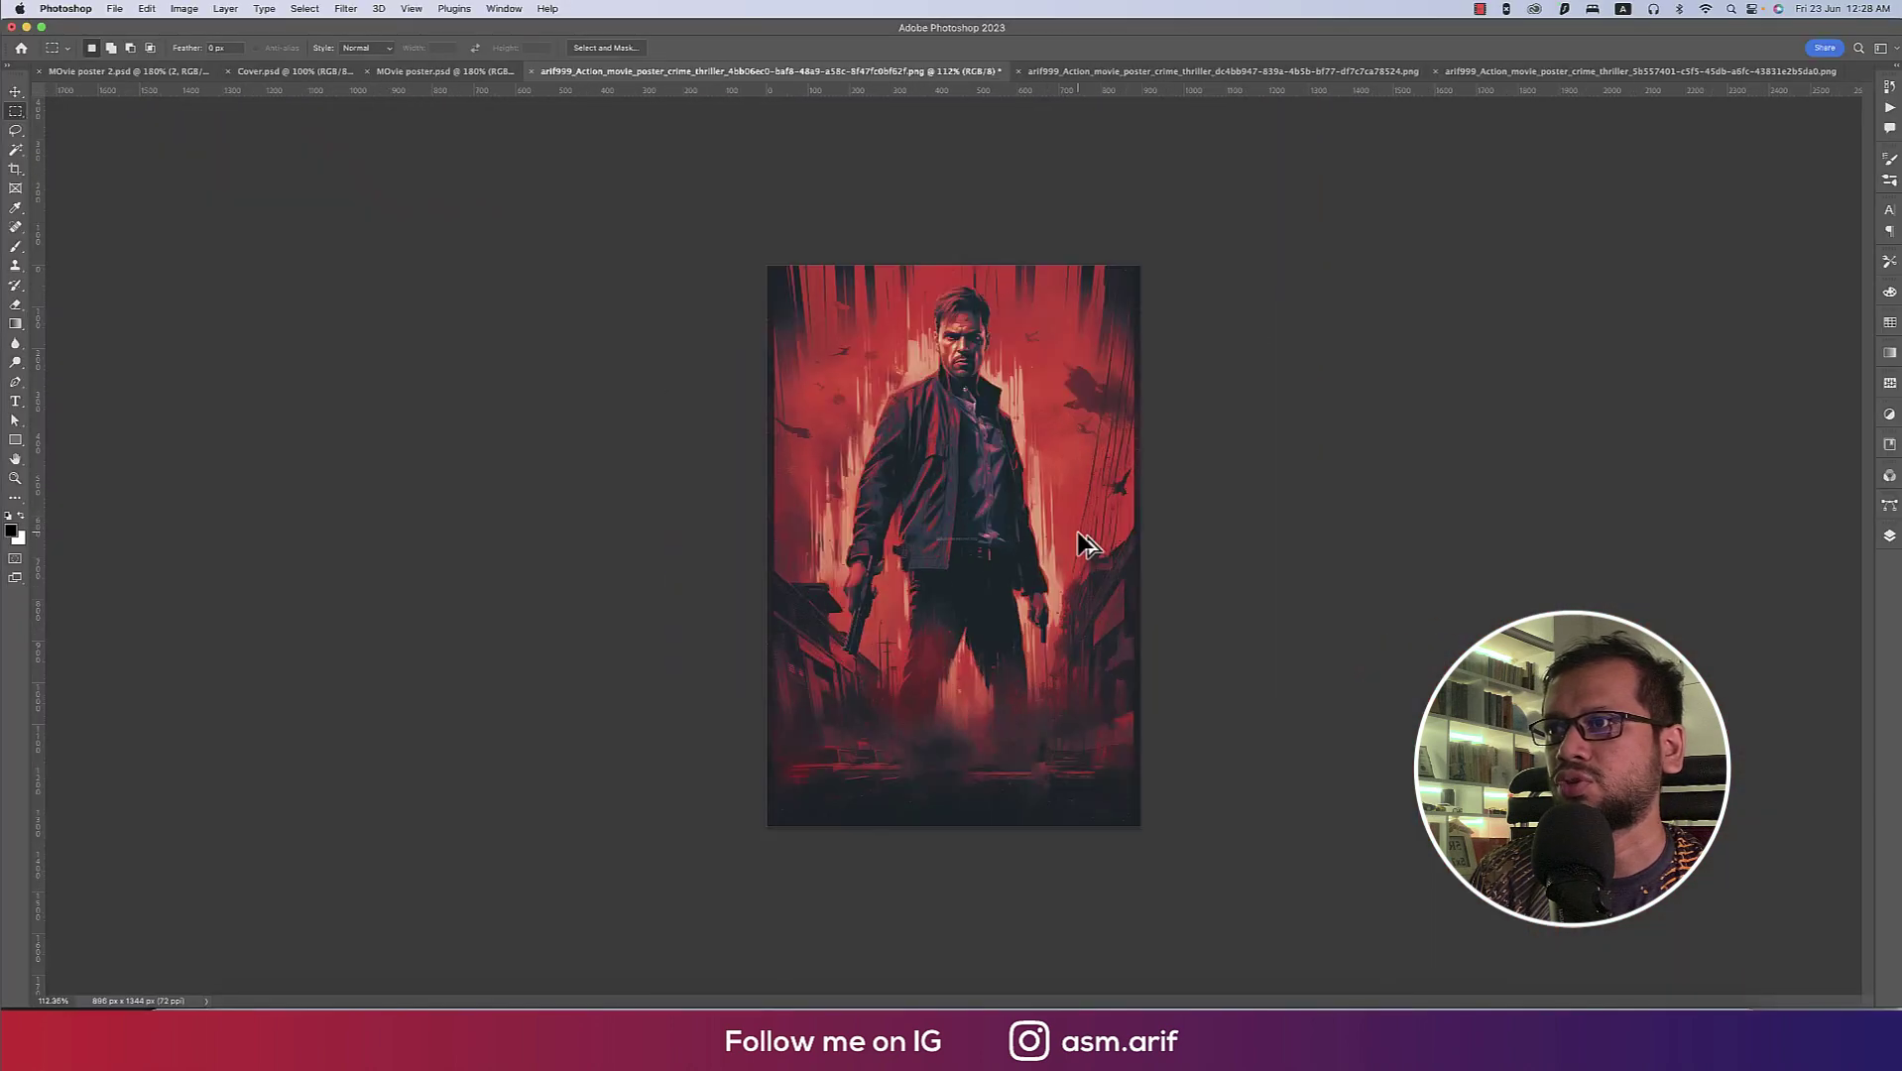
Crop the poster at a free ratio, trimming both sides slightly to 868 px wide.
{"action": "key", "text": "super+0"}
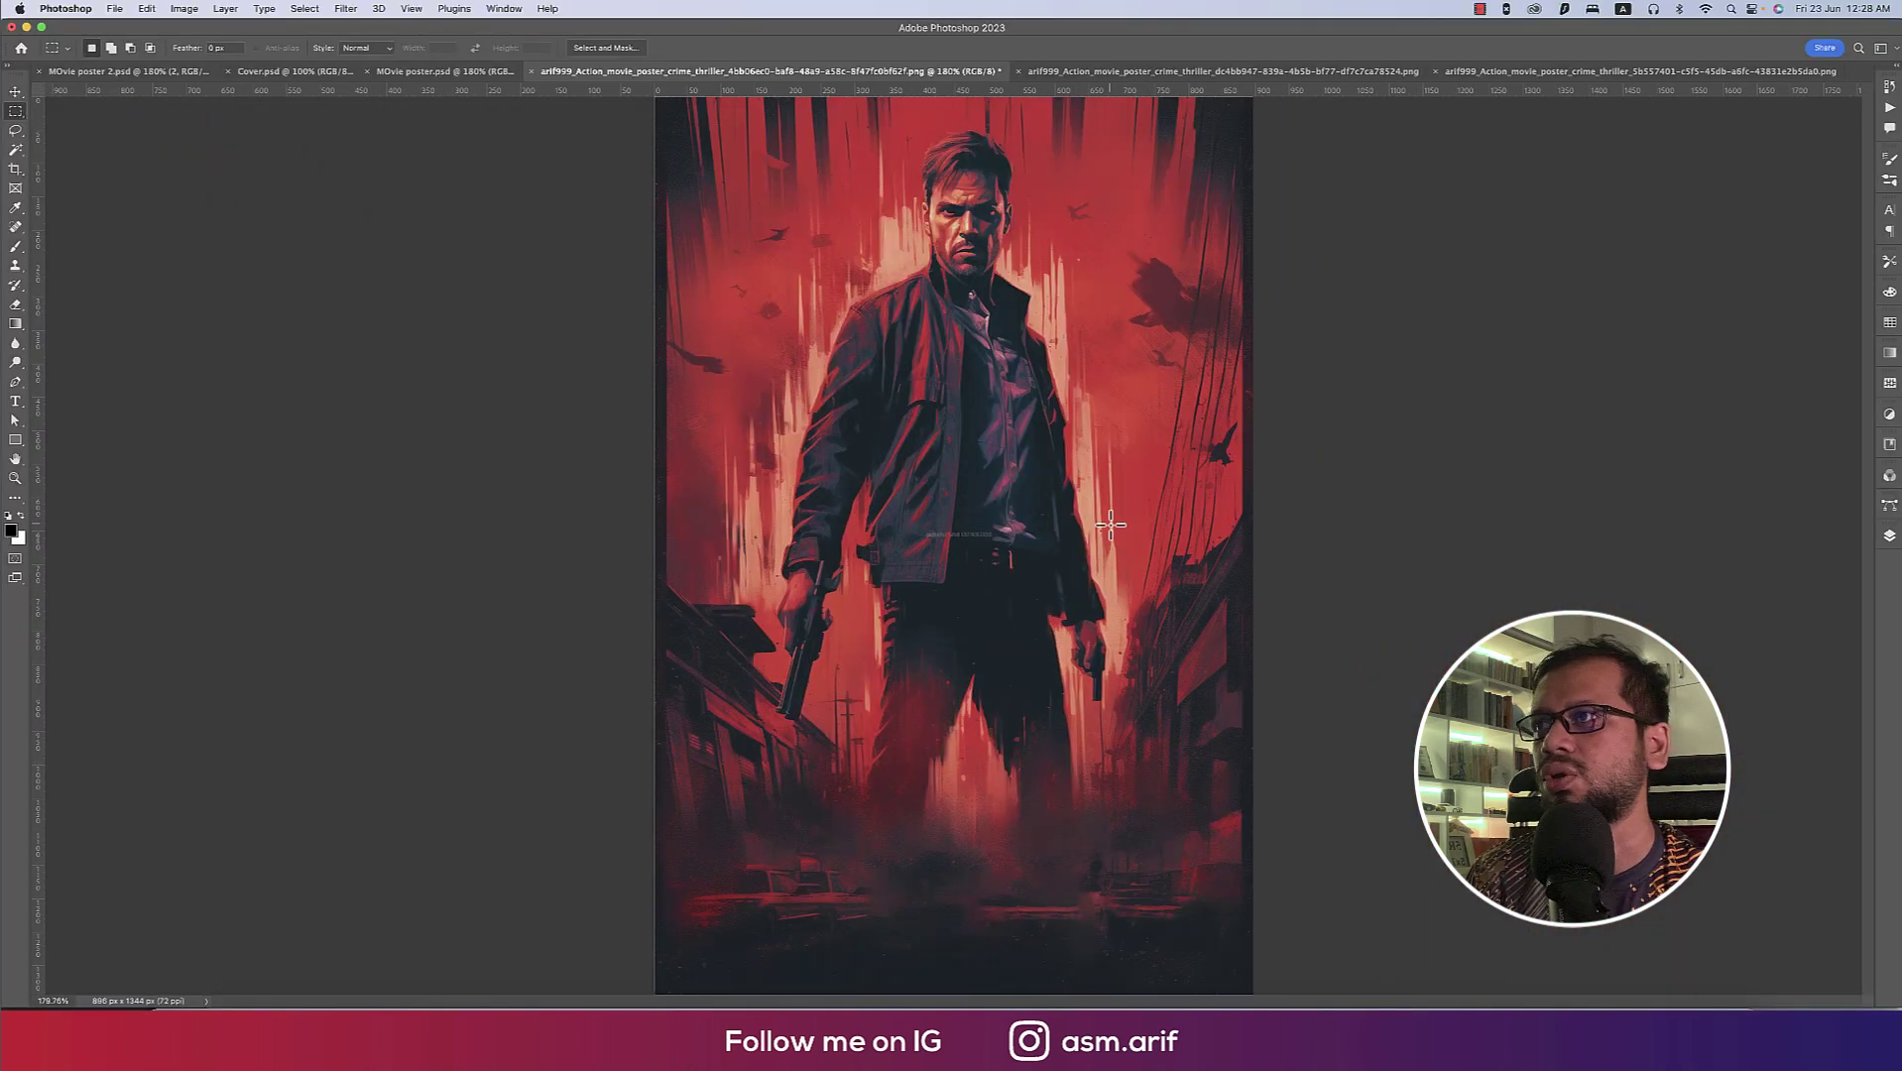
{"action": "key", "text": "super+0"}
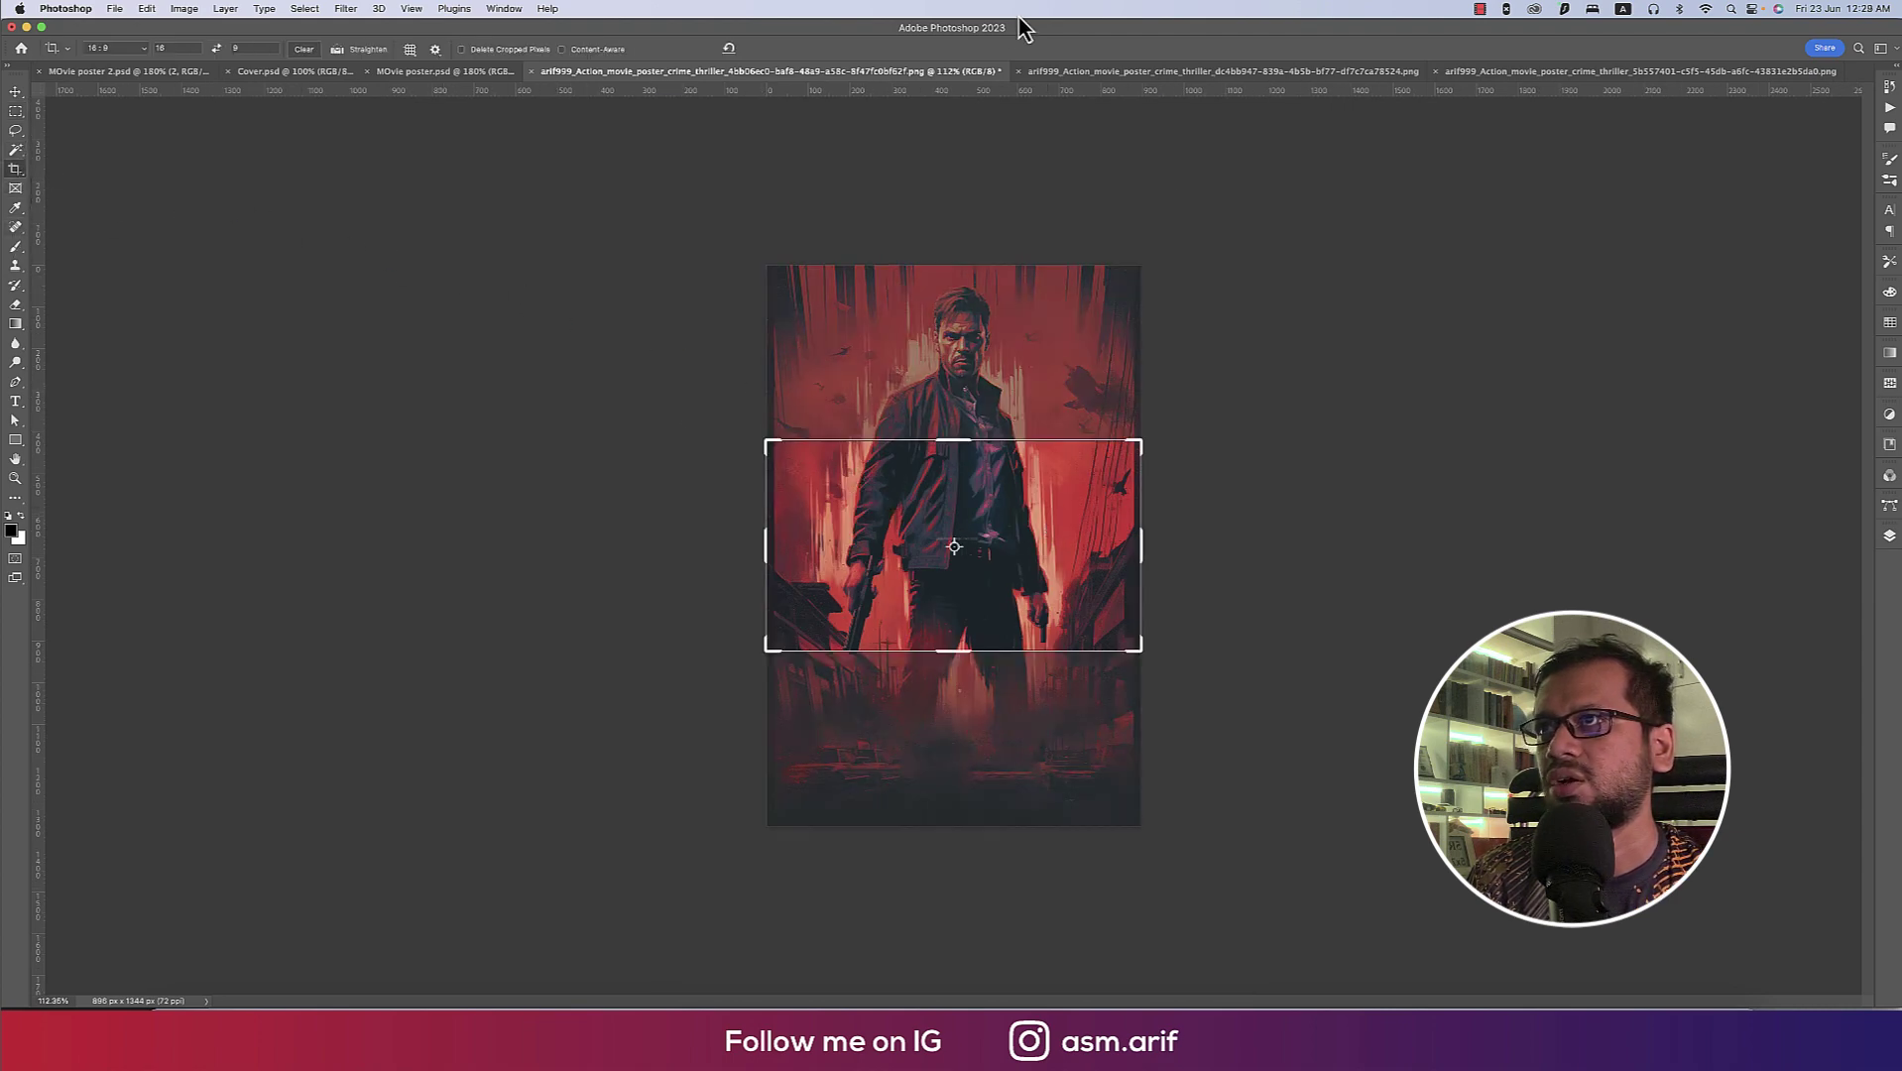
{"action": "left_click", "coordinate": [730, 49]}
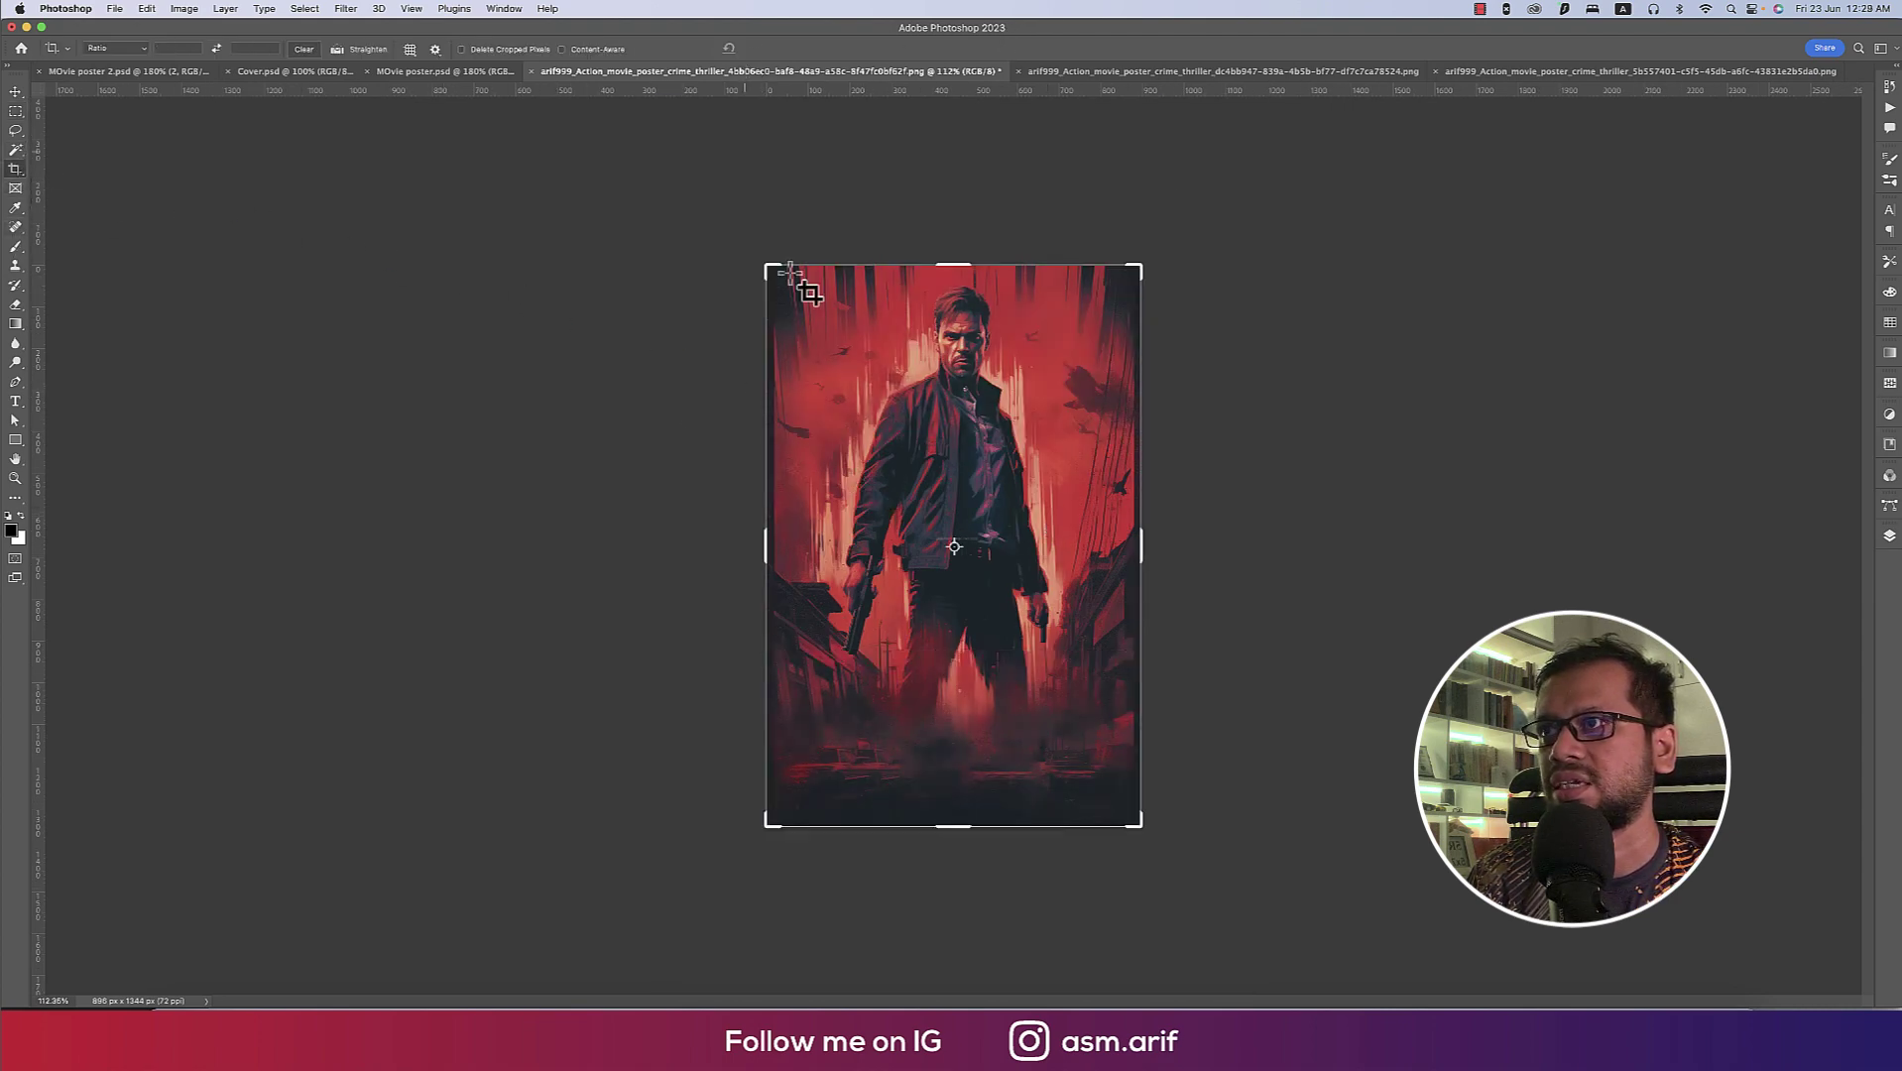
{"action": "left_click_drag", "start_coordinate": [769, 553], "coordinate": [773, 552]}
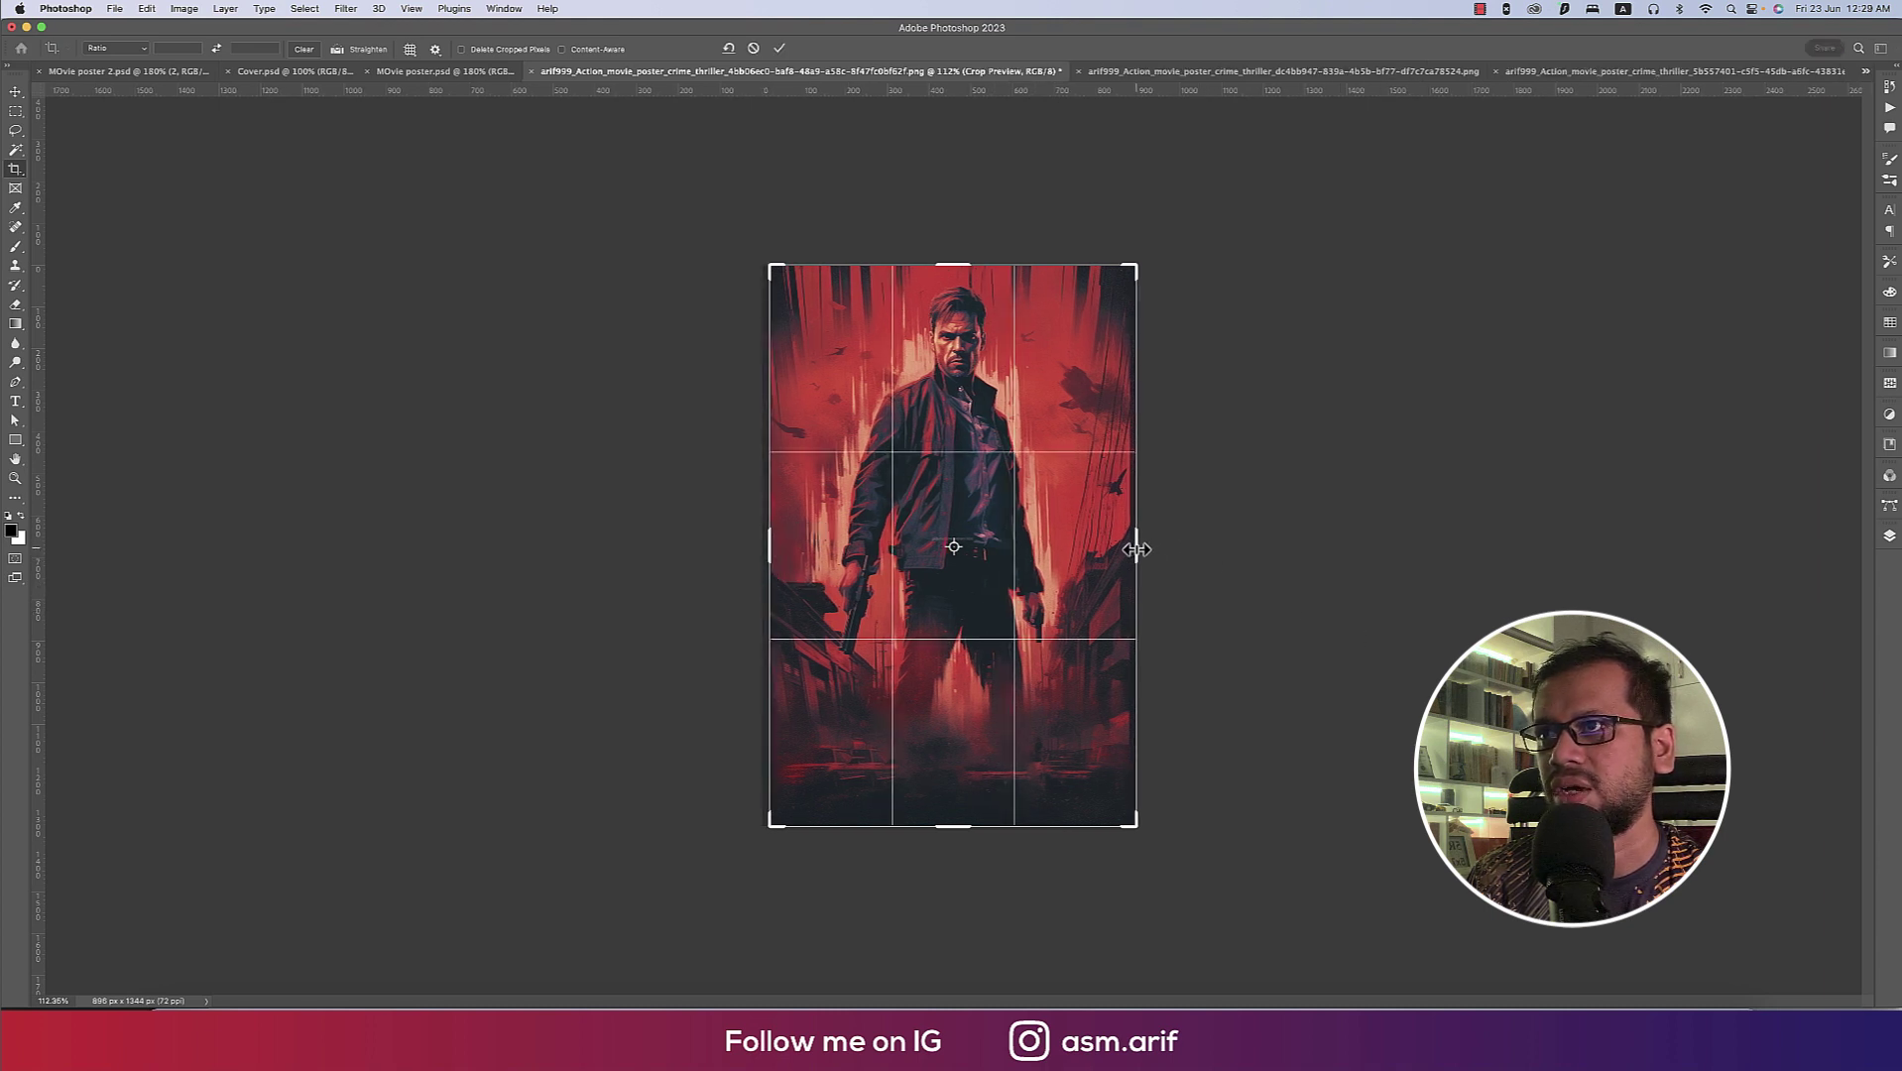
{"action": "left_click_drag", "start_coordinate": [1135, 548], "coordinate": [1132, 548]}
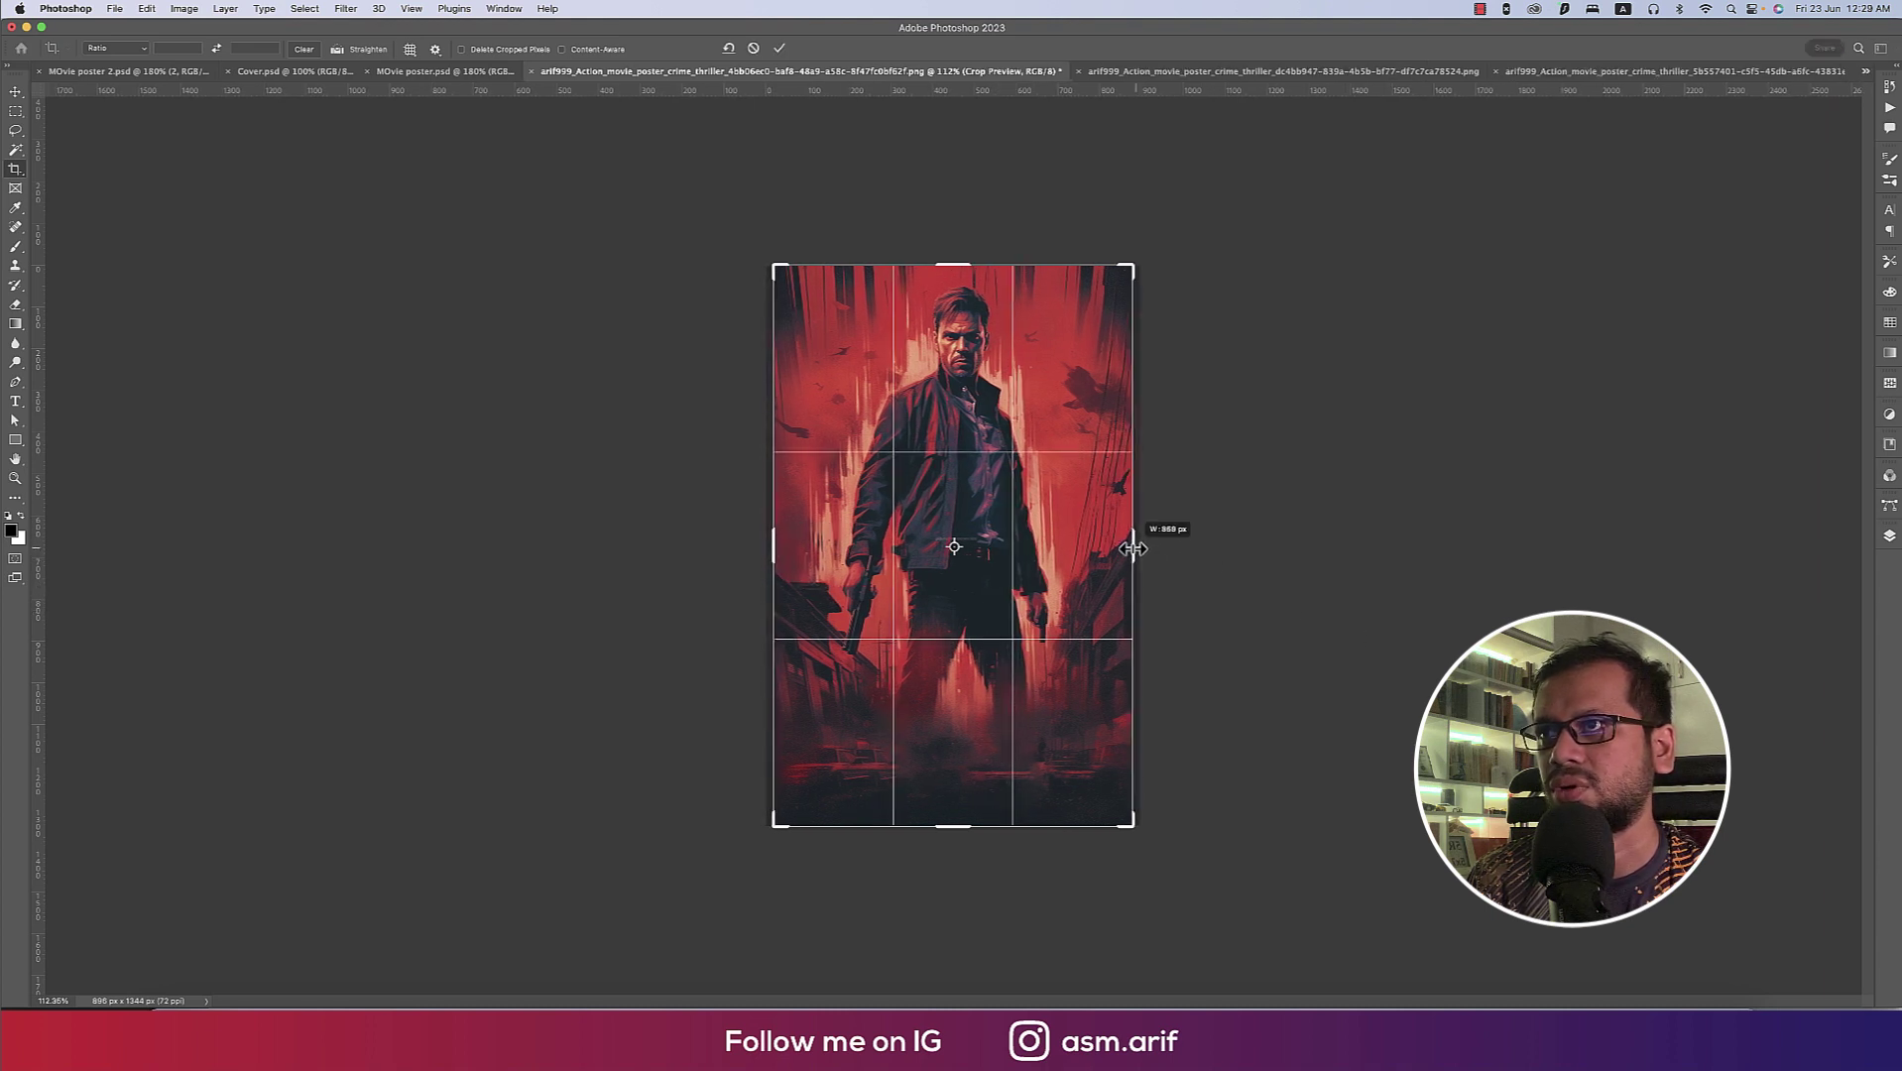
{"action": "left_click", "coordinate": [779, 50]}
{"action": "key", "text": "super+0"}
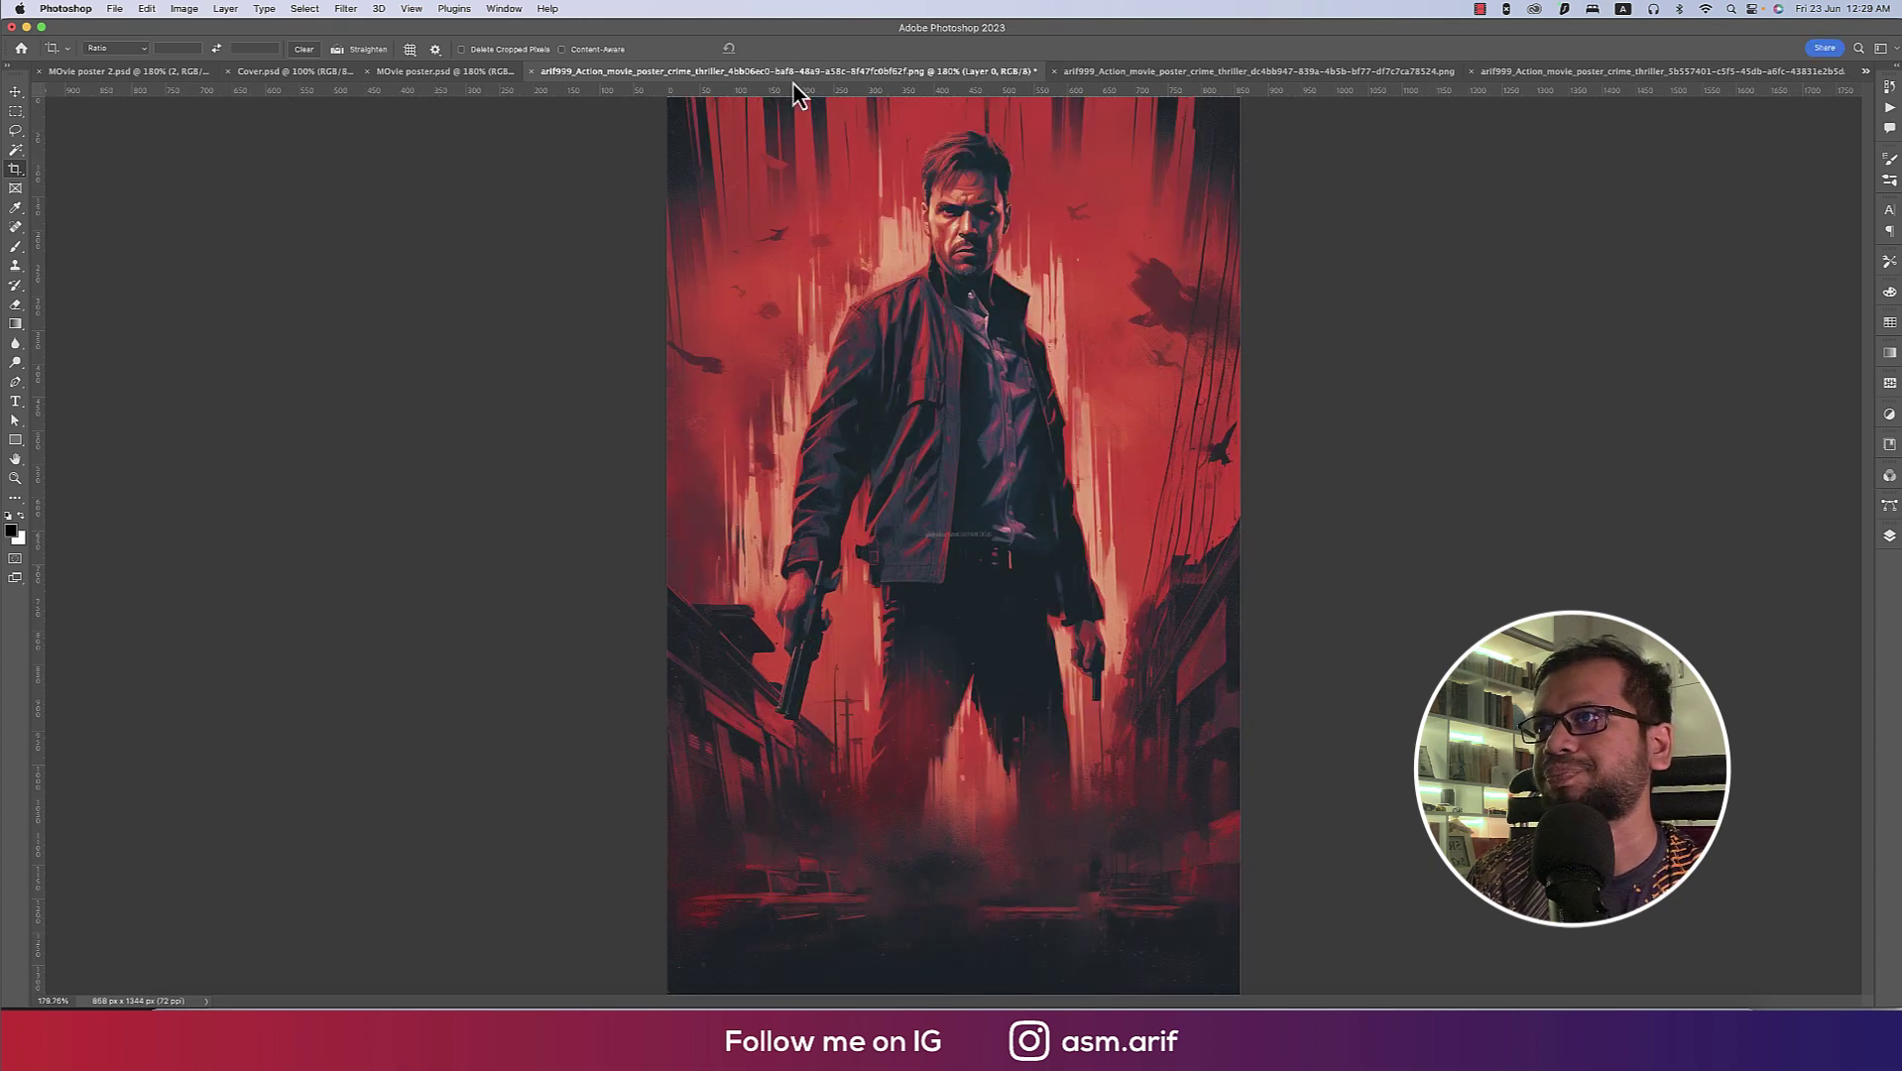
{"action": "key", "text": "v"}
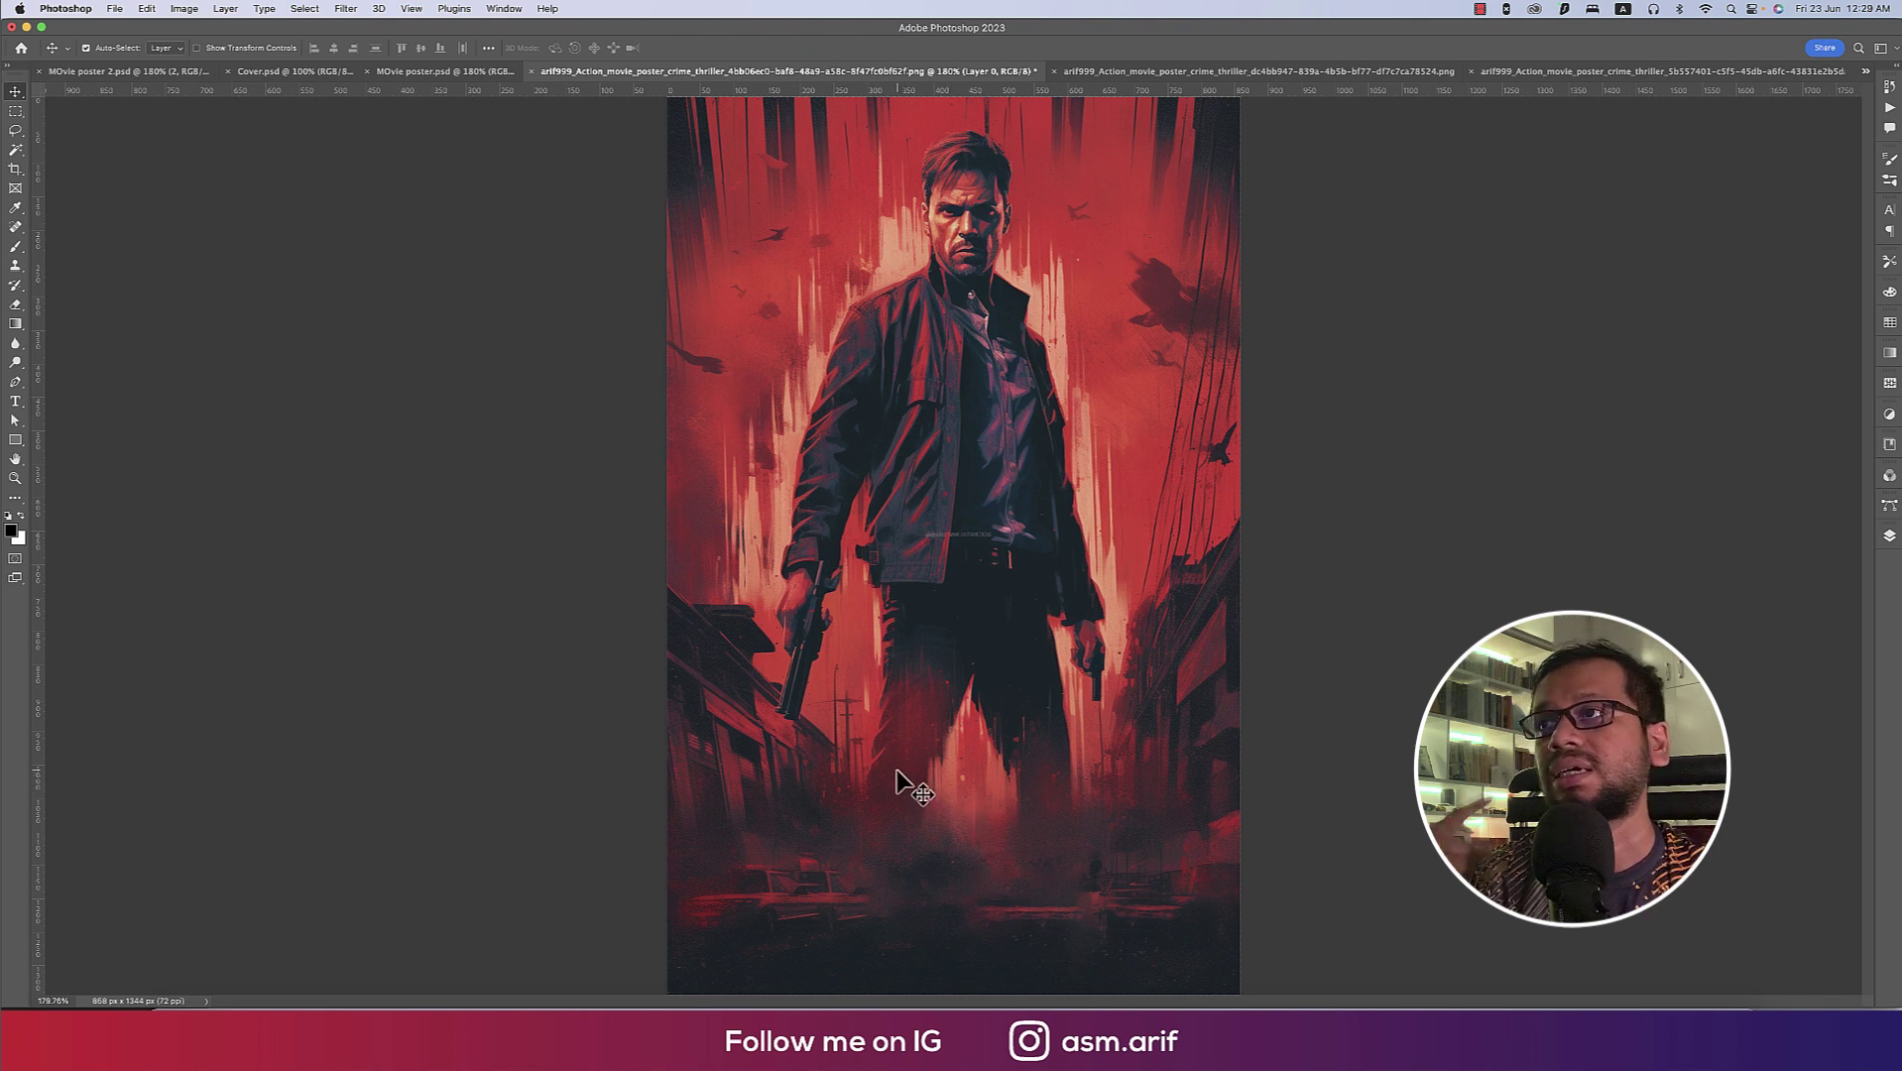
Add a white text layer low on the poster and type মি বাংলাদেশ with the Bengali keyboard.
{"action": "left_click", "coordinate": [15, 402]}
{"action": "left_click", "coordinate": [819, 791]}
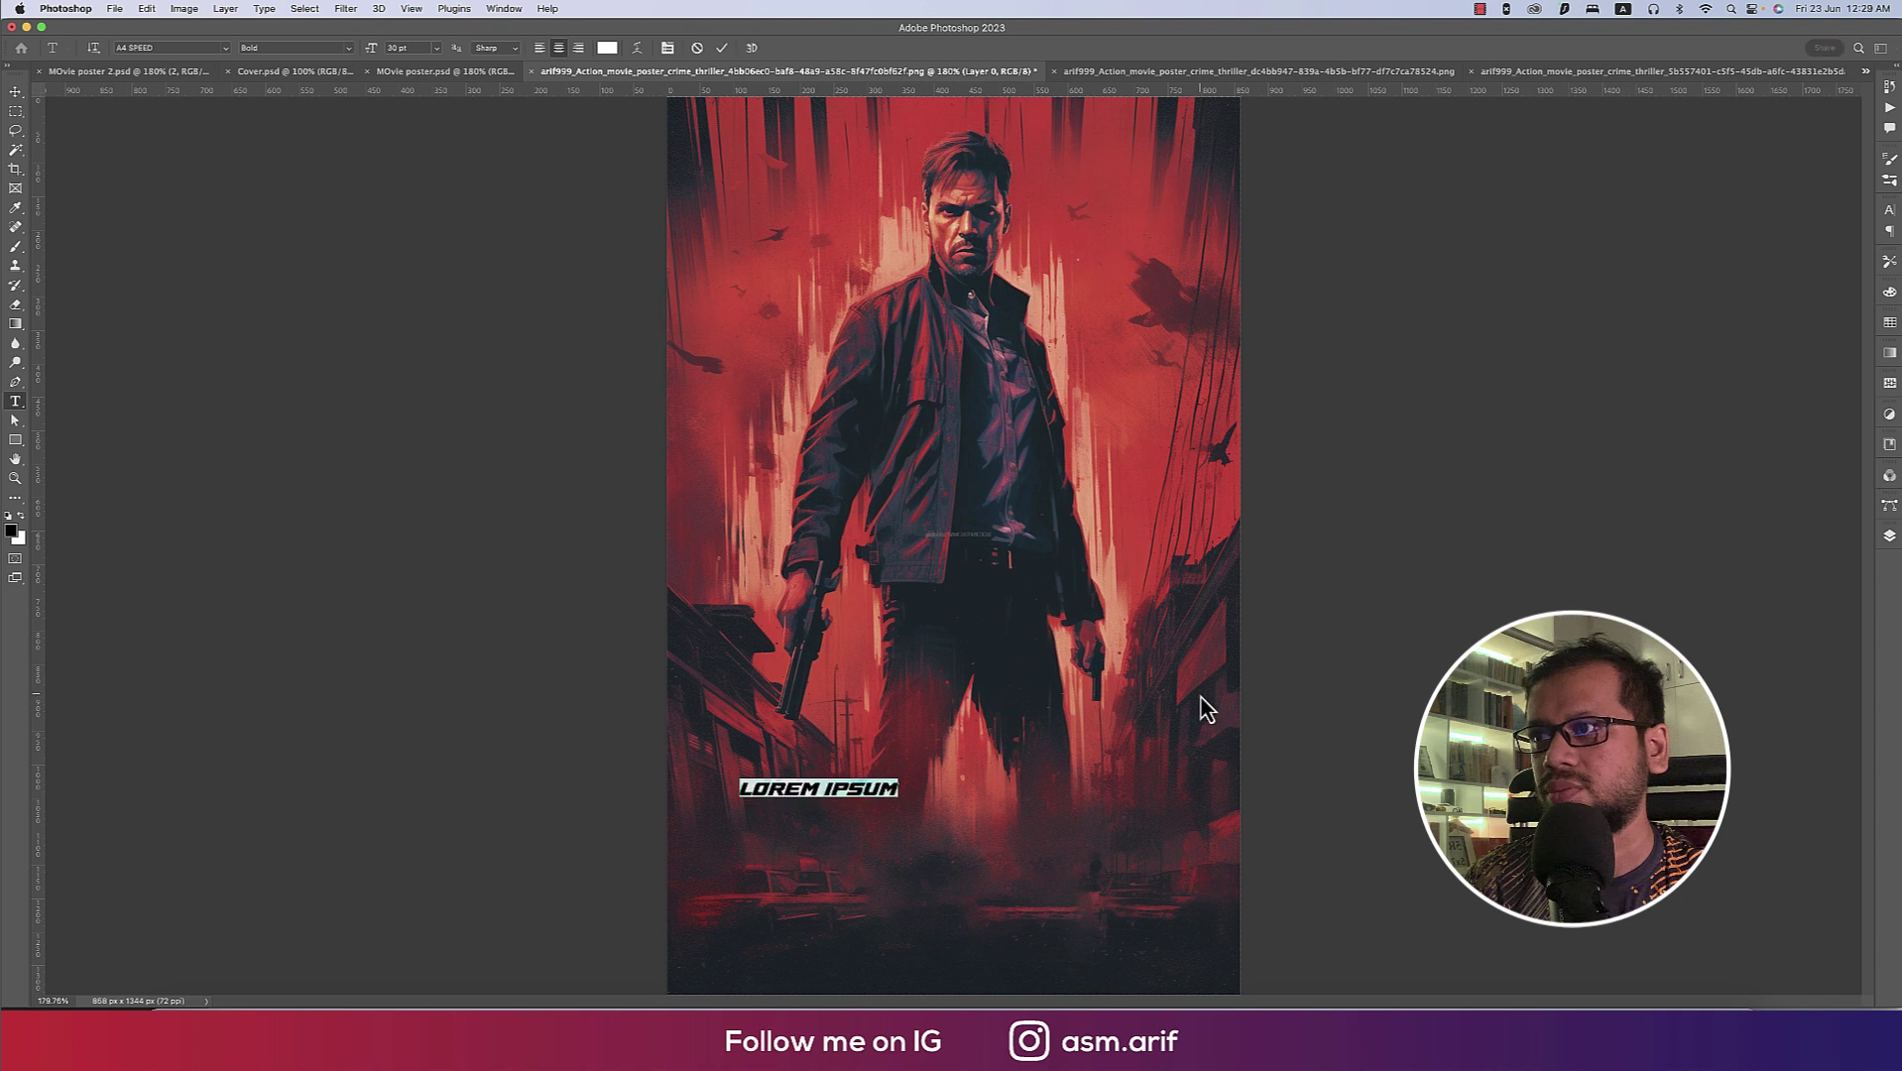
{"action": "left_click", "coordinate": [1627, 16]}
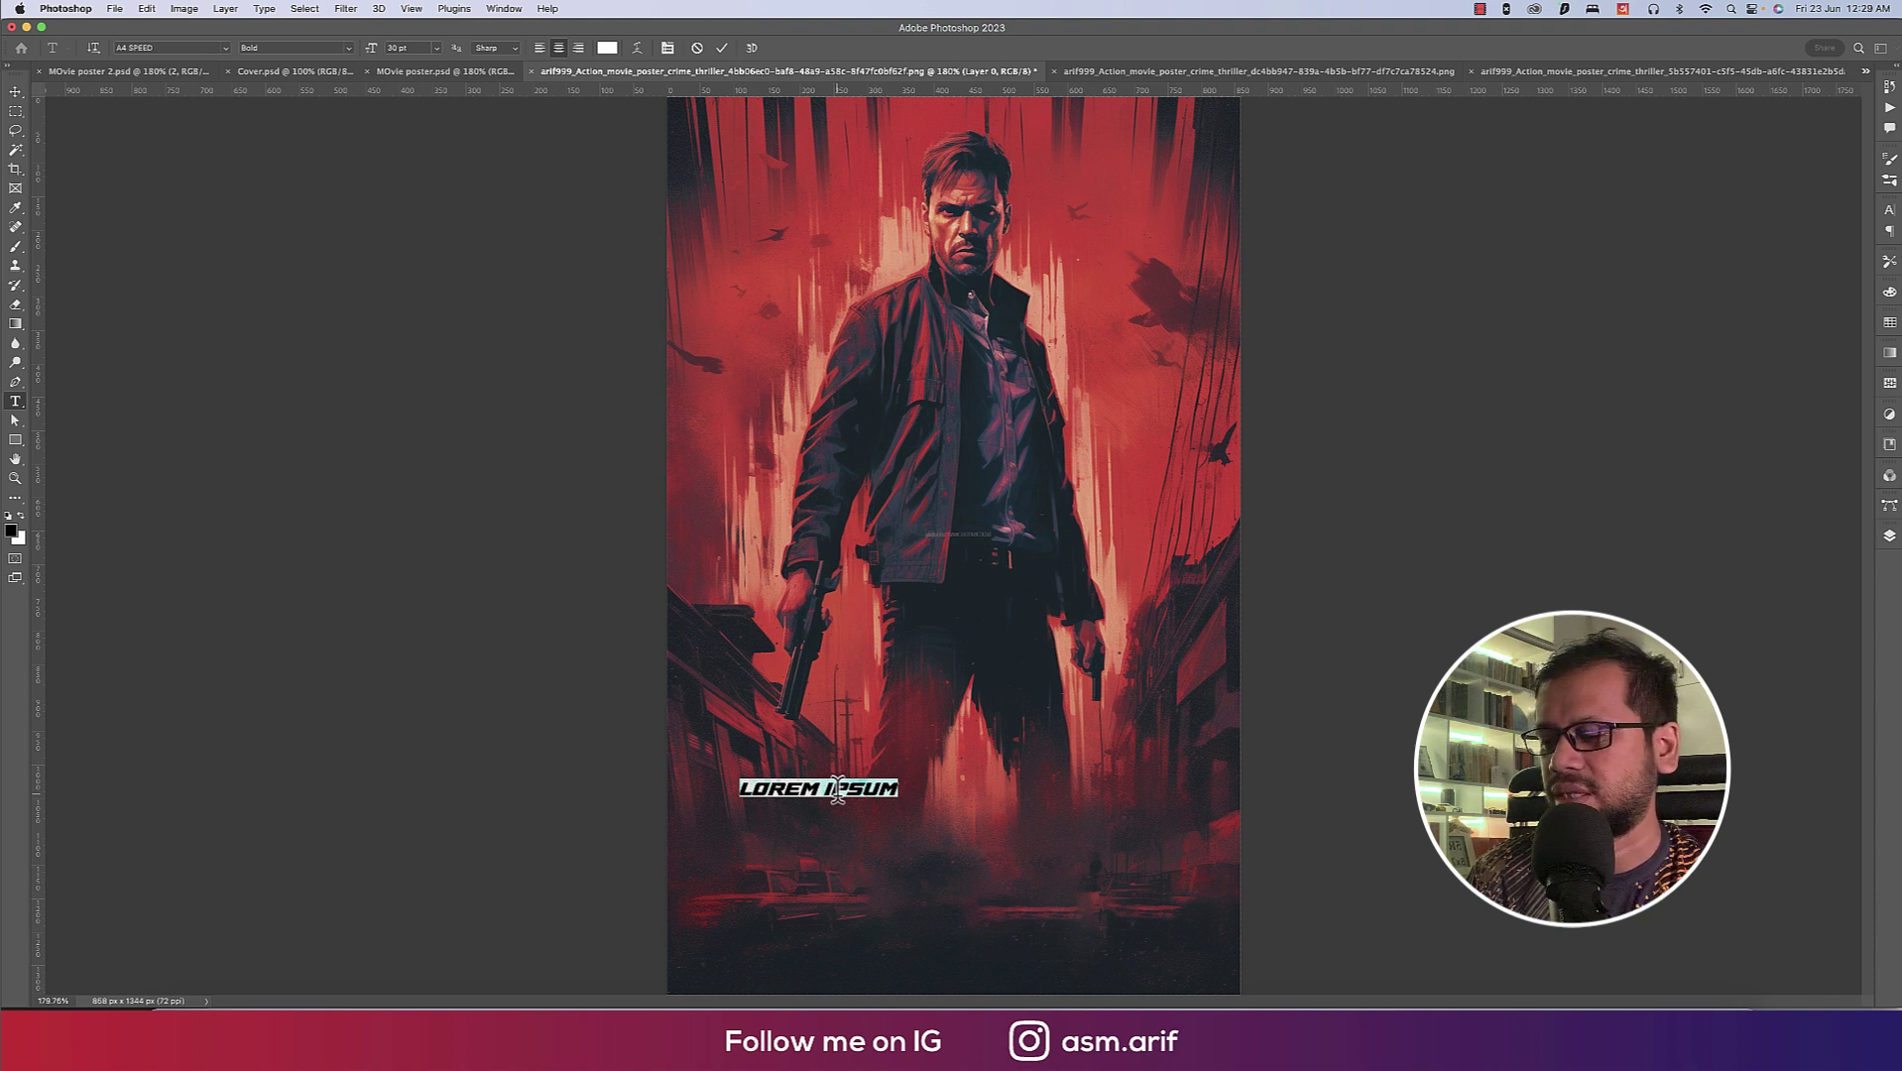
{"action": "type", "text": "pi"}
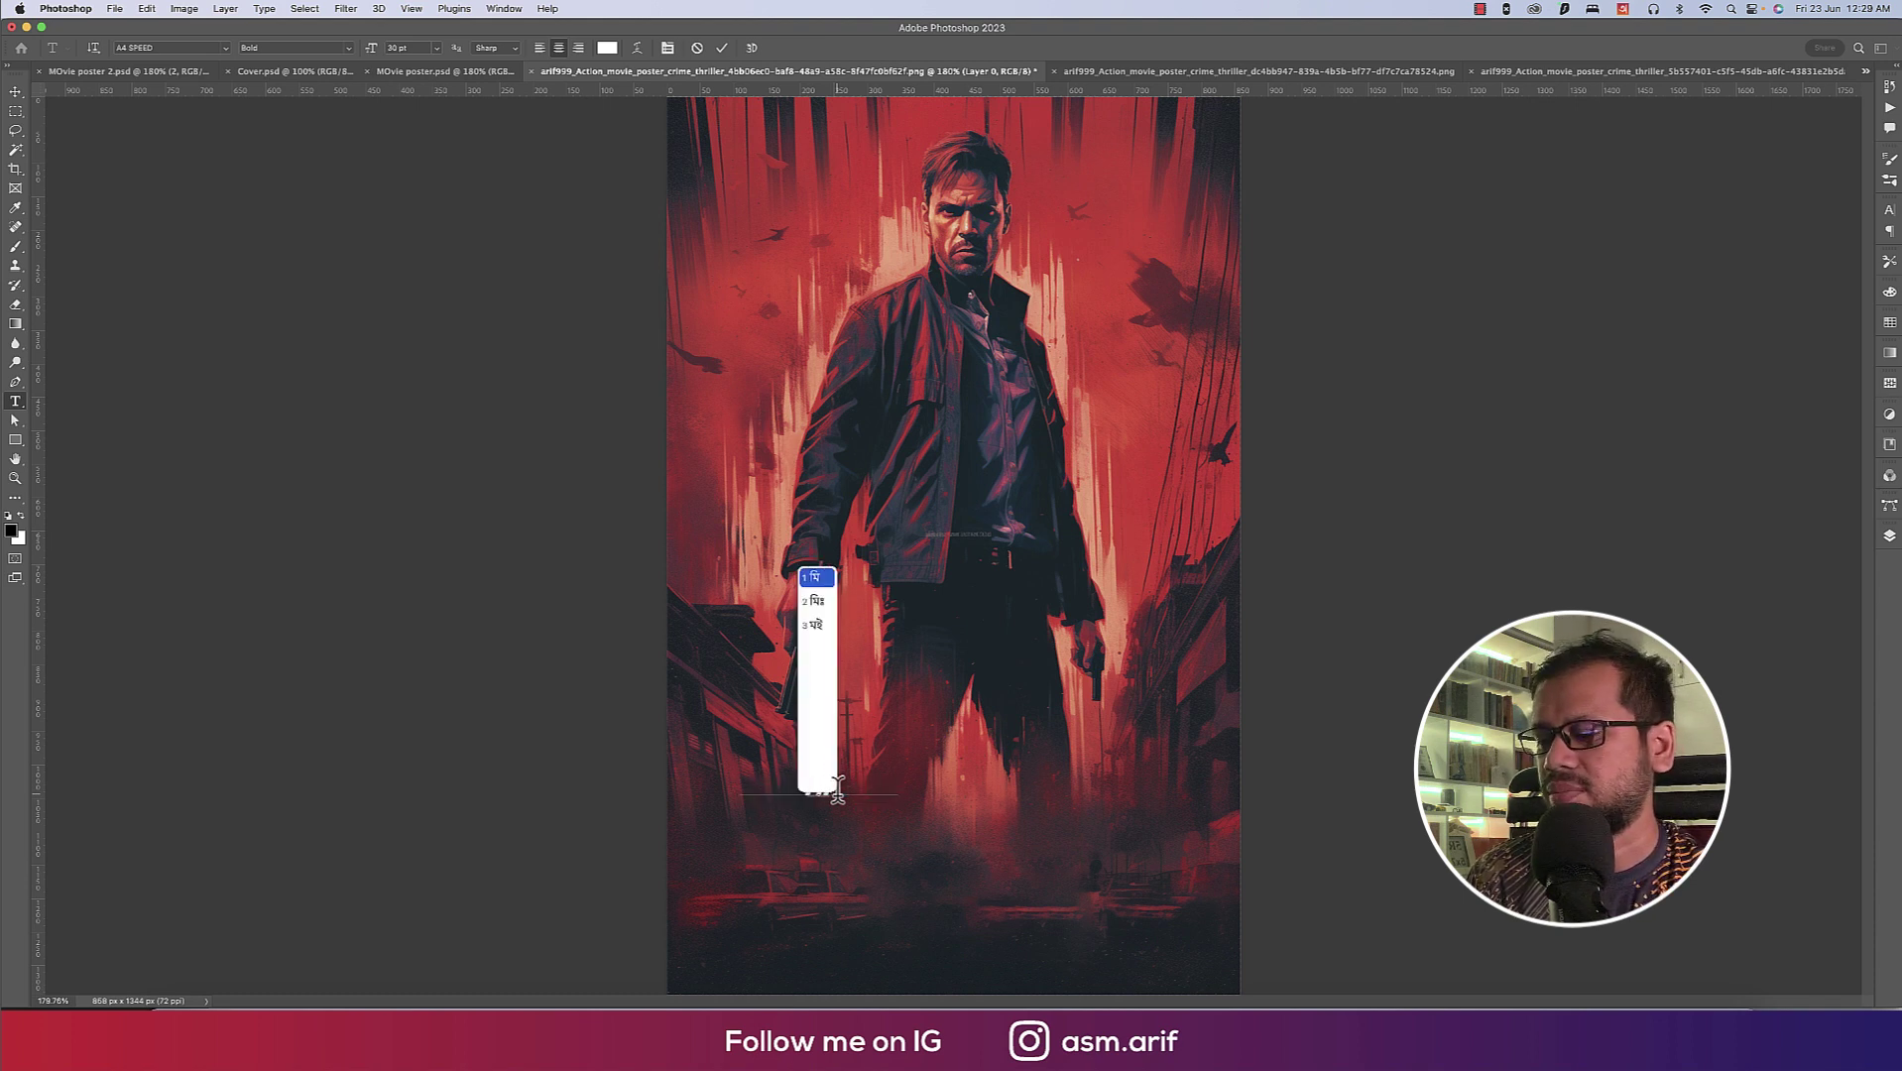
{"action": "key", "text": "Return"}
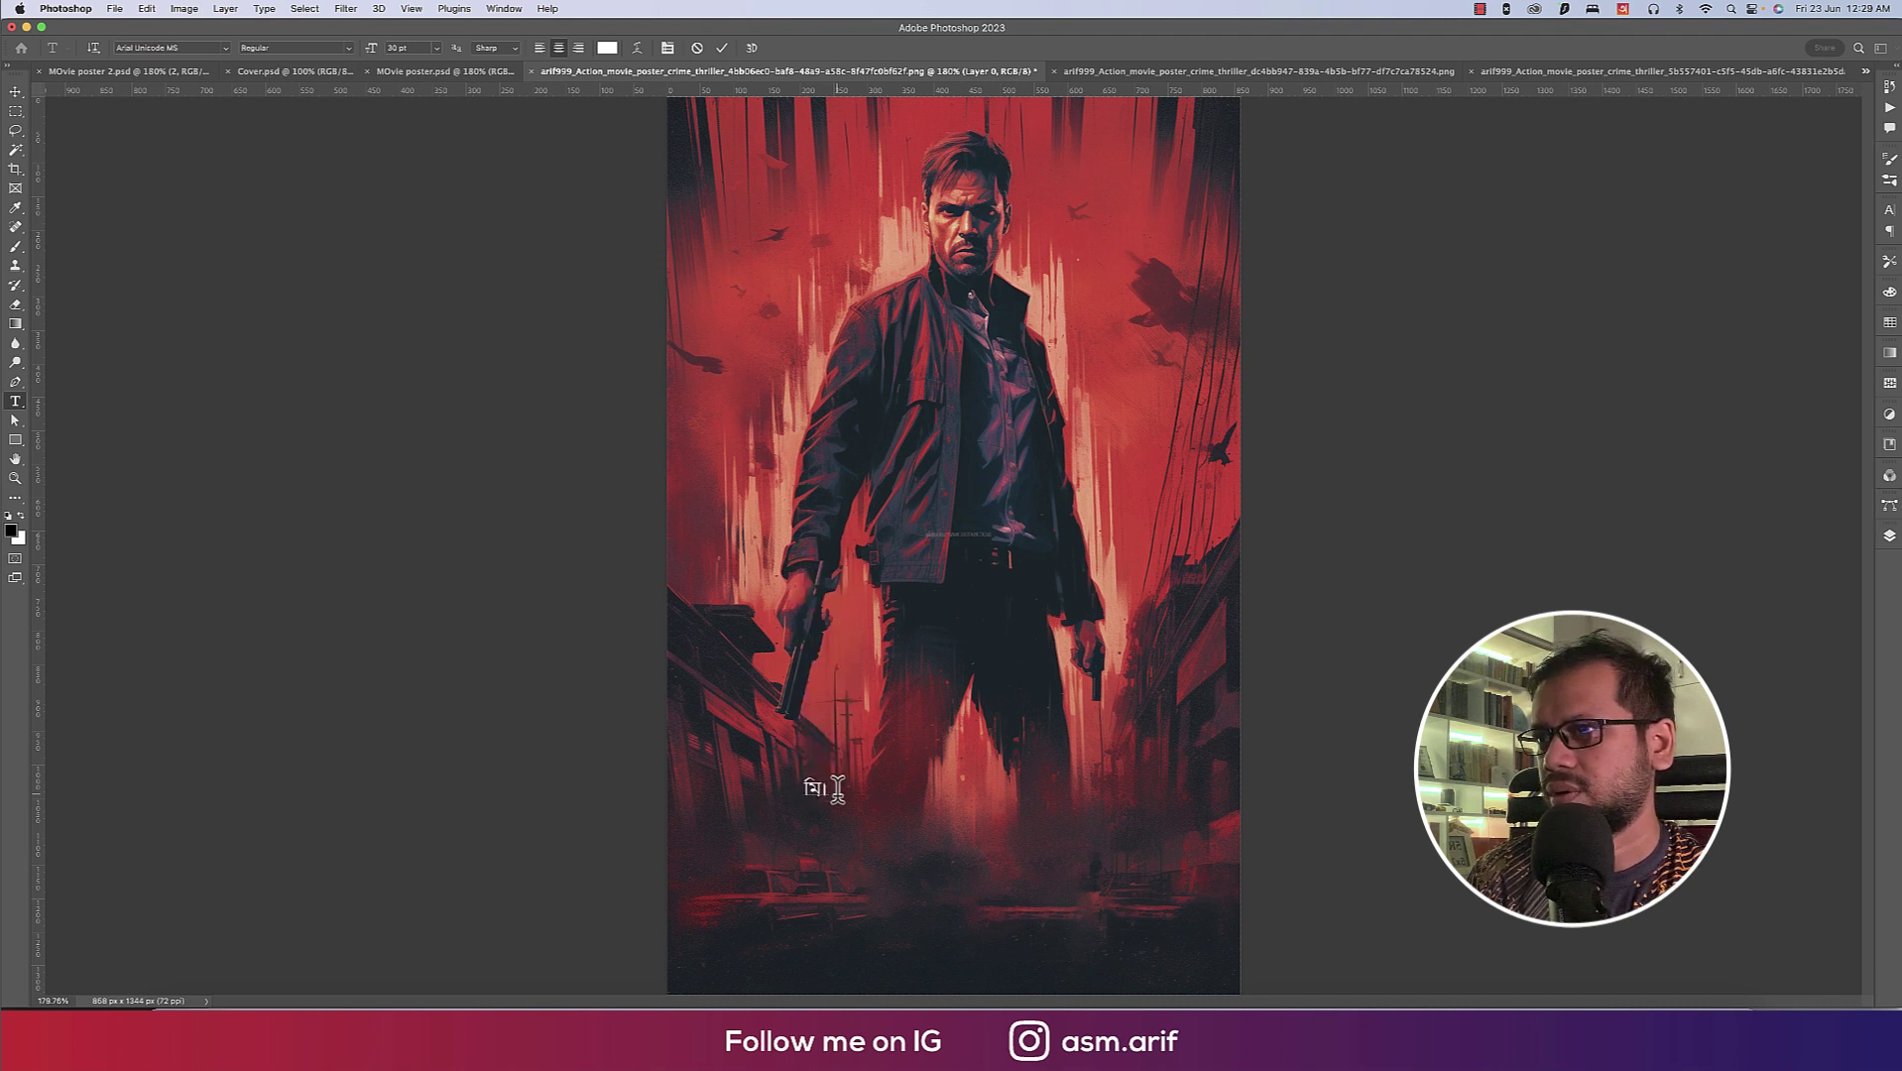
{"action": "type", "text": "n"}
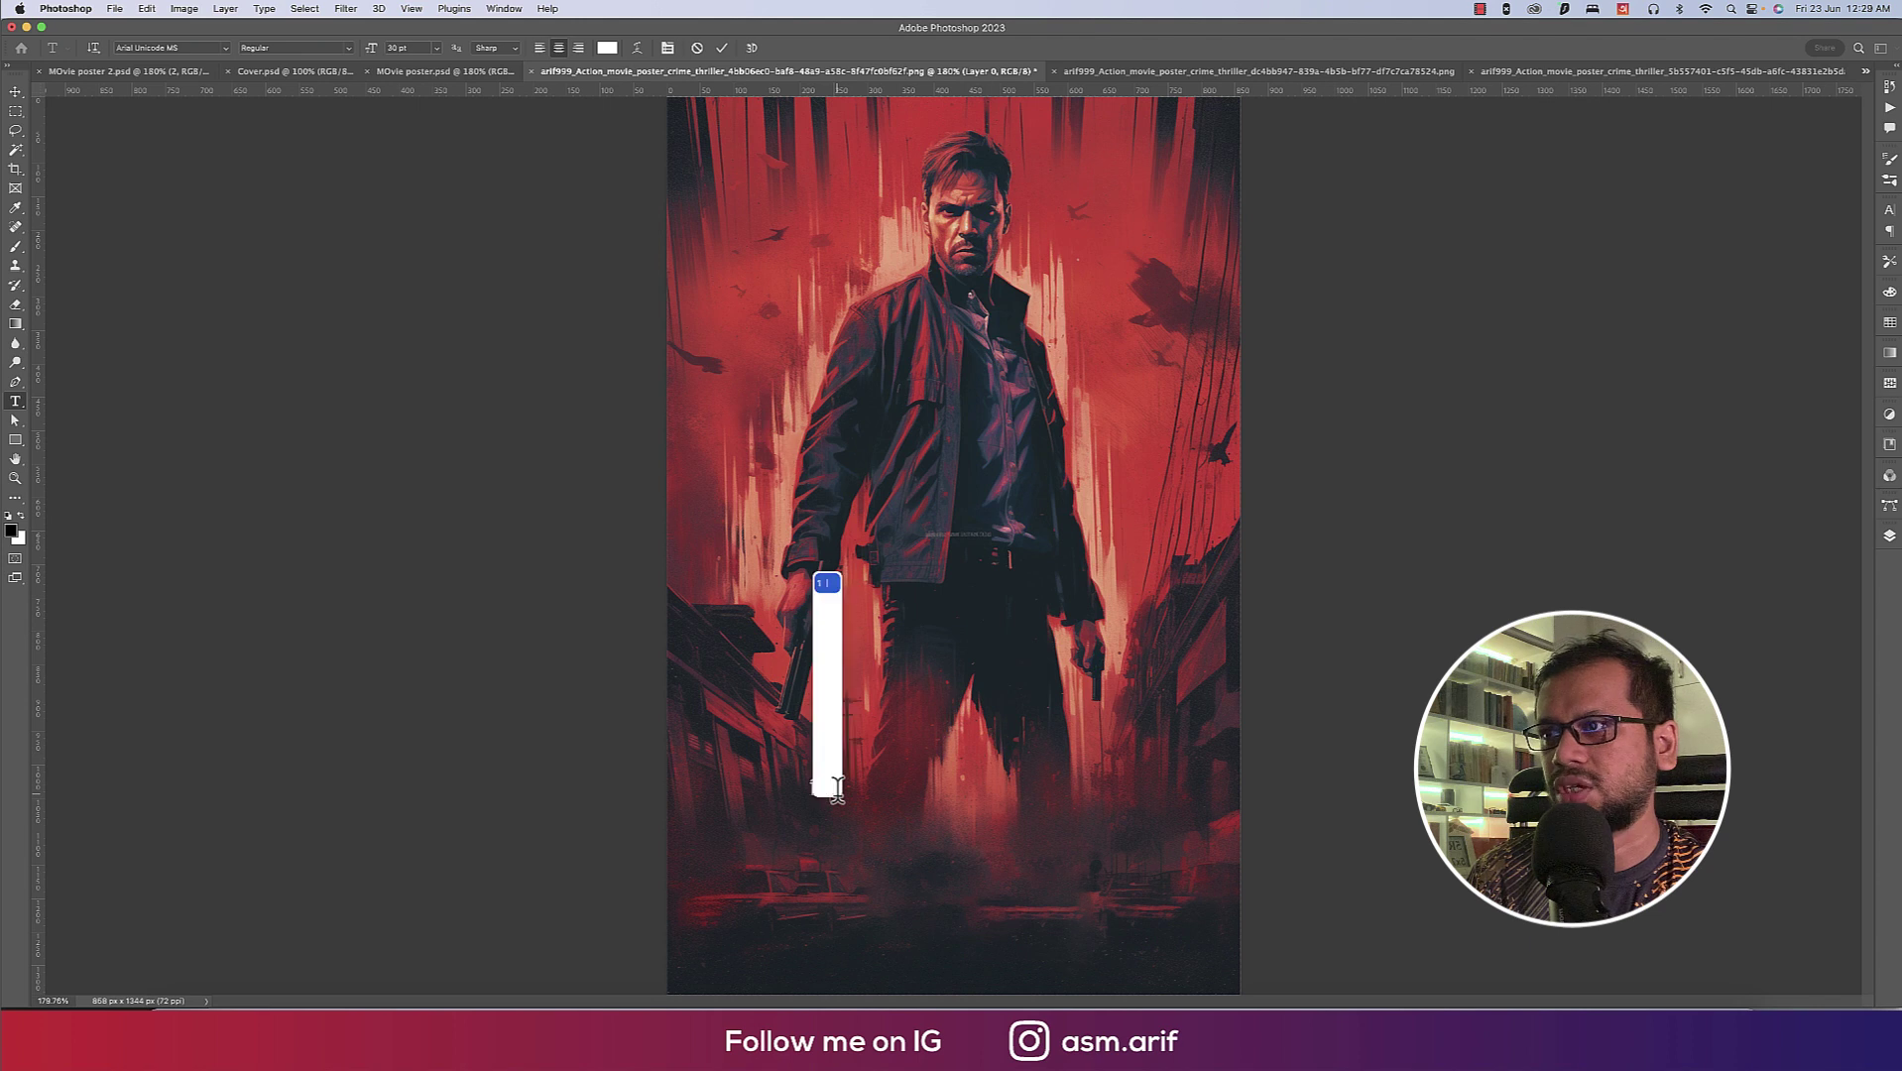
{"action": "key", "text": "Return"}
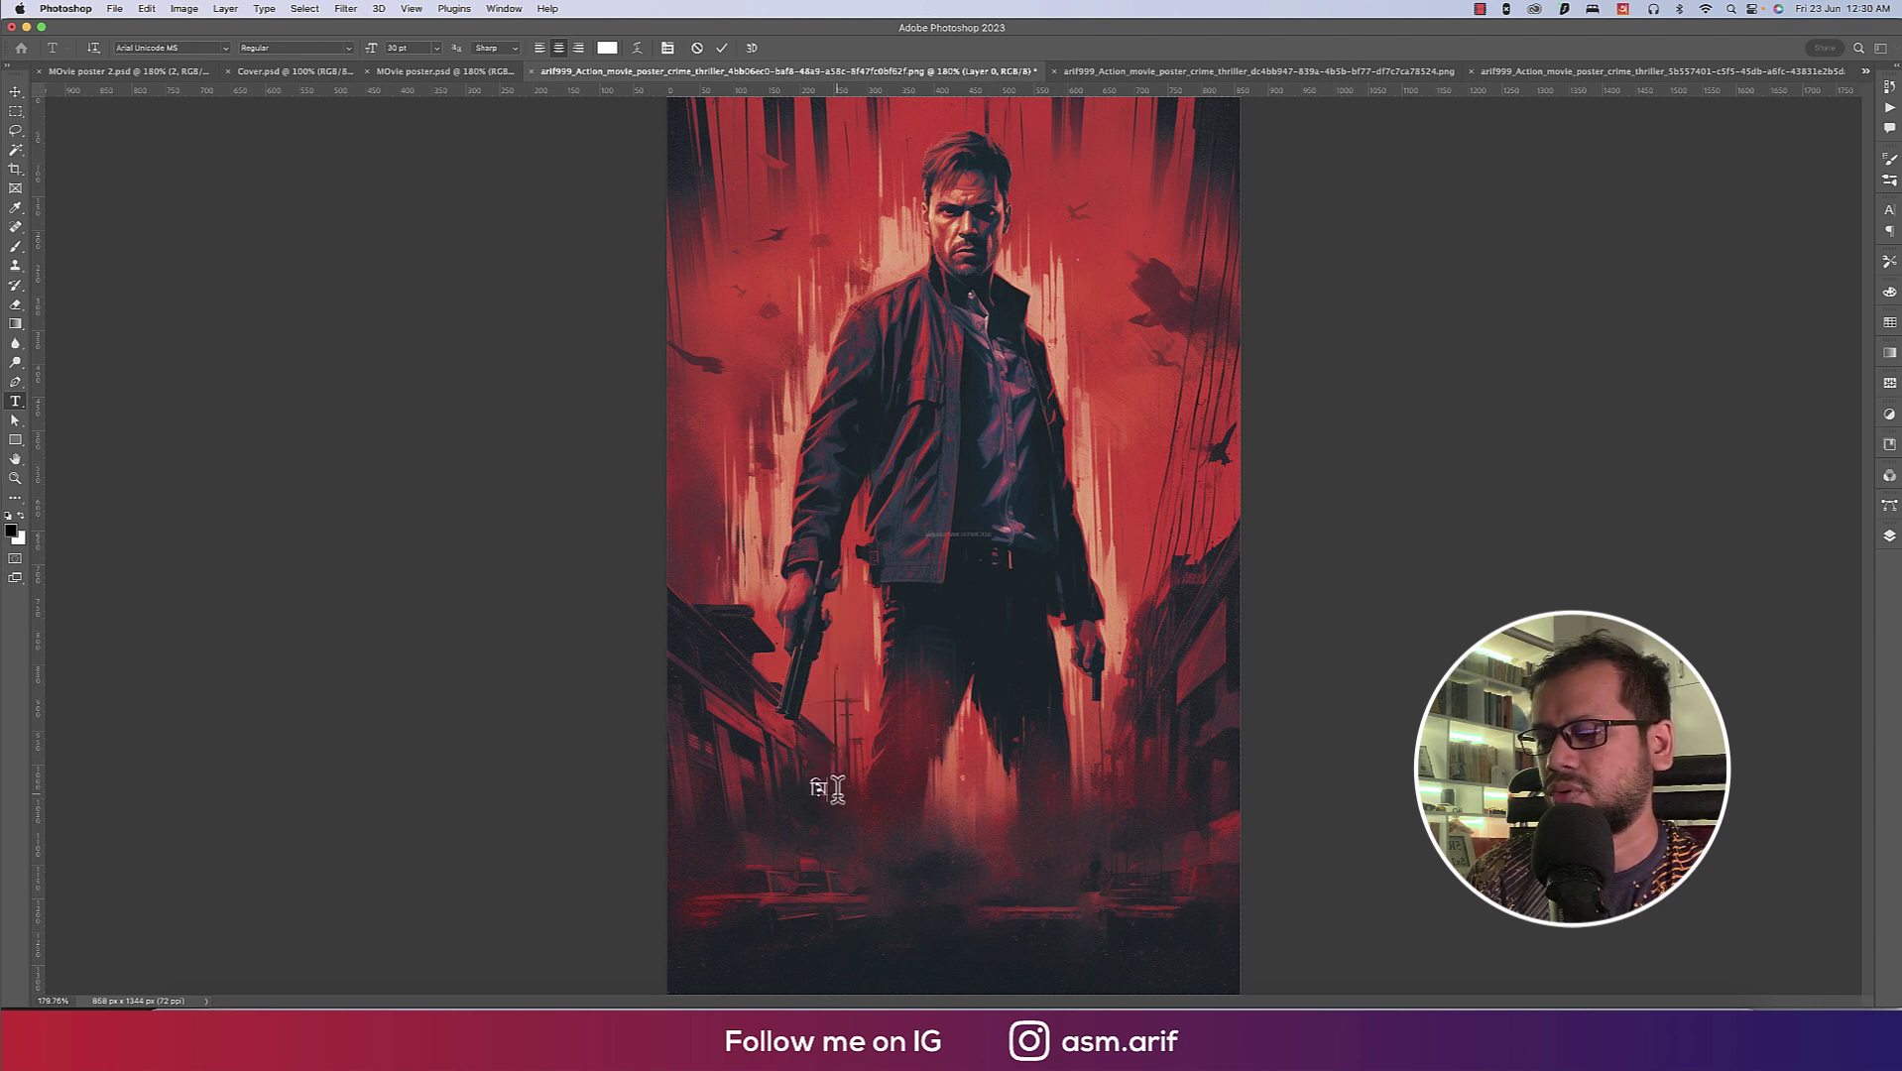
{"action": "type", "text": "n"}
{"action": "key", "text": "Return"}
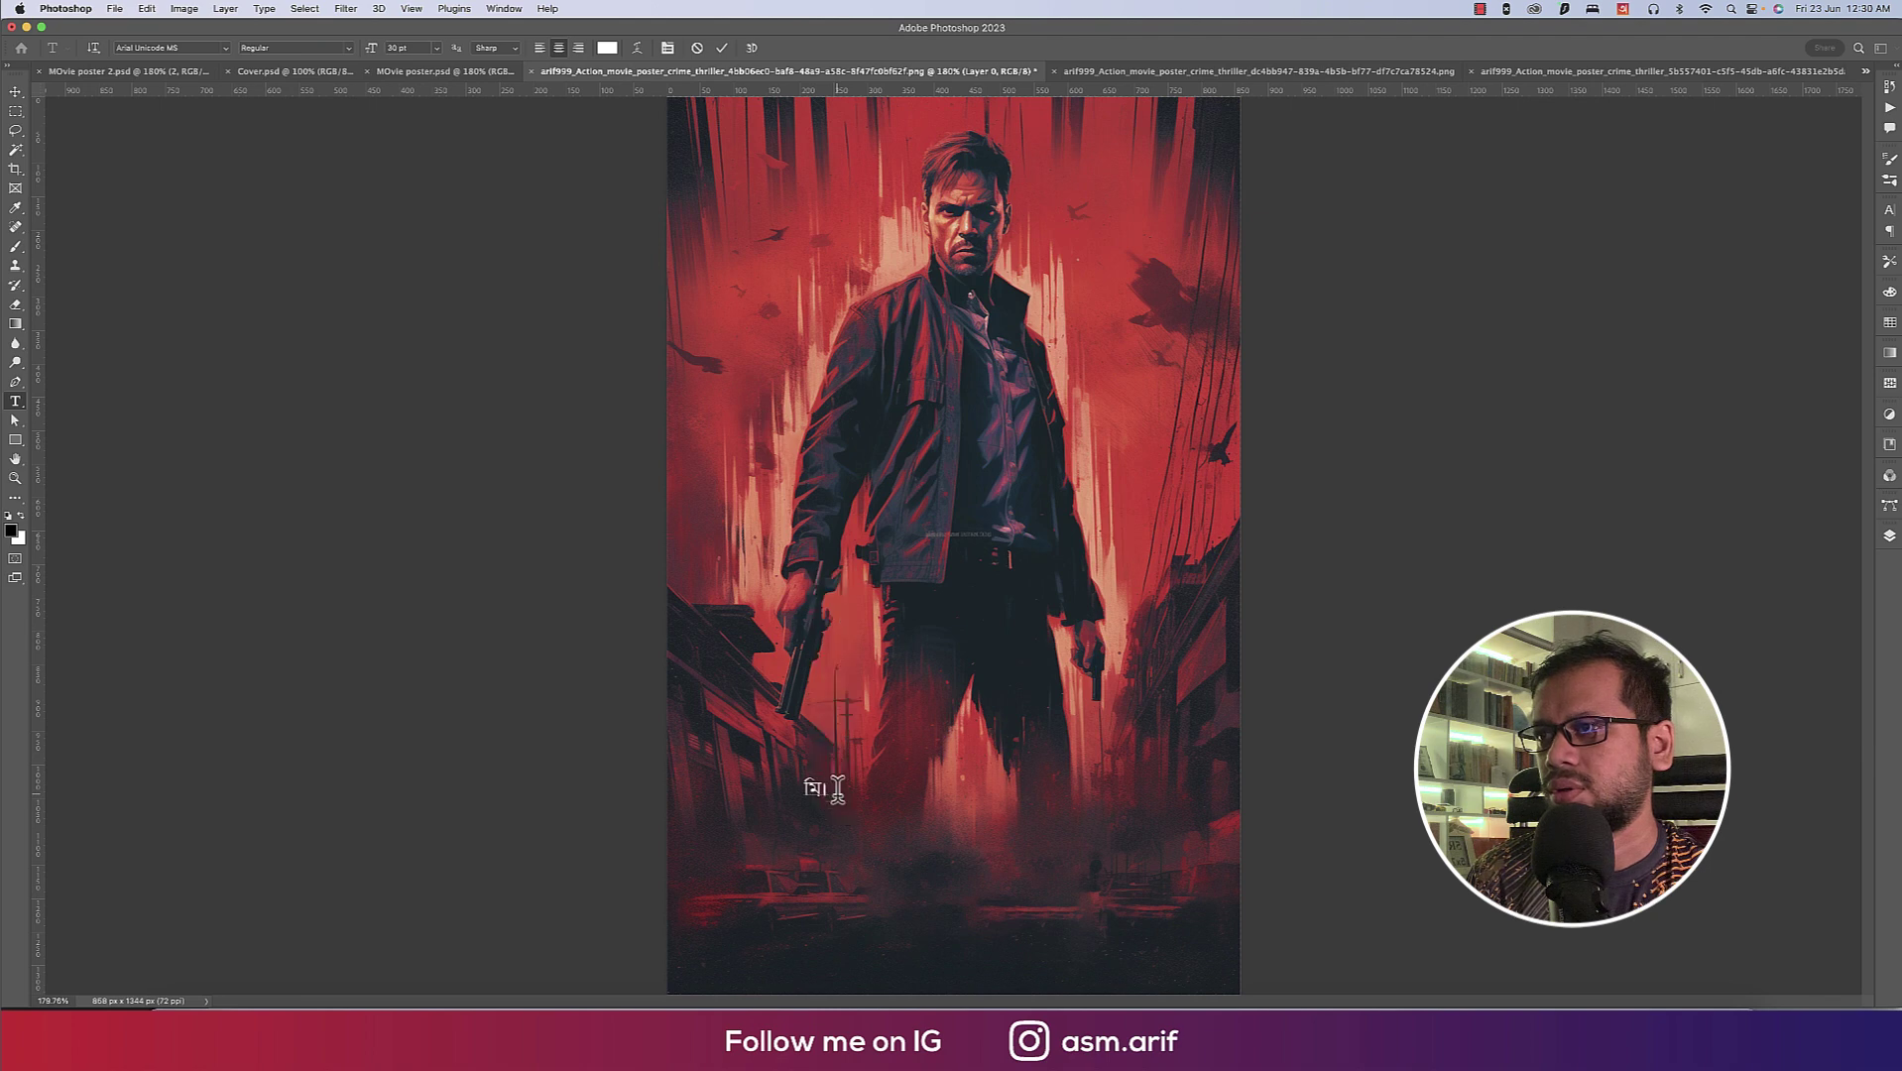
{"action": "type", "text": "BAN"}
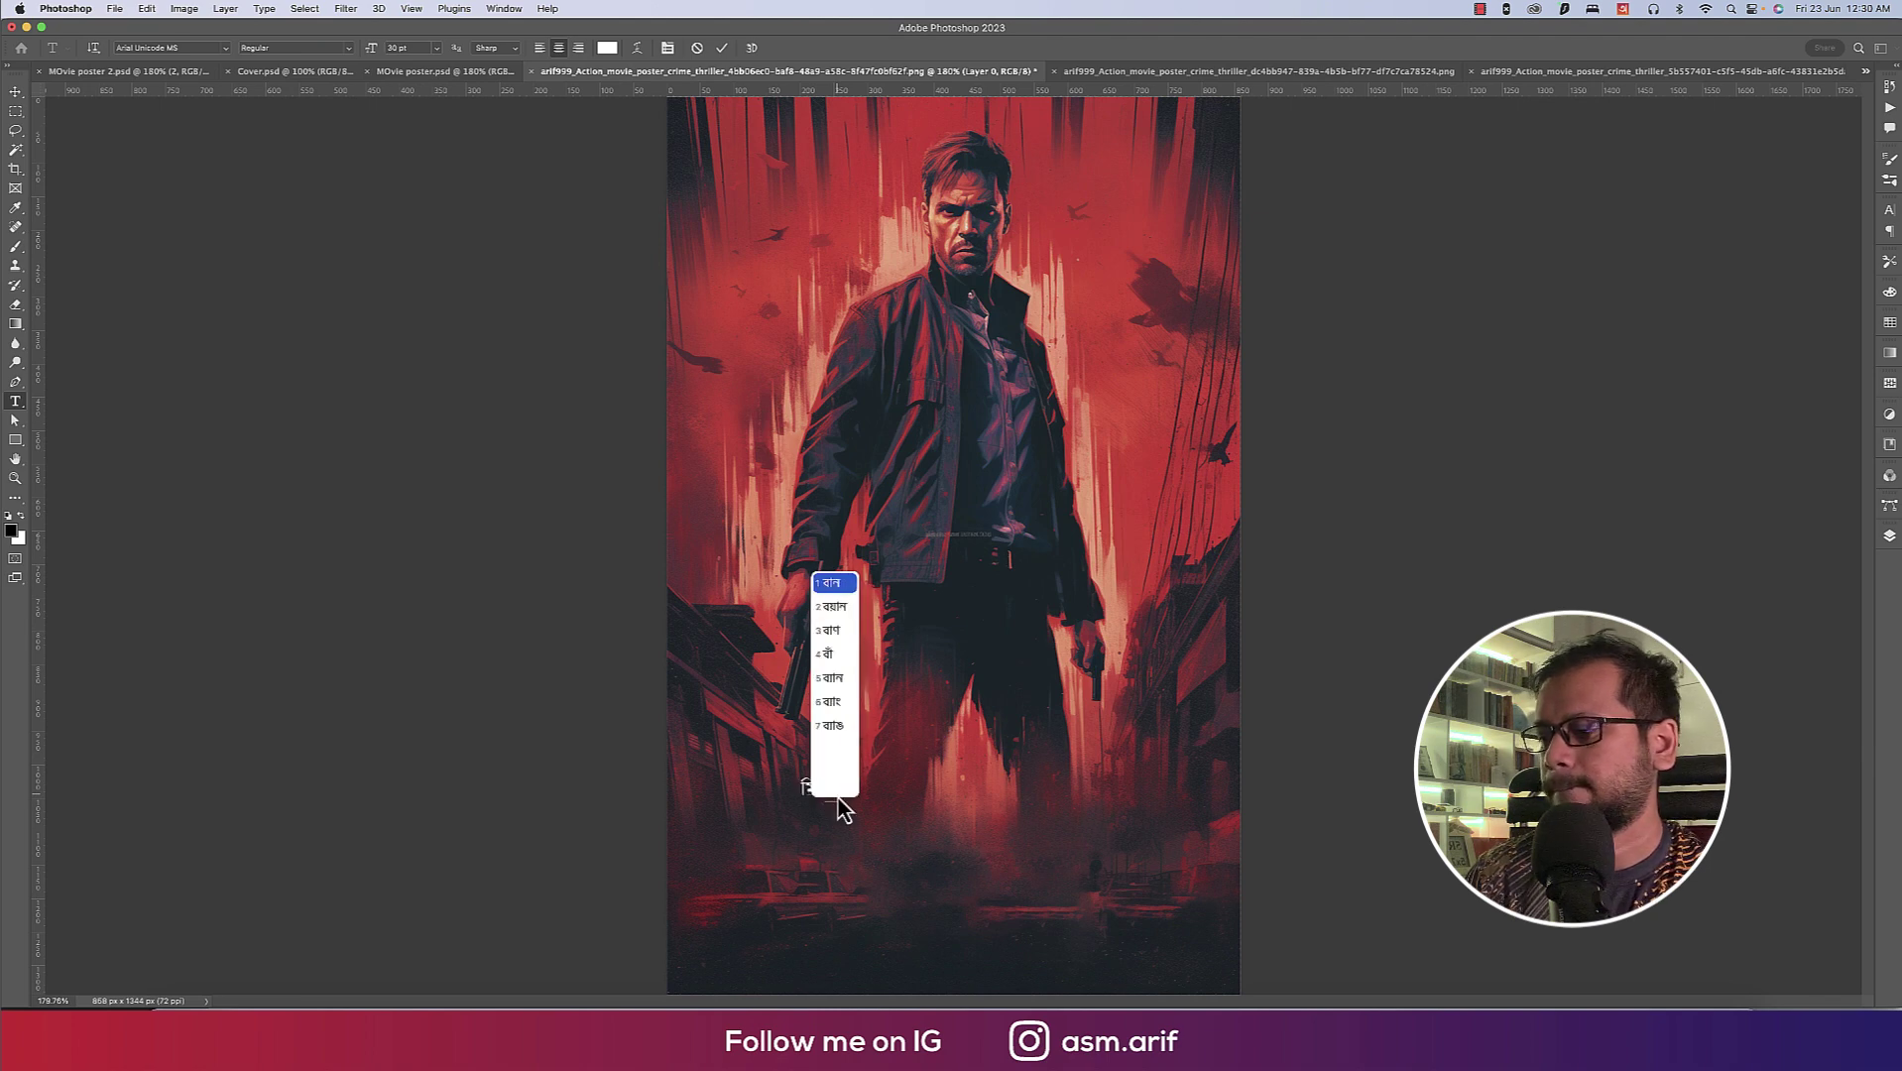
{"action": "type", "text": "GLADESH"}
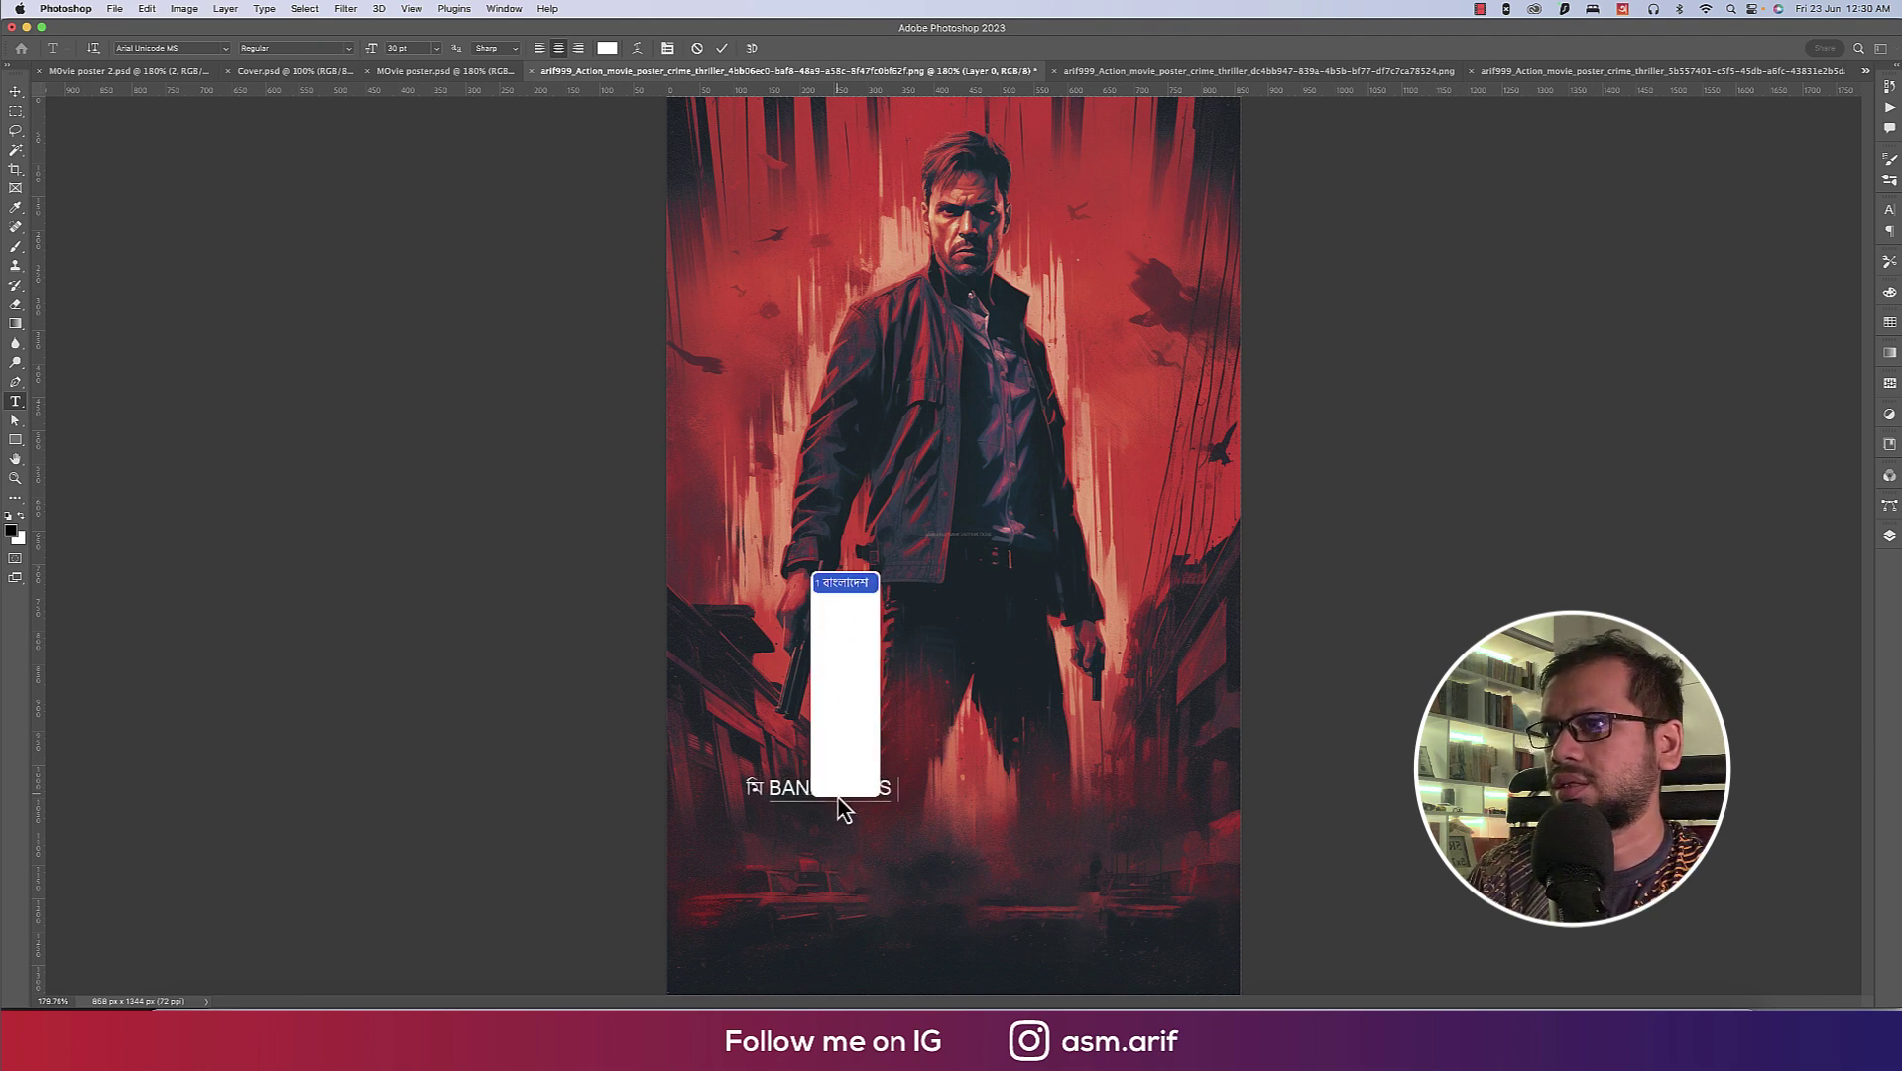
{"action": "key", "text": "Return"}
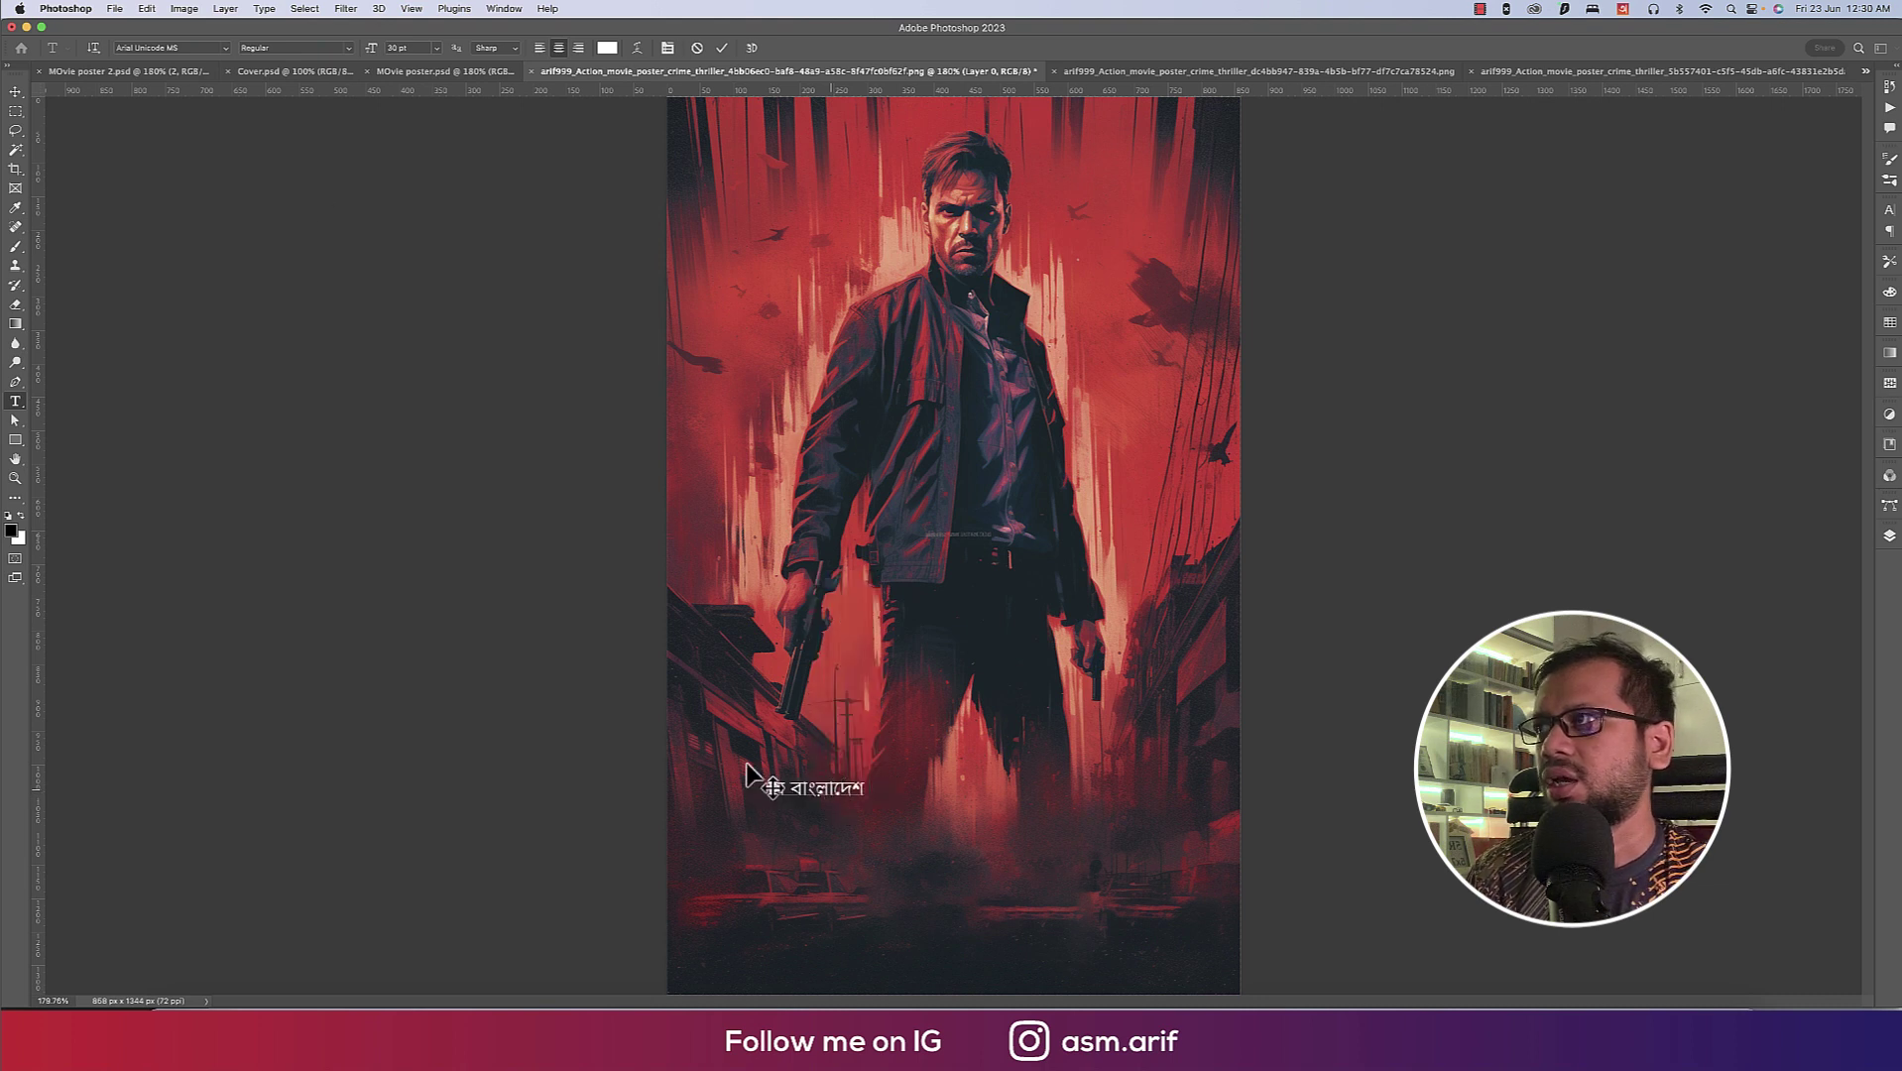
Scale the committed title up and centre it low on the poster.
{"action": "left_click", "coordinate": [20, 98]}
{"action": "key", "text": "ctrl+t"}
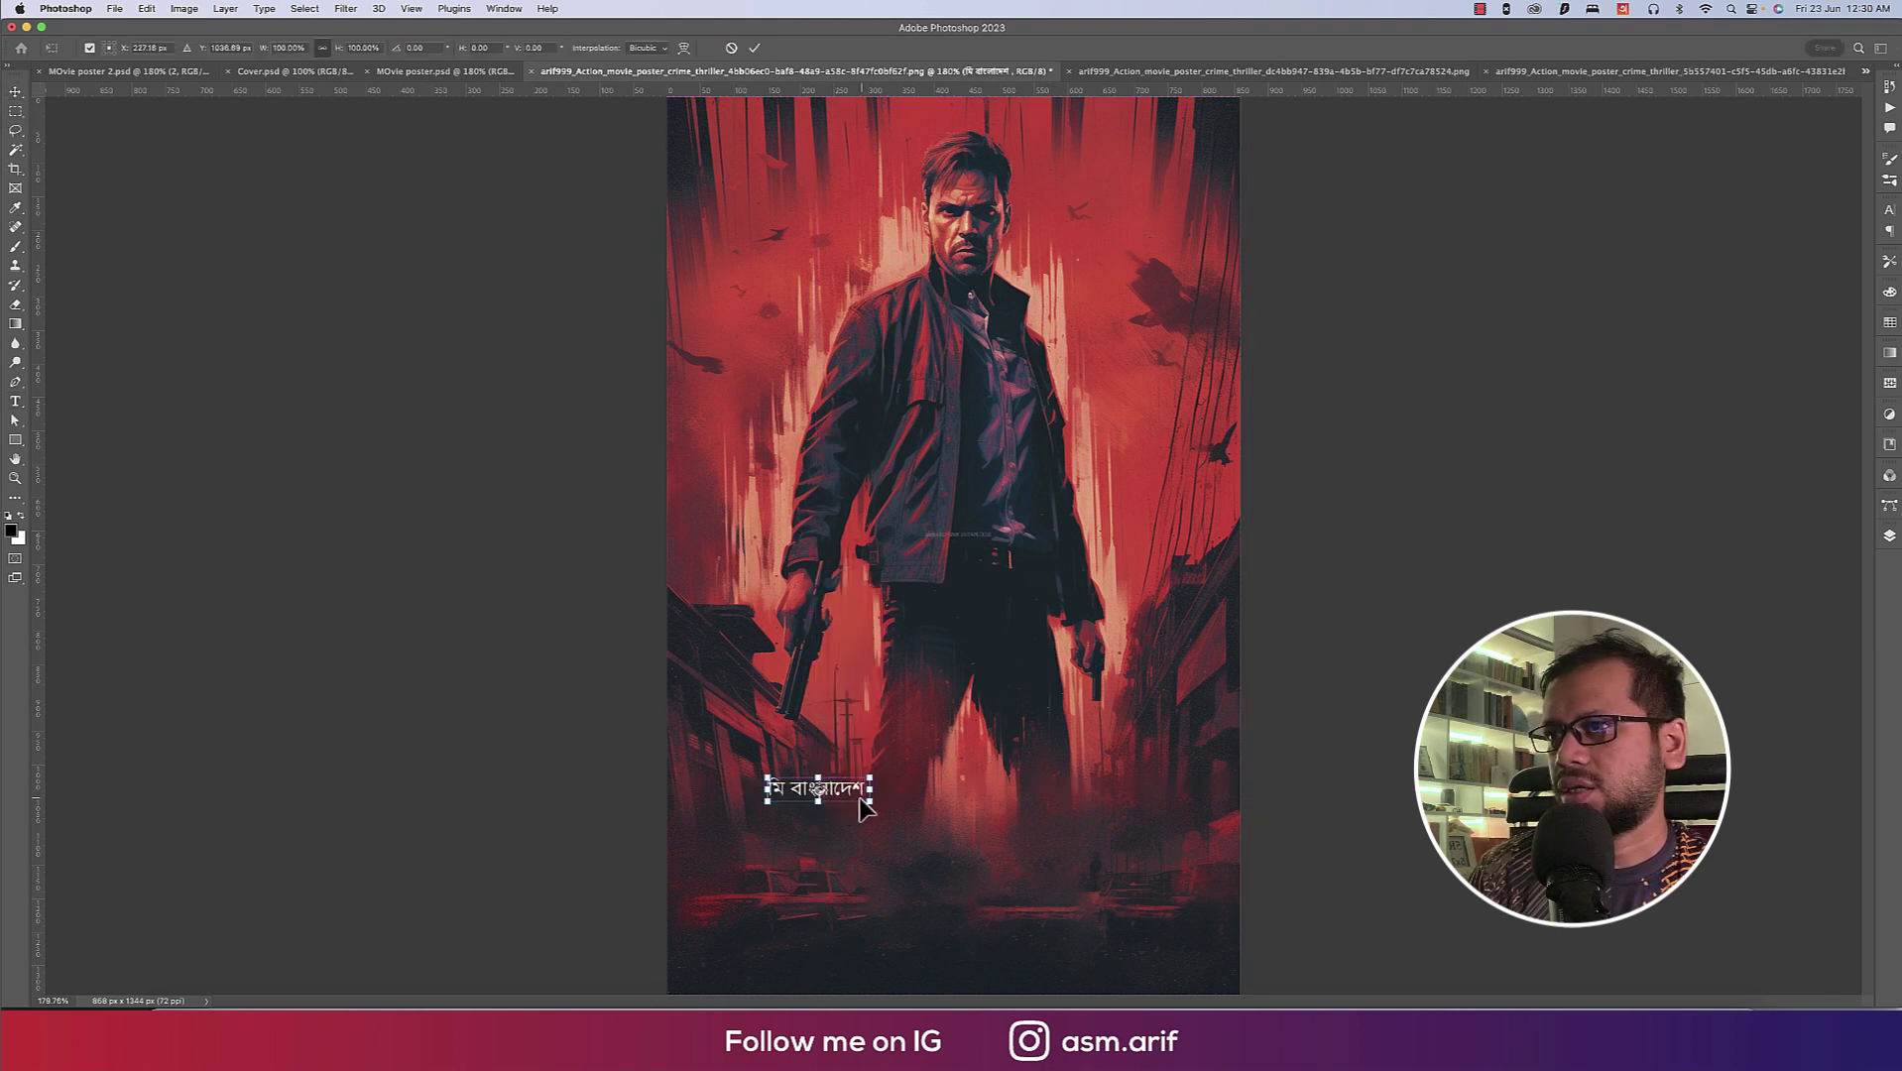
{"action": "mouse_move", "coordinate": [868, 800]}
{"action": "left_mouse_down"}
{"action": "mouse_move", "coordinate": [1156, 833]}
{"action": "mouse_move", "coordinate": [1079, 855]}
{"action": "left_mouse_up"}
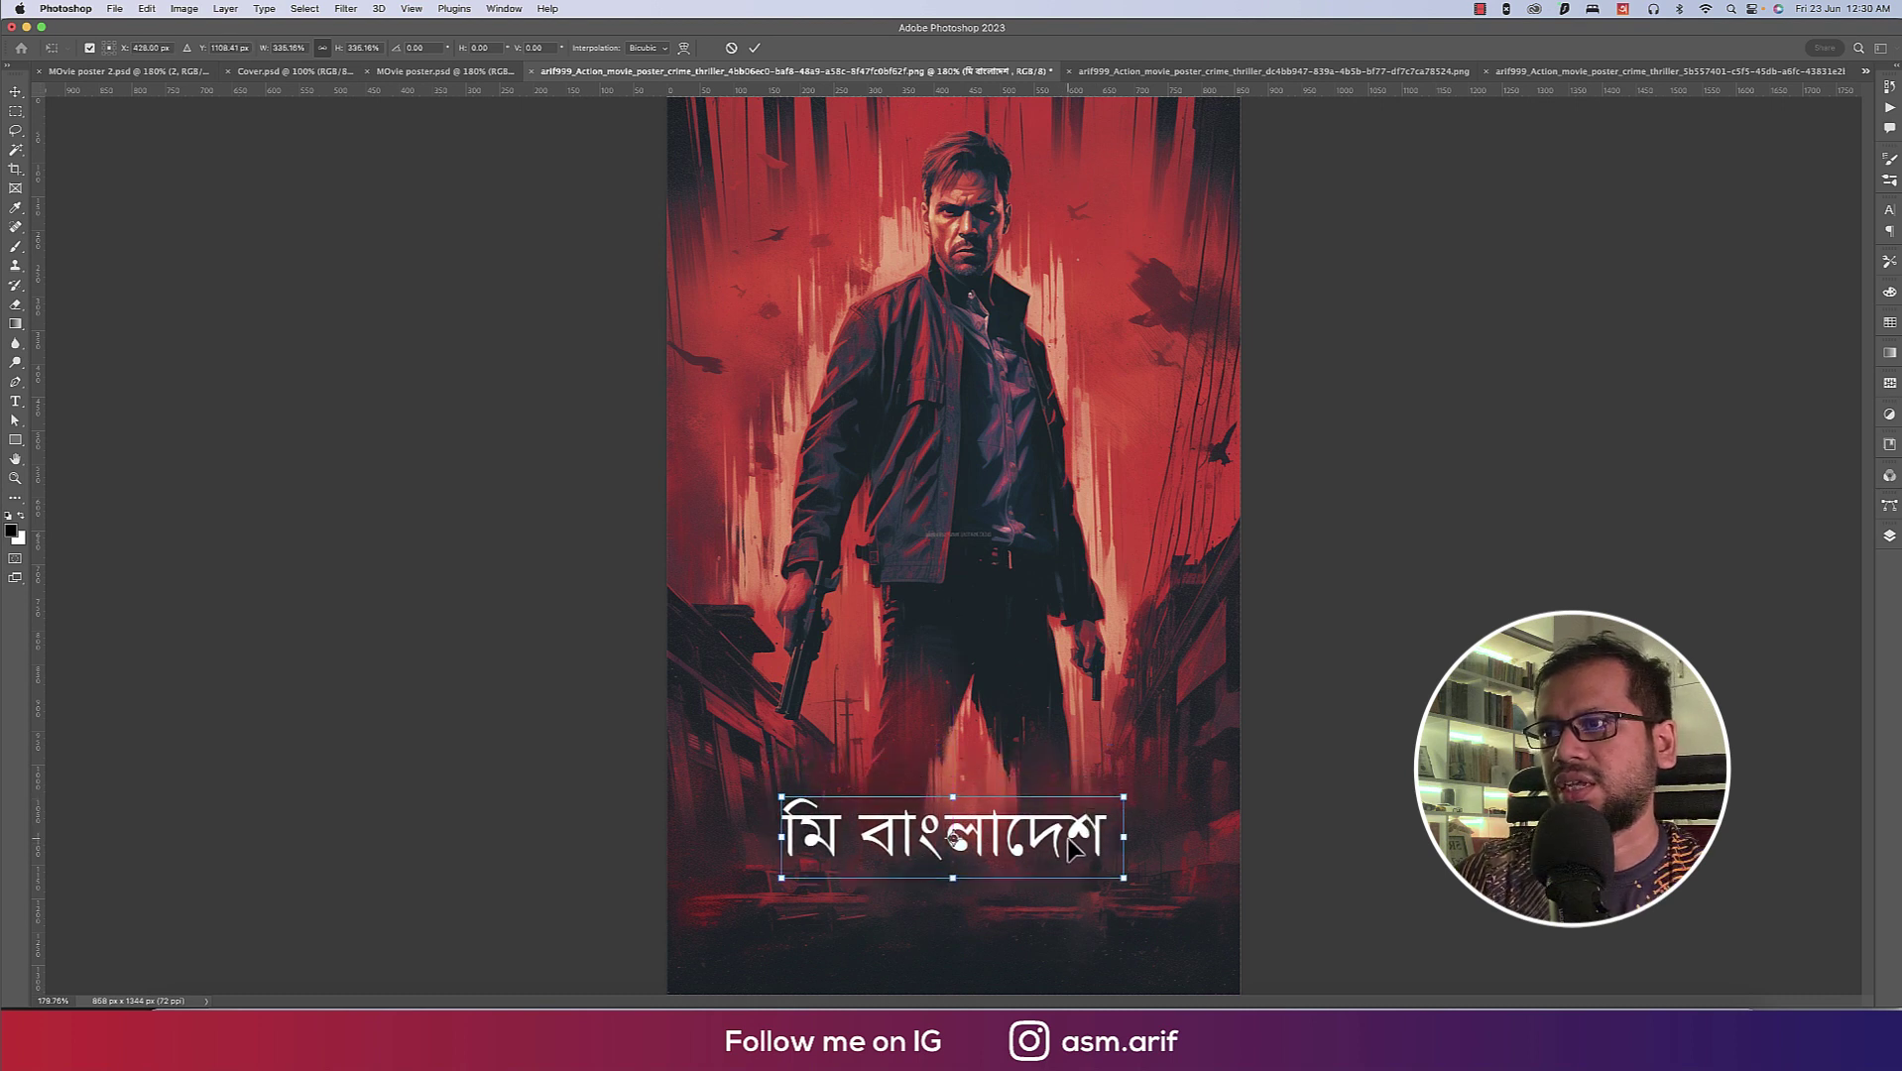
{"action": "key", "text": "Return"}
Edit the title to read মি.বাংলাদেশ and show the Character panel.
{"action": "double_click", "coordinate": [861, 829]}
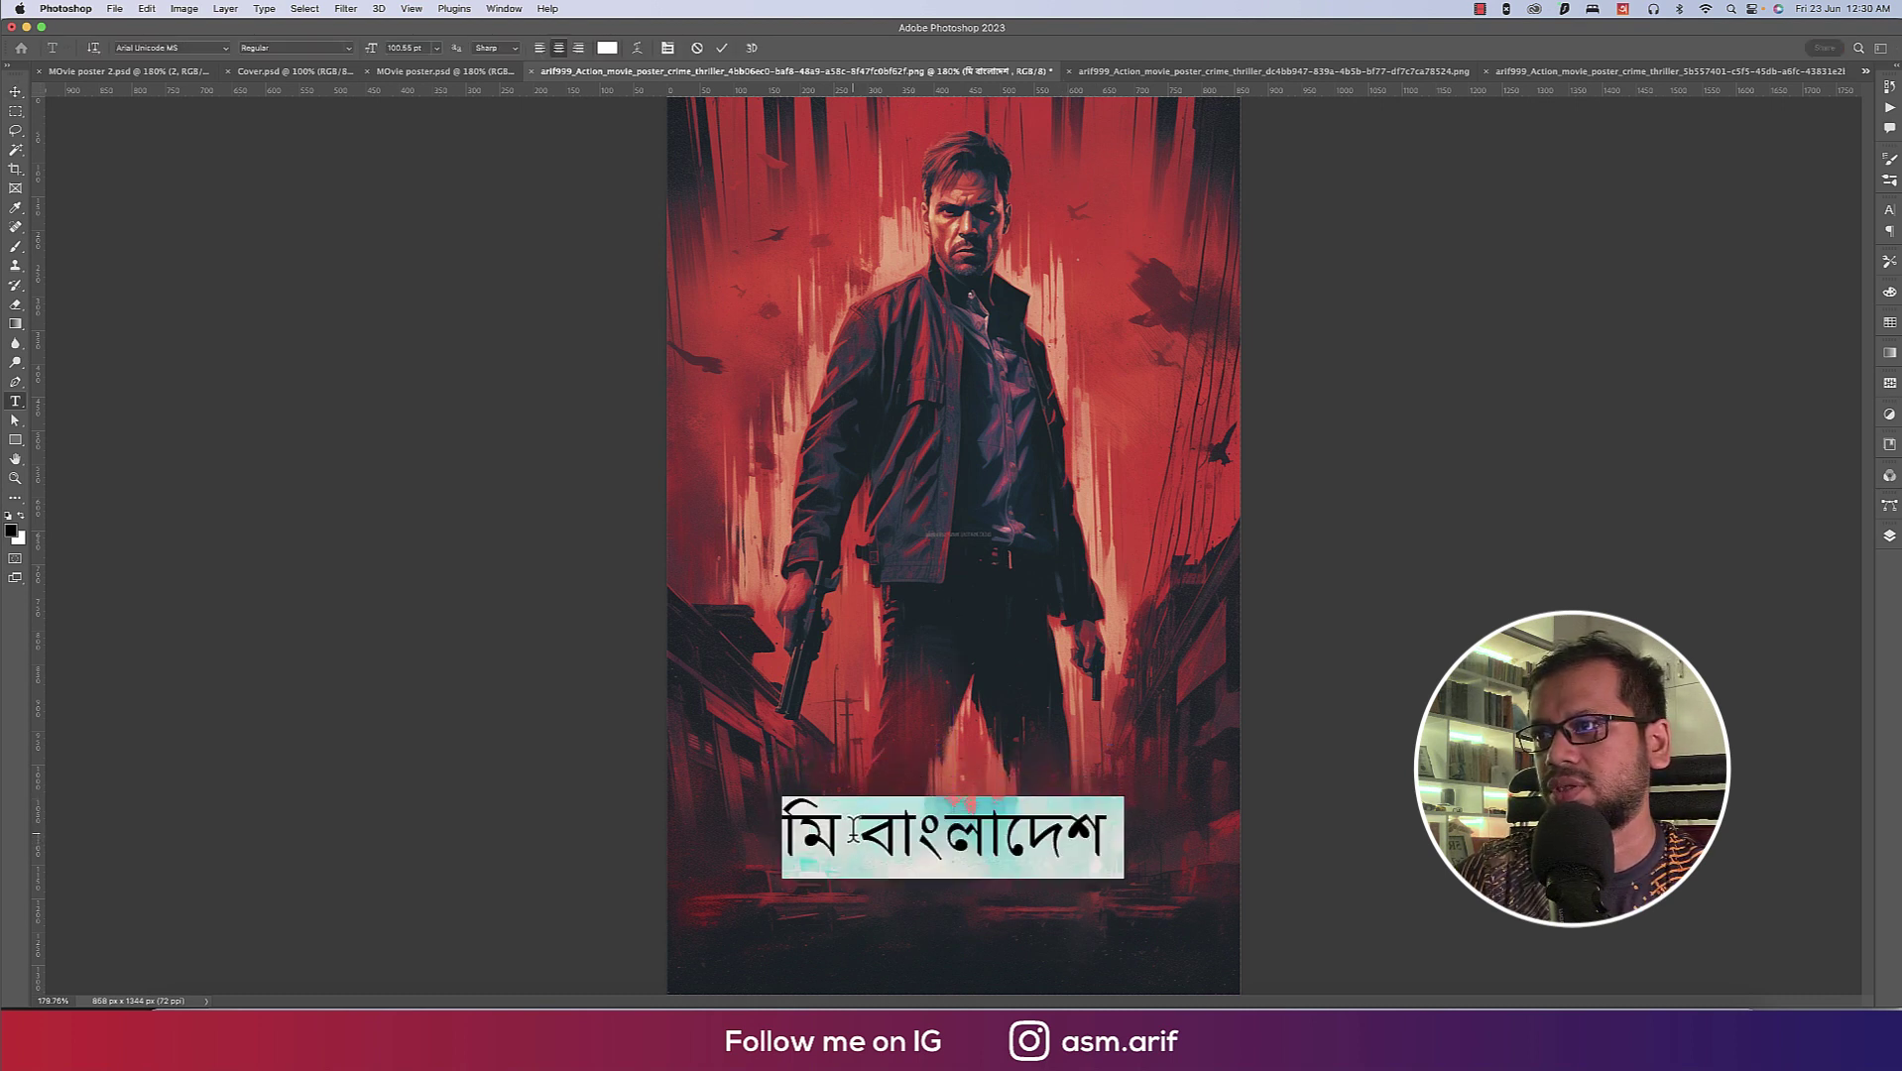
{"action": "left_click", "coordinate": [852, 829]}
{"action": "key", "text": "BackSpace"}
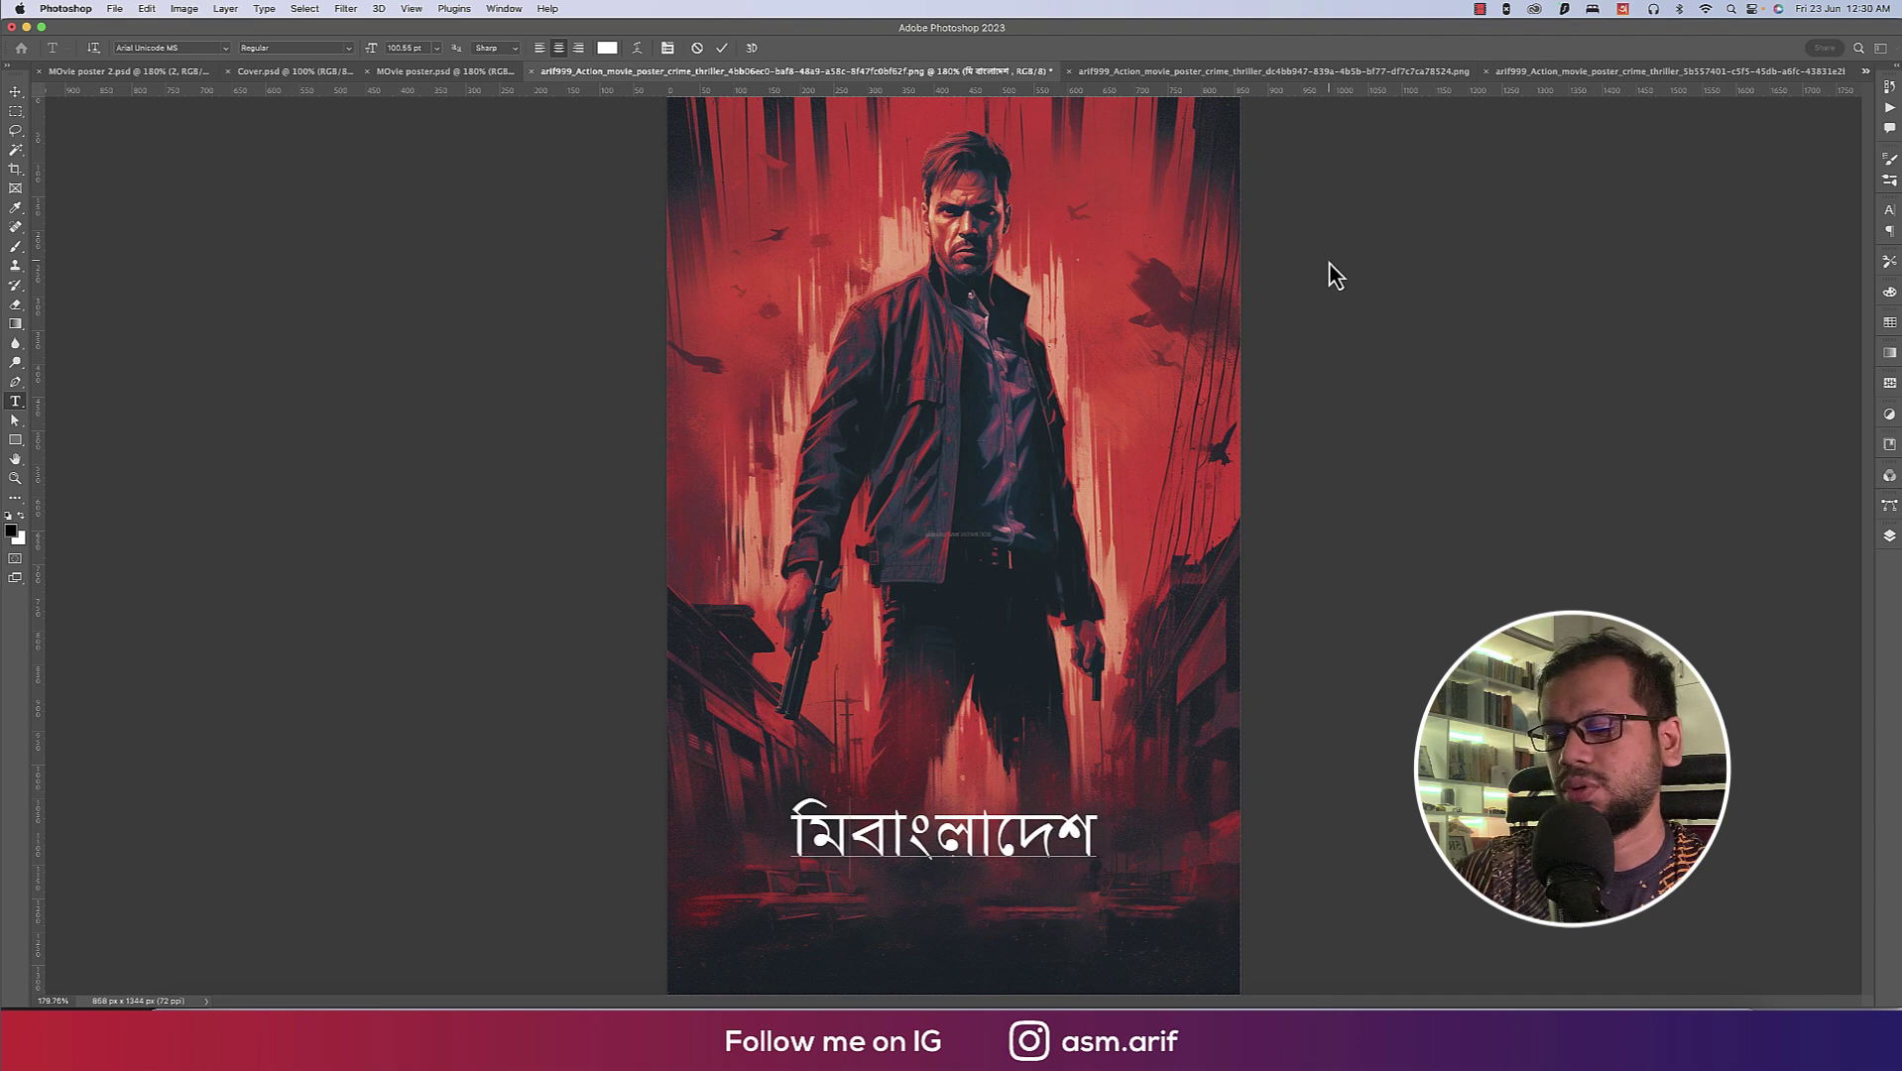
{"action": "left_click", "coordinate": [1594, 12]}
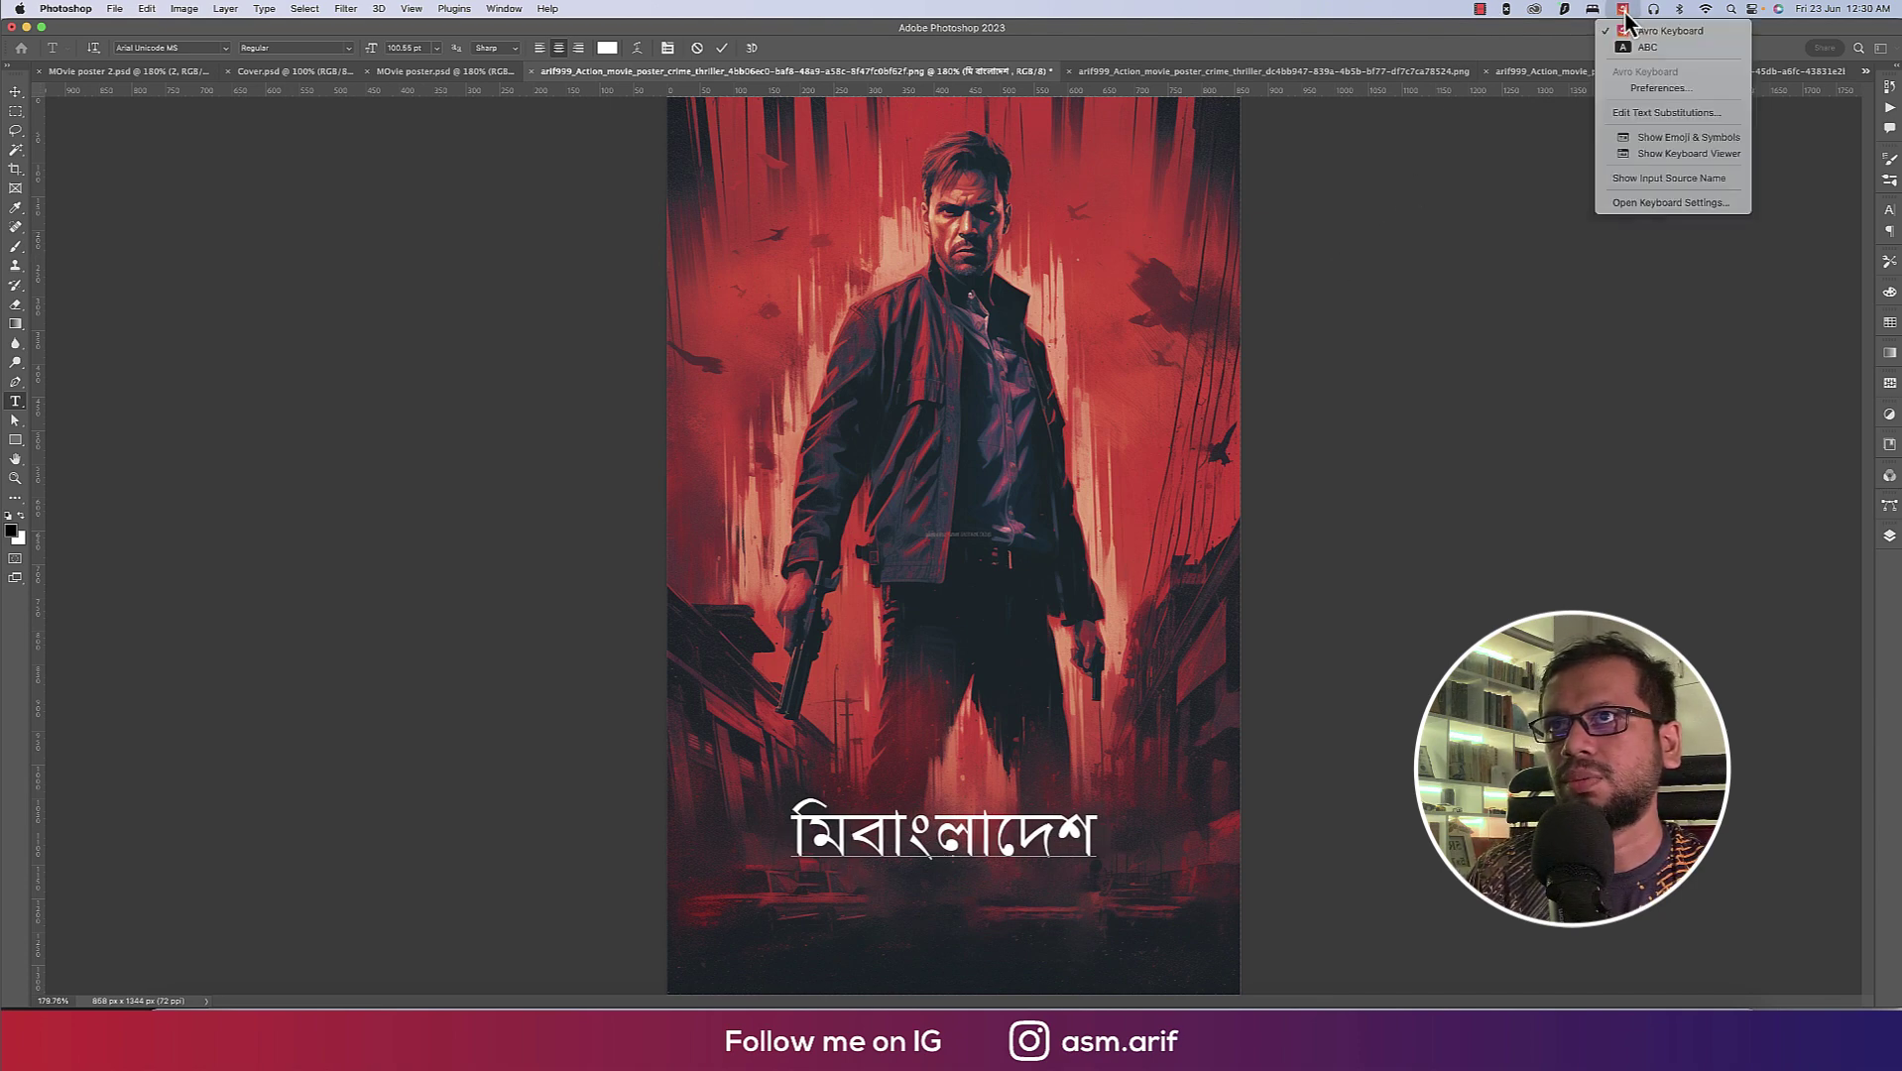
{"action": "left_click", "coordinate": [1632, 45]}
{"action": "type", "text": "."}
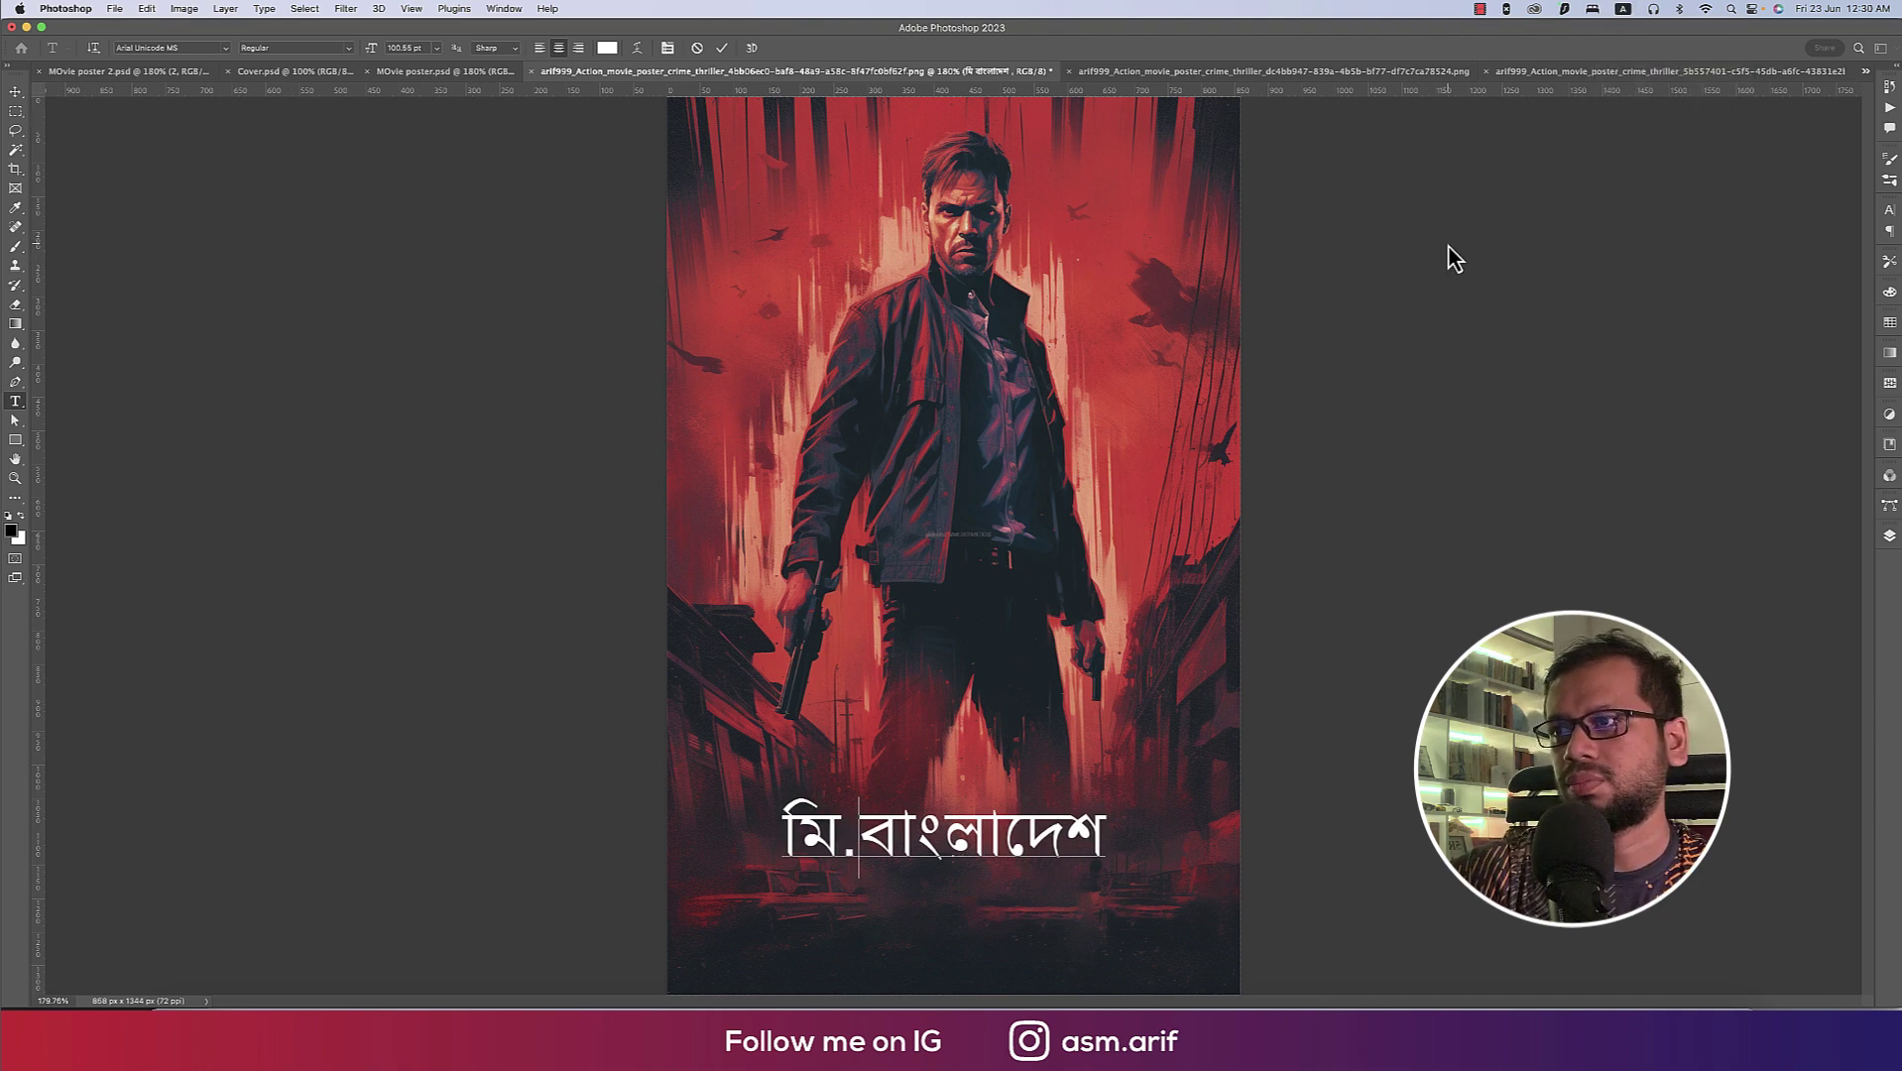
{"action": "left_click", "coordinate": [15, 92]}
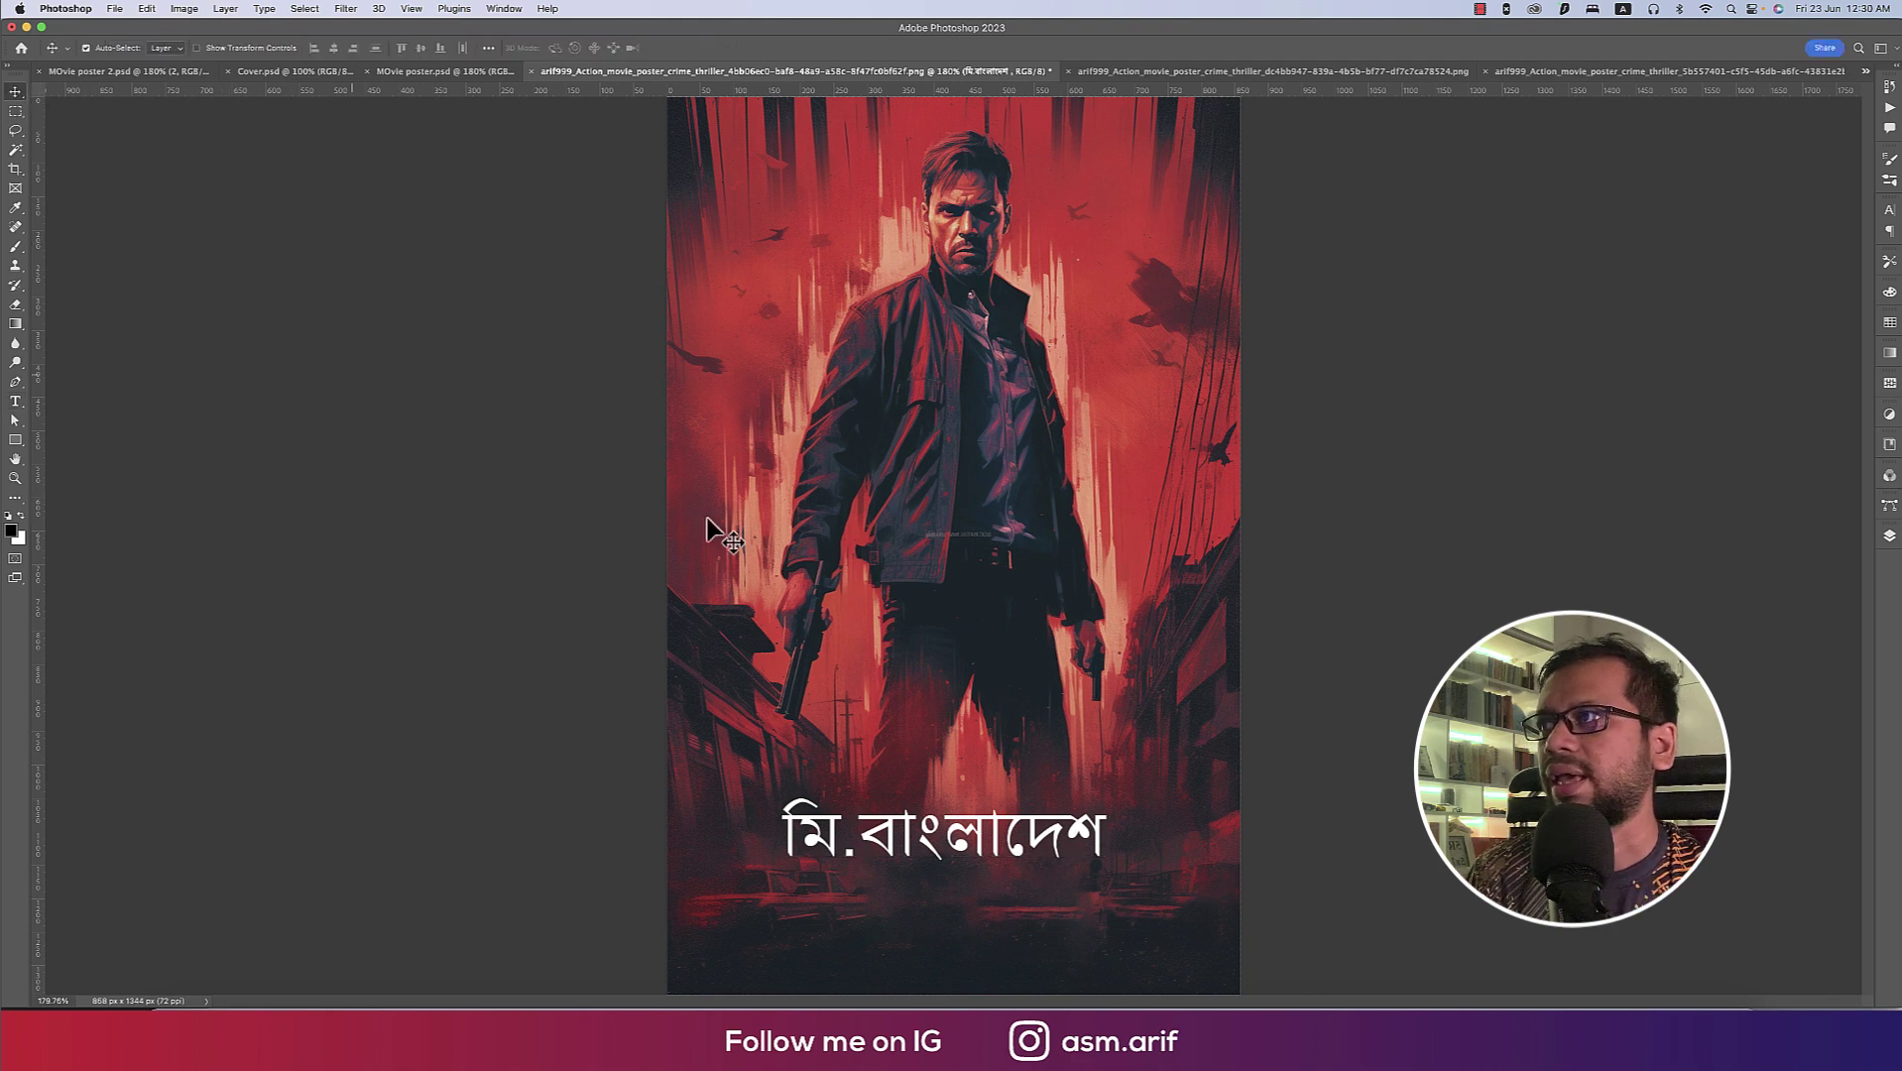
{"action": "left_click", "coordinate": [1889, 536]}
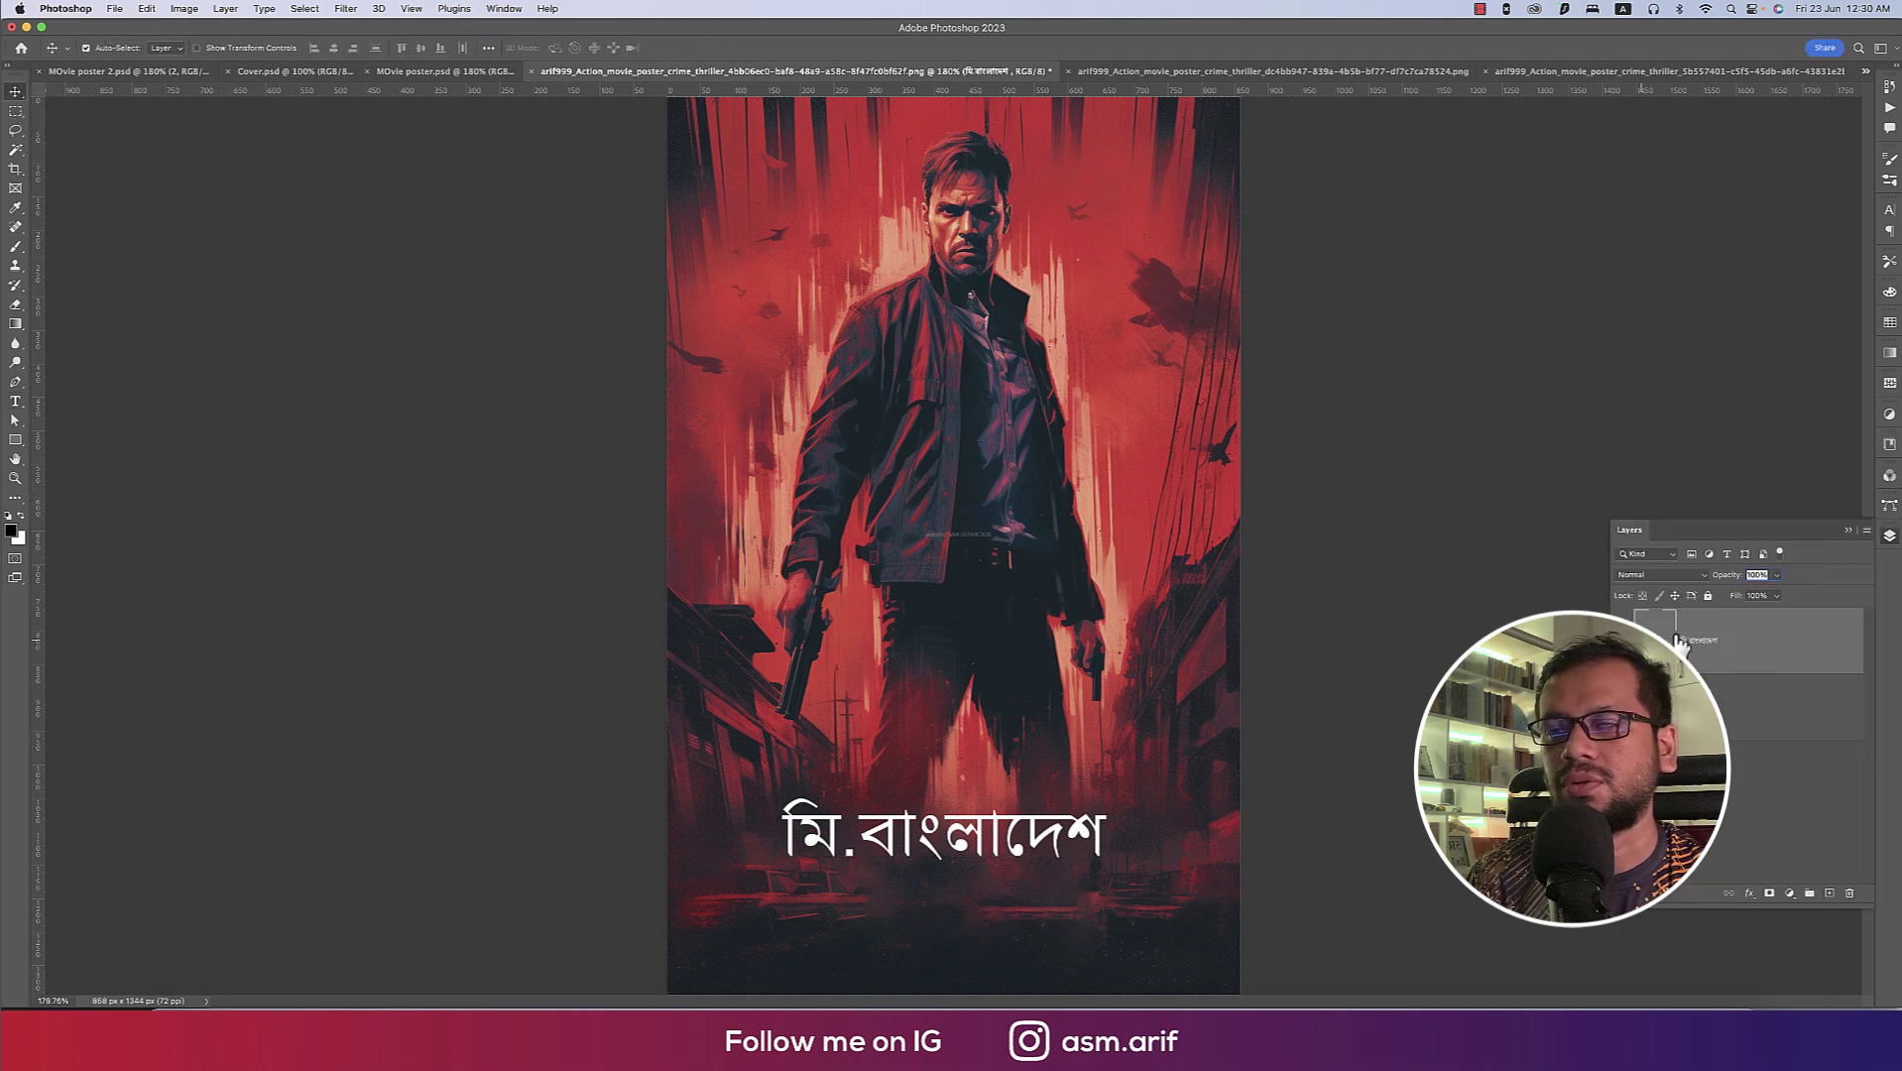
{"action": "left_click", "coordinate": [1889, 210]}
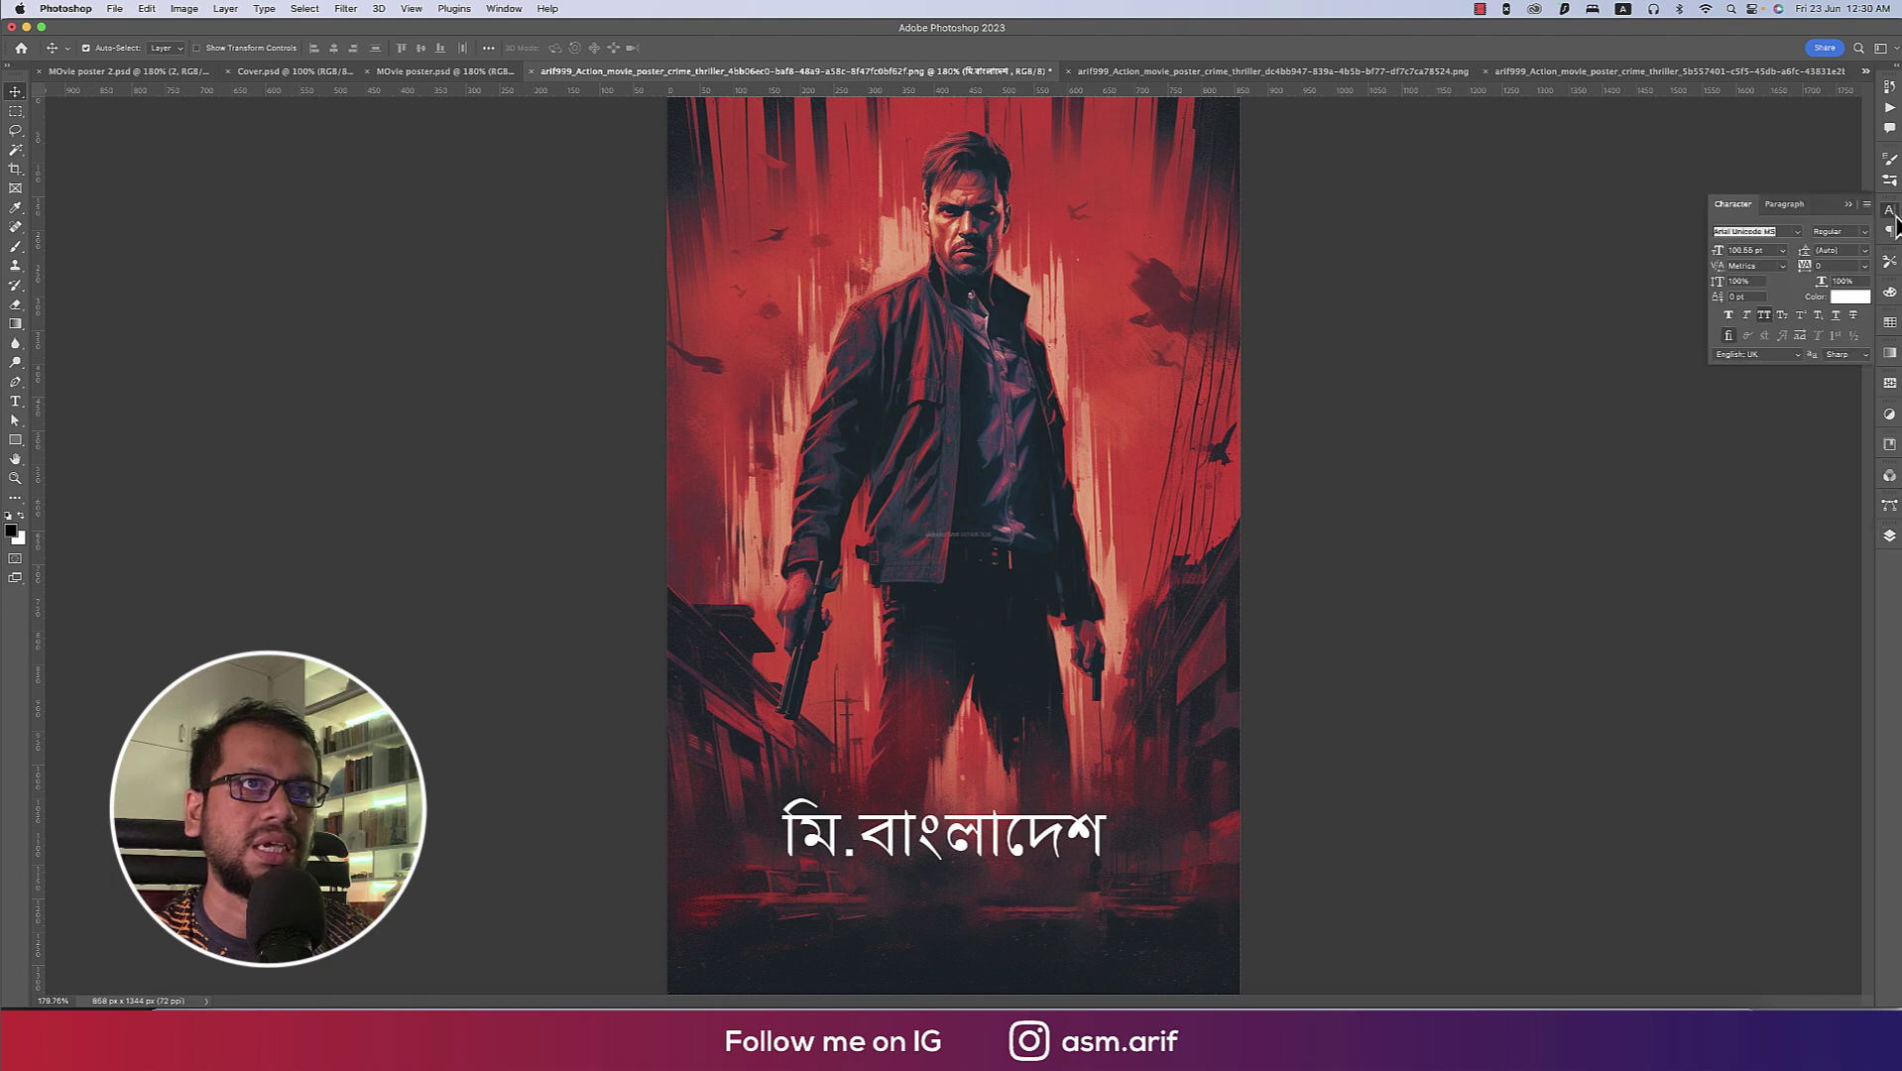
Set the title font to Mridul Slim.
{"action": "left_click", "coordinate": [1797, 231]}
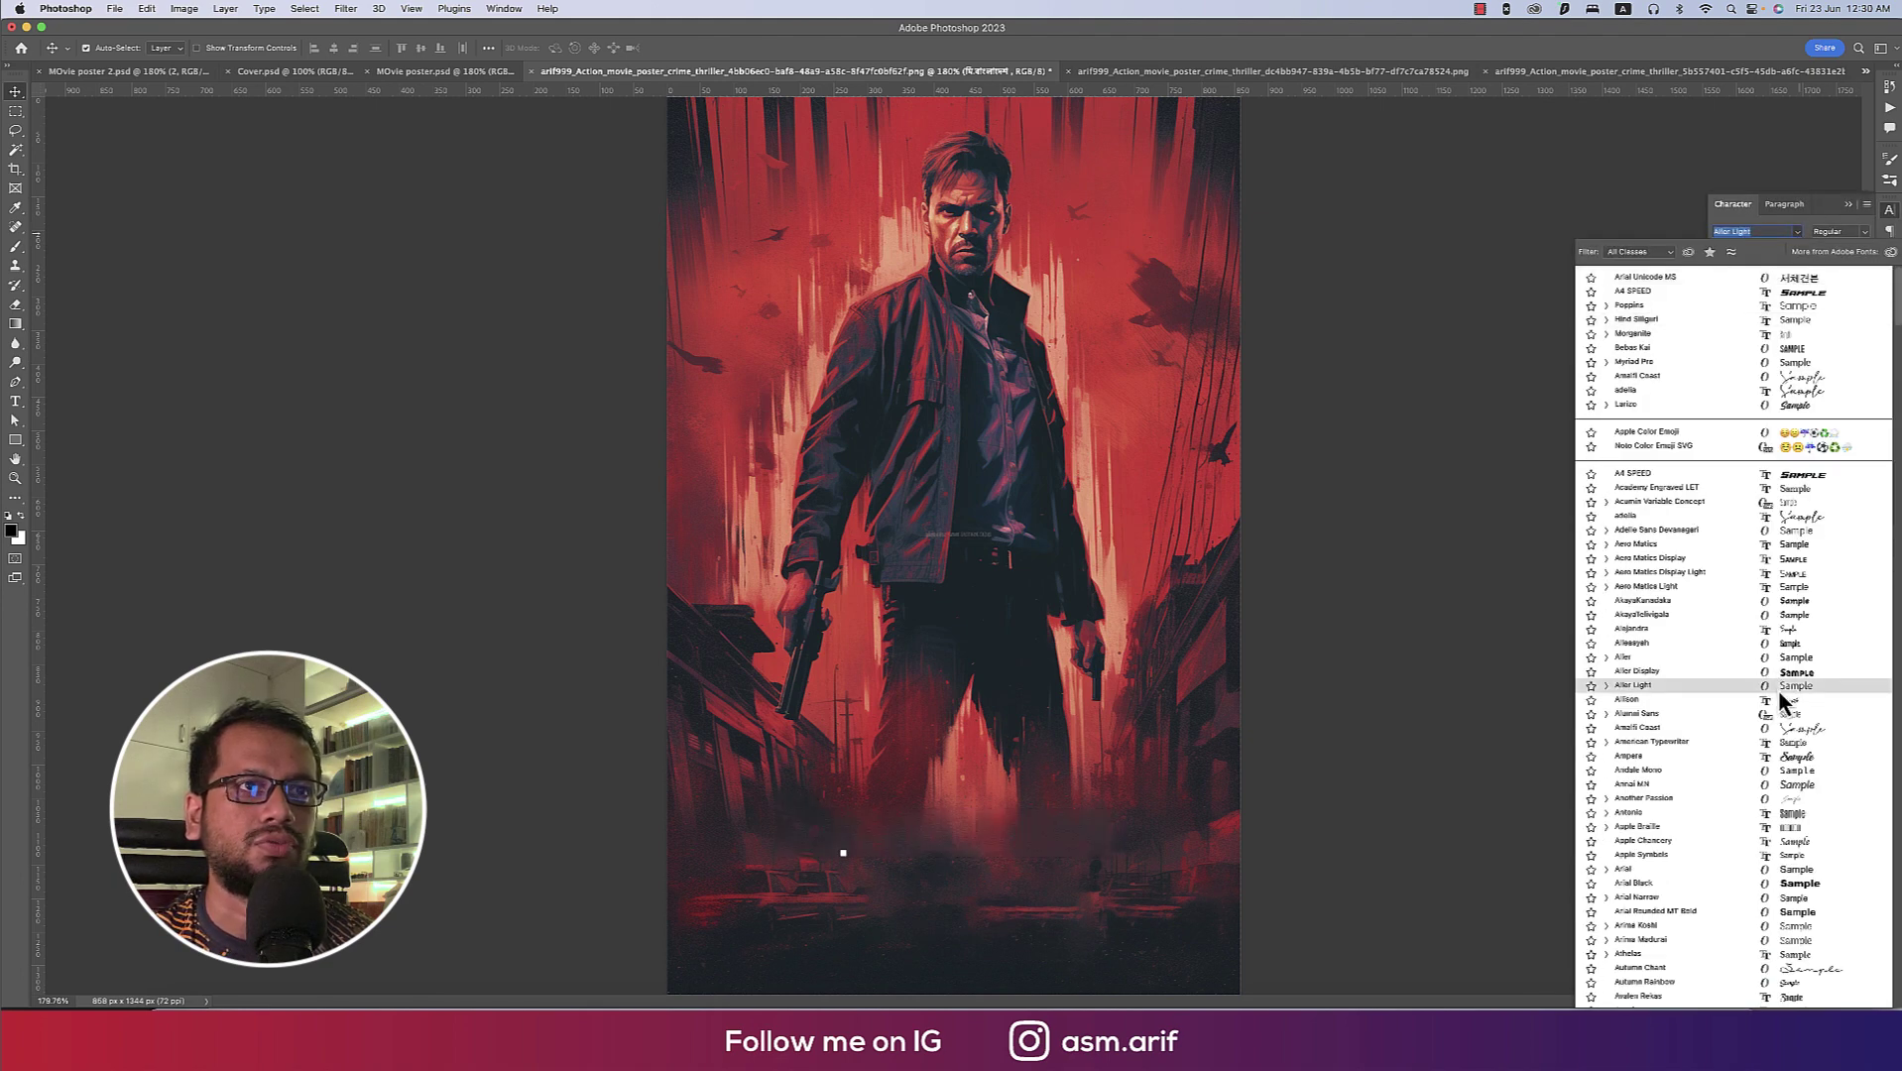
{"action": "type", "text": "Mridul"}
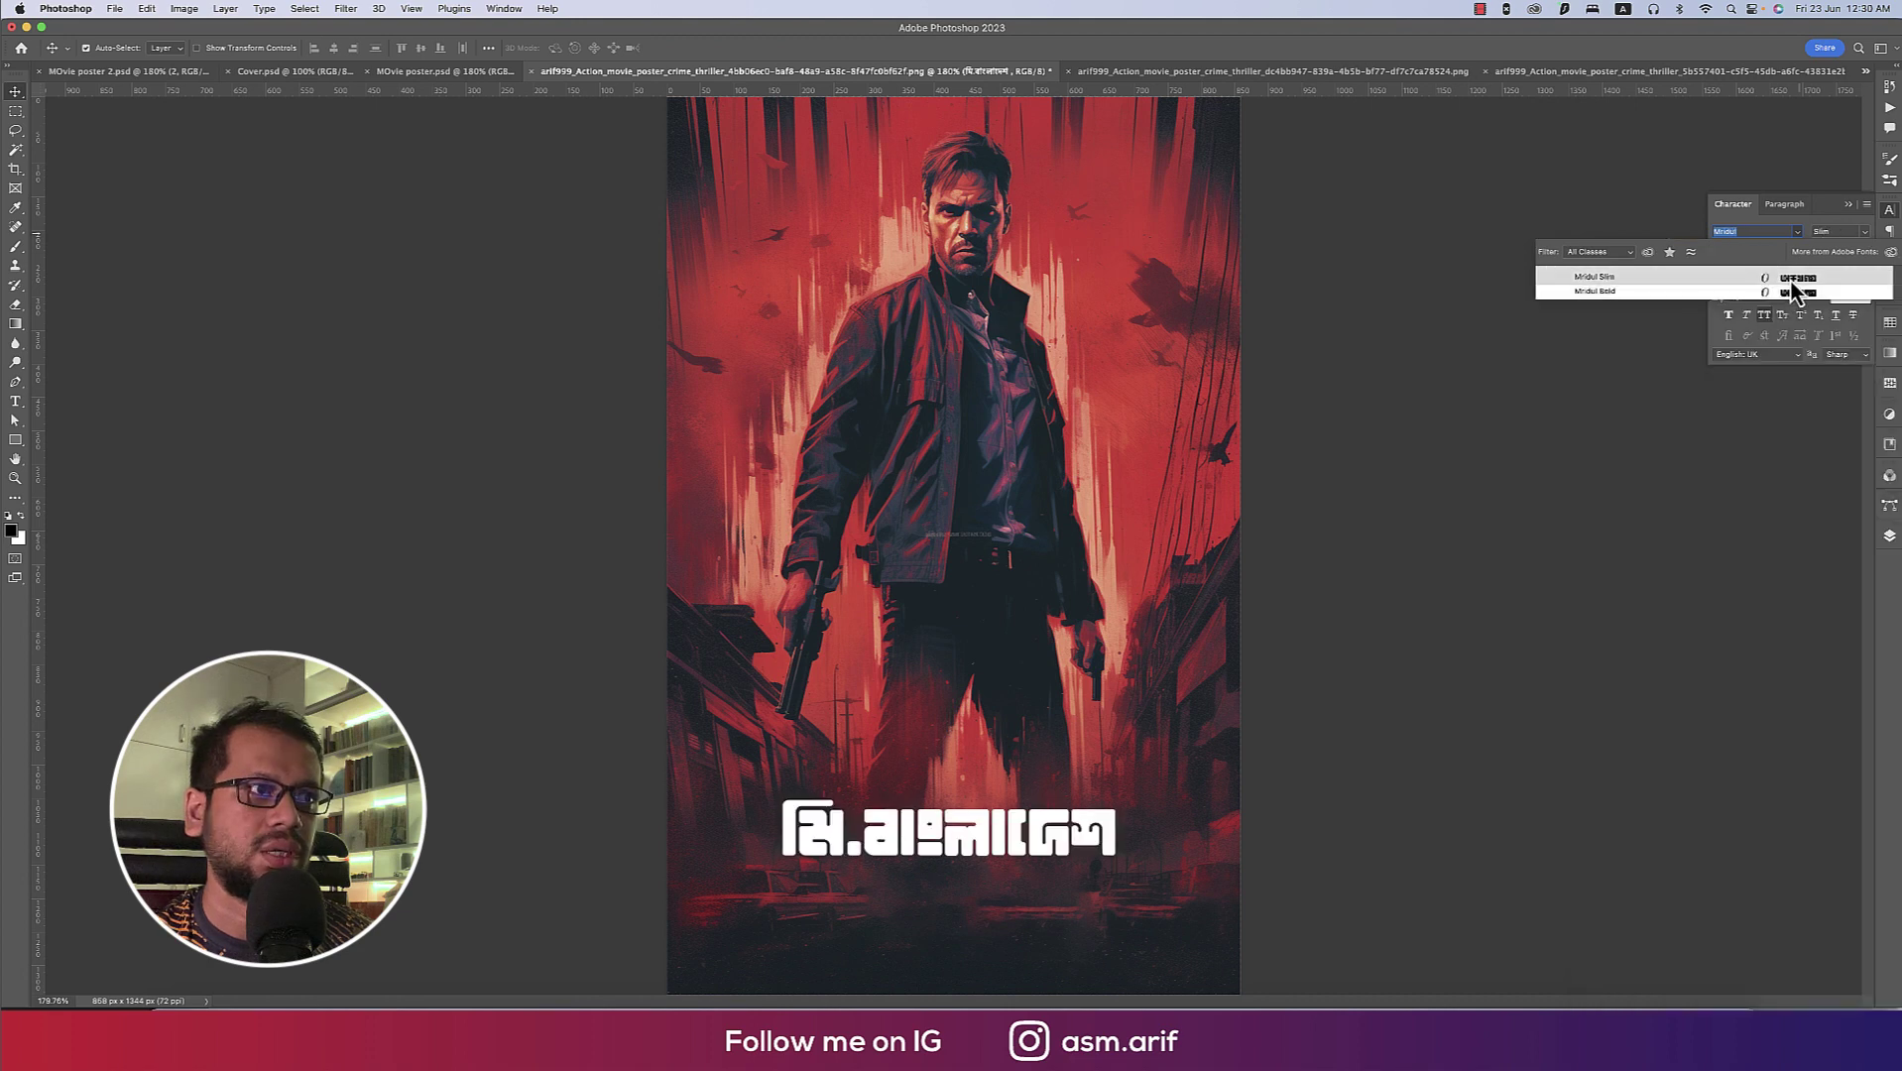
{"action": "left_click", "coordinate": [1790, 279]}
Change the title to read মিশন above বাংলাদেশ using Bangla input.
{"action": "double_click", "coordinate": [904, 851]}
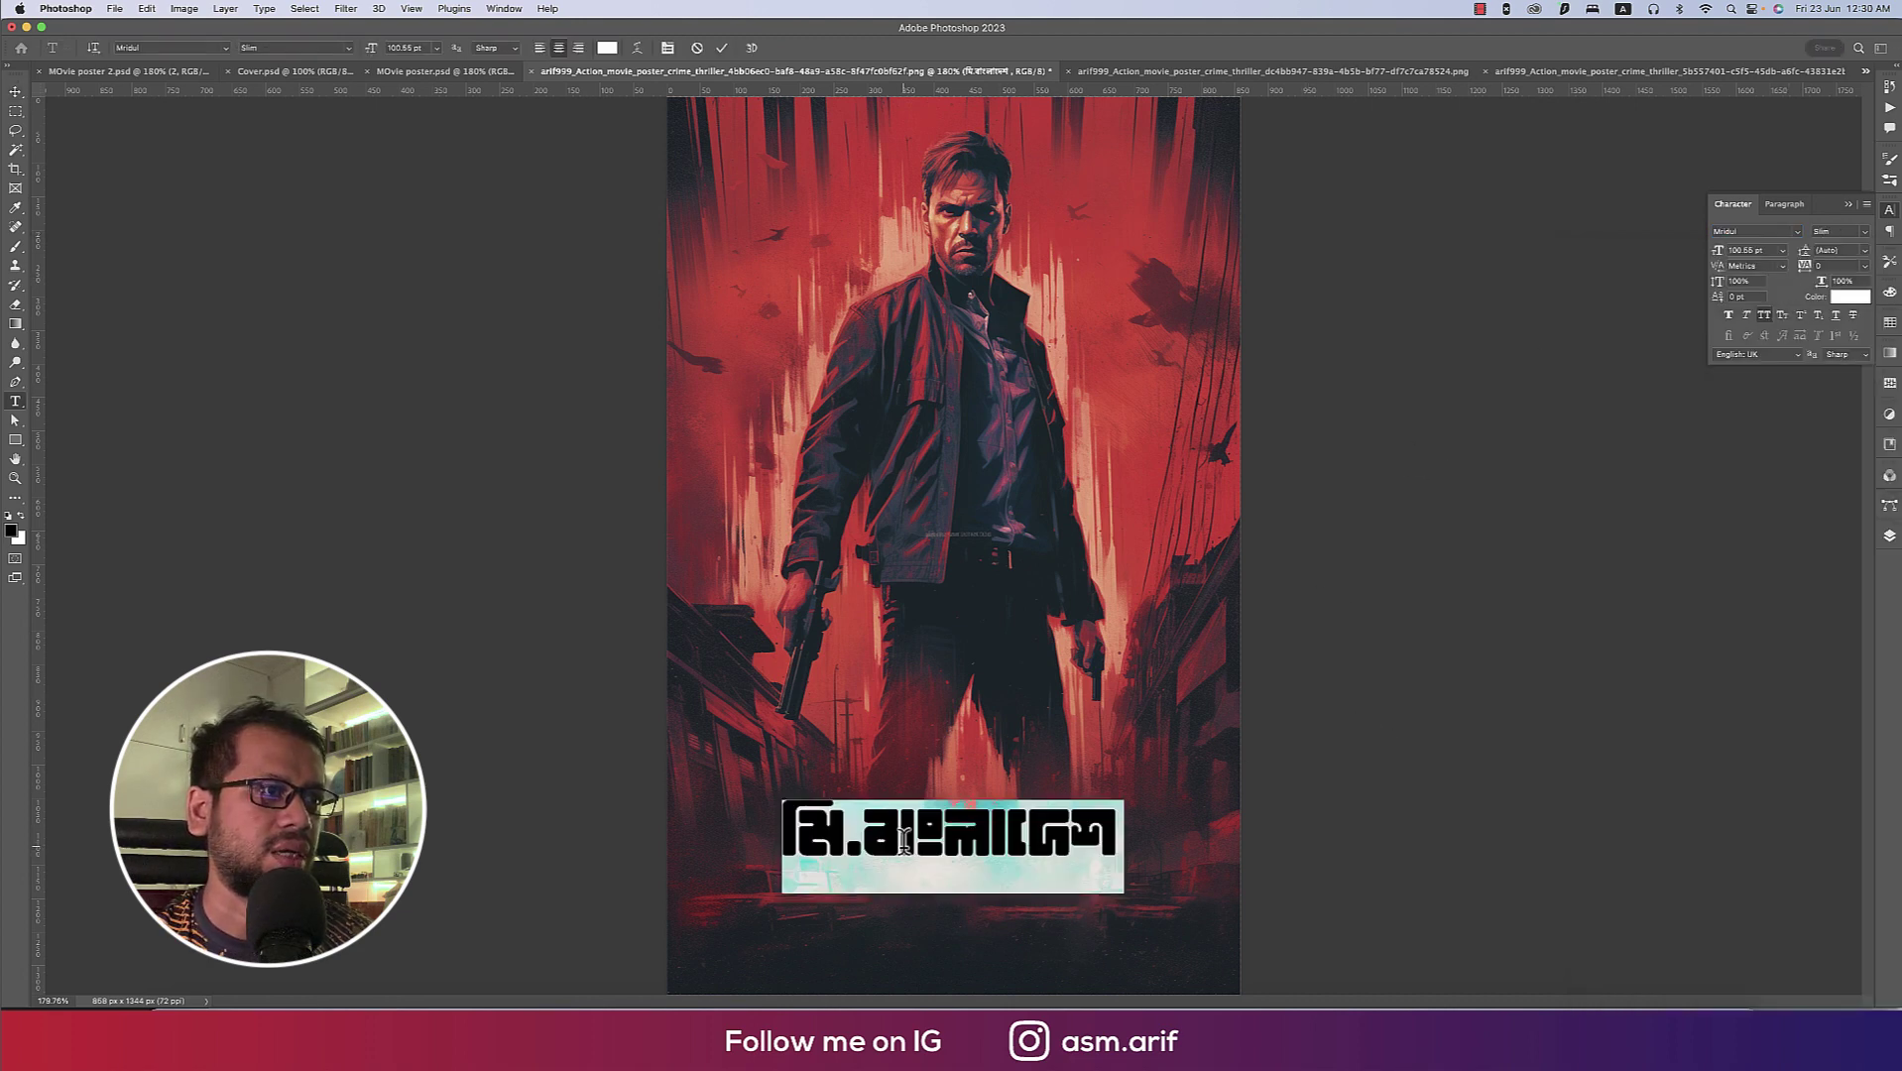
{"action": "left_click", "coordinate": [859, 838]}
{"action": "left_click_drag", "start_coordinate": [859, 838], "coordinate": [773, 828]}
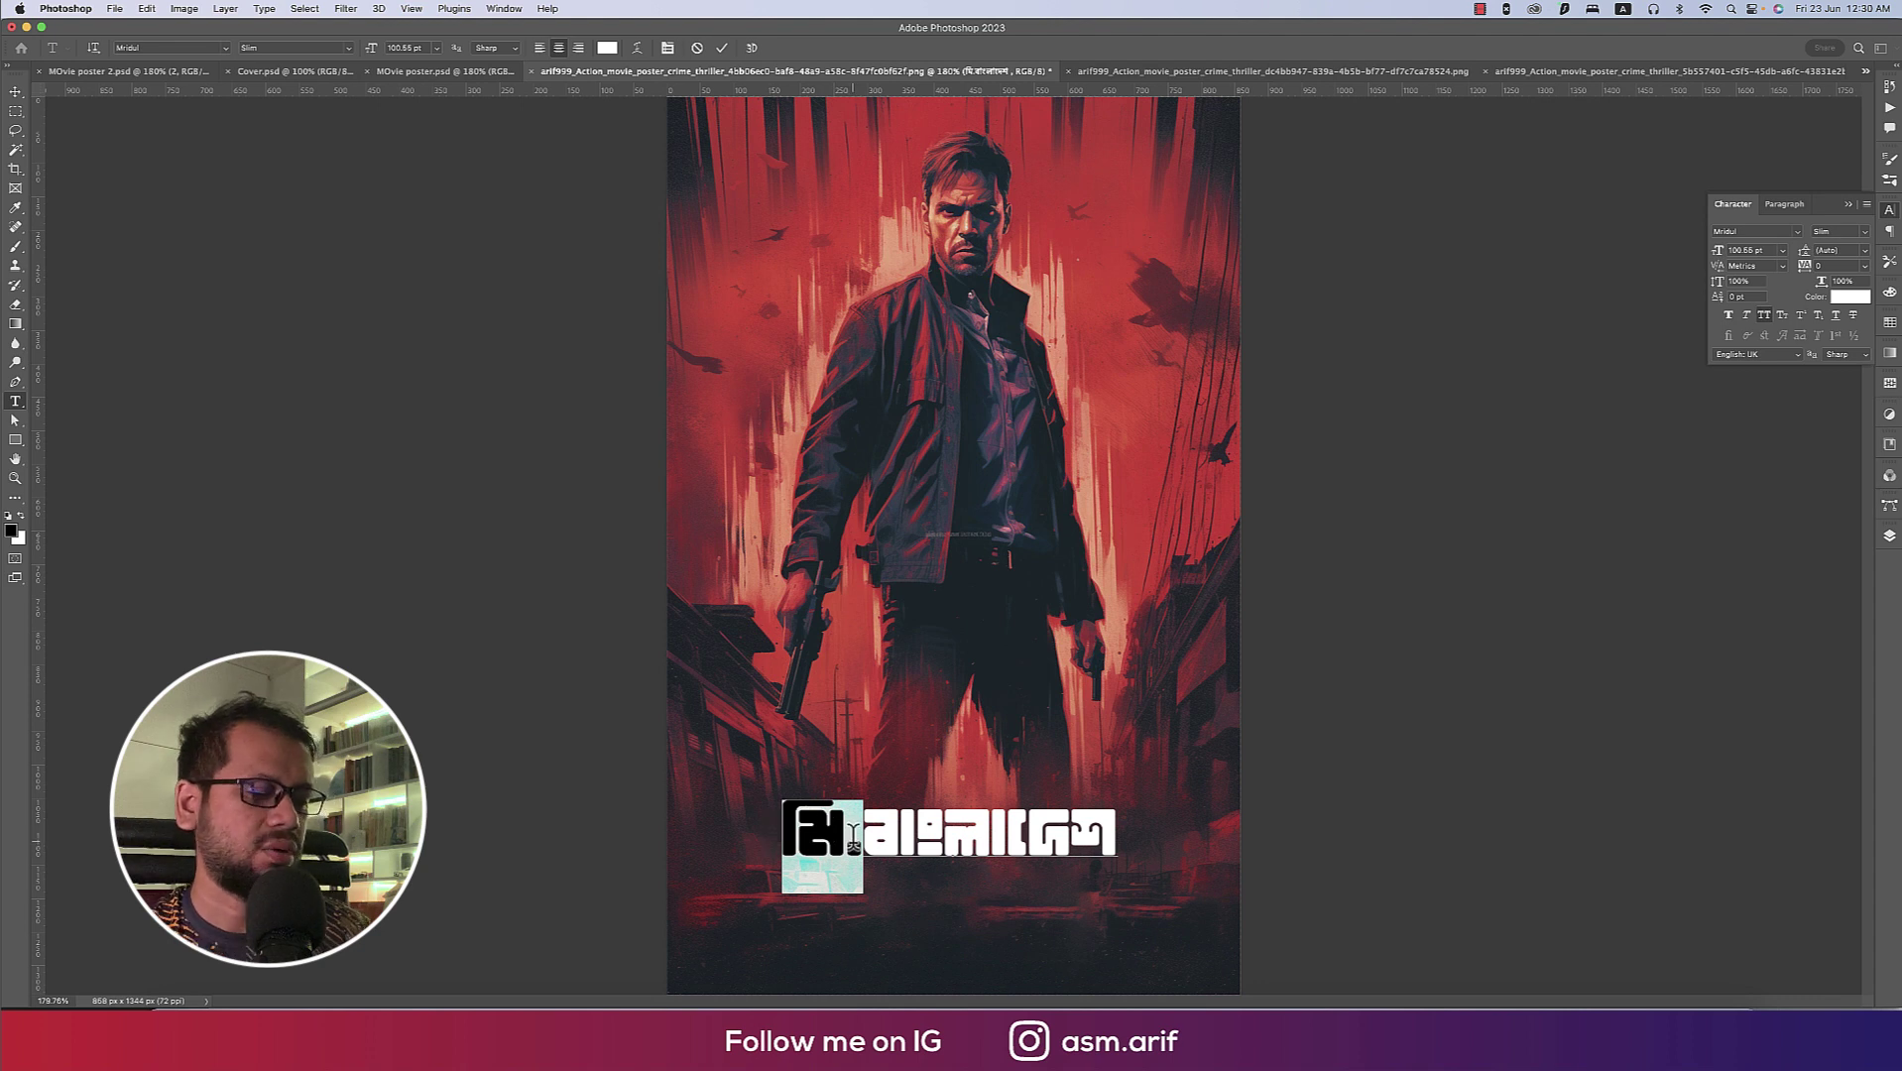
{"action": "left_click", "coordinate": [853, 836]}
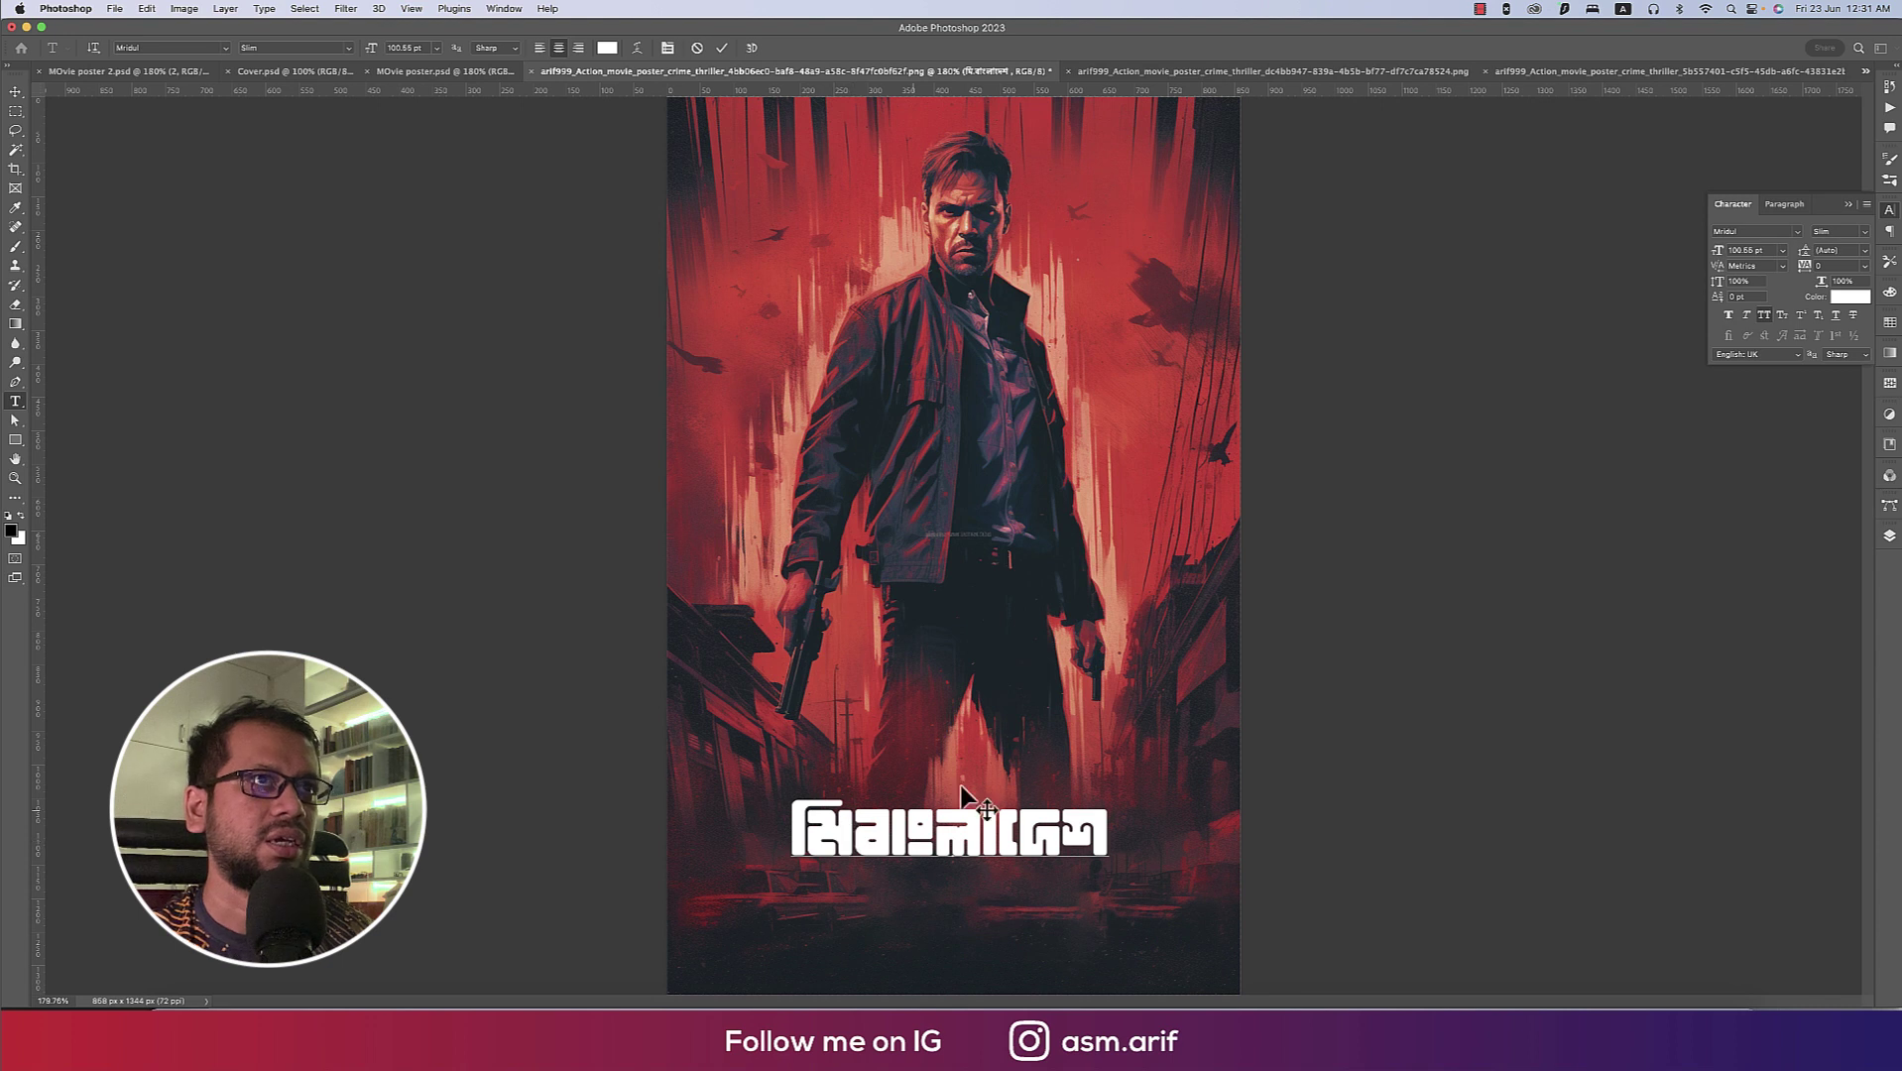
{"action": "left_click", "coordinate": [1627, 17]}
{"action": "left_click", "coordinate": [1641, 49]}
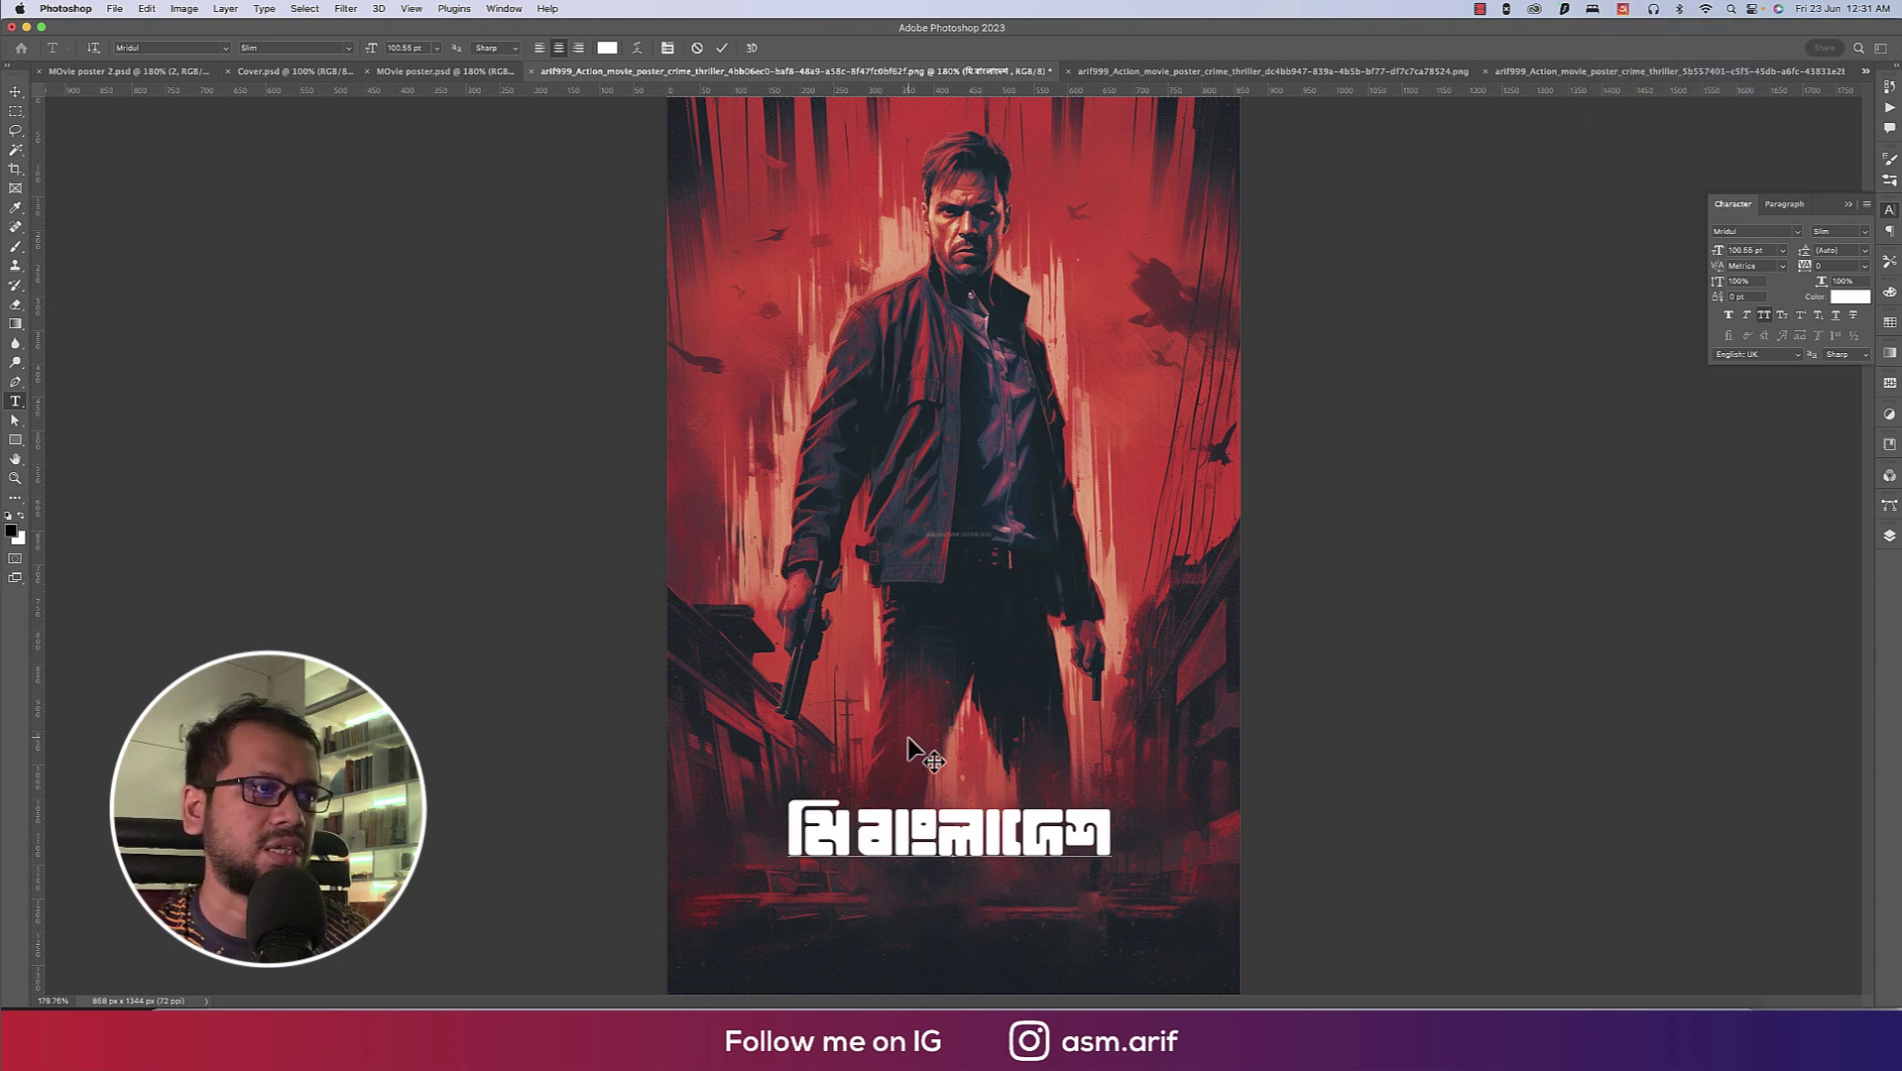
{"action": "type", "text": "son"}
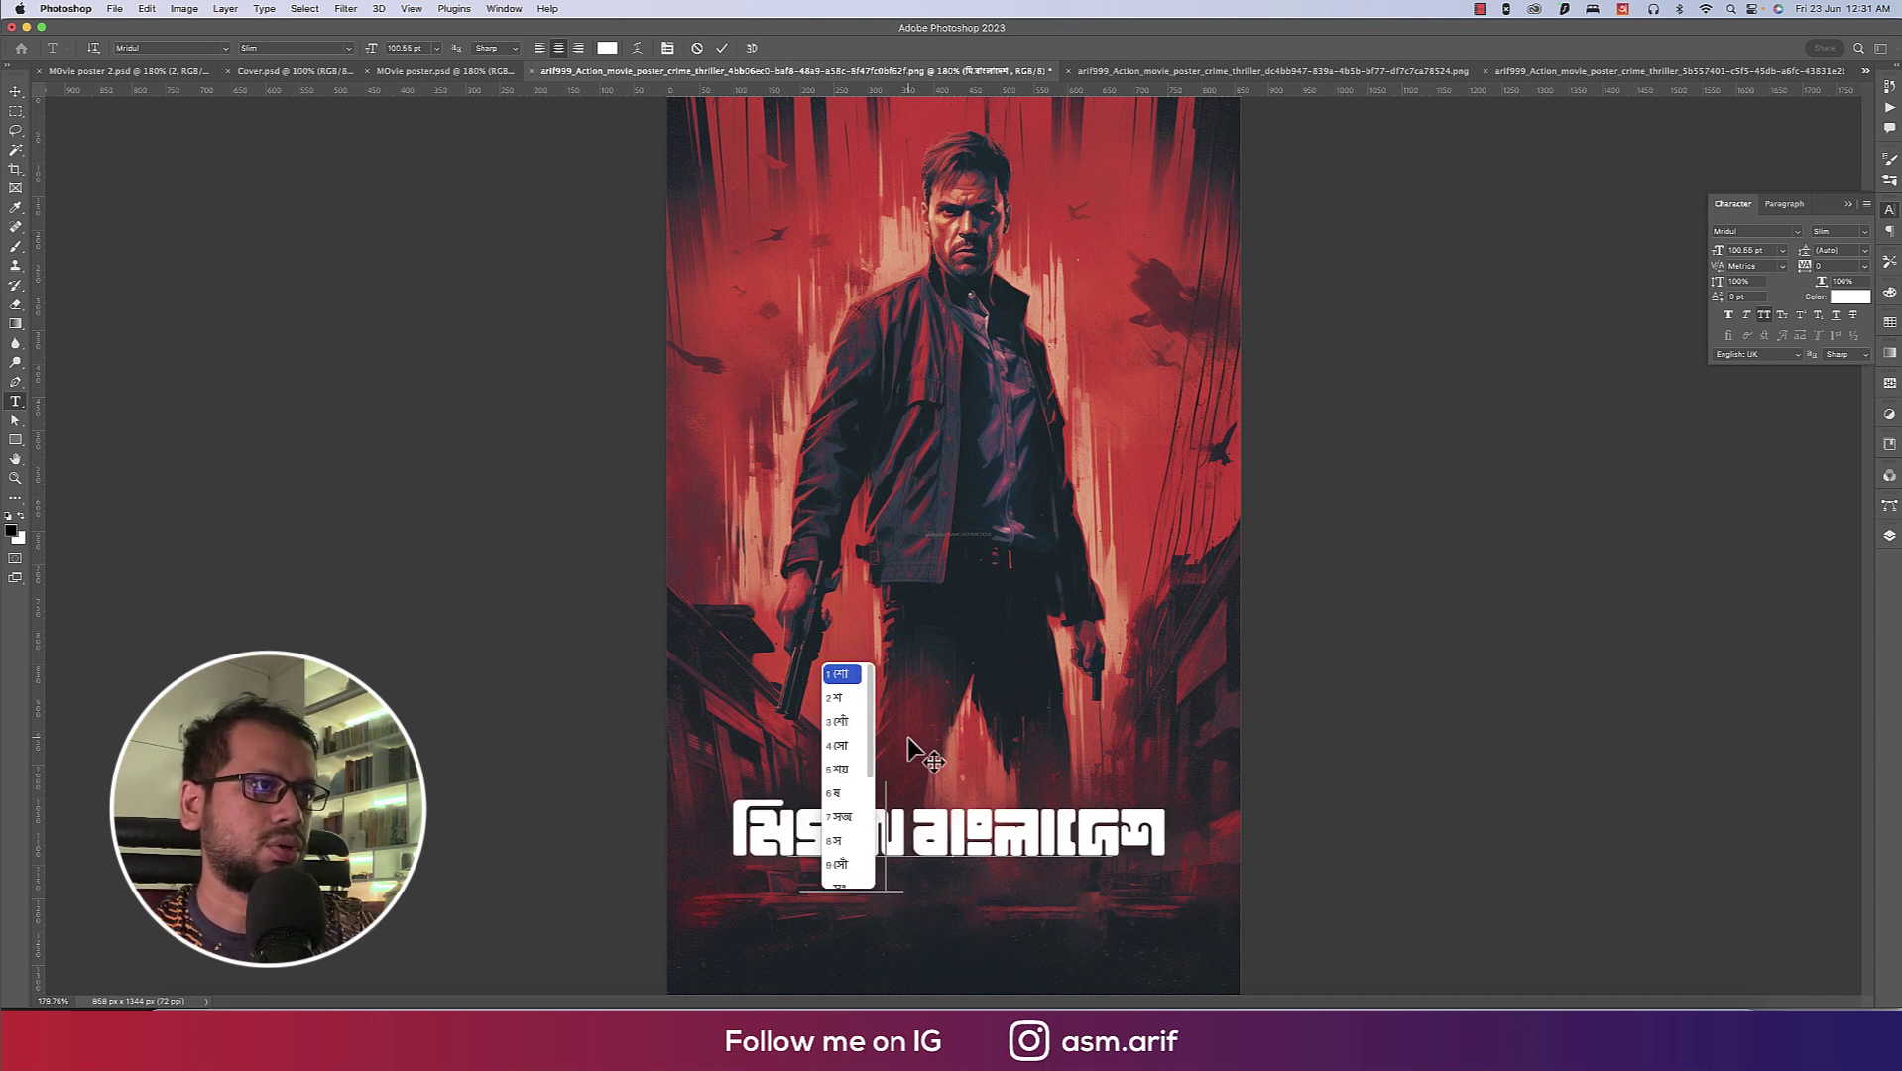
{"action": "key", "text": "BackSpace"}
{"action": "key", "text": "BackSpace"}
{"action": "type", "text": "n"}
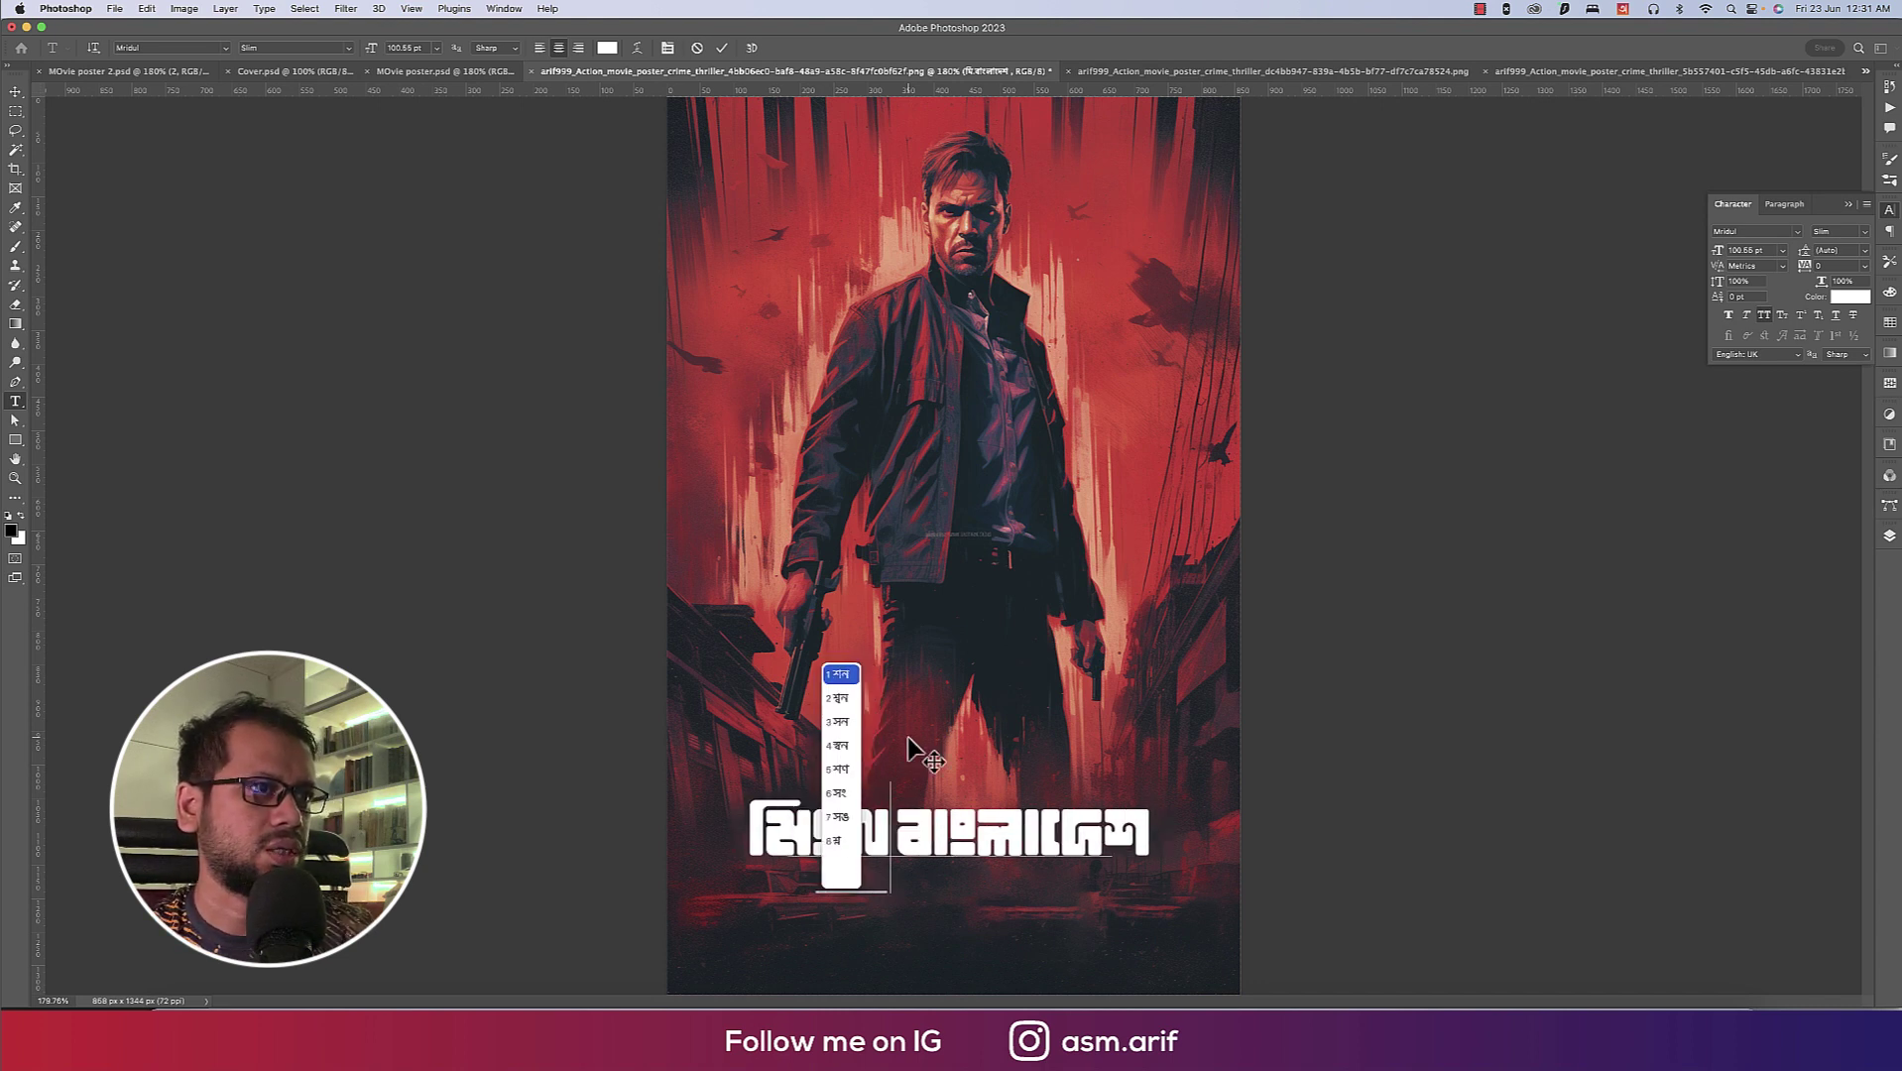
{"action": "key", "text": "Return"}
{"action": "key", "text": "Return"}
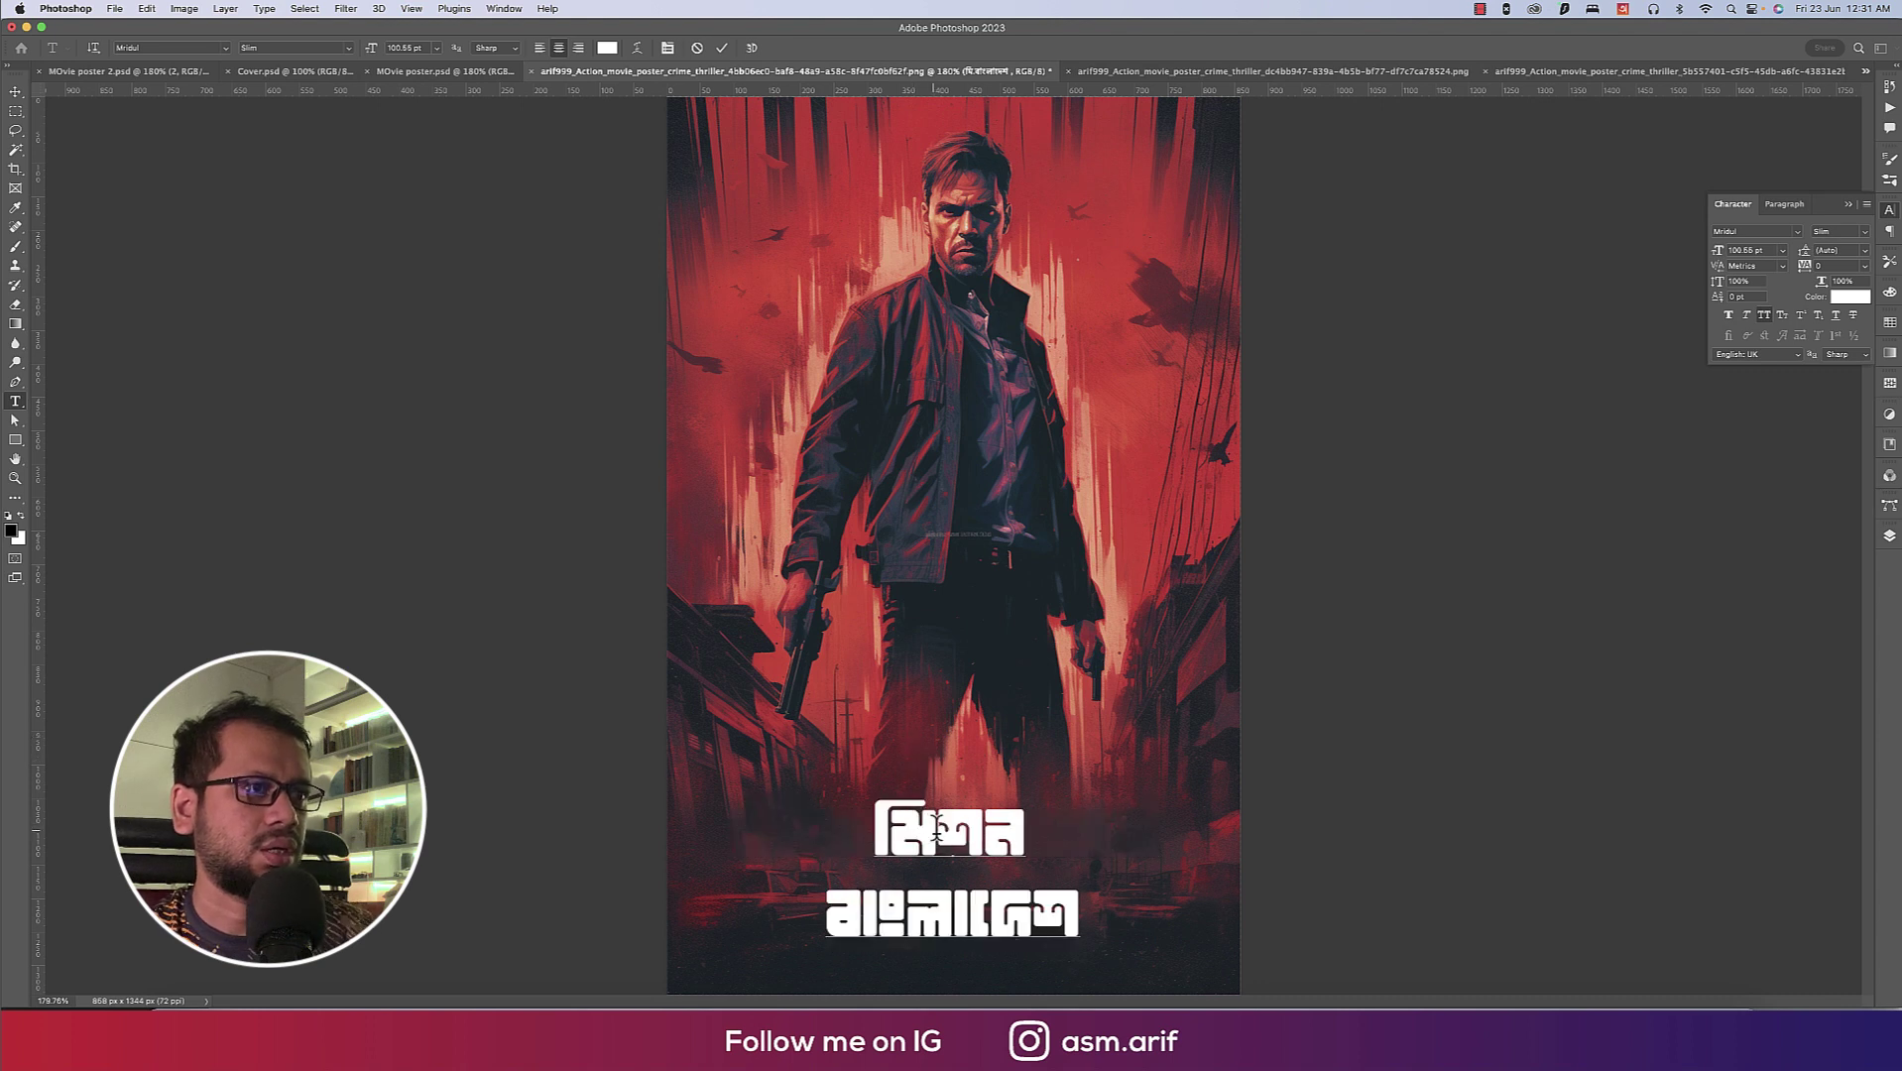
{"action": "left_click", "coordinate": [15, 94]}
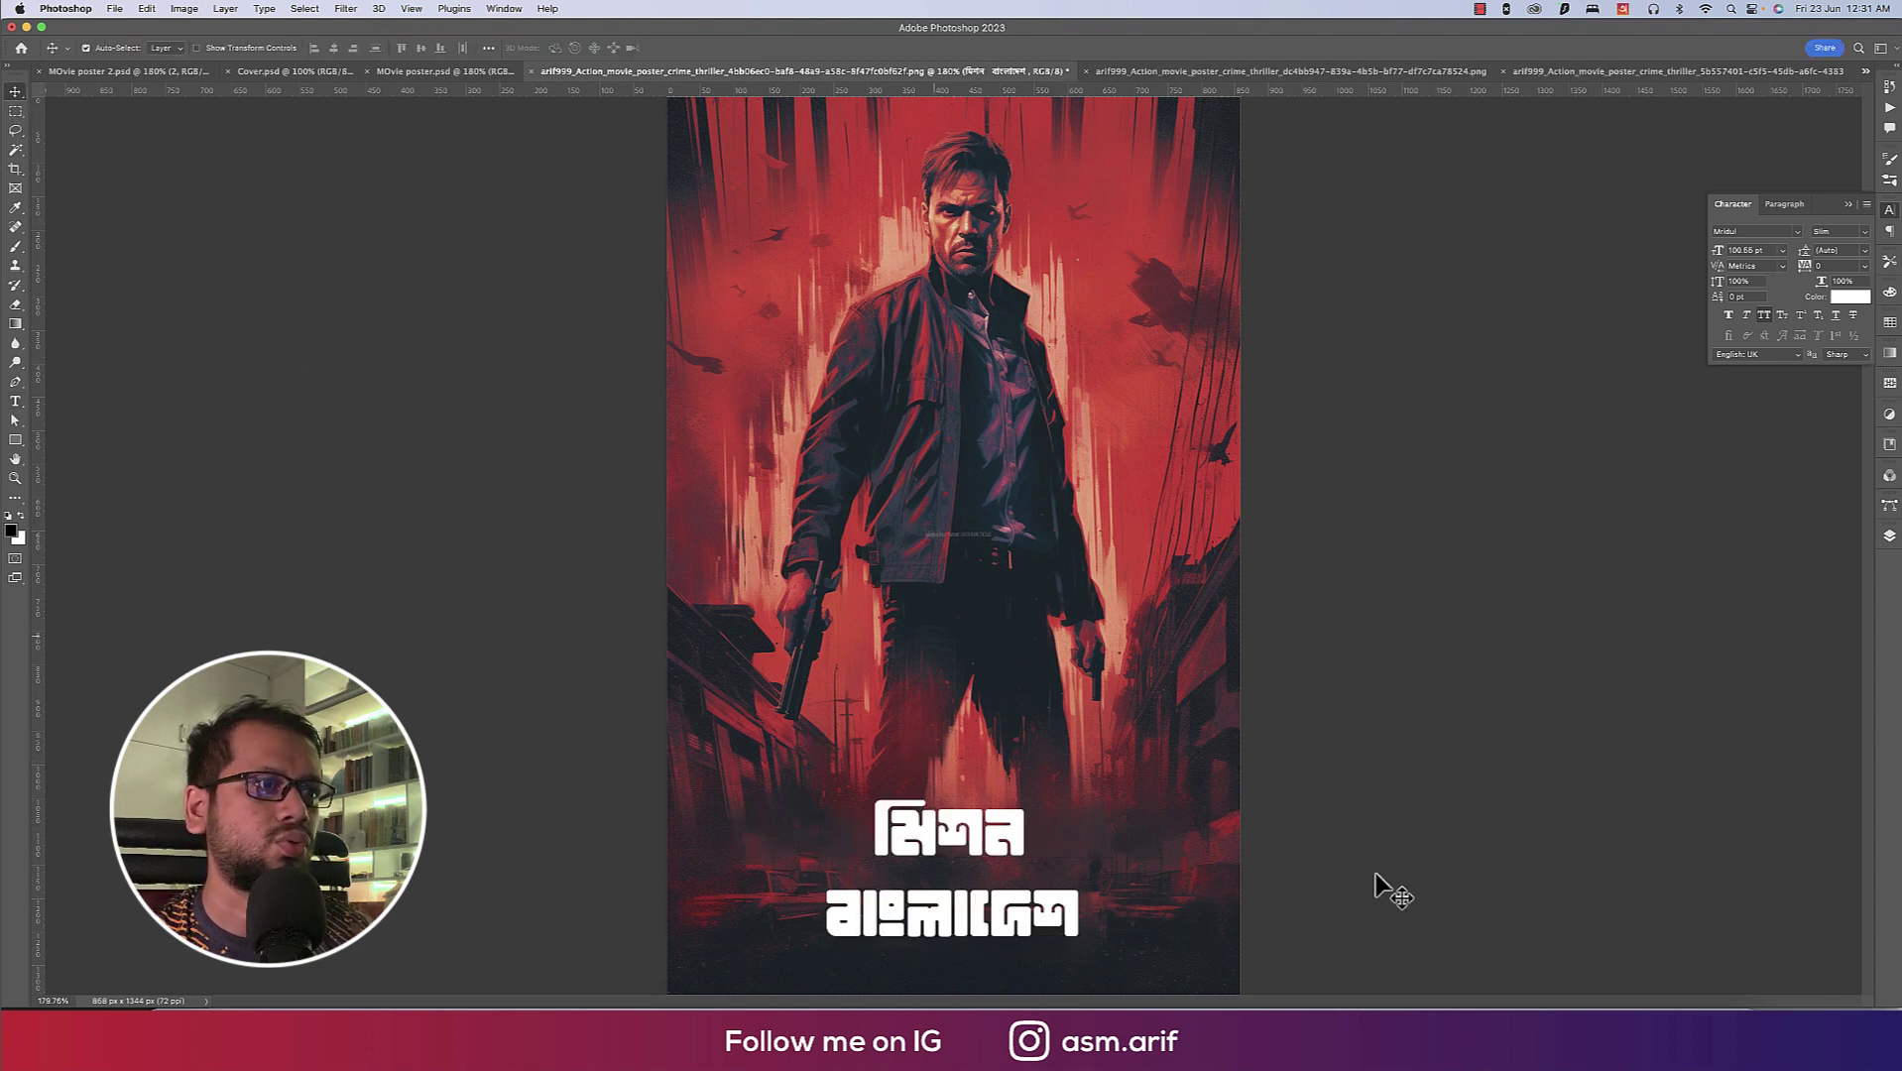
Set the title's leading to 77 pt in the Character panel.
{"action": "left_click", "coordinate": [1865, 251]}
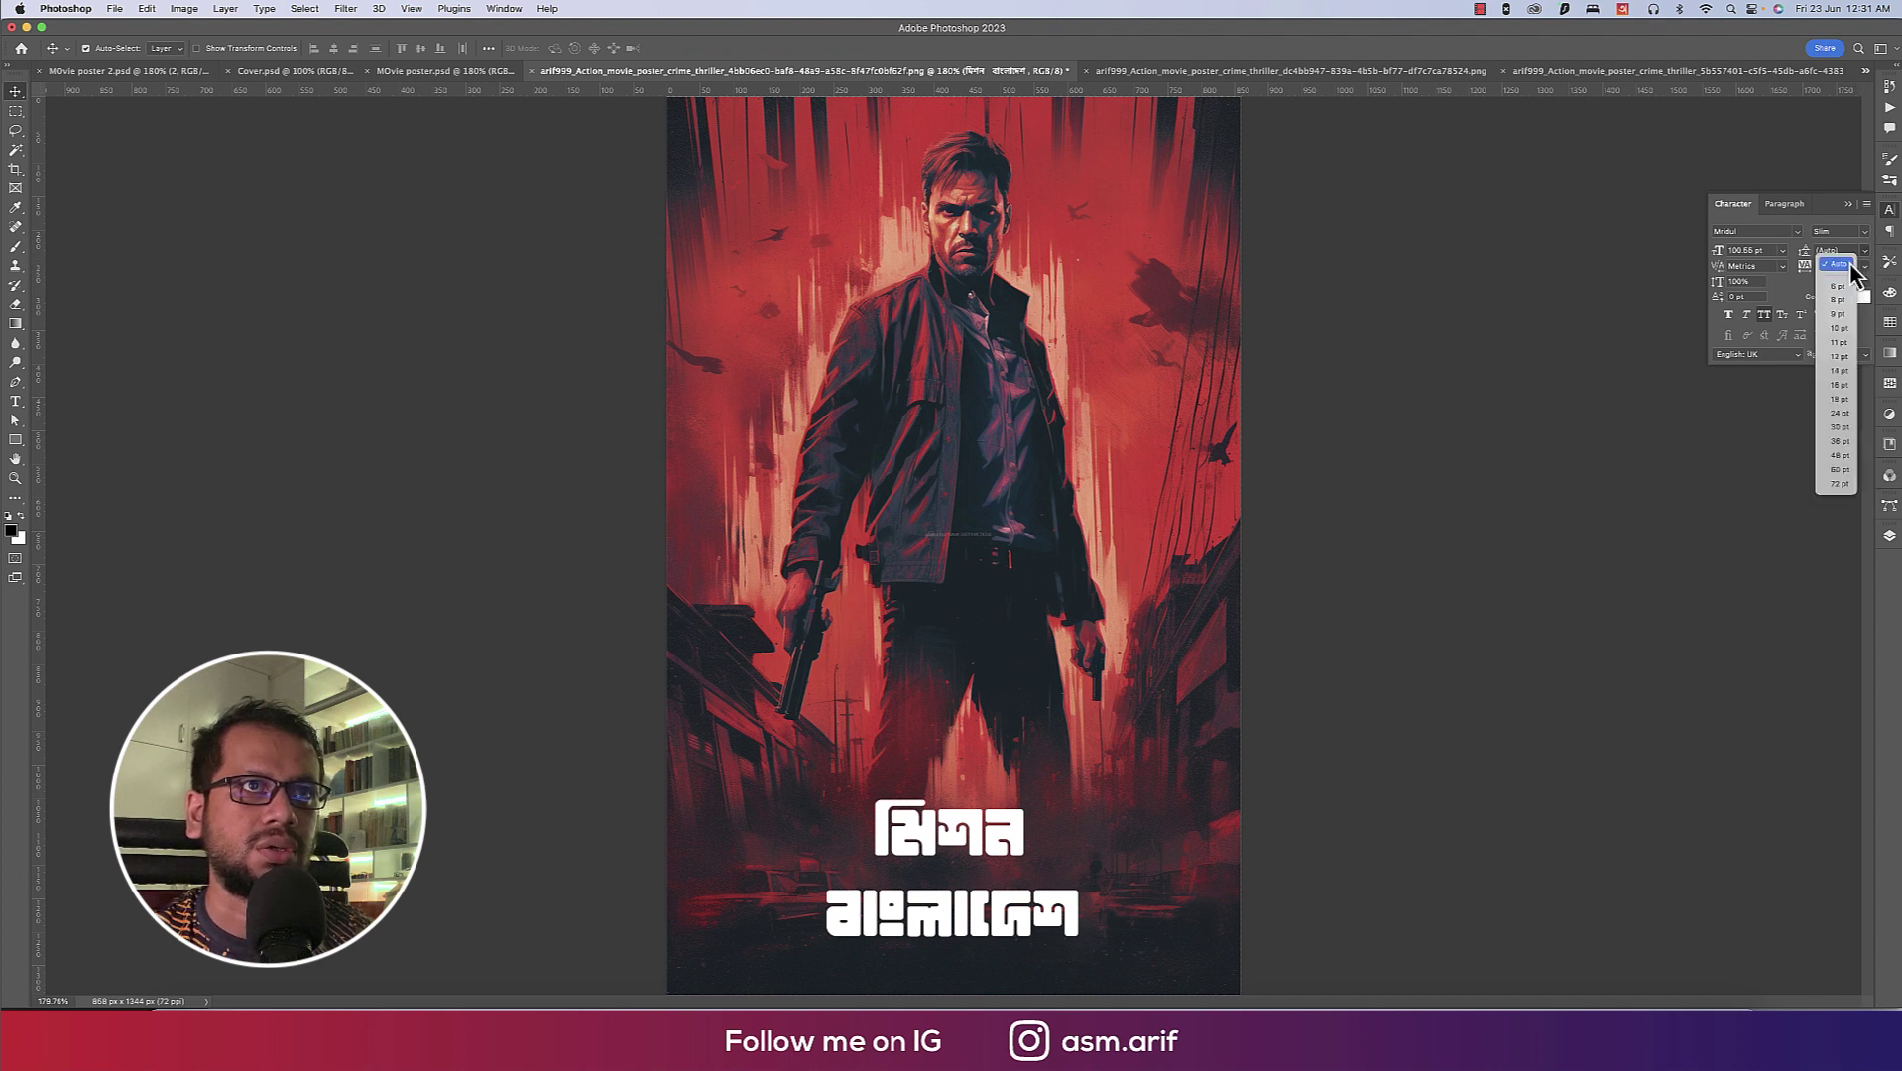
{"action": "left_click", "coordinate": [1833, 266]}
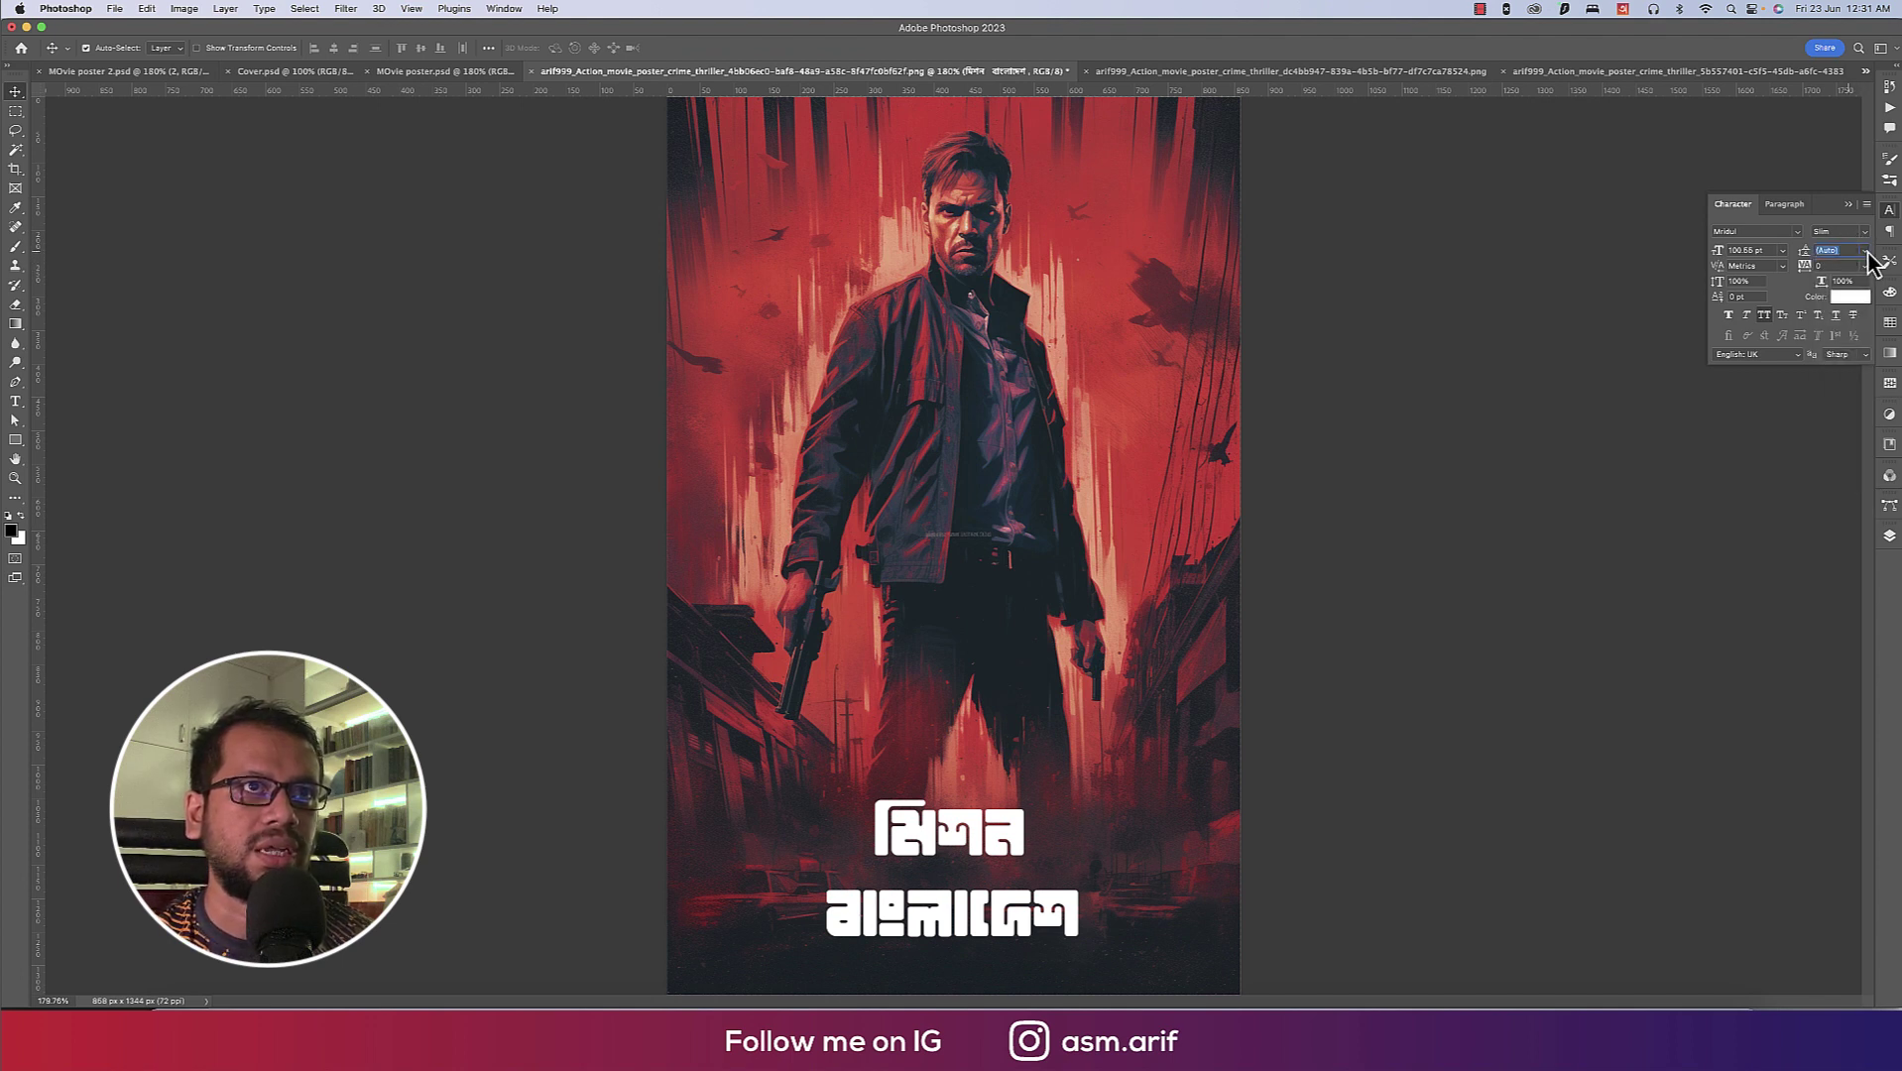
{"action": "left_click", "coordinate": [1866, 250]}
{"action": "left_click", "coordinate": [1852, 263]}
{"action": "scroll", "coordinate": [1850, 263], "scroll_direction": "down", "scroll_amount": 2}
{"action": "scroll", "coordinate": [1850, 264], "scroll_direction": "down", "scroll_amount": 2}
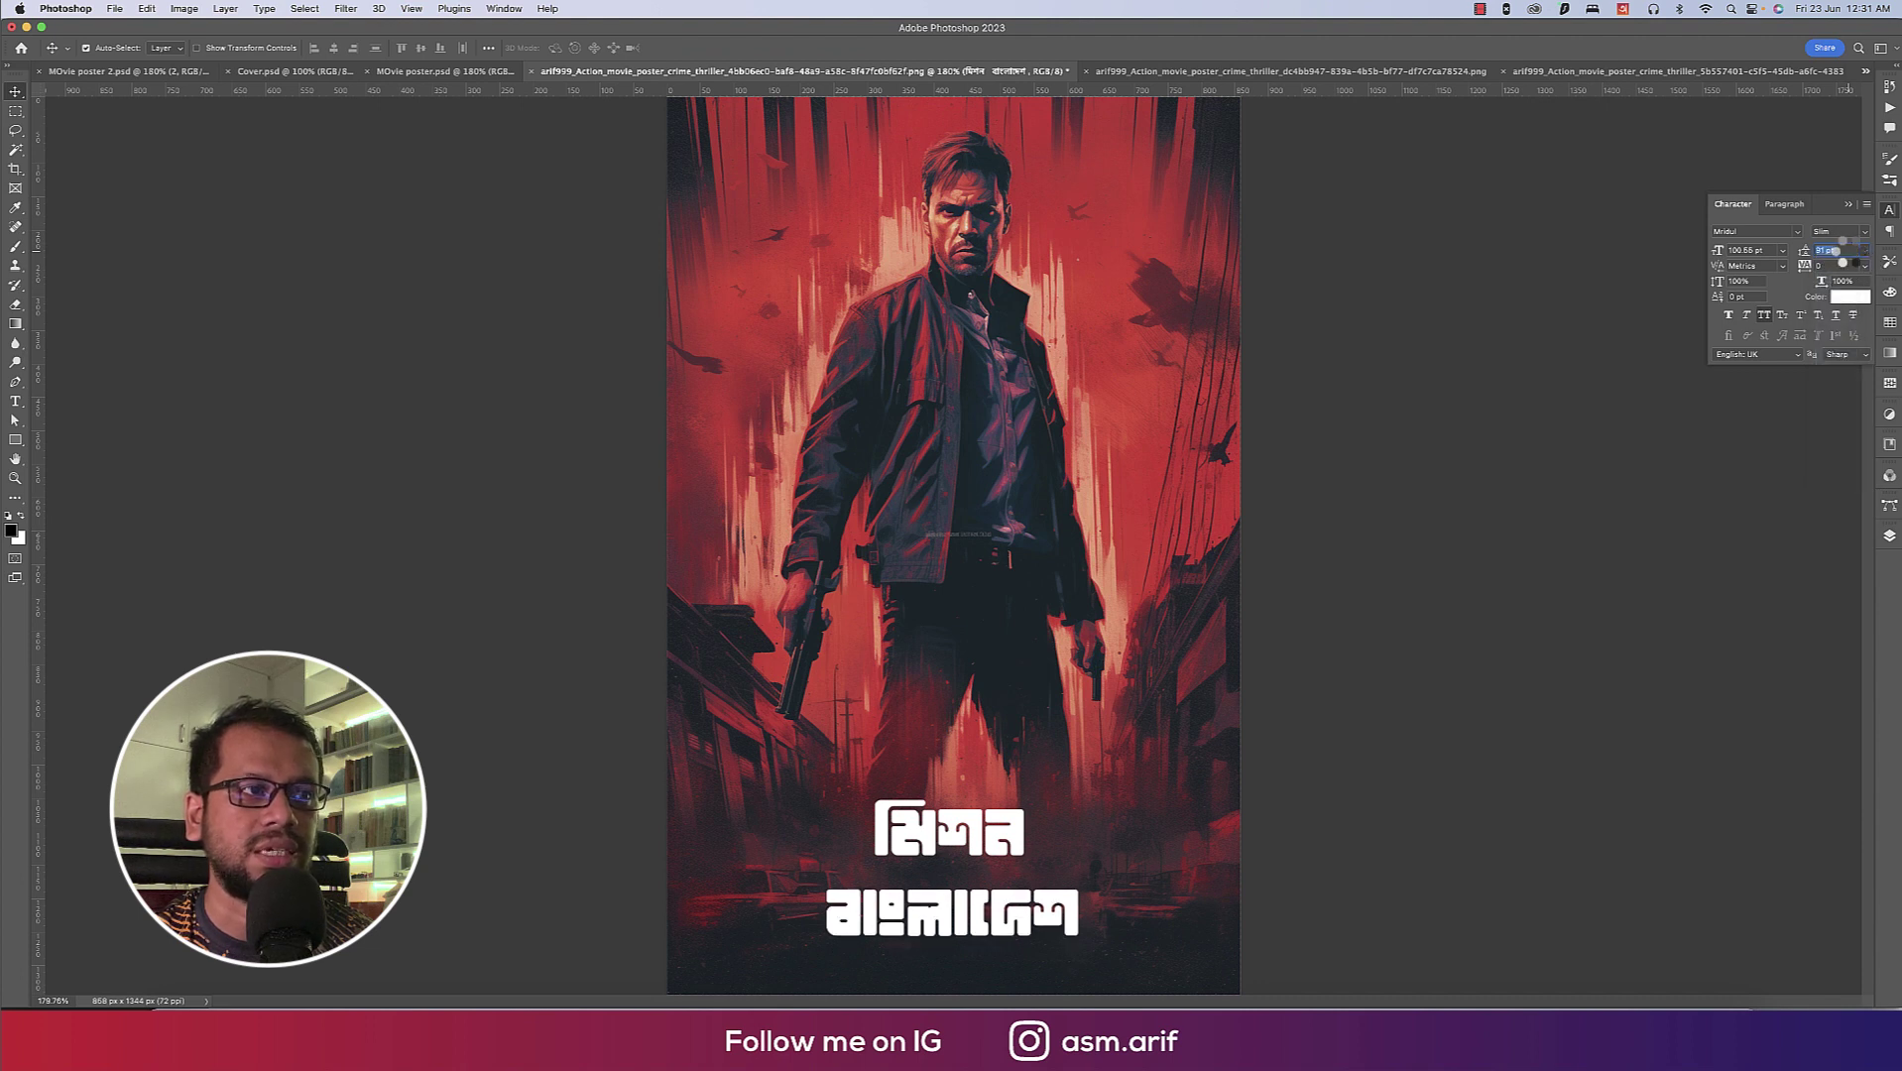
{"action": "scroll", "coordinate": [1845, 250], "scroll_direction": "down", "scroll_amount": 5}
{"action": "scroll", "coordinate": [1846, 248], "scroll_direction": "up", "scroll_amount": 2}
{"action": "scroll", "coordinate": [1847, 248], "scroll_direction": "up", "scroll_amount": 4}
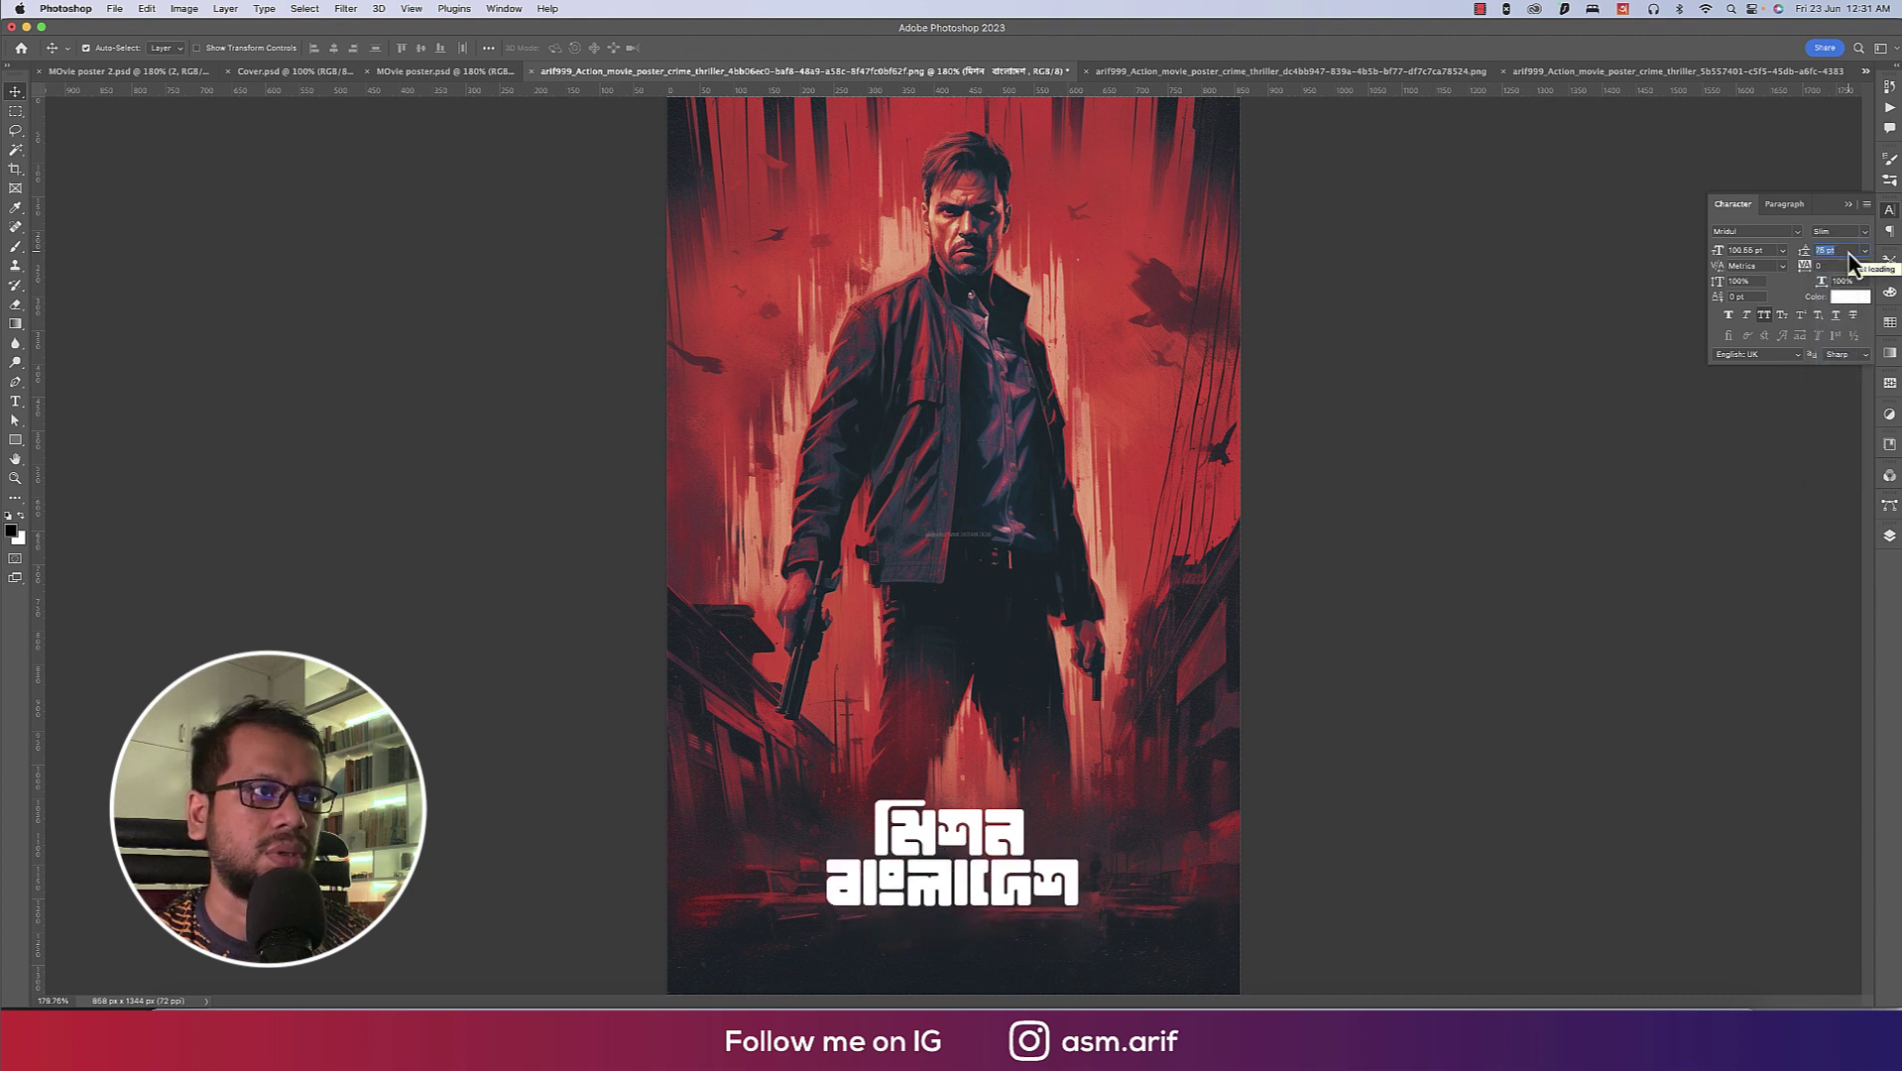
{"action": "scroll", "coordinate": [1847, 247], "scroll_direction": "up", "scroll_amount": 2}
{"action": "scroll", "coordinate": [1846, 248], "scroll_direction": "up", "scroll_amount": 2}
{"action": "key", "text": "Return"}
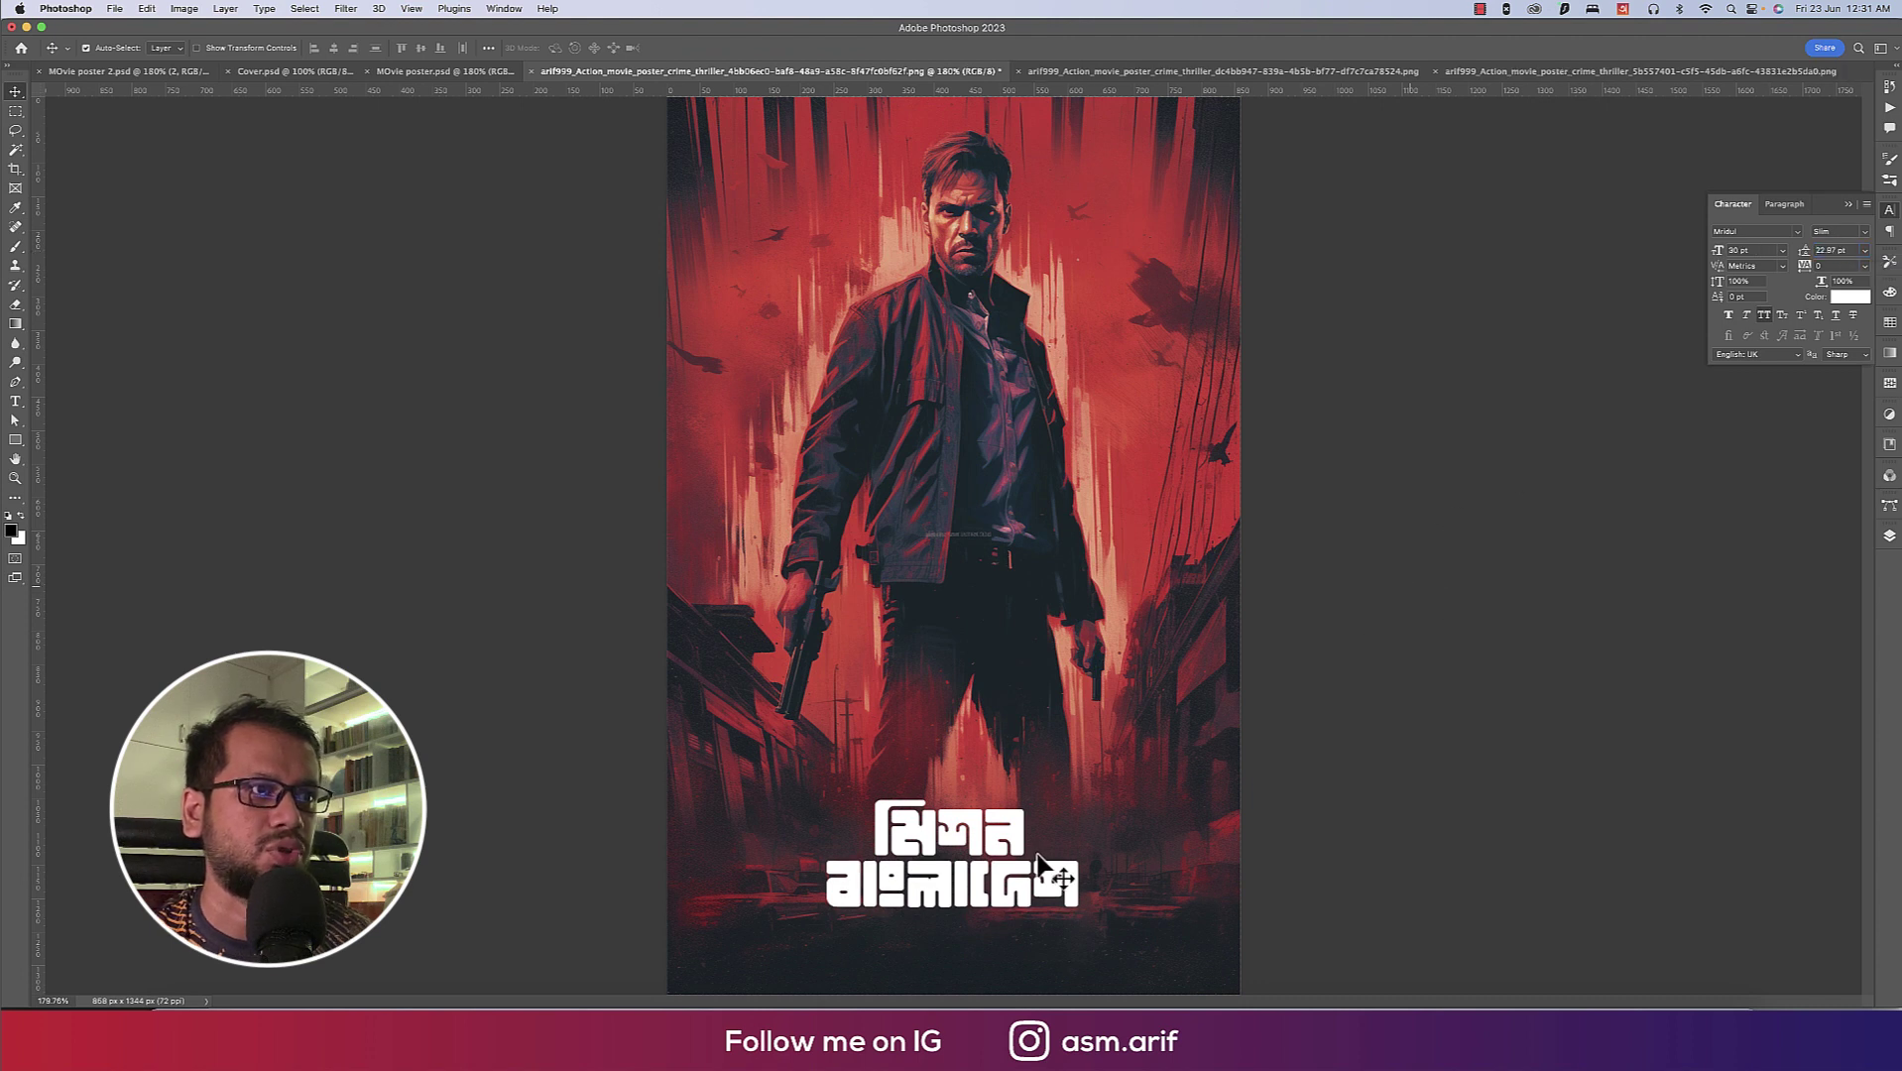
Scale the title up about 164% across the lower poster.
{"action": "key", "text": "ctrl+t"}
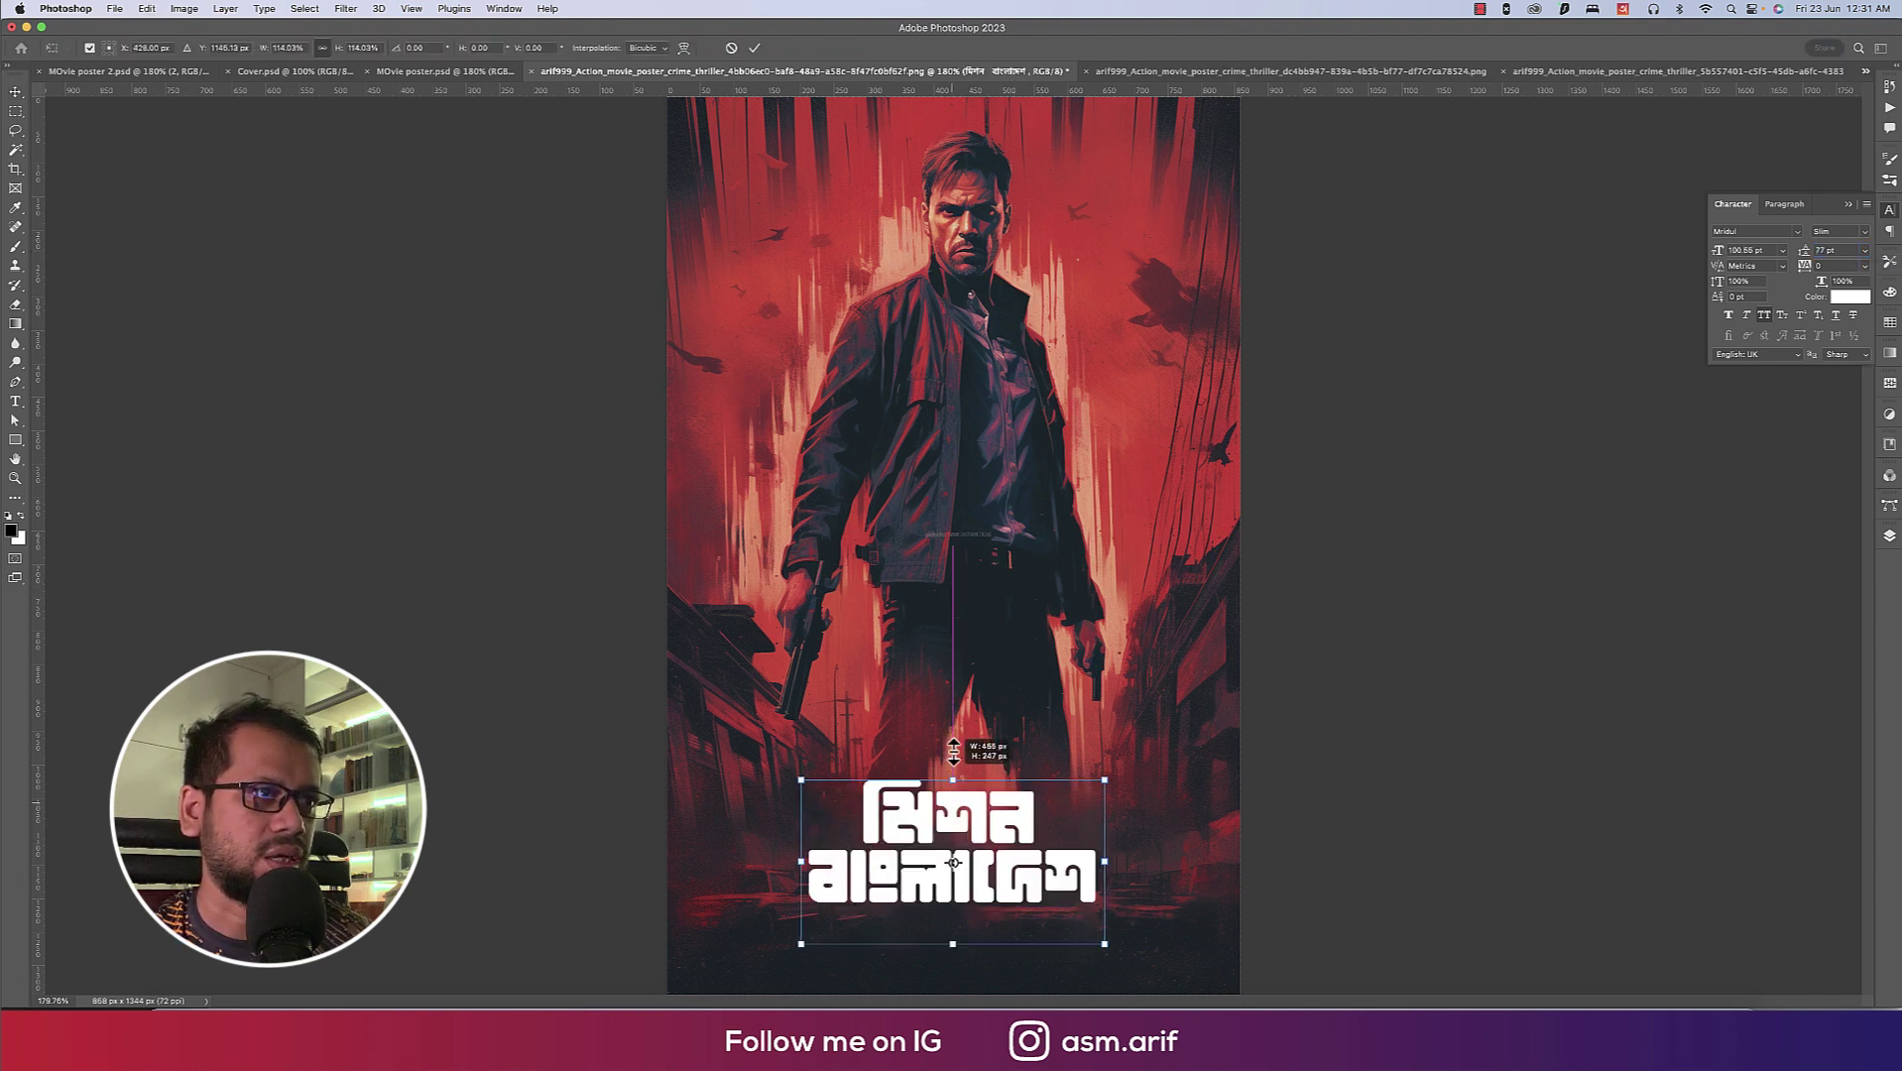
{"action": "mouse_move", "coordinate": [1112, 912]}
{"action": "left_mouse_down"}
{"action": "mouse_move", "coordinate": [1171, 943]}
{"action": "mouse_move", "coordinate": [1091, 915]}
{"action": "left_mouse_up"}
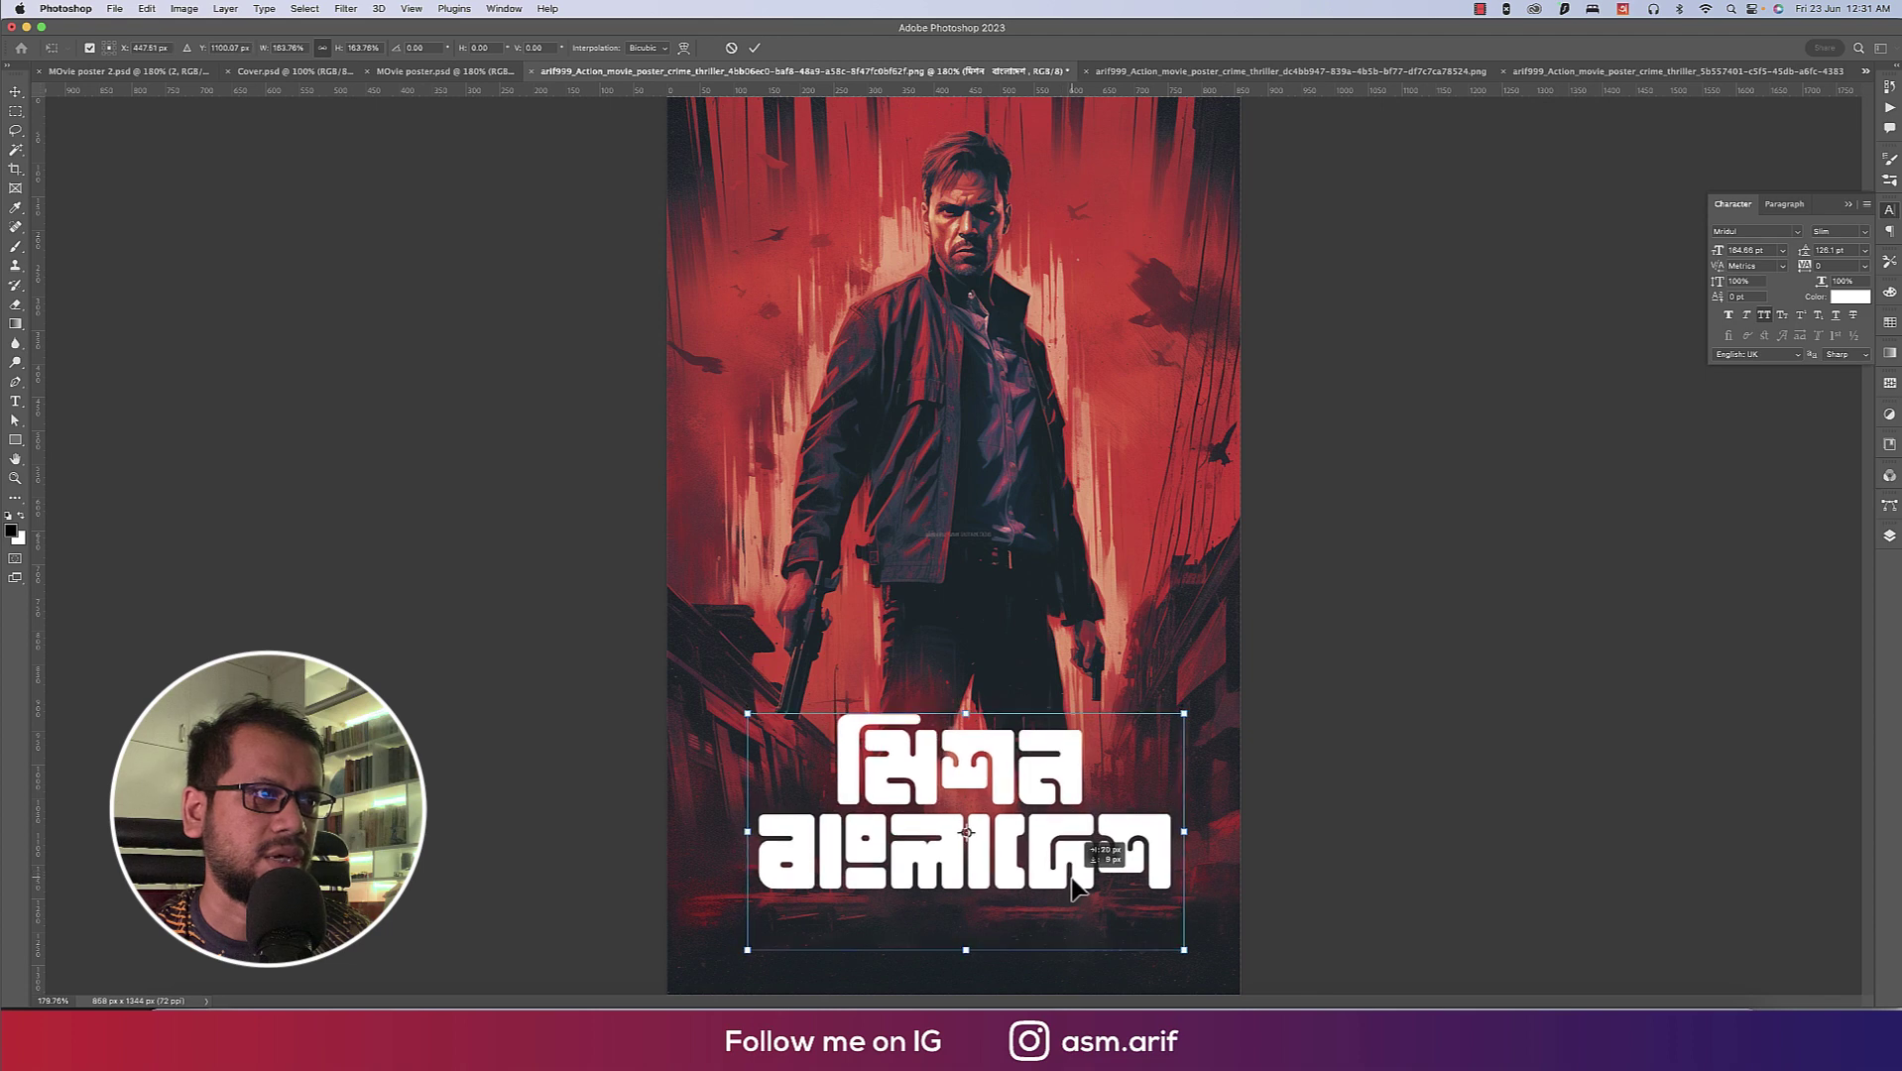
{"action": "key", "text": "Return"}
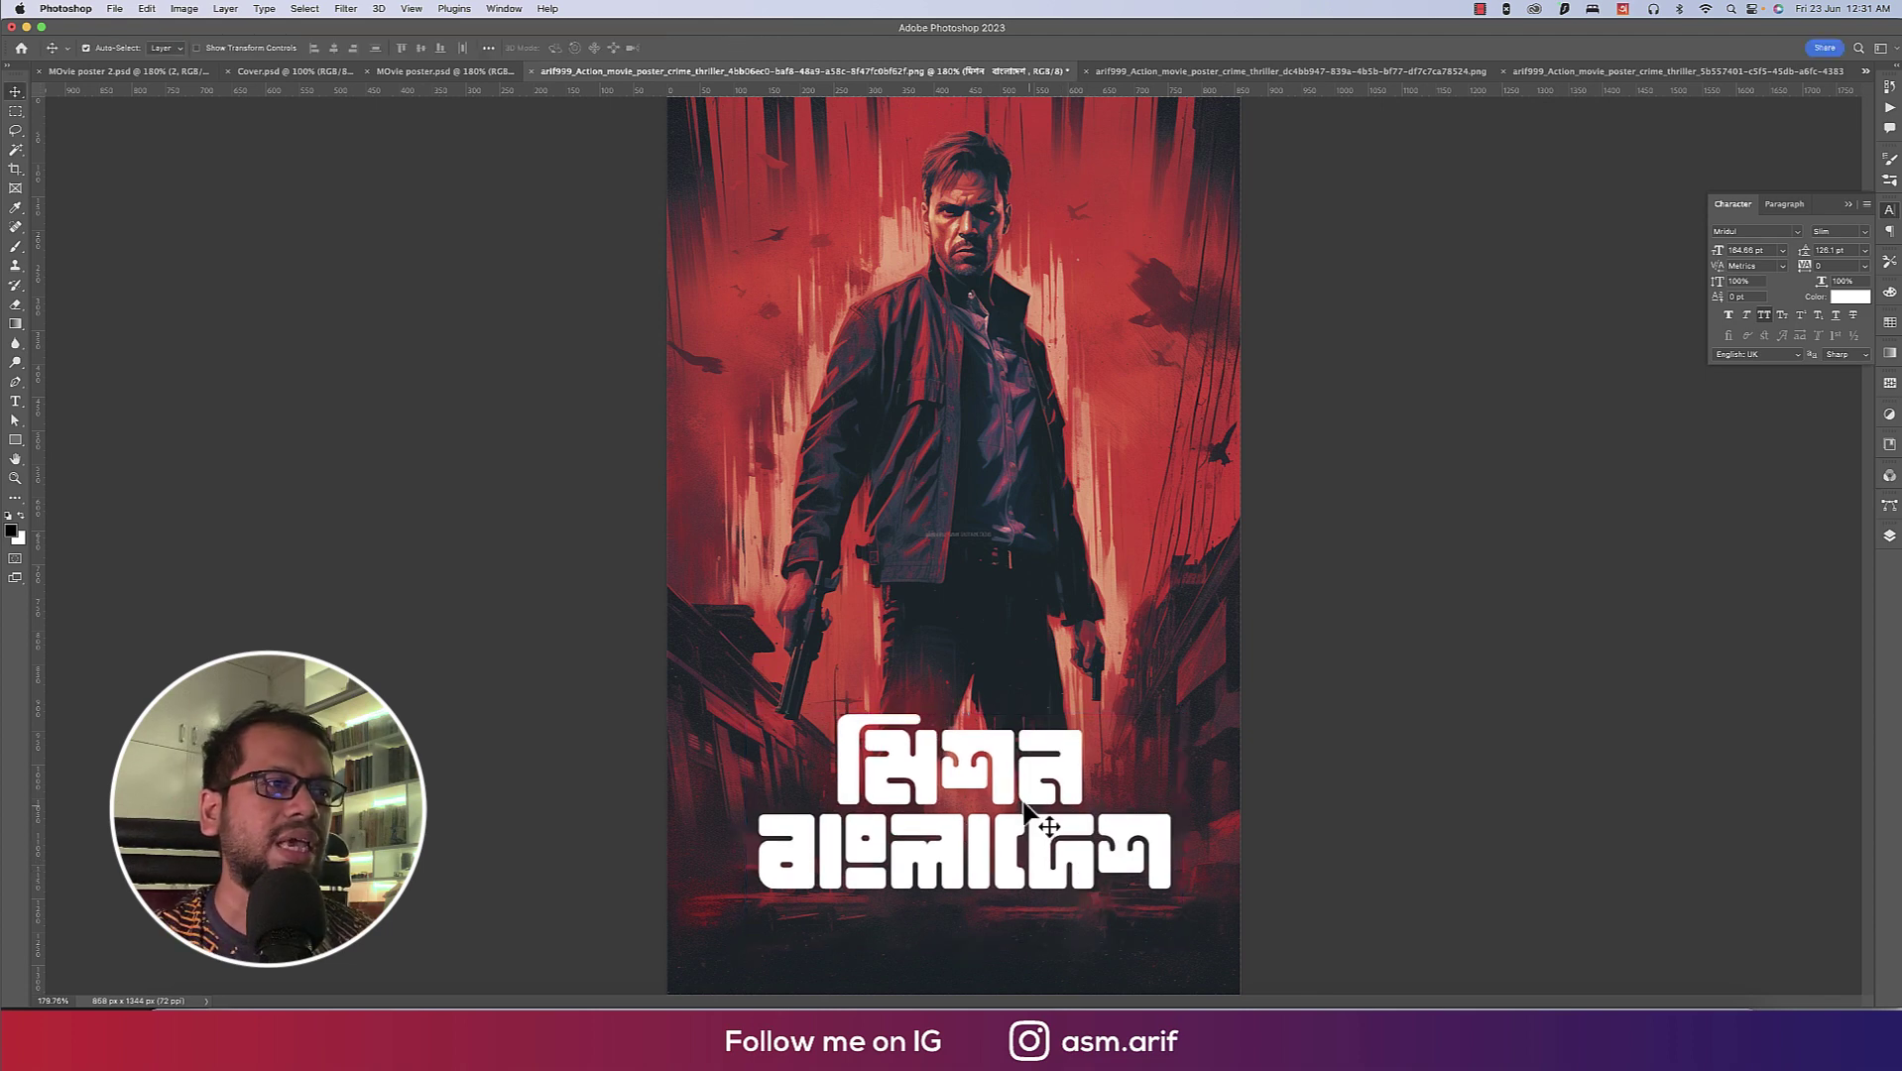
Recolour the title peach by sampling the skin tone of the man's face.
{"action": "left_click", "coordinate": [1847, 299]}
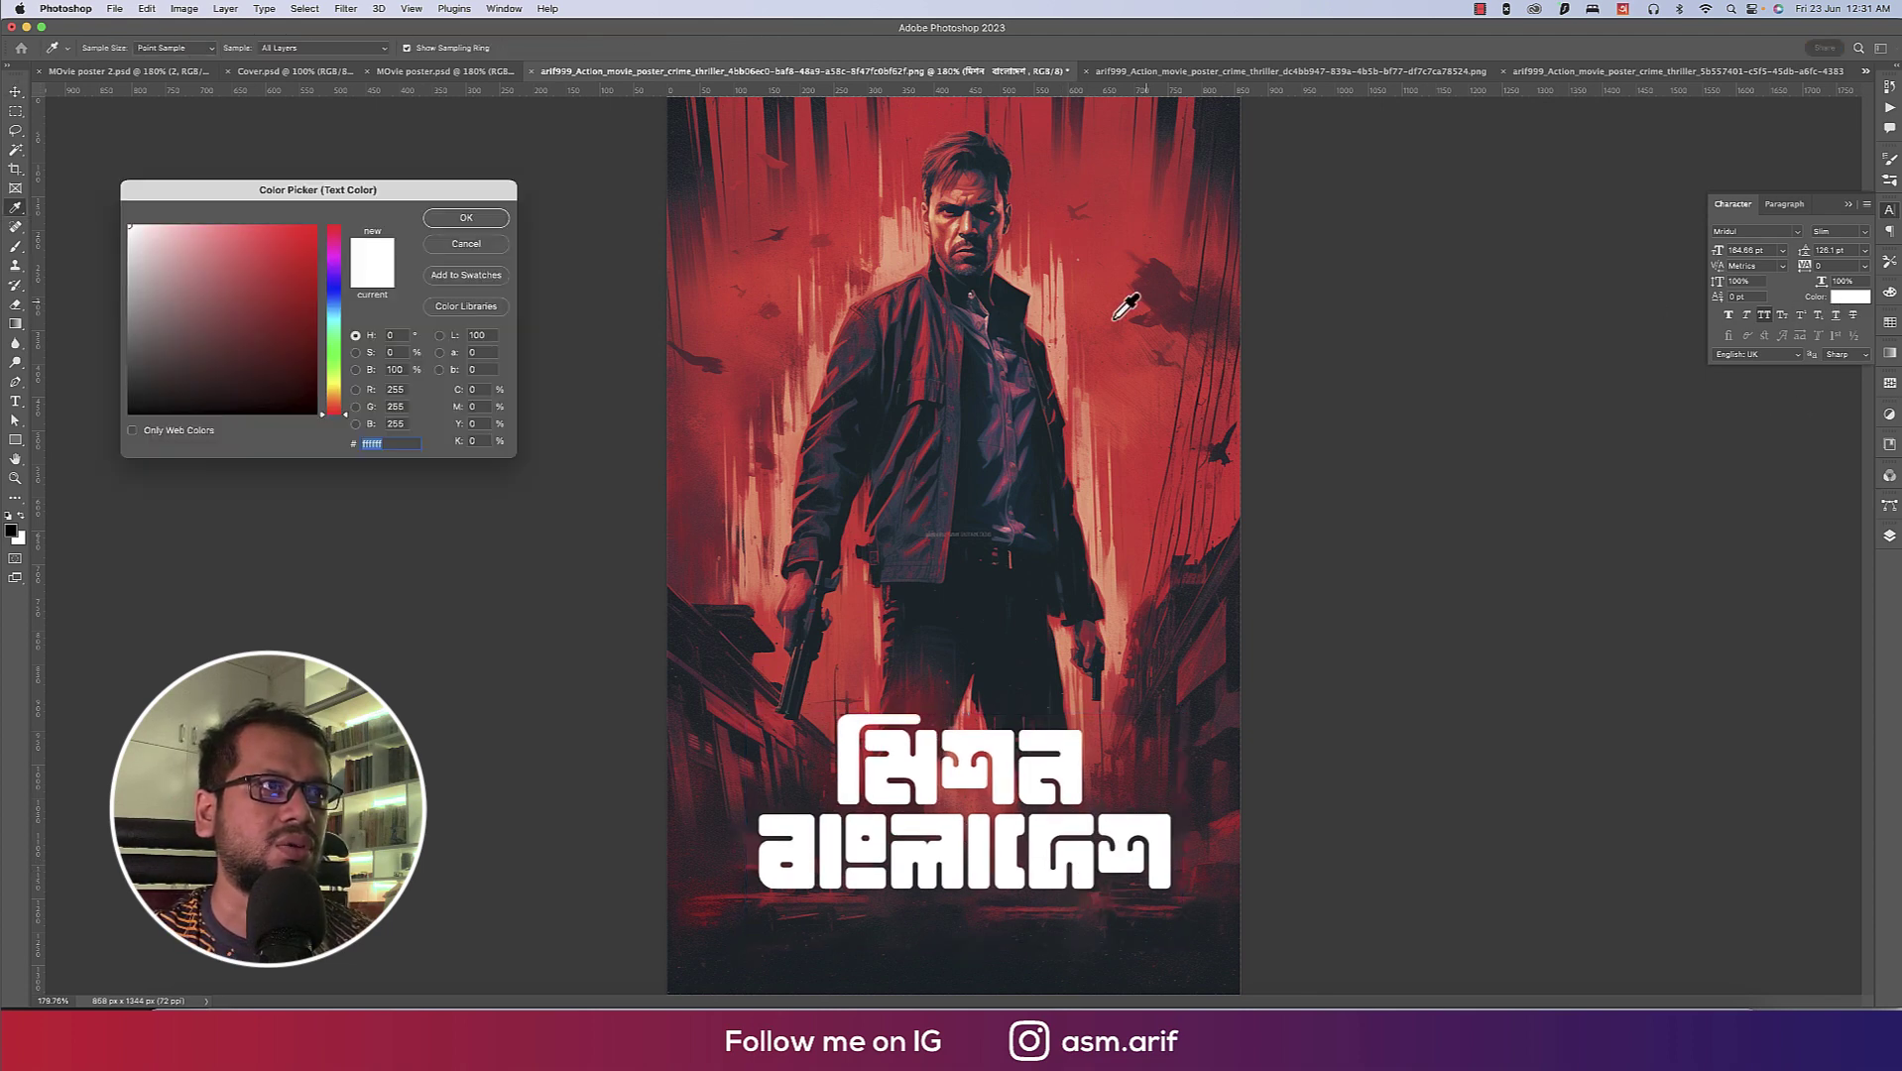
{"action": "left_click", "coordinate": [1059, 323]}
{"action": "left_click", "coordinate": [1111, 317]}
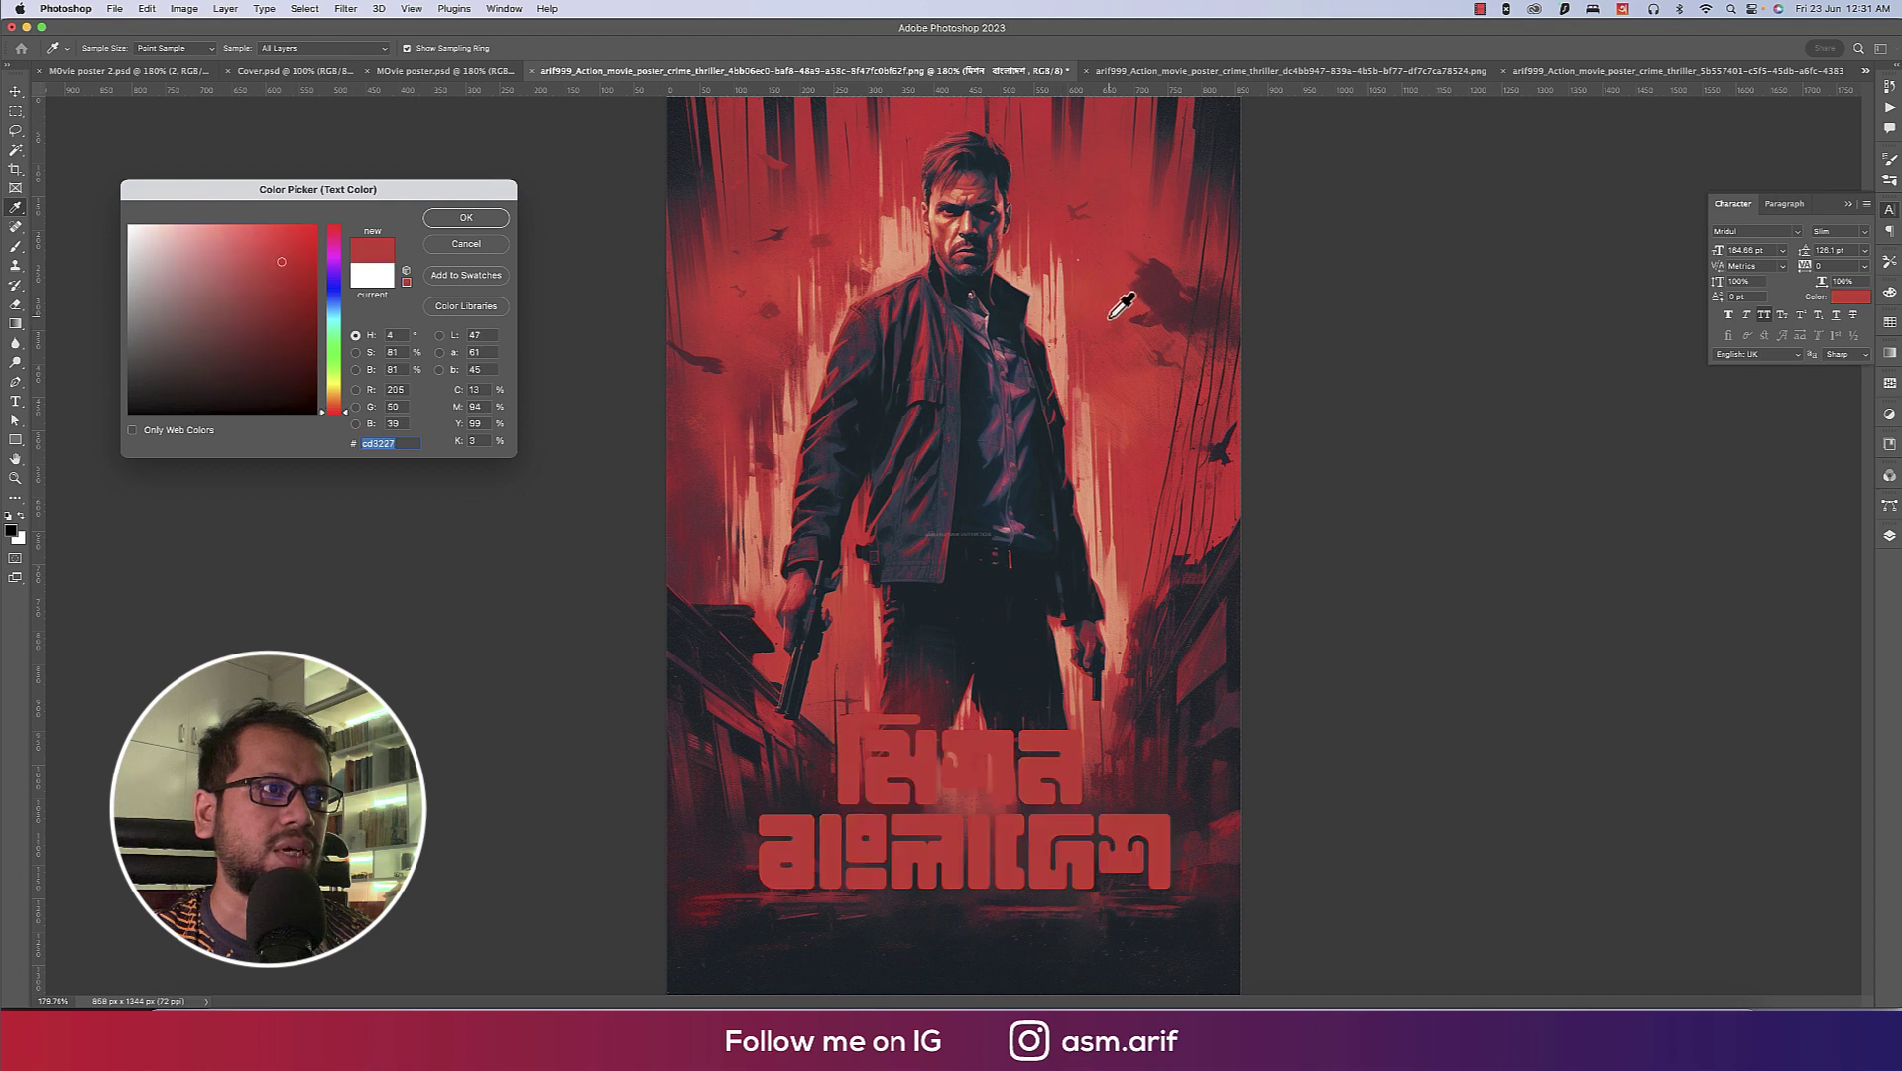
{"action": "left_click", "coordinate": [946, 219]}
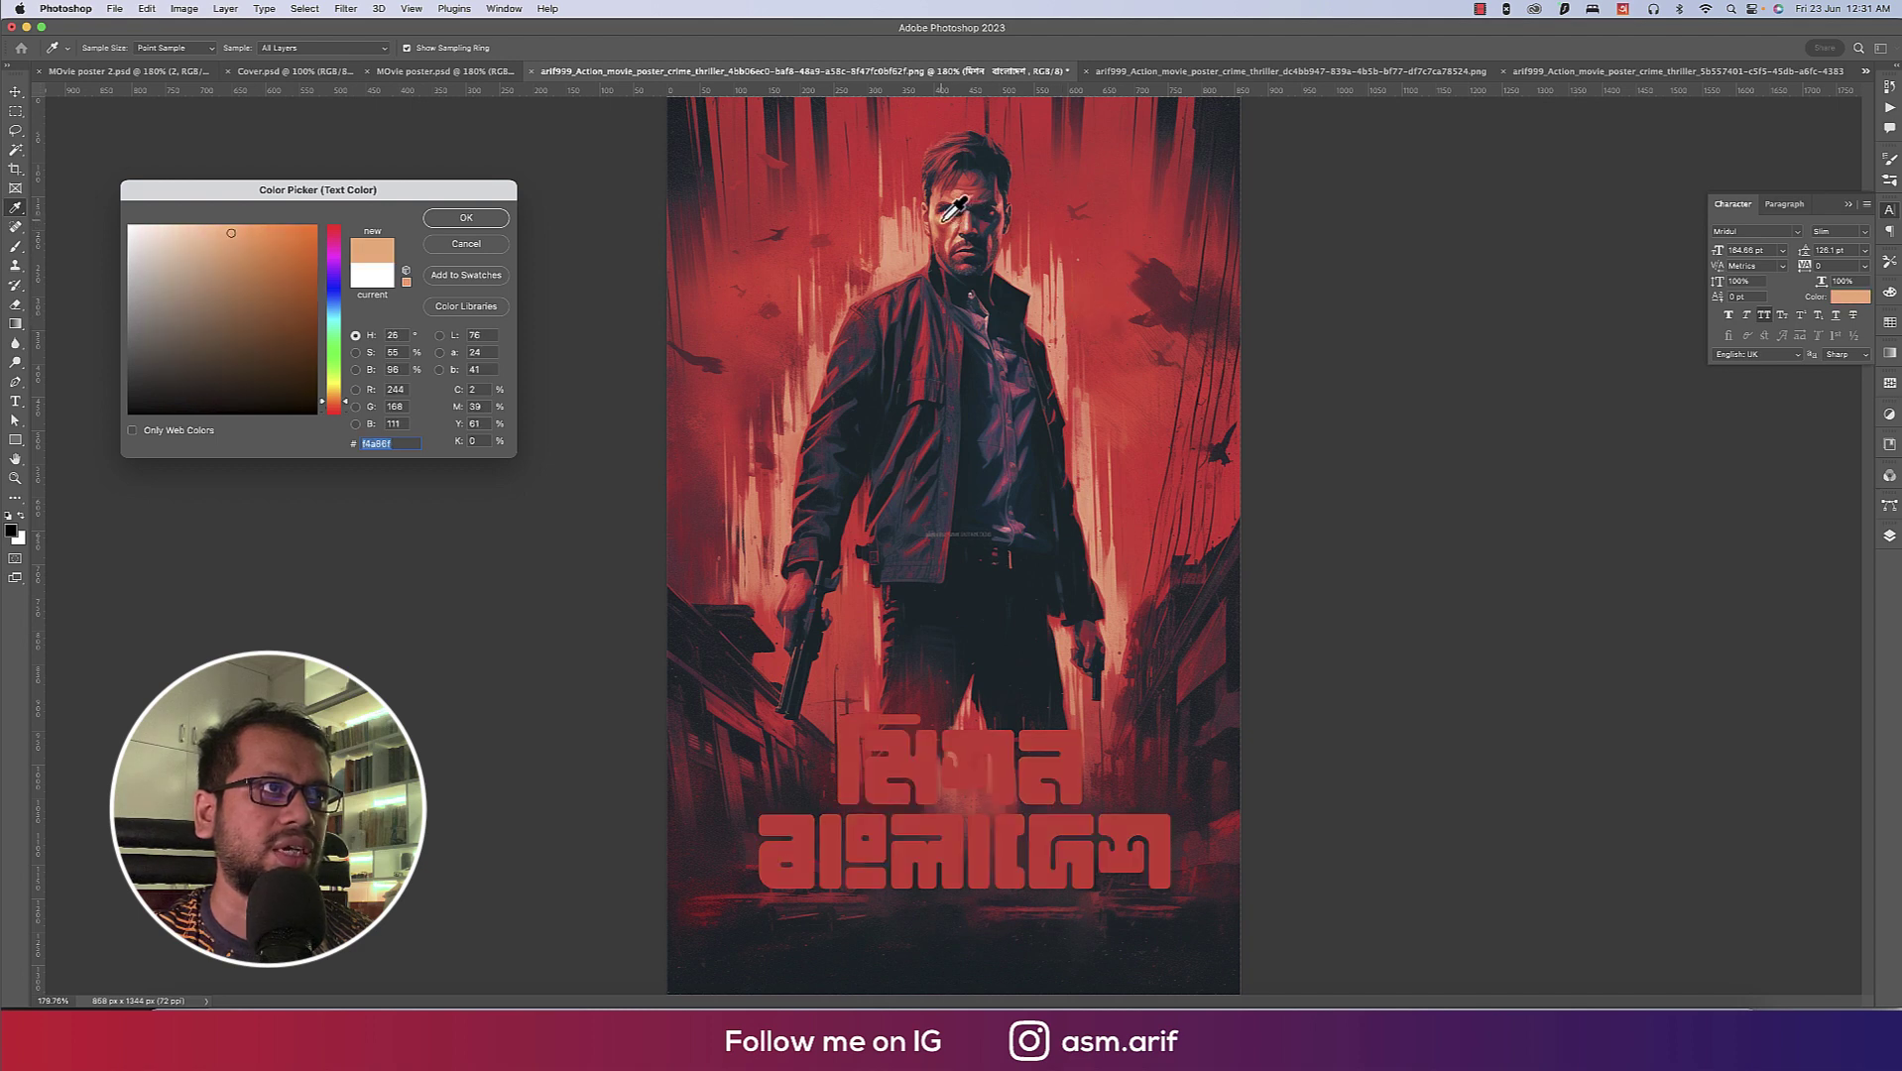
{"action": "left_click", "coordinate": [482, 222]}
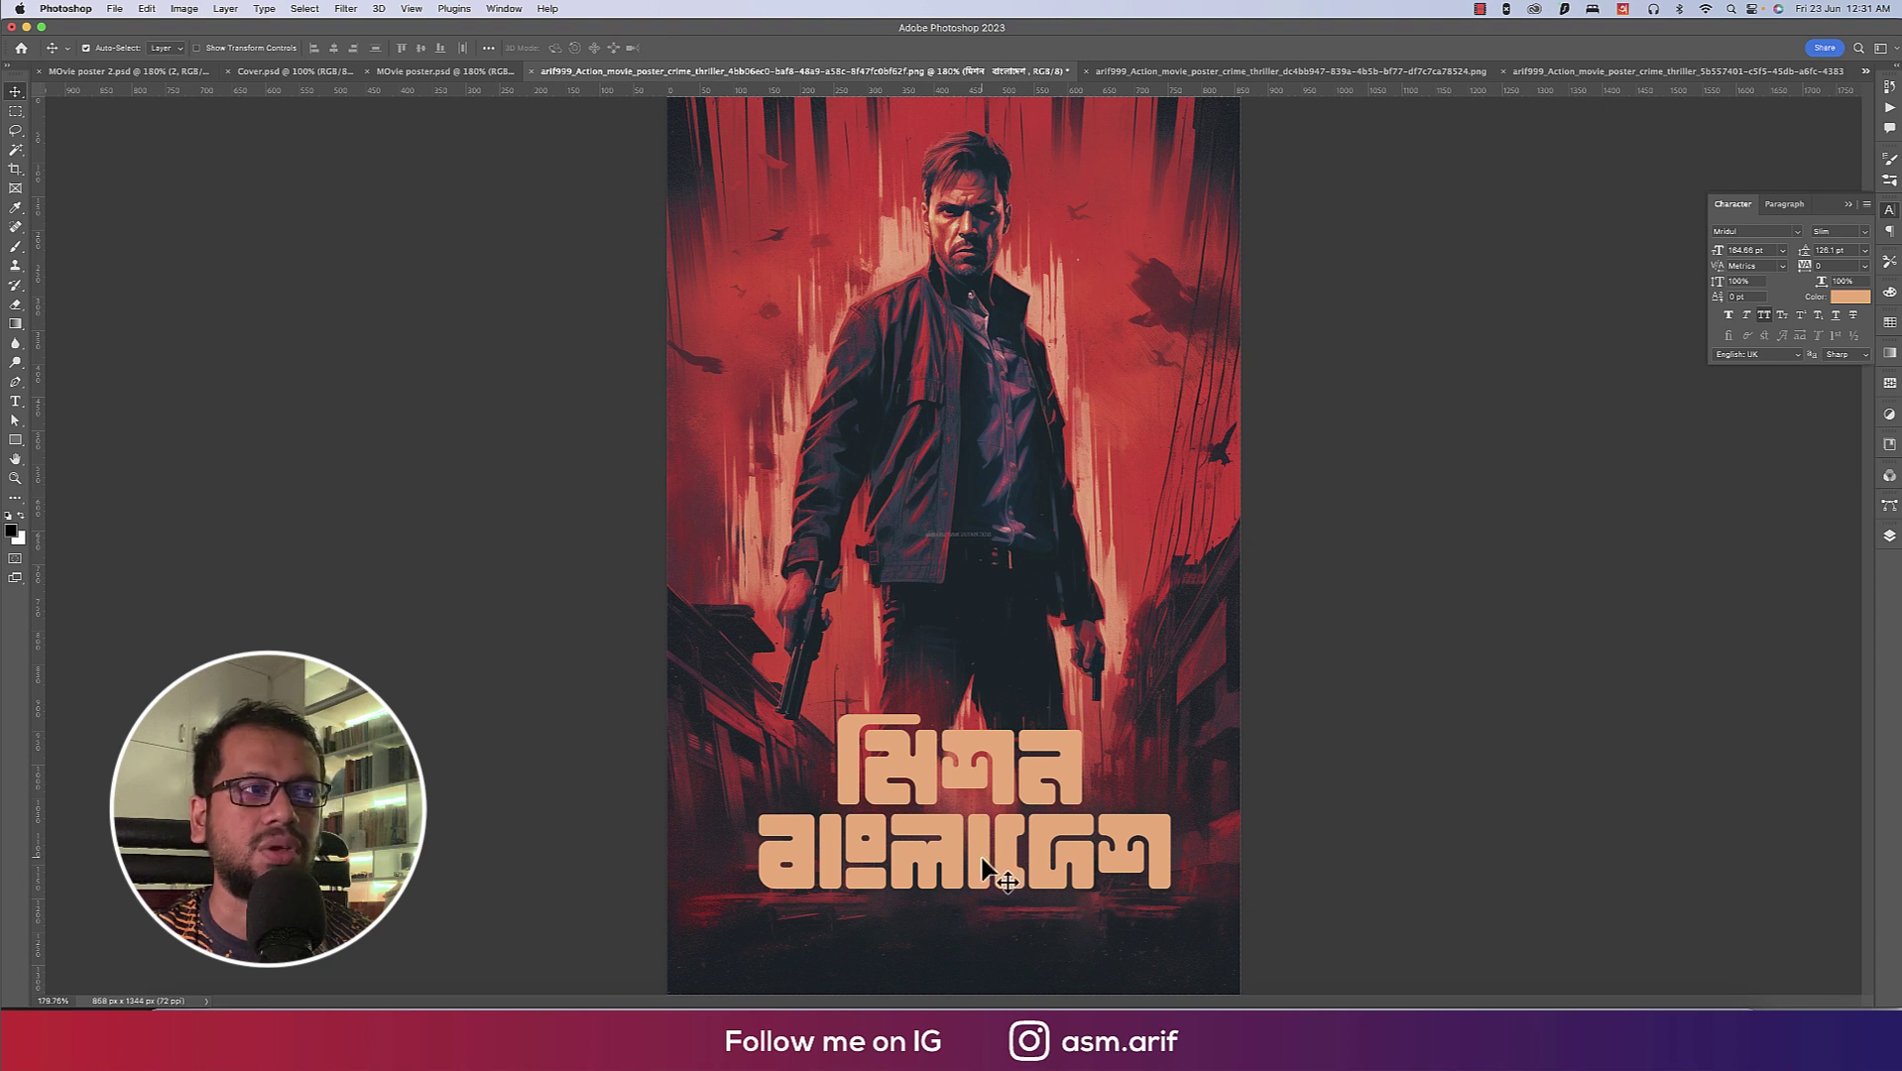
{"action": "left_click", "coordinate": [1846, 296]}
{"action": "left_click", "coordinate": [1018, 606]}
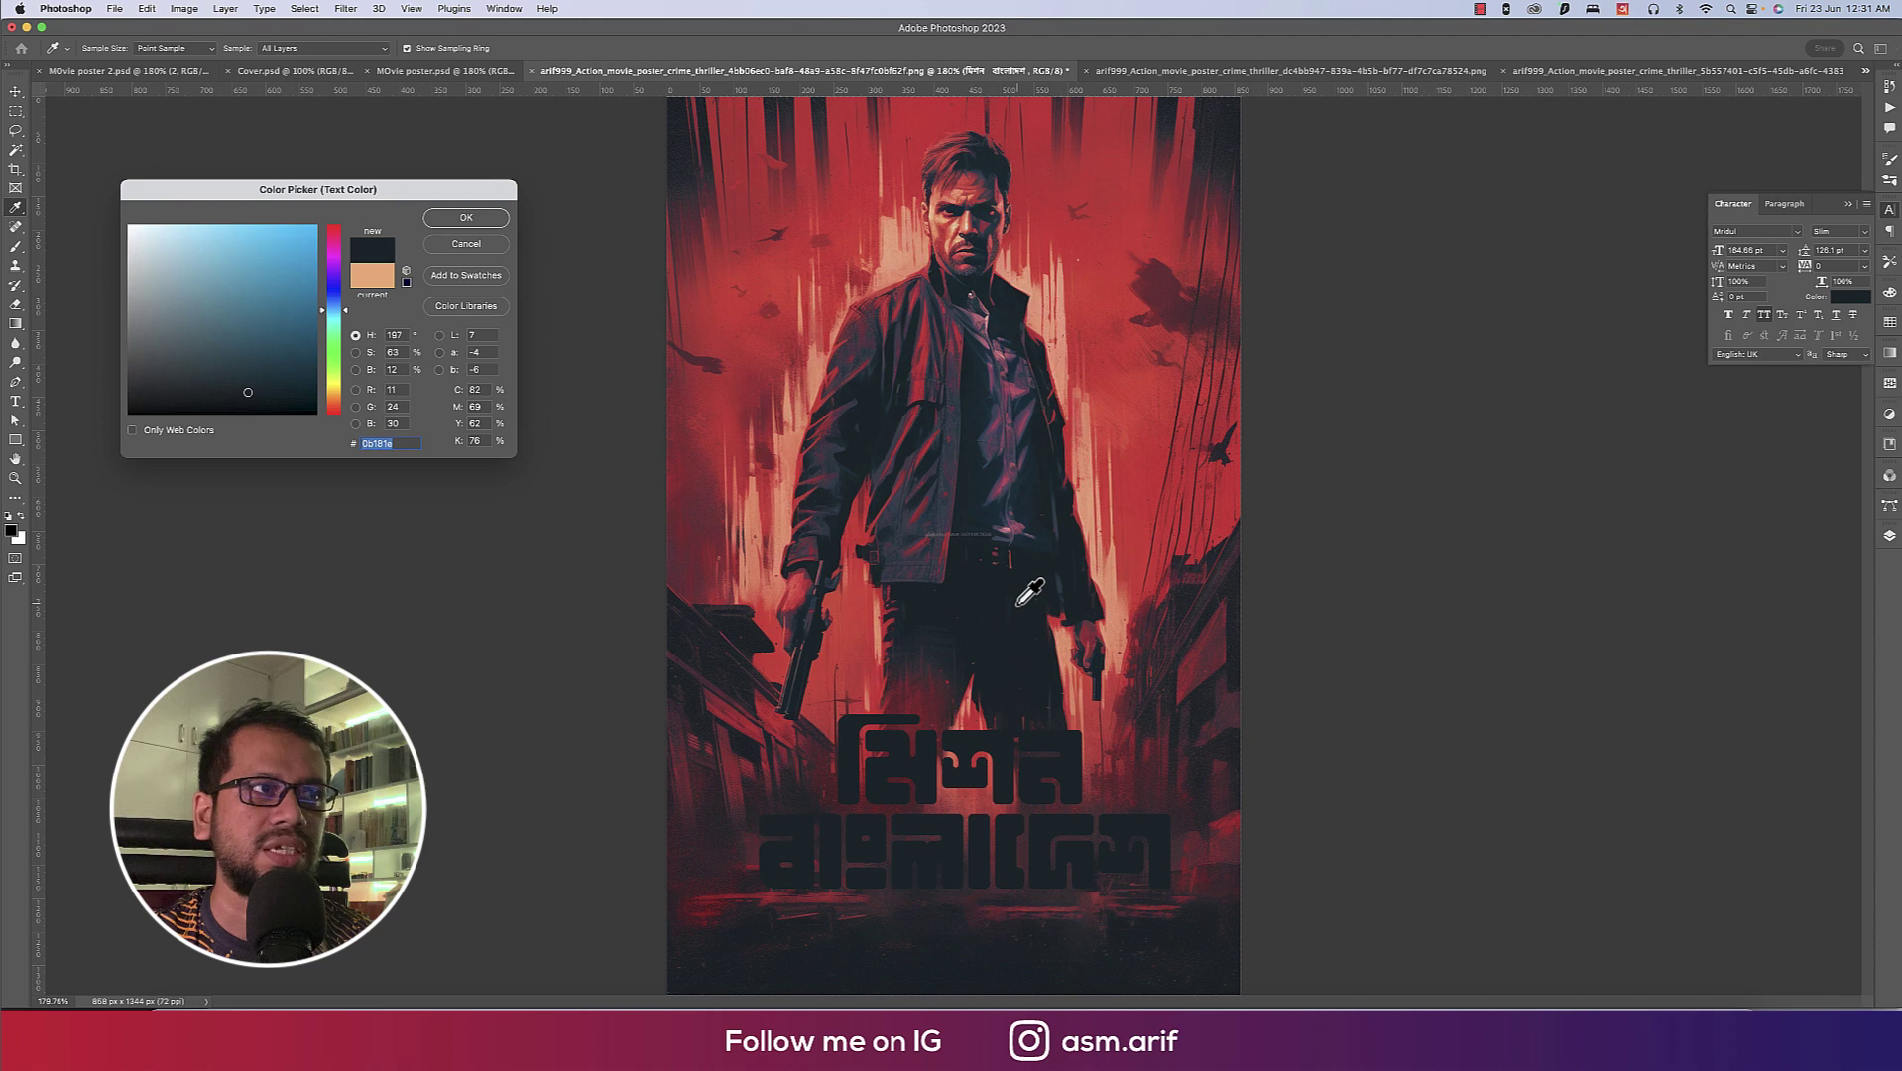
{"action": "left_click", "coordinate": [958, 223]}
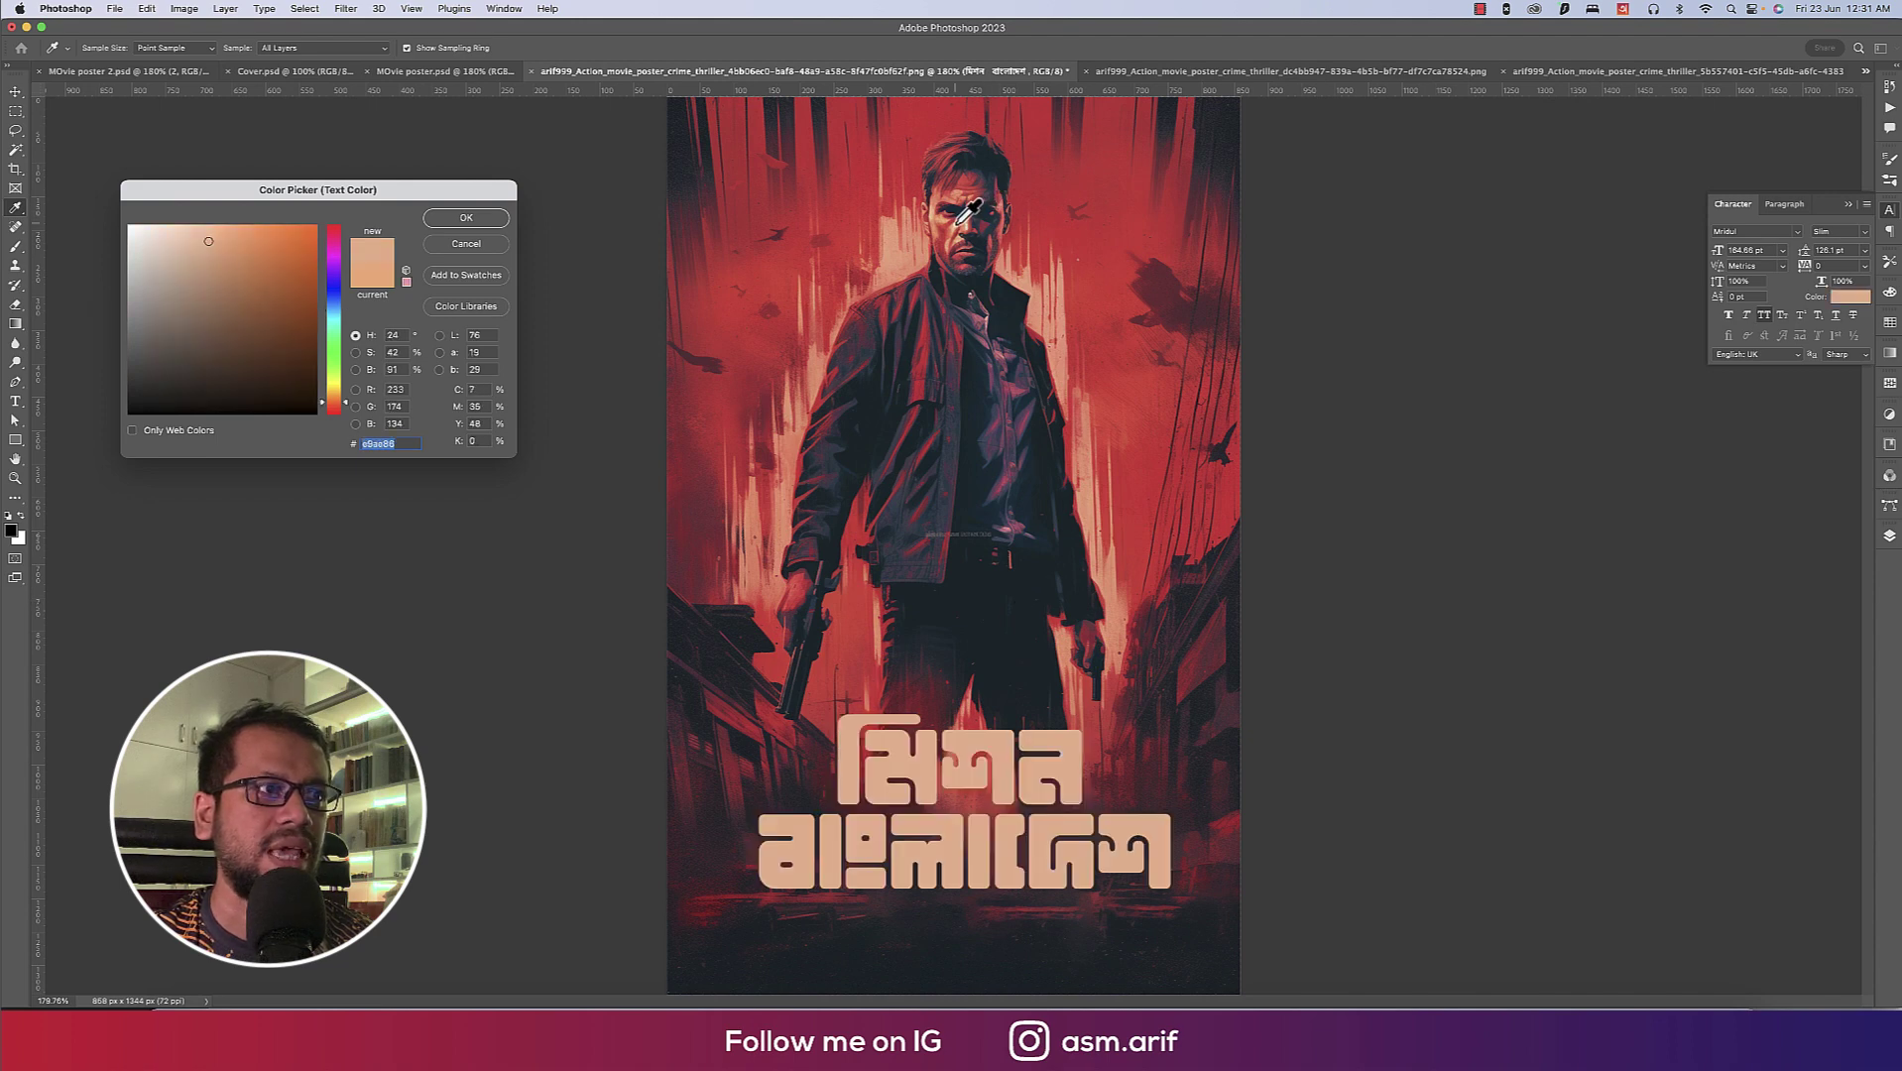
{"action": "left_click", "coordinate": [489, 220]}
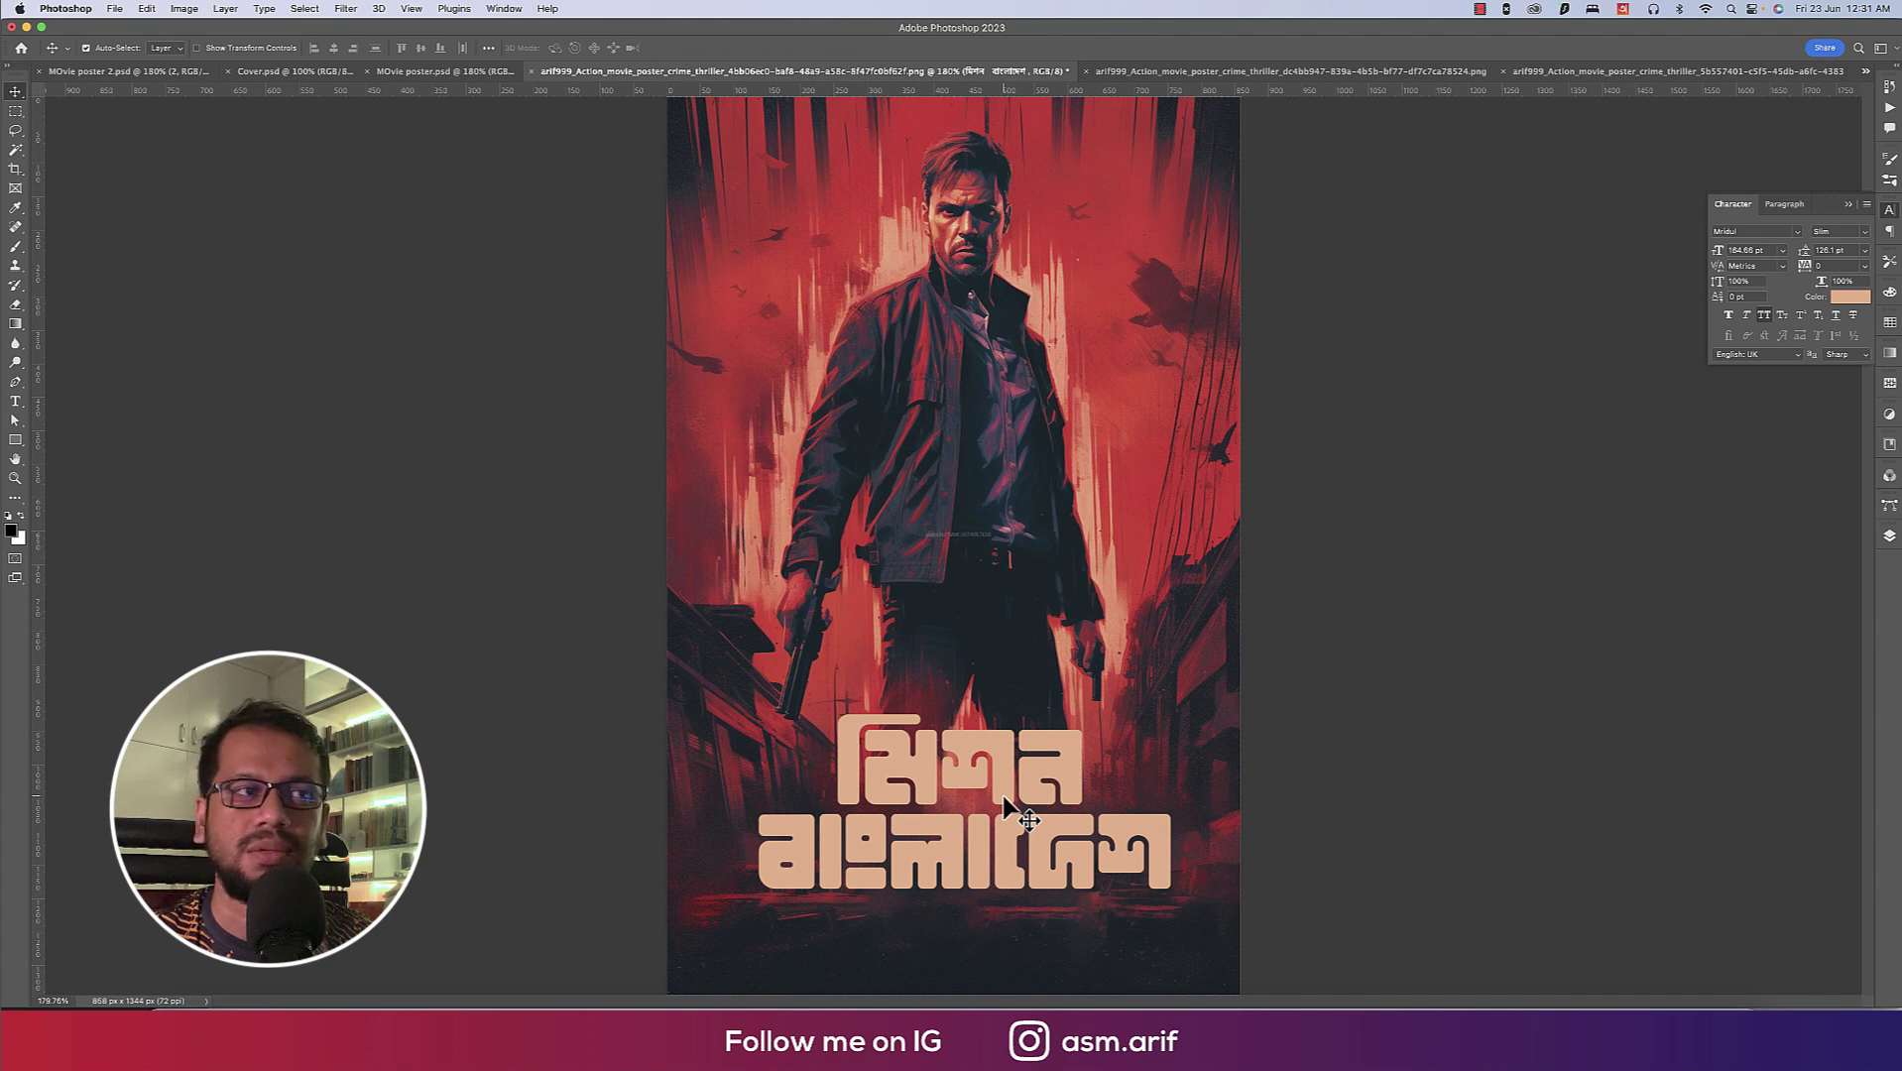
{"action": "mouse_move", "coordinate": [582, 993]}
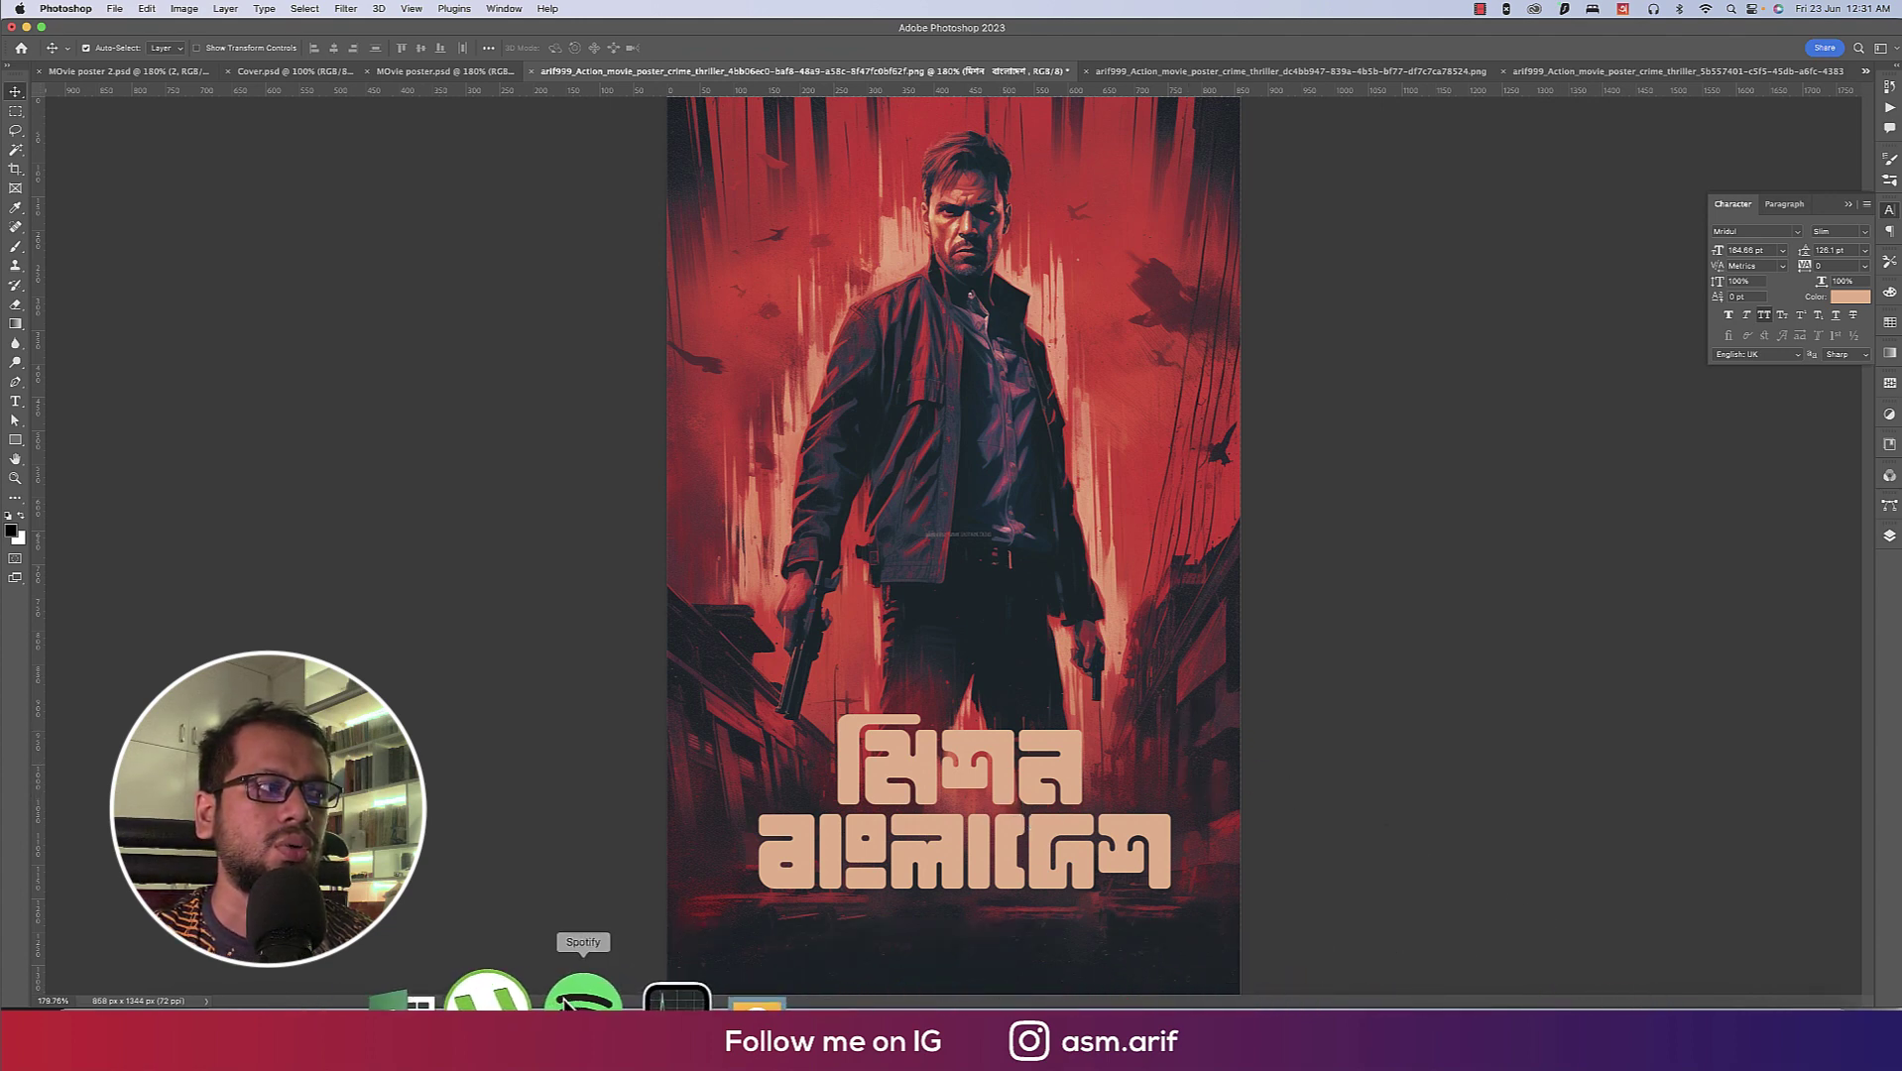
Search Chrome for 'rust texture'.
{"action": "left_click", "coordinate": [381, 999]}
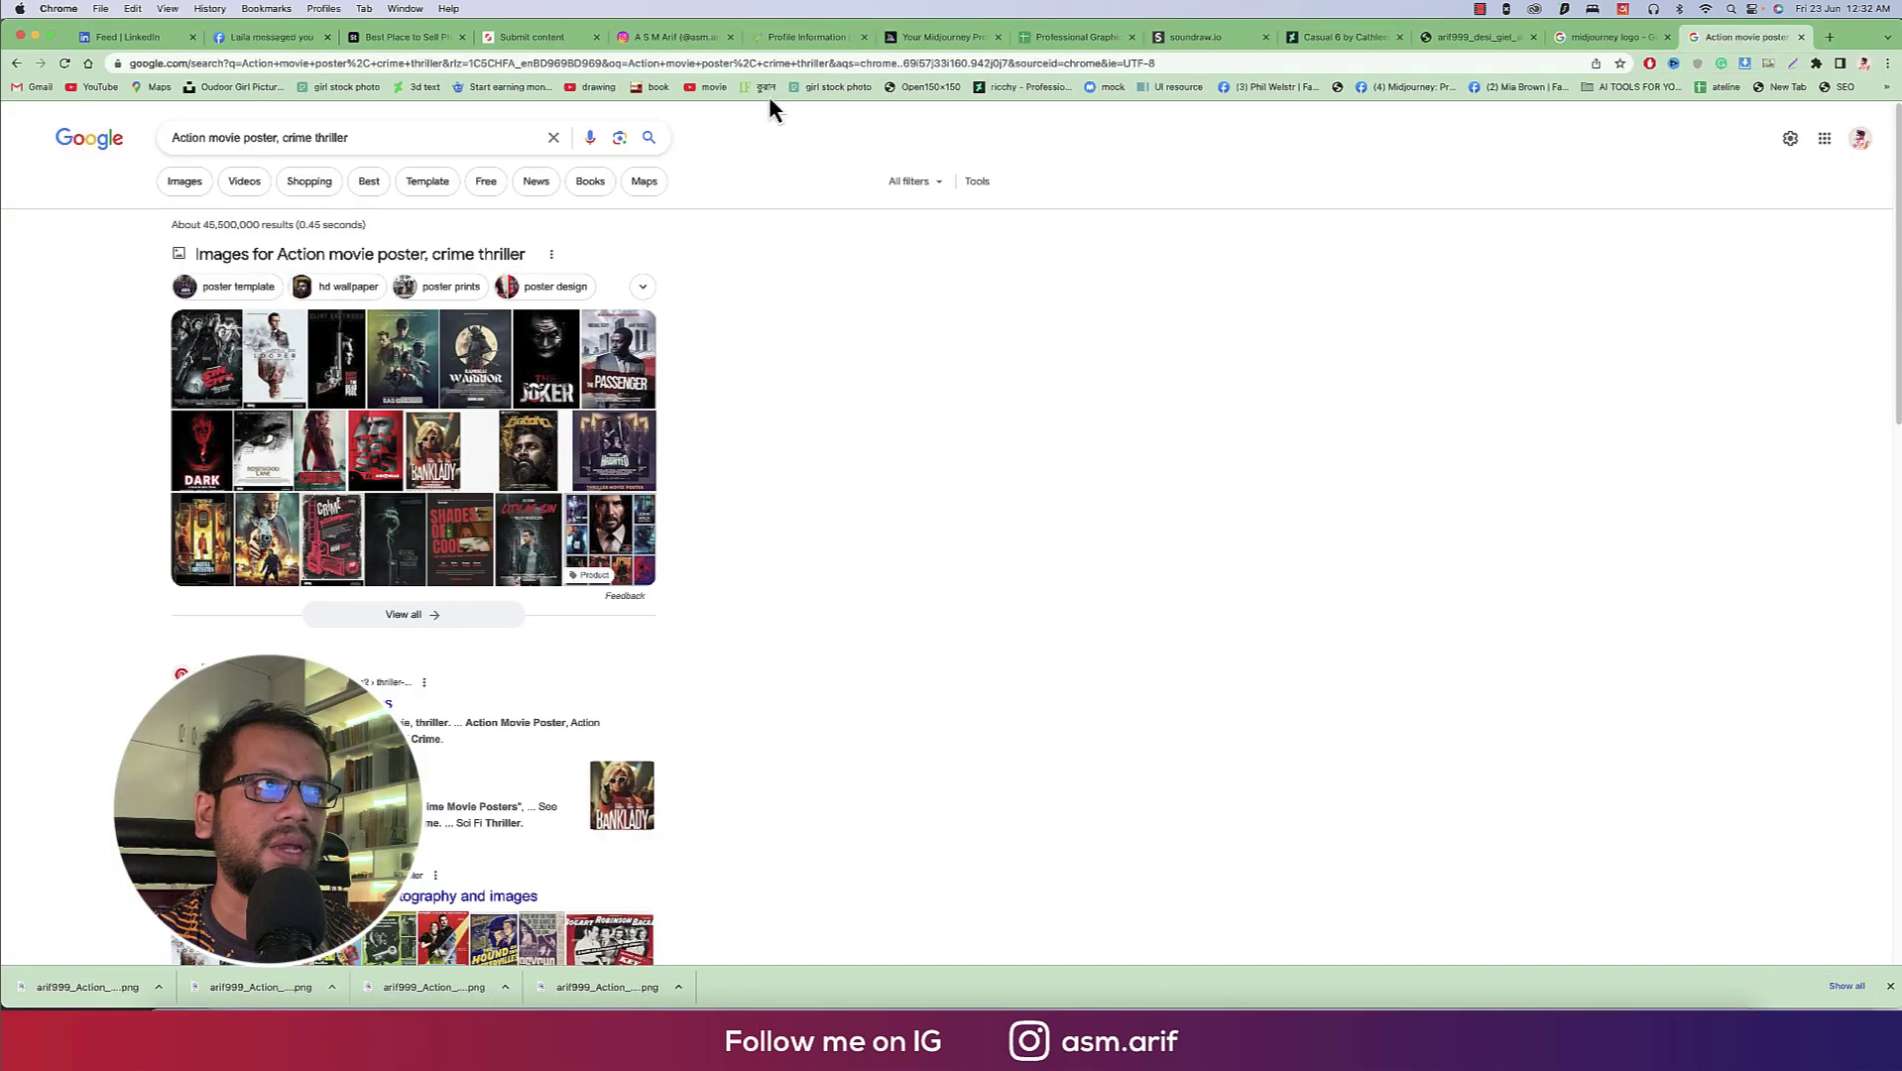
{"action": "triple_click", "coordinate": [175, 137]}
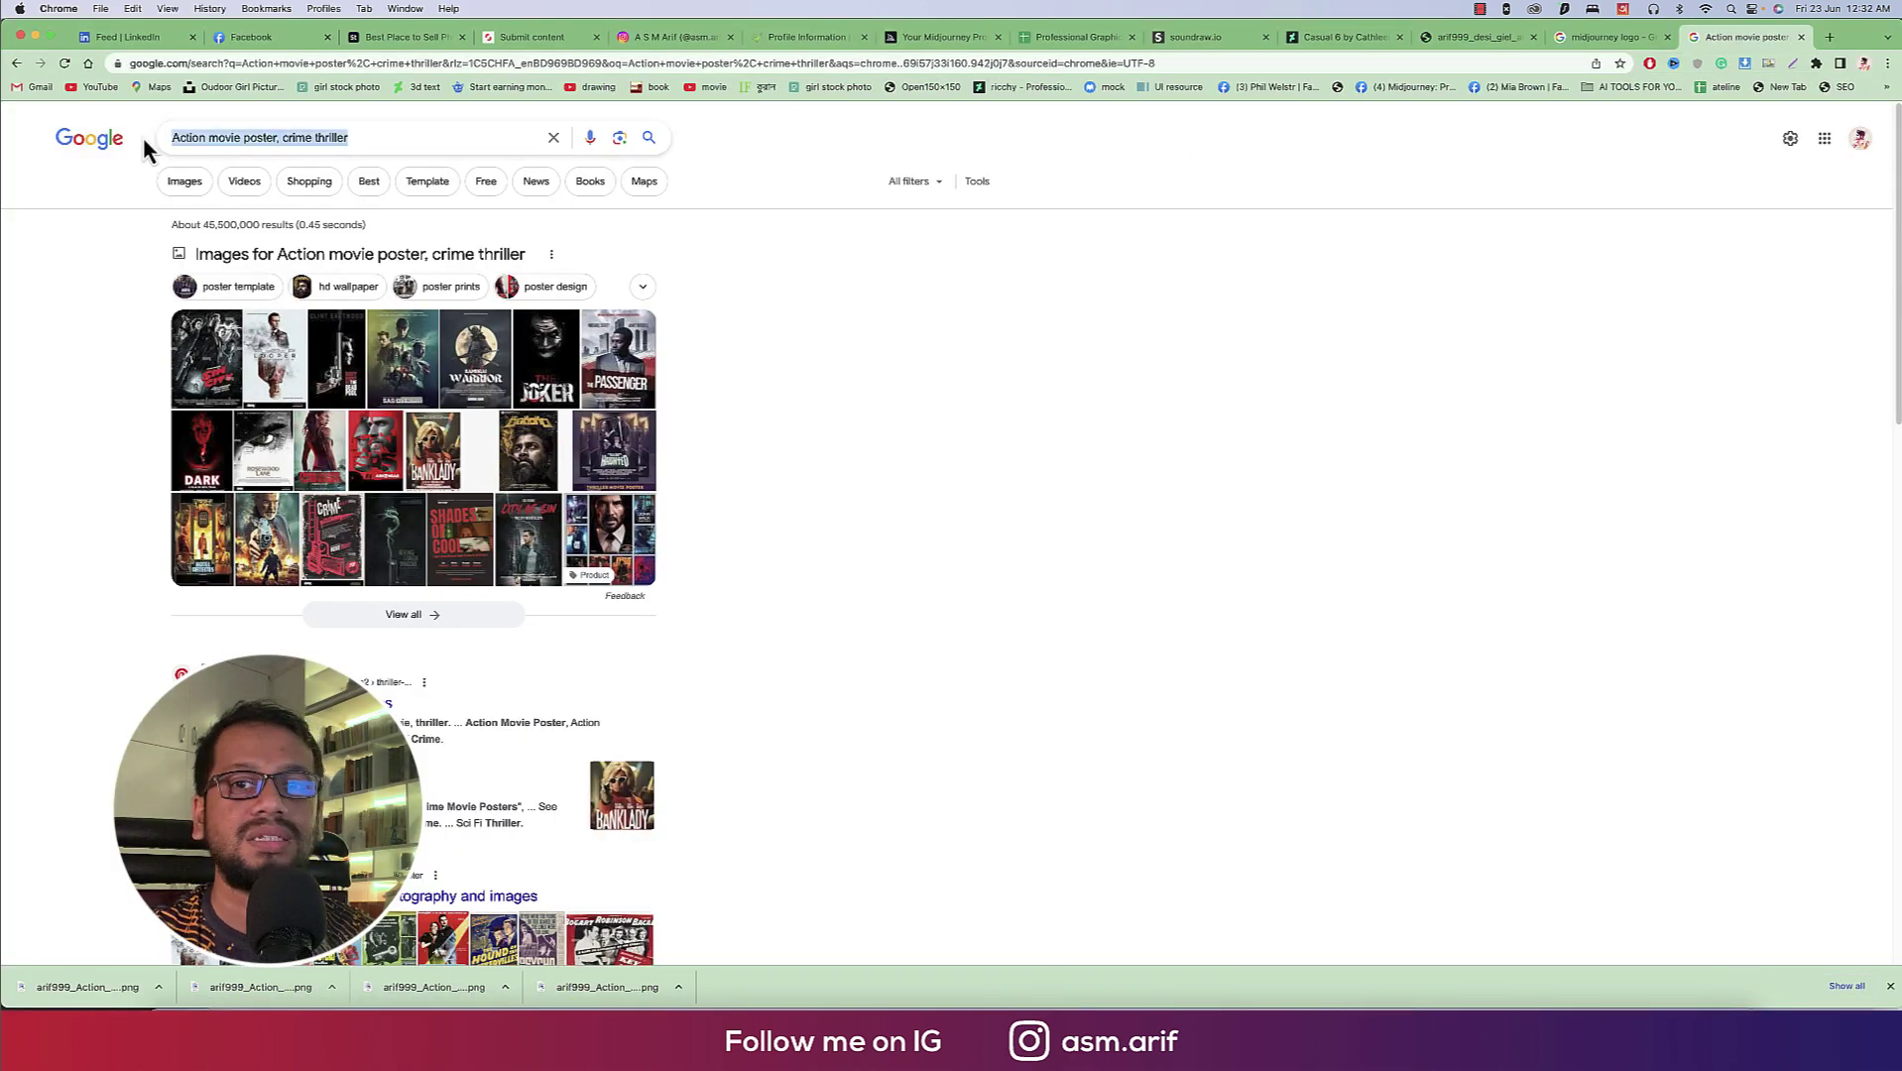
{"action": "type", "text": "rust "}
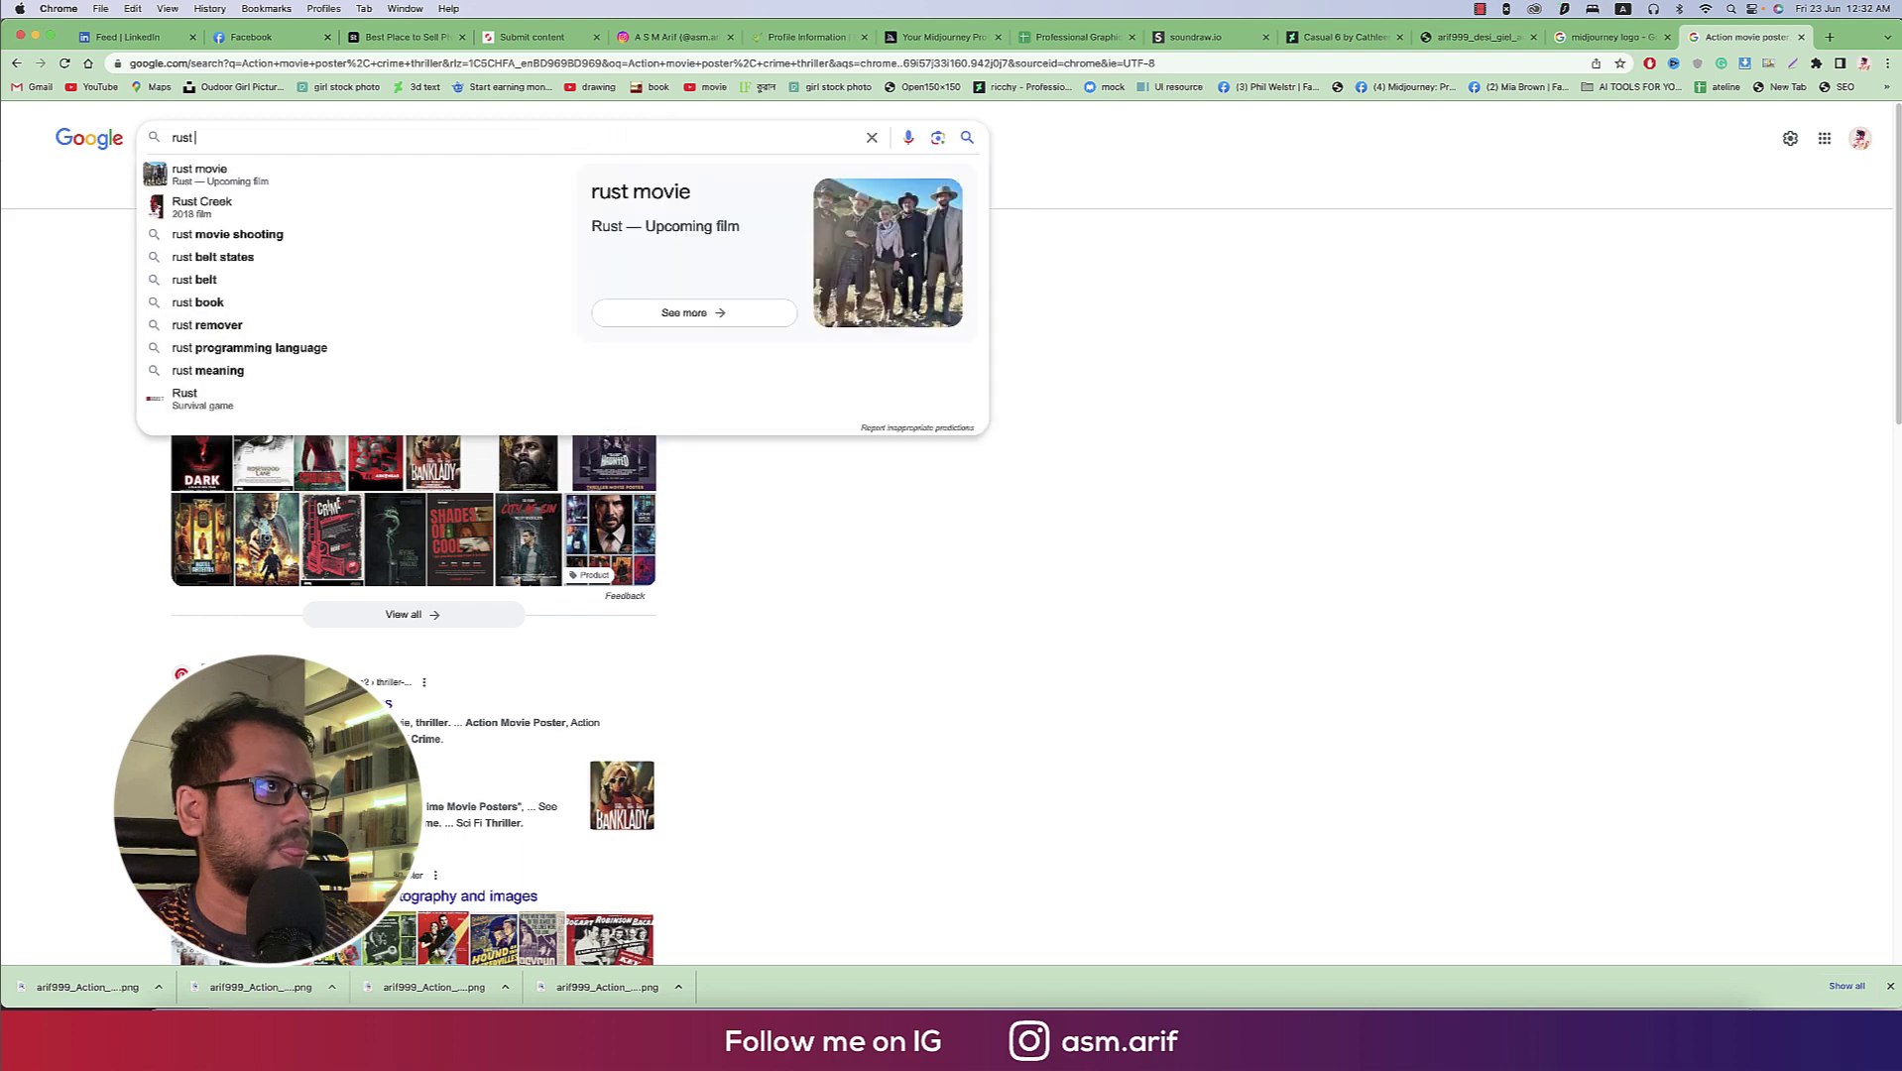
{"action": "type", "text": "tex"}
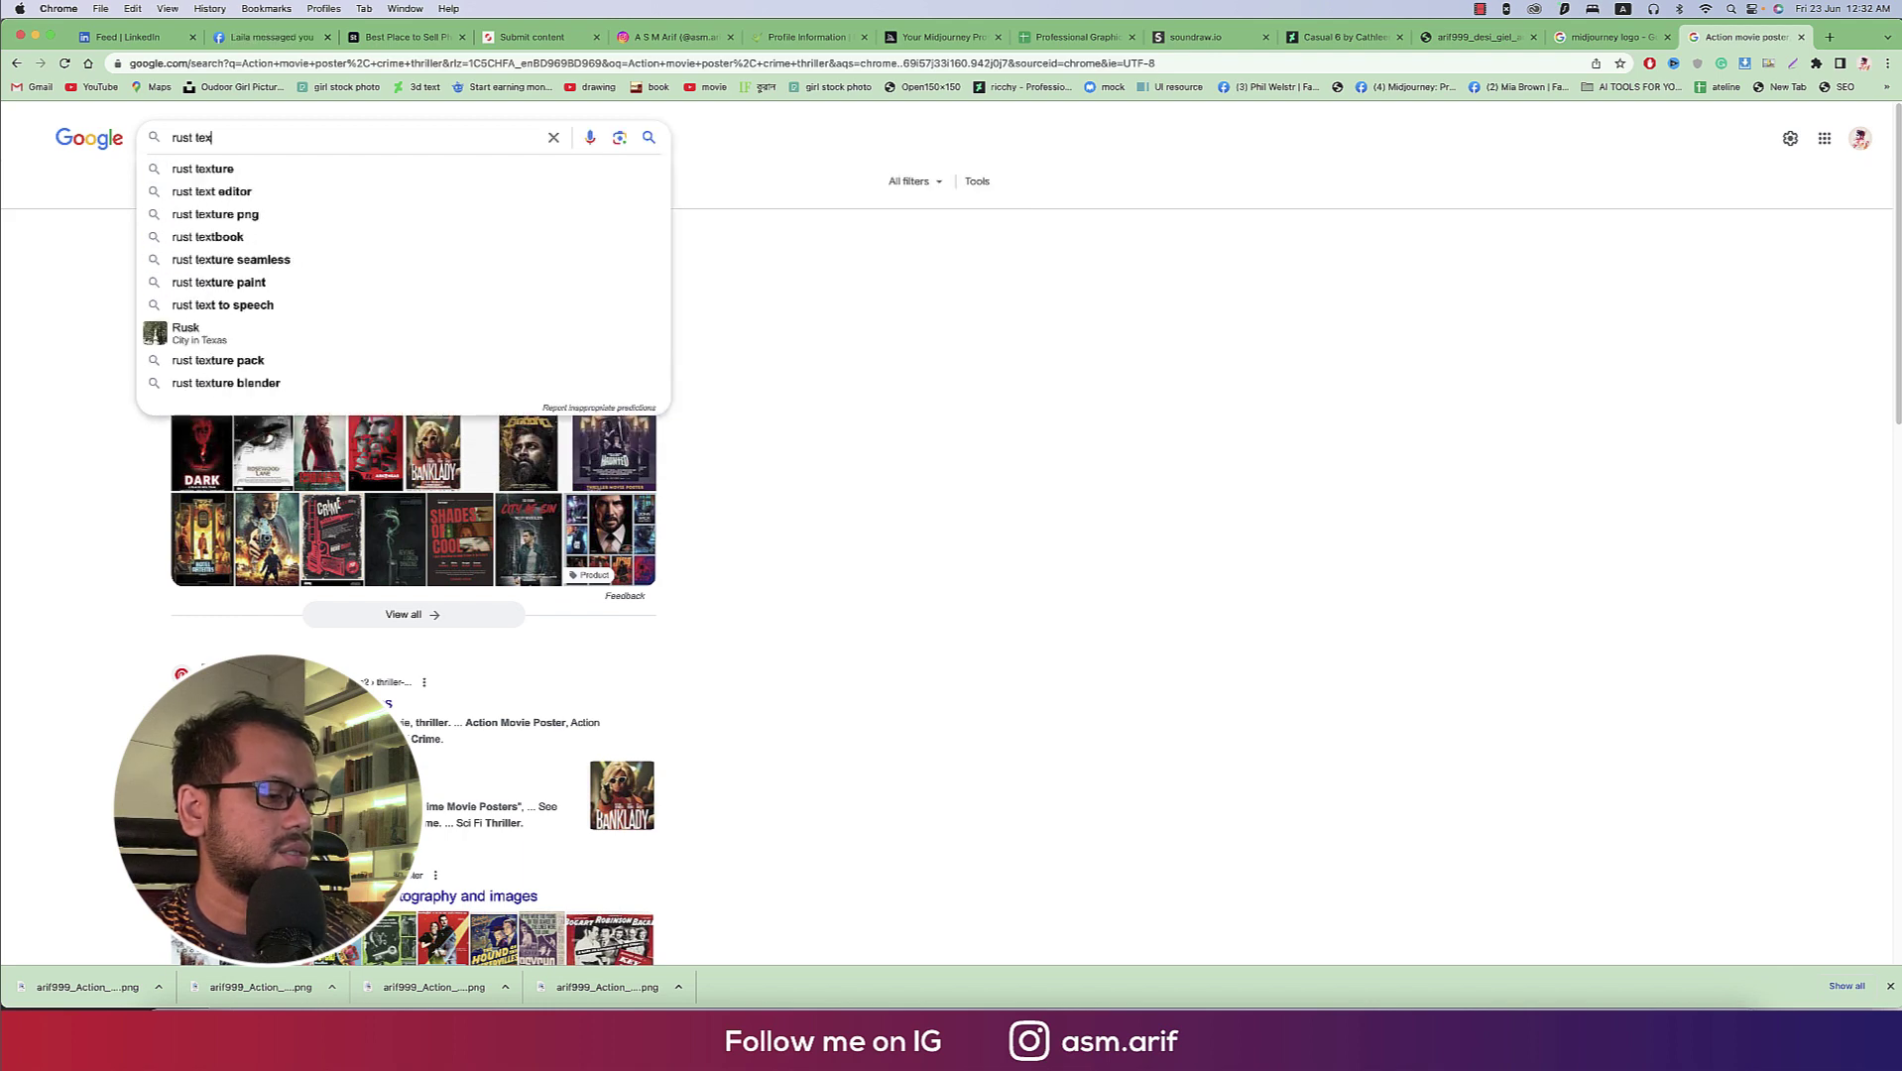
{"action": "type", "text": "ture"}
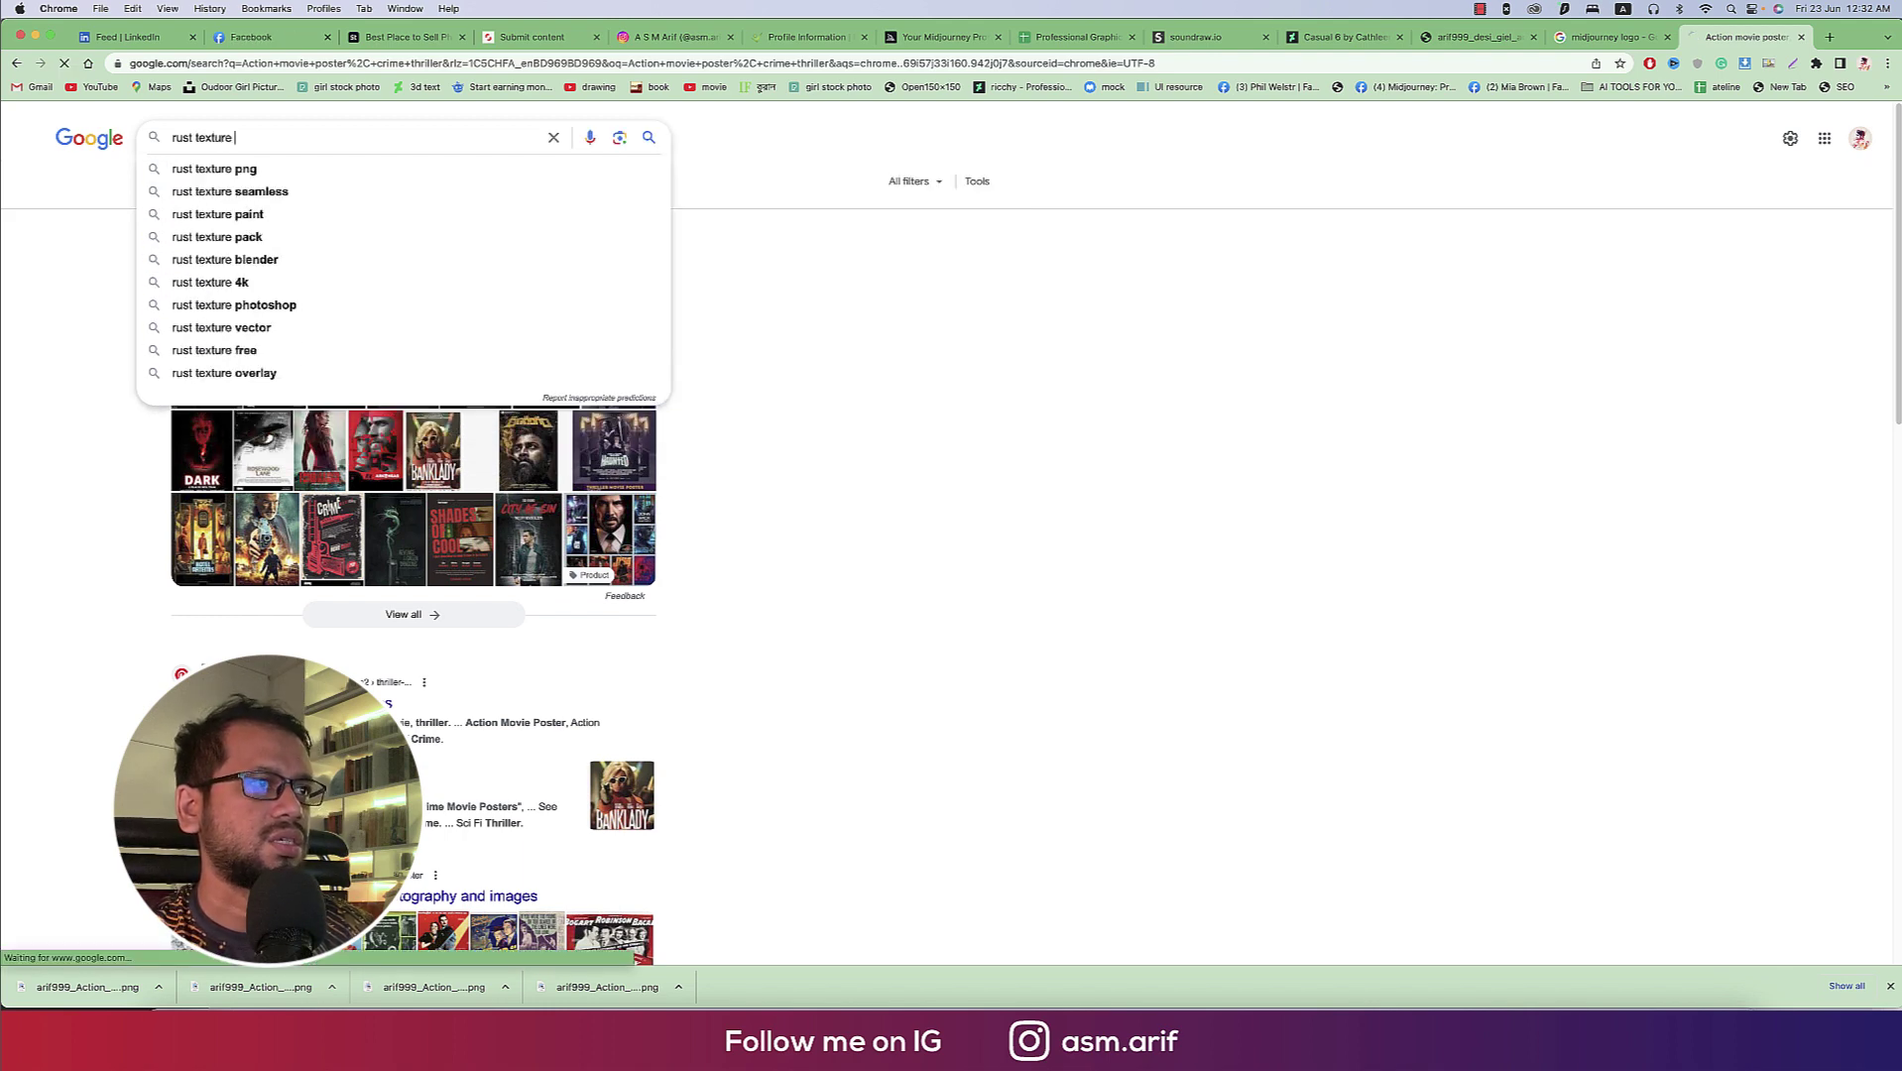
{"action": "key", "text": "Return"}
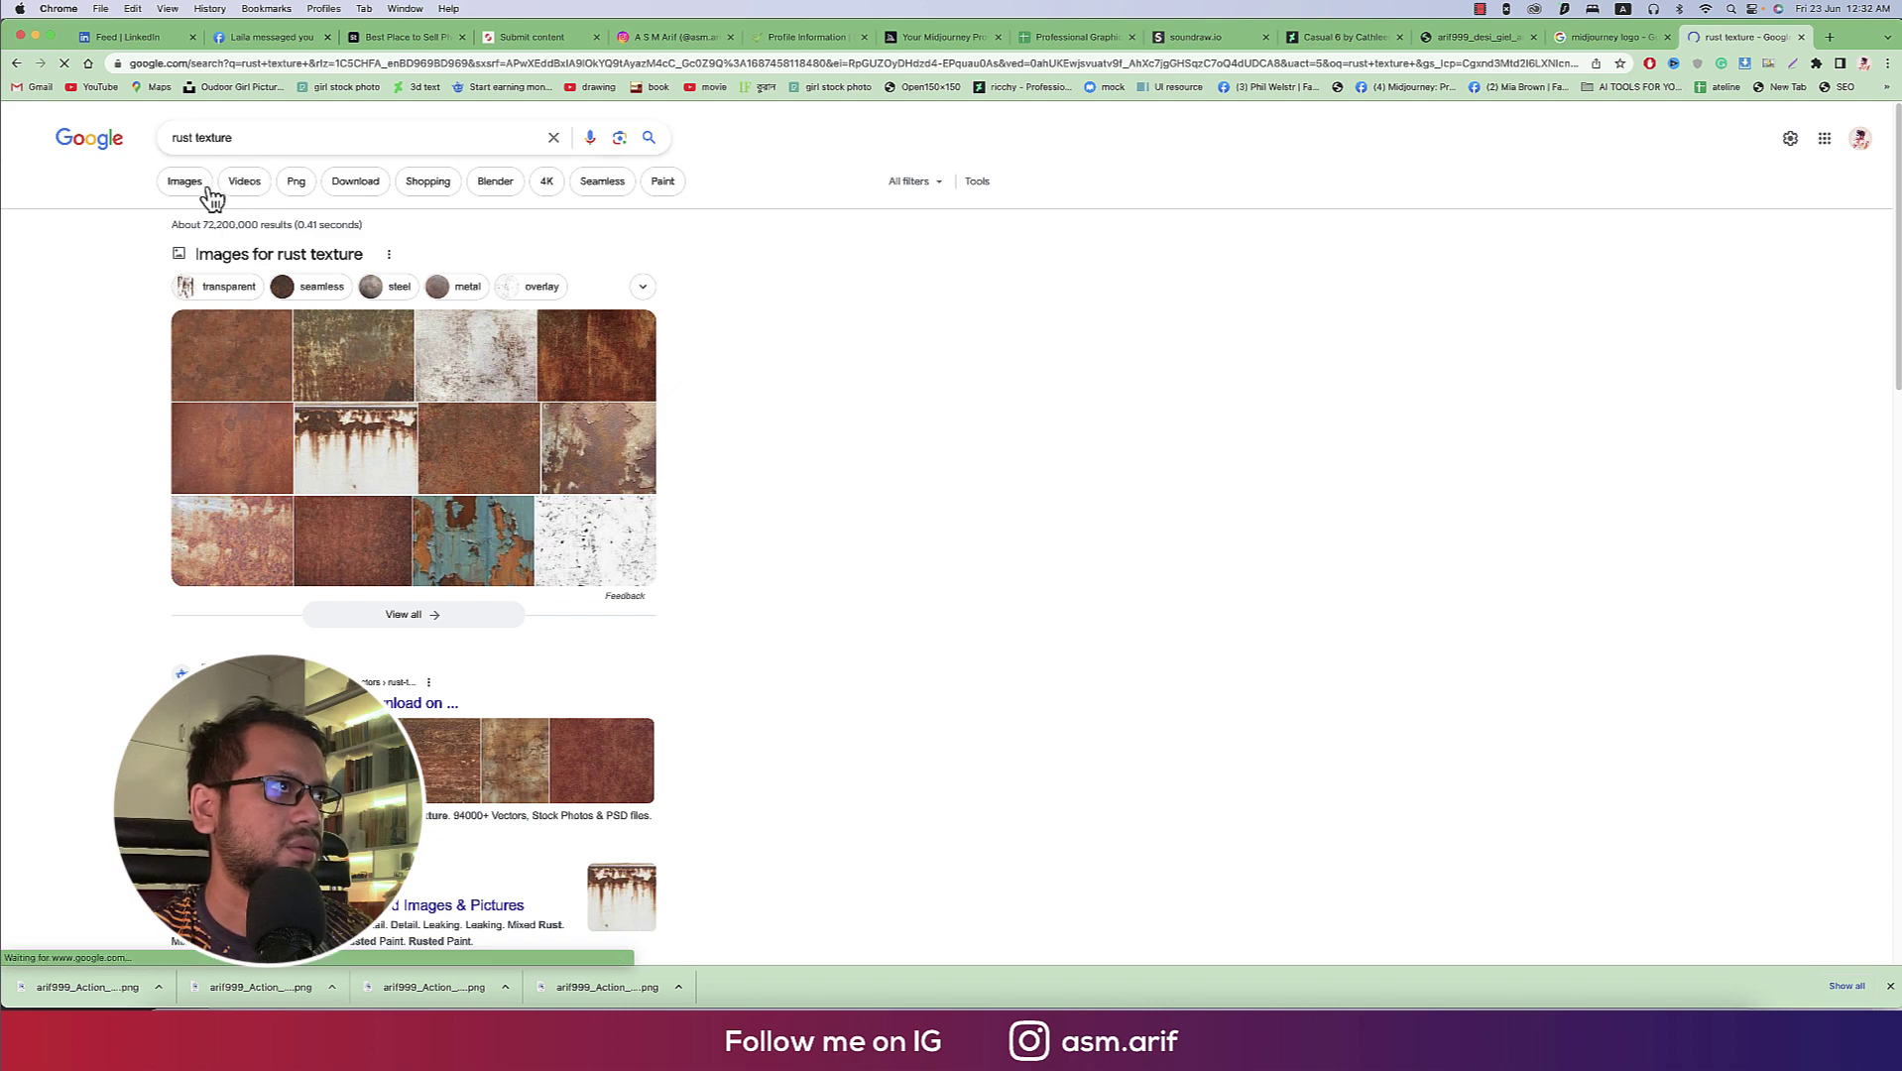
Copy the black-and-white rusty scratched iron texture from the image results.
{"action": "left_click", "coordinate": [188, 184]}
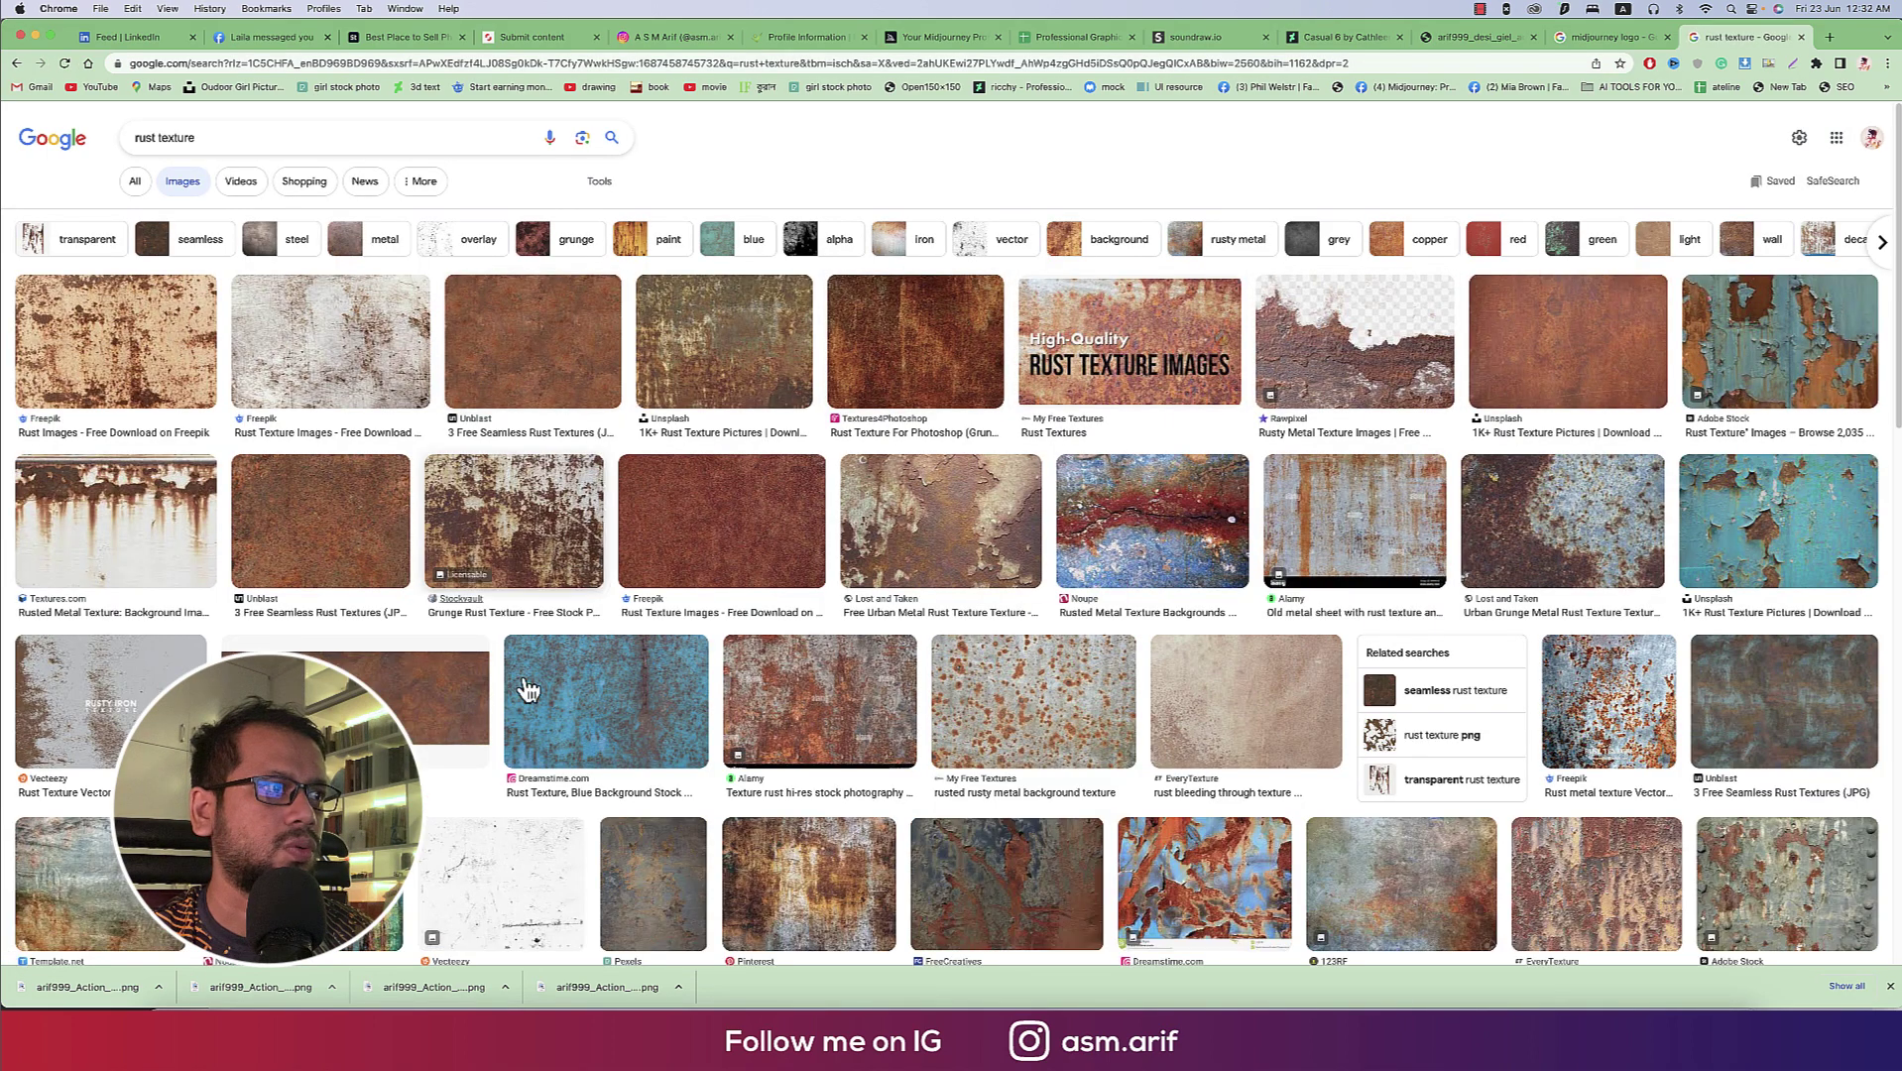
{"action": "scroll", "coordinate": [536, 705], "scroll_direction": "down", "scroll_amount": 1}
{"action": "left_click", "coordinate": [556, 822]}
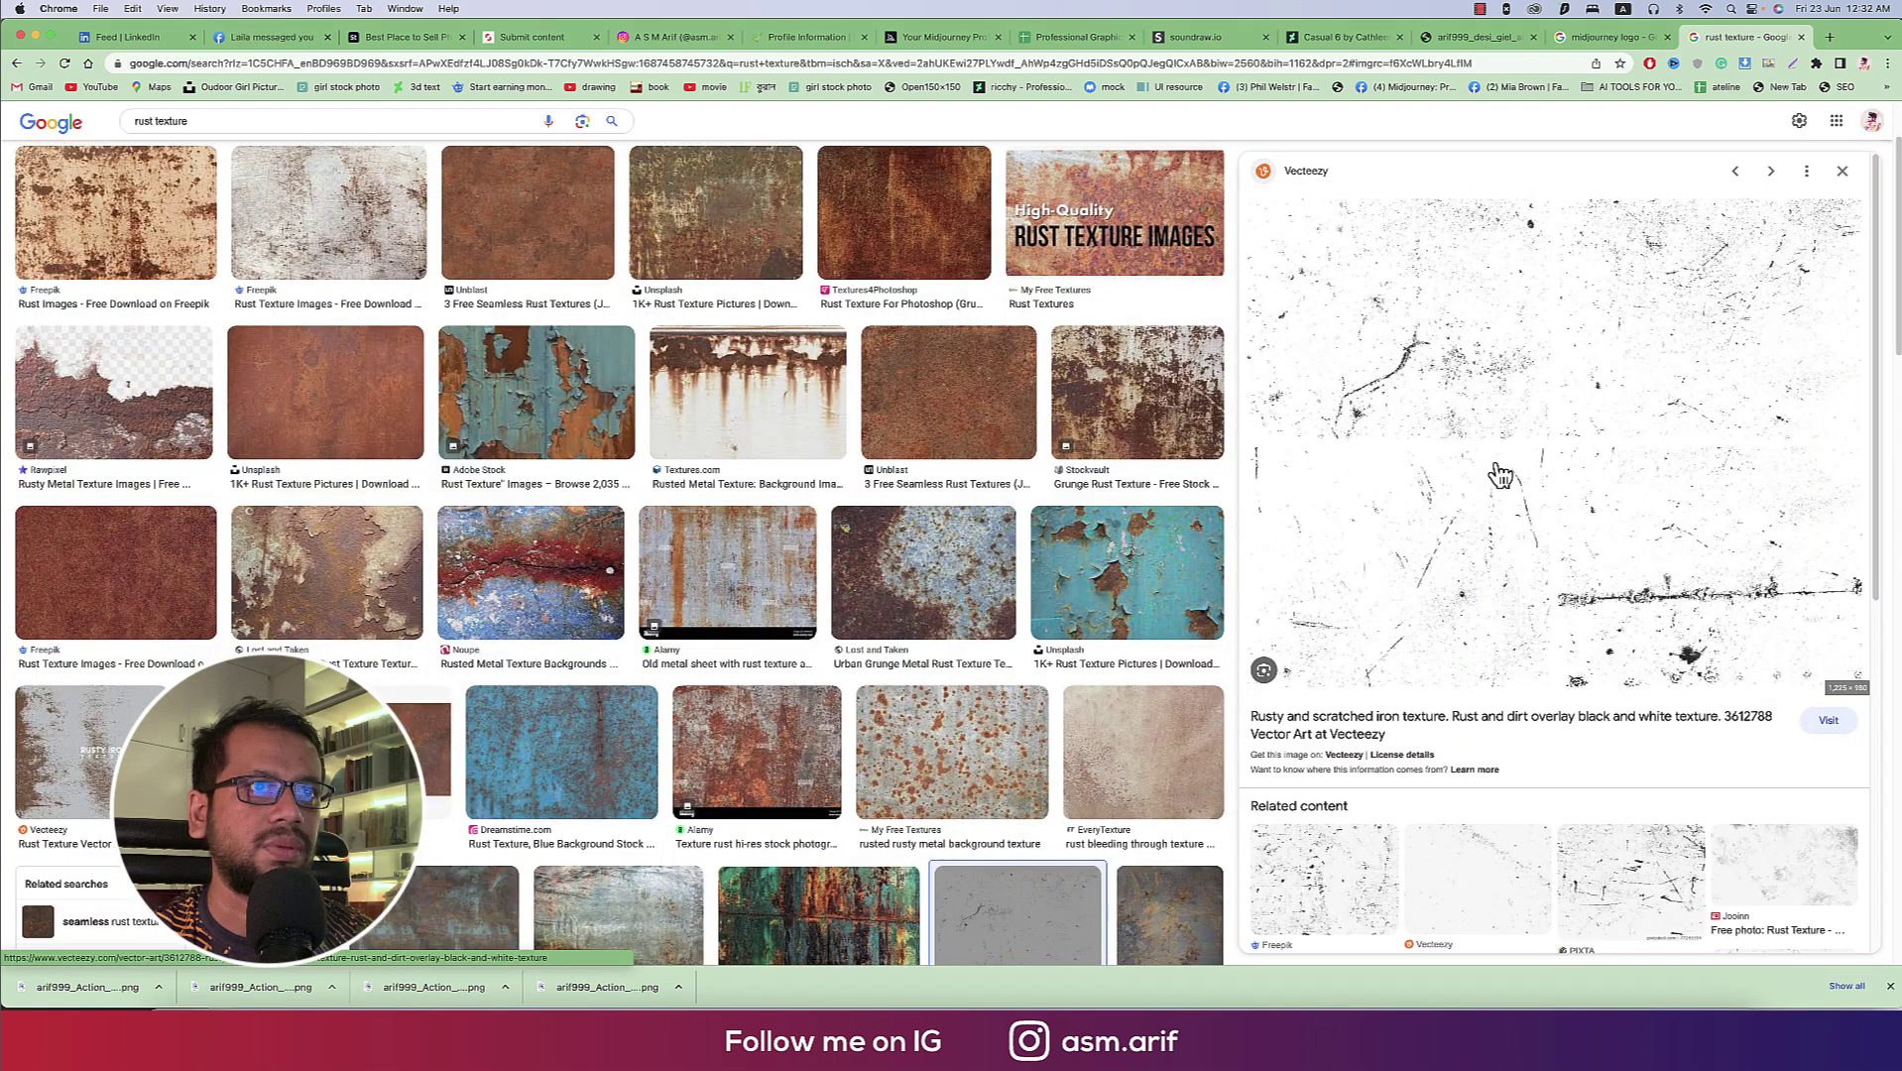
{"action": "right_click", "coordinate": [1497, 464]}
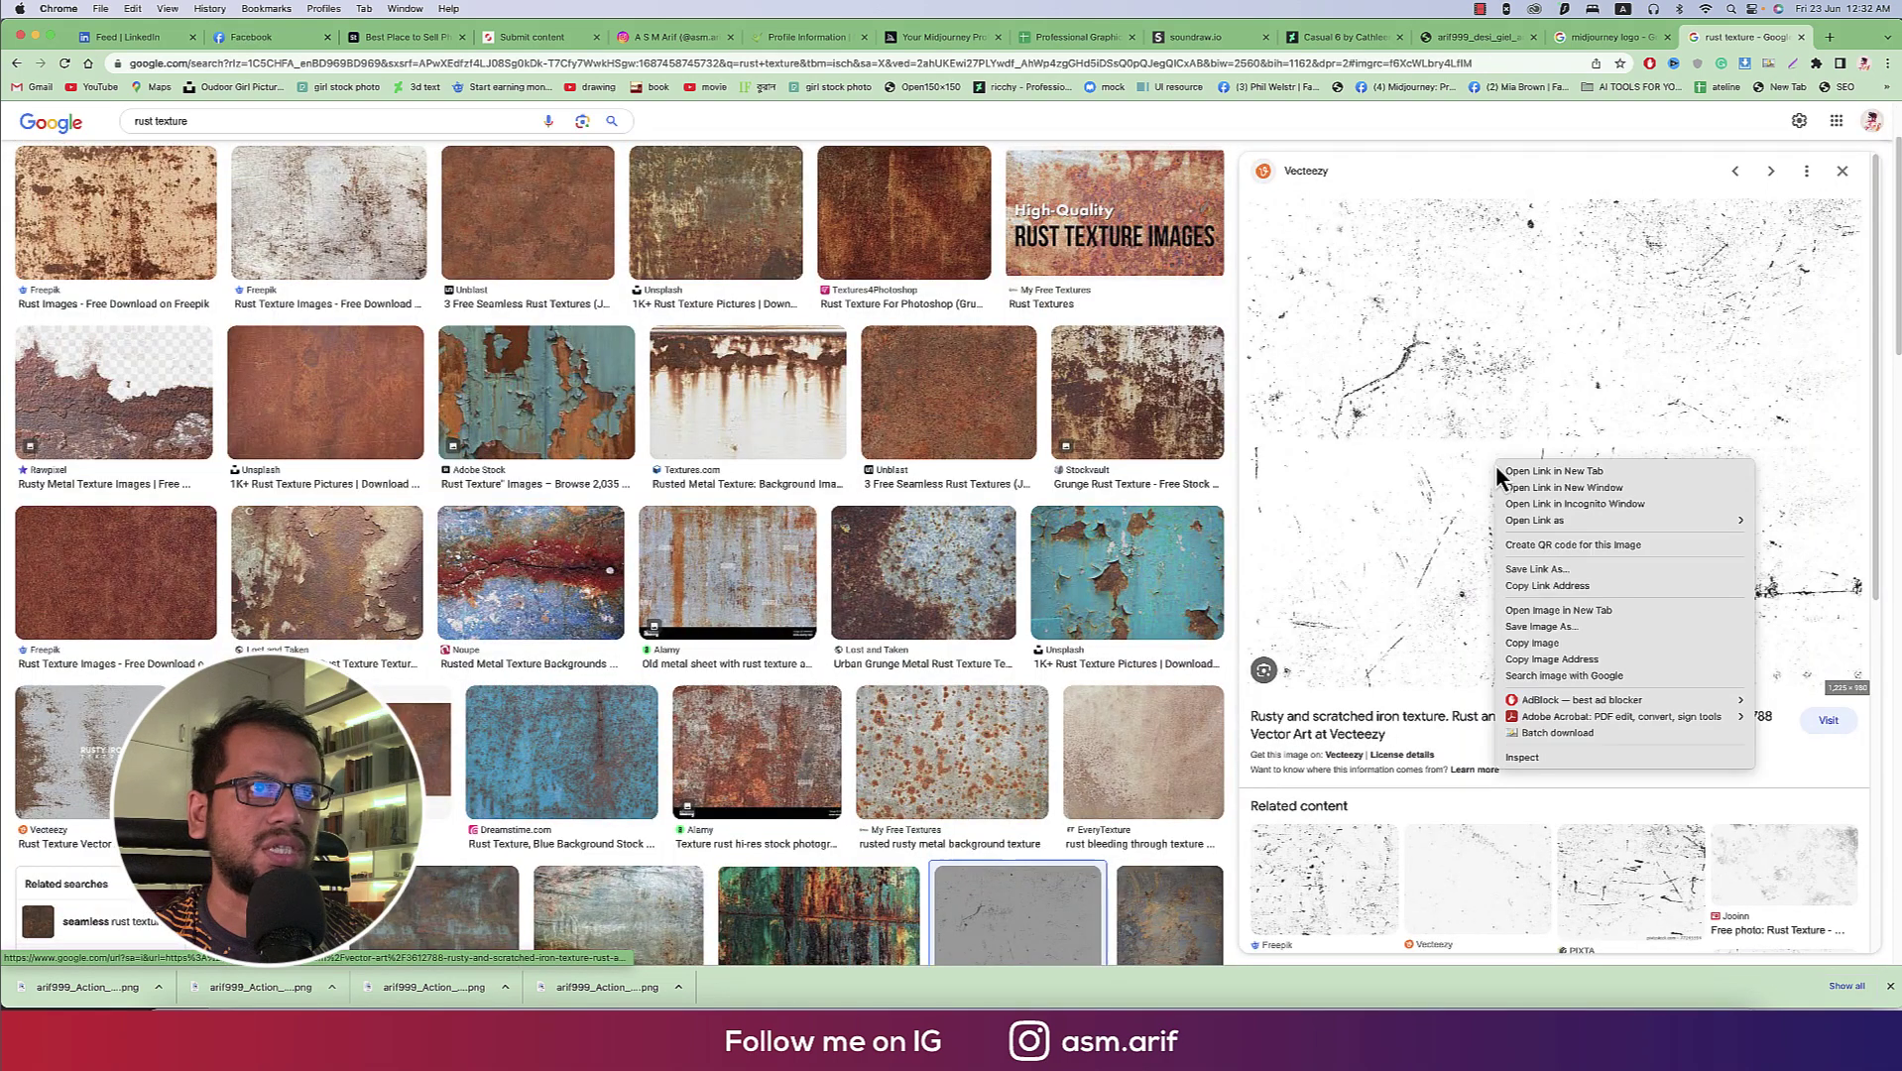
{"action": "left_click", "coordinate": [1549, 642]}
Paste the texture into Photoshop and resize it to cover the title.
{"action": "left_click", "coordinate": [837, 987]}
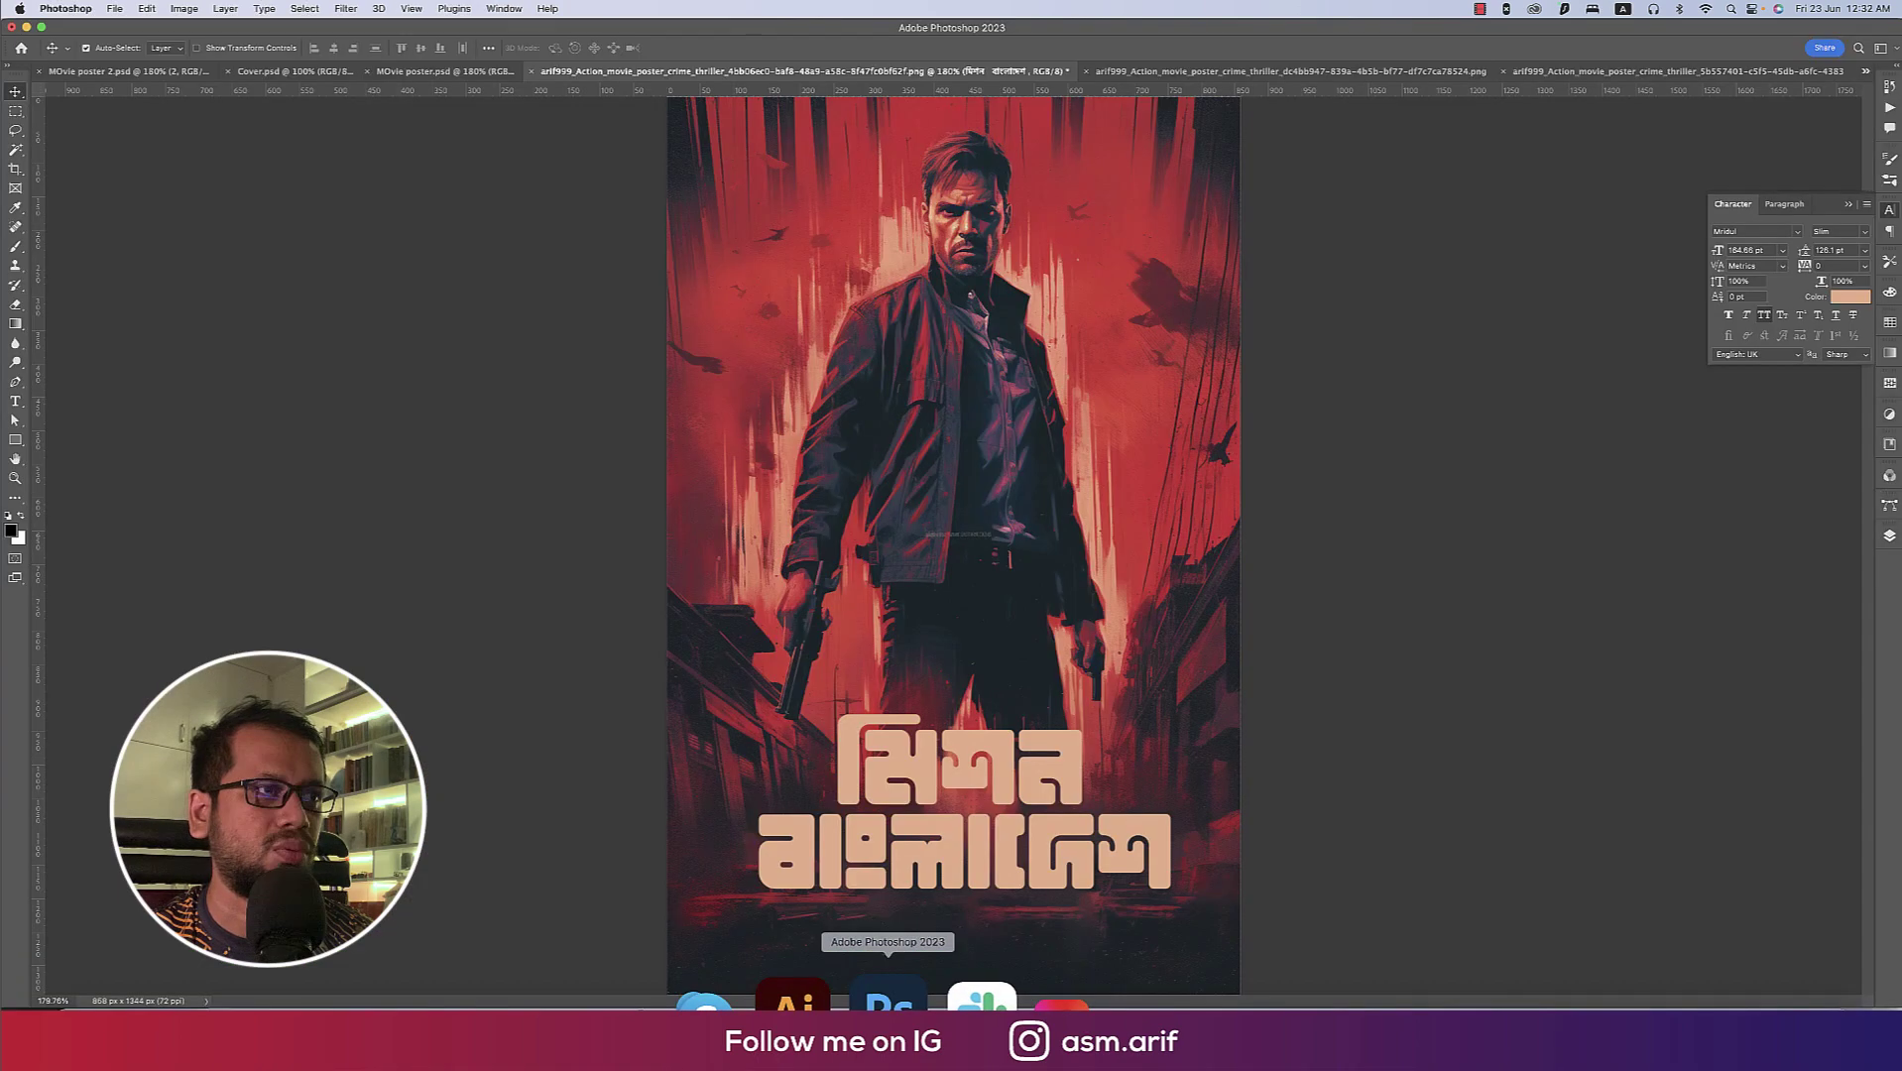
{"action": "key", "text": "super+v"}
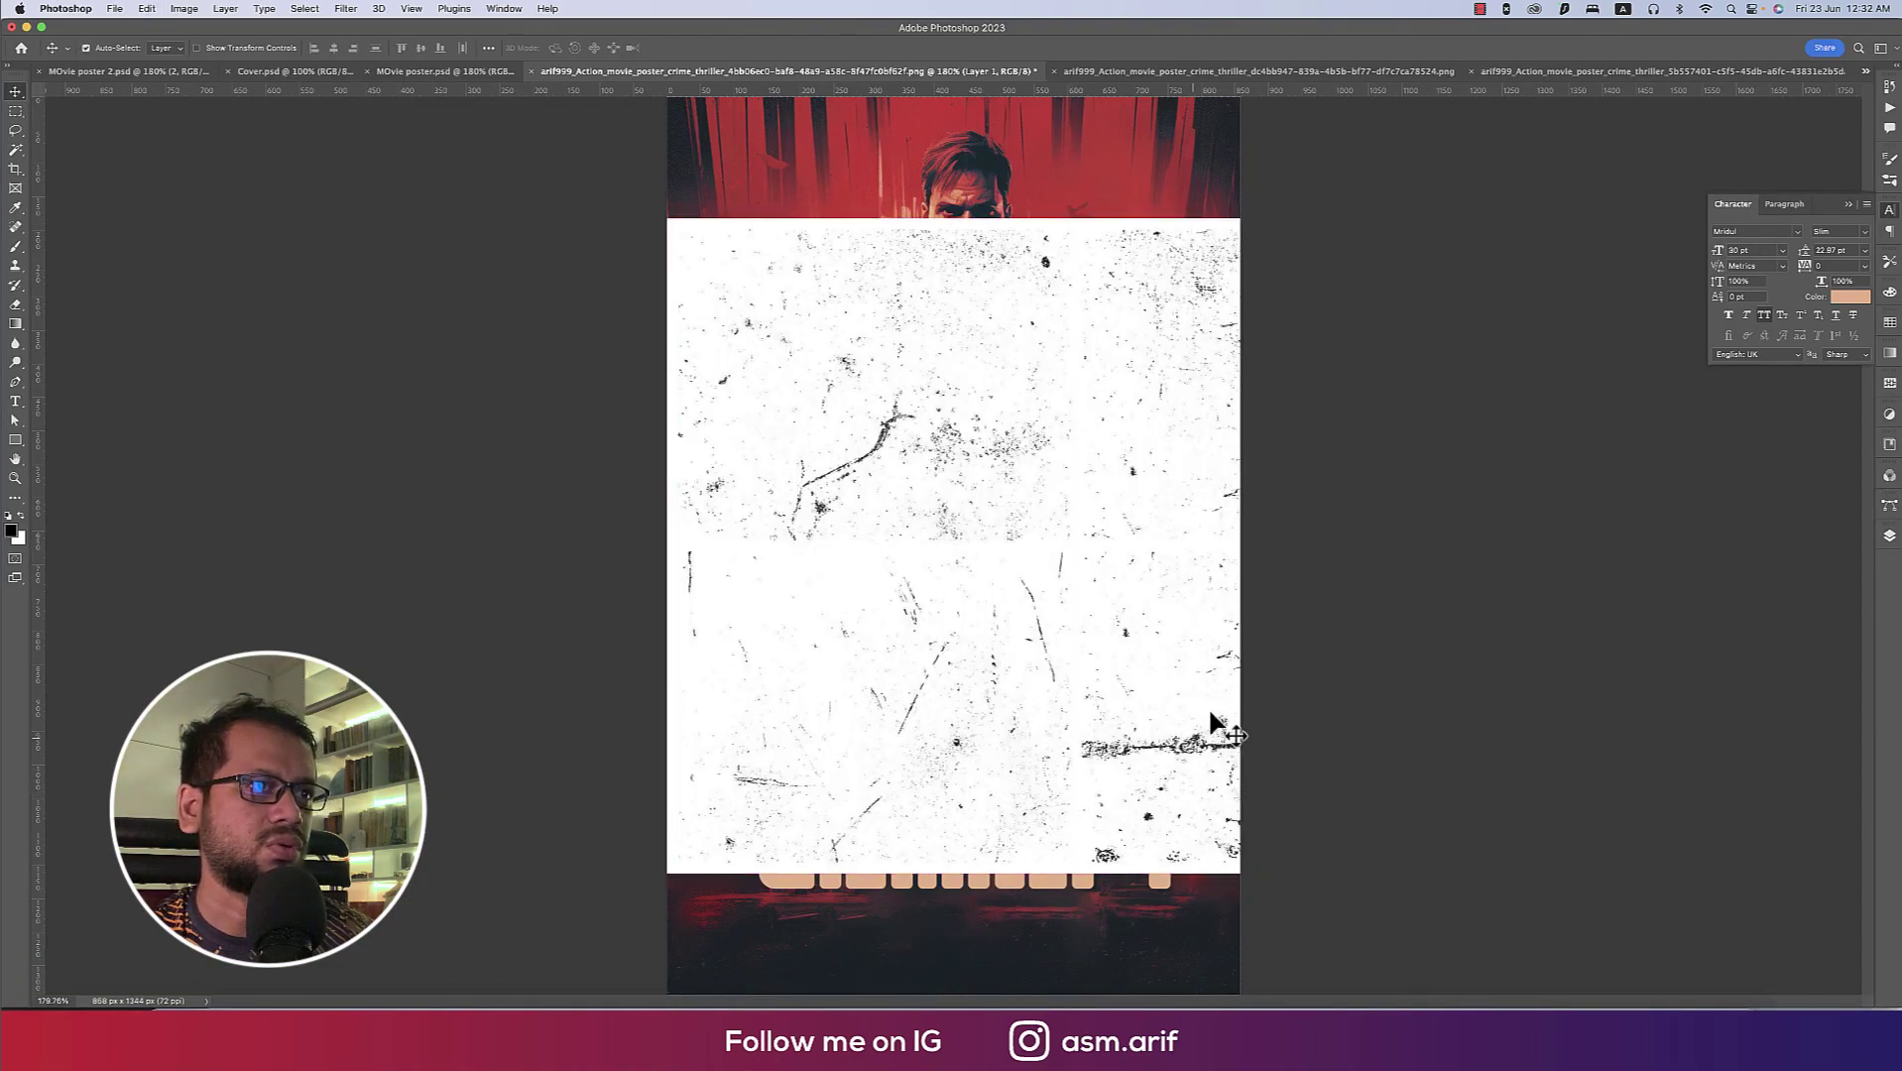
{"action": "key", "text": "super+t"}
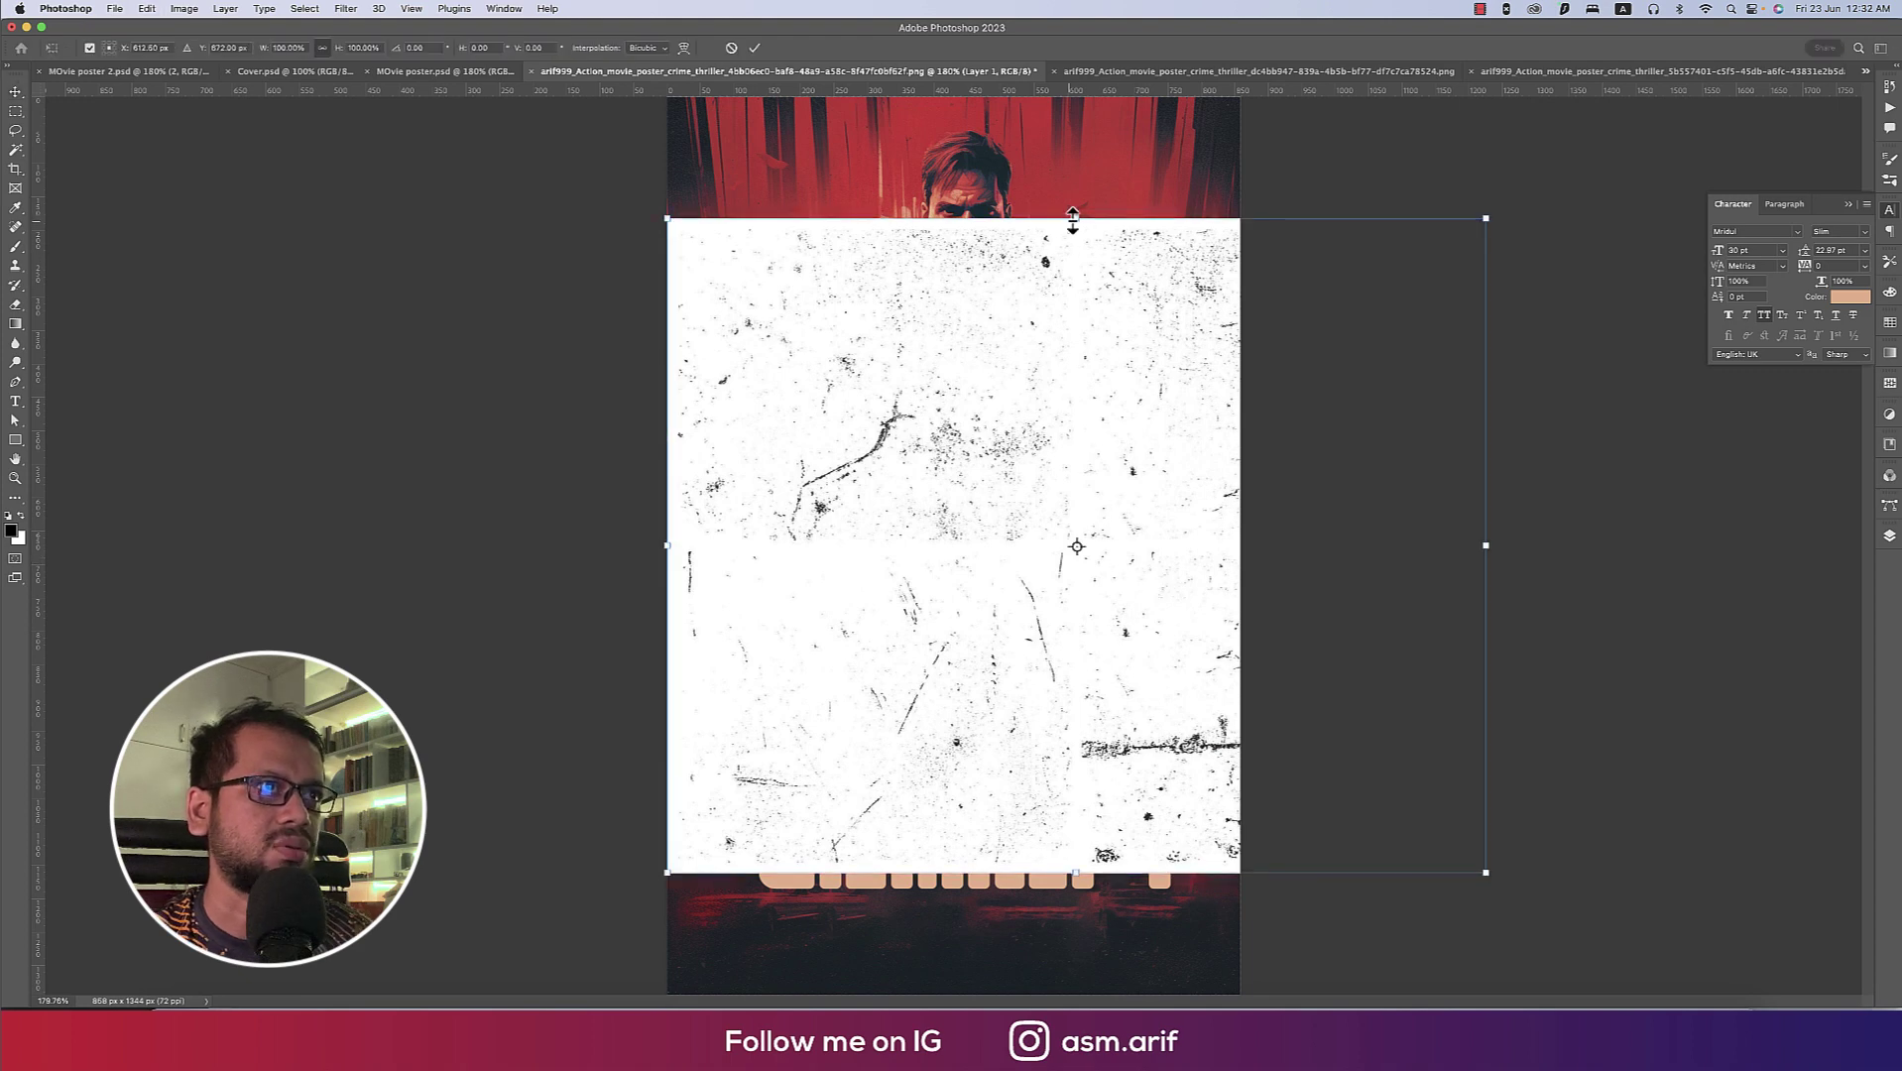
{"action": "left_click_drag", "start_coordinate": [1072, 220], "coordinate": [1076, 636]}
{"action": "left_click_drag", "start_coordinate": [1098, 784], "coordinate": [930, 842]}
{"action": "left_click_drag", "start_coordinate": [1055, 821], "coordinate": [1170, 822]}
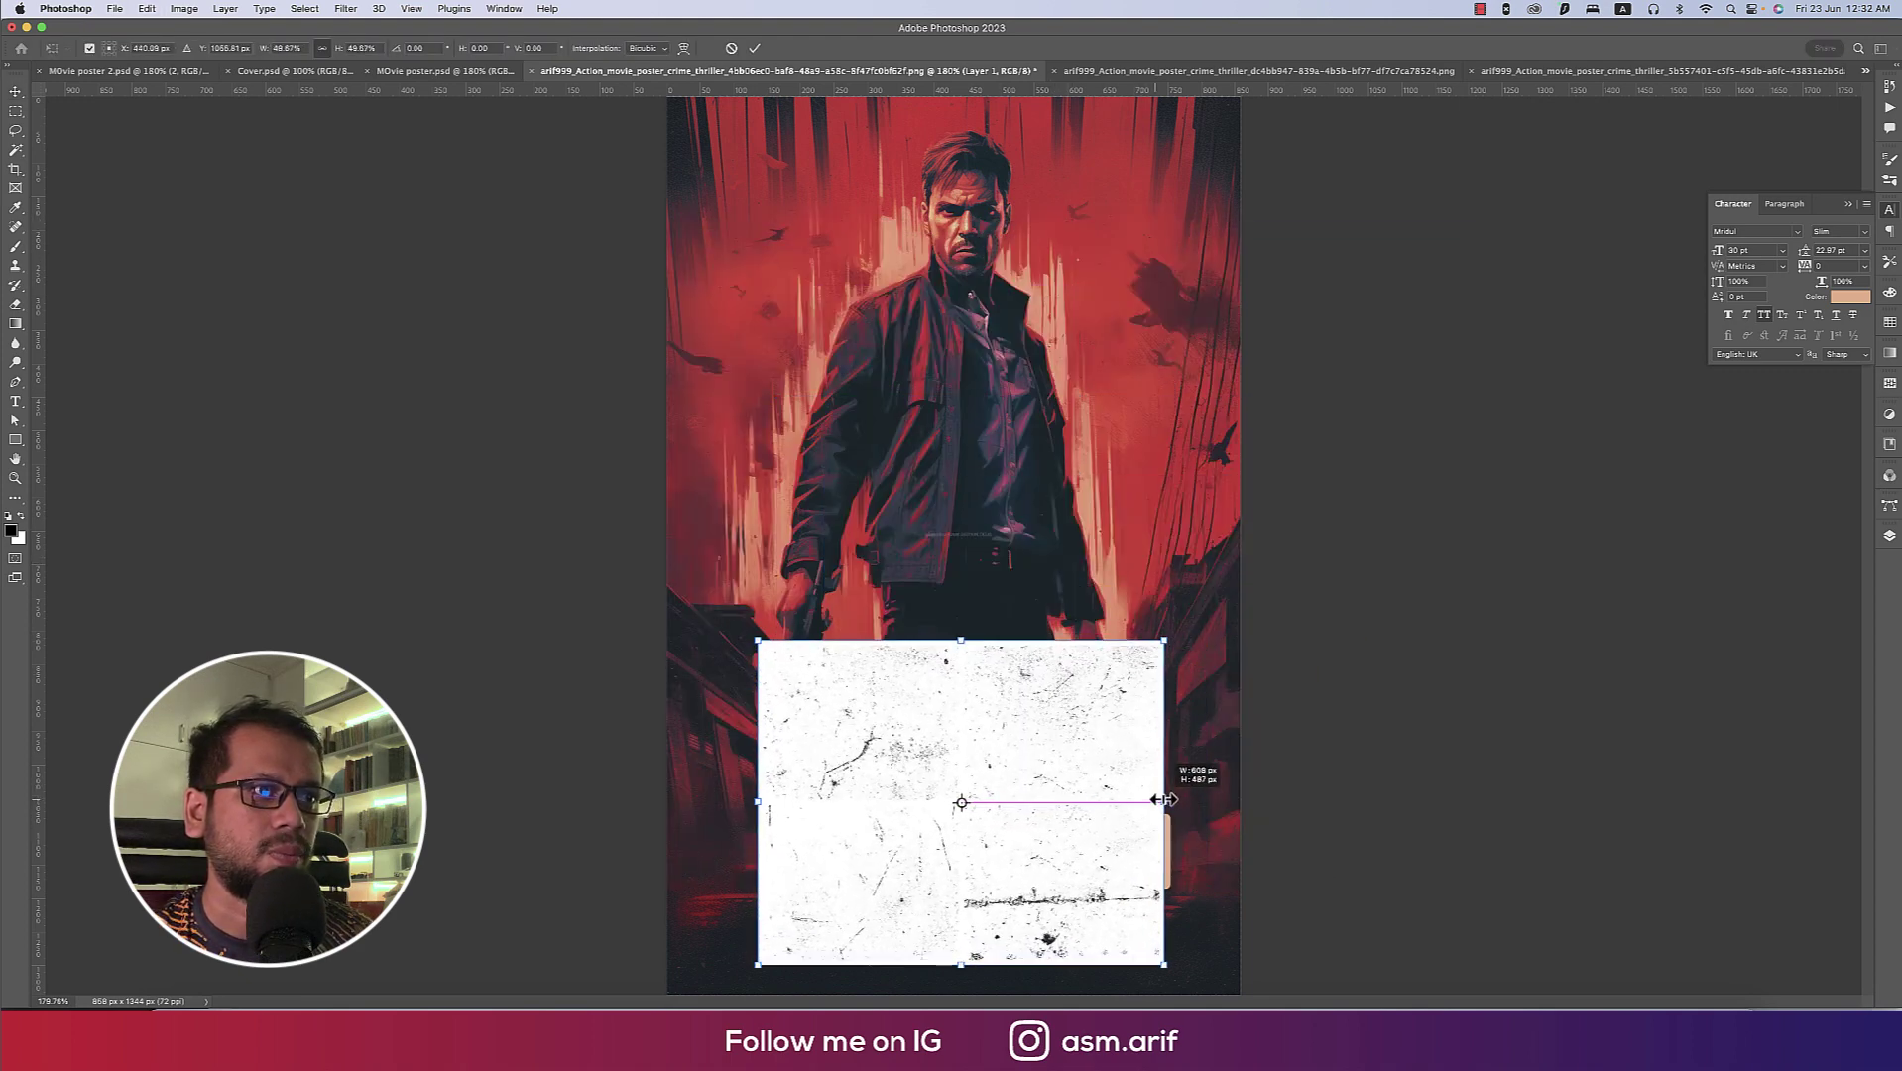
{"action": "key", "text": "Return"}
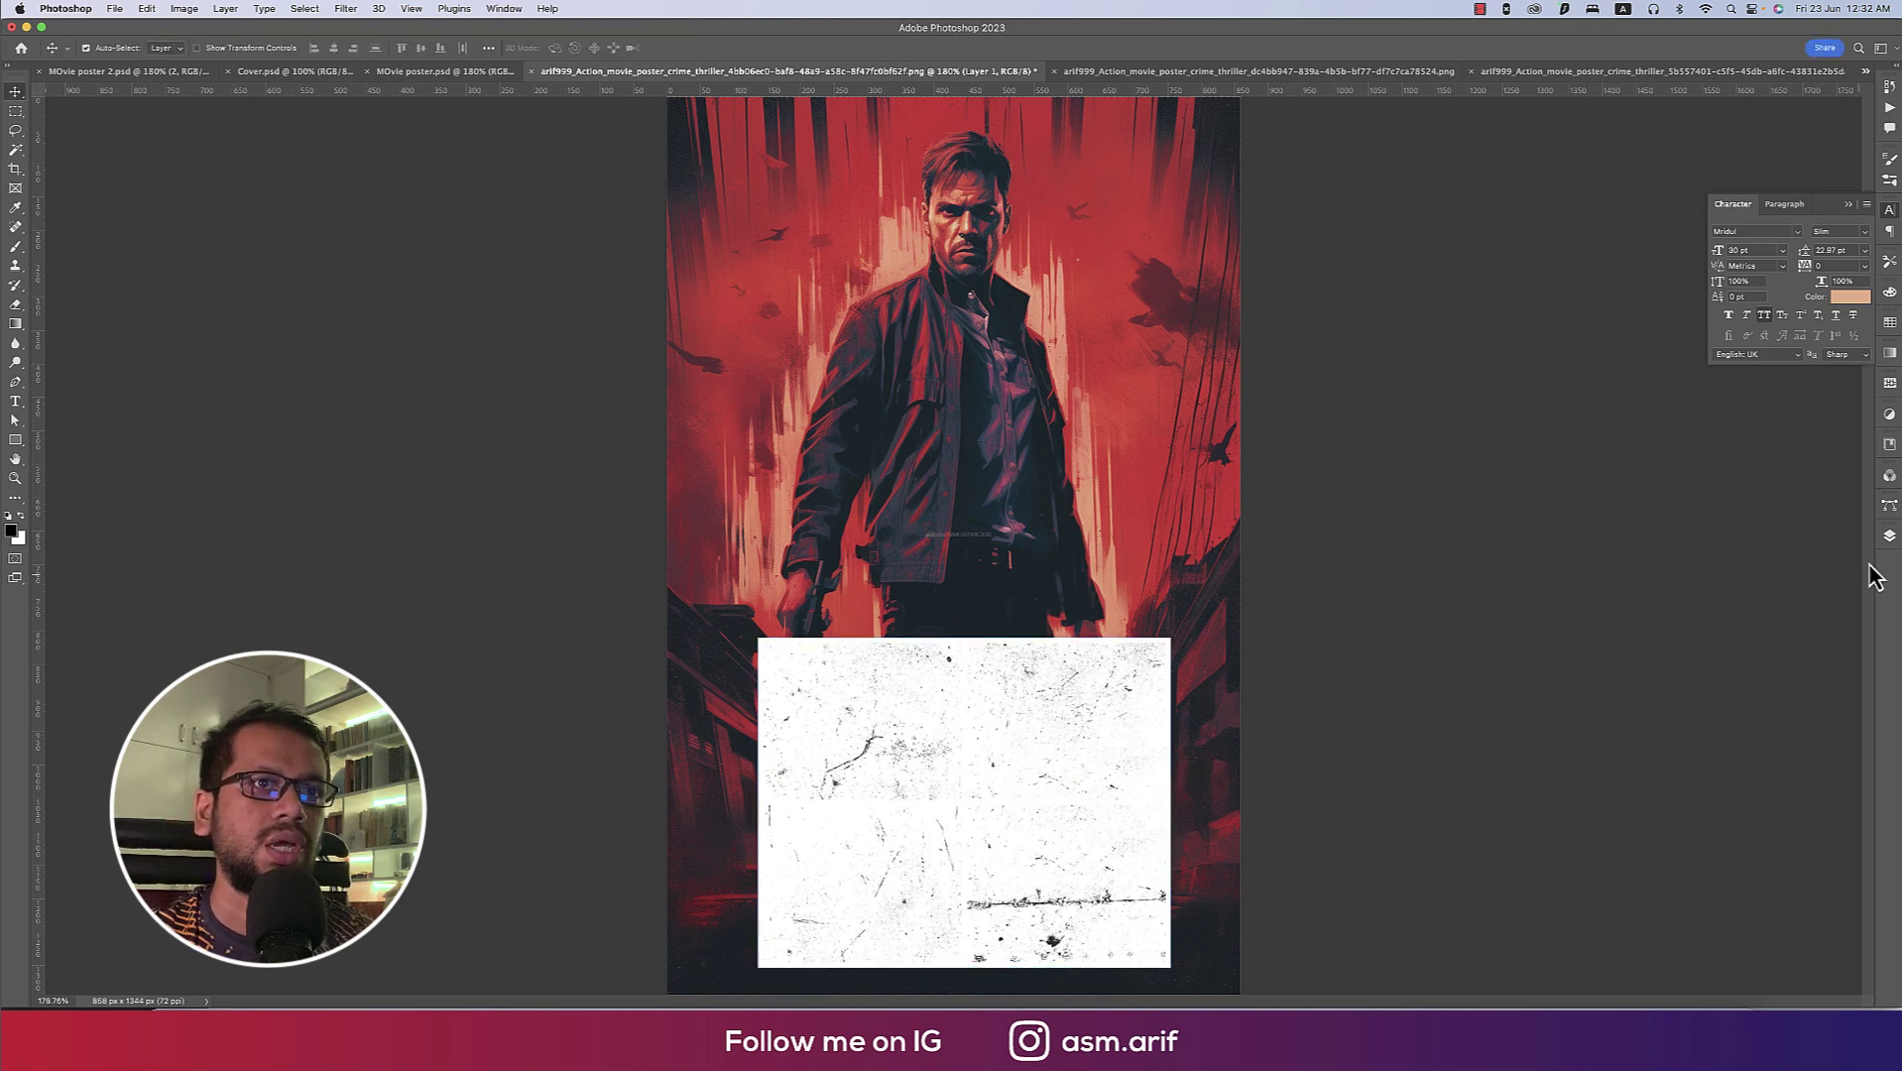
Clip the texture to the title letters at 69% opacity.
{"action": "left_click", "coordinate": [1890, 535]}
{"action": "right_click", "coordinate": [1757, 684]}
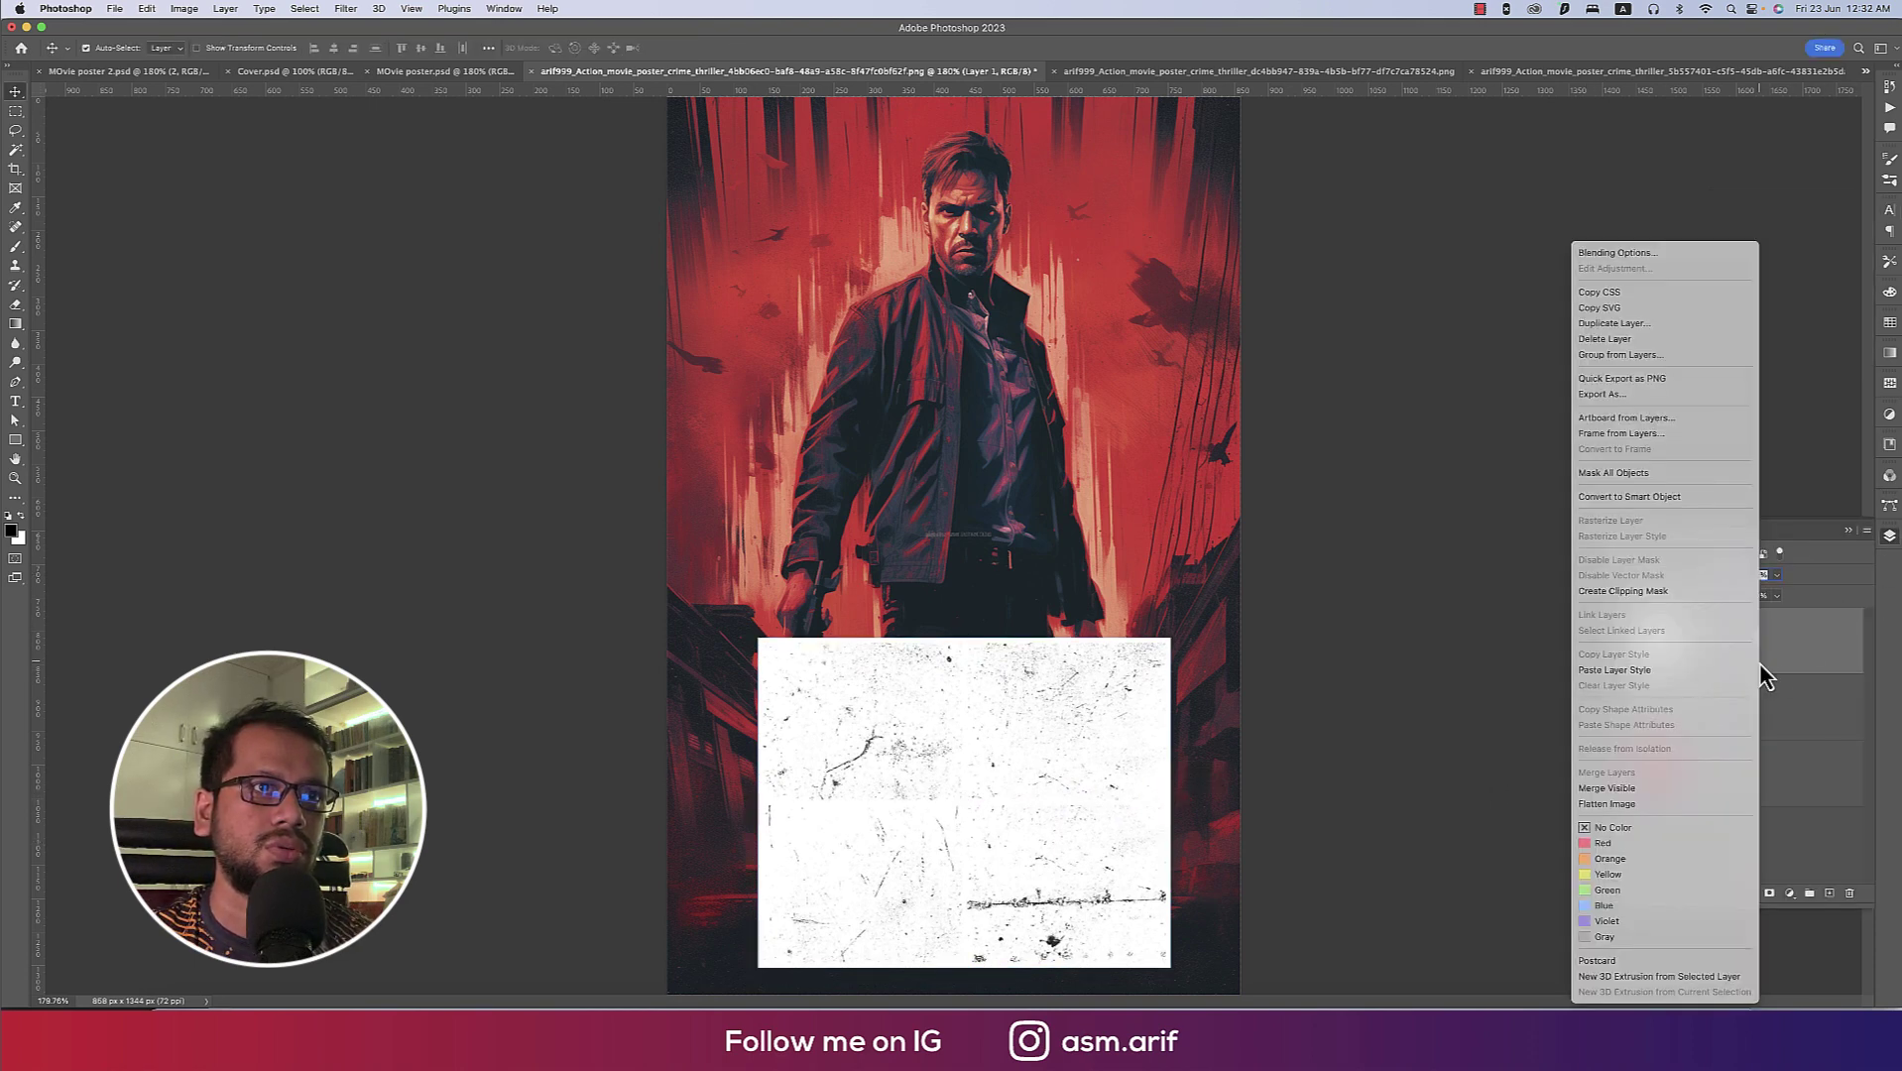
{"action": "left_click", "coordinate": [1646, 595]}
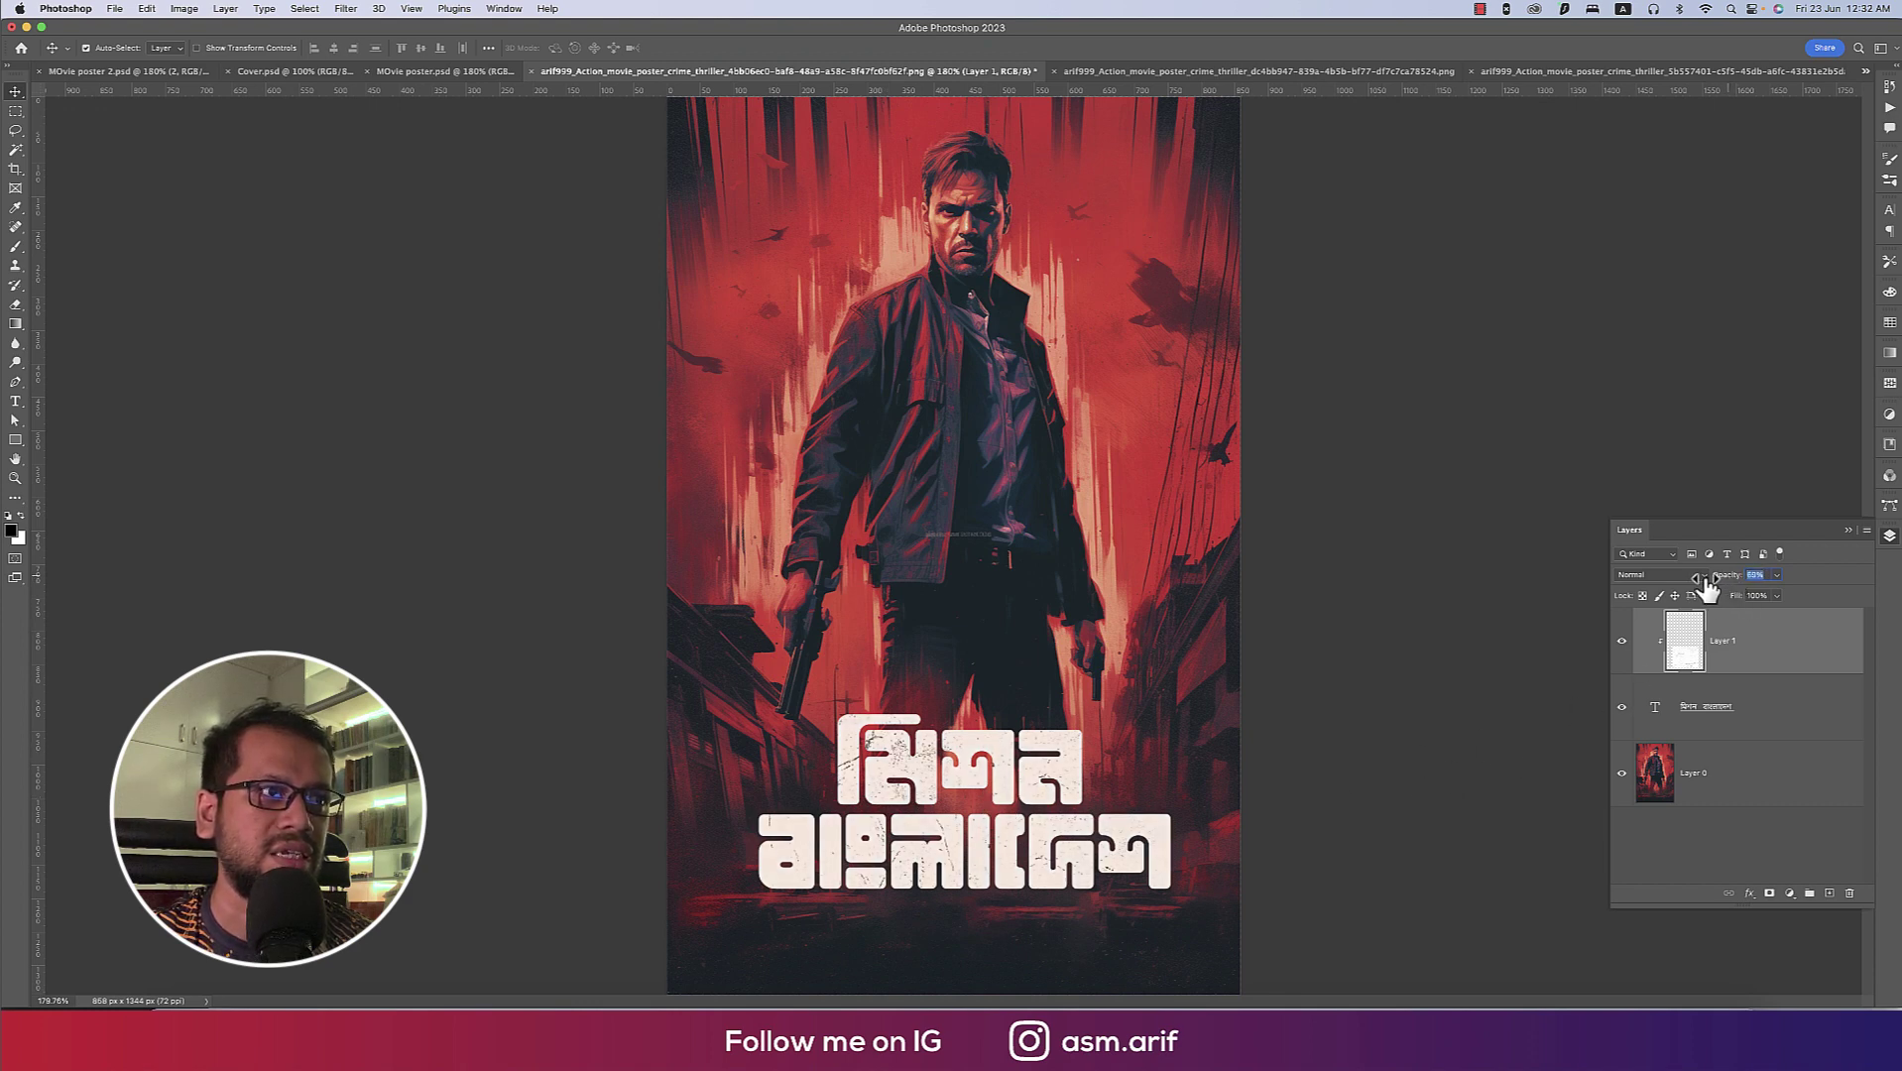
{"action": "key", "text": "Return"}
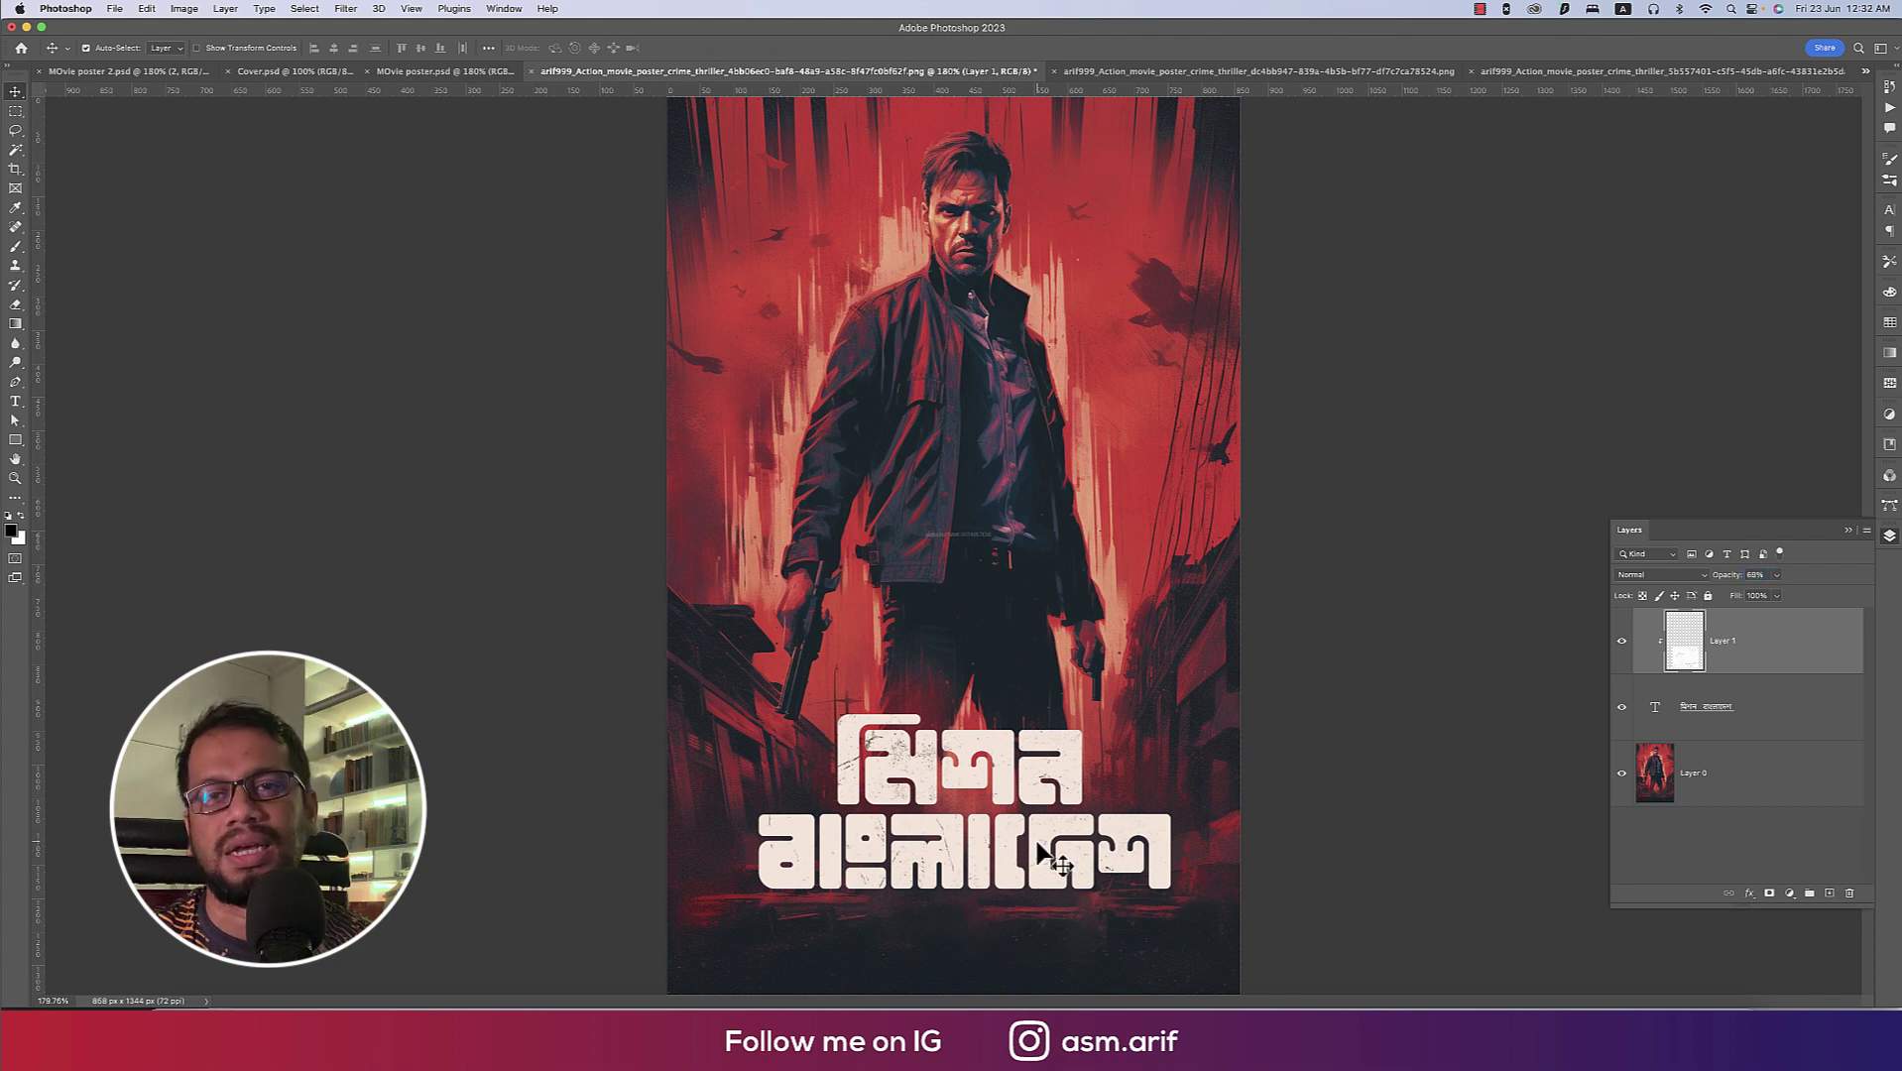
Group the texture and title layers into a group named 'Title'.
{"action": "left_click", "coordinate": [1790, 724], "text": "shift"}
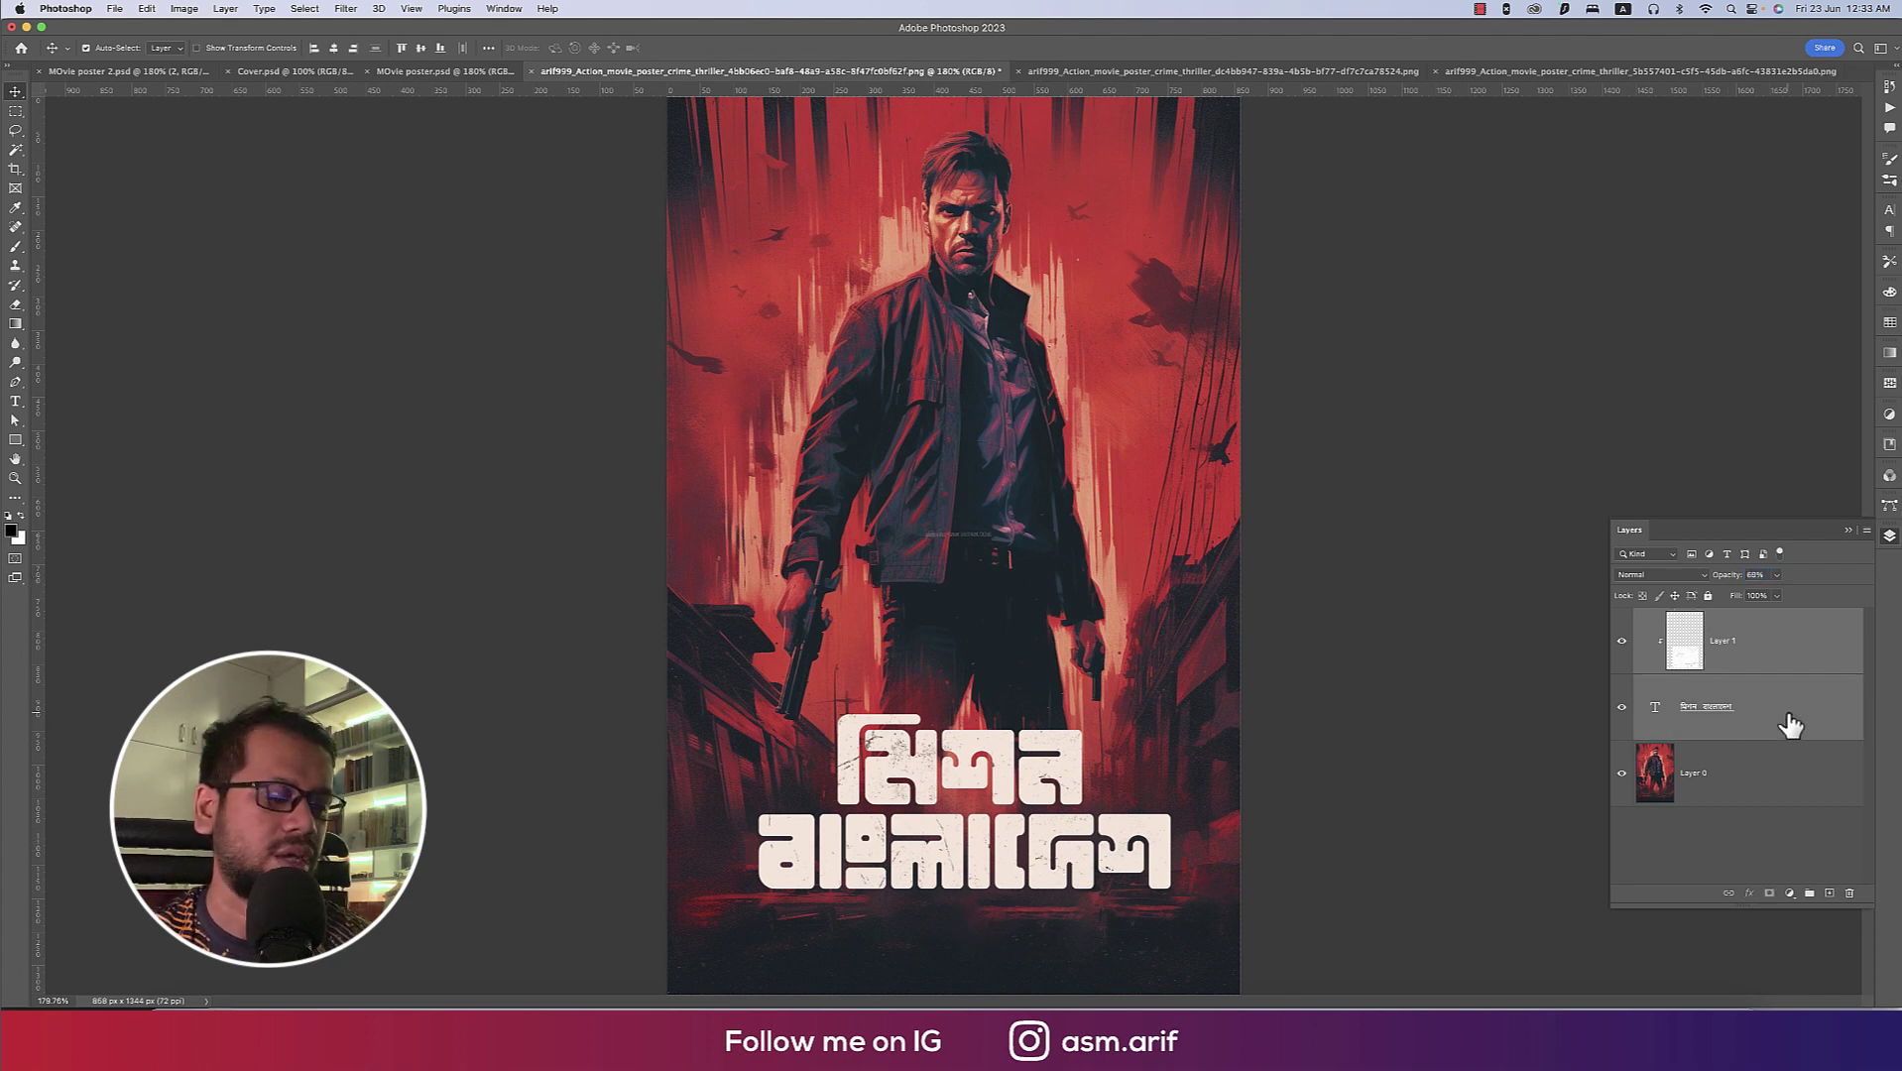
{"action": "key", "text": "super+g"}
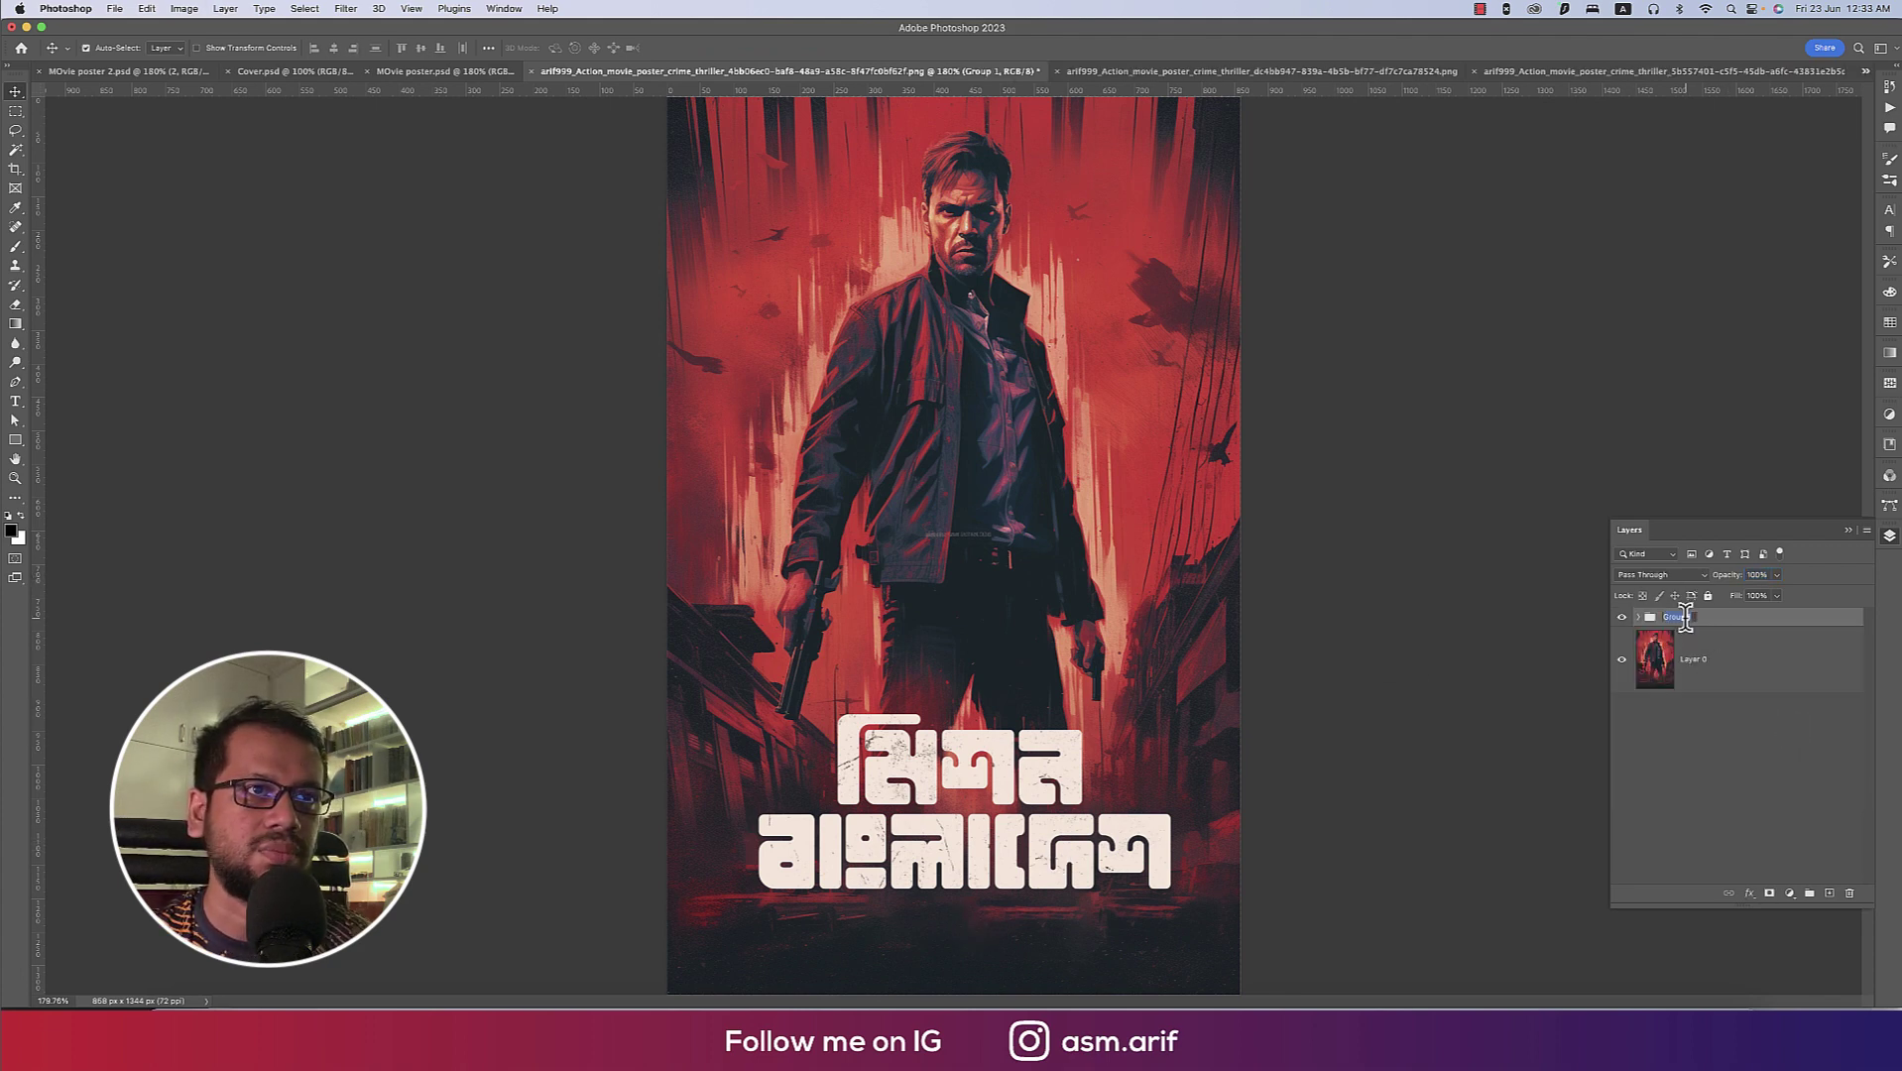
{"action": "type", "text": "Title"}
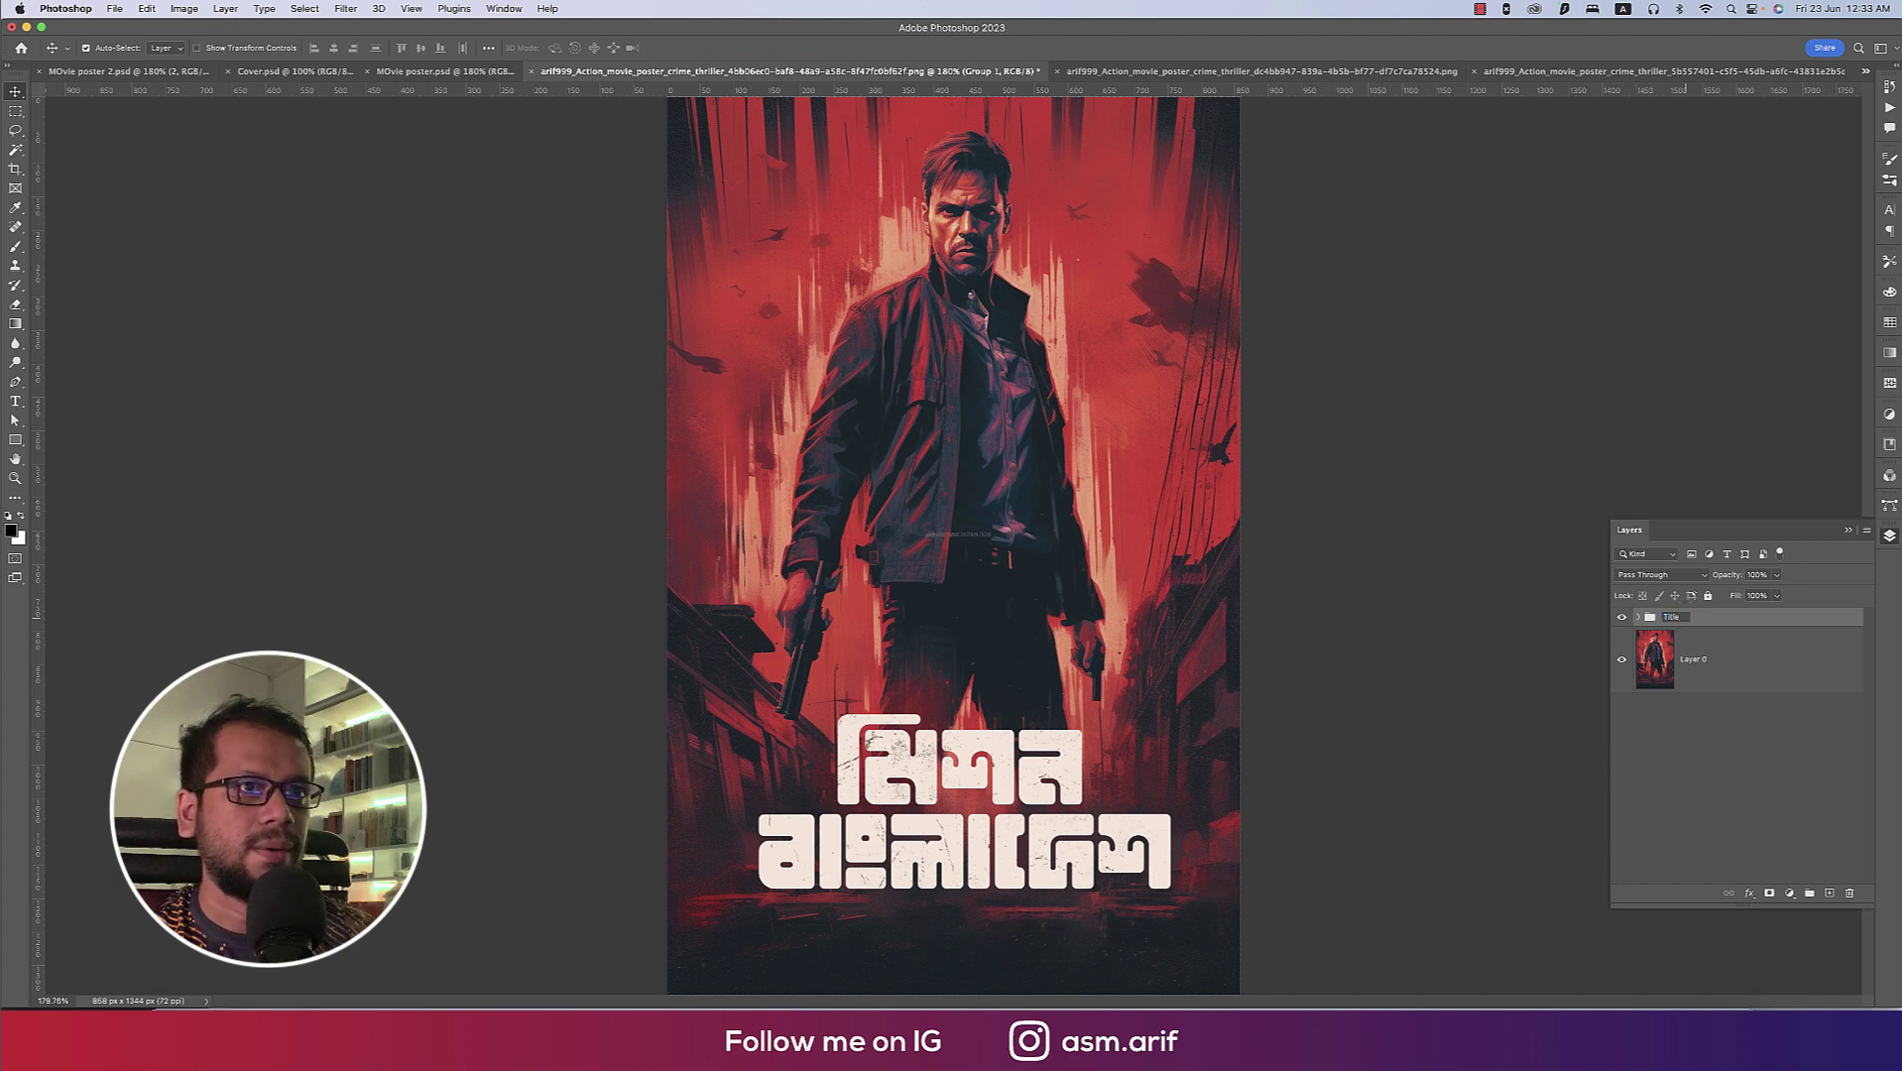
{"action": "key", "text": "Return"}
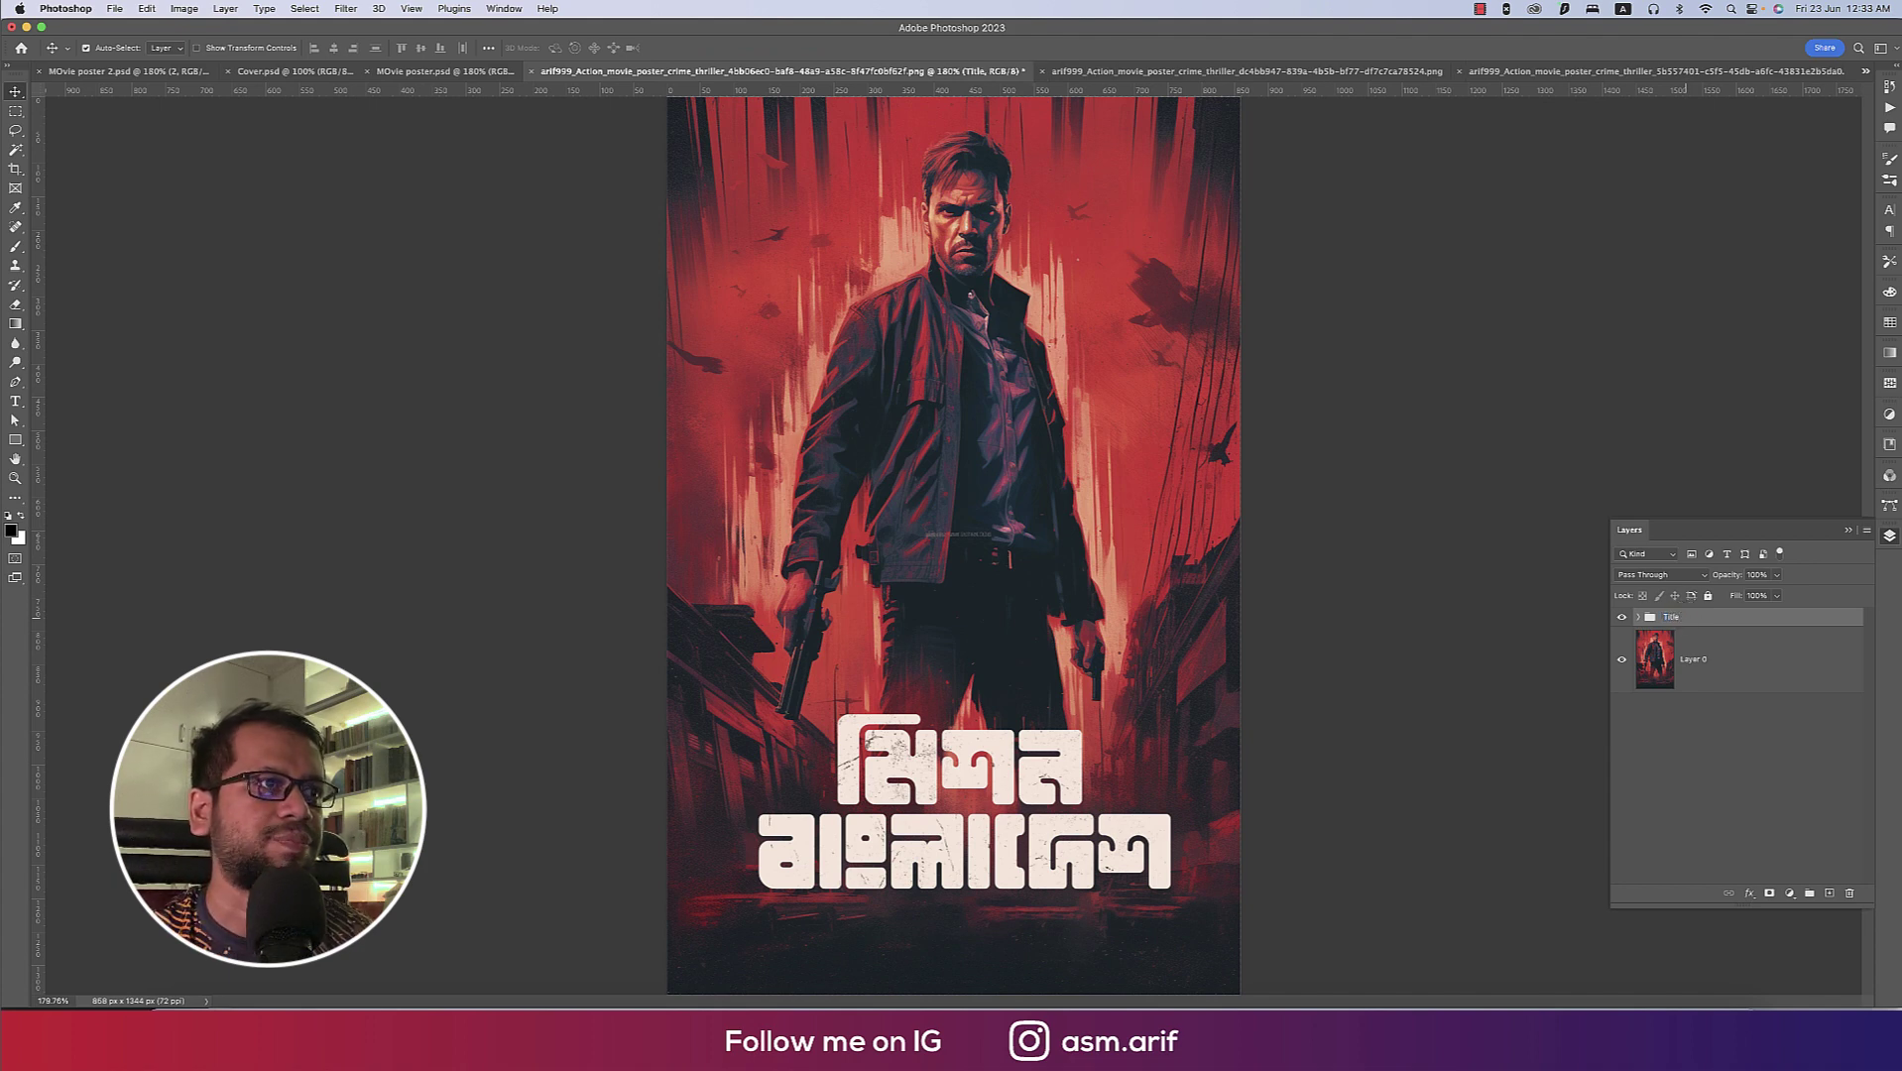
{"action": "scroll", "coordinate": [1200, 663], "scroll_direction": "down", "scroll_amount": 3}
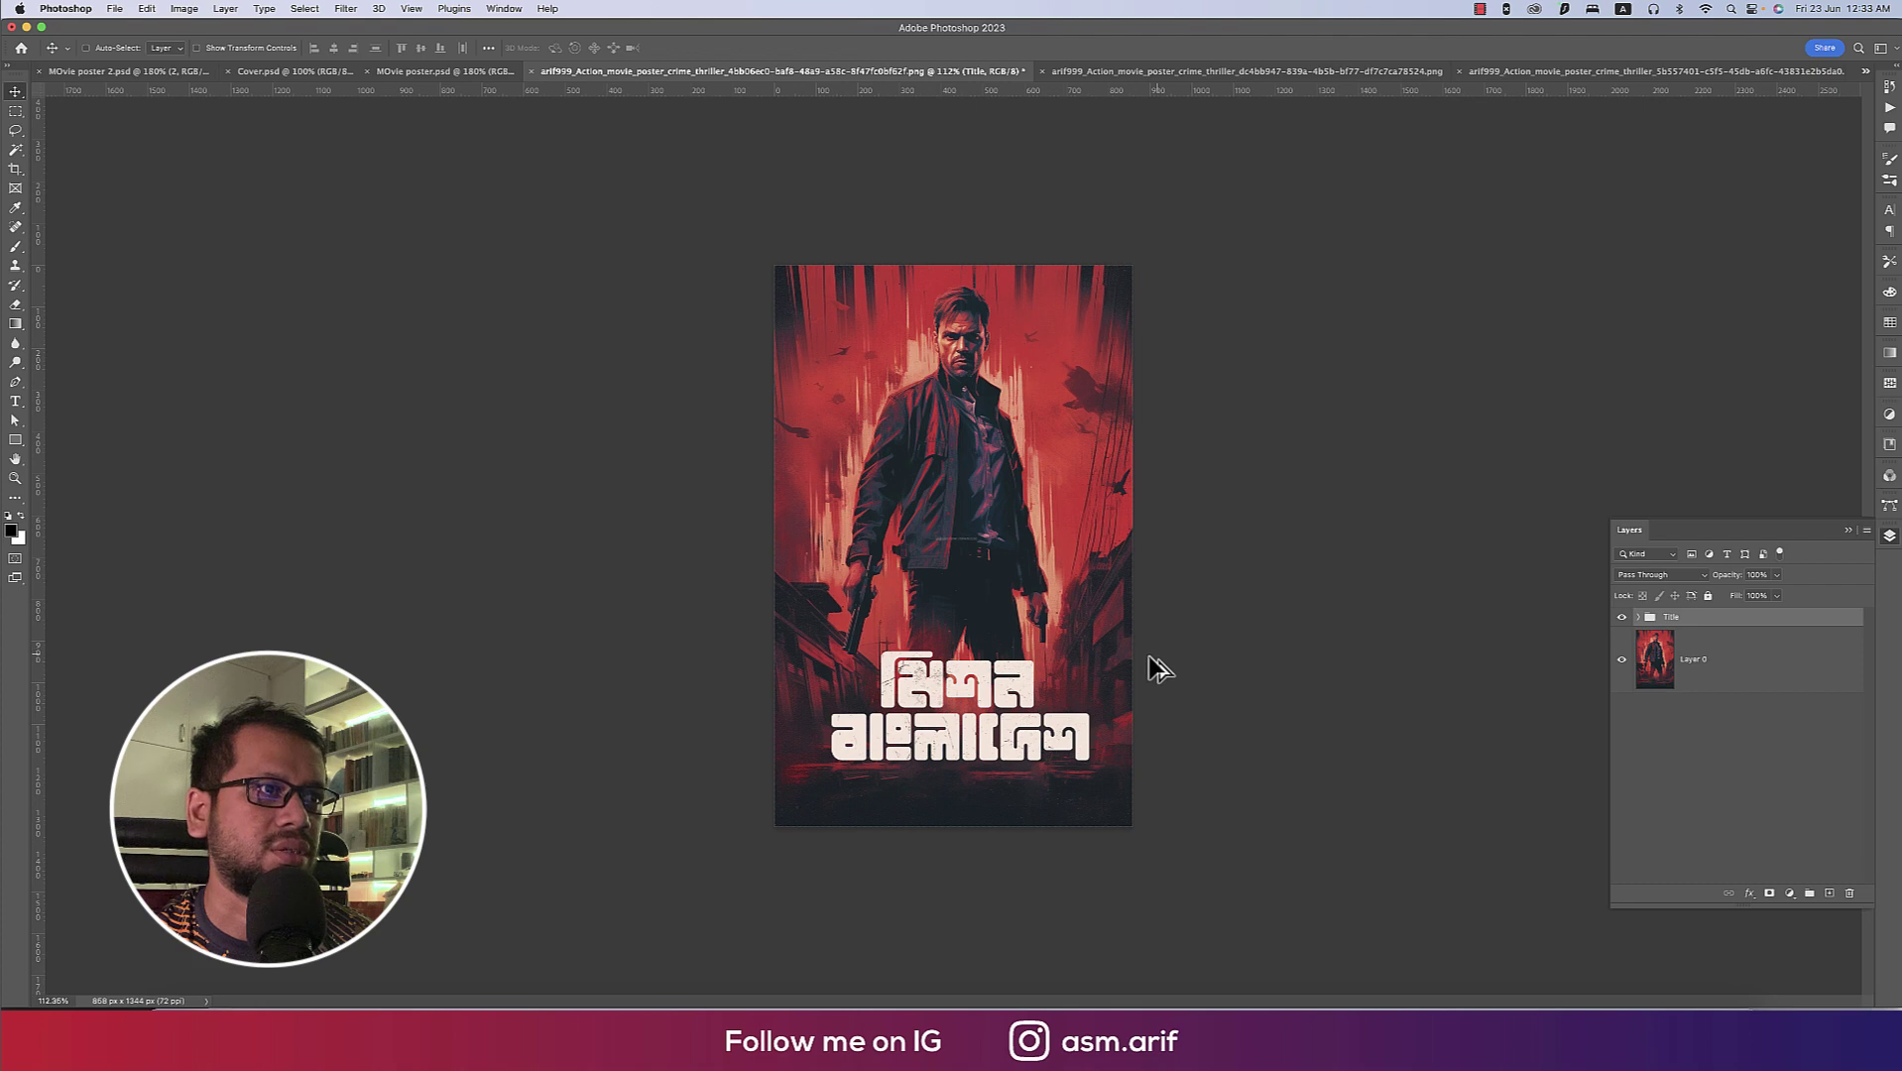
{"action": "scroll", "coordinate": [1071, 714], "scroll_direction": "up", "scroll_amount": 3}
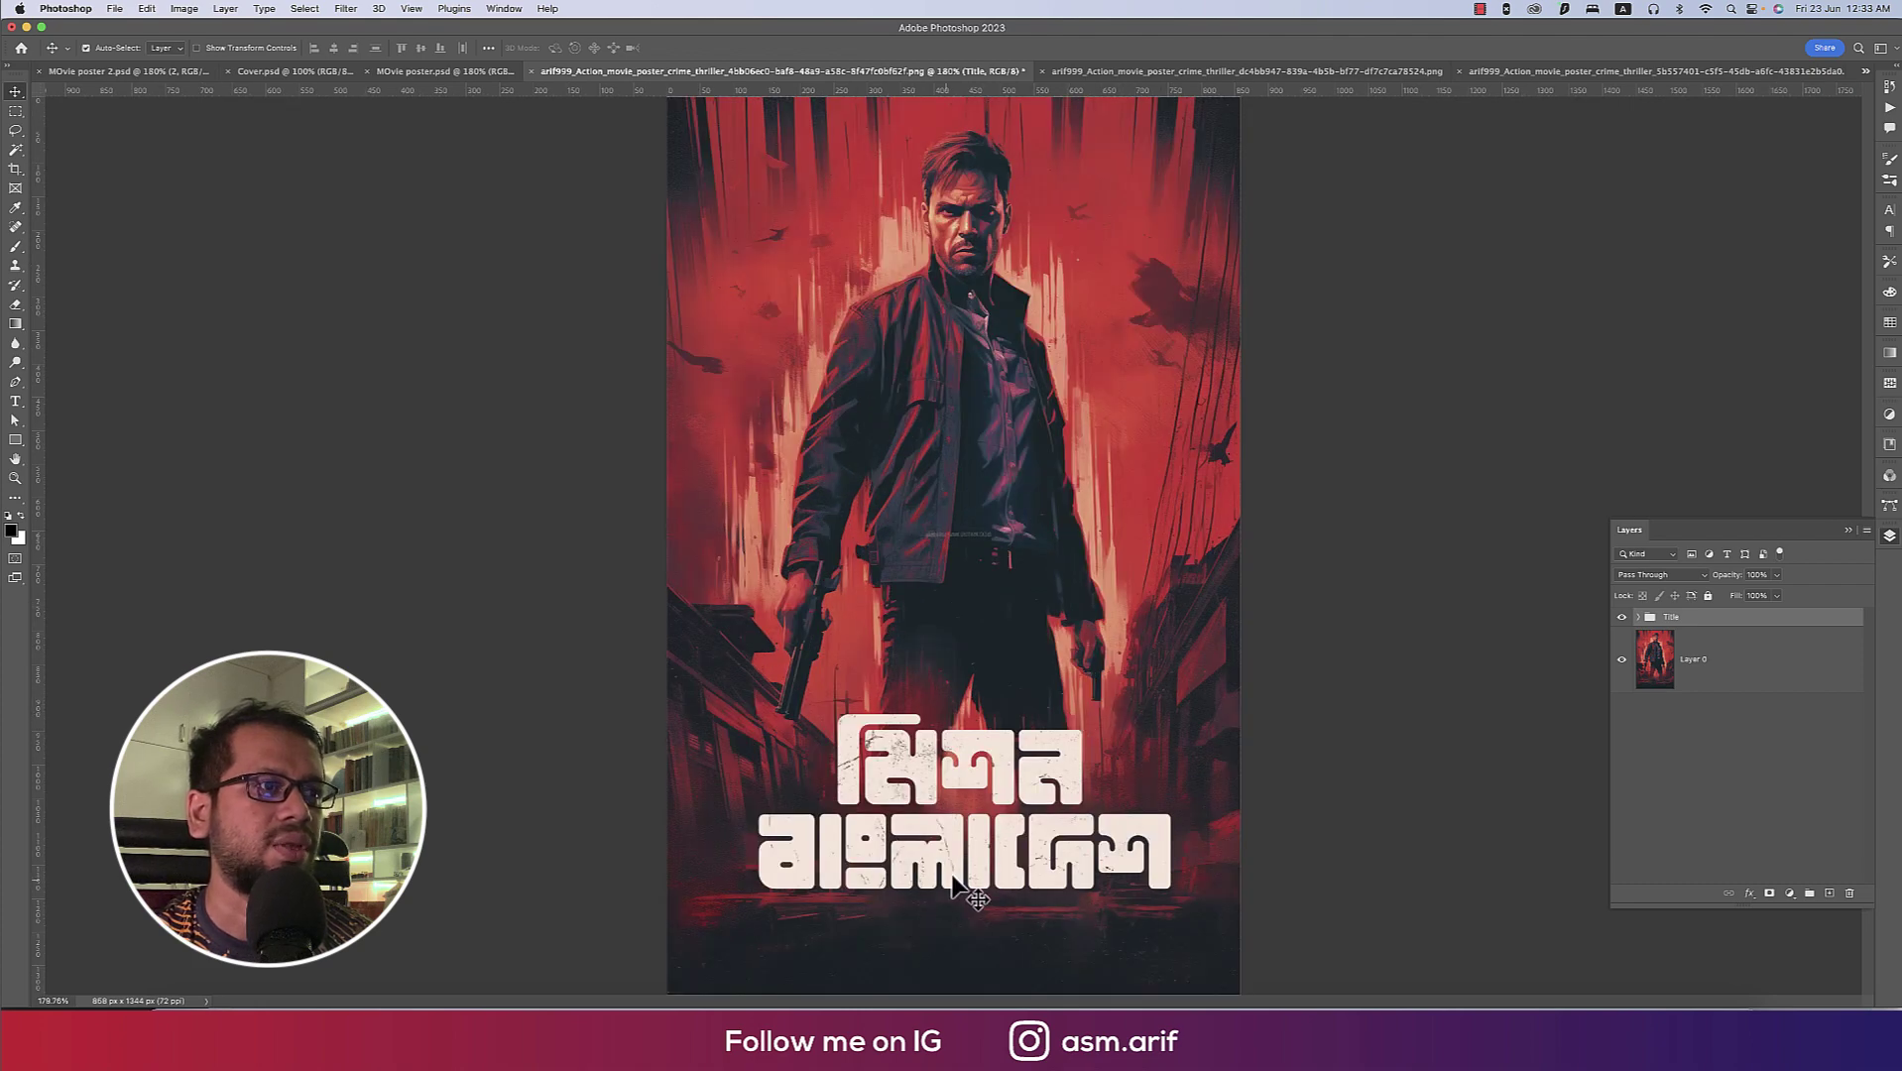
Move the Title group slightly higher on the poster.
{"action": "key", "text": "ctrl+t"}
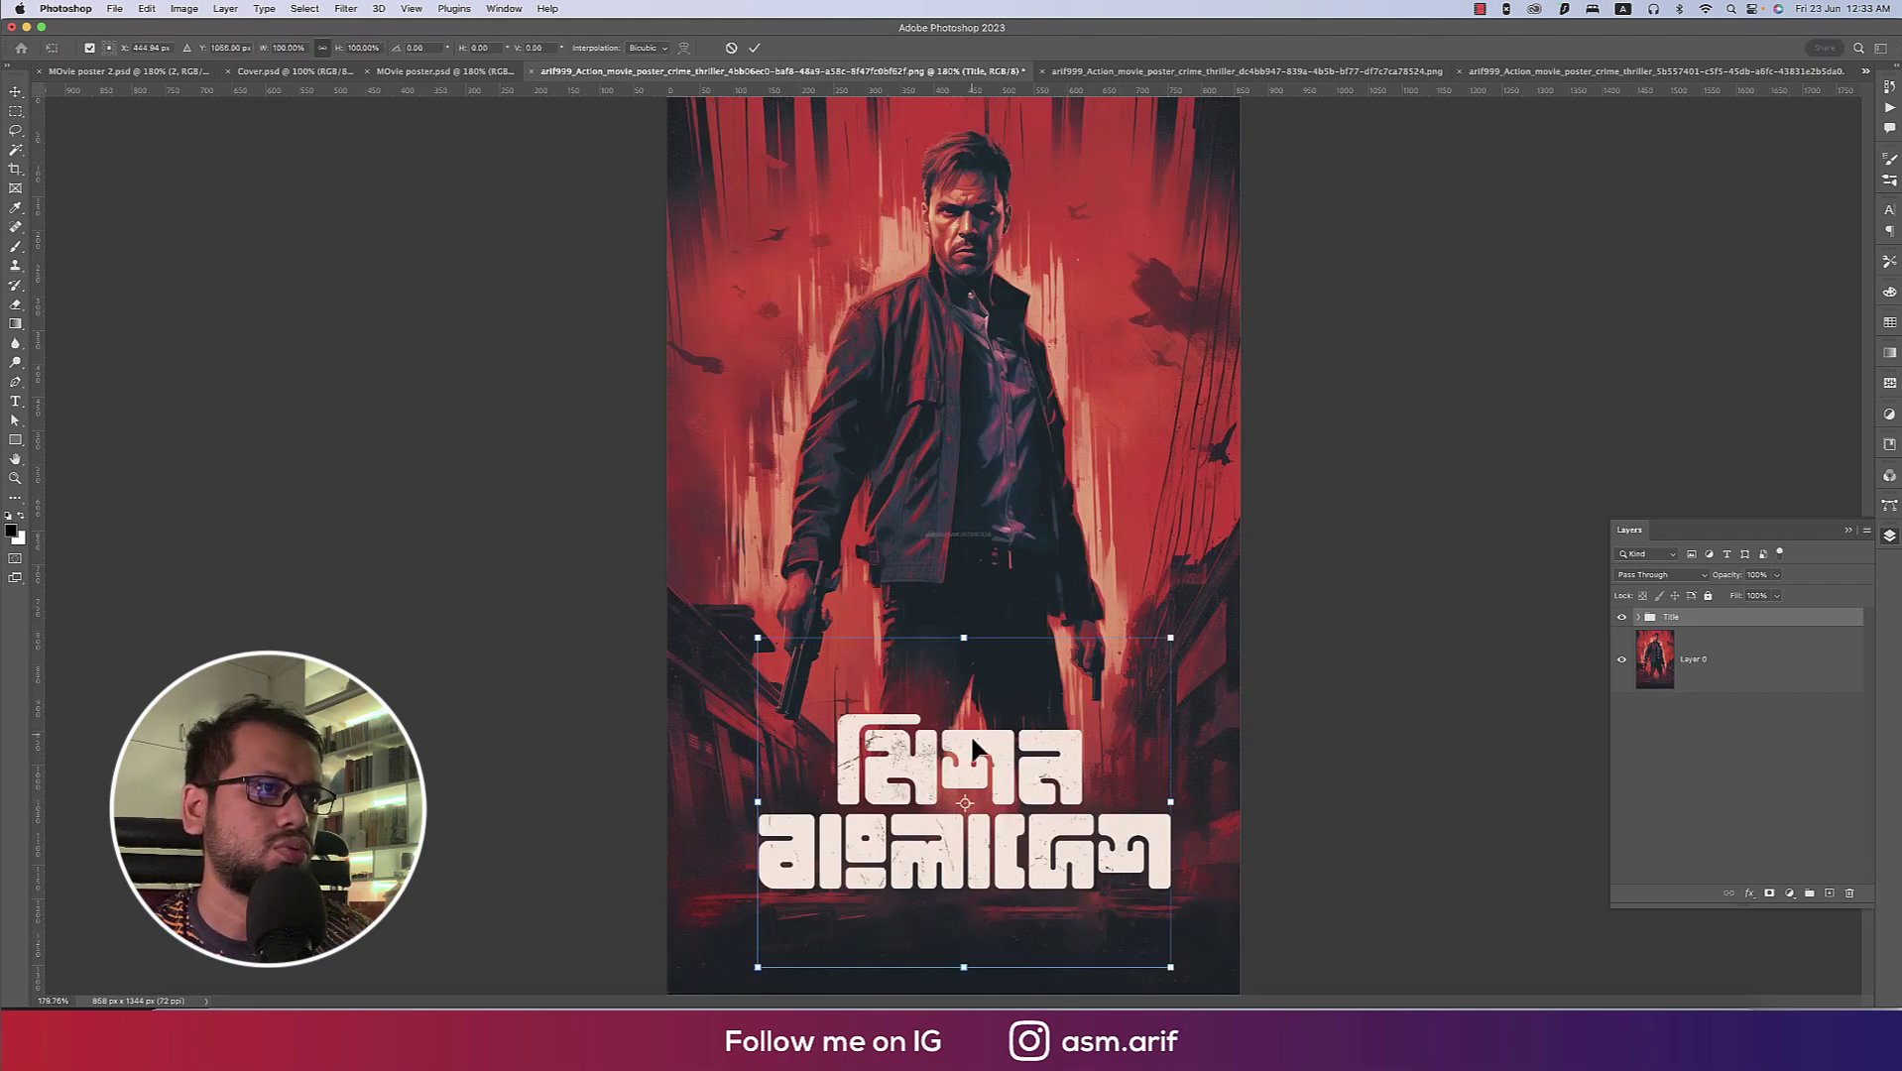
{"action": "left_click_drag", "start_coordinate": [974, 746], "coordinate": [979, 721]}
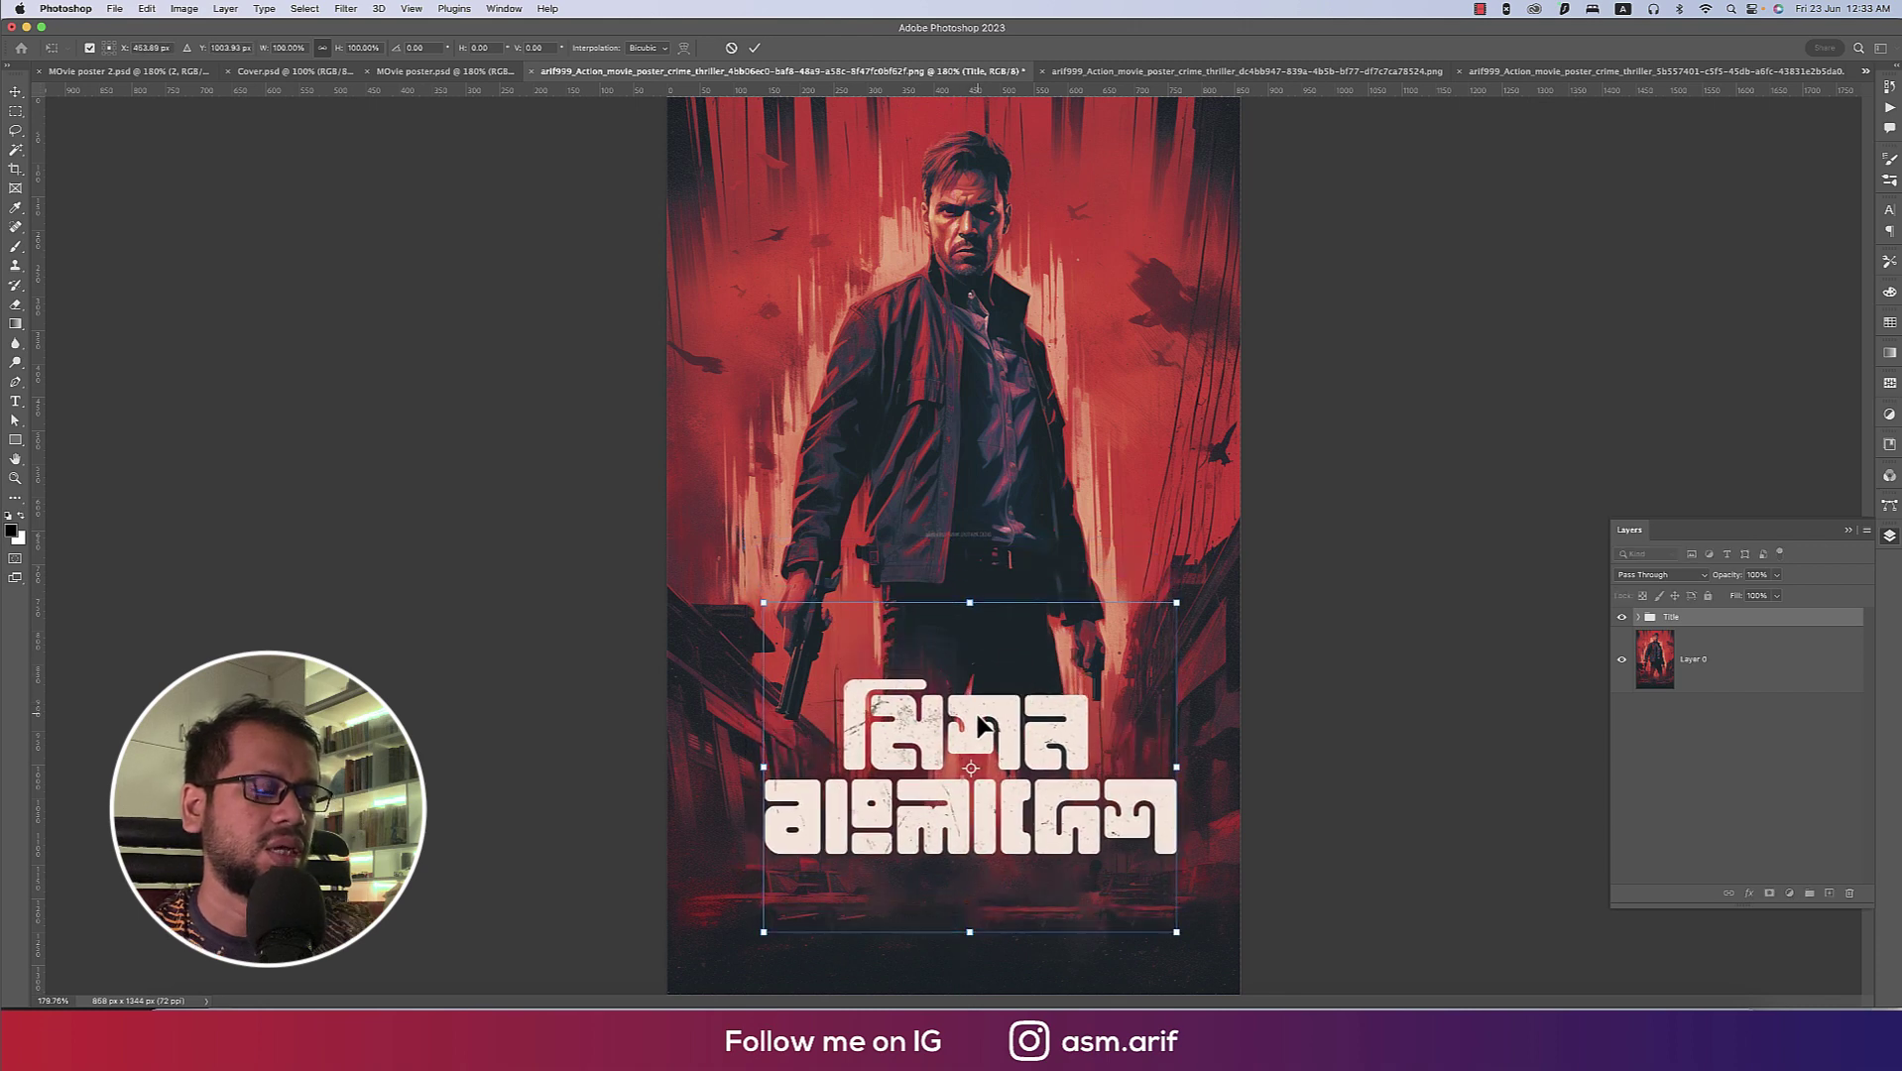
{"action": "key", "text": "Return"}
{"action": "scroll", "coordinate": [805, 705], "scroll_direction": "down", "scroll_amount": 2}
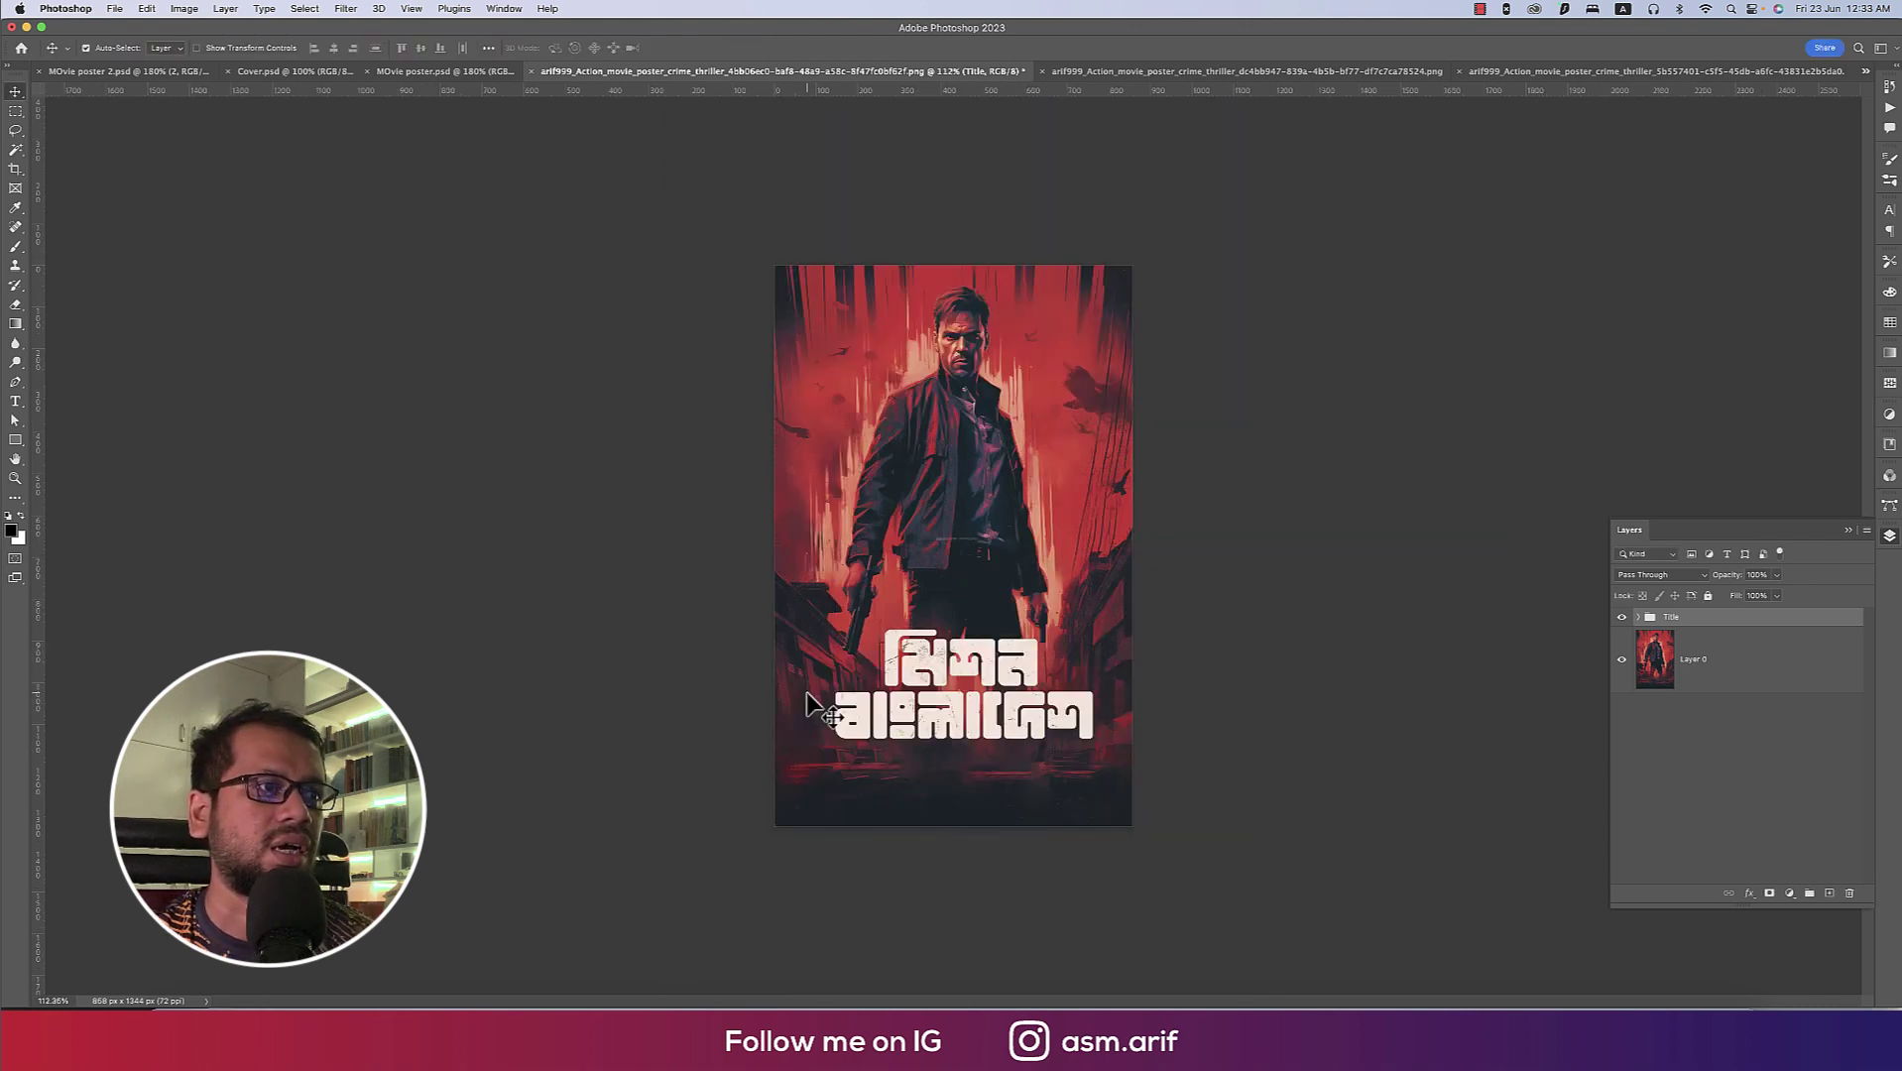
Place PngItem_3358513.png from the Downloads folder as an embedded image.
{"action": "left_click", "coordinate": [115, 8]}
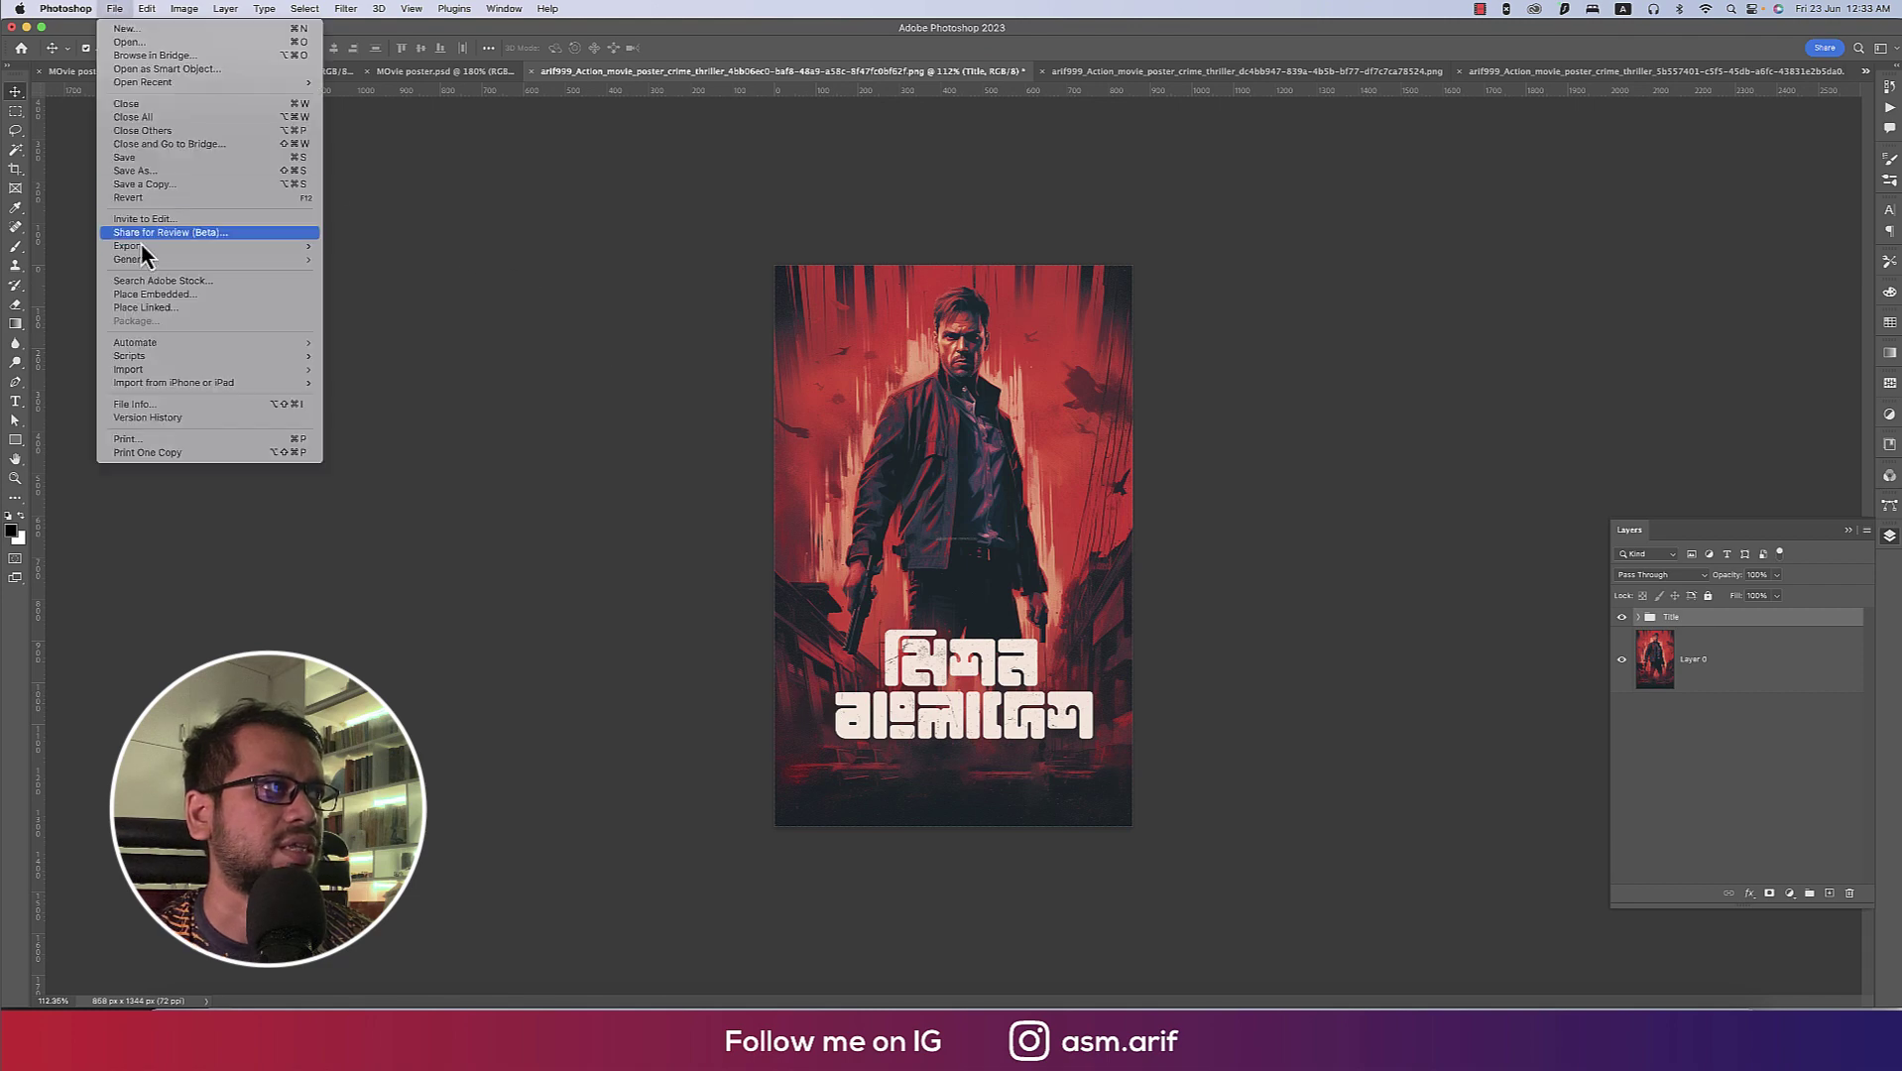
{"action": "left_click", "coordinate": [154, 303]}
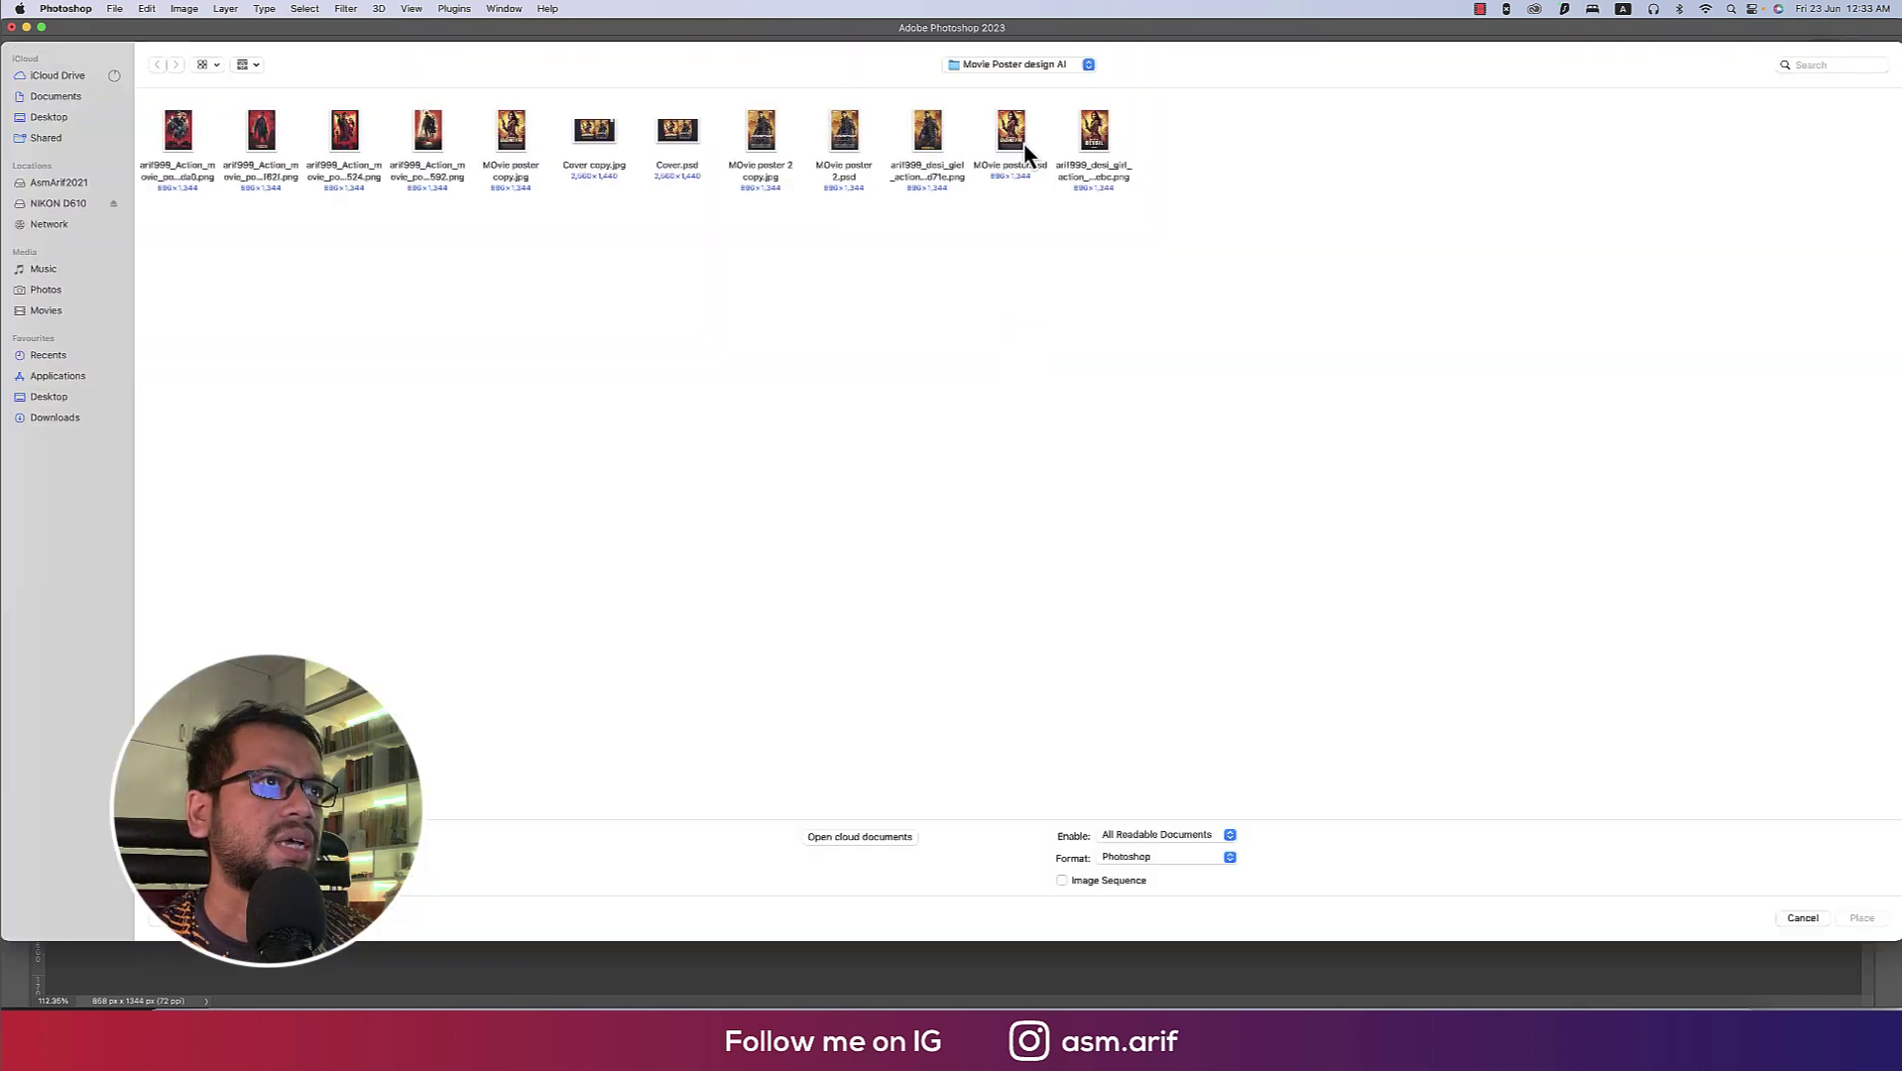
{"action": "left_click", "coordinate": [1017, 66]}
{"action": "key", "text": "Escape"}
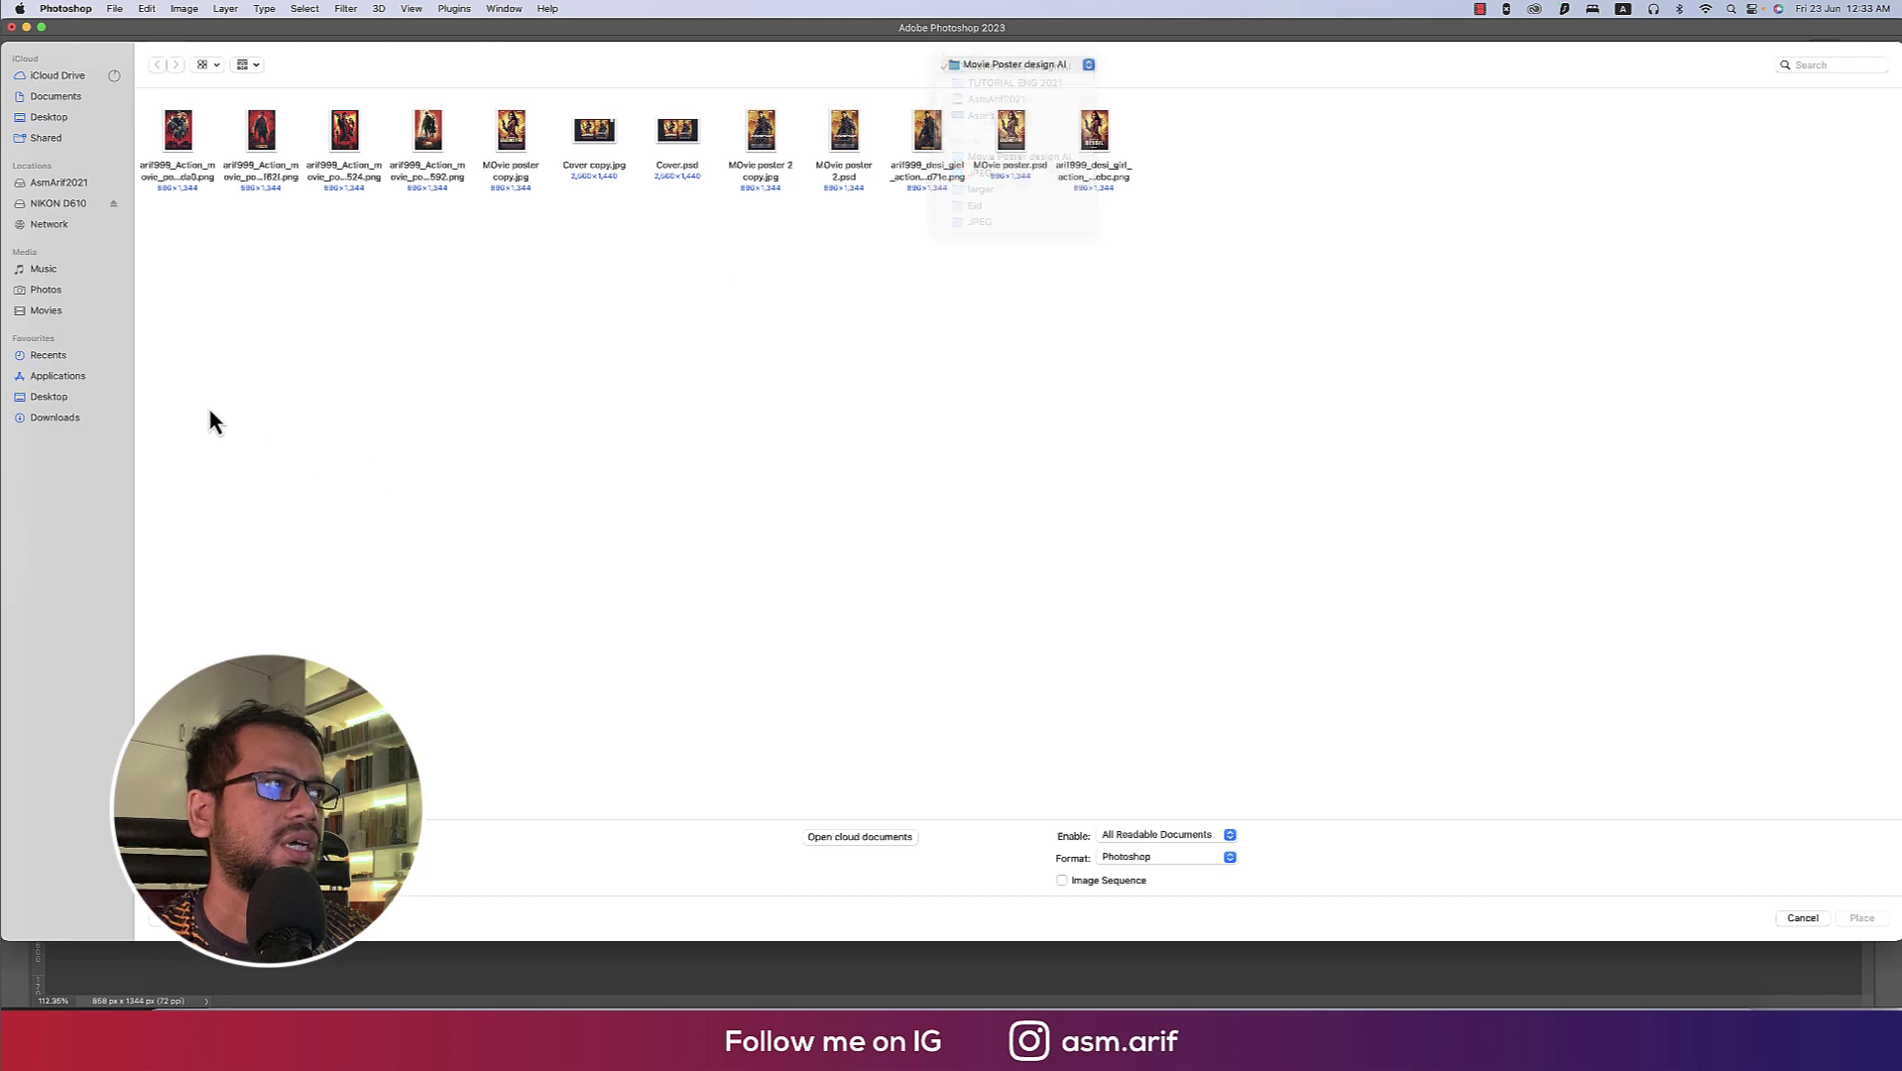
{"action": "left_click", "coordinate": [55, 417]}
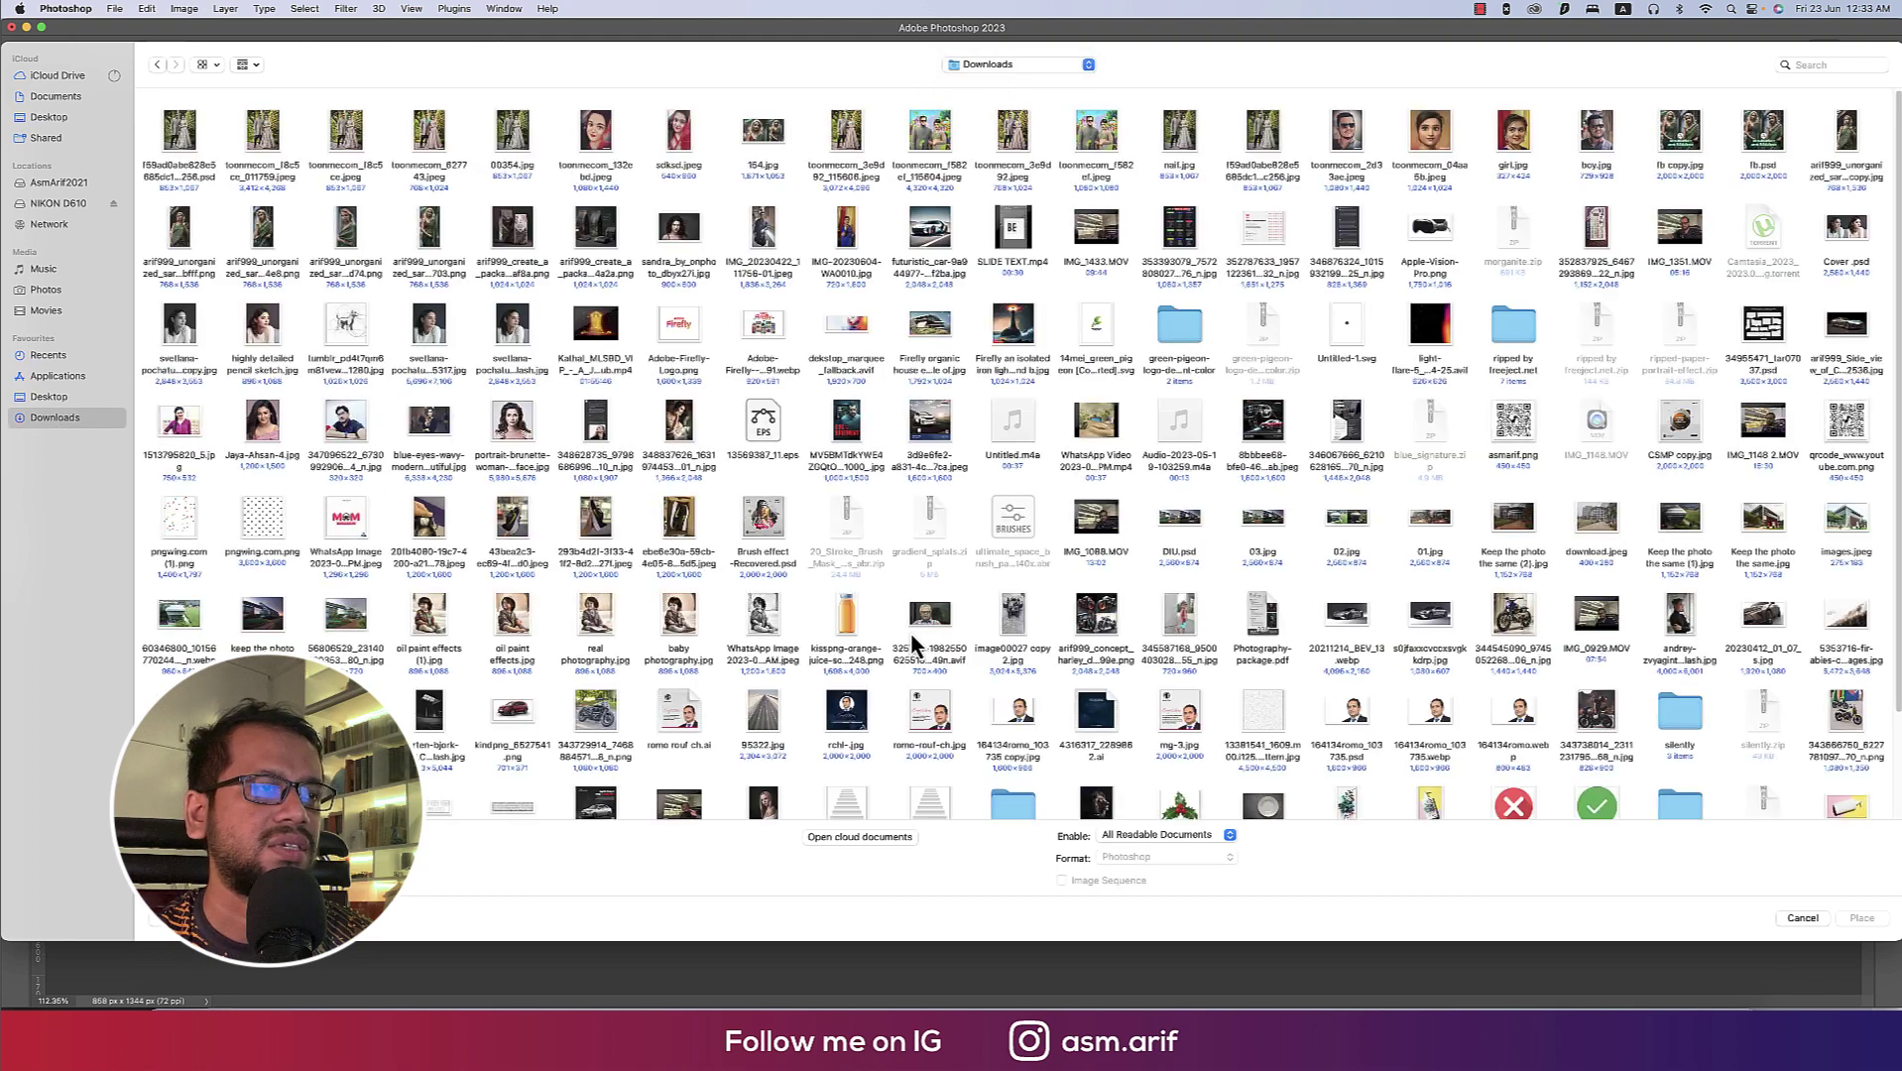
{"action": "double_click", "coordinate": [497, 665]}
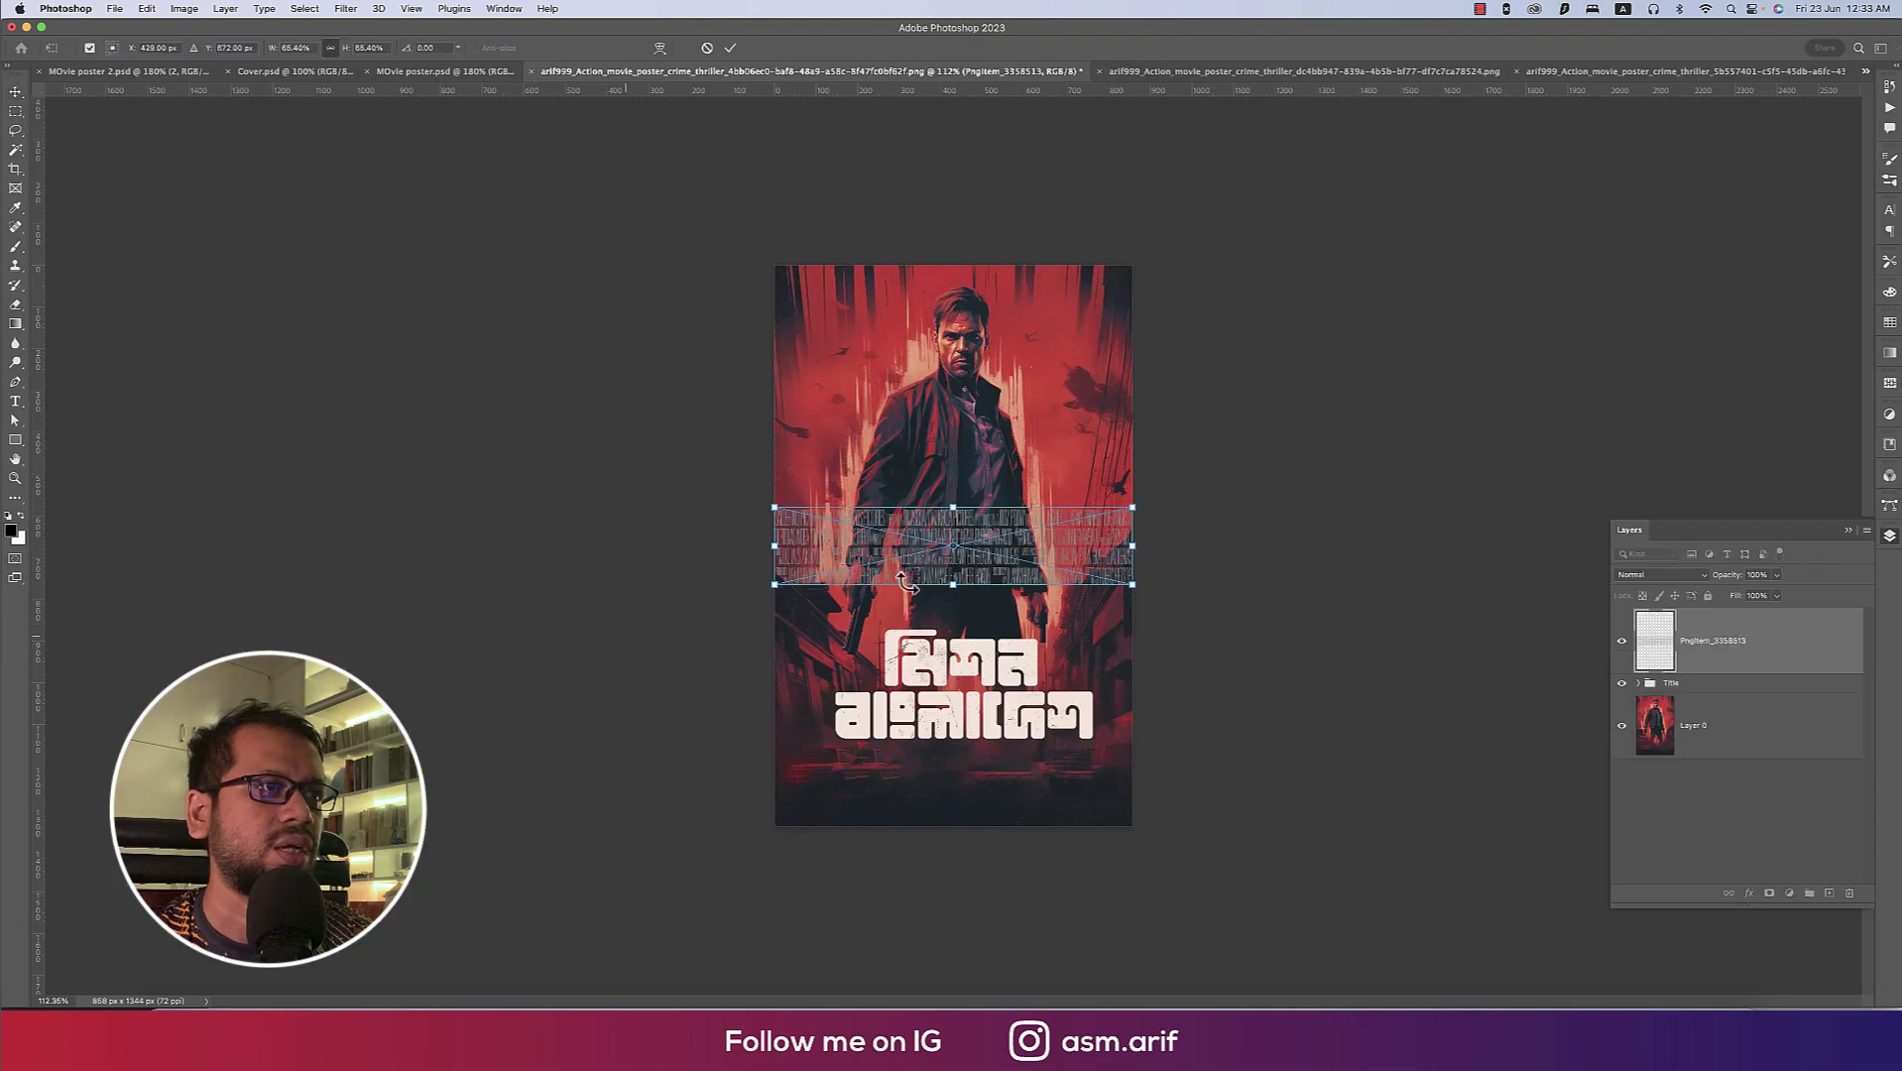
Scale the credits block down beneath the title and fit the poster in view.
{"action": "mouse_move", "coordinate": [953, 508]}
{"action": "left_mouse_down"}
{"action": "mouse_move", "coordinate": [1026, 789]}
{"action": "mouse_move", "coordinate": [966, 766]}
{"action": "left_mouse_up"}
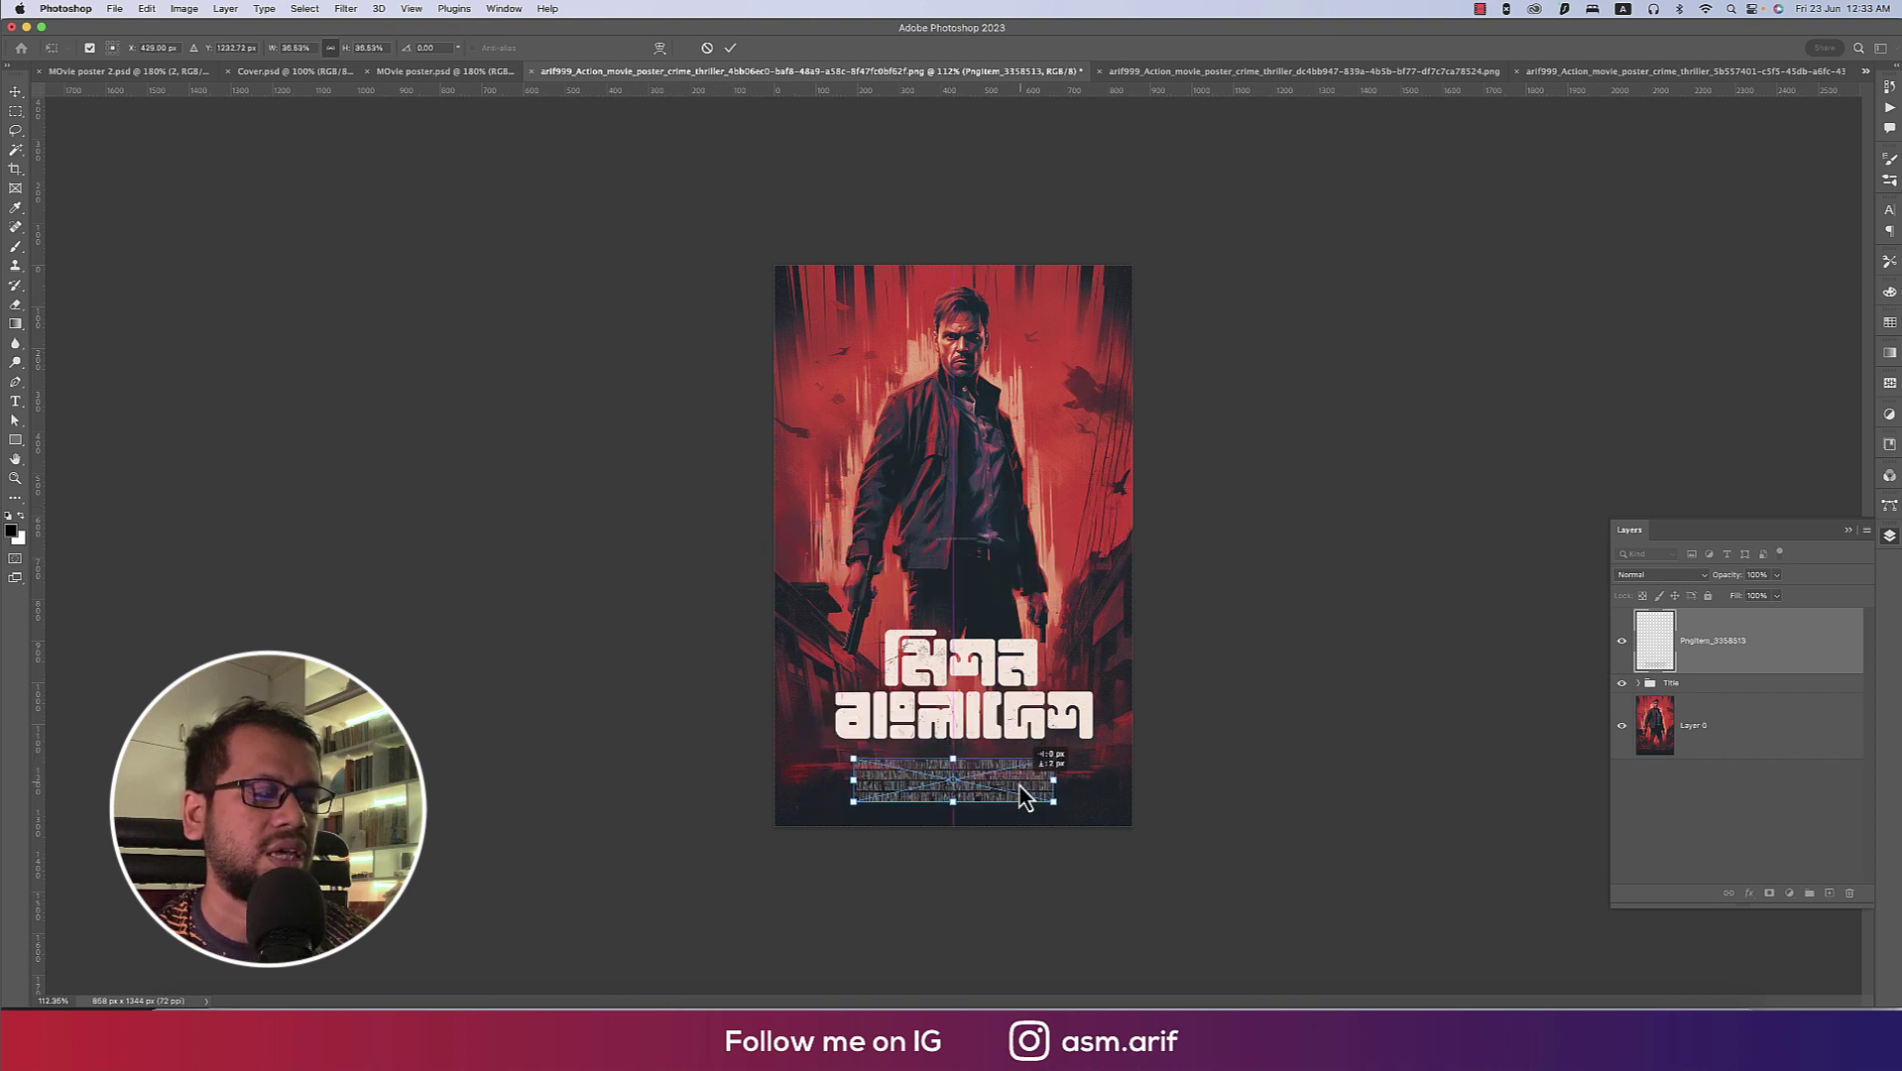
{"action": "key", "text": "Return"}
{"action": "key", "text": "super+a"}
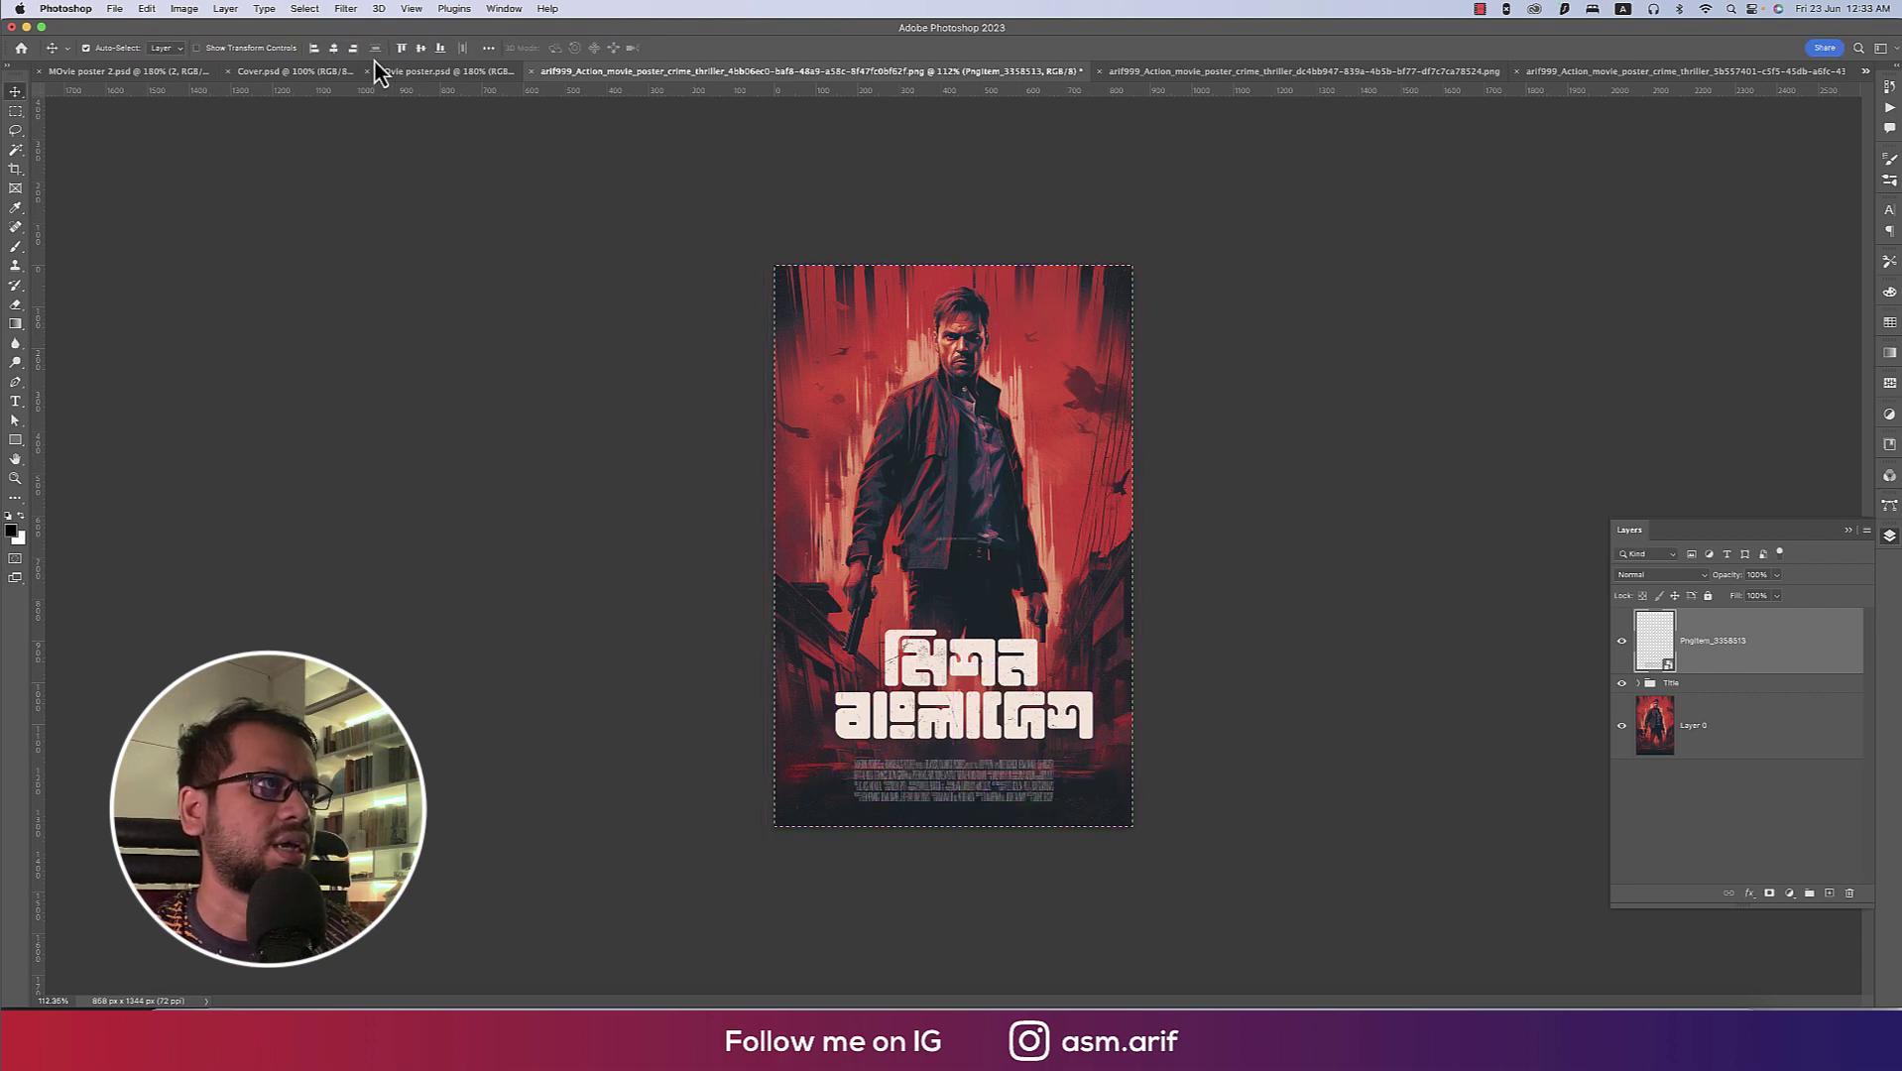
{"action": "key", "text": "super+0"}
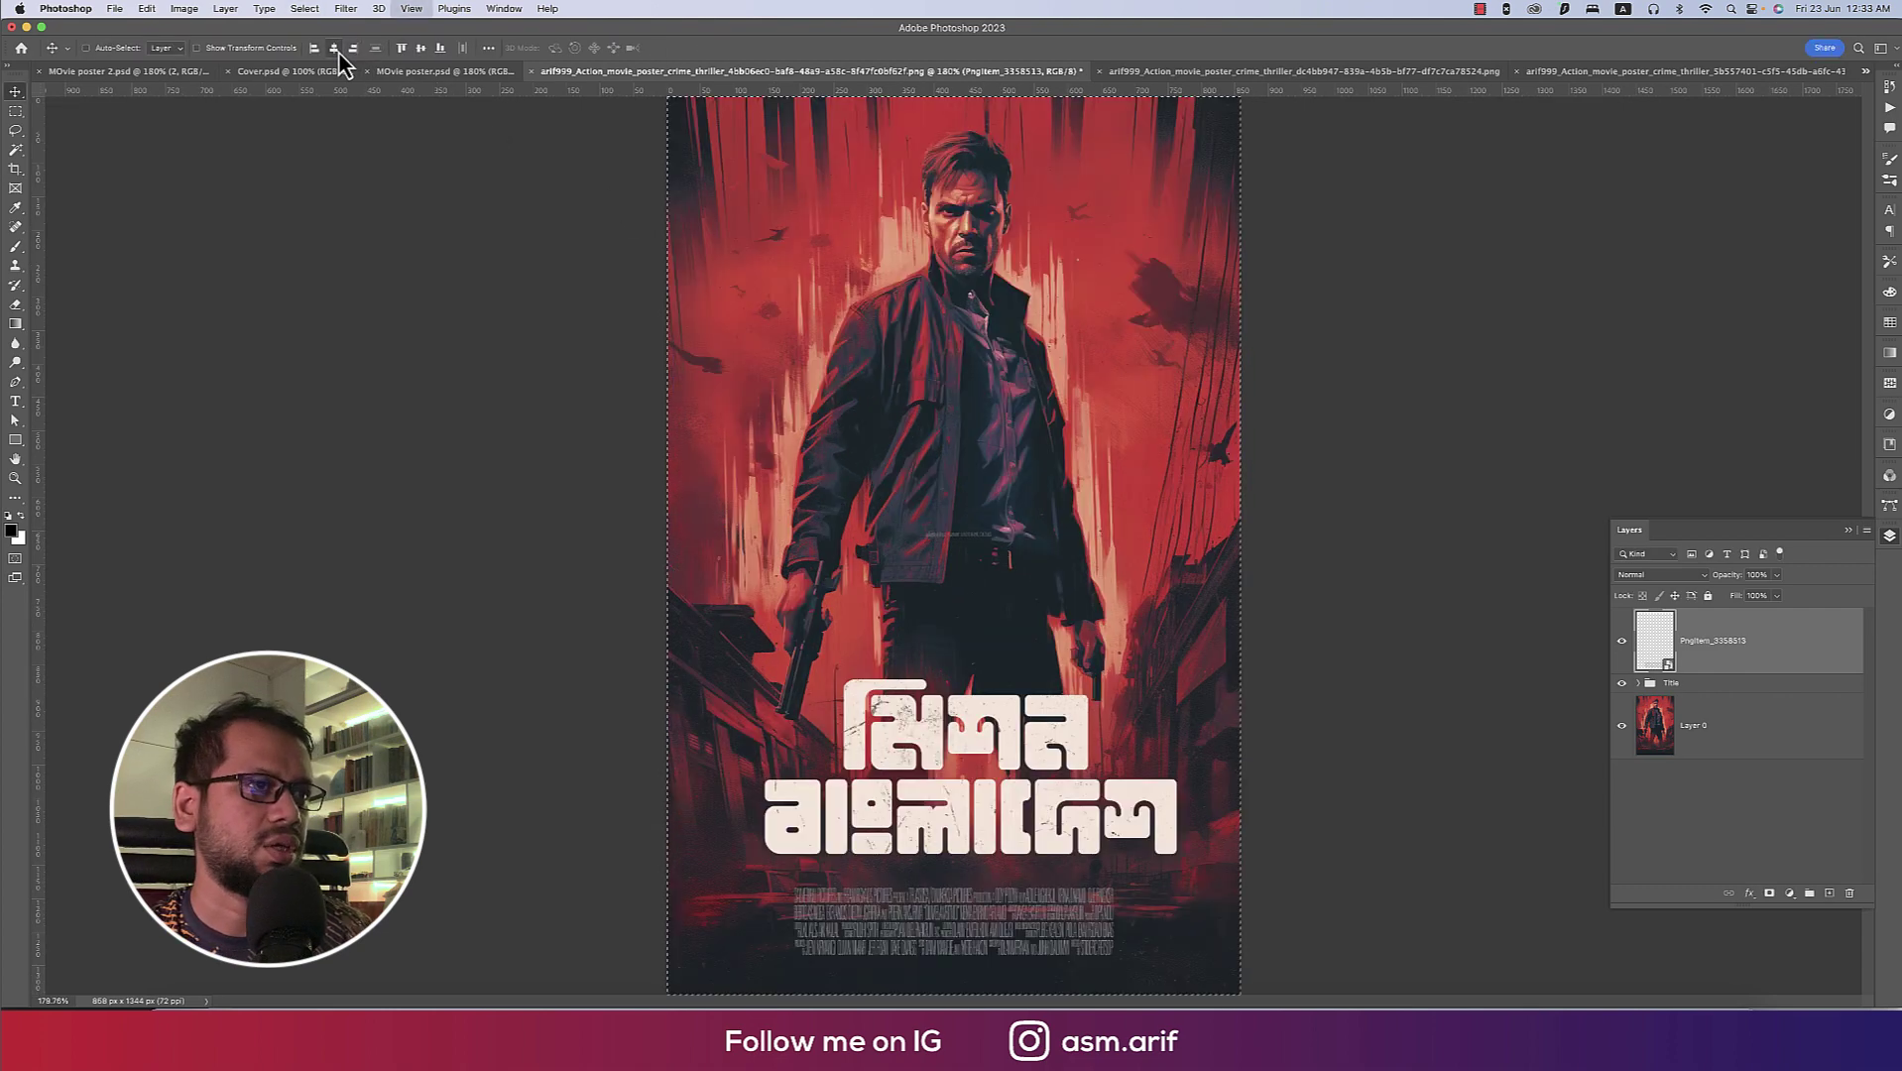
Set the credits layer's blend mode to Lighter Color and refit the view.
{"action": "left_click", "coordinate": [1686, 576]}
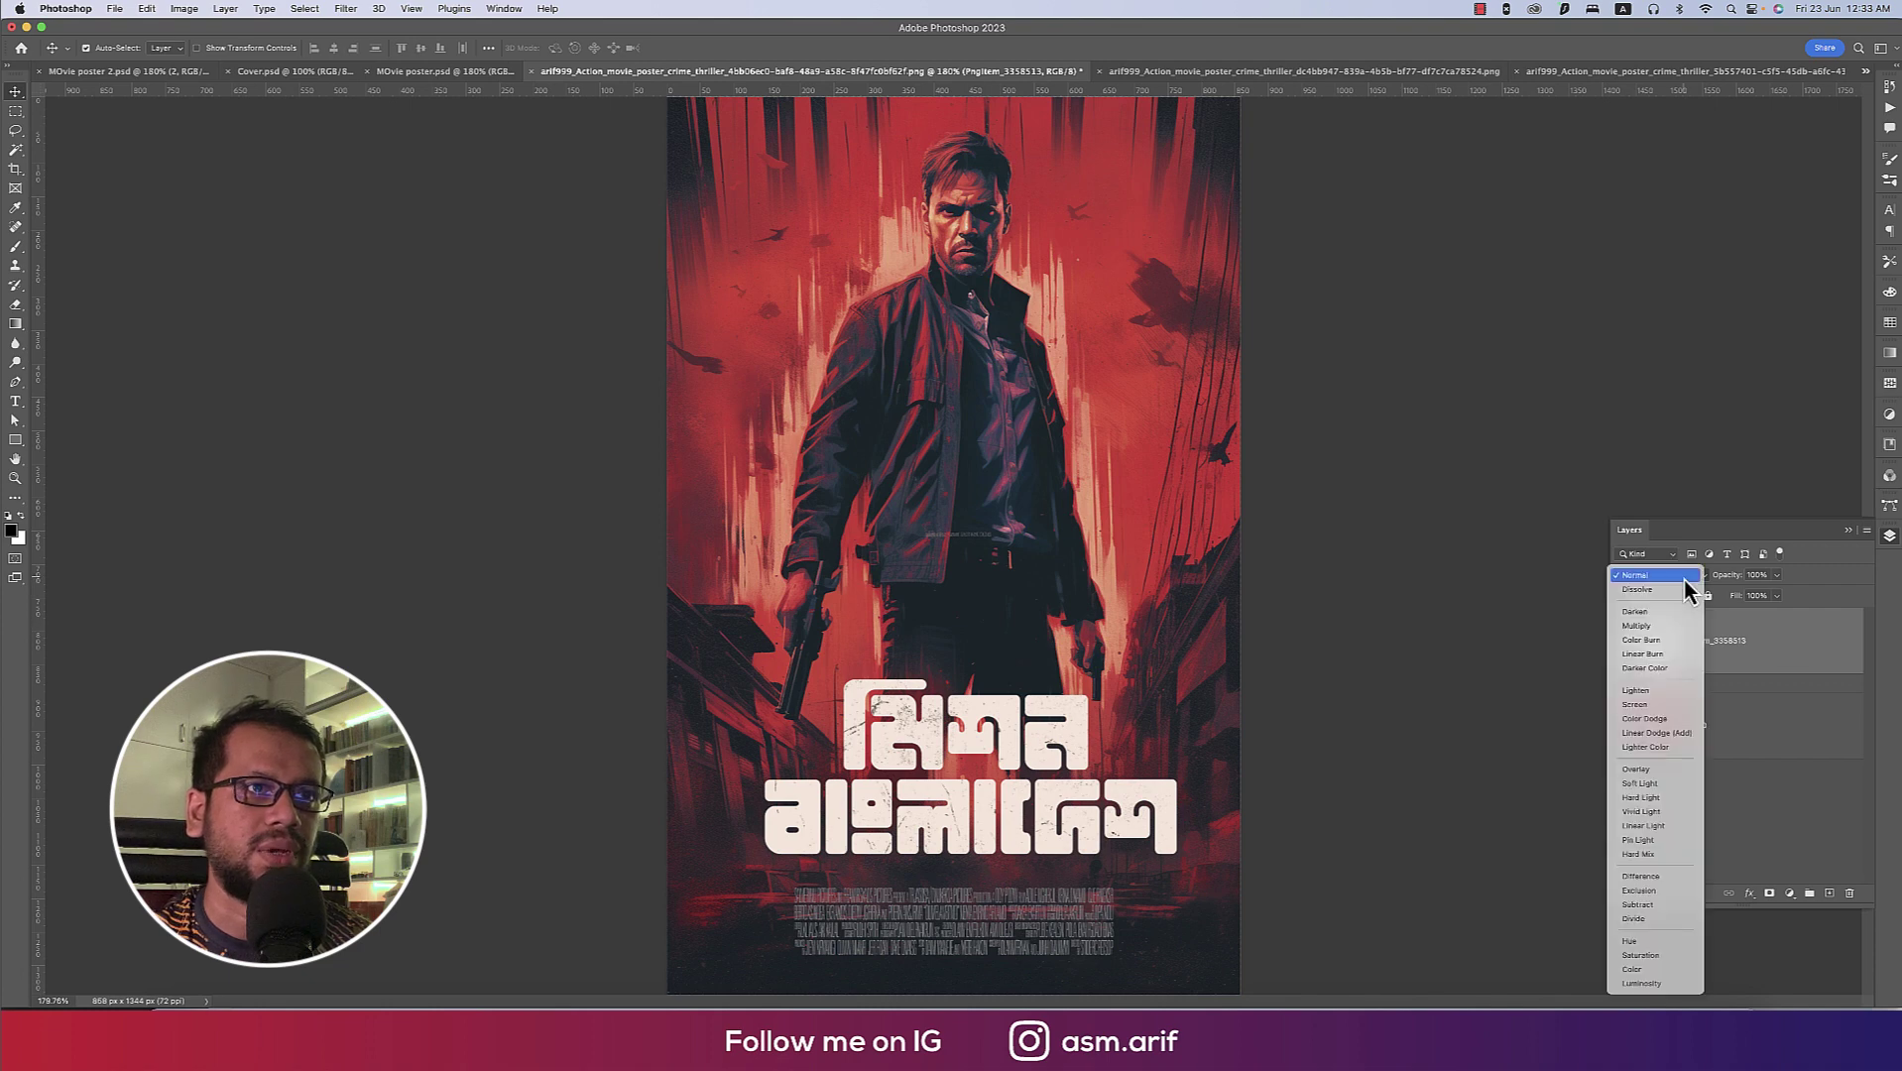
{"action": "left_click", "coordinate": [1664, 749]}
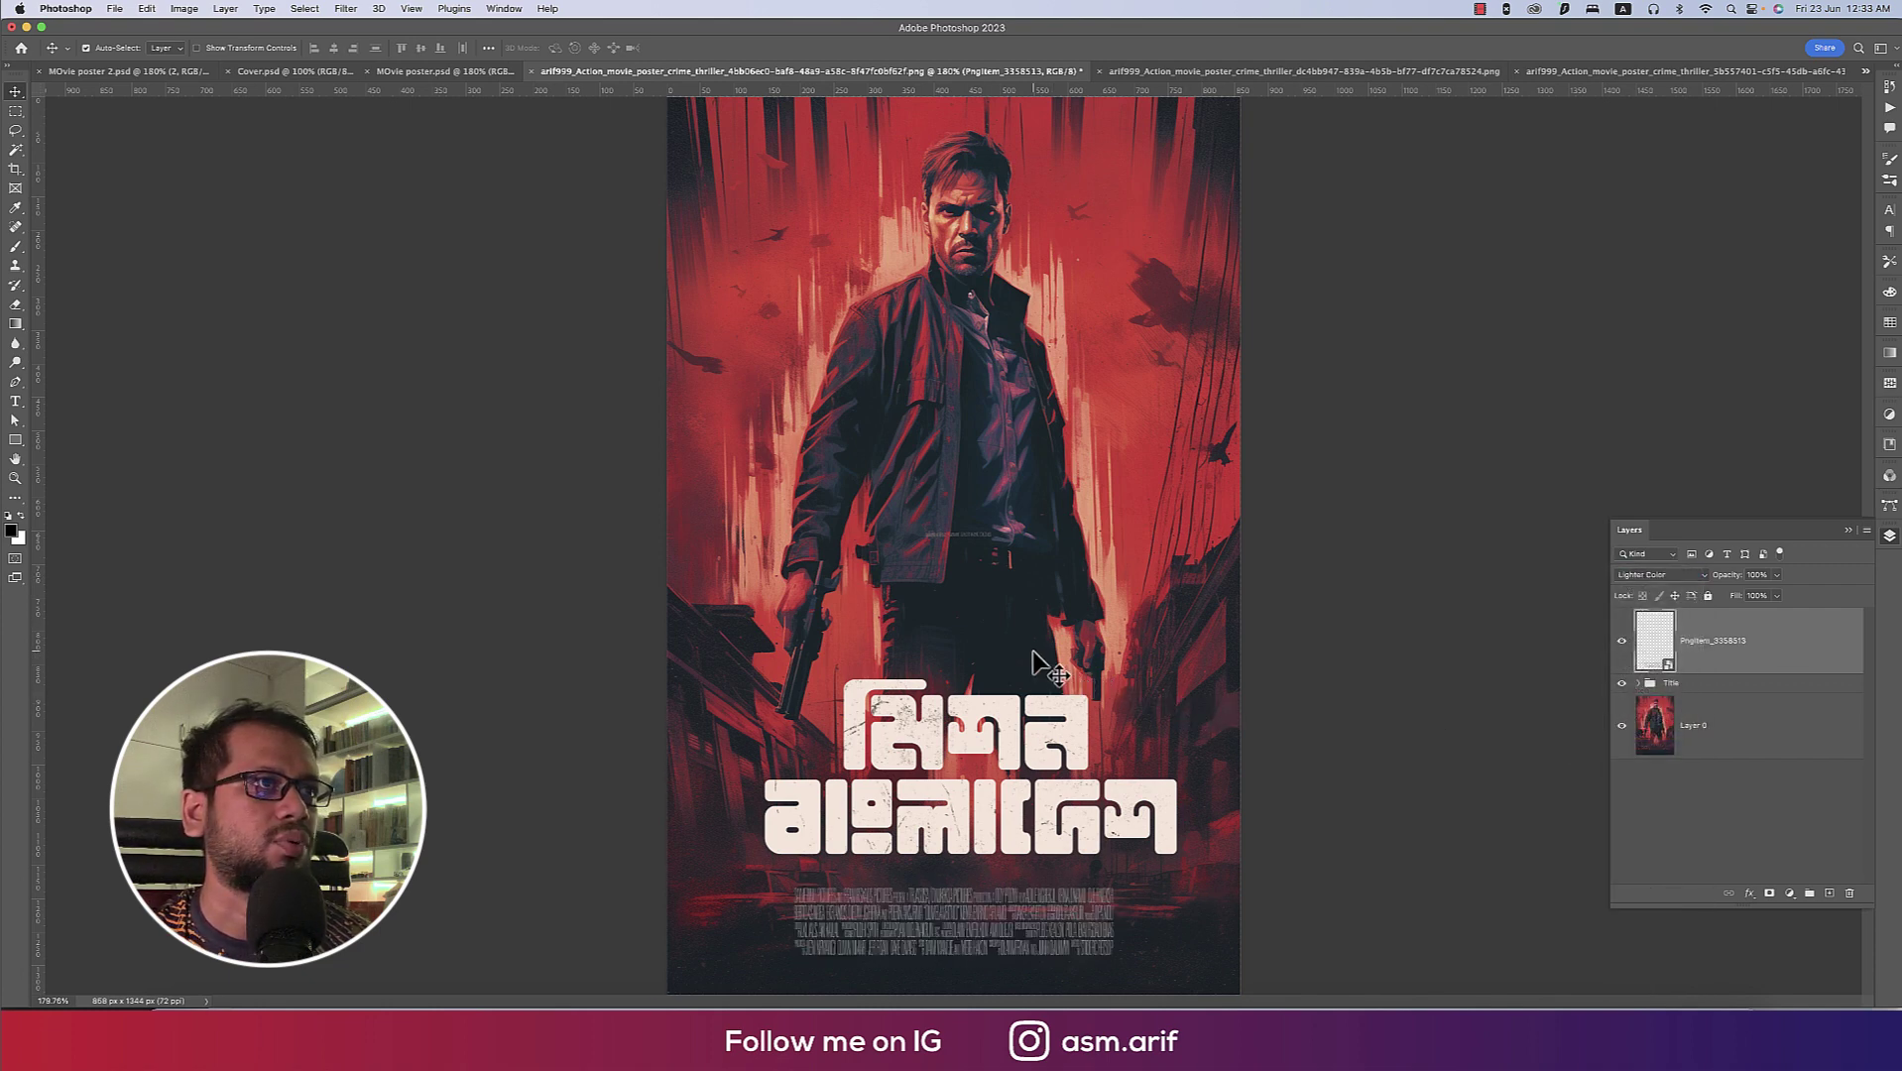
{"action": "scroll", "coordinate": [1039, 662], "scroll_direction": "down", "scroll_amount": 3}
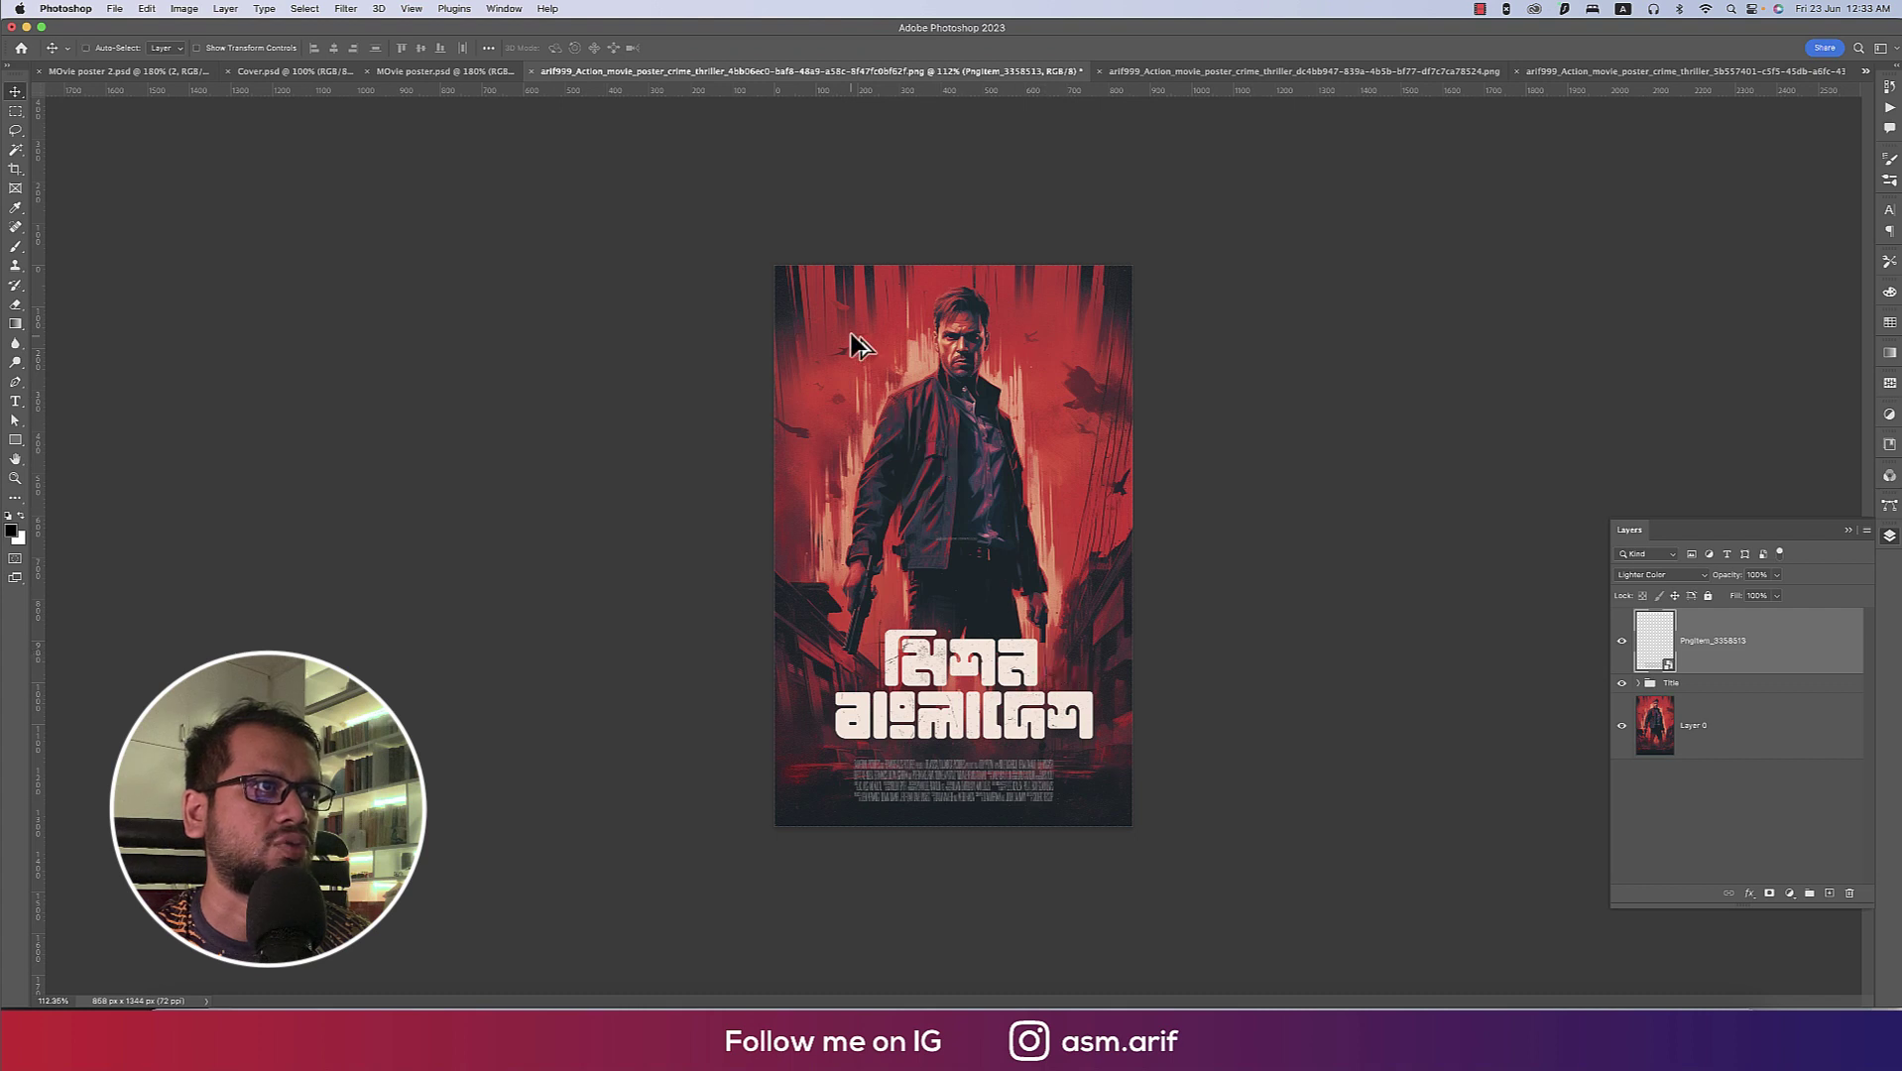
{"action": "key", "text": "super+0"}
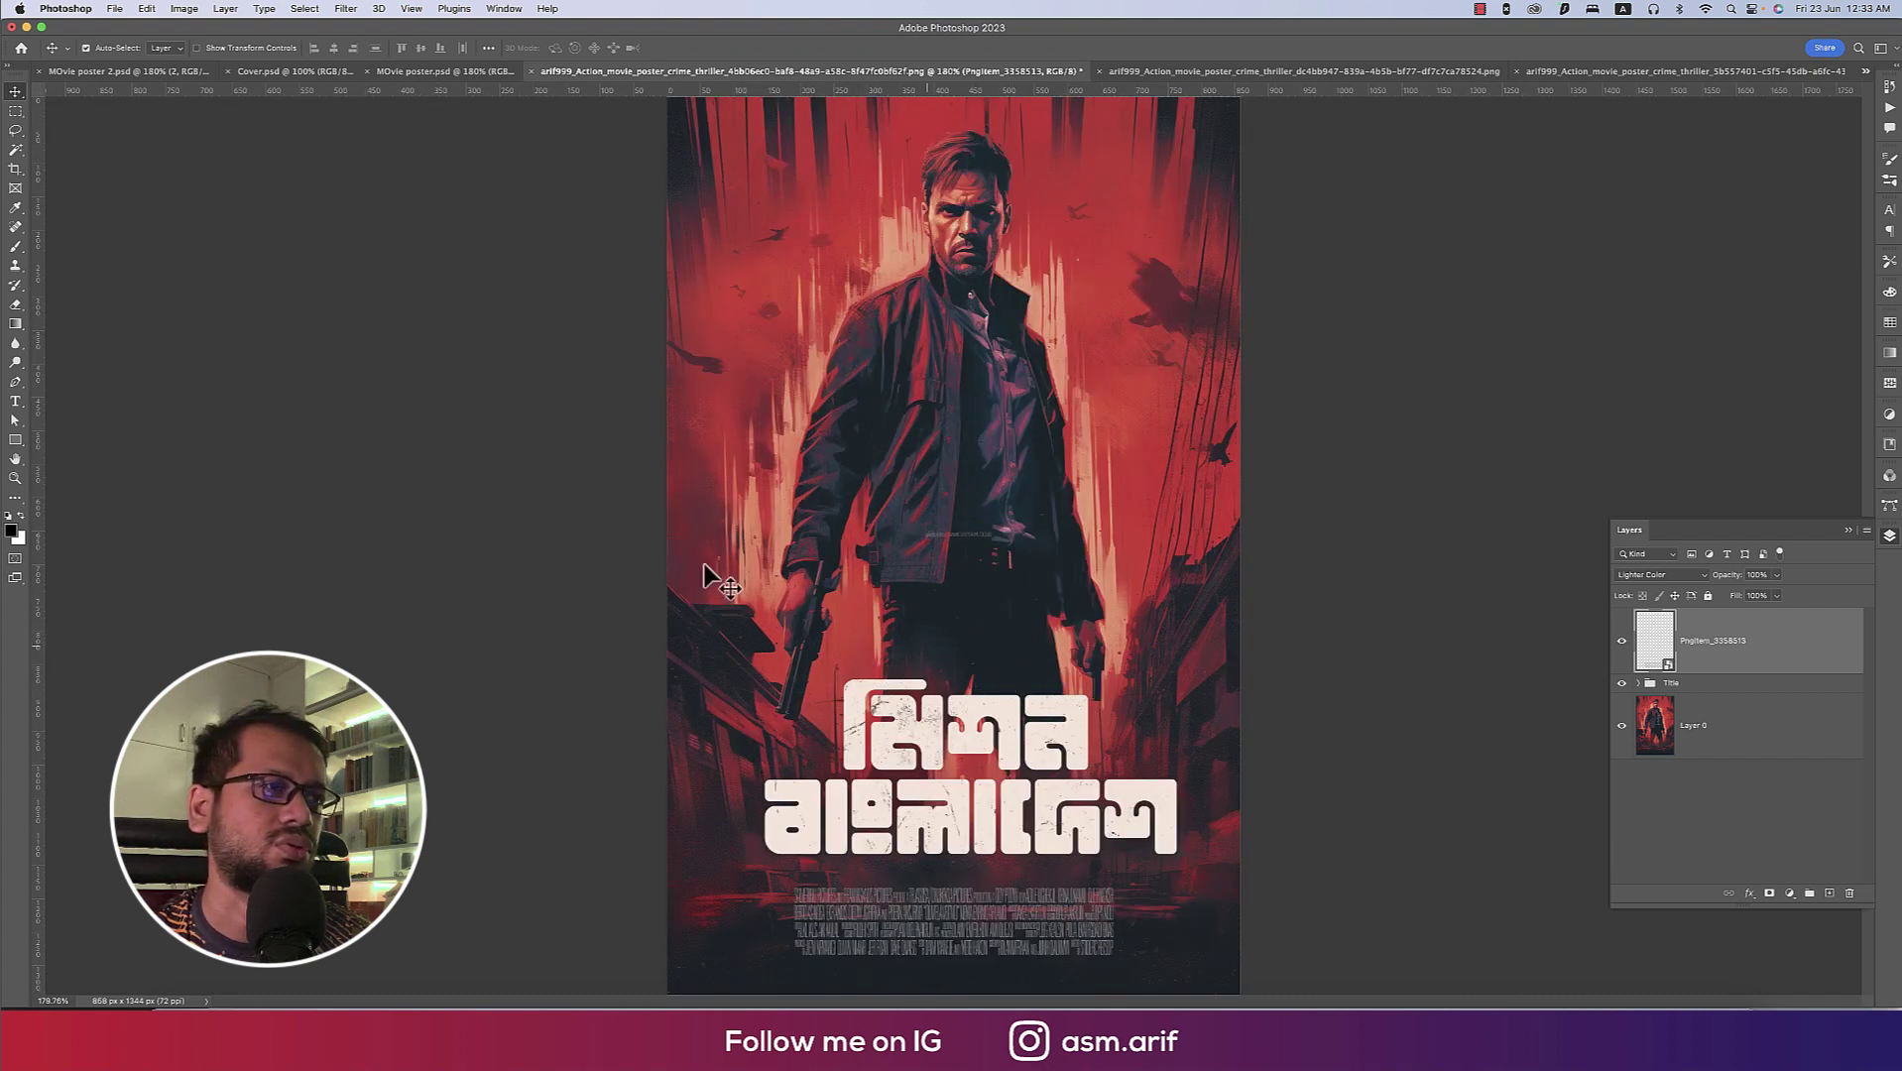
Place the awards laurels PNG, scale it to about 34% and position it top-left.
{"action": "left_click", "coordinate": [117, 12]}
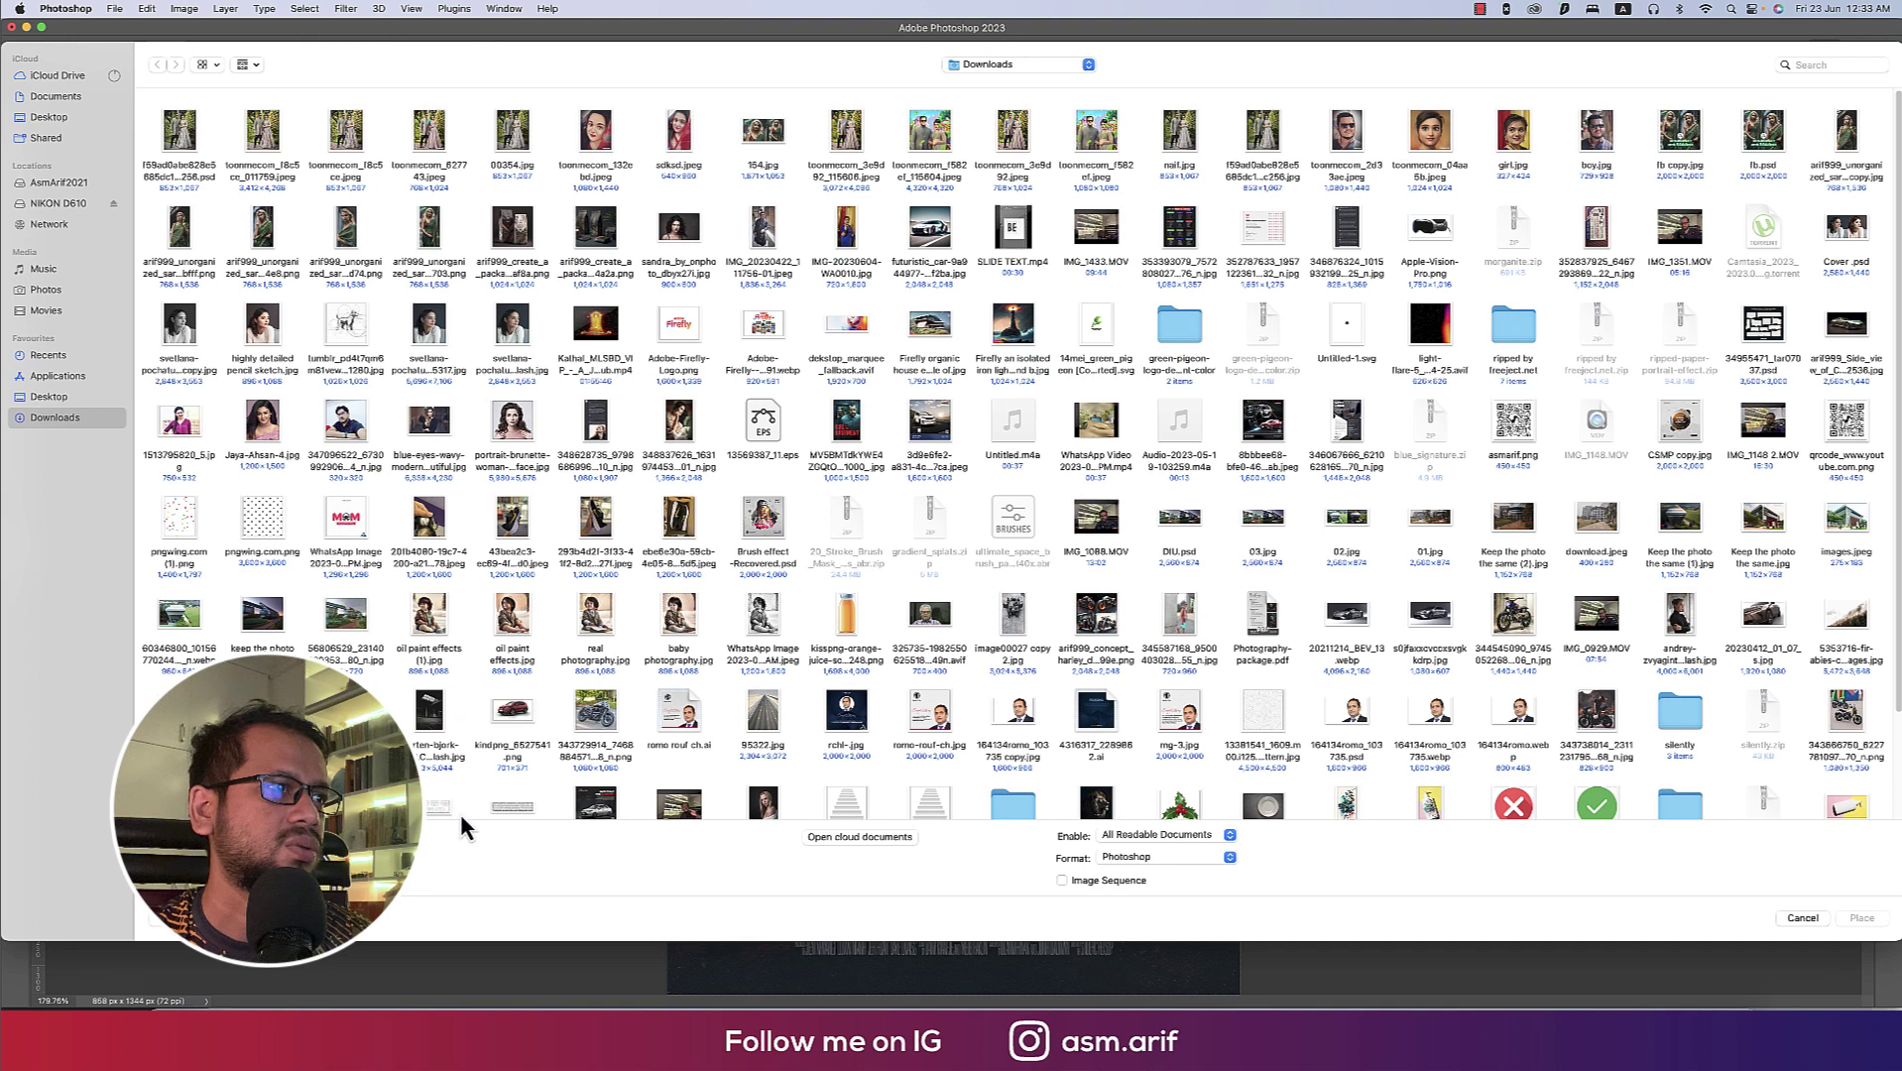
{"action": "double_click", "coordinate": [451, 815]}
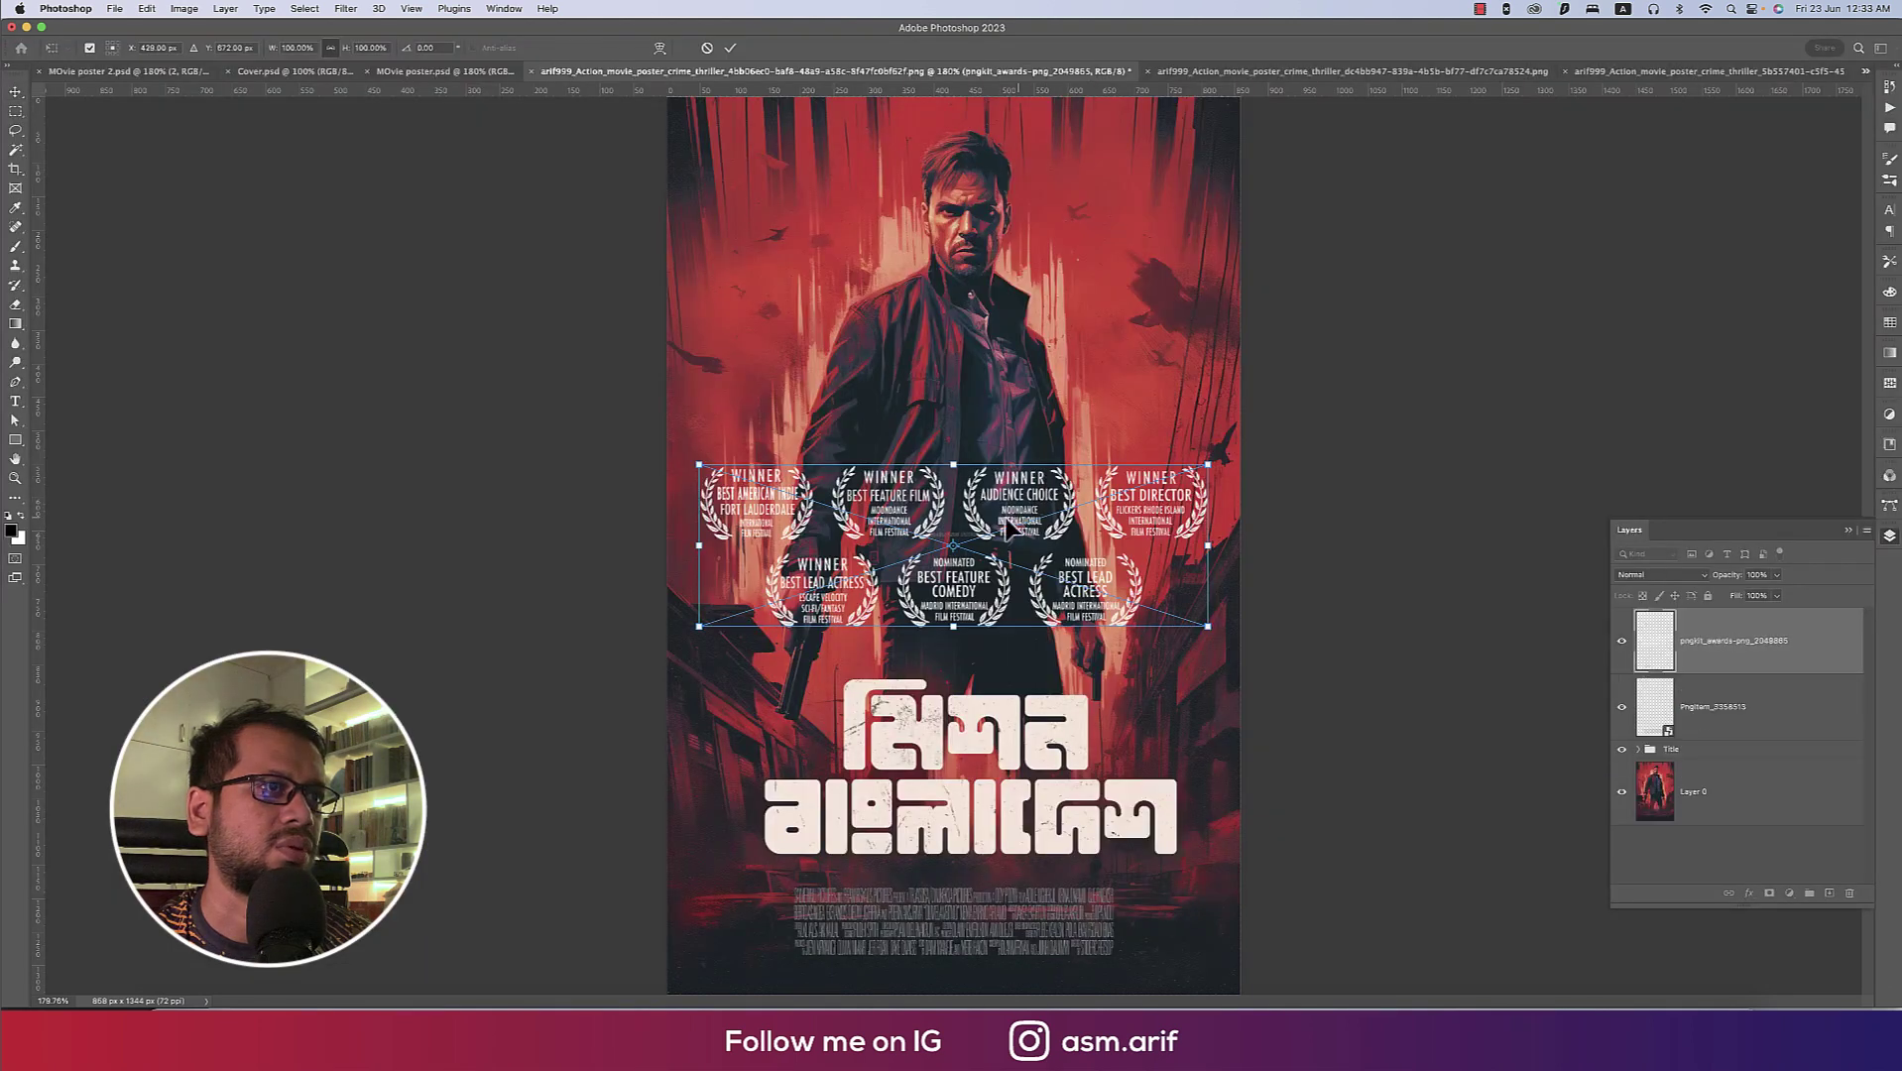
{"action": "left_click_drag", "start_coordinate": [953, 464], "coordinate": [953, 545]}
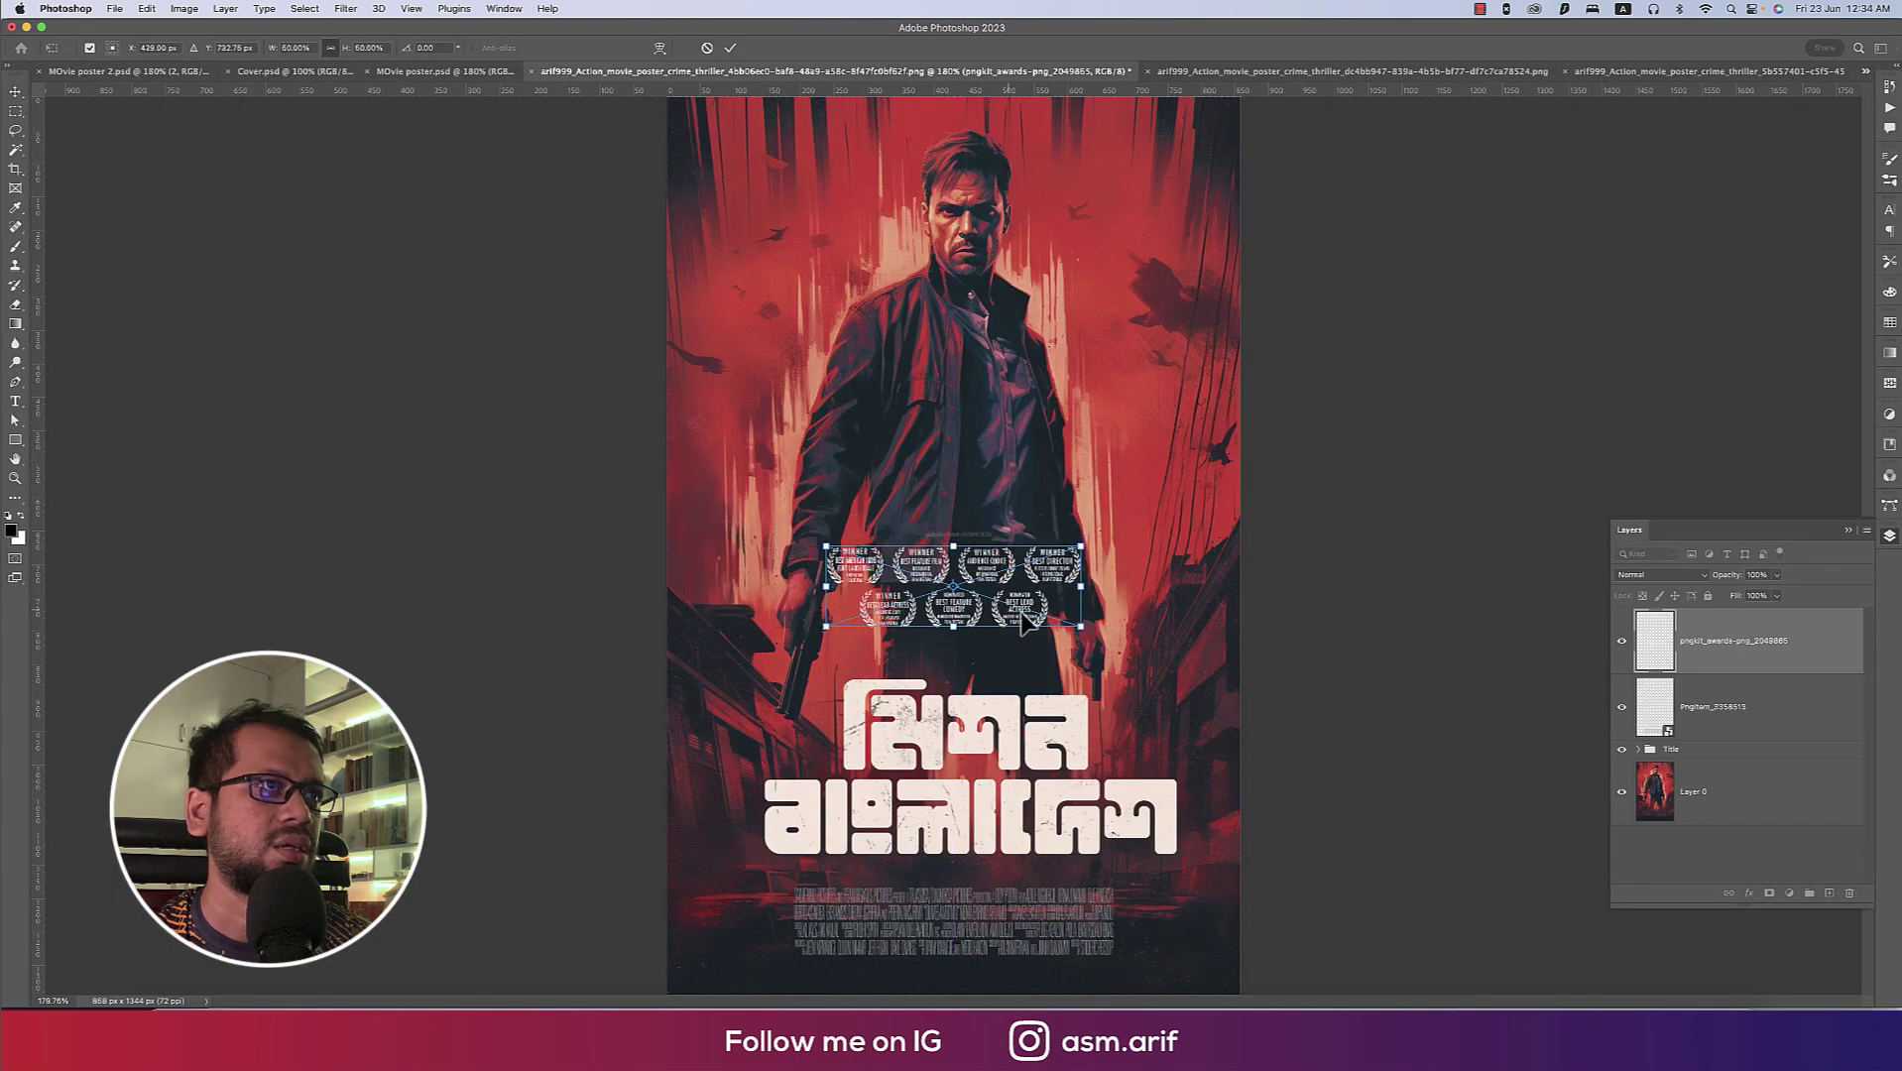
{"action": "mouse_move", "coordinate": [1081, 589]}
{"action": "left_mouse_down"}
{"action": "mouse_move", "coordinate": [1034, 589]}
{"action": "mouse_move", "coordinate": [870, 167]}
{"action": "left_mouse_up"}
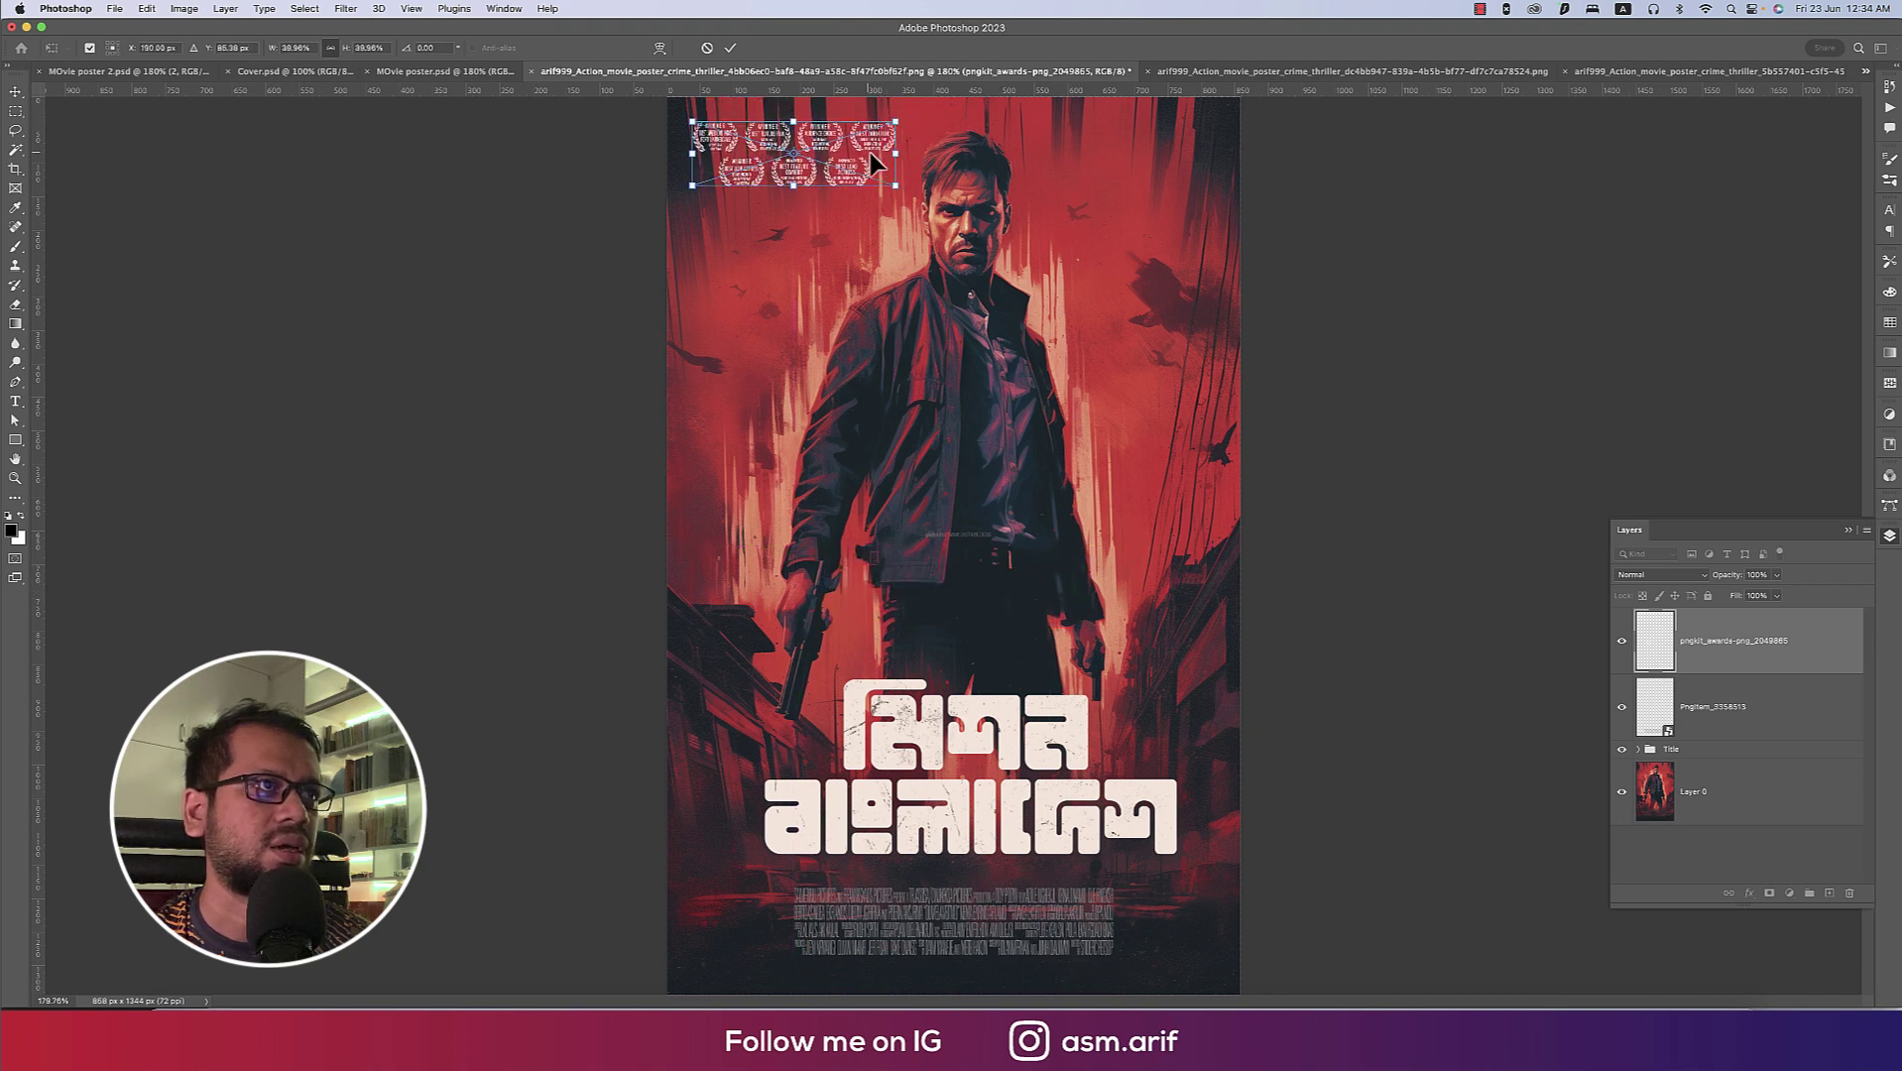
{"action": "left_click_drag", "start_coordinate": [892, 157], "coordinate": [871, 150]}
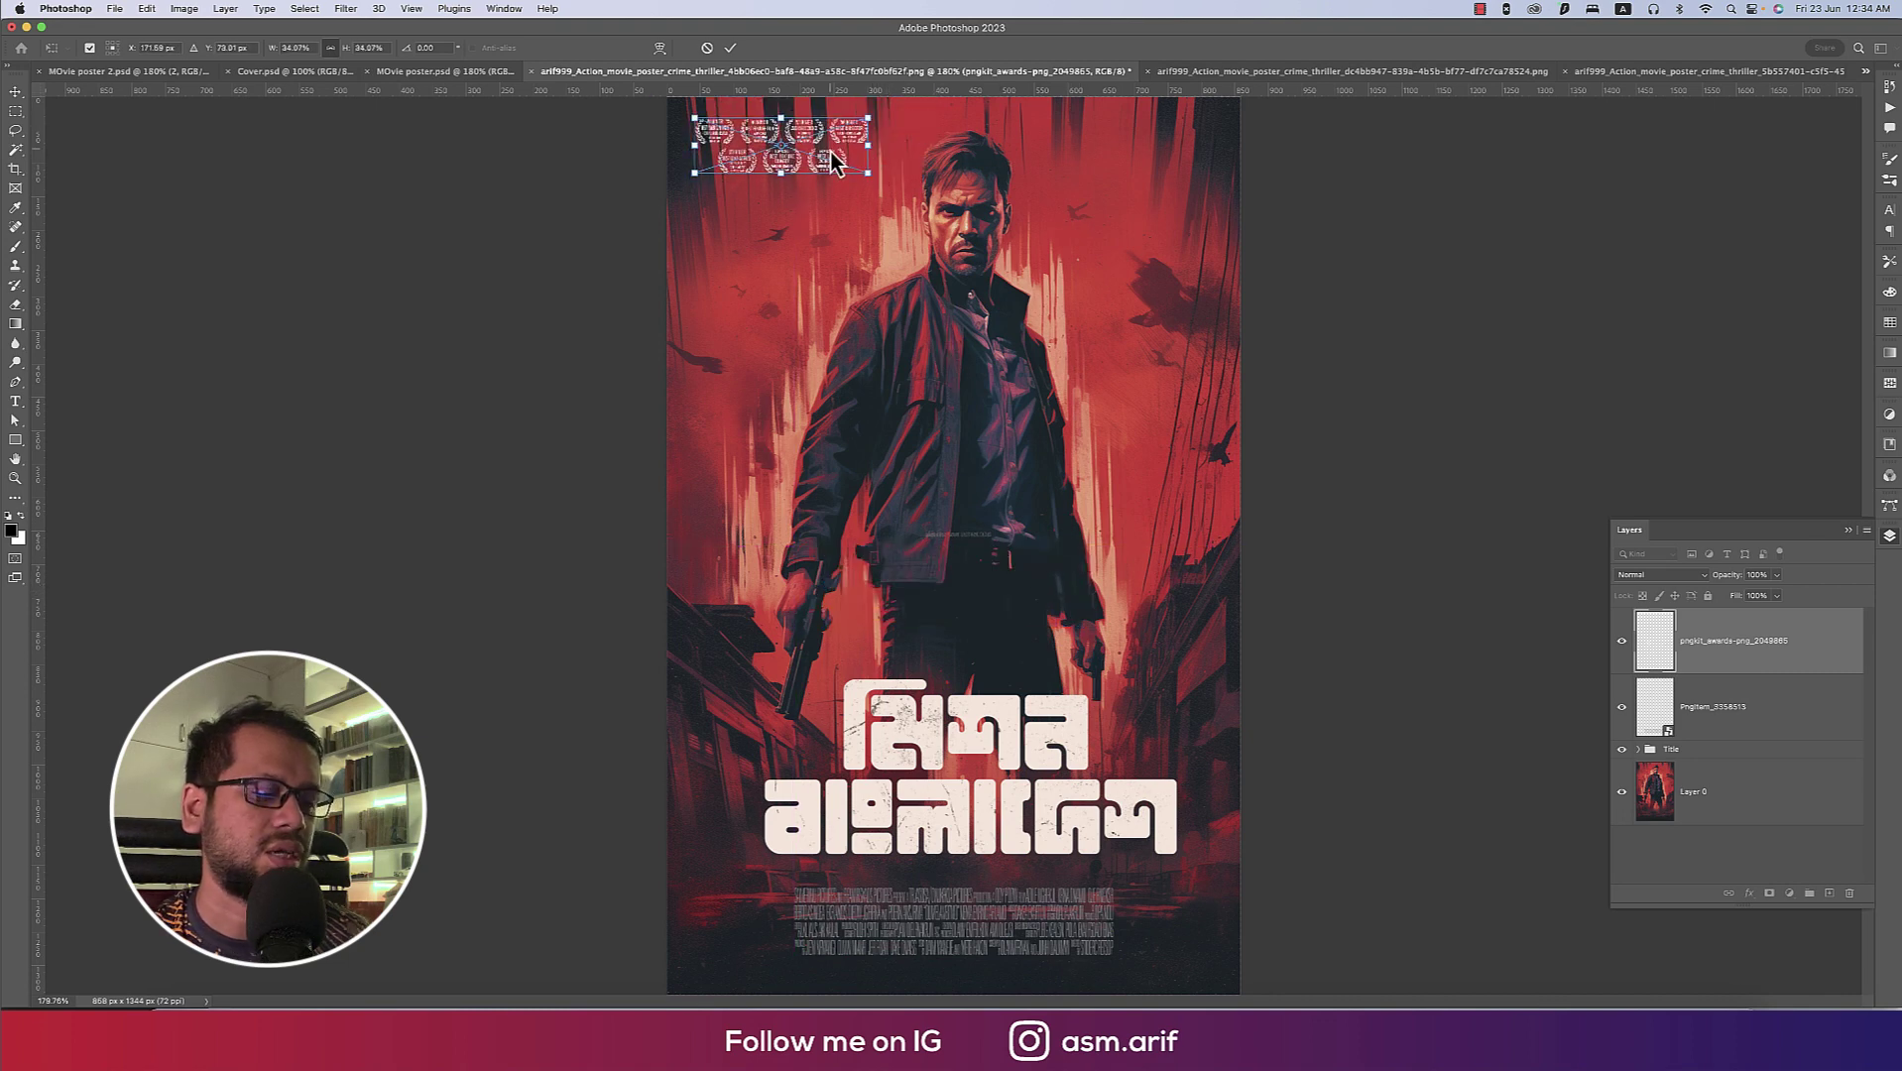
{"action": "key", "text": "Return"}
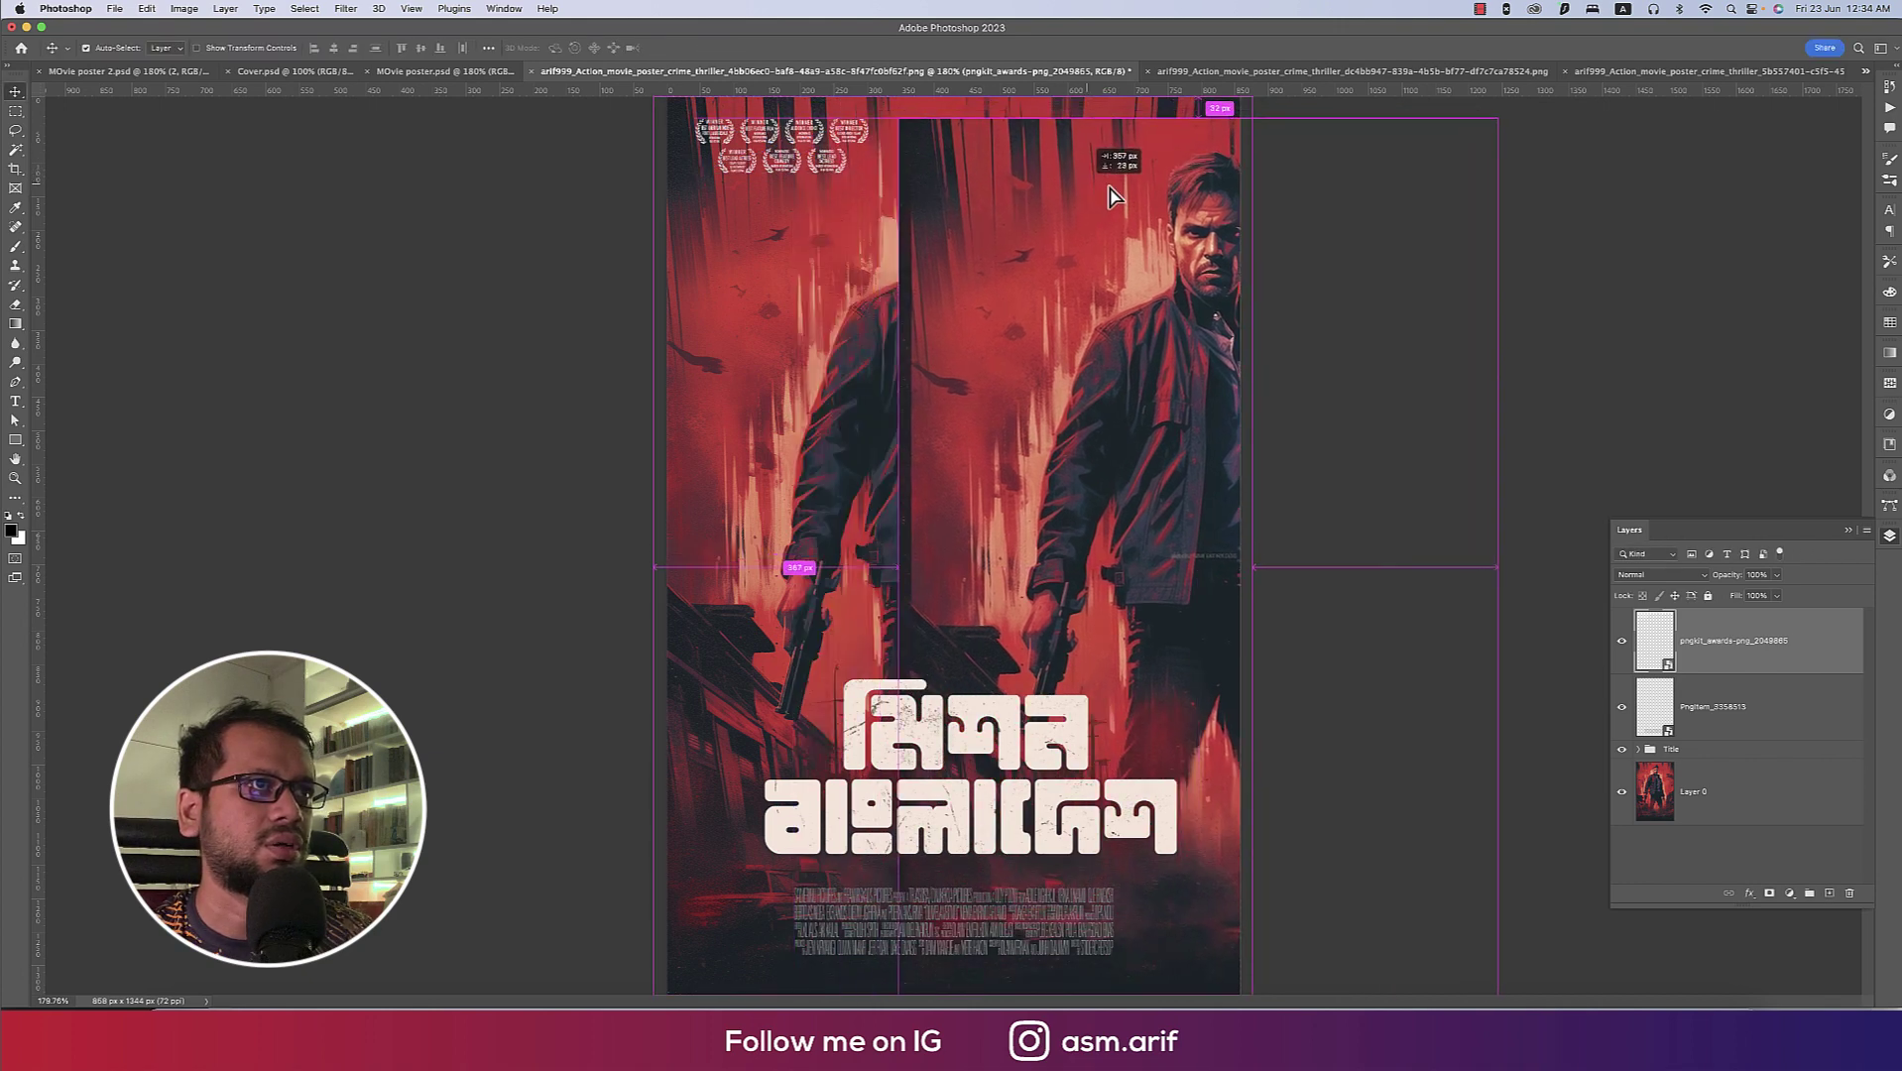
Duplicate the laurels graphic into the poster's top-right corner.
{"action": "left_click_drag", "start_coordinate": [842, 178], "coordinate": [1048, 191]}
{"action": "key", "text": "ctrl+z"}
{"action": "left_click_drag", "start_coordinate": [844, 165], "coordinate": [1196, 164]}
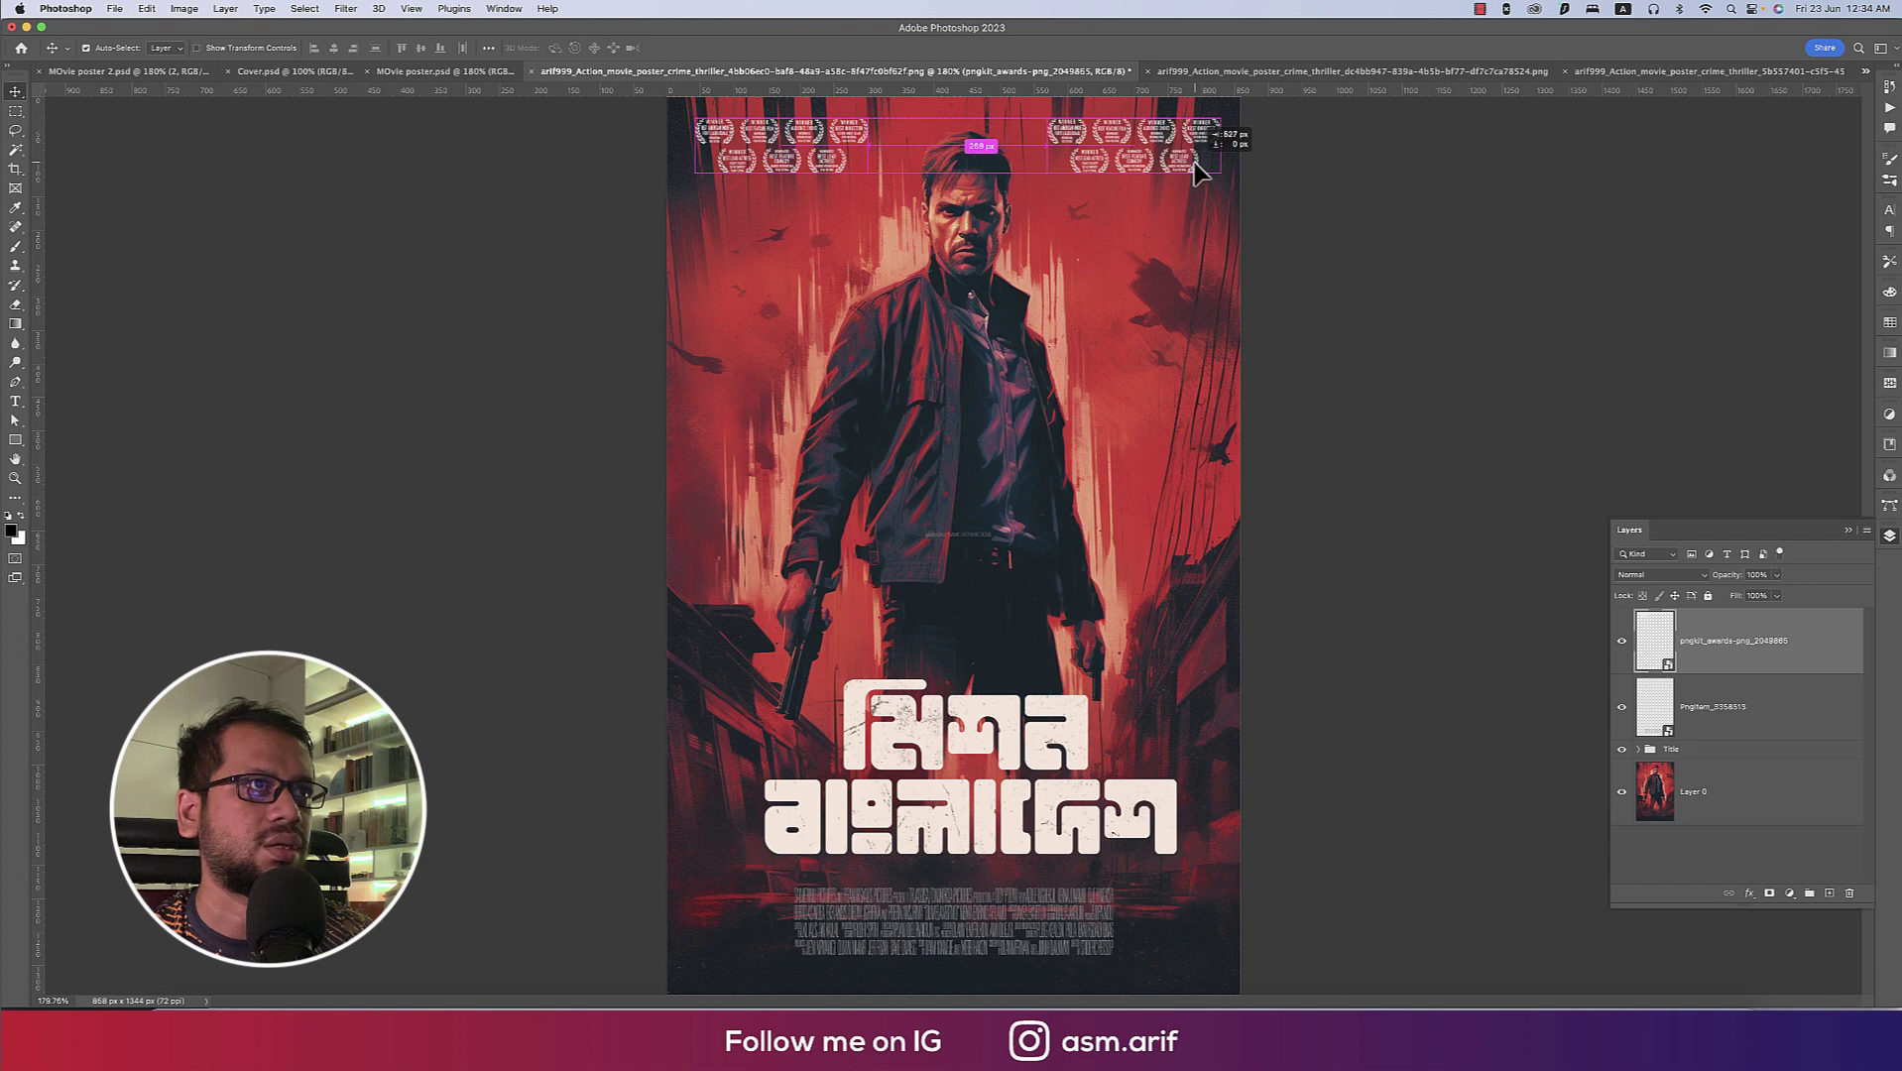
{"action": "left_click_drag", "start_coordinate": [1196, 163], "coordinate": [1188, 164]}
{"action": "left_click", "coordinate": [1311, 362]}
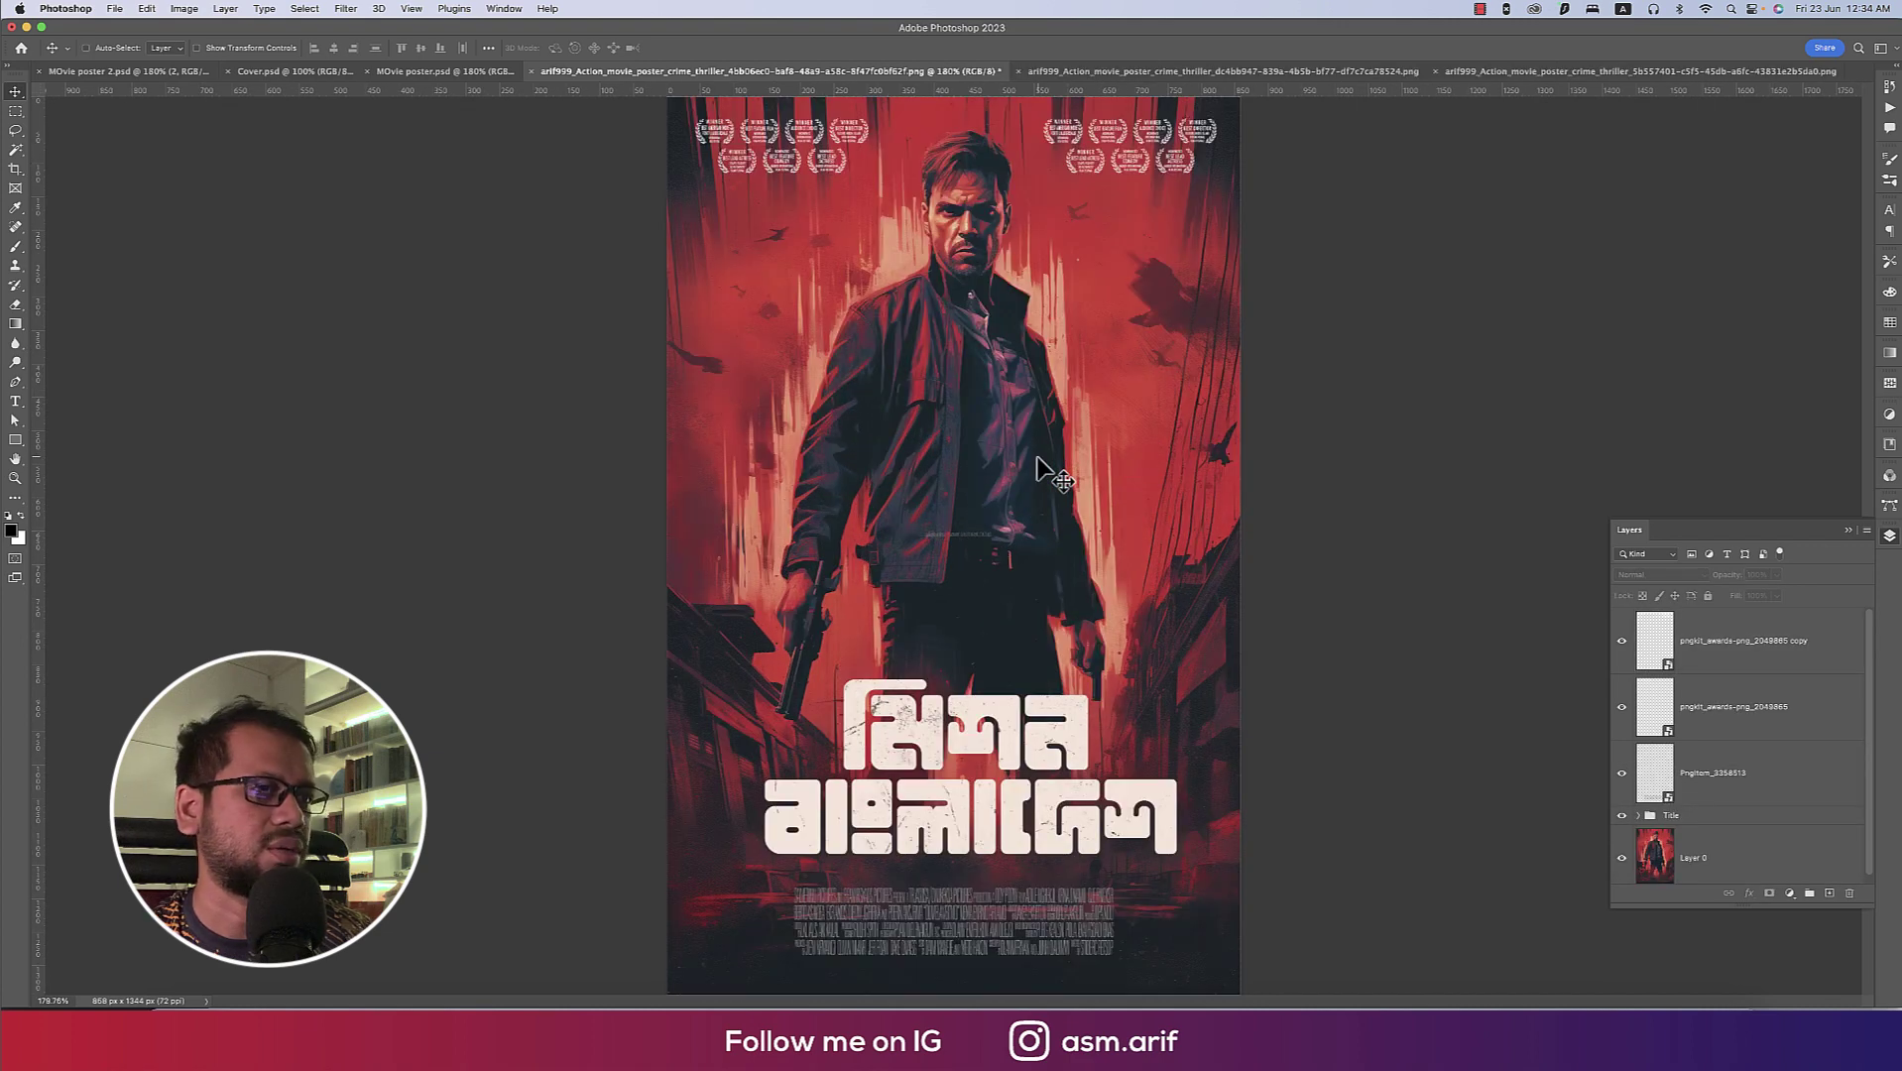
{"action": "key", "text": "ctrl+s"}
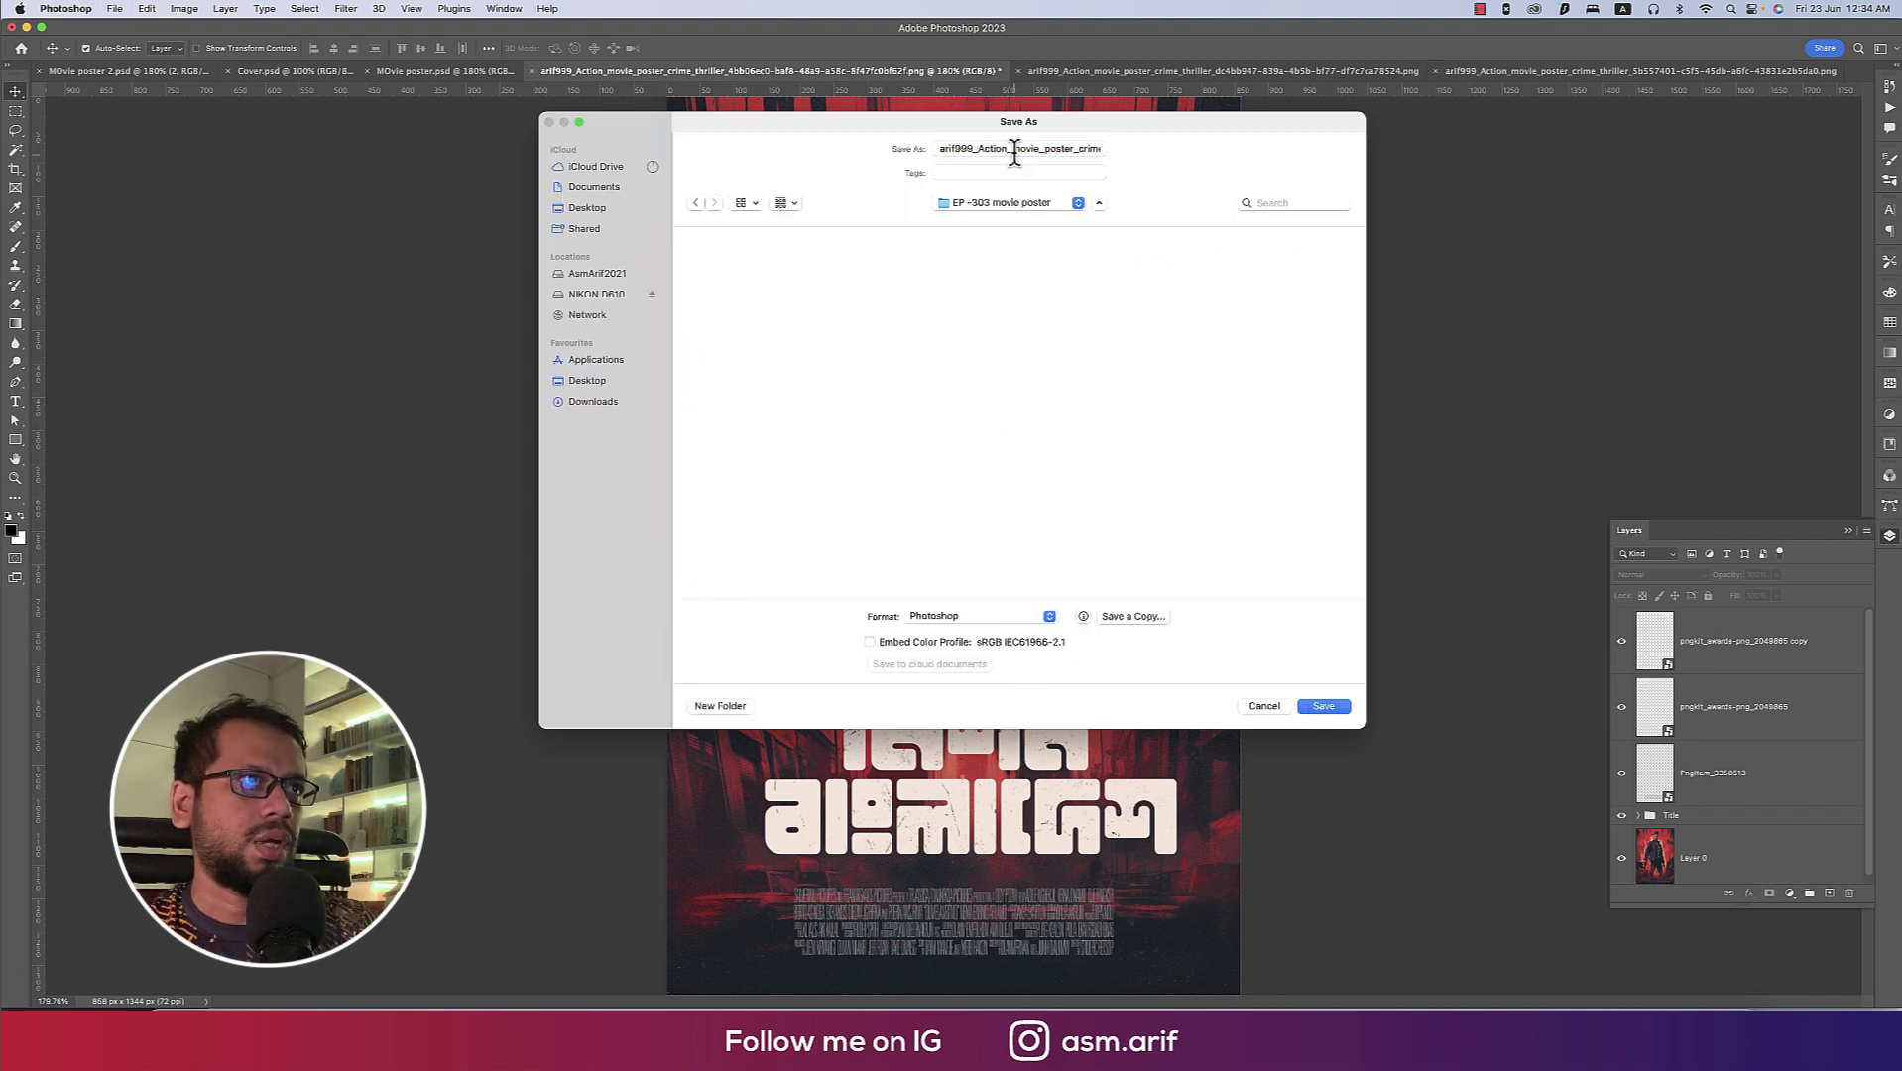
Save the poster as a PSD with Maximize Compatibility, then select the Title group, laurels and credits layers.
{"action": "left_click", "coordinate": [1337, 708]}
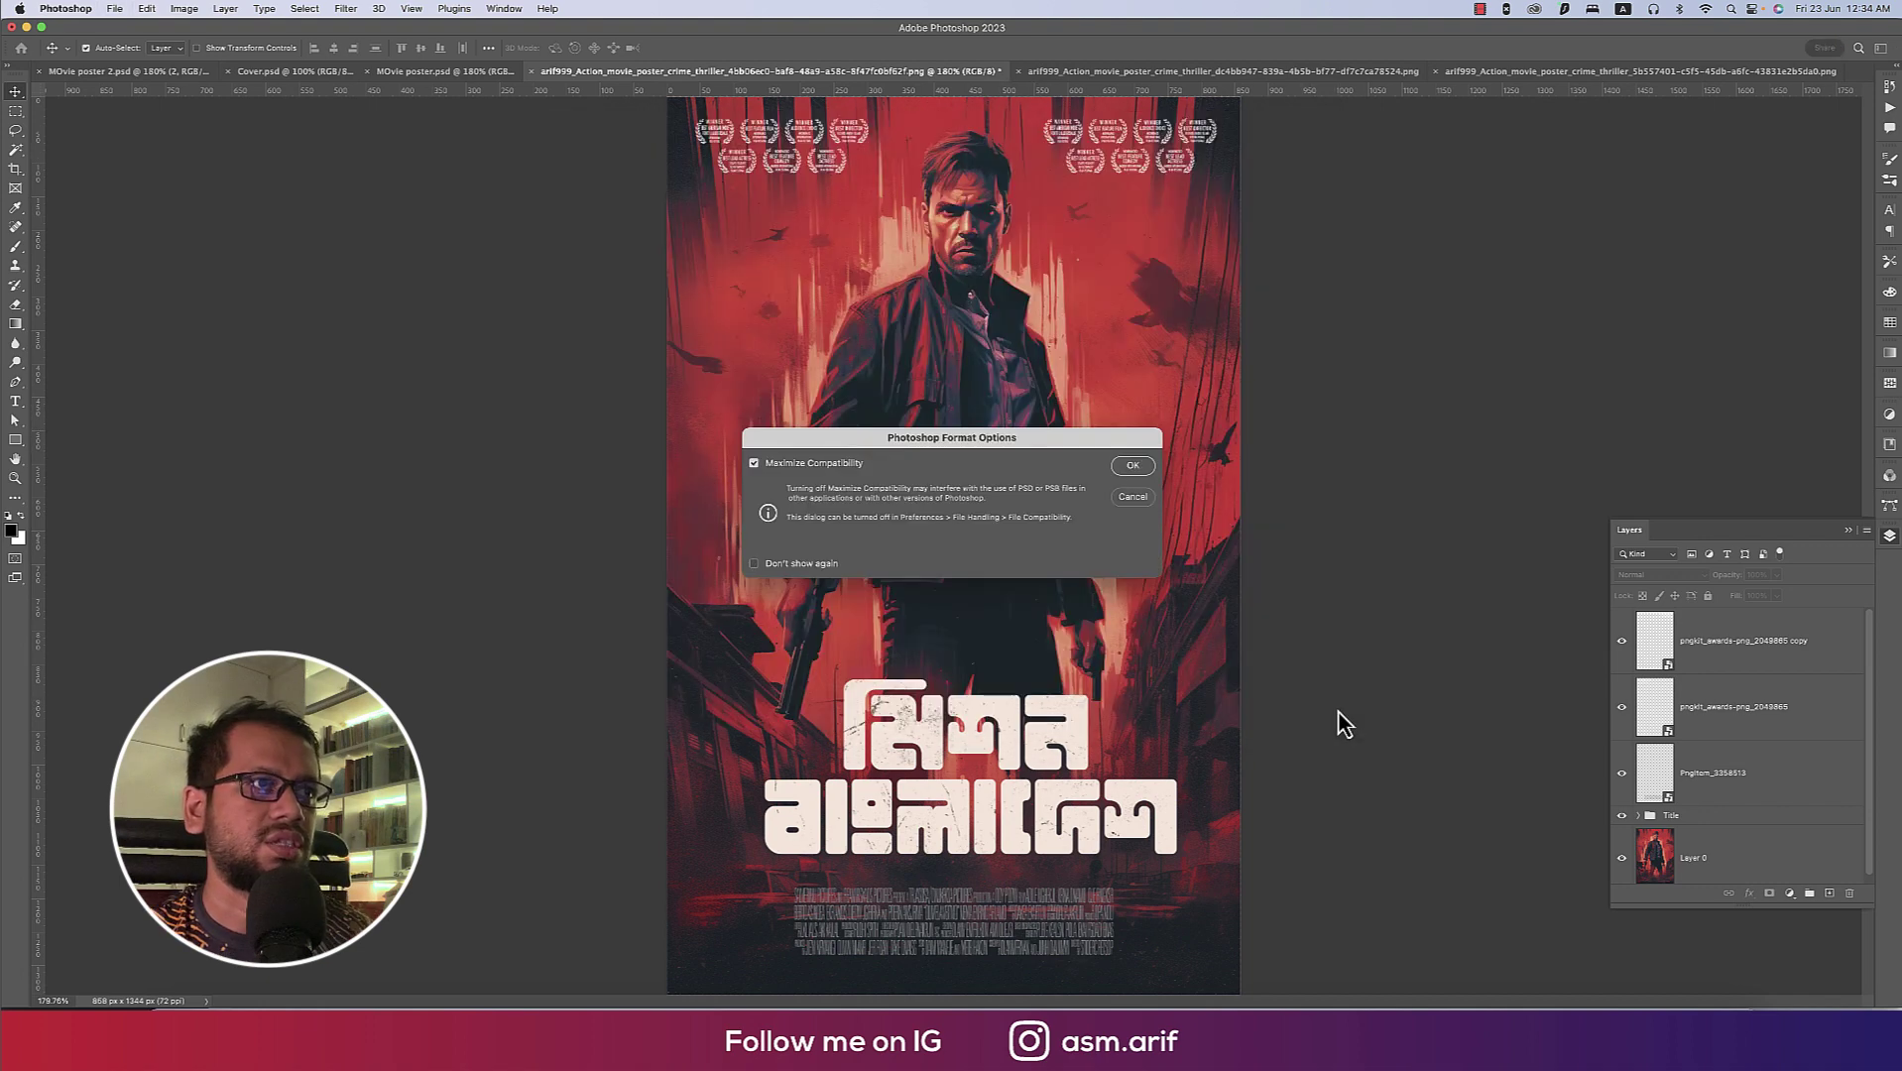
{"action": "left_click", "coordinate": [1139, 471]}
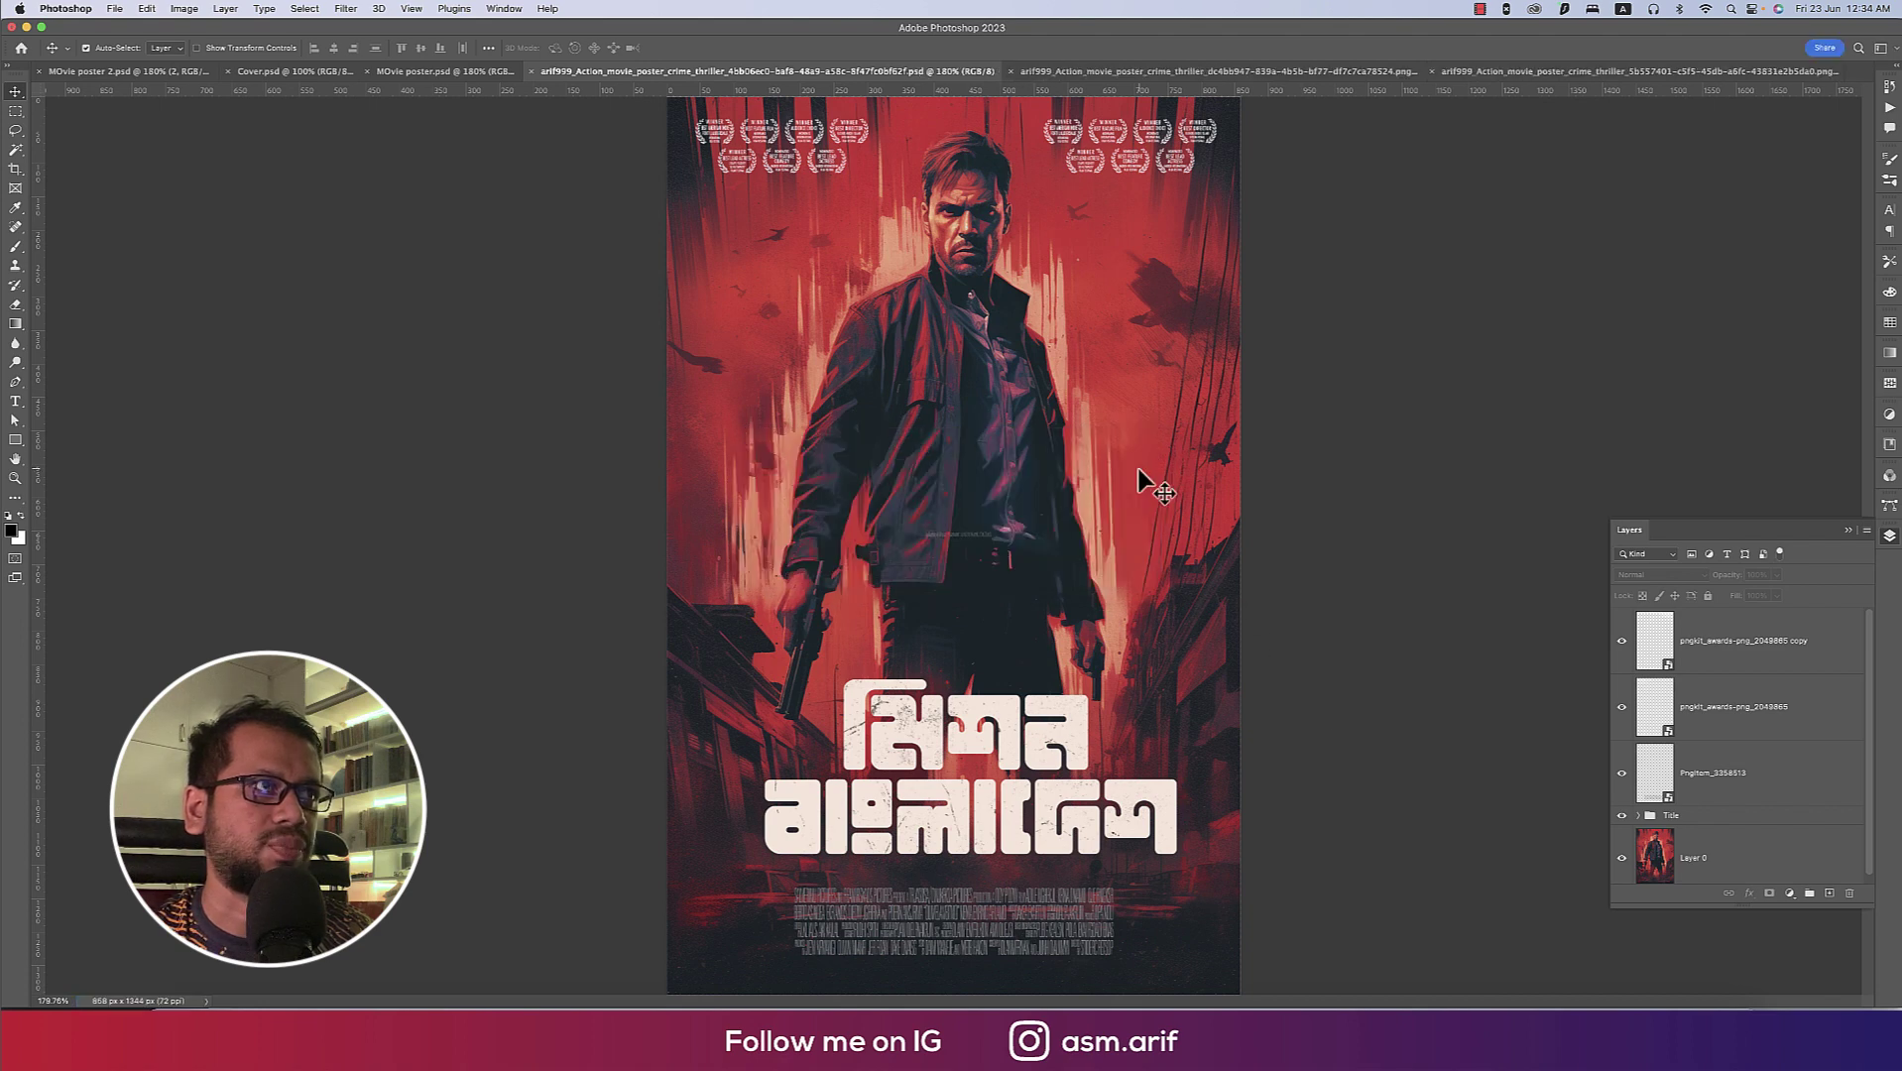
{"action": "left_click", "coordinate": [1721, 818]}
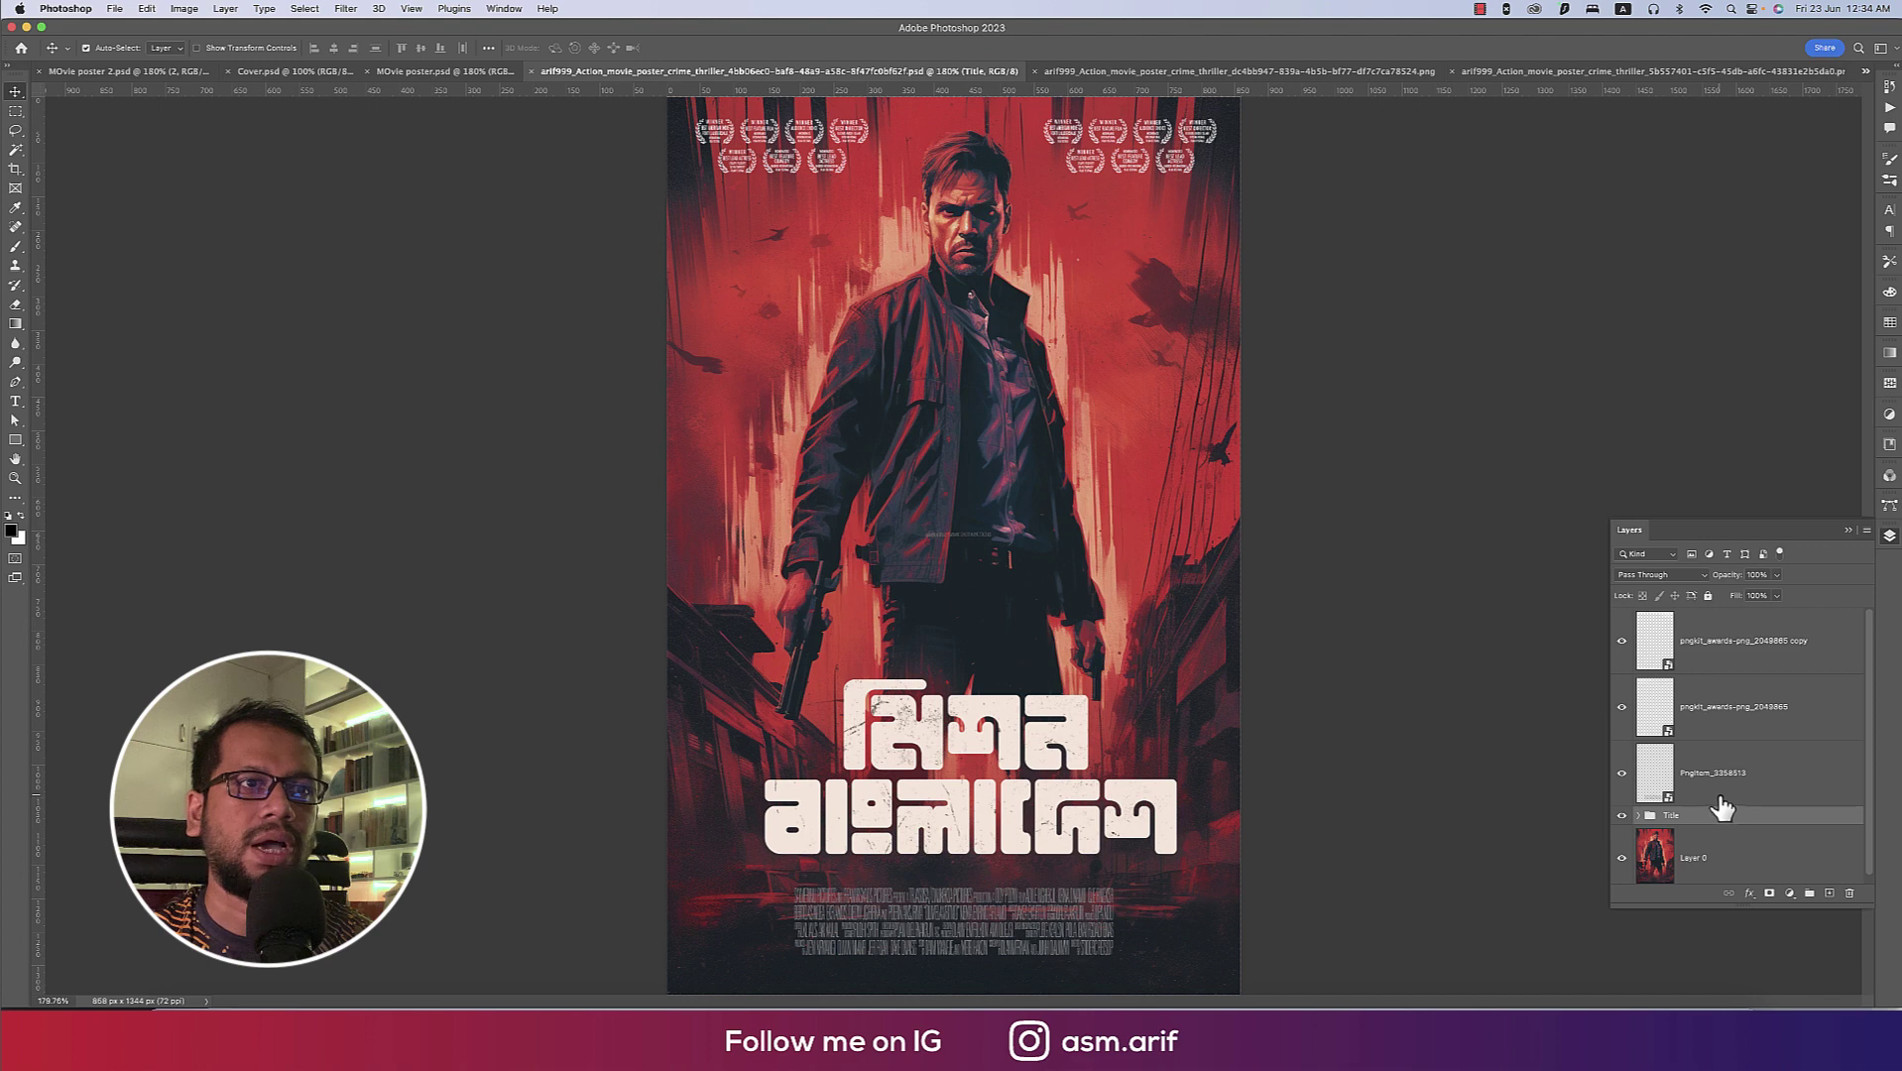
{"action": "left_click", "coordinate": [1738, 647], "text": "shift"}
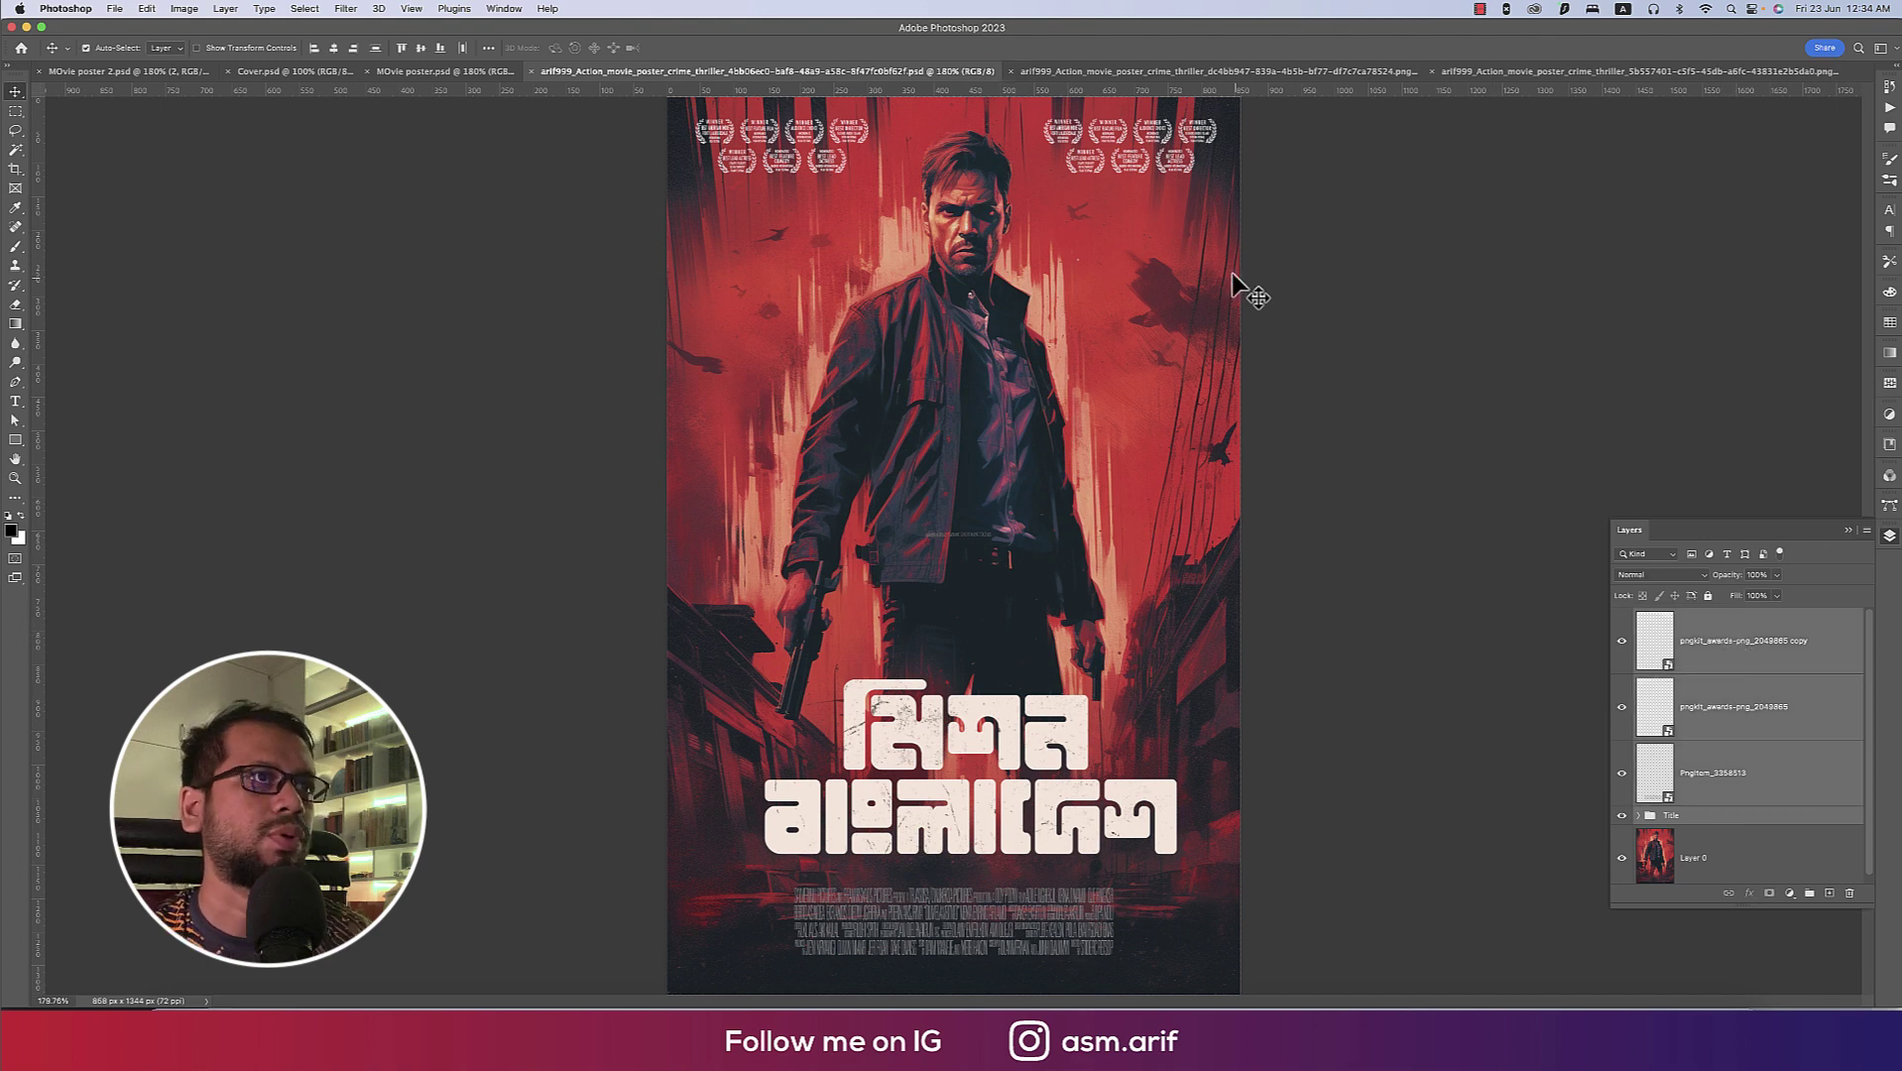
Copy the Title group and credits onto the second poster, deleting both laurel layers.
{"action": "left_click", "coordinate": [1145, 73]}
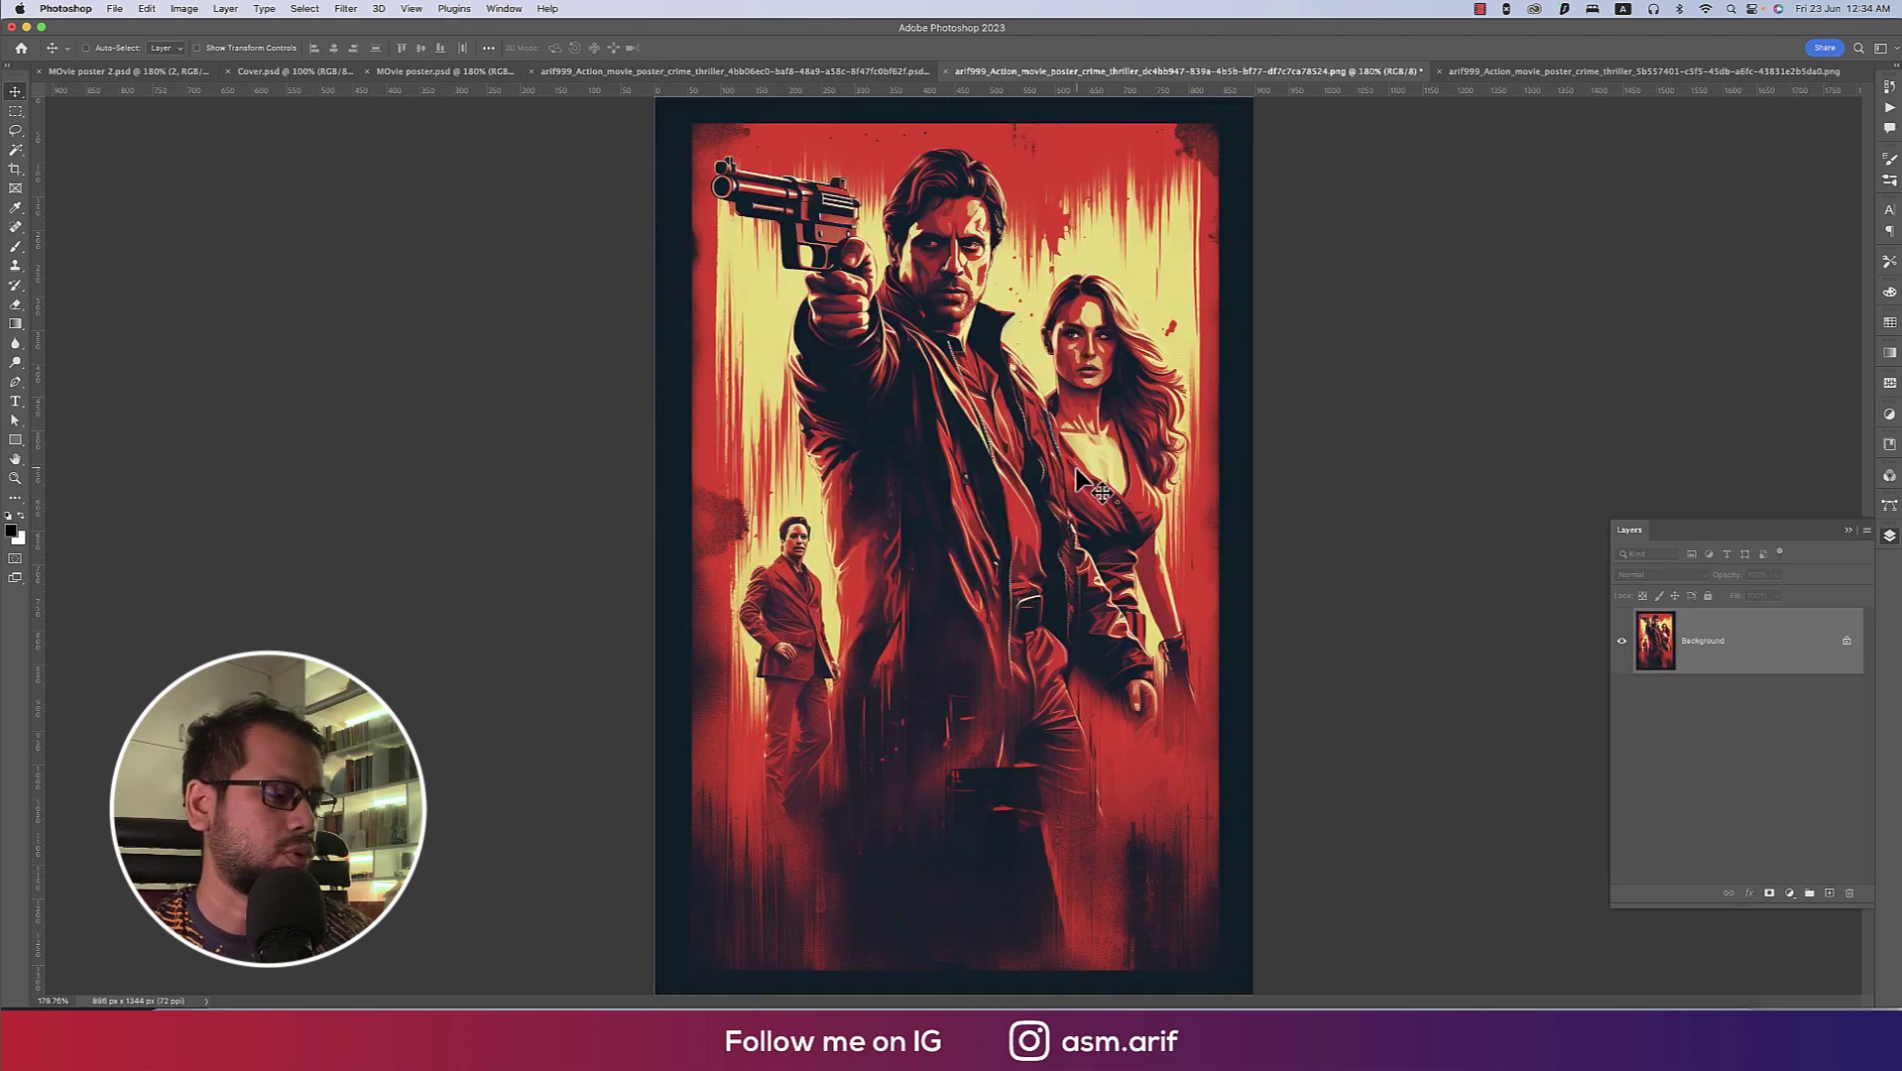
{"action": "left_click_drag", "start_coordinate": [1084, 486], "coordinate": [1131, 555]}
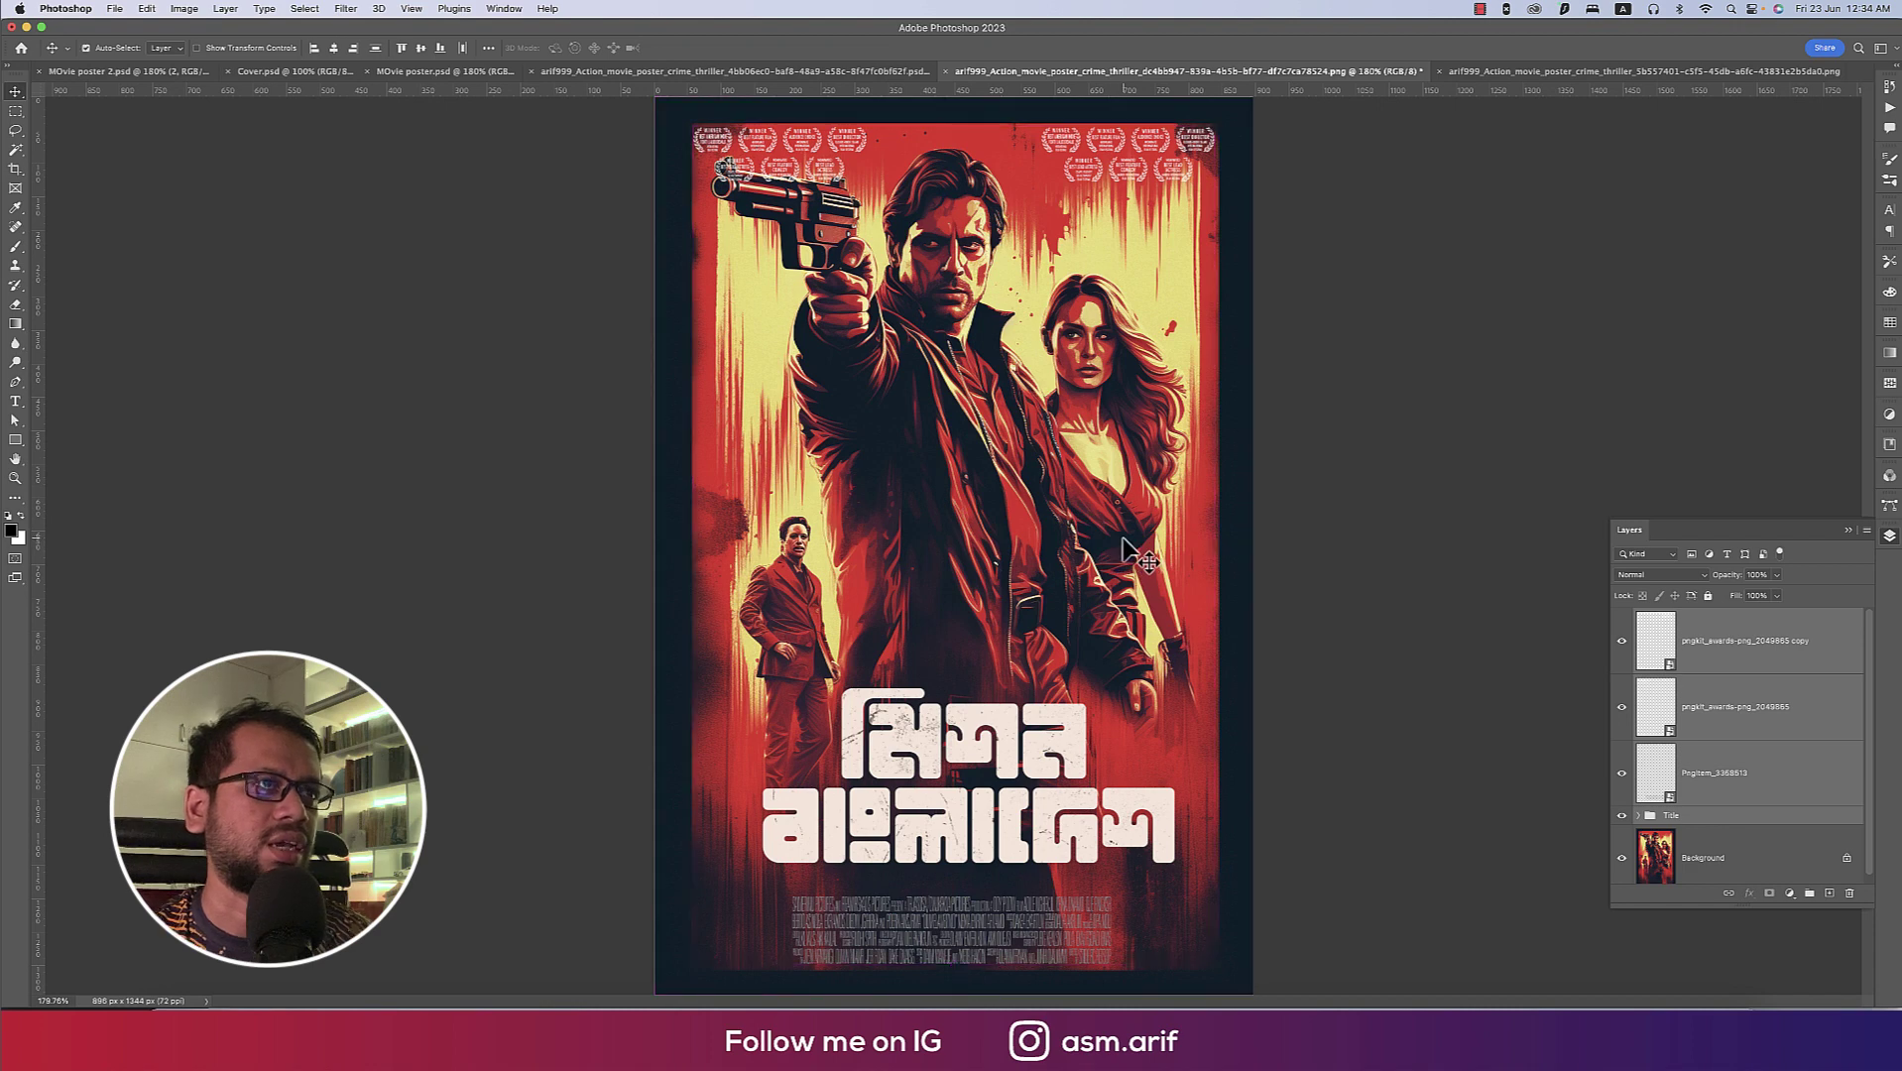
{"action": "left_click", "coordinate": [1386, 666]}
{"action": "left_click", "coordinate": [1186, 182]}
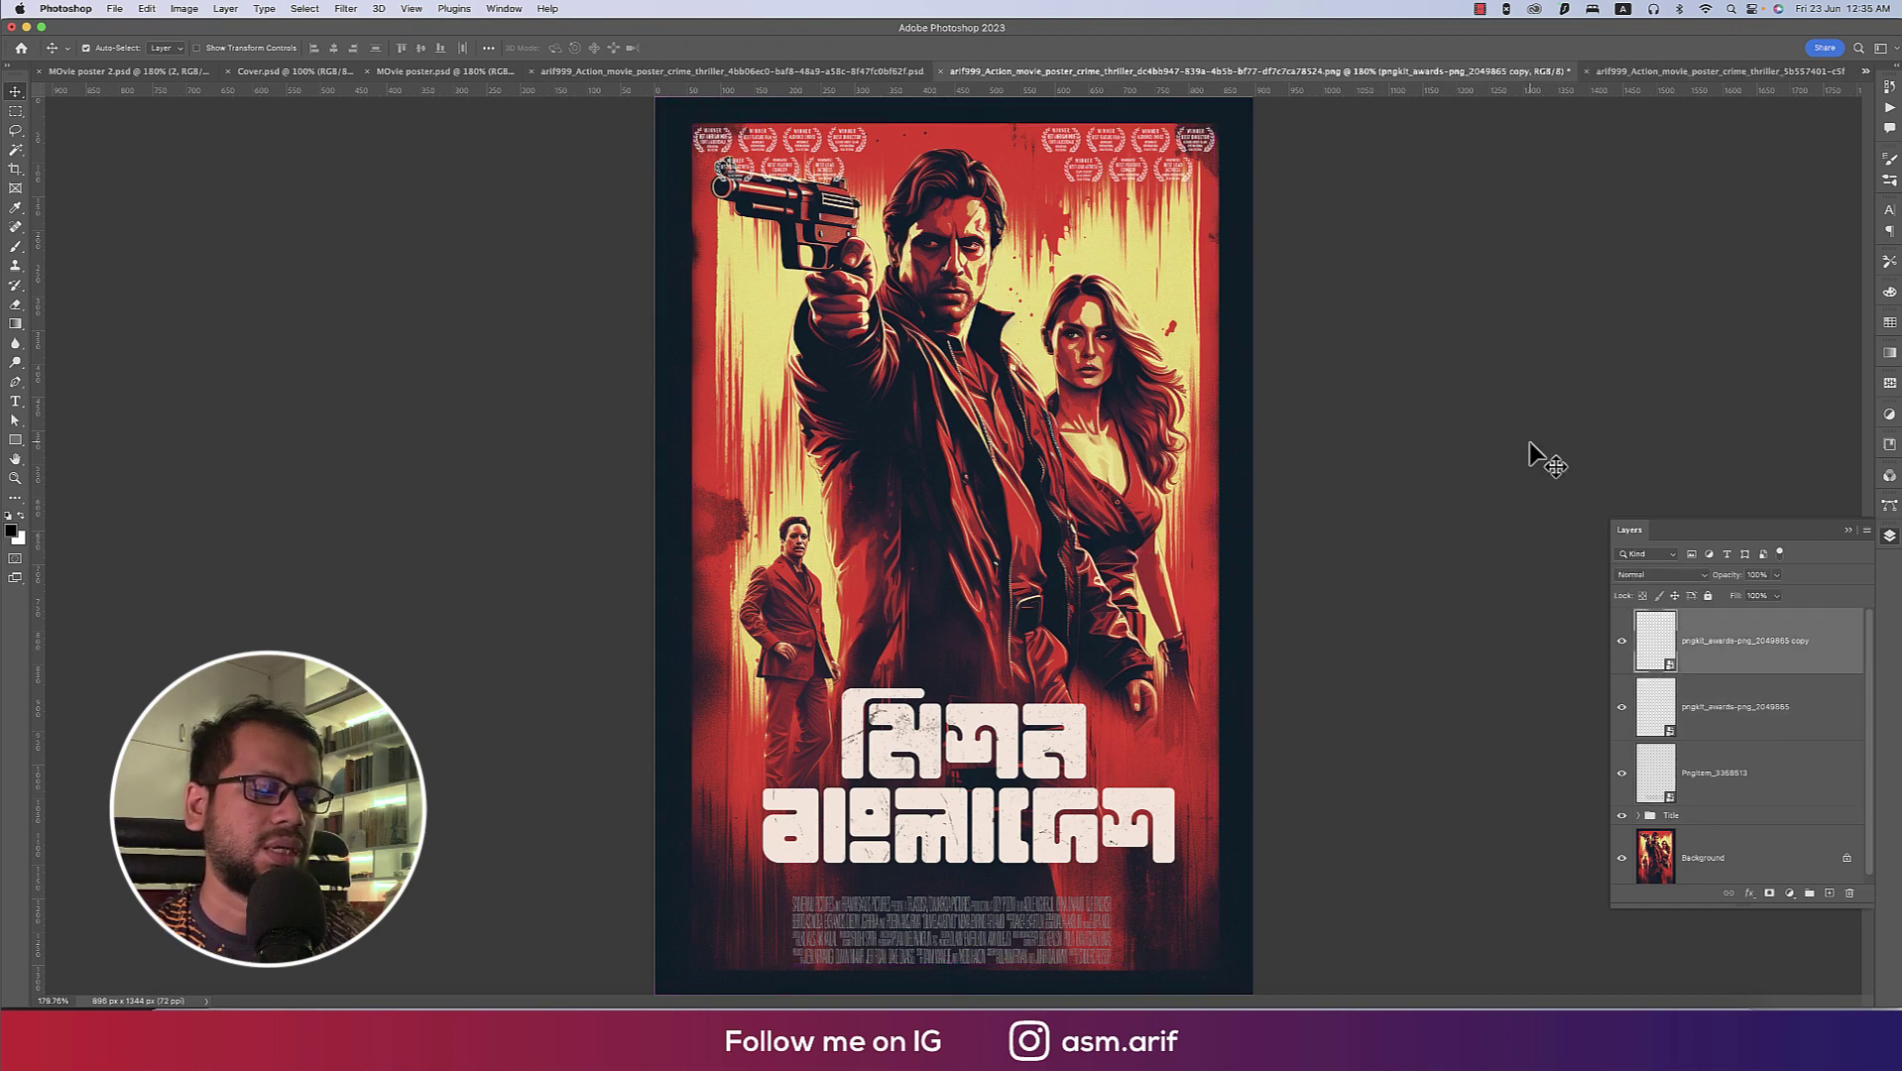
{"action": "key", "text": "Delete"}
{"action": "key", "text": "Delete"}
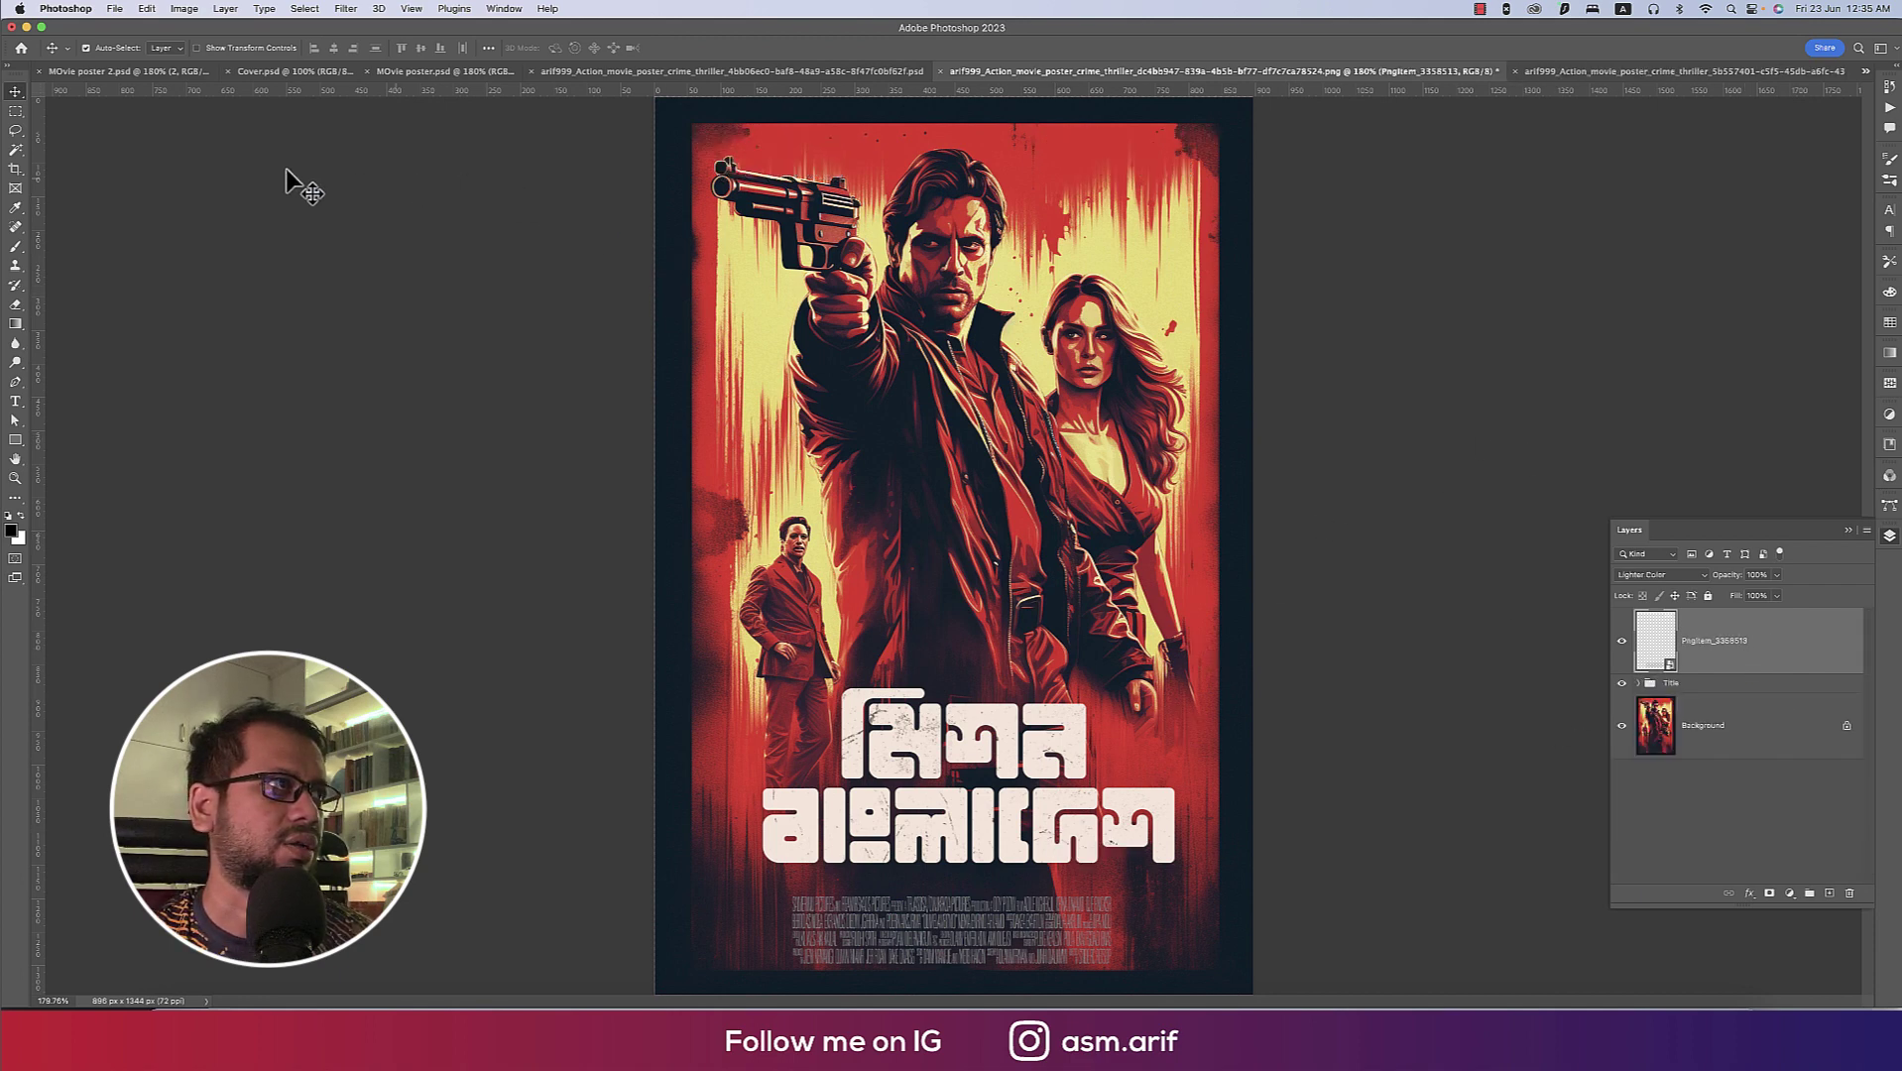
Crop the dark border off the second poster to 790×1273 px.
{"action": "left_click", "coordinate": [15, 170]}
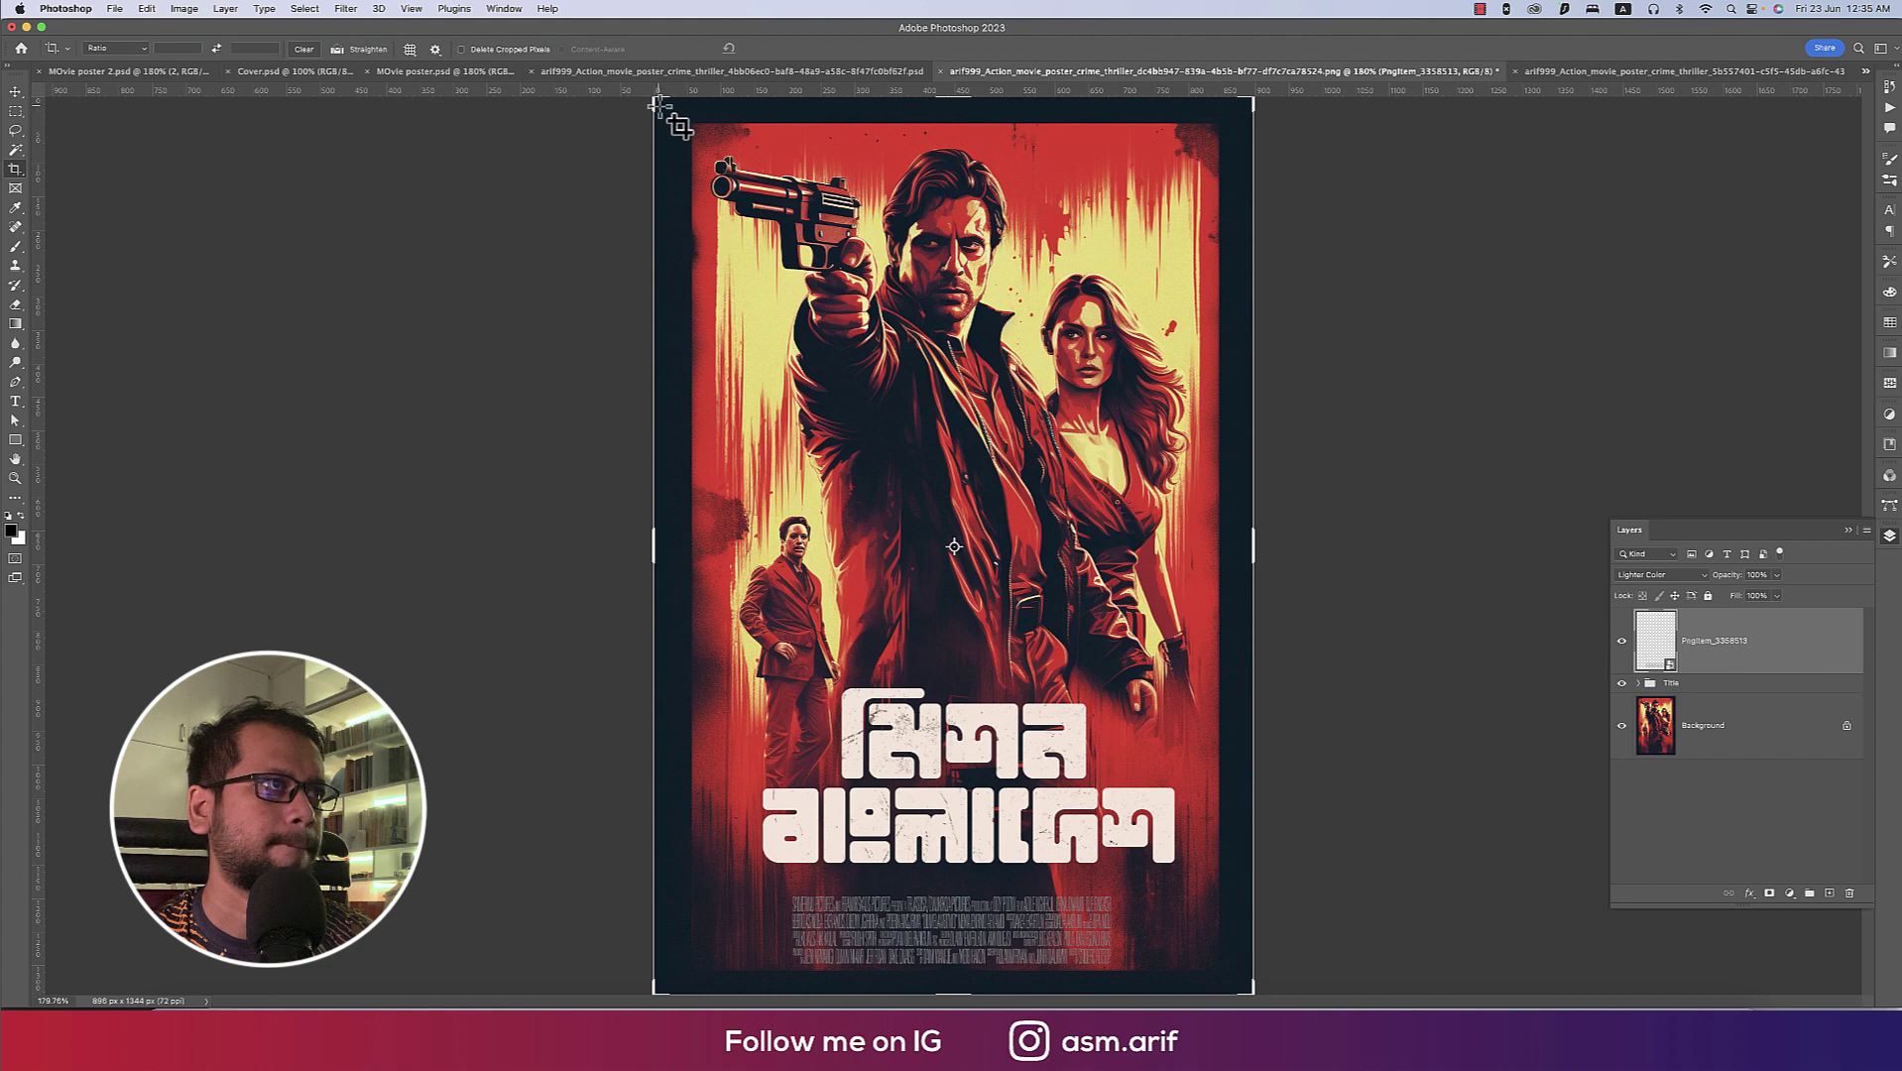
{"action": "left_click_drag", "start_coordinate": [650, 98], "coordinate": [678, 124]}
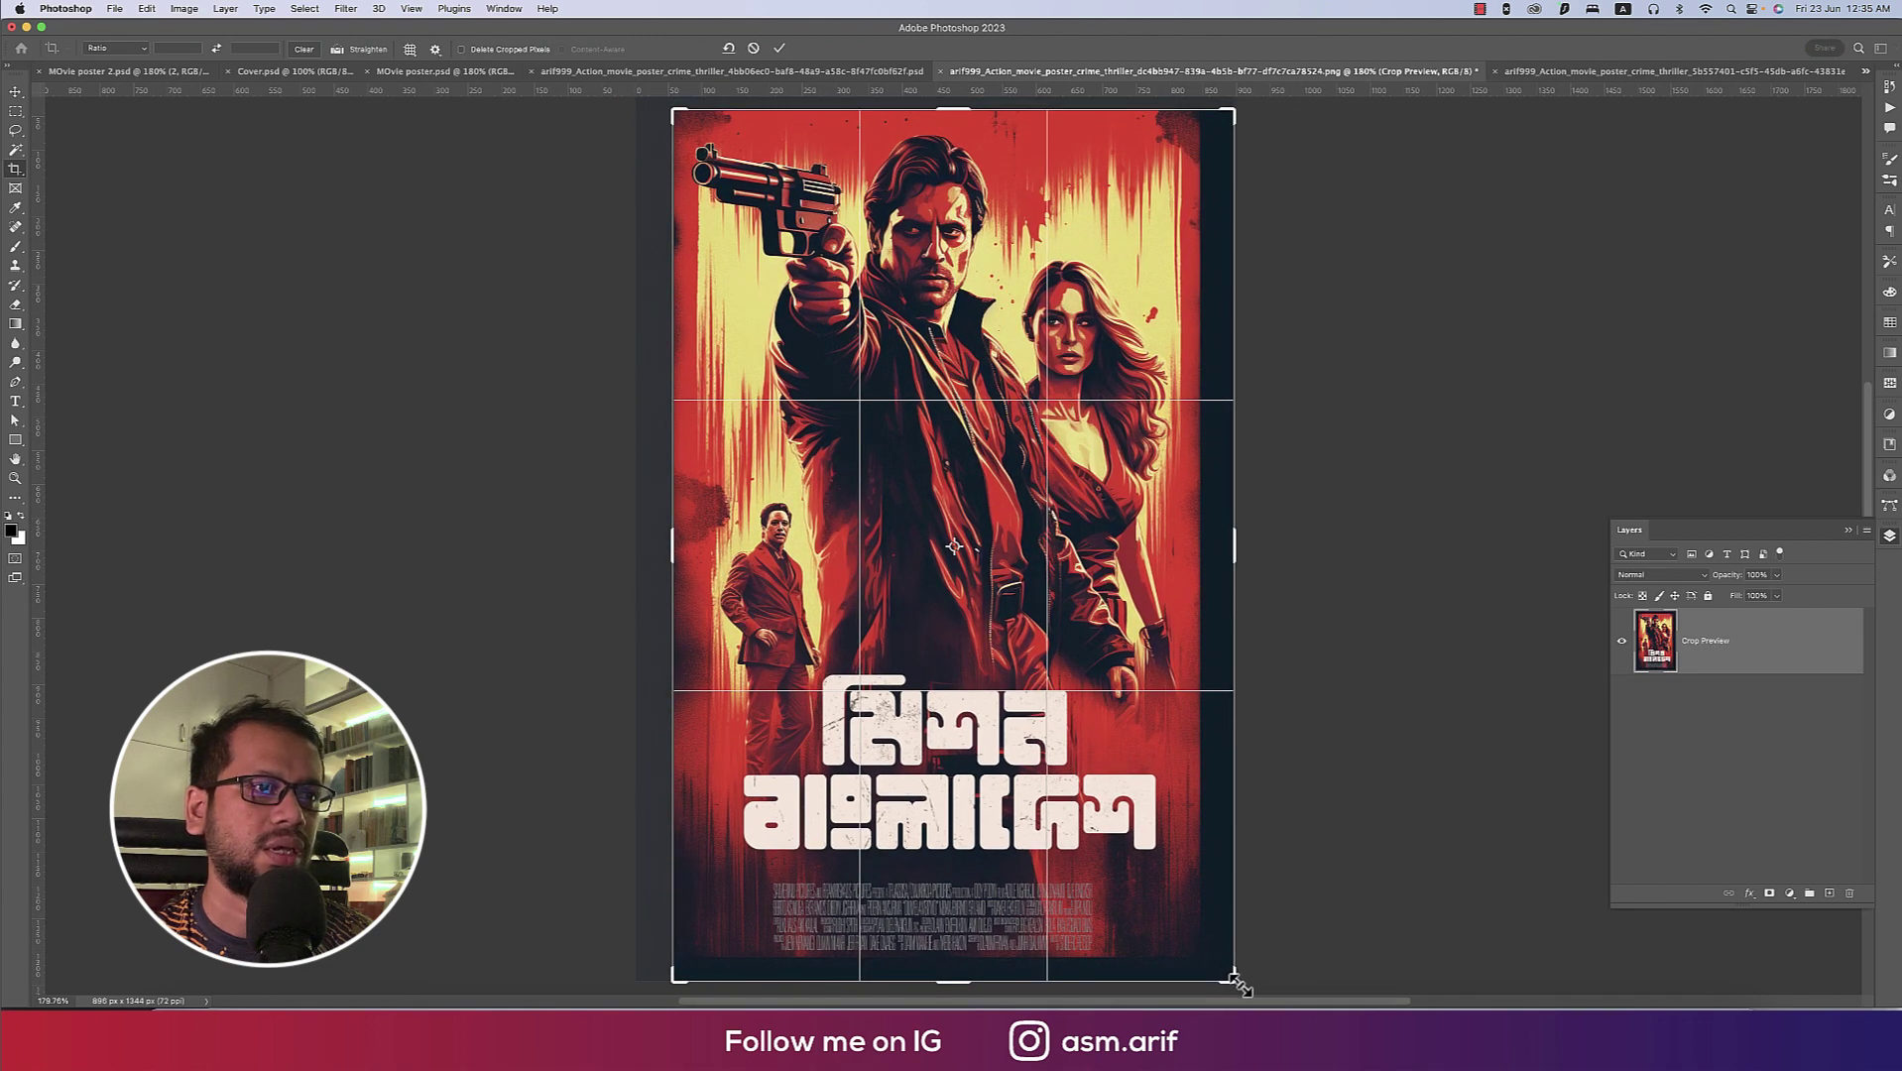
{"action": "left_click_drag", "start_coordinate": [1240, 985], "coordinate": [1223, 974]}
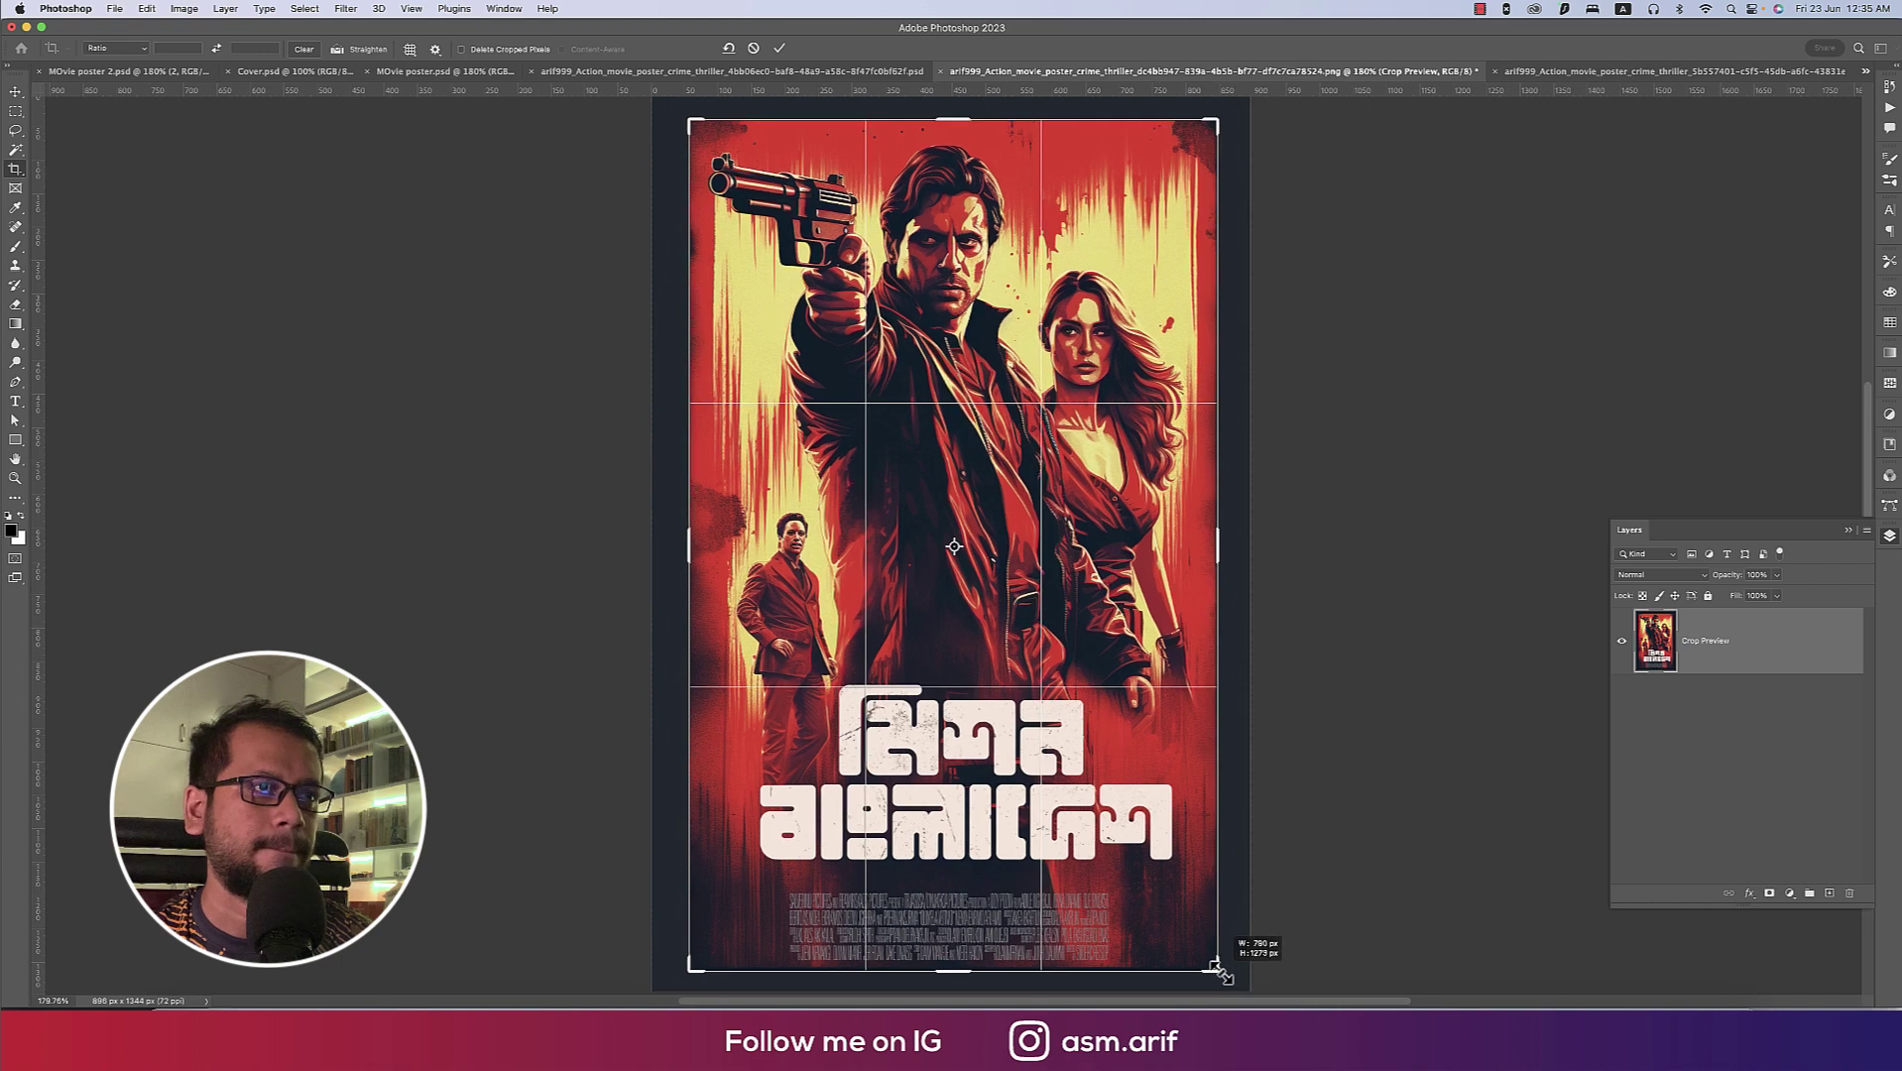
{"action": "key", "text": "Return"}
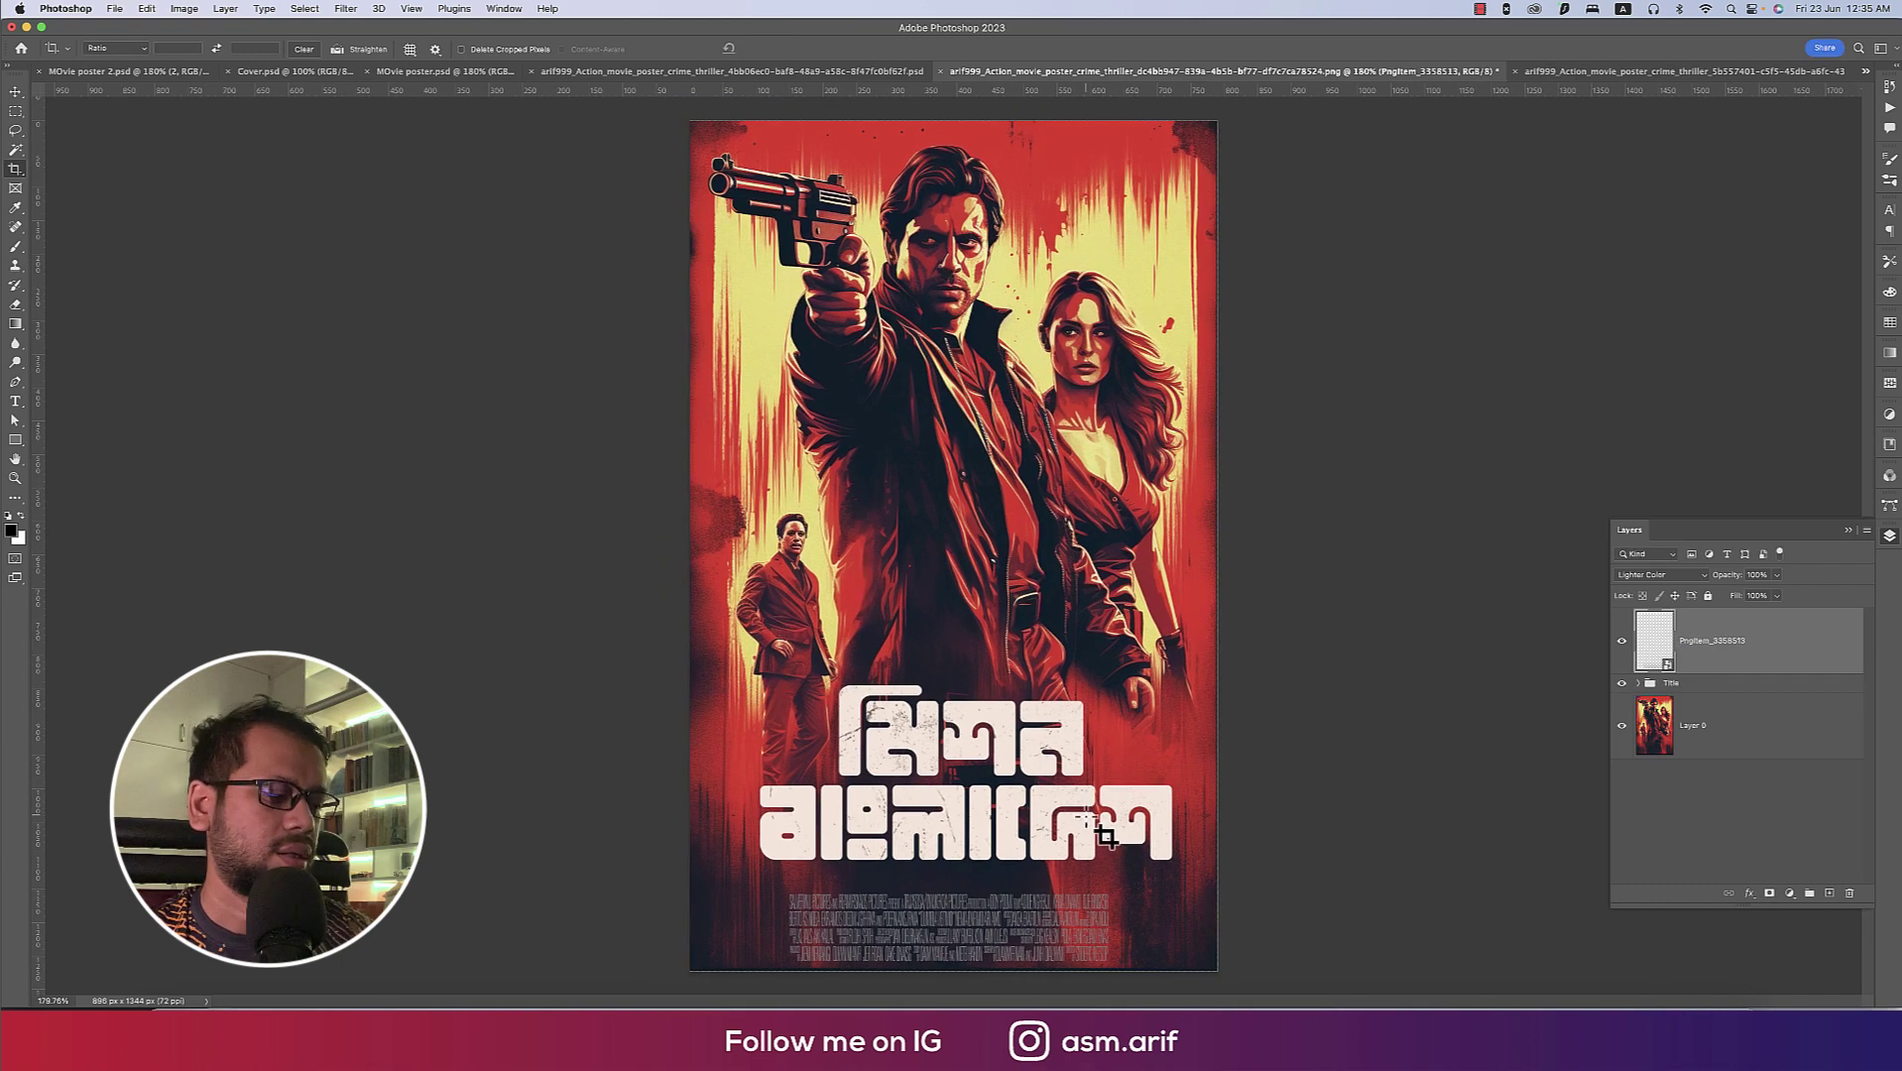
Move the Title group higher and shift the credits block up and slightly right.
{"action": "key", "text": "v"}
{"action": "left_click", "coordinate": [1708, 684]}
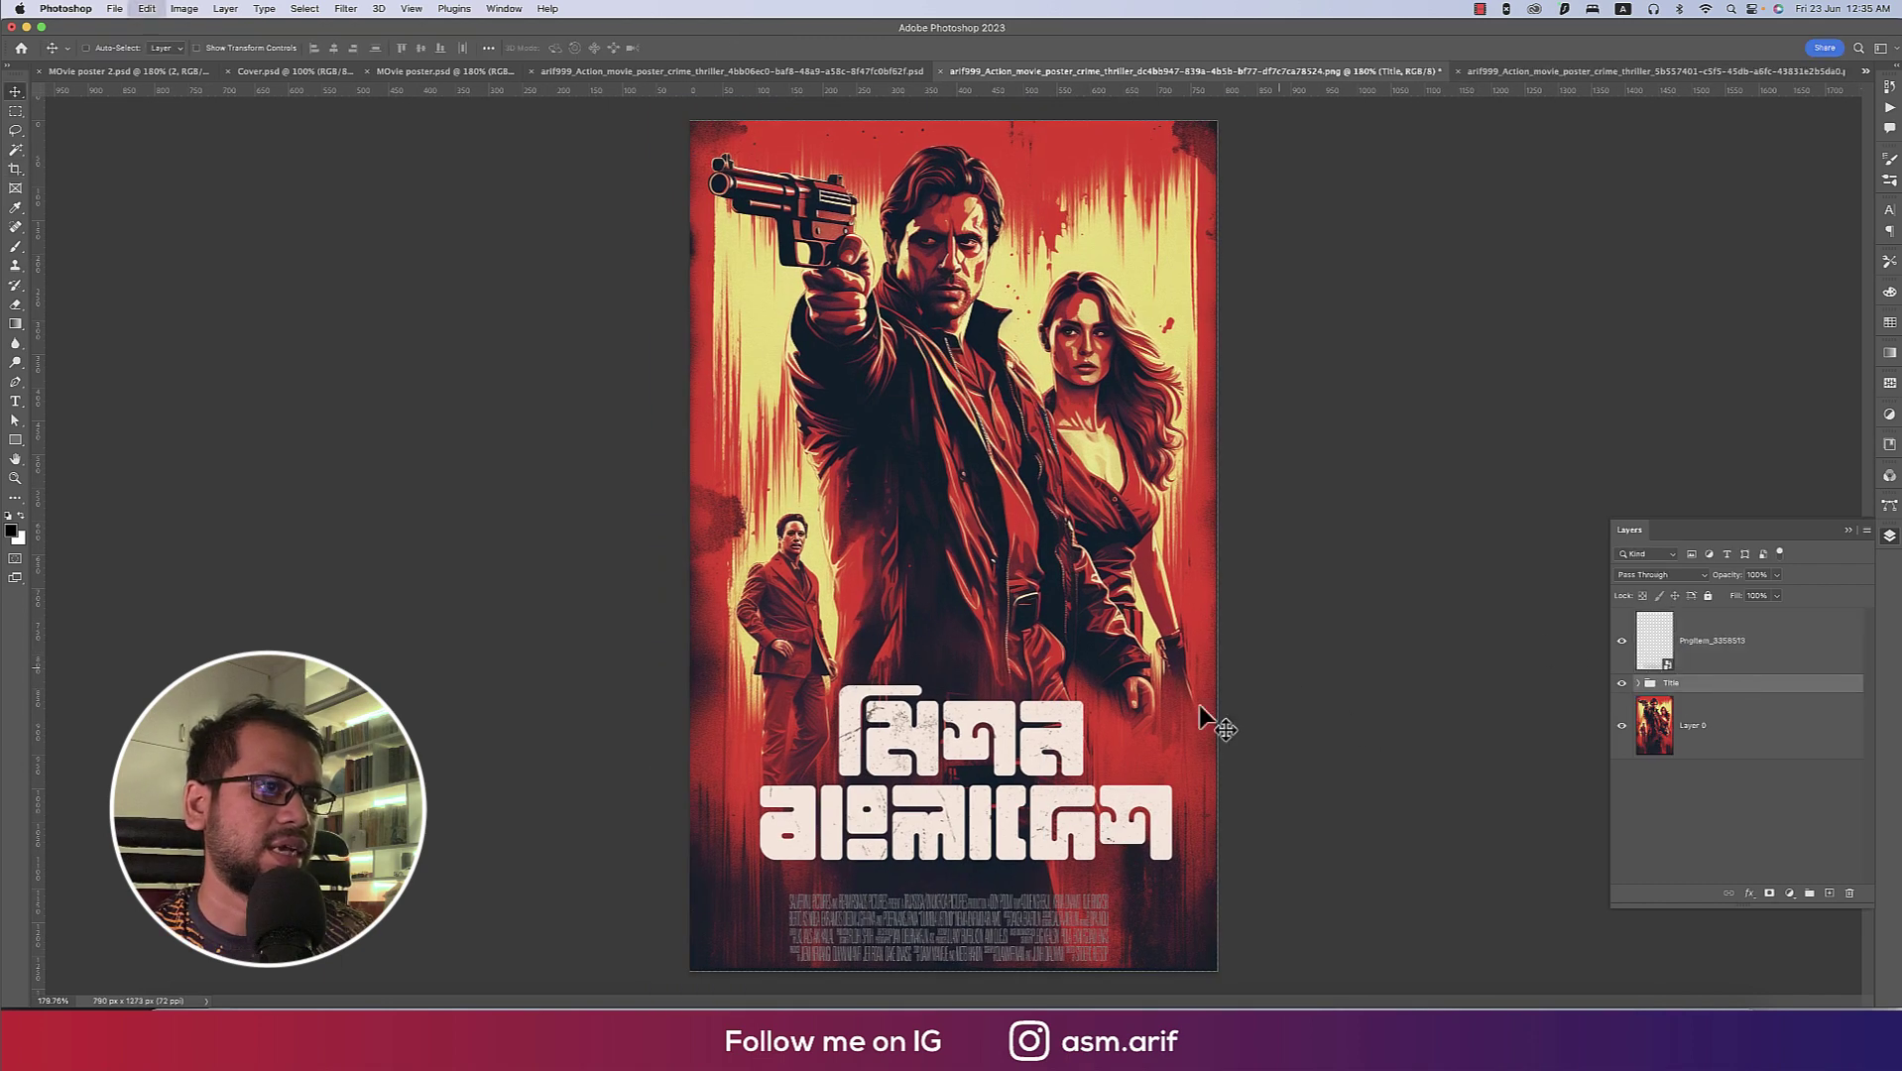
{"action": "key", "text": "ctrl+t"}
{"action": "mouse_move", "coordinate": [1053, 756]}
{"action": "left_mouse_down"}
{"action": "mouse_move", "coordinate": [1041, 617]}
{"action": "mouse_move", "coordinate": [1043, 704]}
{"action": "left_mouse_up"}
{"action": "key", "text": "Return"}
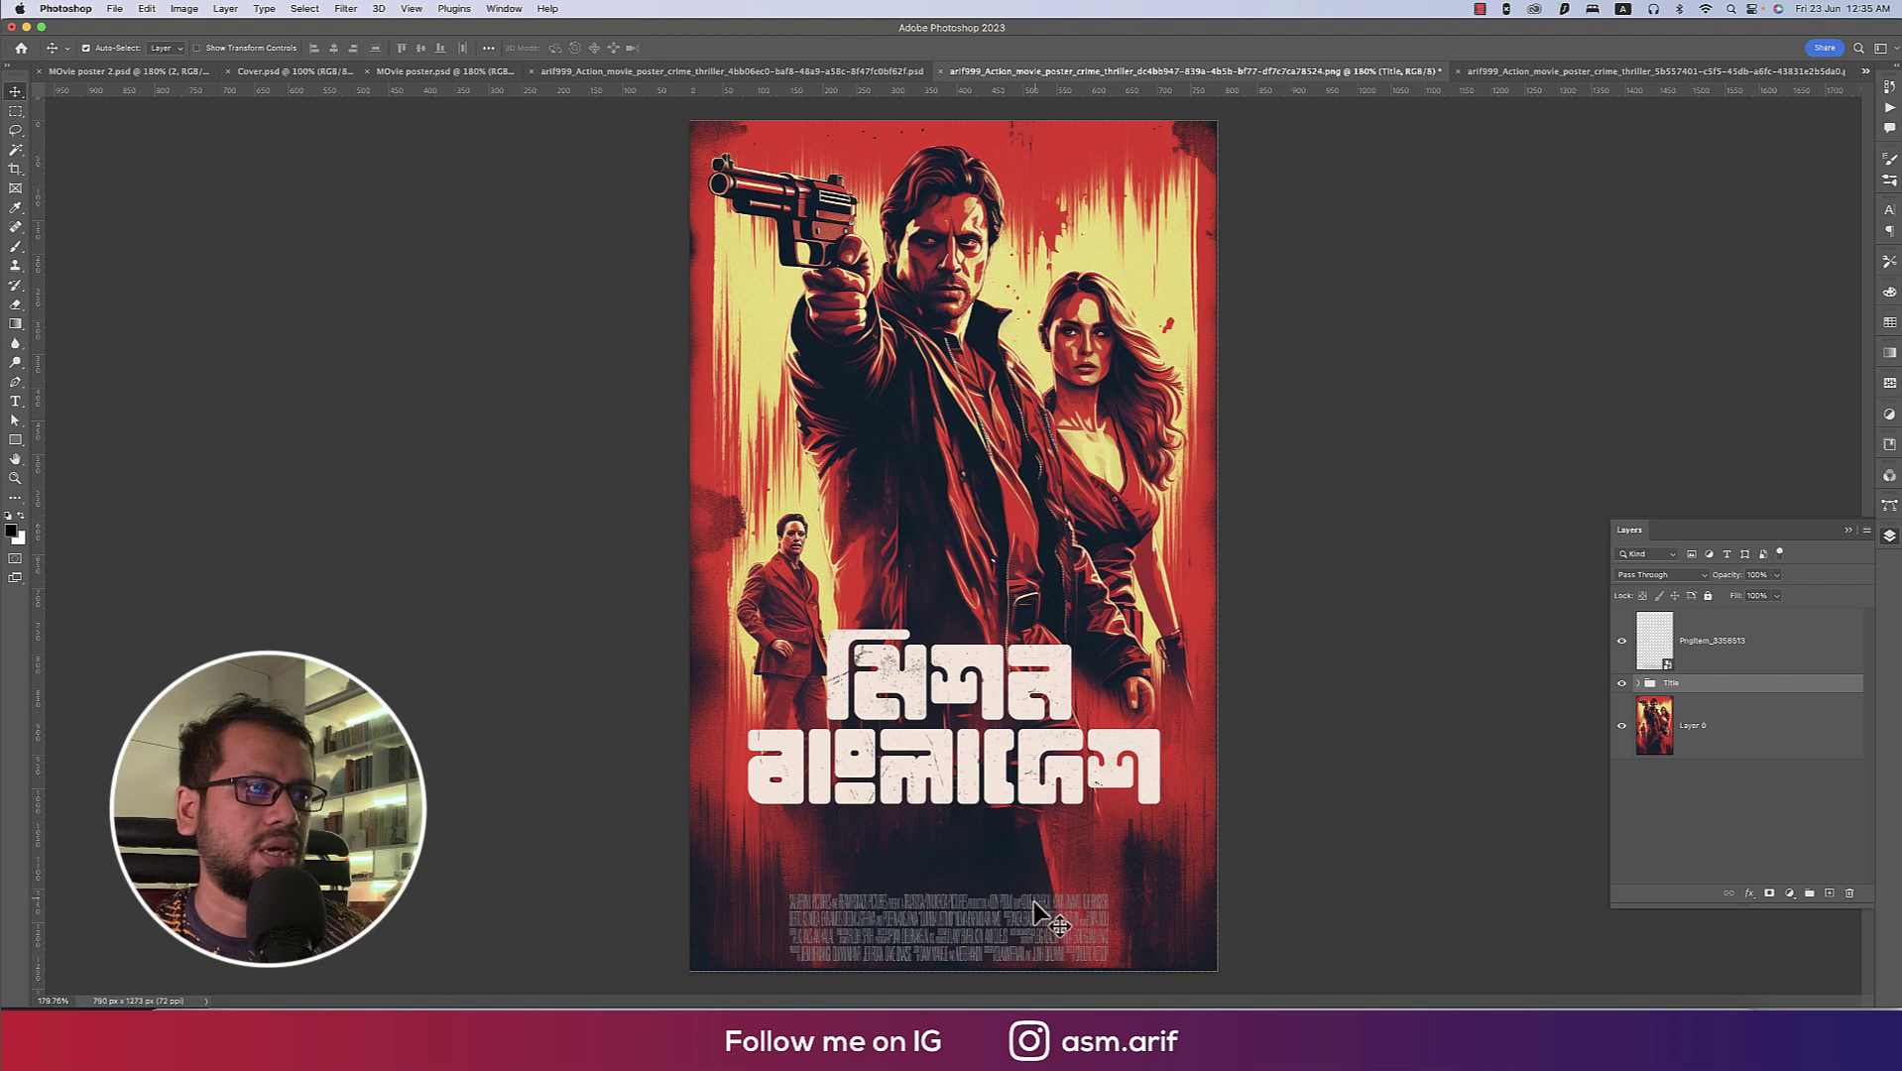
{"action": "left_click_drag", "start_coordinate": [1036, 910], "coordinate": [1028, 866]}
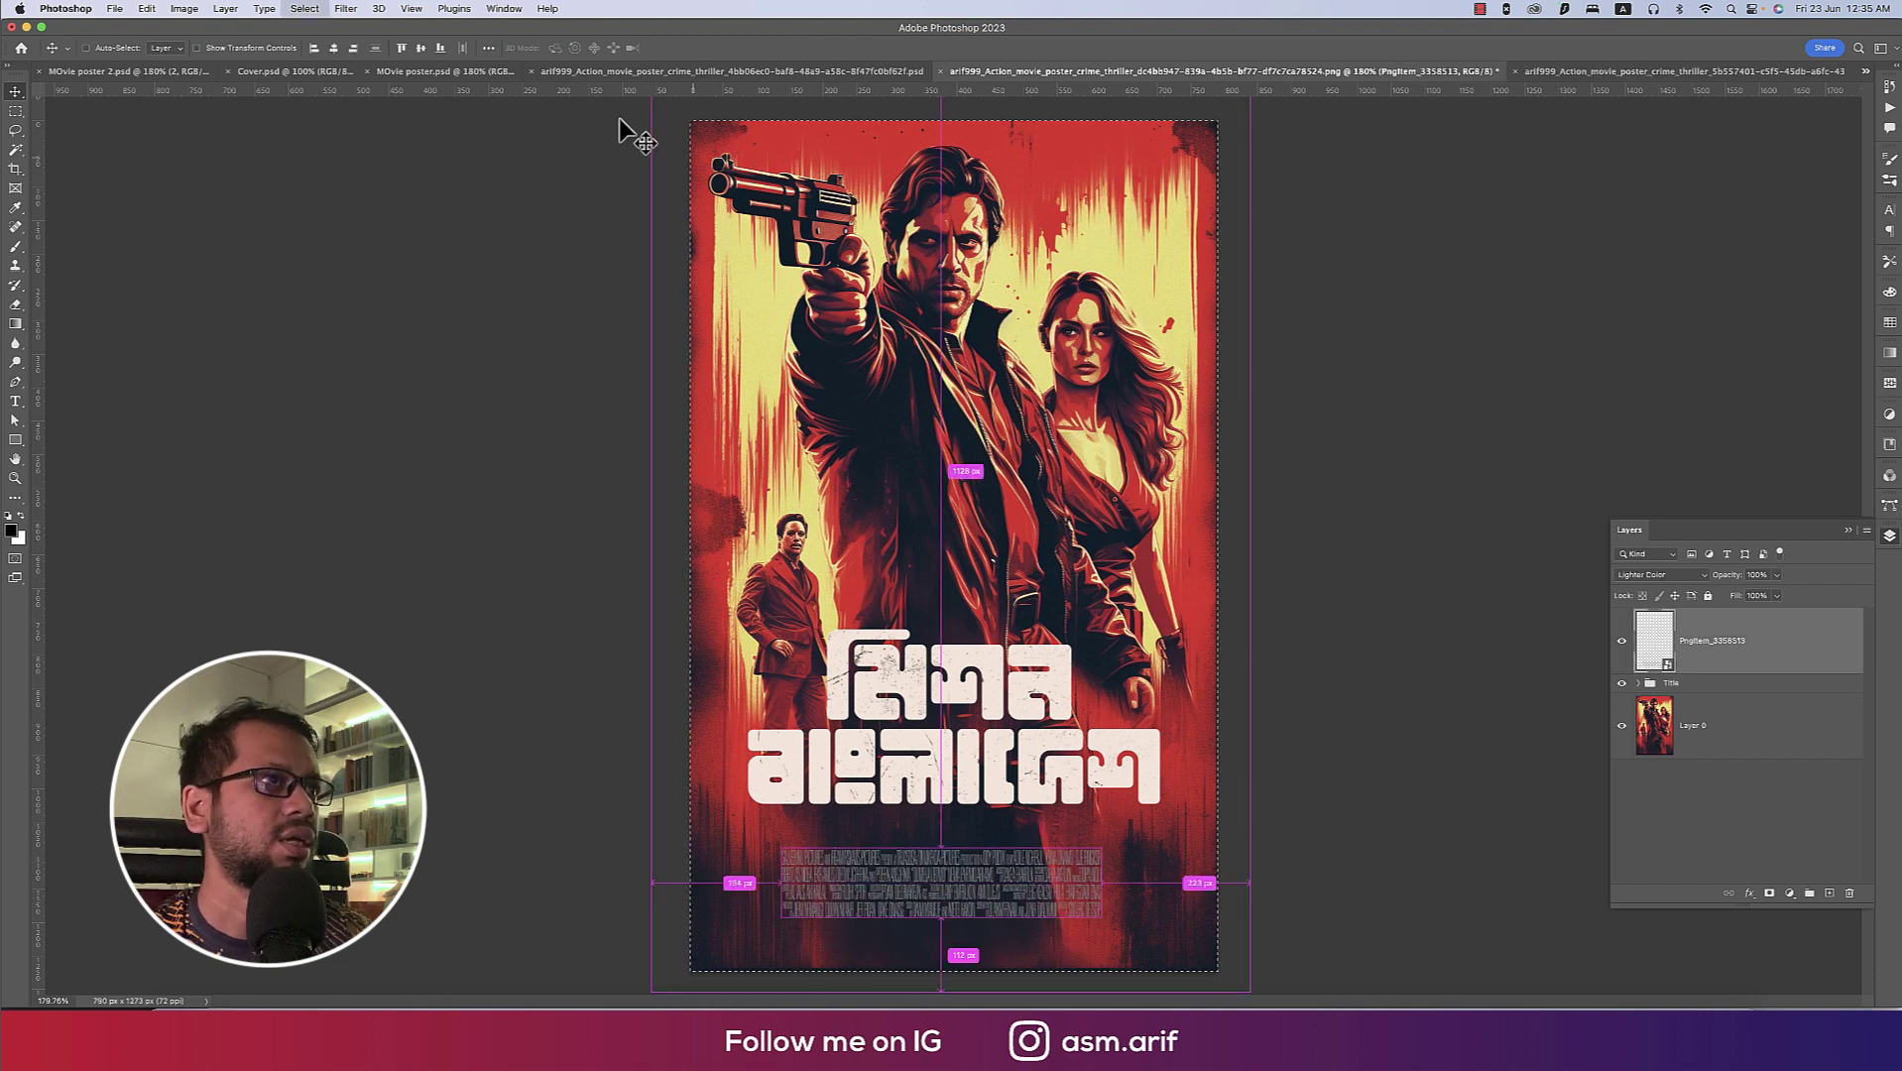
{"action": "key", "text": "shift+Right"}
{"action": "key", "text": "shift+Right"}
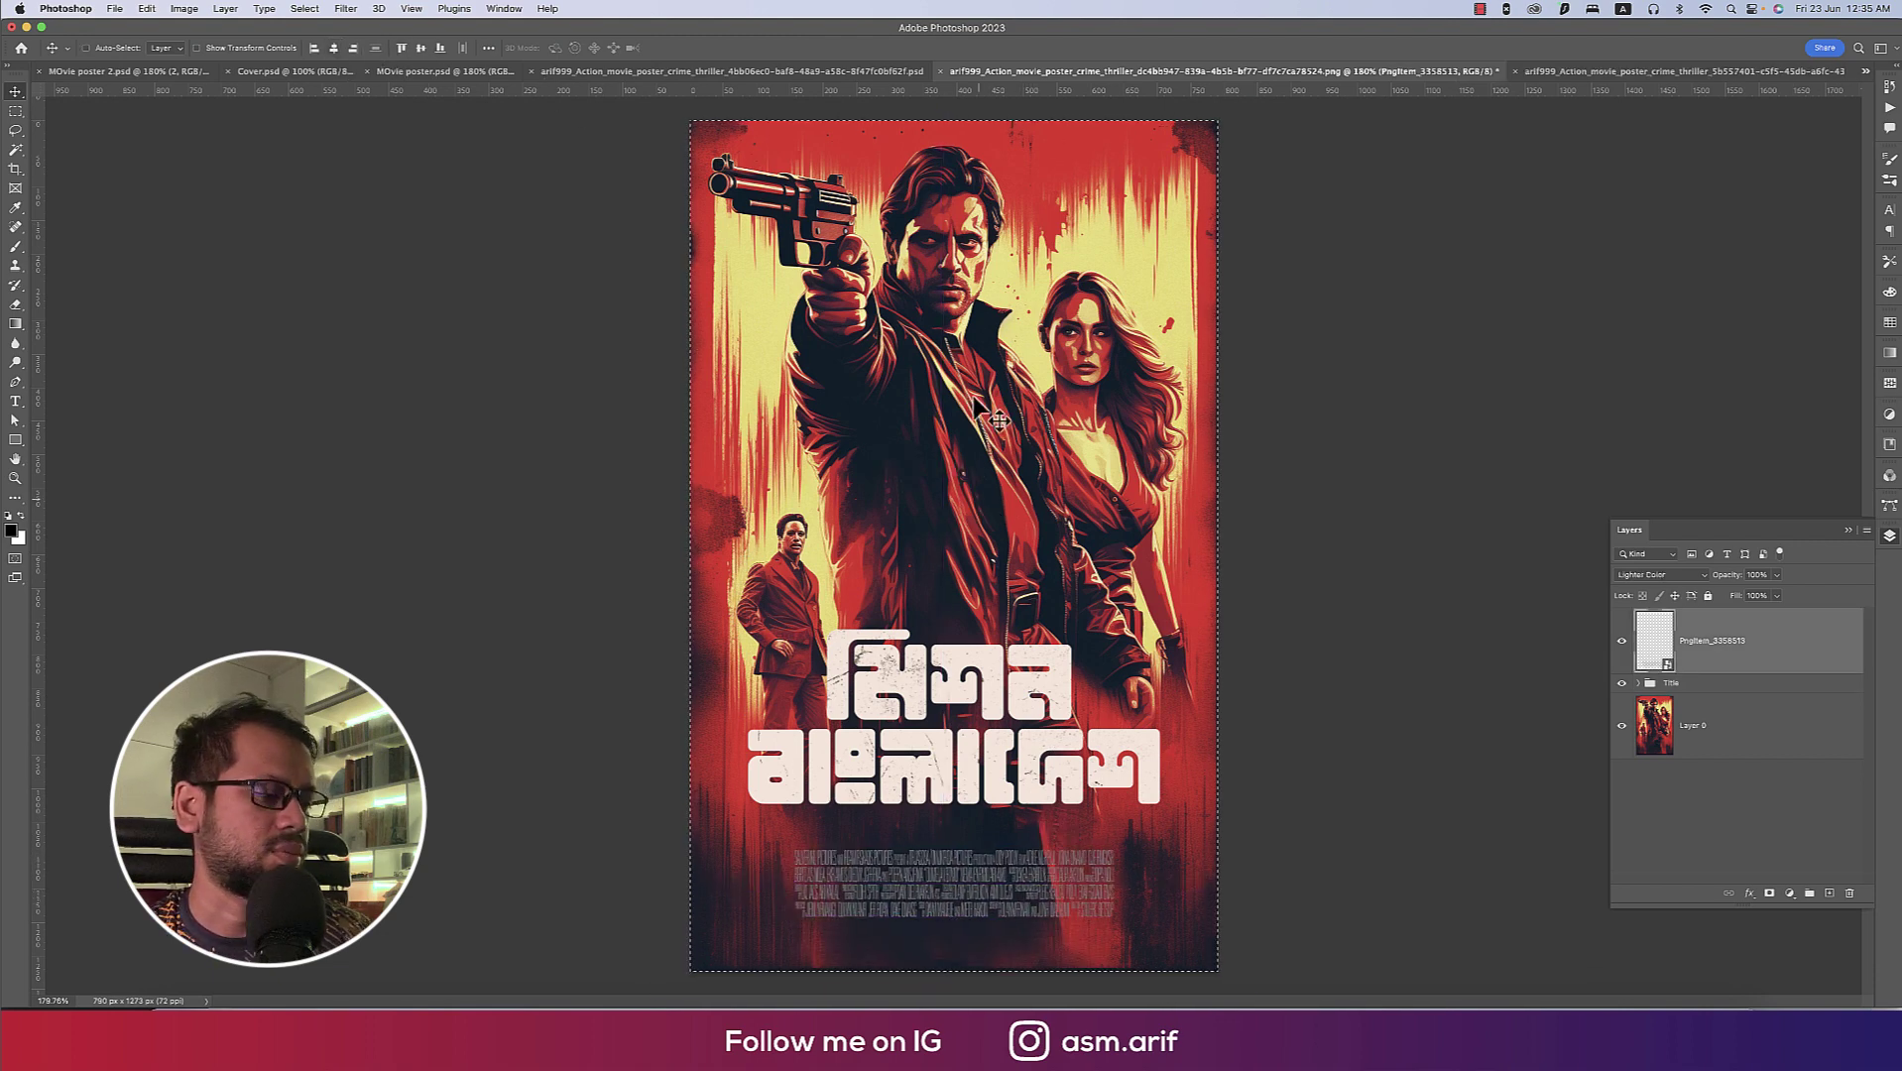
Save the second poster as a Photoshop PSD with Maximize Compatibility.
{"action": "key", "text": "super+s"}
{"action": "left_click", "coordinate": [1329, 706]}
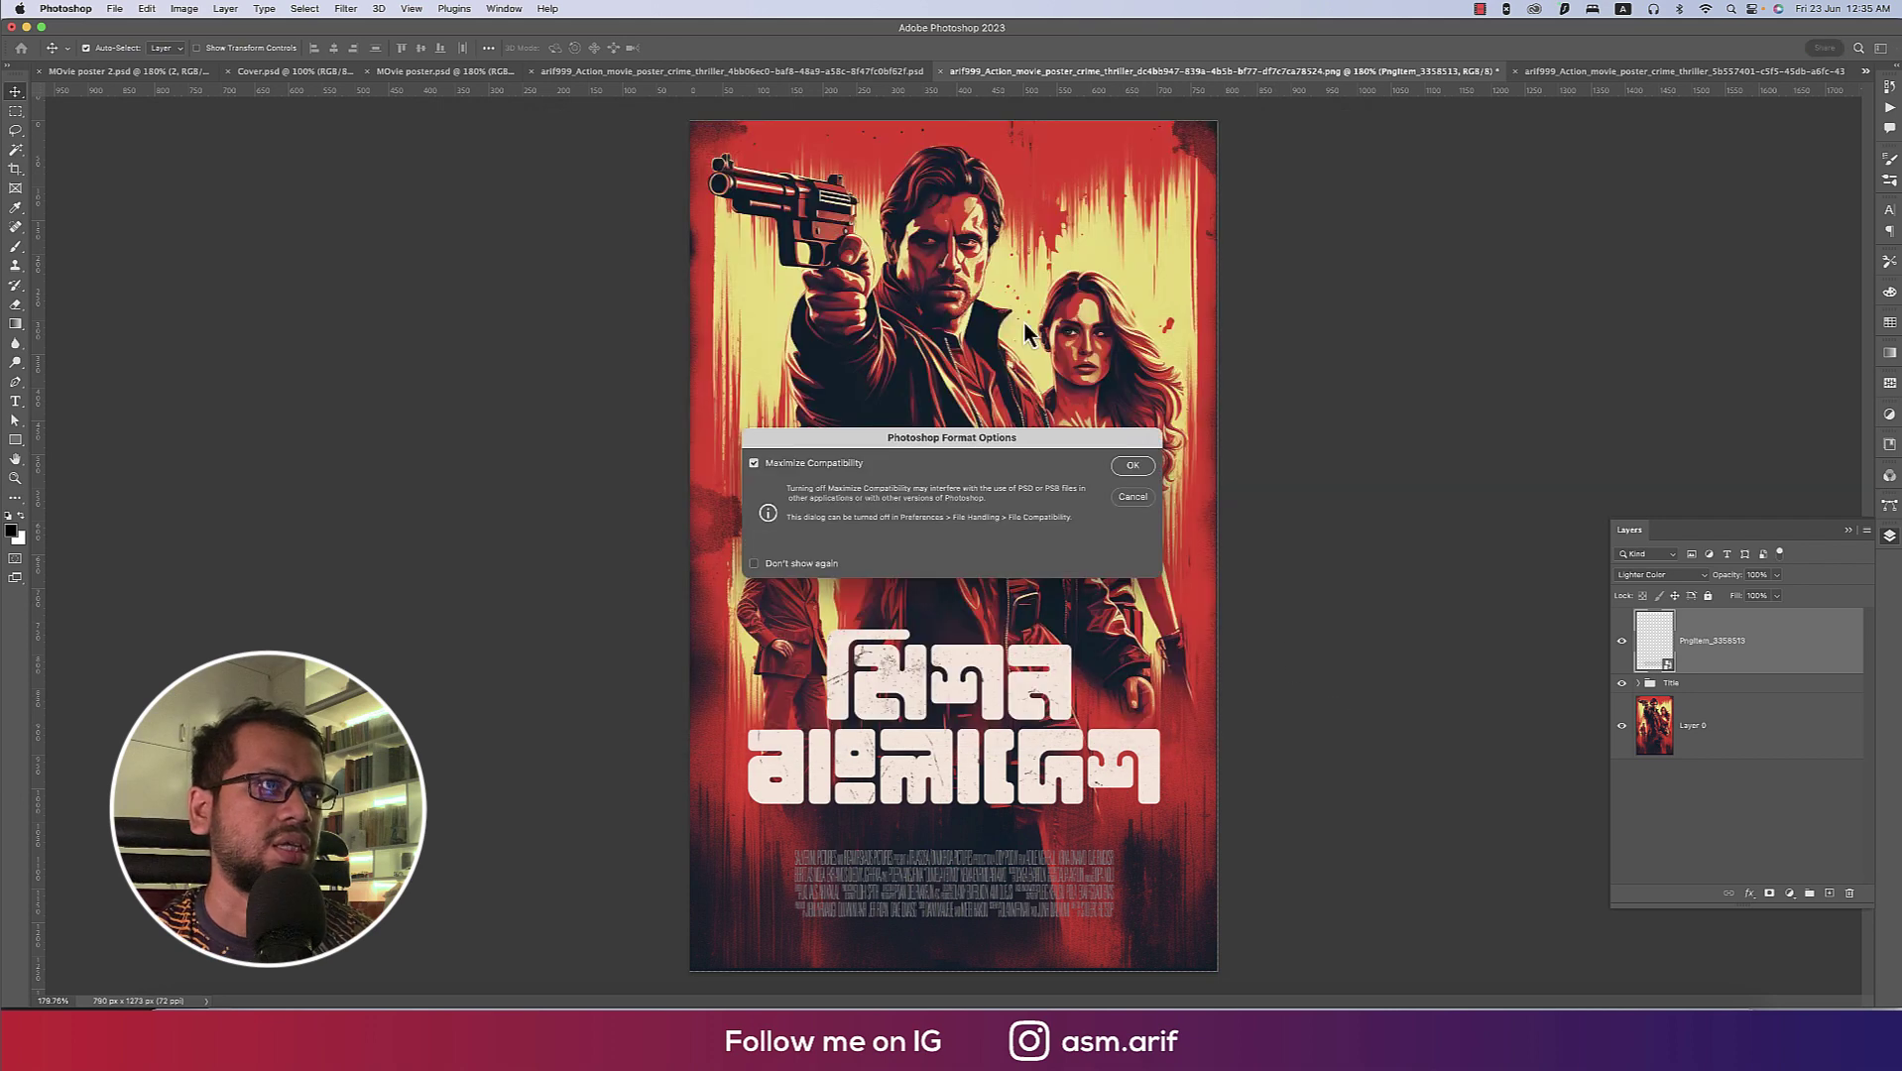
{"action": "left_click", "coordinate": [1136, 468]}
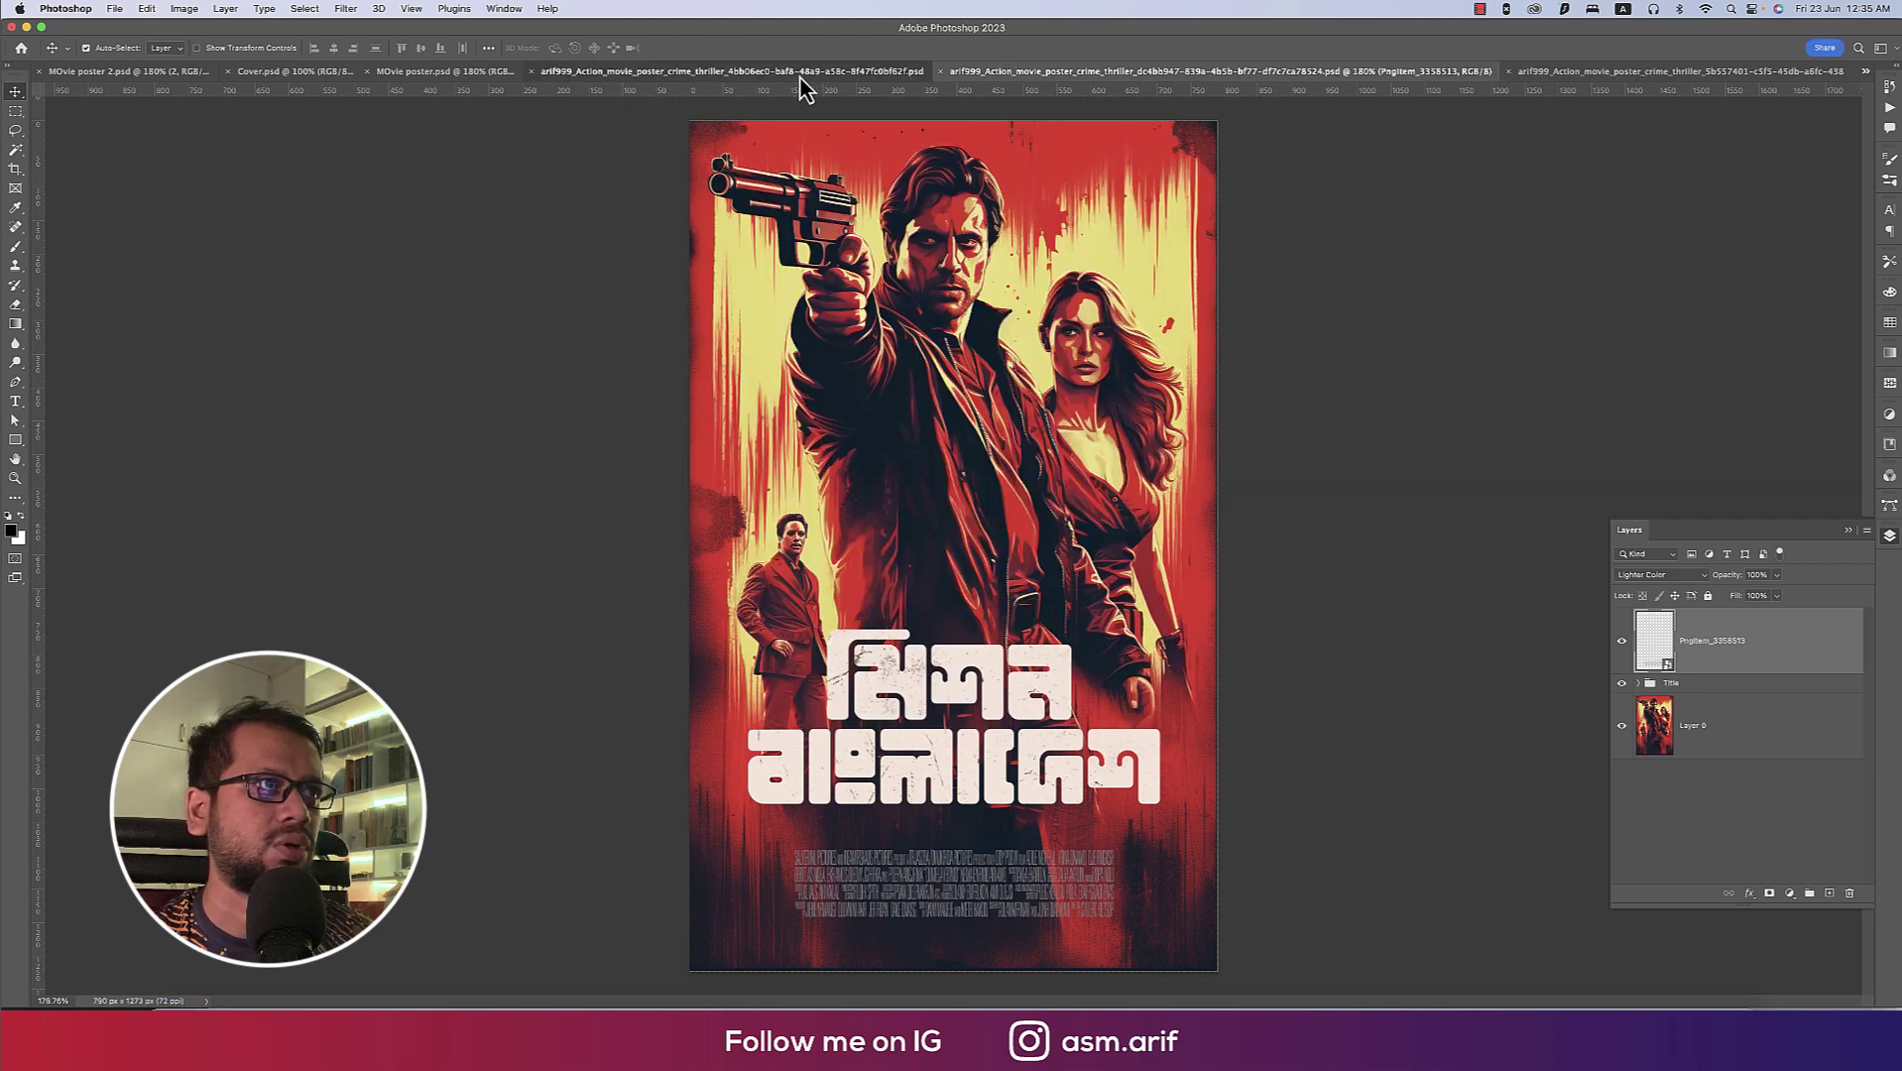
{"action": "left_click", "coordinate": [801, 76]}
Paste the title, laurels and credits into the dark red car poster and save it as PSD.
{"action": "left_click", "coordinate": [1587, 74]}
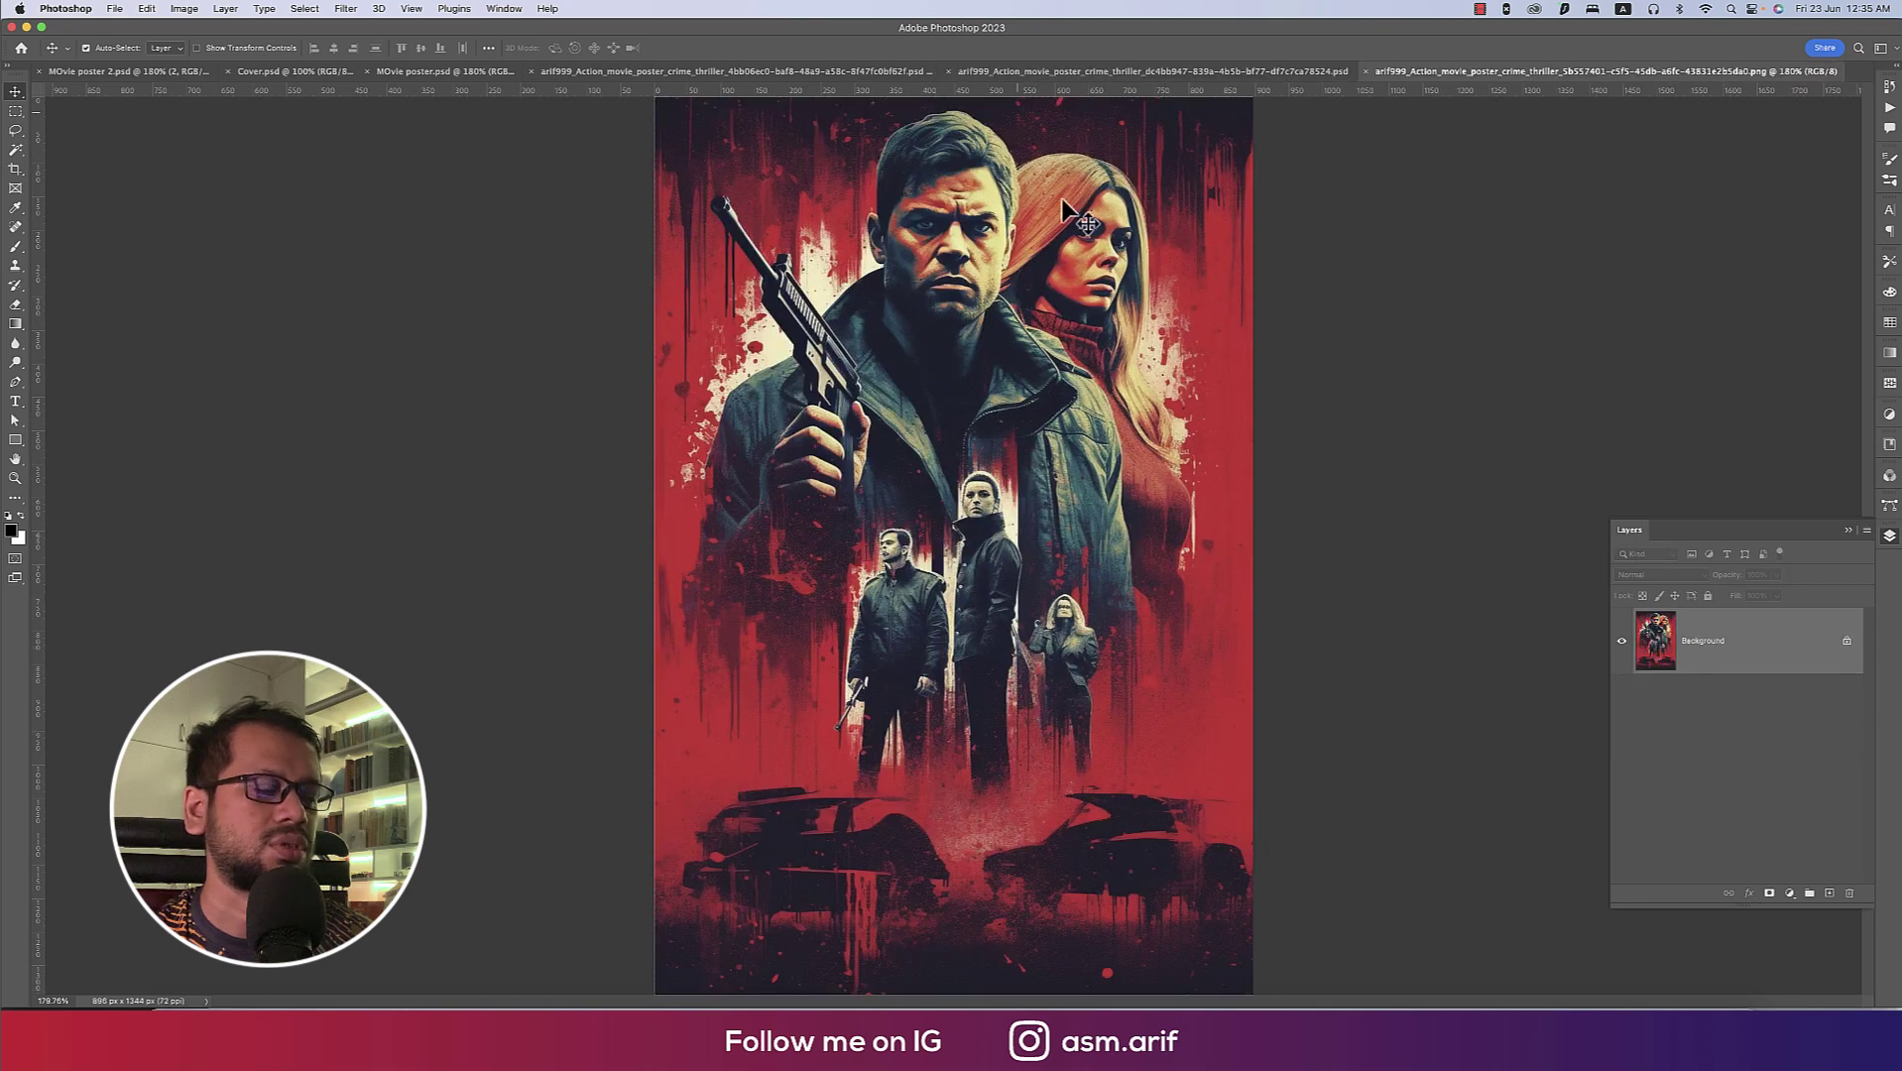
{"action": "key", "text": "ctrl+v"}
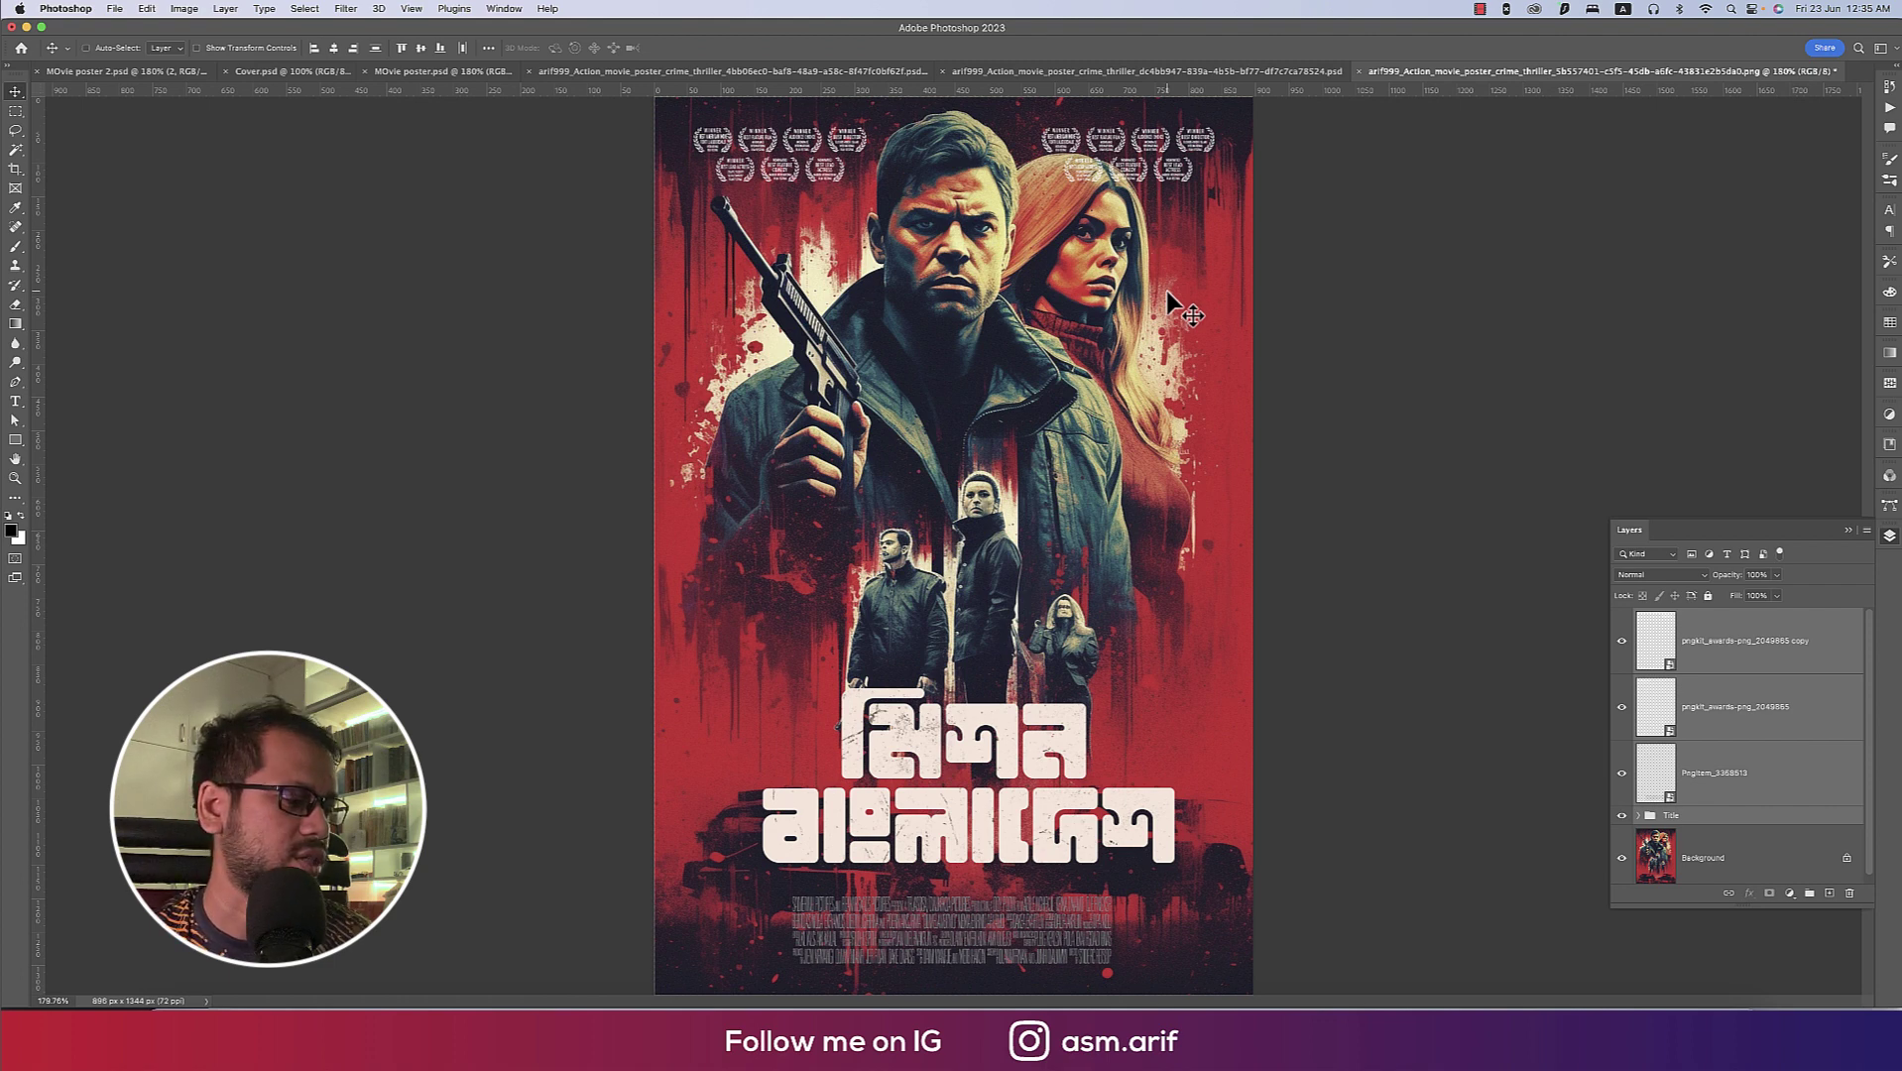
{"action": "key", "text": "ctrl+shift+s"}
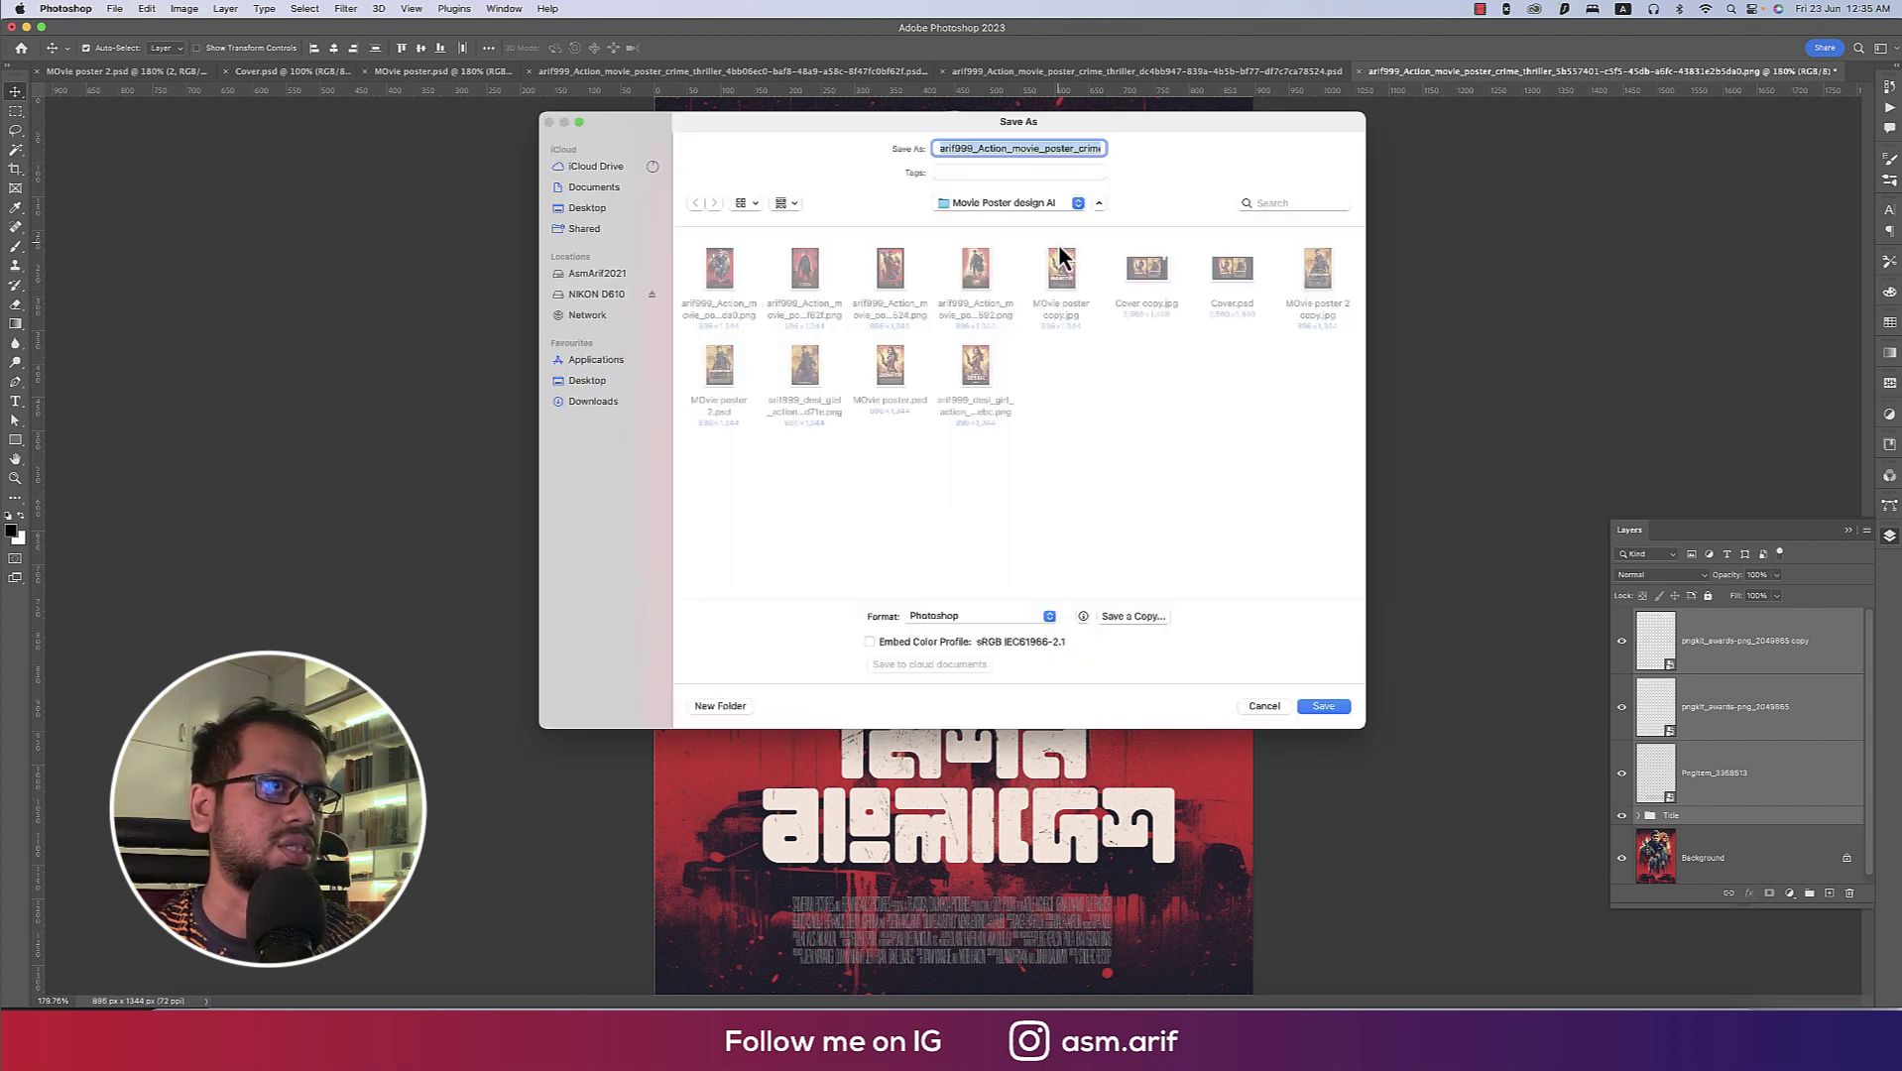
{"action": "left_click", "coordinate": [1324, 706]}
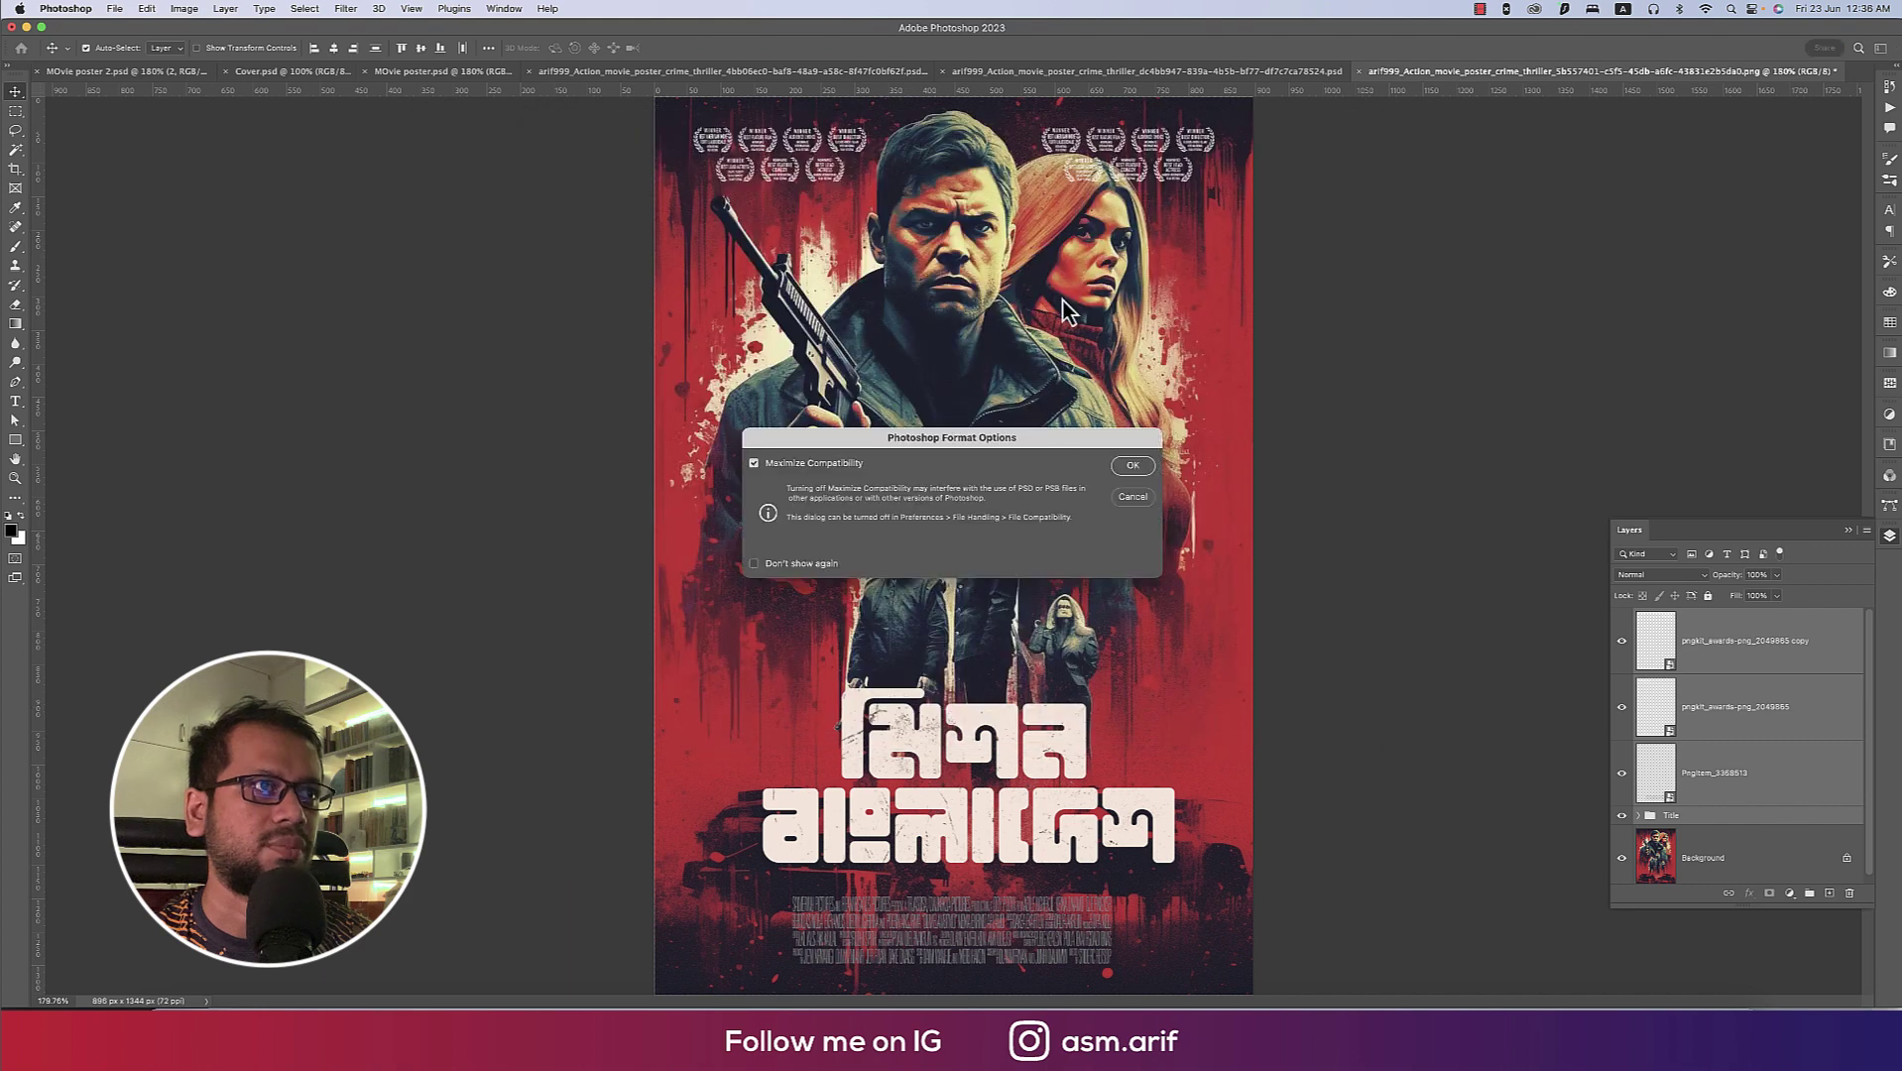
{"action": "left_click", "coordinate": [1132, 466]}
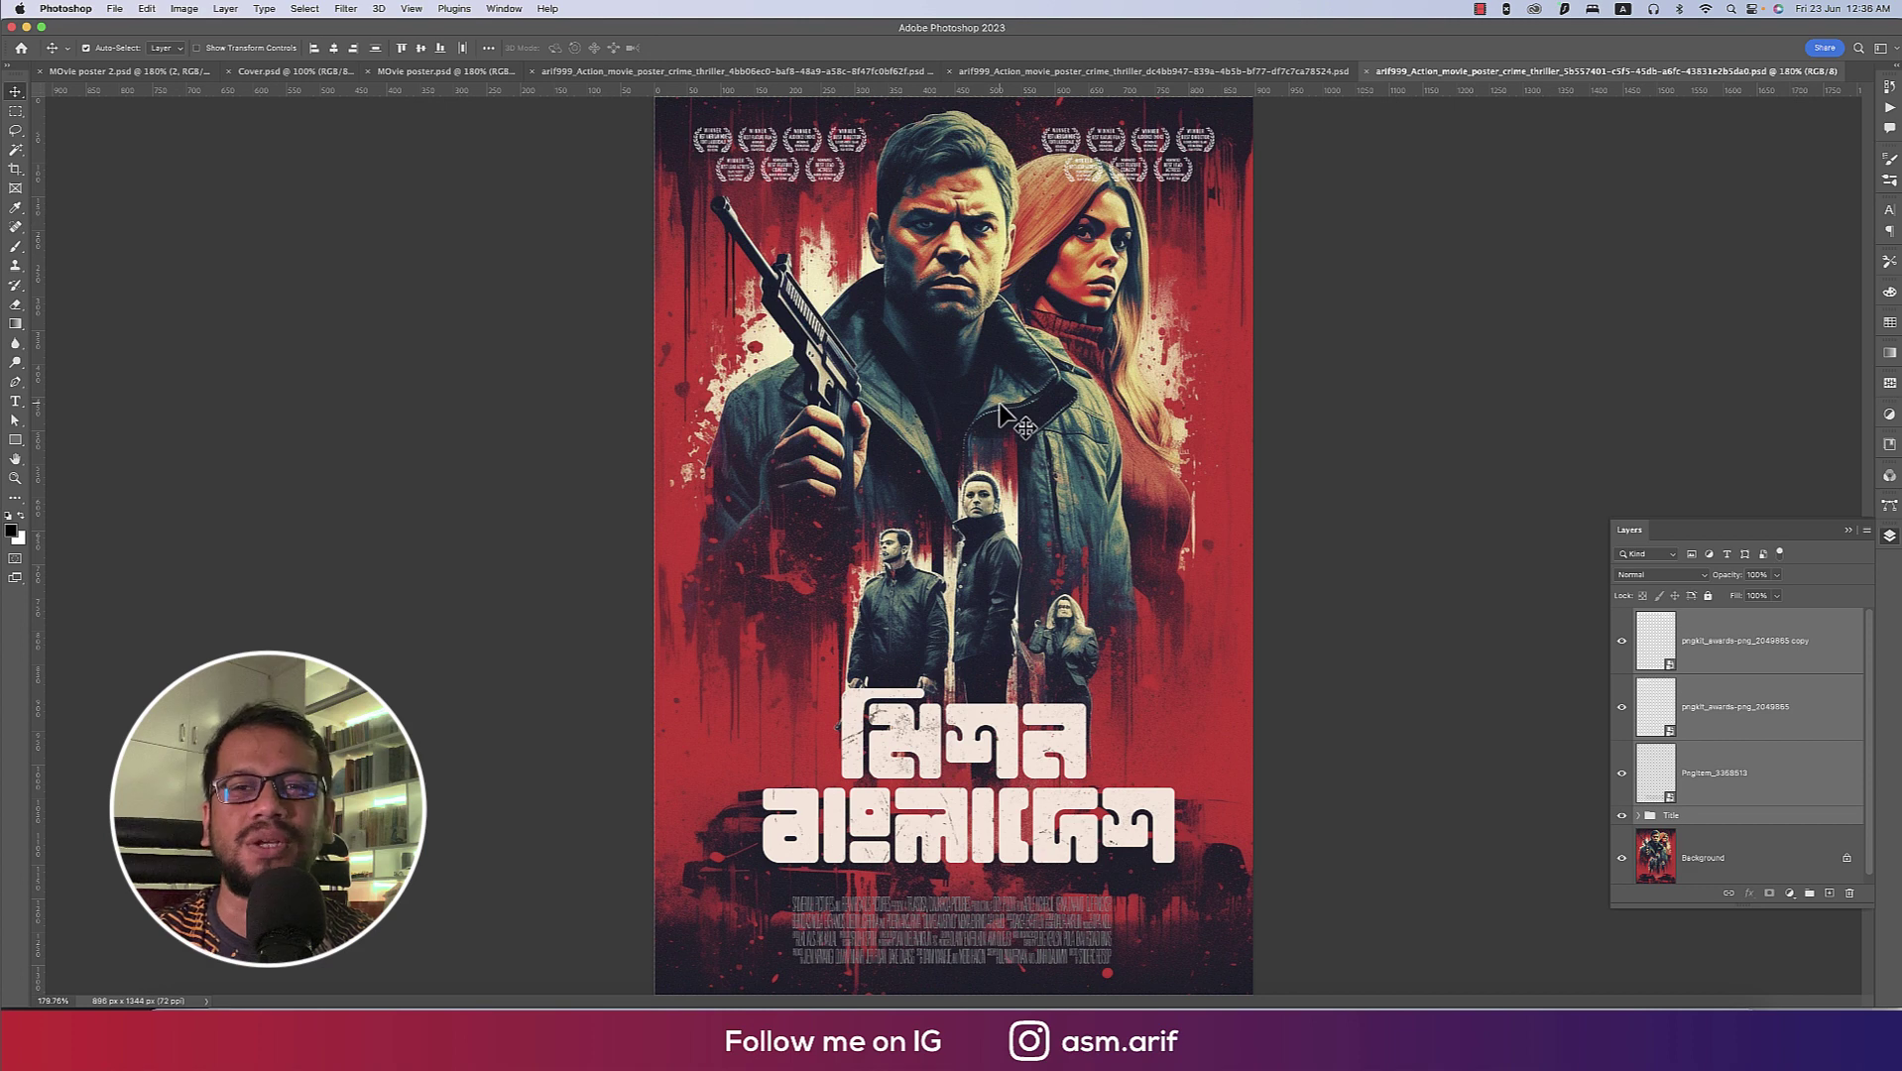
Switch to the lone gunman poster and save it.
{"action": "left_click", "coordinate": [625, 71]}
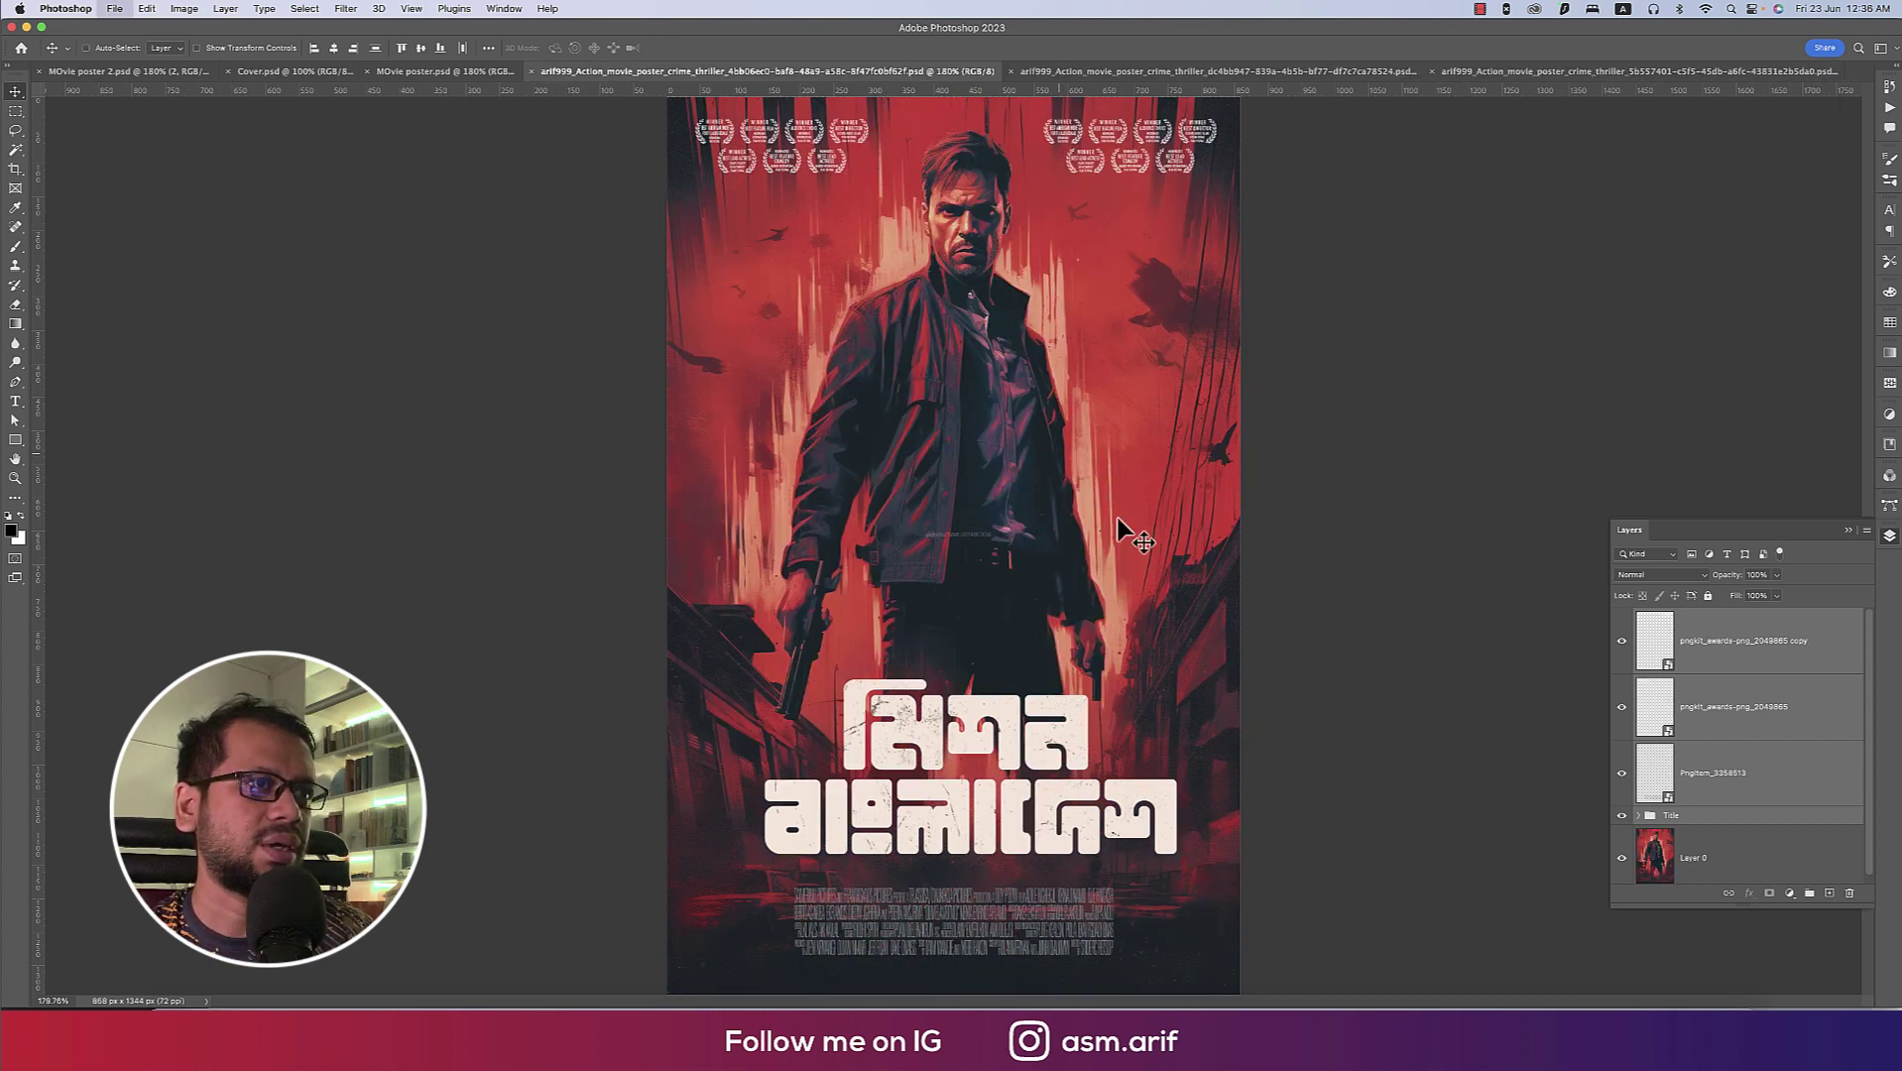
{"action": "key", "text": "super+s"}
{"action": "key", "text": "Return"}
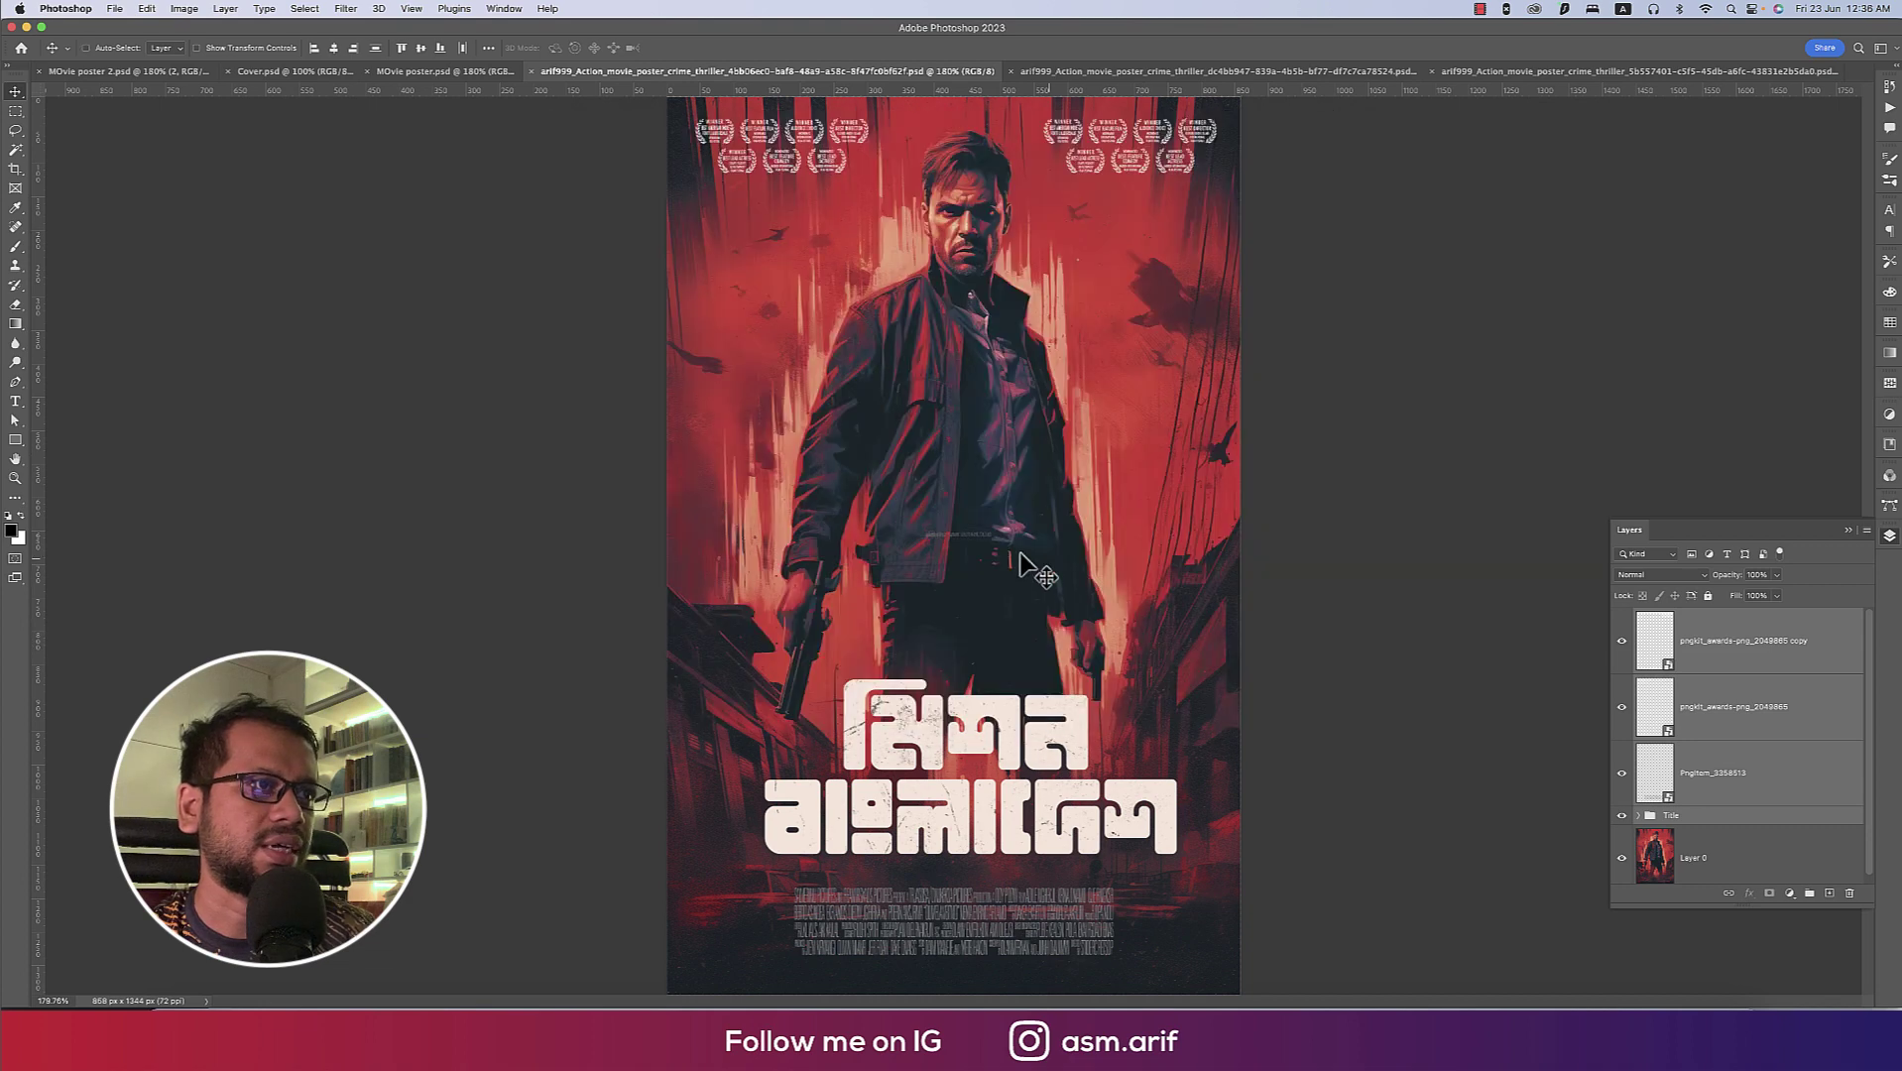
Heal the faint waist text on Layer 0 with the Spot Healing Brush and save.
{"action": "scroll", "coordinate": [1022, 563], "scroll_direction": "up", "scroll_amount": 5}
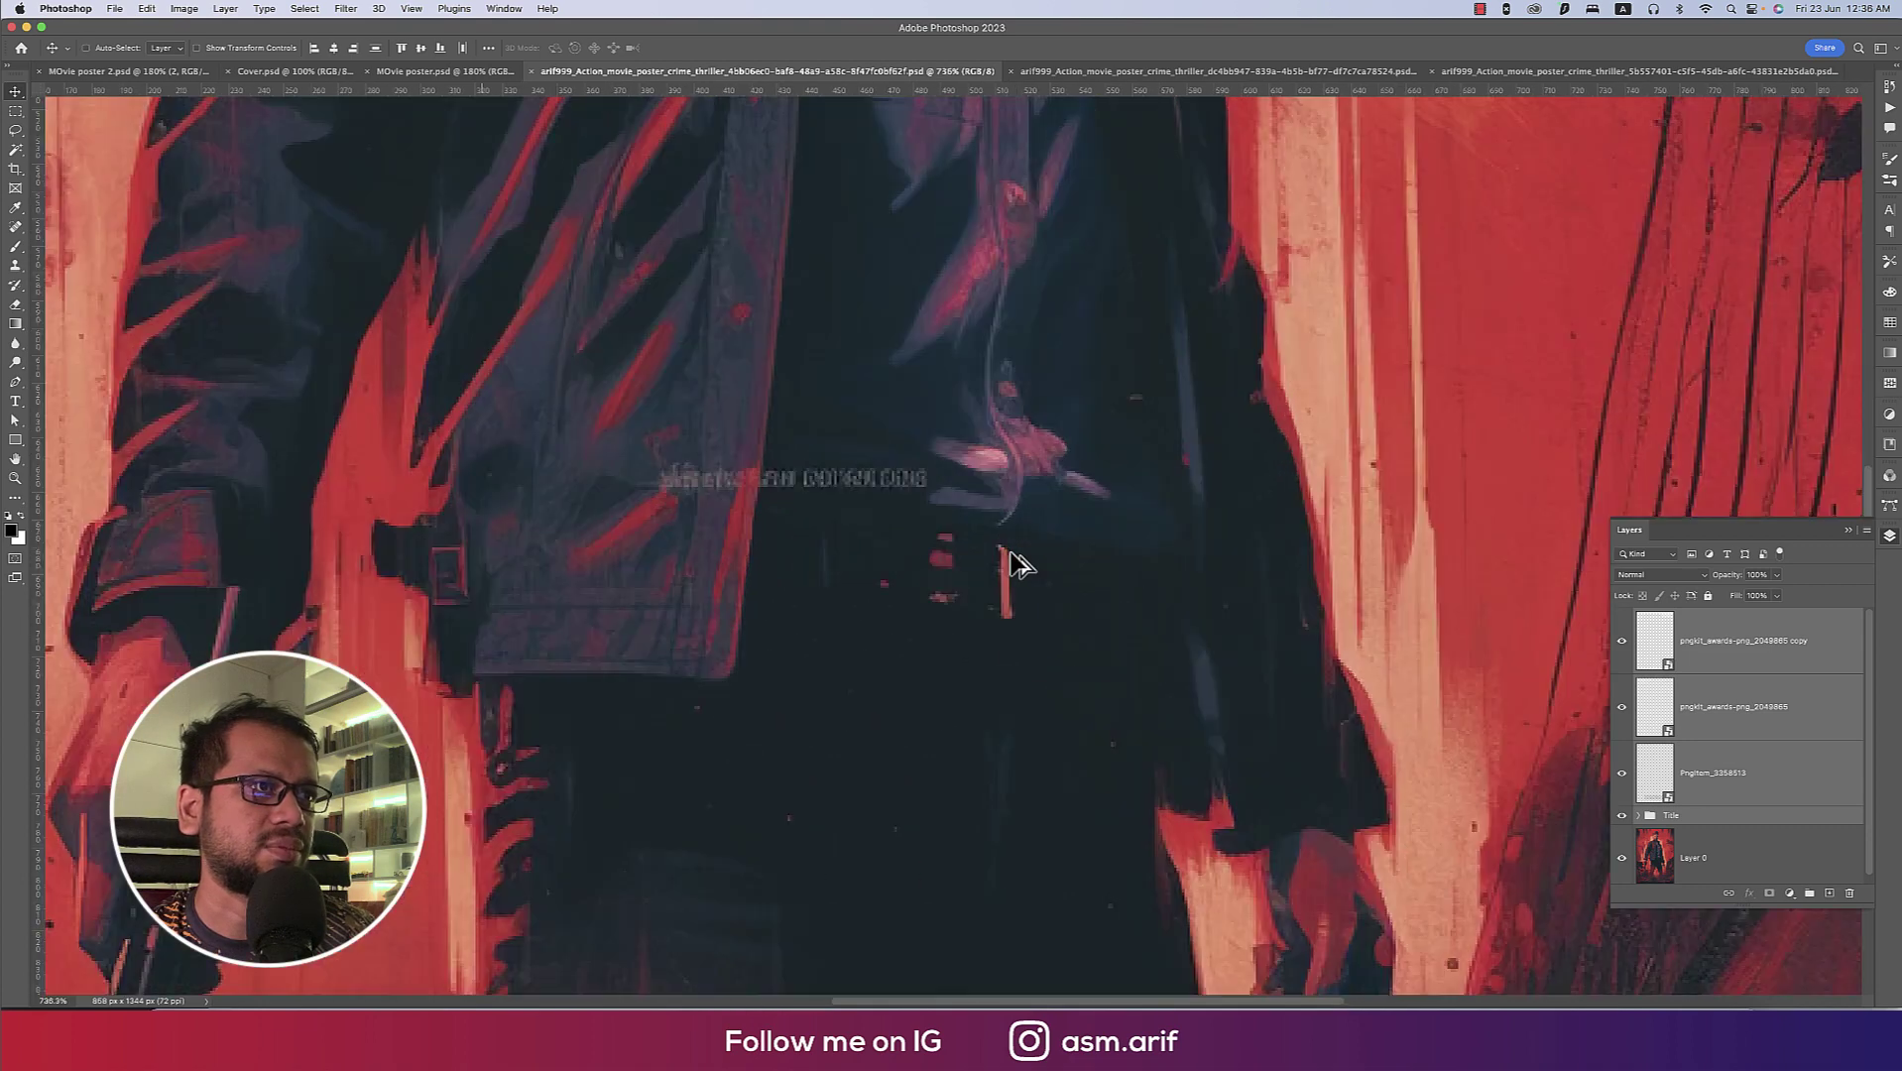
{"action": "left_click", "coordinate": [1753, 862]}
{"action": "left_click", "coordinate": [18, 230]}
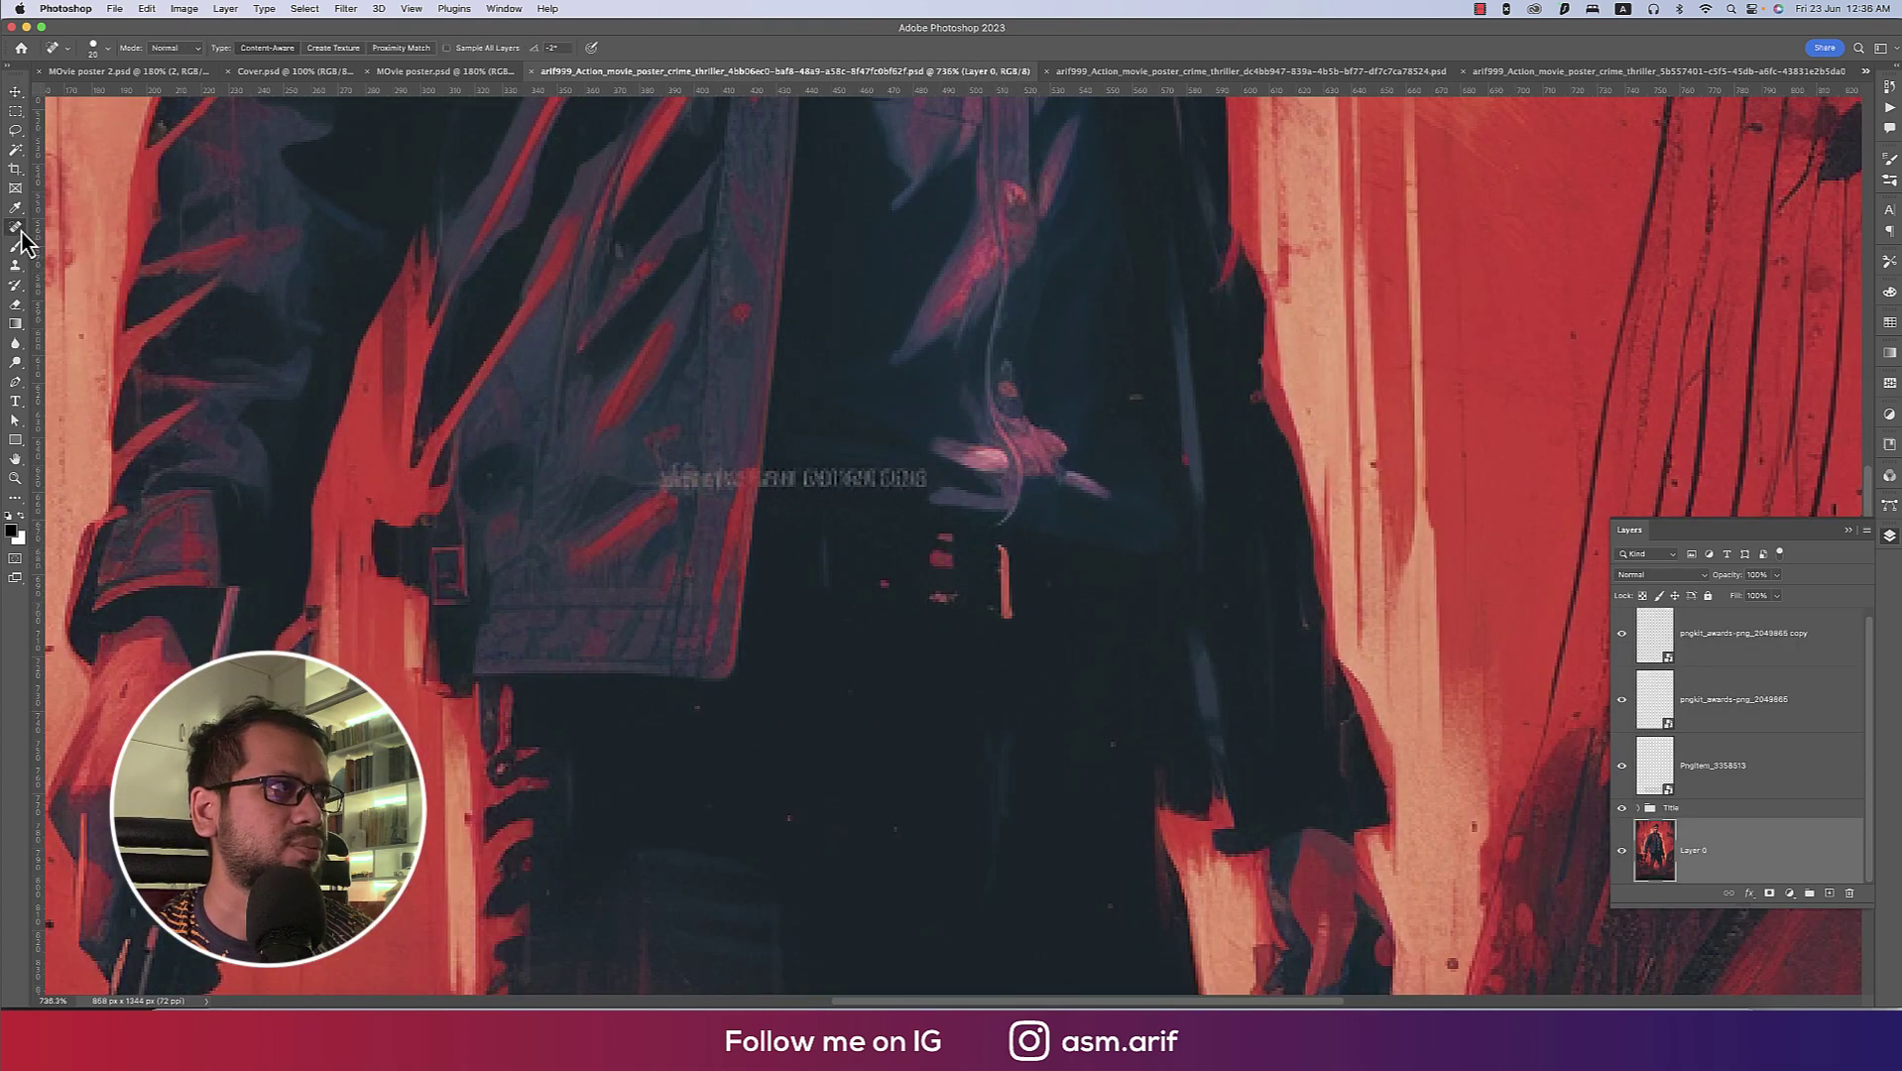
{"action": "left_click_drag", "start_coordinate": [670, 477], "coordinate": [942, 478]}
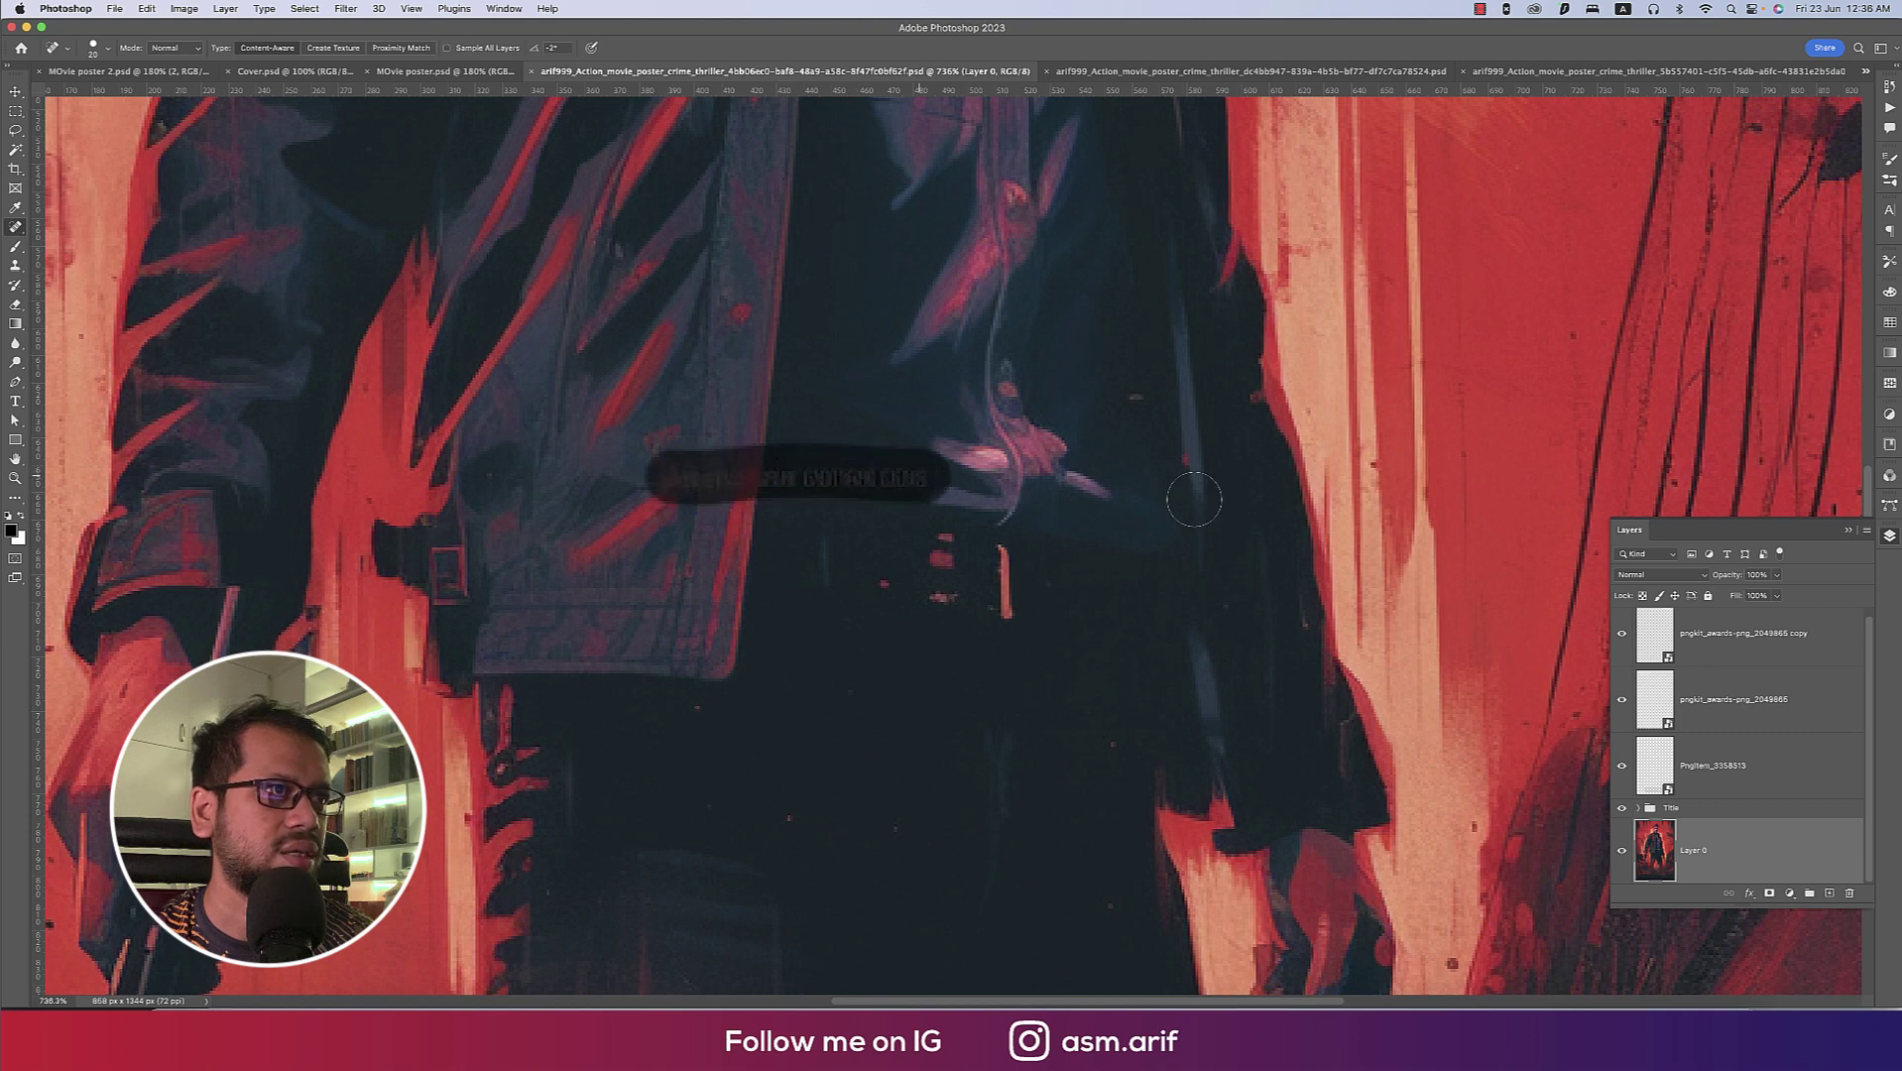
{"action": "key", "text": "super+s"}
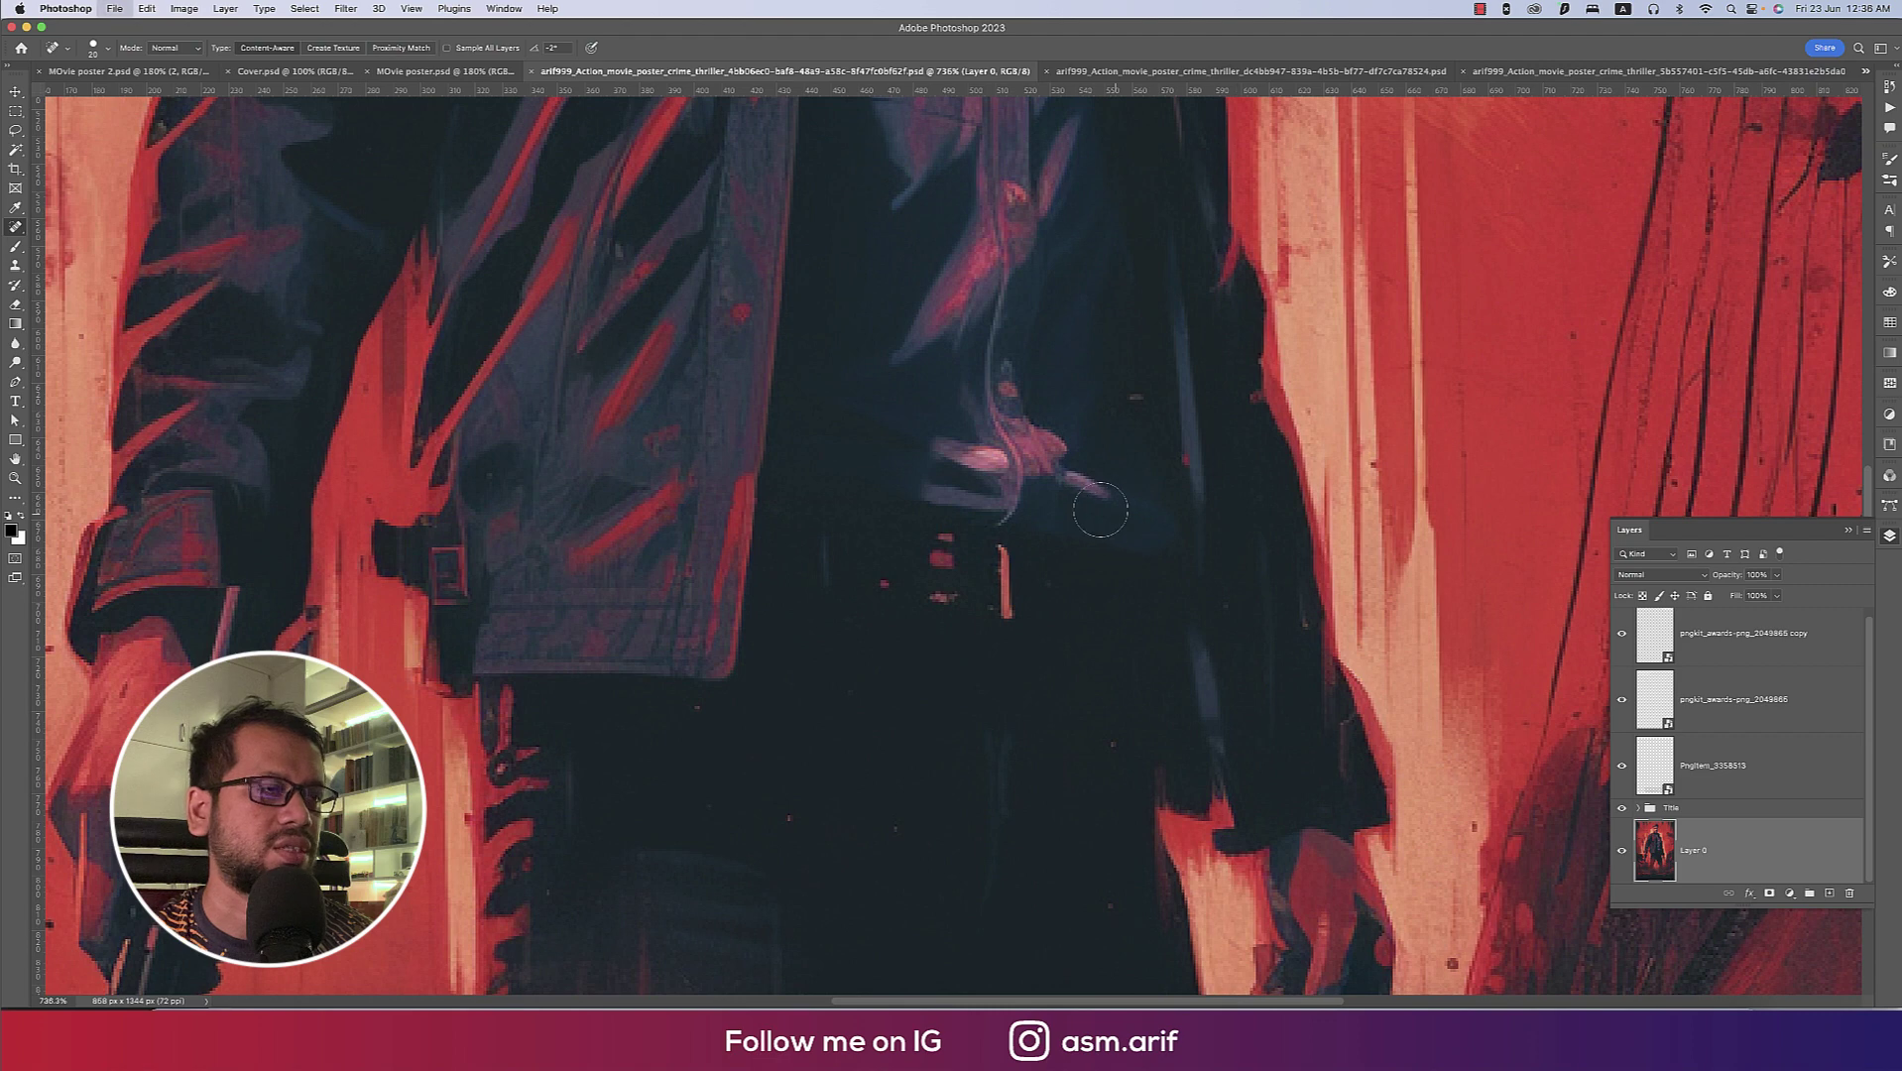
{"action": "key", "text": "super+shift+s"}
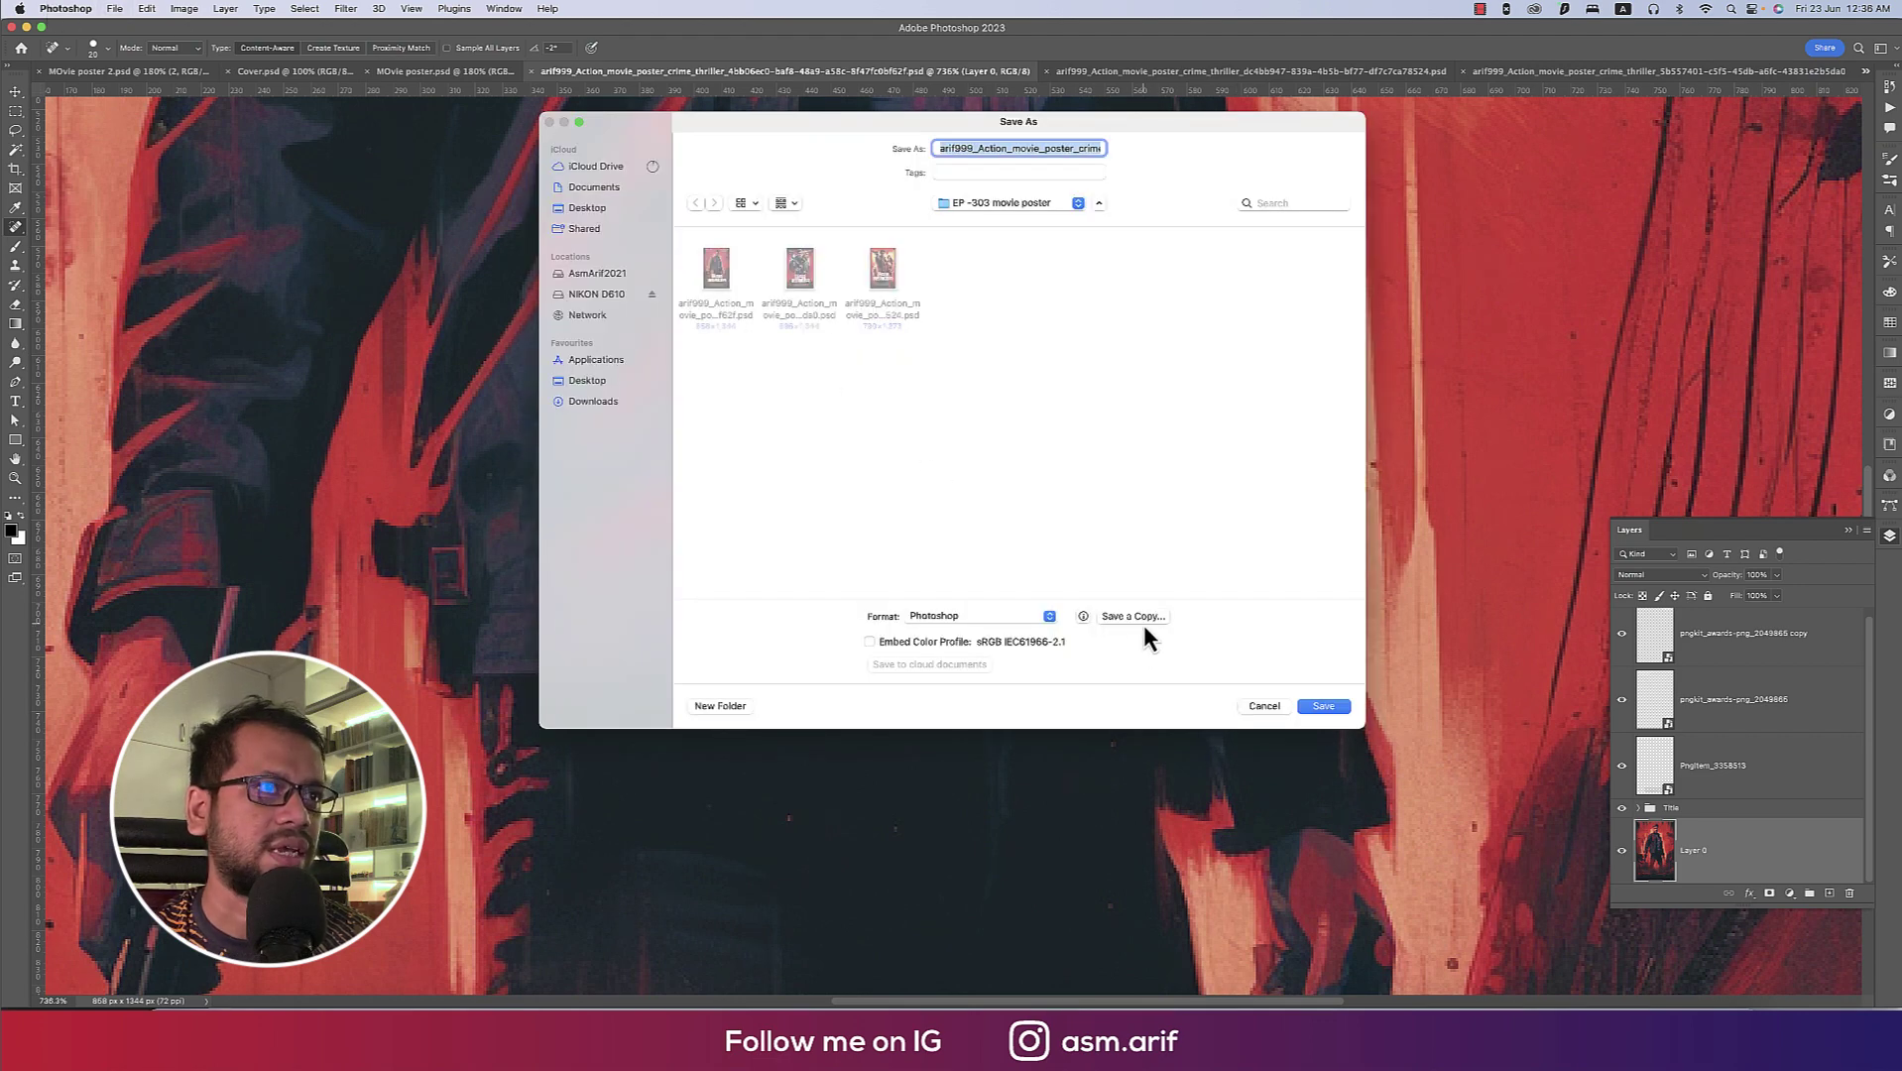
Save a JPEG copy of the lone gunman poster and close its document.
{"action": "left_click", "coordinate": [1146, 624]}
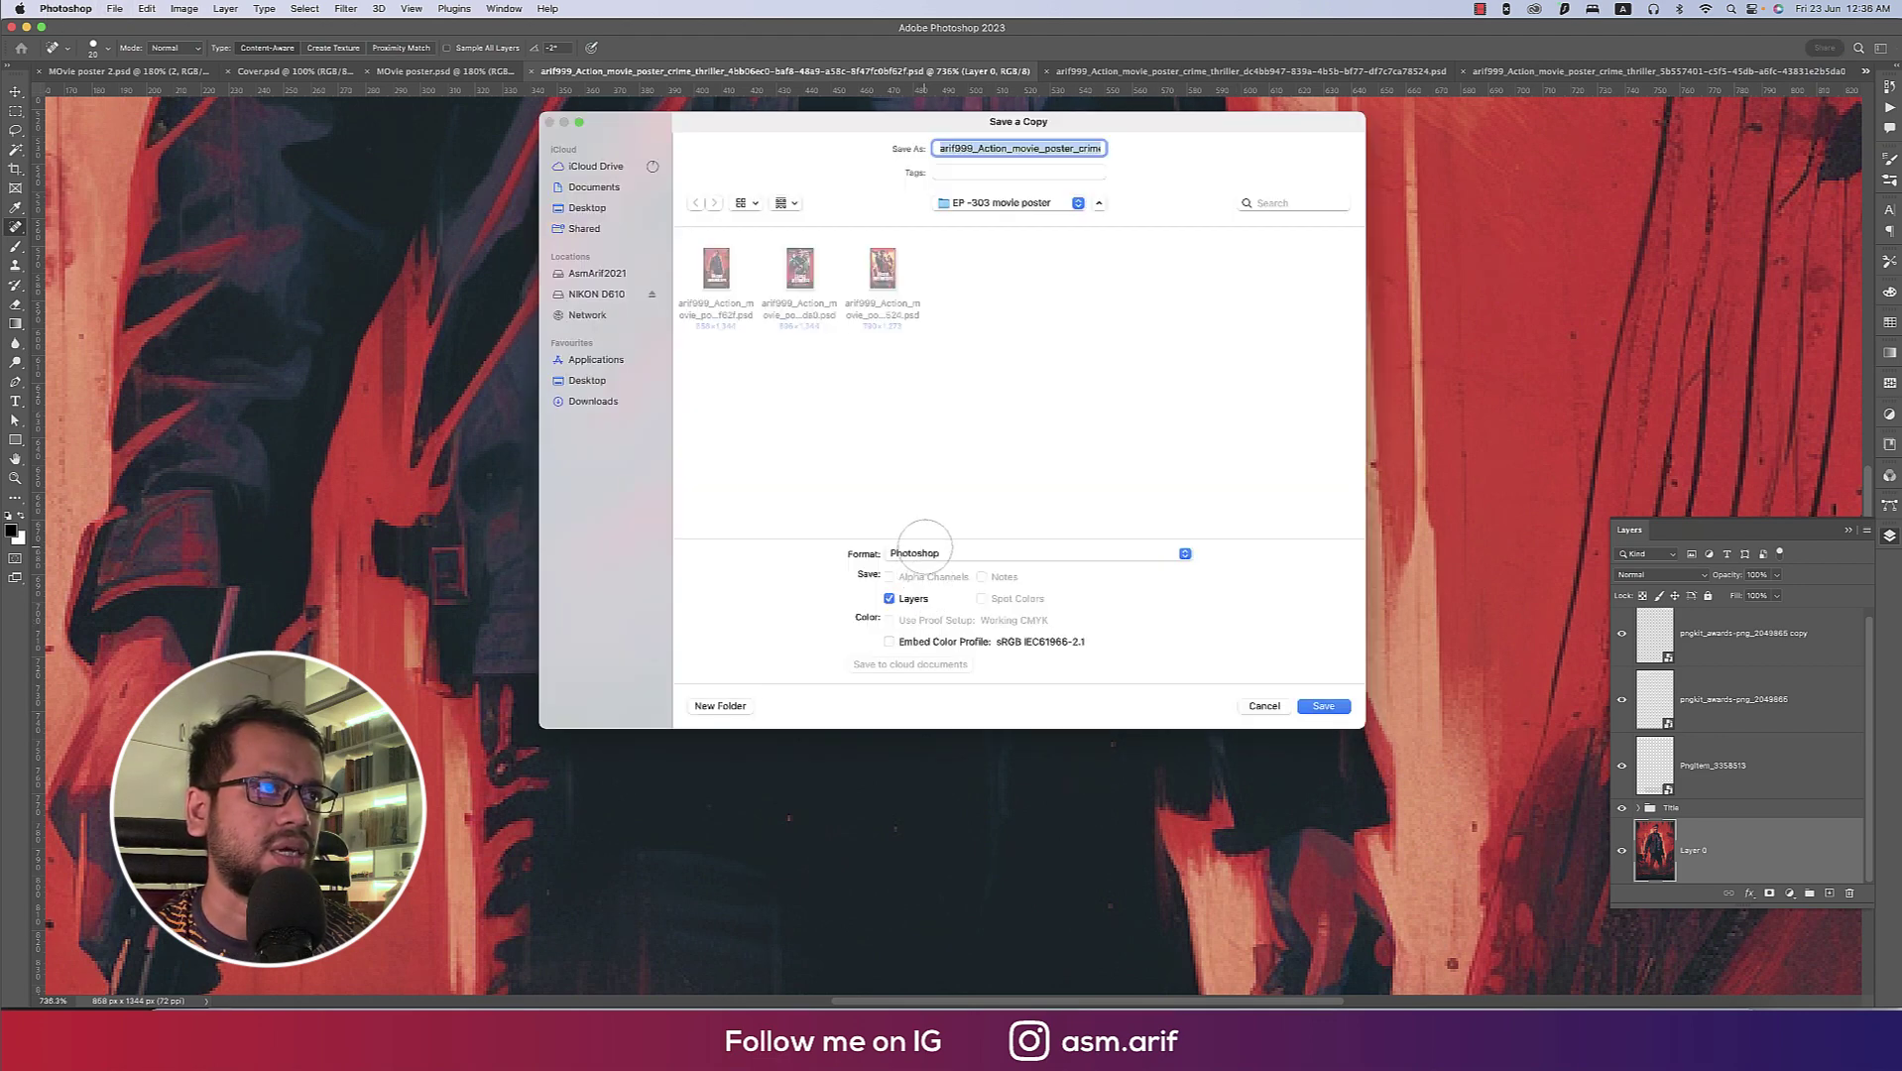
{"action": "left_click", "coordinate": [1168, 561]}
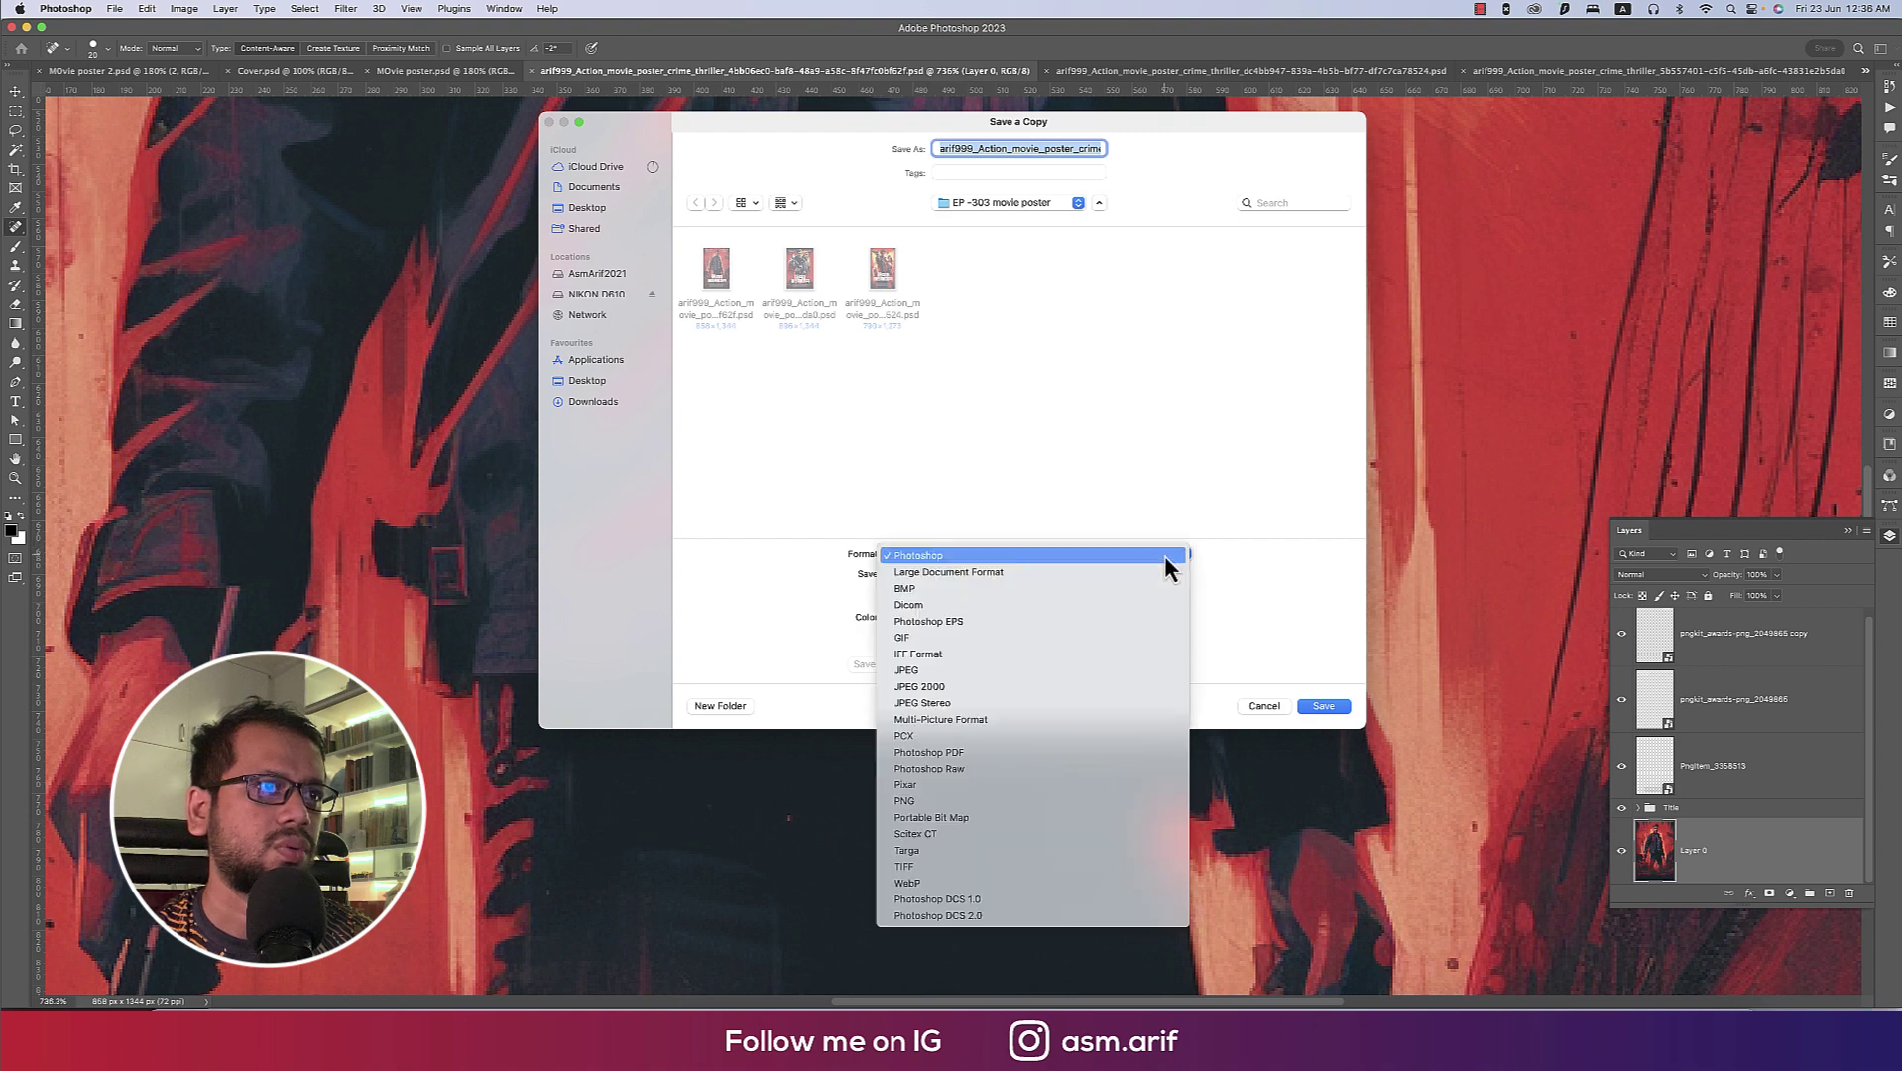
{"action": "left_click", "coordinate": [1057, 674]}
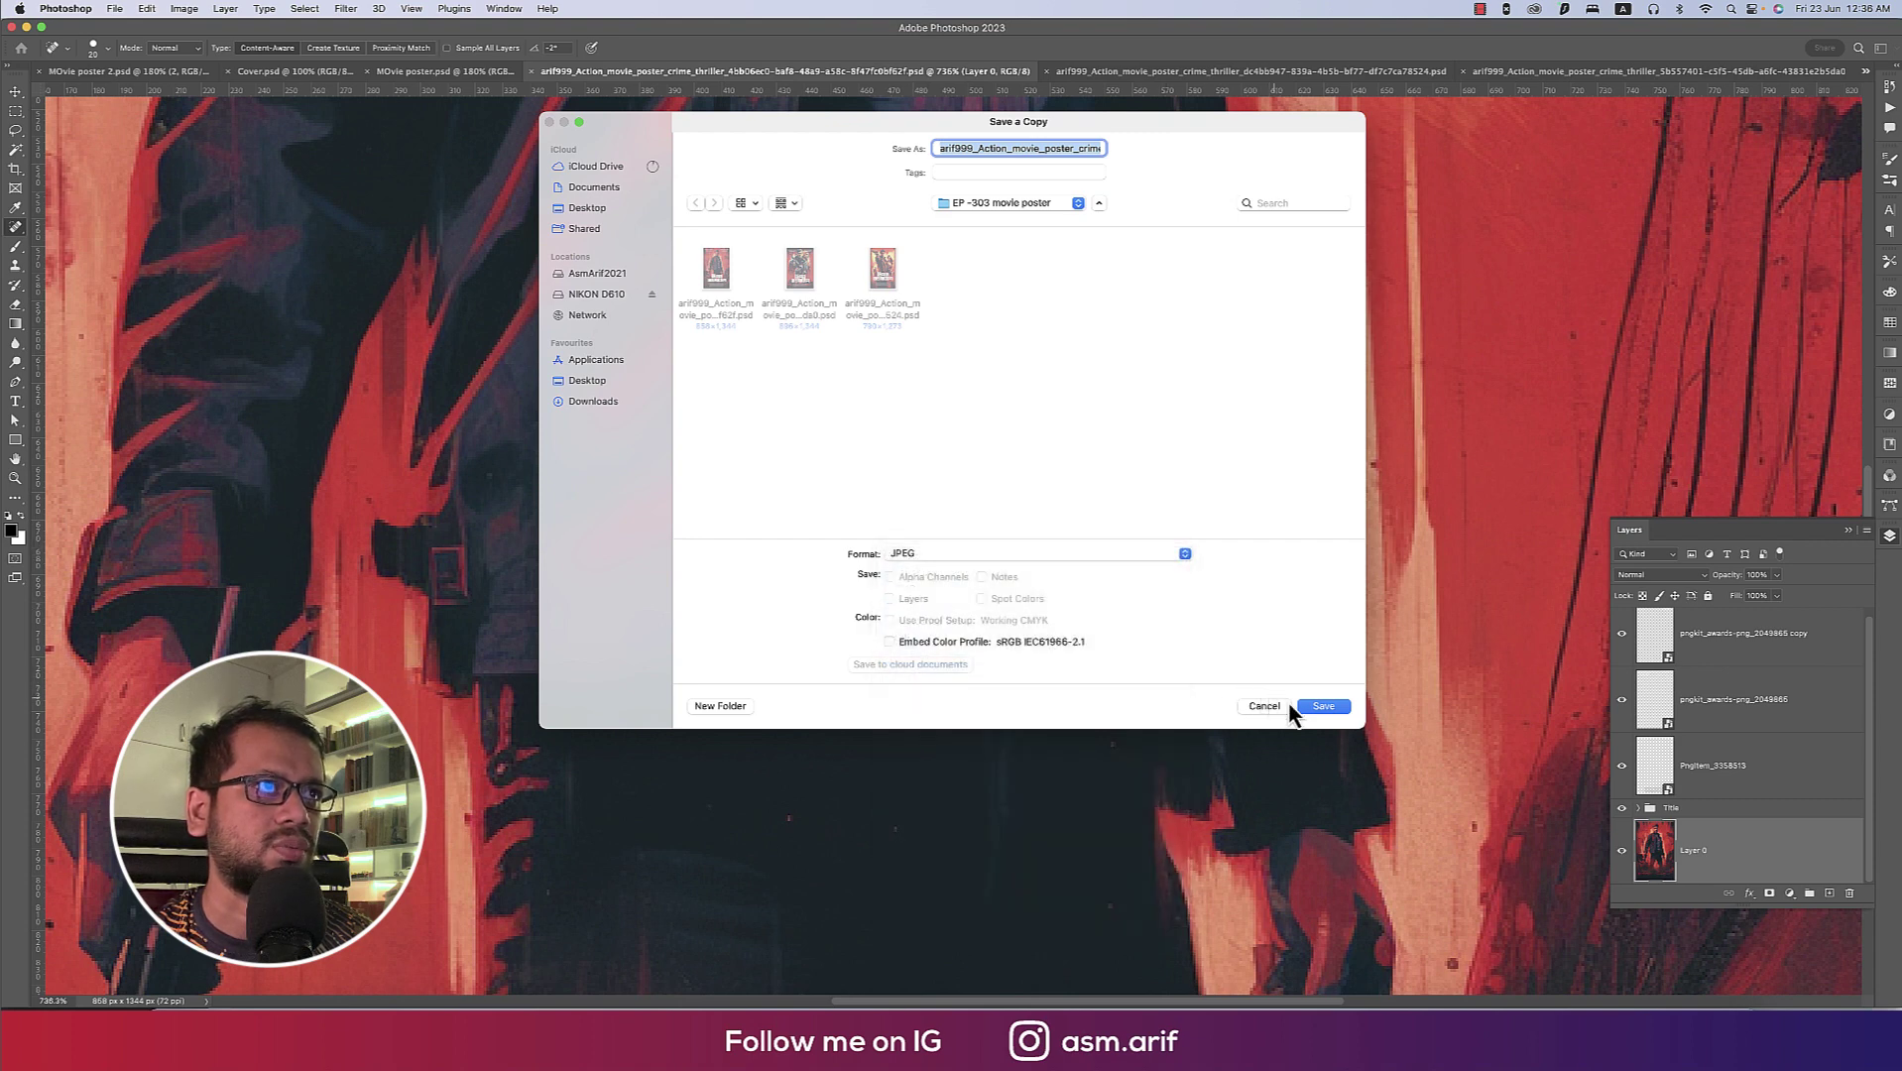
{"action": "left_click", "coordinate": [1322, 706]}
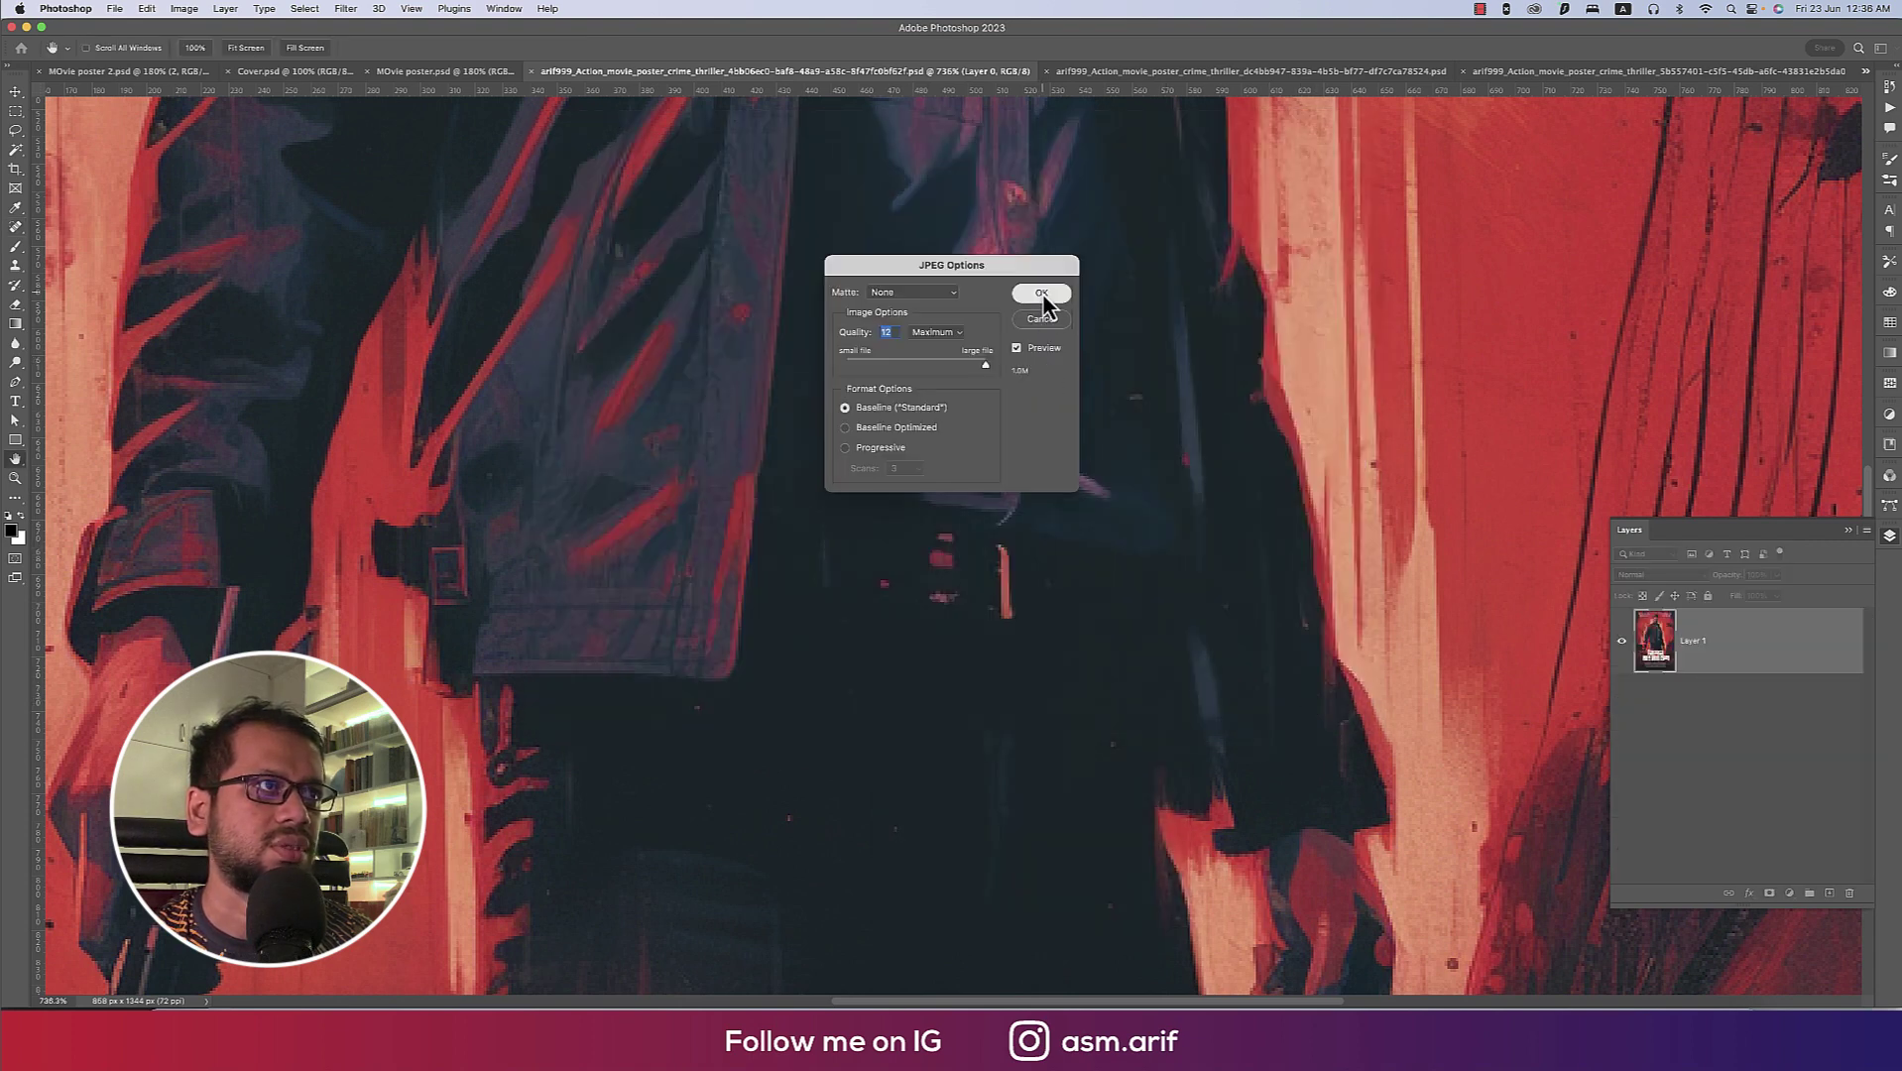
{"action": "left_click", "coordinate": [1043, 301]}
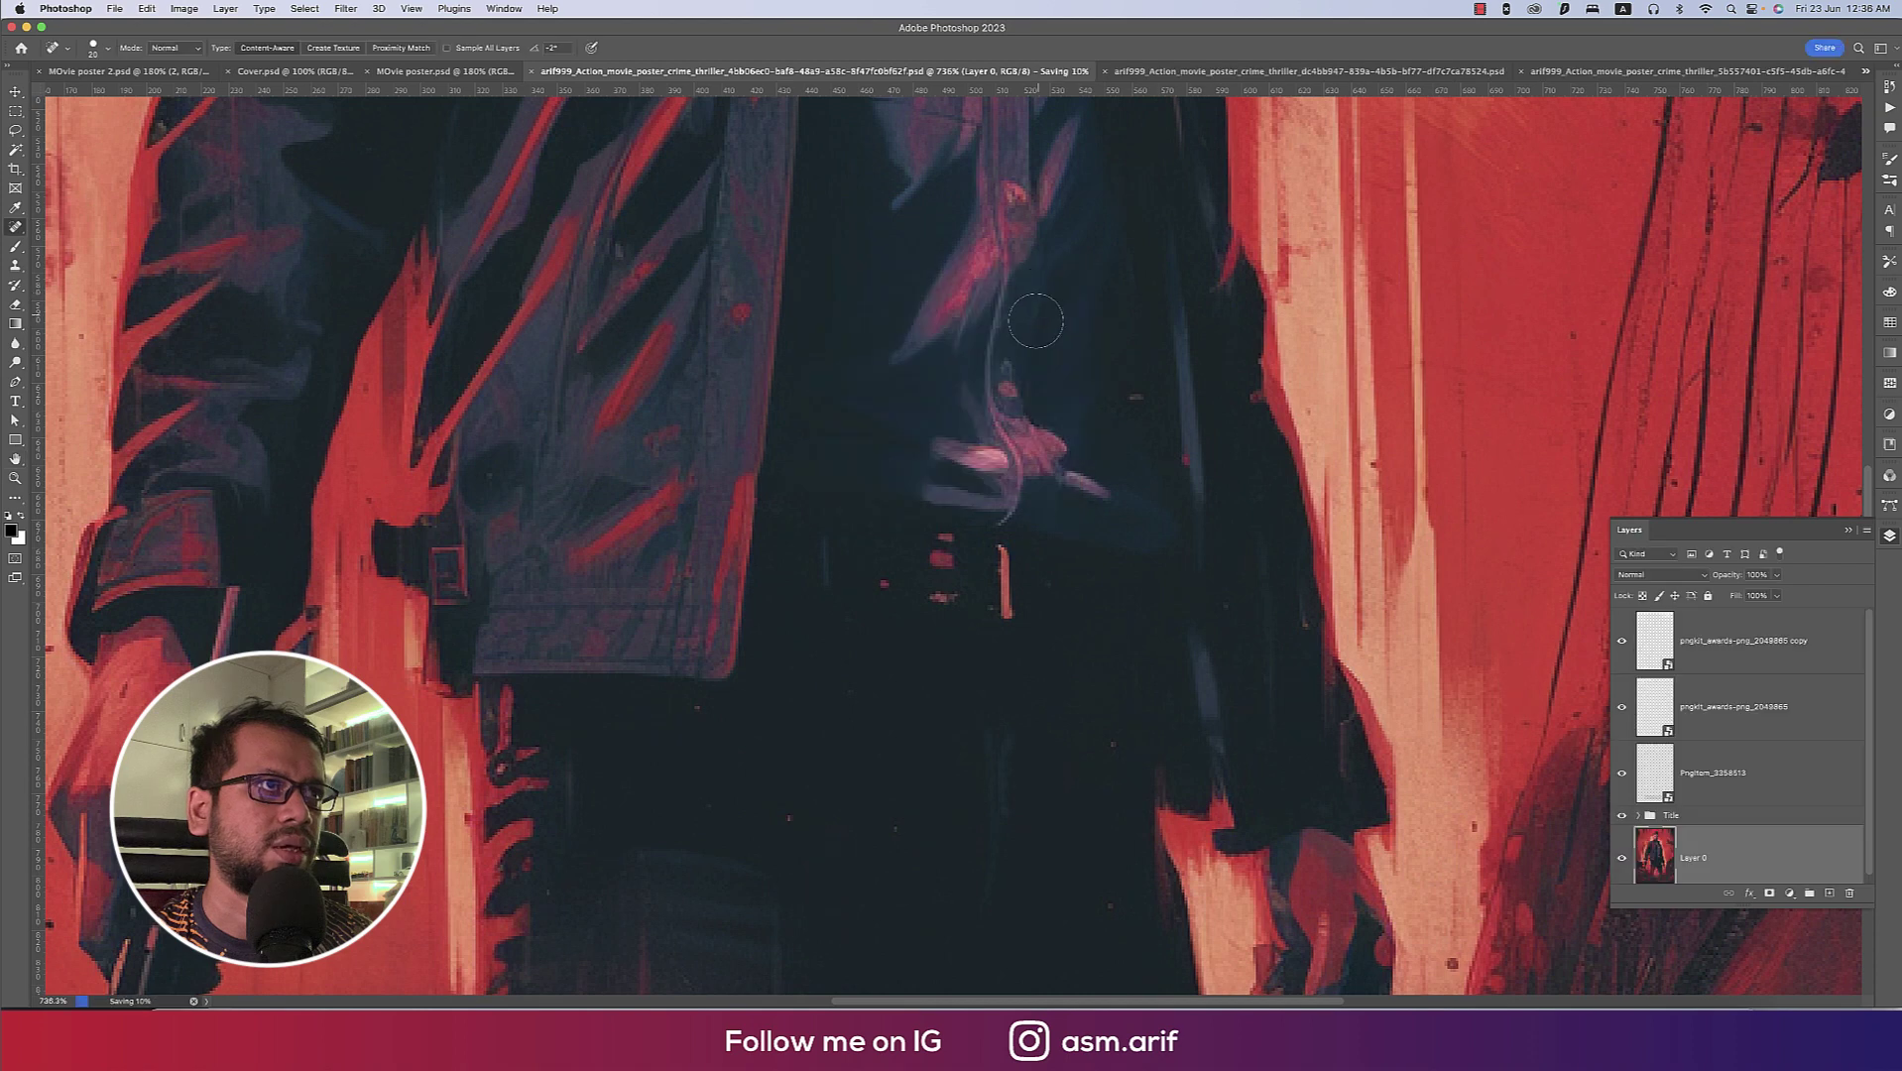
{"action": "left_click", "coordinate": [531, 71]}
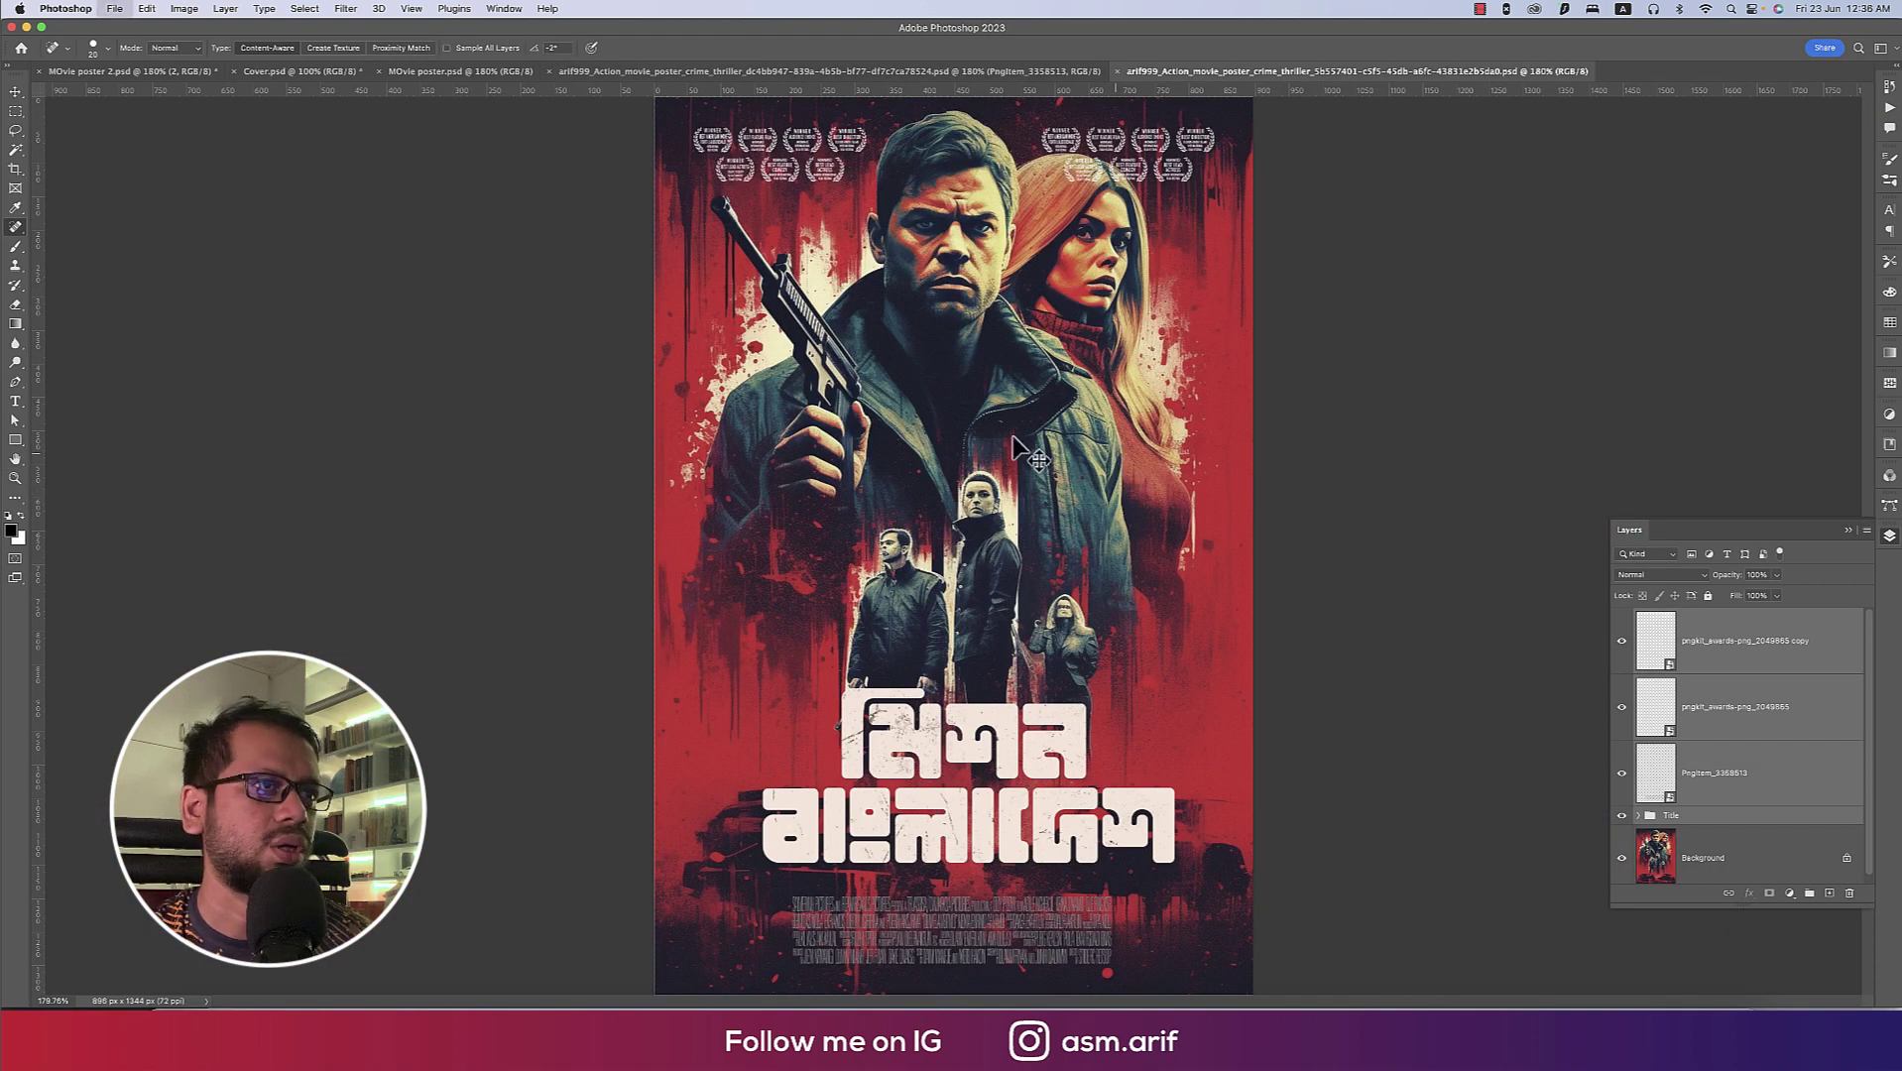
Save a JPEG copy of the dark red car poster and close its document.
{"action": "key", "text": "super+shift+s"}
{"action": "left_click", "coordinate": [1118, 620]}
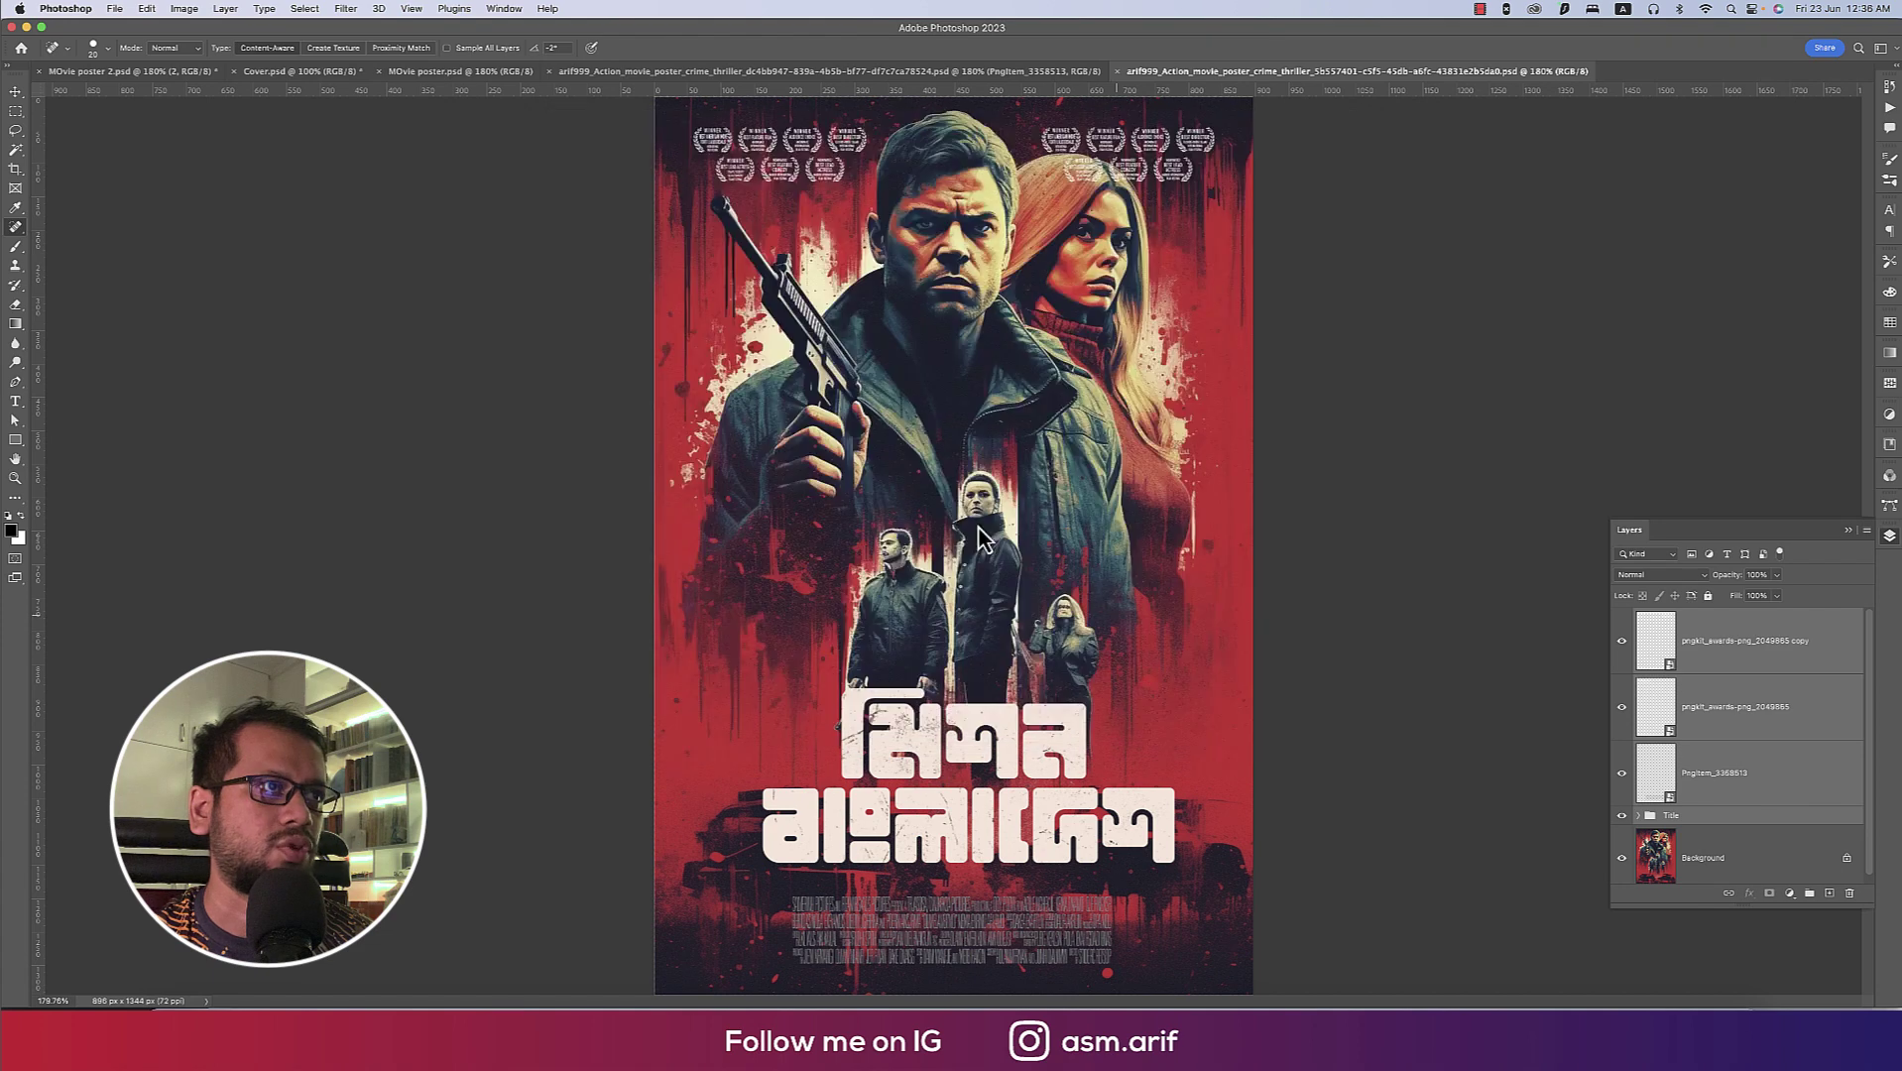
{"action": "left_click", "coordinate": [955, 552]}
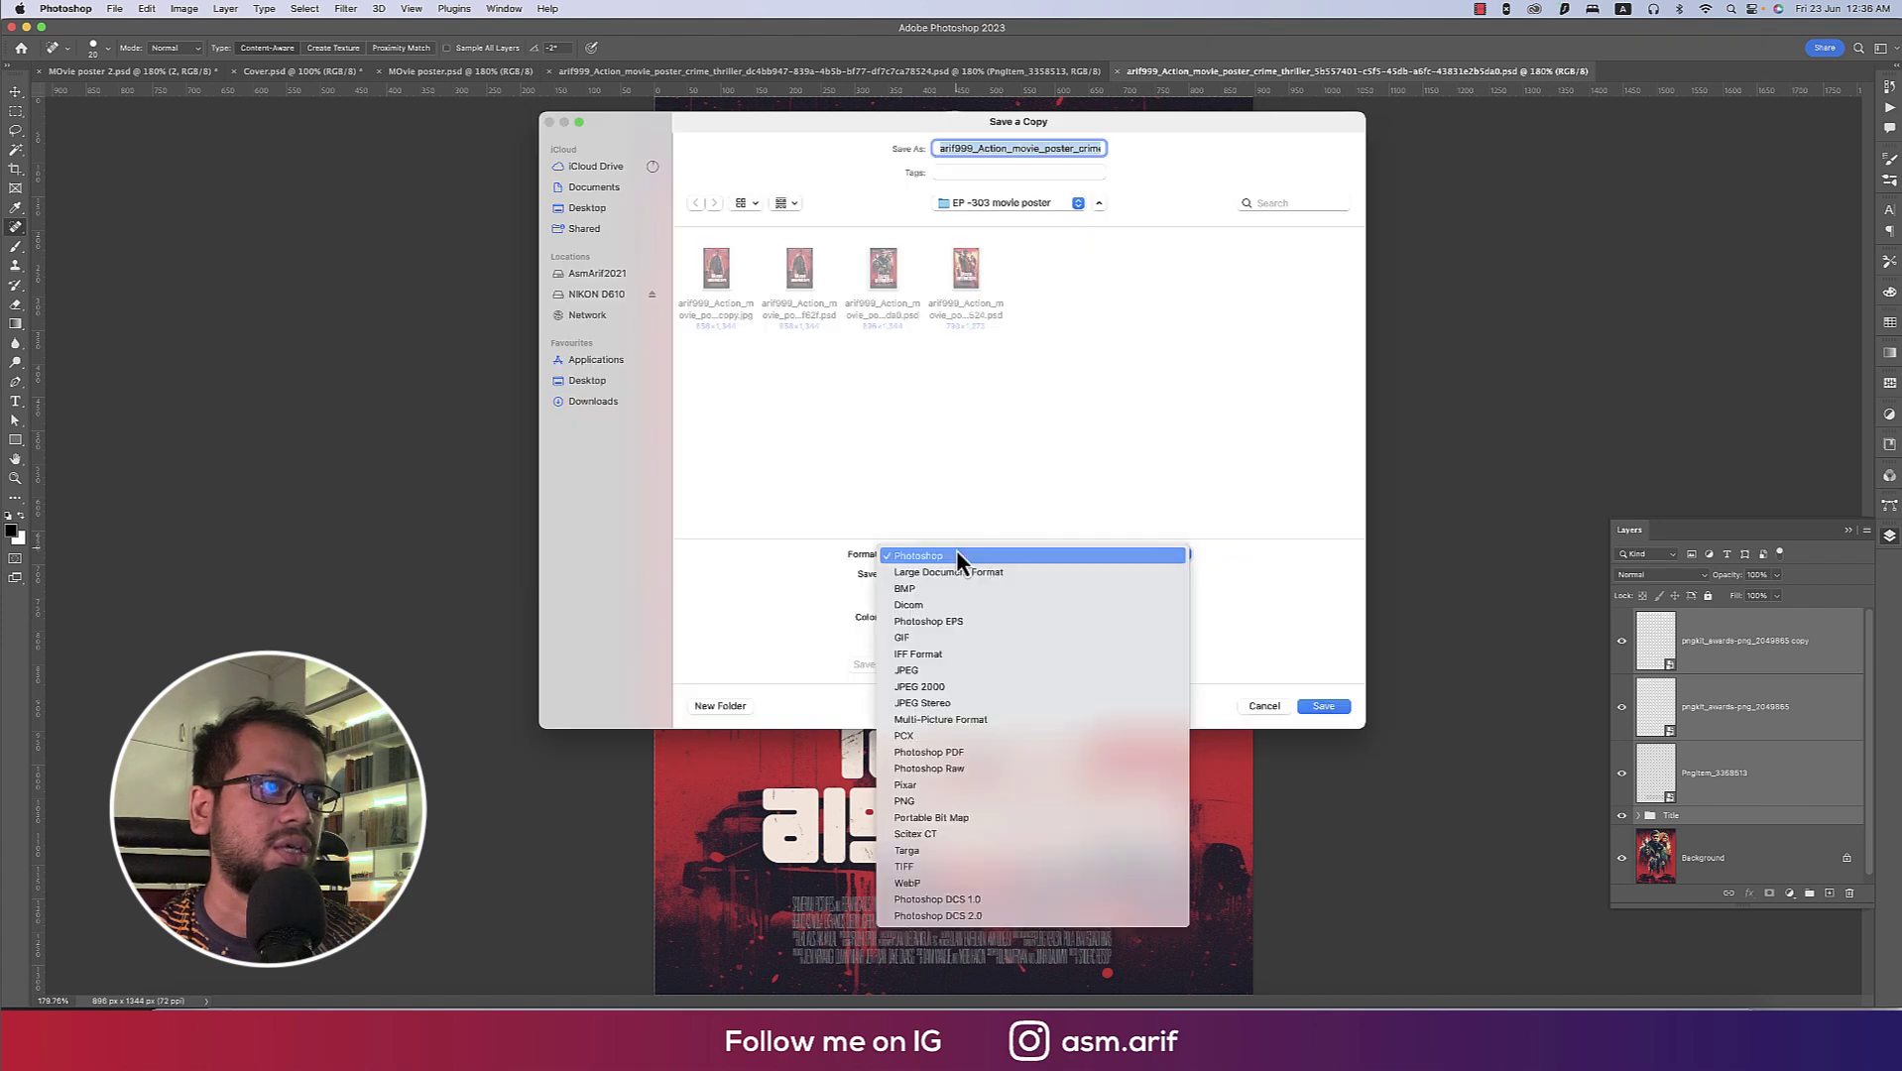
{"action": "left_click", "coordinate": [935, 671]}
{"action": "left_click", "coordinate": [1335, 707]}
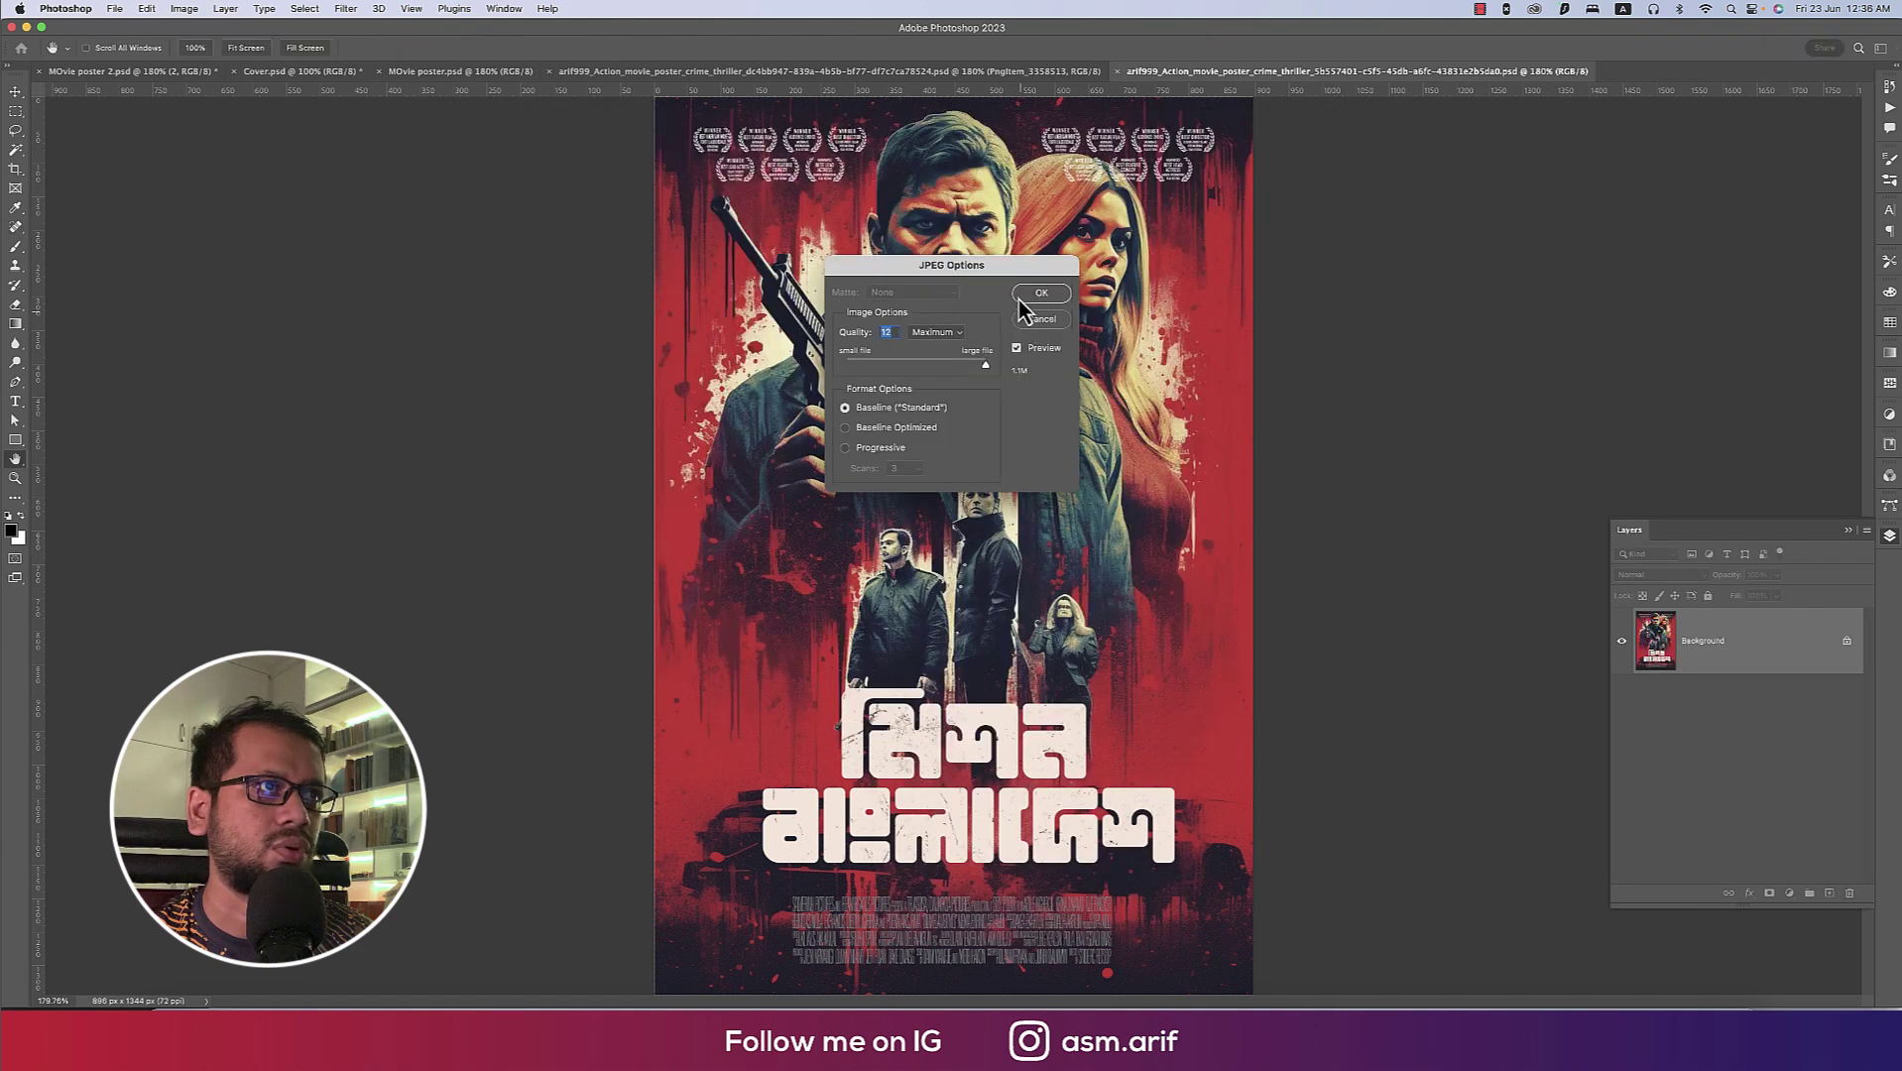
{"action": "left_click", "coordinate": [1032, 289]}
{"action": "key", "text": "super+w"}
Fit the pistol poster to the window and save a JPEG copy of it.
{"action": "key", "text": "super+0"}
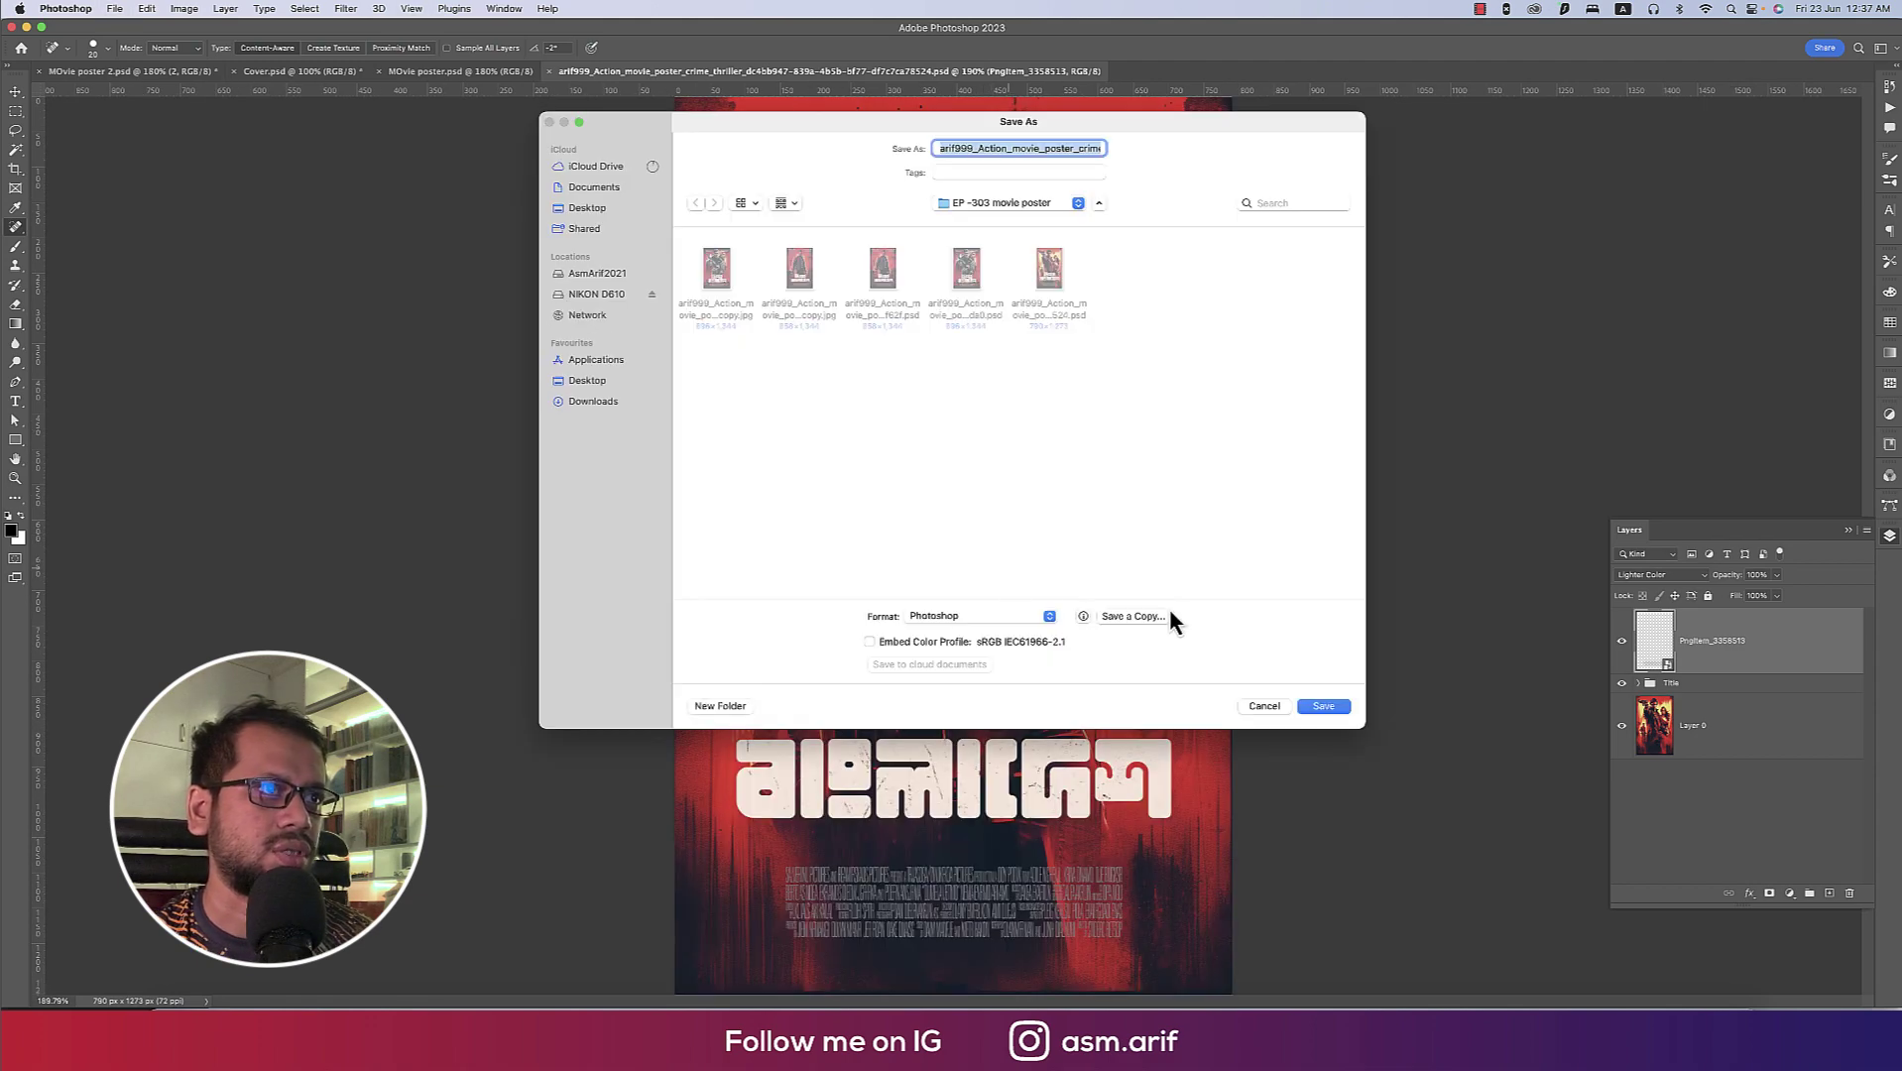
{"action": "left_click", "coordinate": [1151, 616]}
{"action": "left_click", "coordinate": [1013, 555]}
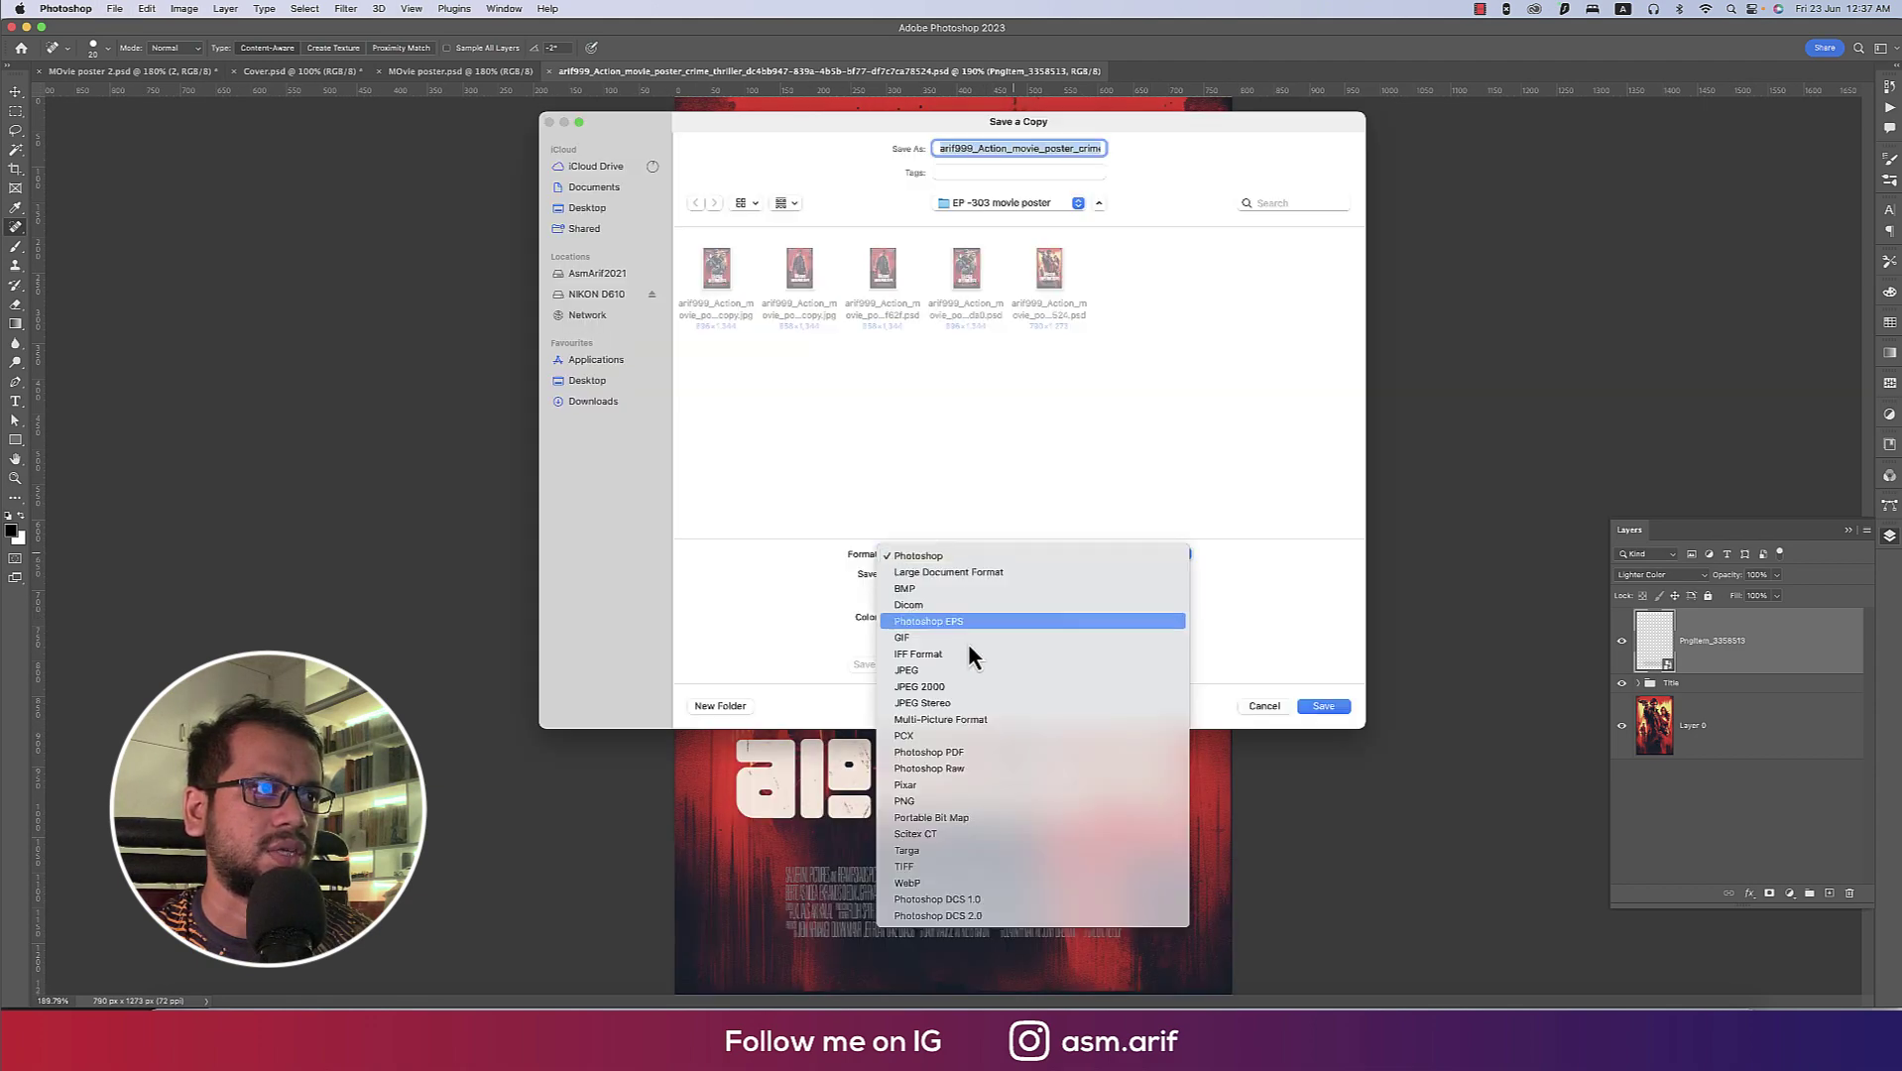
{"action": "left_click", "coordinate": [982, 676]}
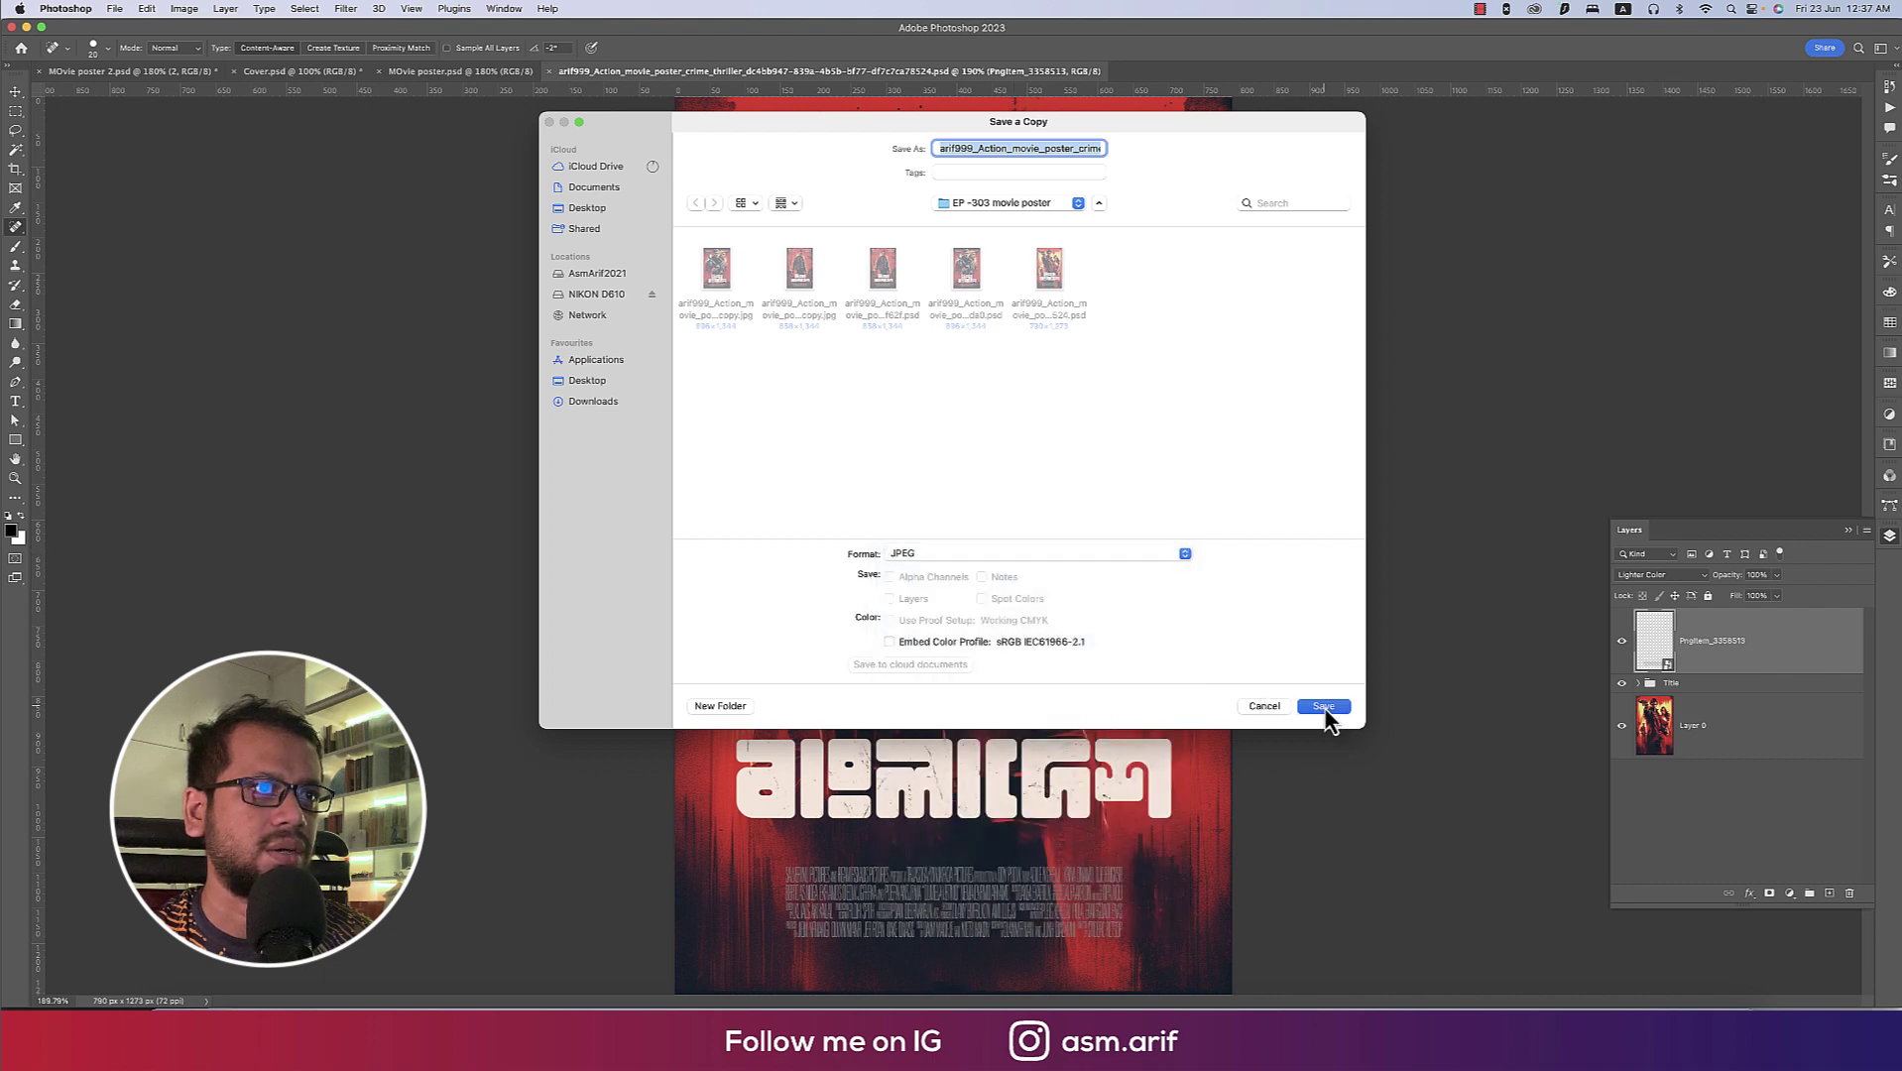
{"action": "left_click", "coordinate": [1324, 706]}
{"action": "left_click", "coordinate": [1053, 285]}
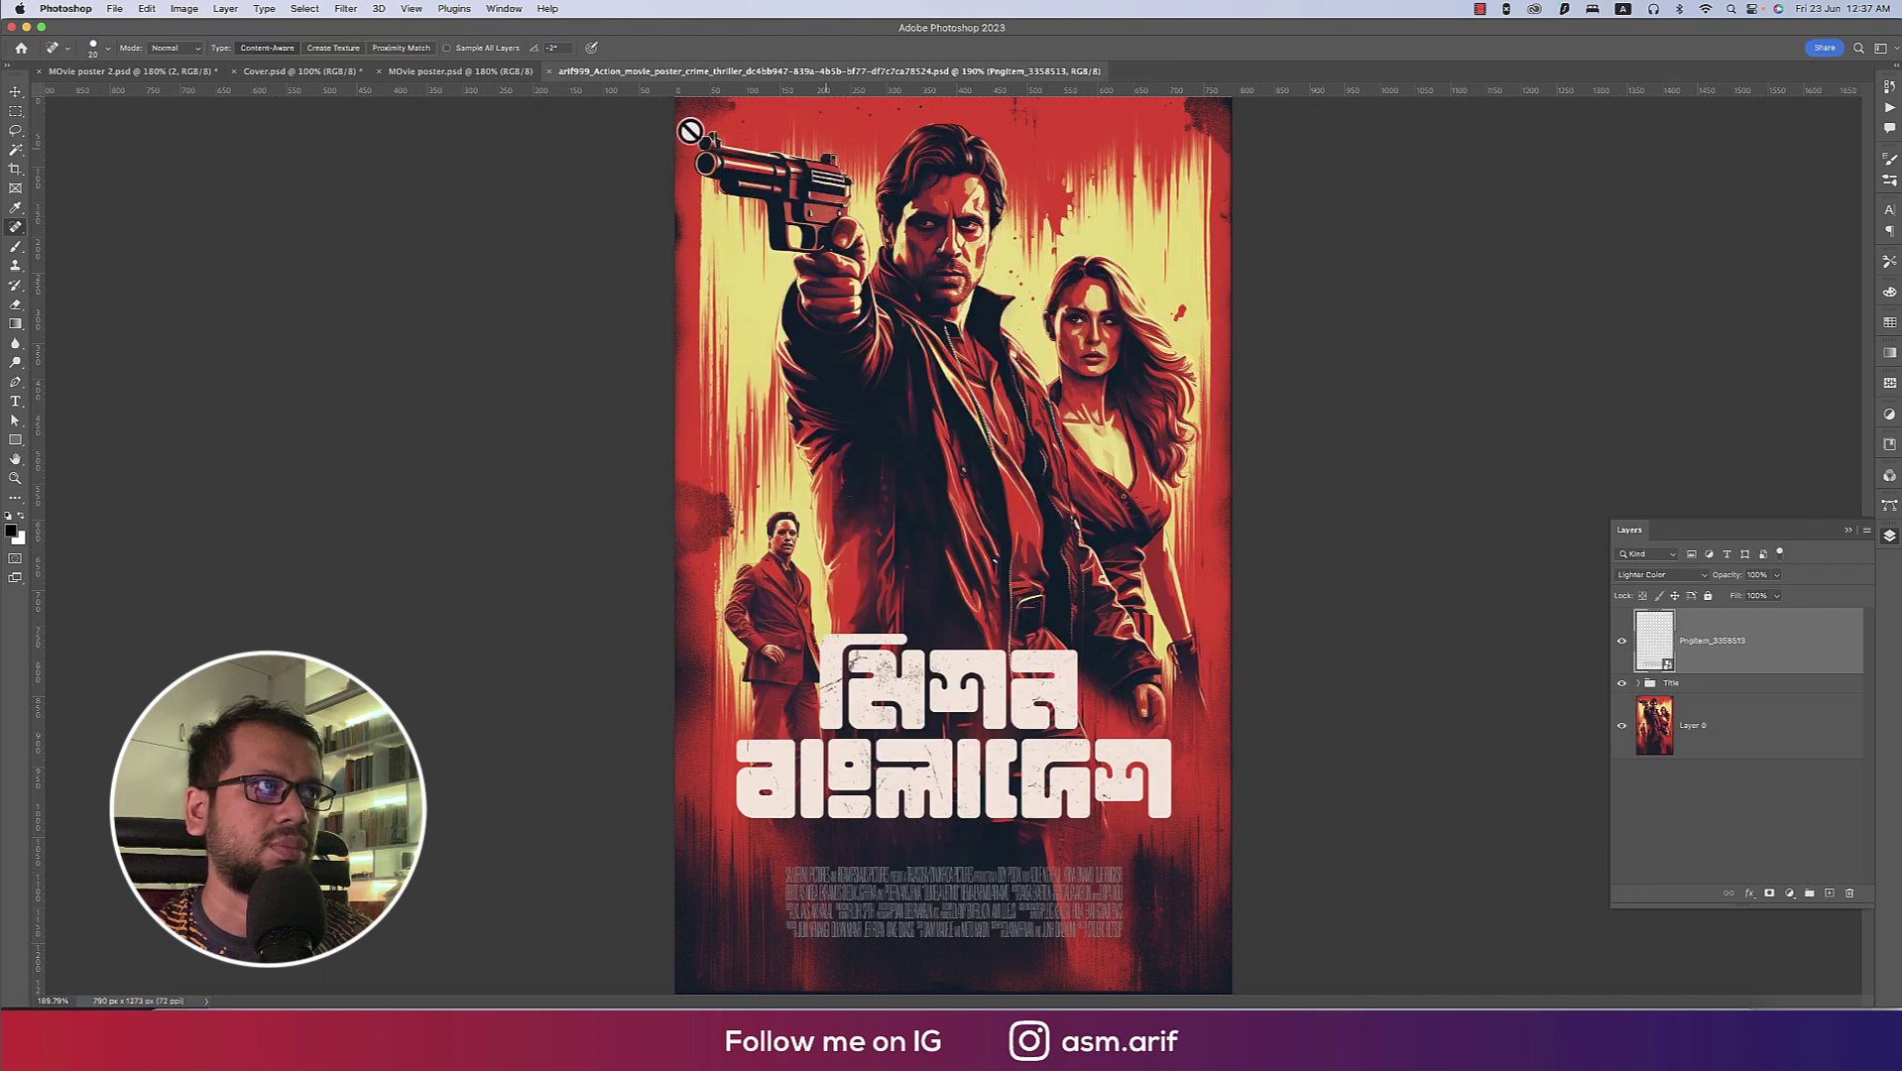
Close the red-and-yellow pistol poster tab, returning to MOvie poster 2.psd.
{"action": "left_click", "coordinate": [549, 73]}
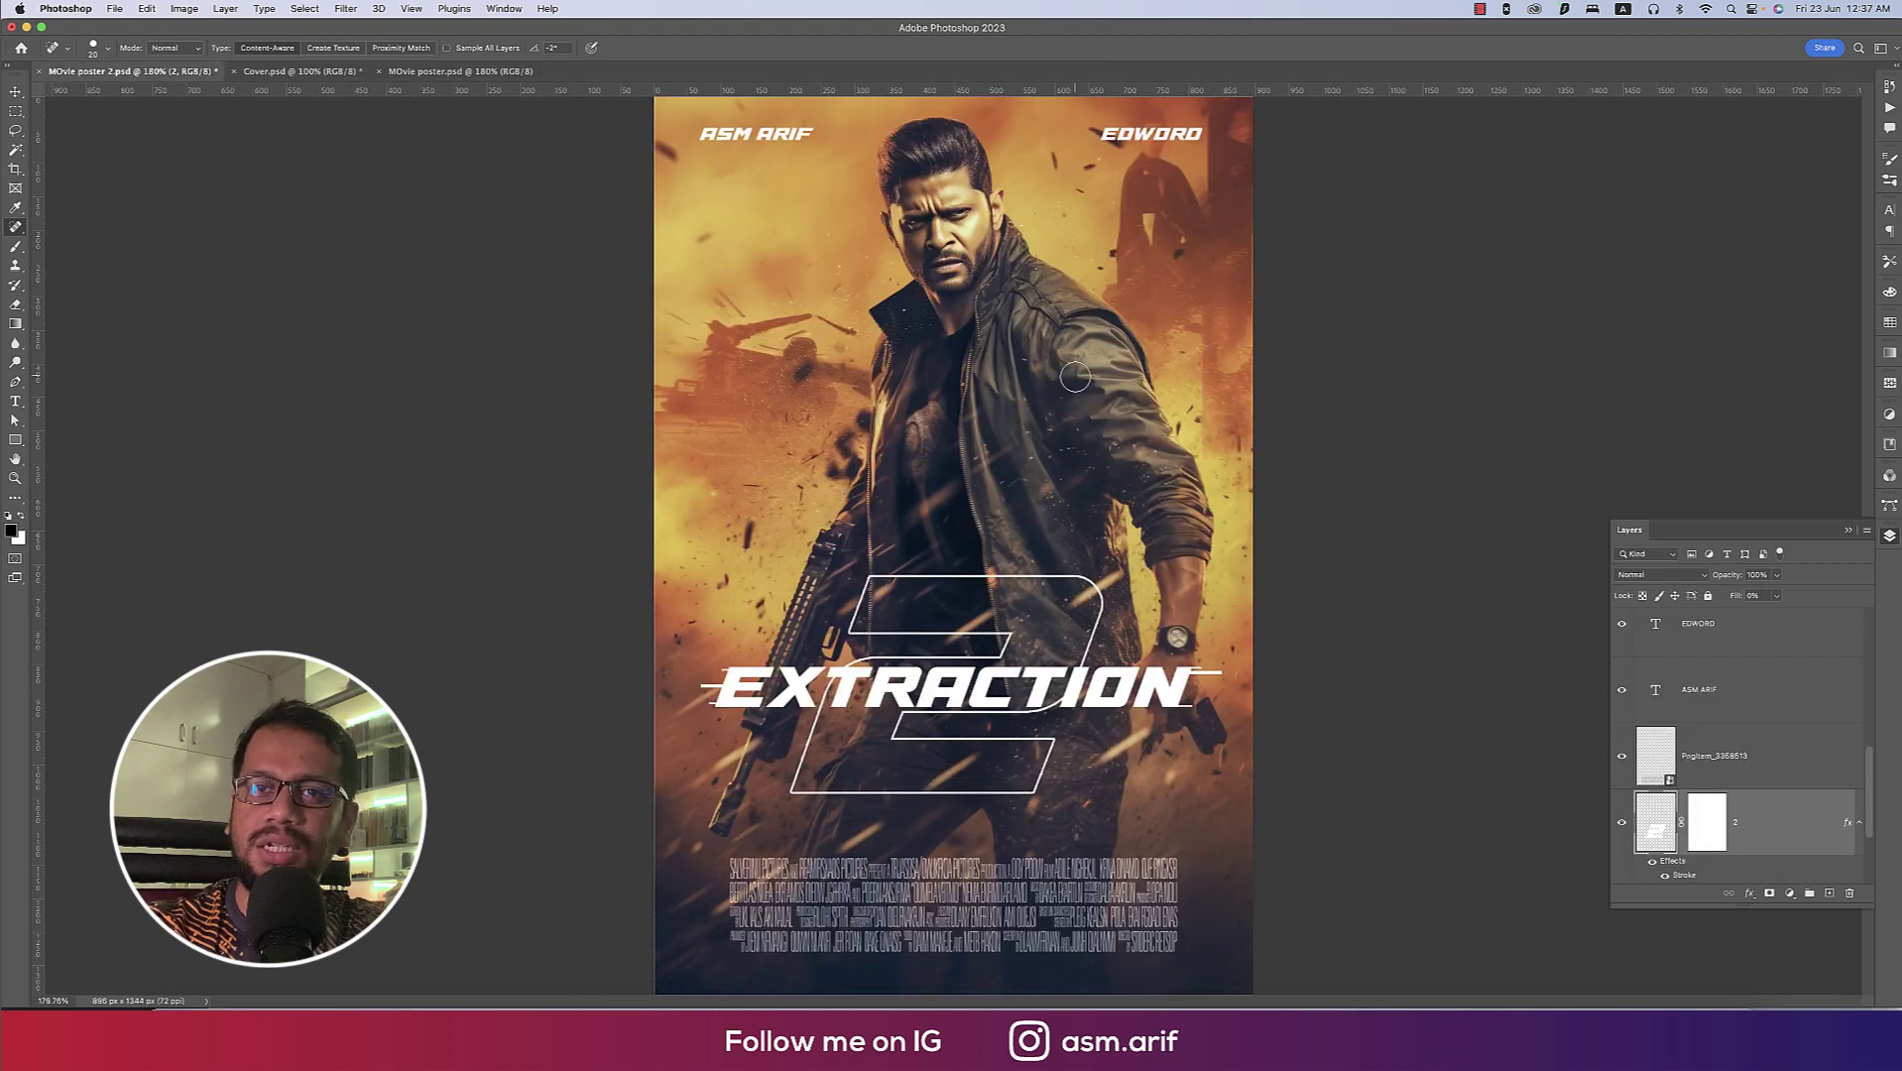